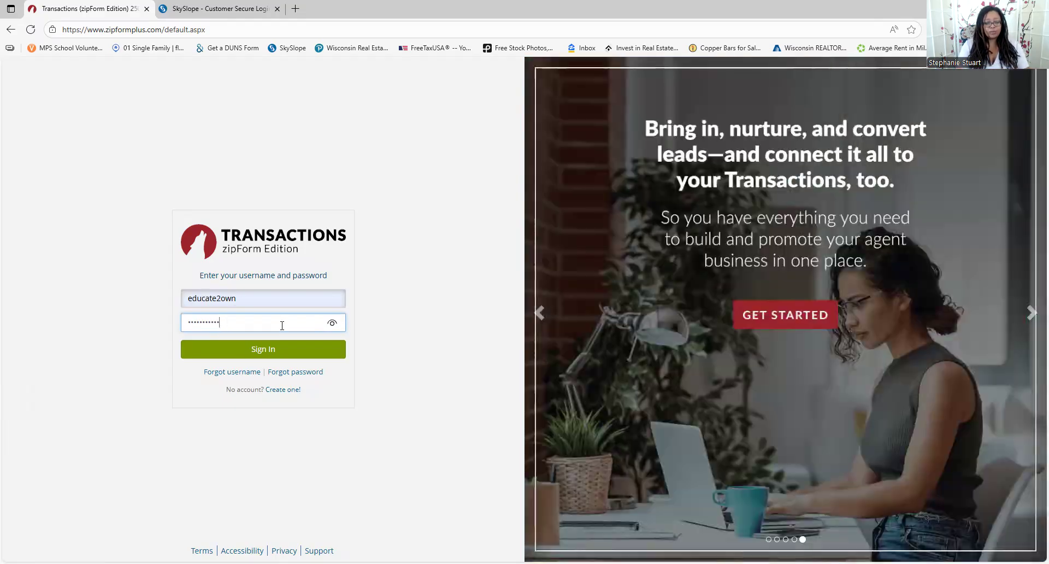
# Submit the login and skip the renewal prompt to reach the 195 active transactions
pyautogui.press('Return')
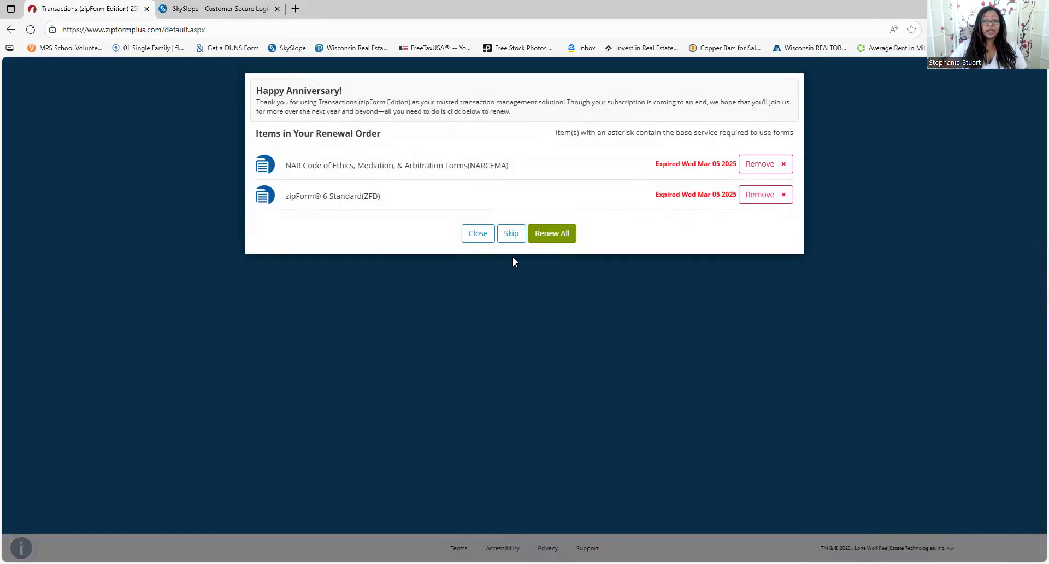
pyautogui.click(511, 233)
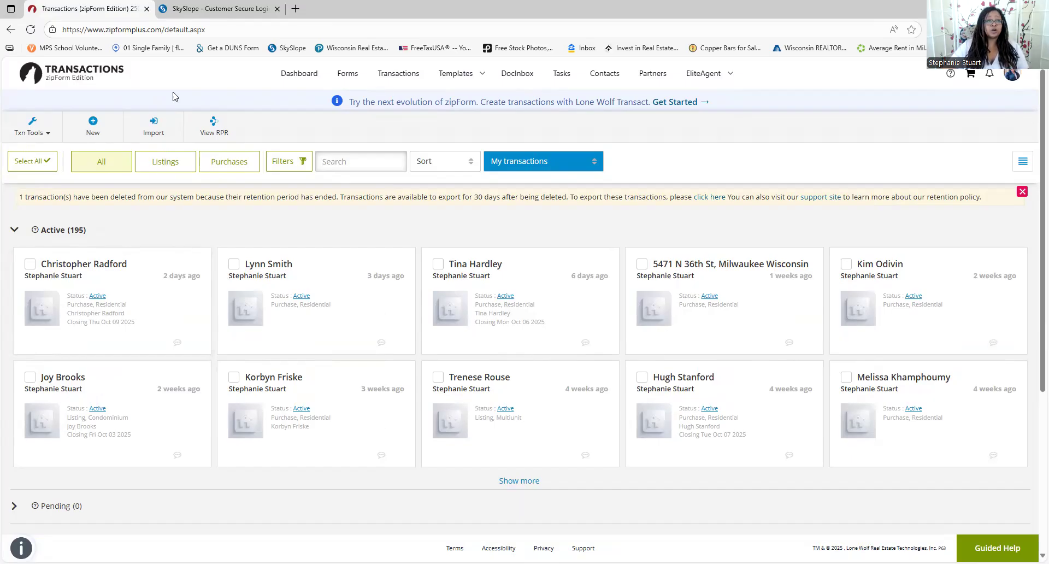
# View the Dashboard, return to the Transactions list, and bring up the account avatar menu
pyautogui.click(298, 74)
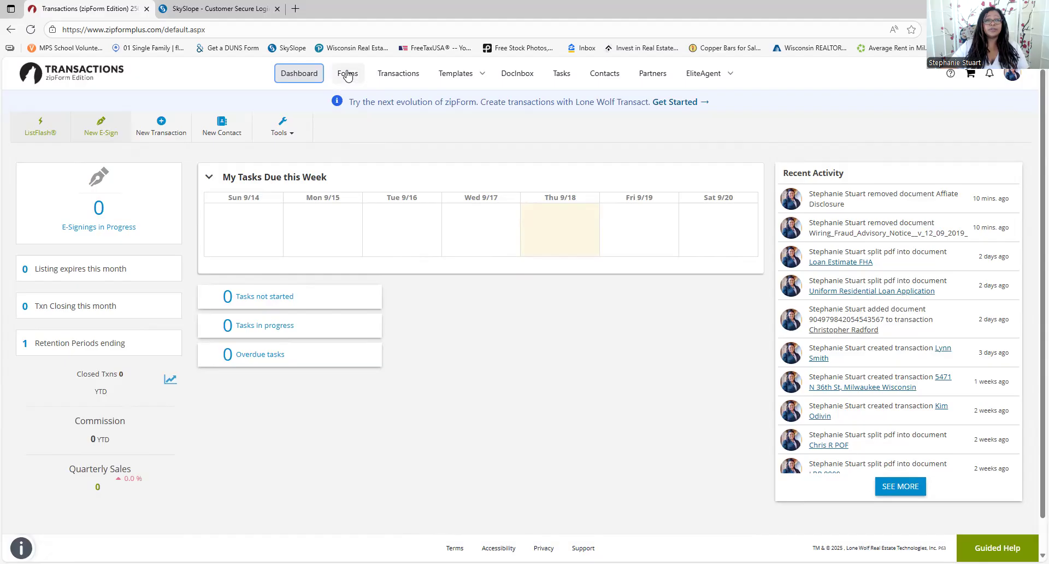
pyautogui.click(400, 79)
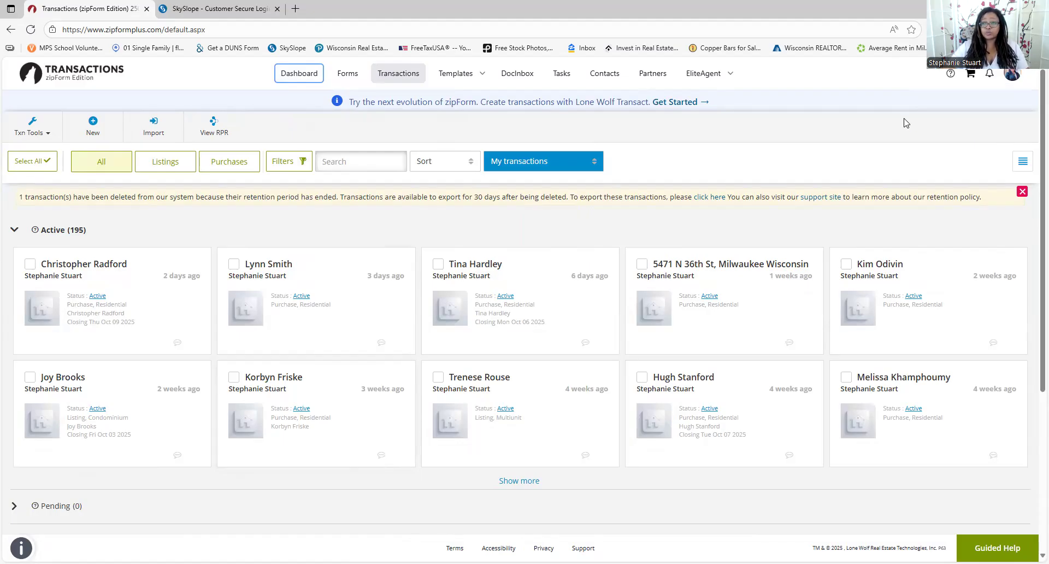
pyautogui.click(1012, 77)
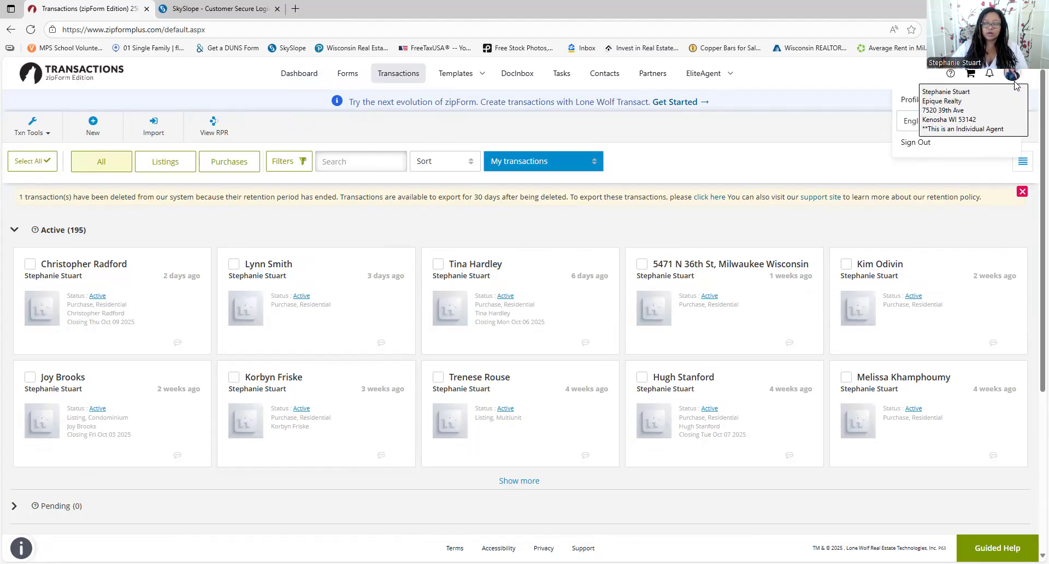
# In Profile & Settings, review About Me and keep WISCONSIN as the state affiliation
pyautogui.click(910, 104)
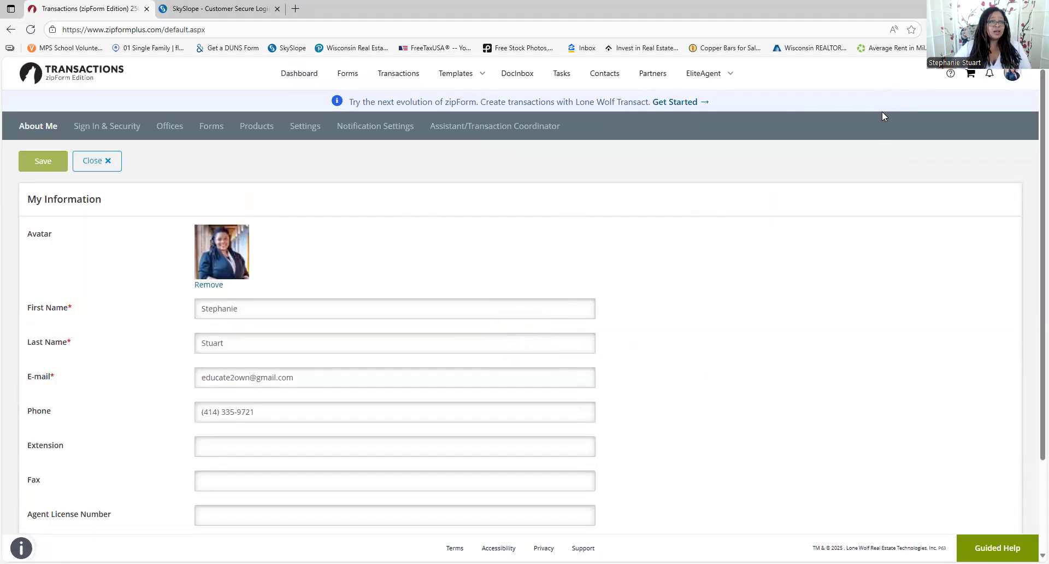
pyautogui.scroll(-1, 312, 254)
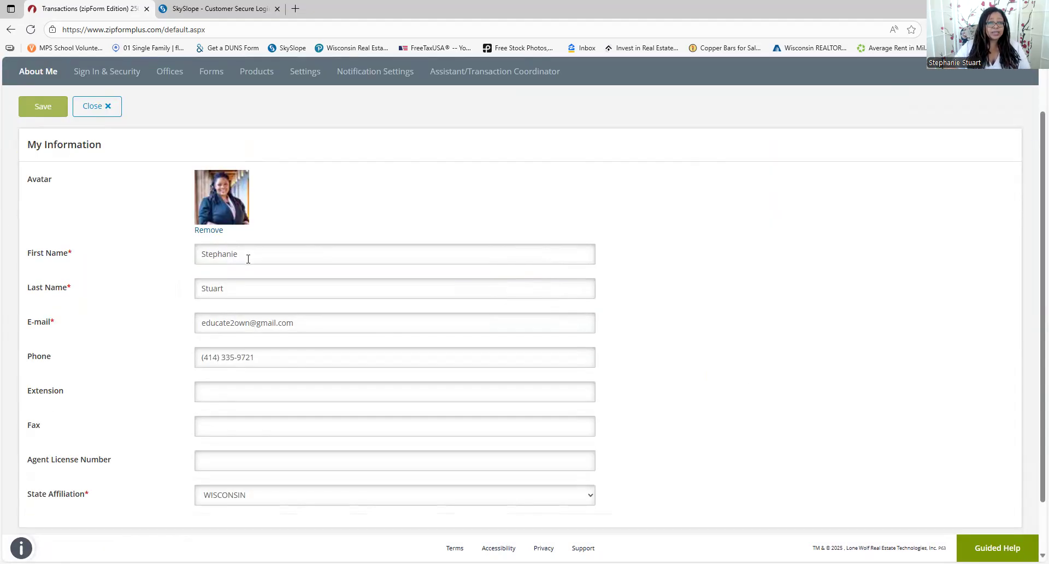
pyautogui.scroll(-1, 283, 339)
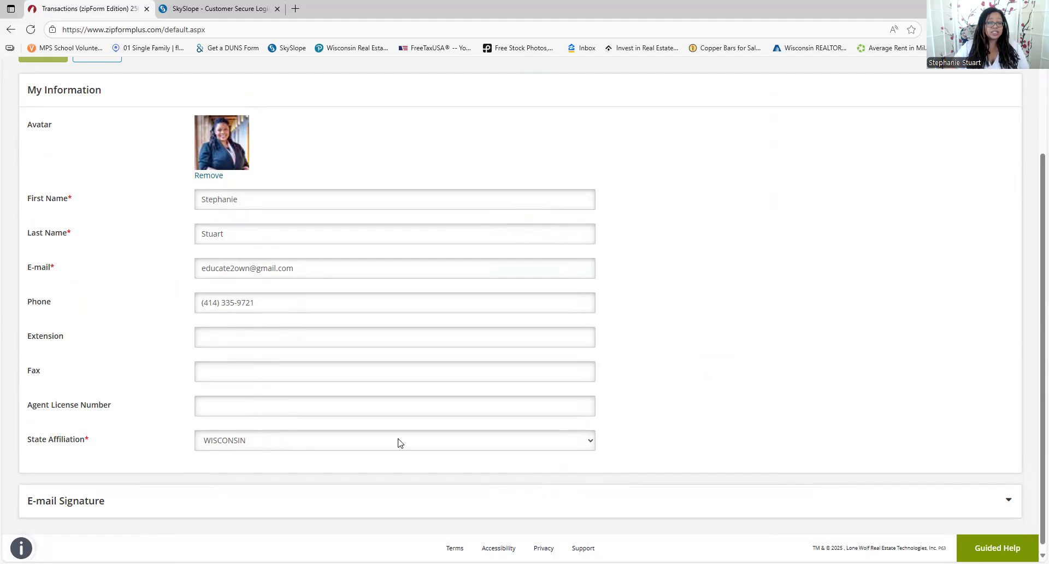
pyautogui.click(473, 443)
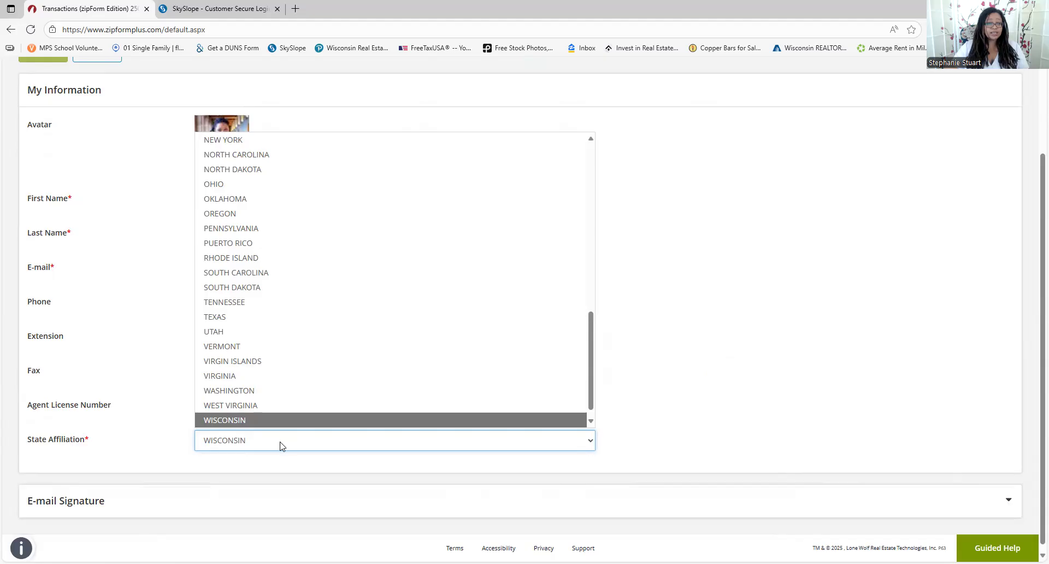
pyautogui.click(555, 419)
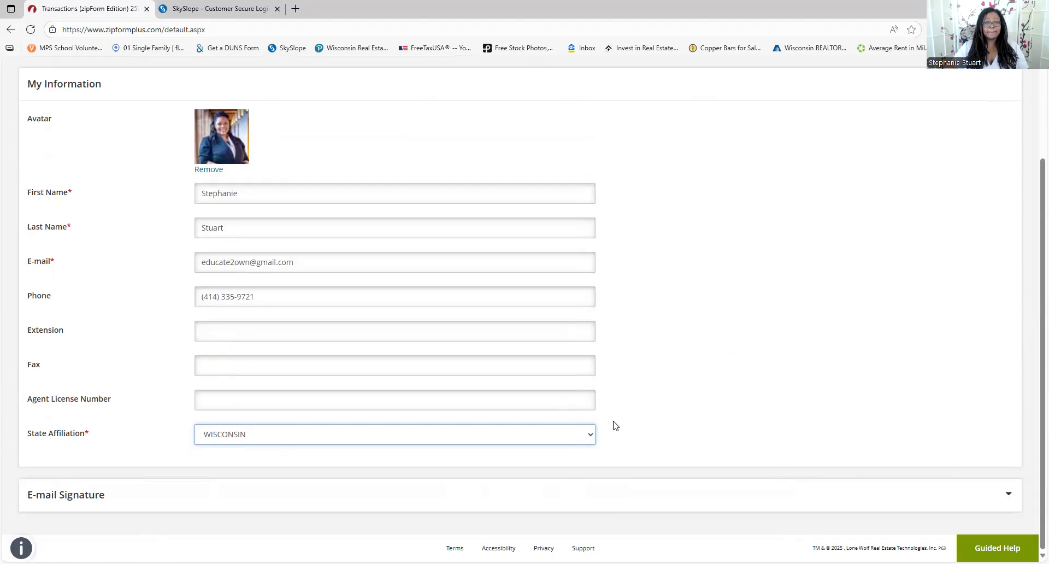
# Expand E-mail Signature, toggle its include-in-notifications checkbox off and on, and save the profile
pyautogui.click(1009, 497)
pyautogui.scroll(-2, 590, 457)
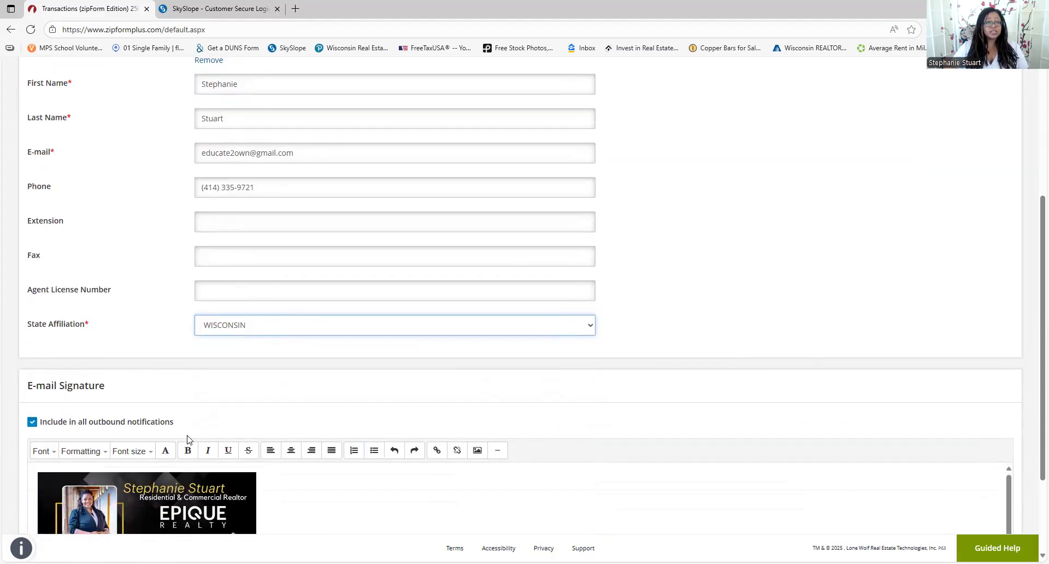
pyautogui.scroll(-2, 360, 407)
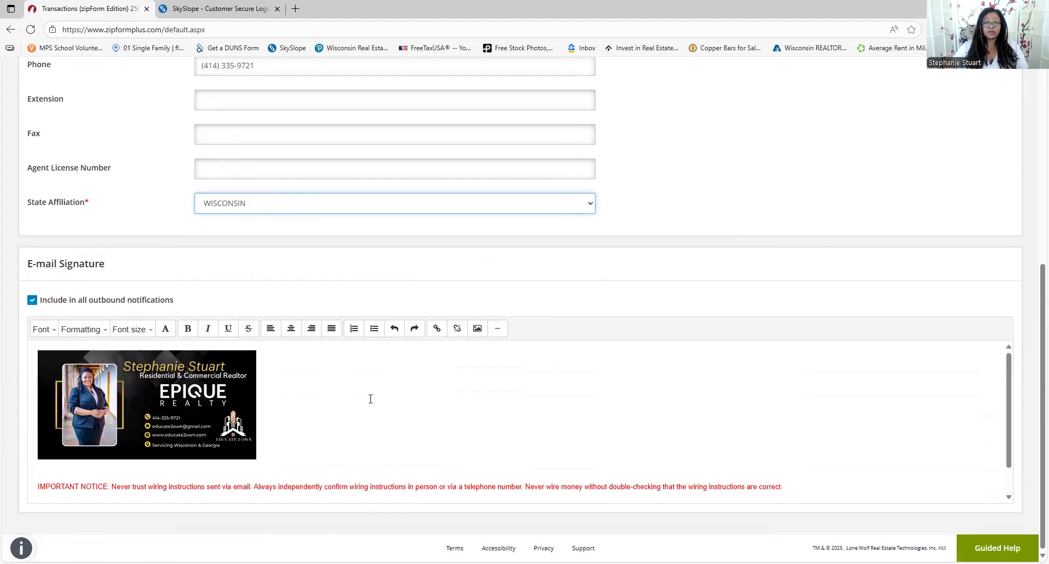
pyautogui.scroll(-2, 130, 394)
pyautogui.scroll(2, 112, 398)
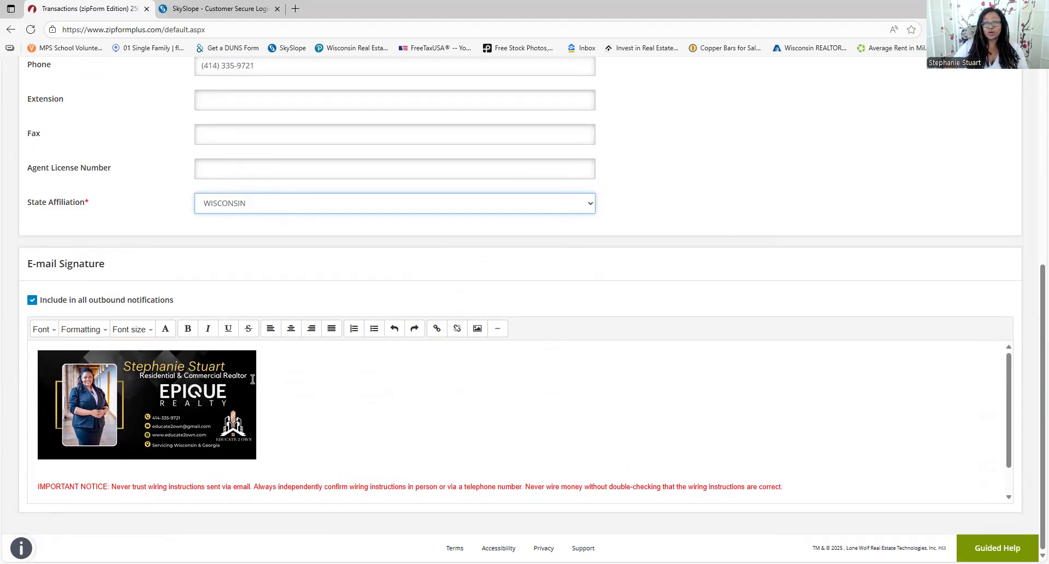
pyautogui.scroll(-1, 307, 390)
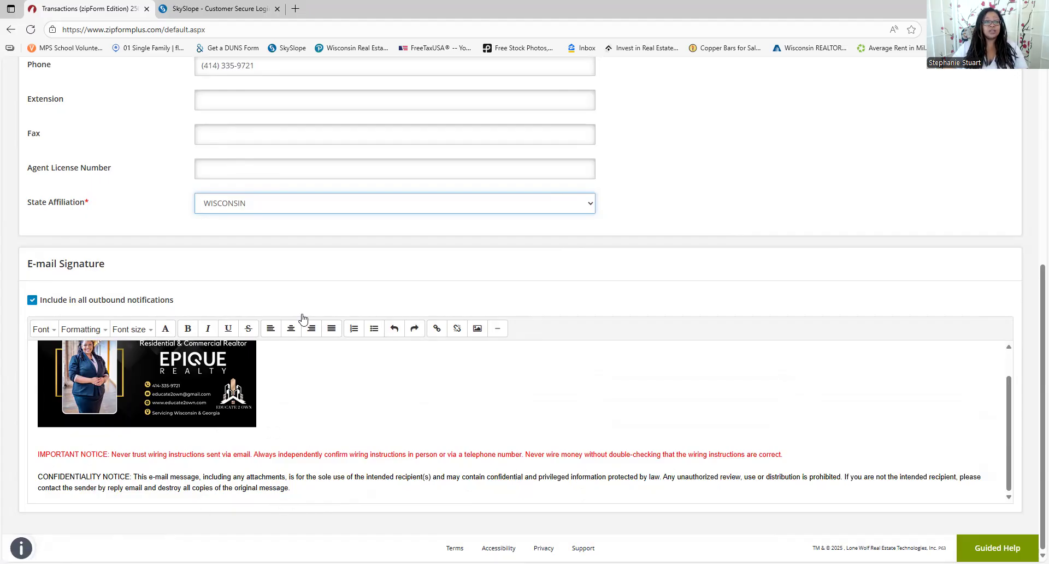
pyautogui.click(32, 302)
pyautogui.click(32, 301)
pyautogui.scroll(4, 45, 302)
pyautogui.scroll(3, 45, 302)
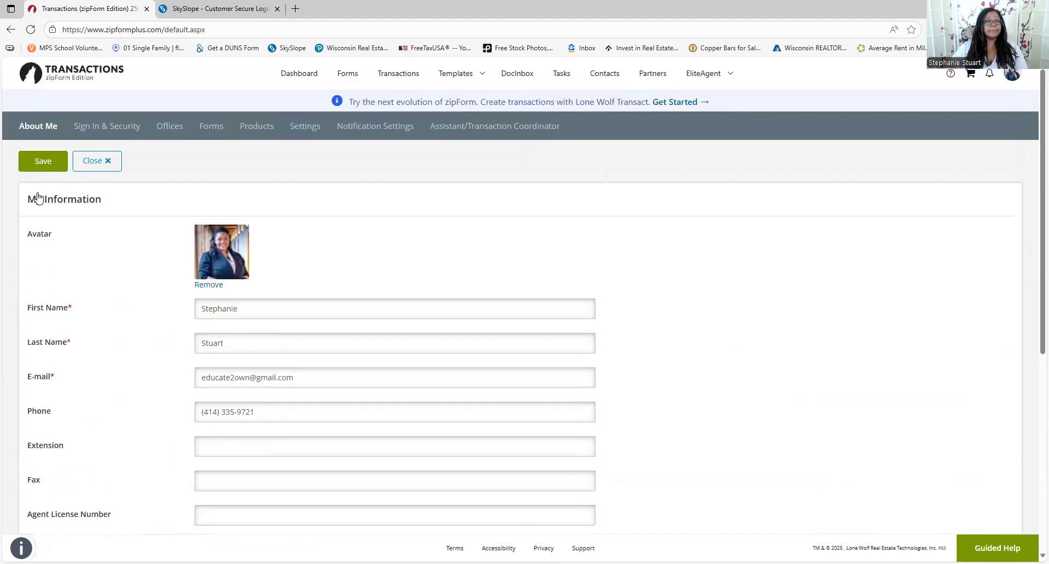
pyautogui.click(47, 162)
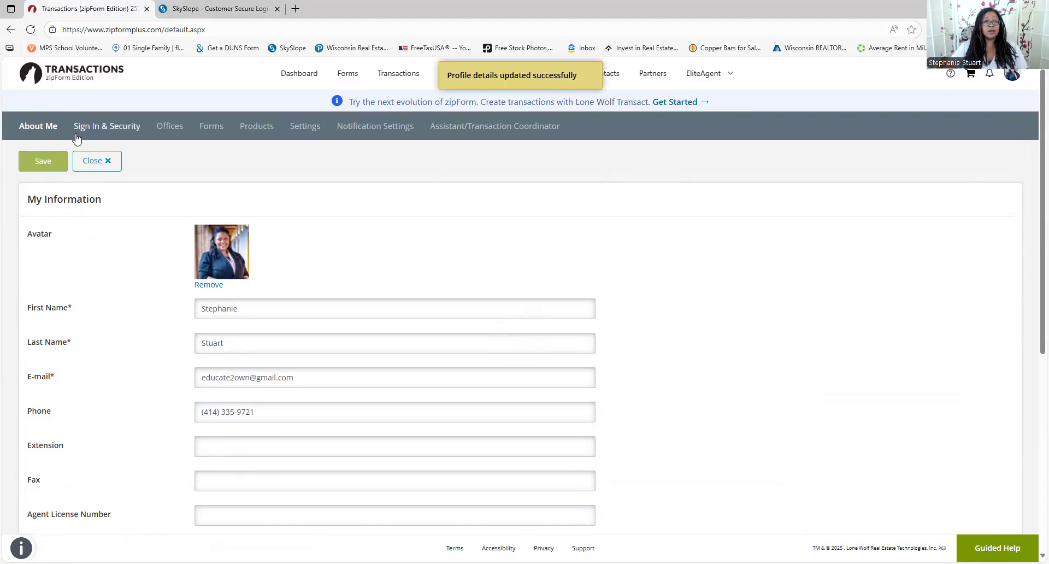
# Review Sign In & Security, save the Epique Realty office information, and view the Forms settings
pyautogui.click(101, 128)
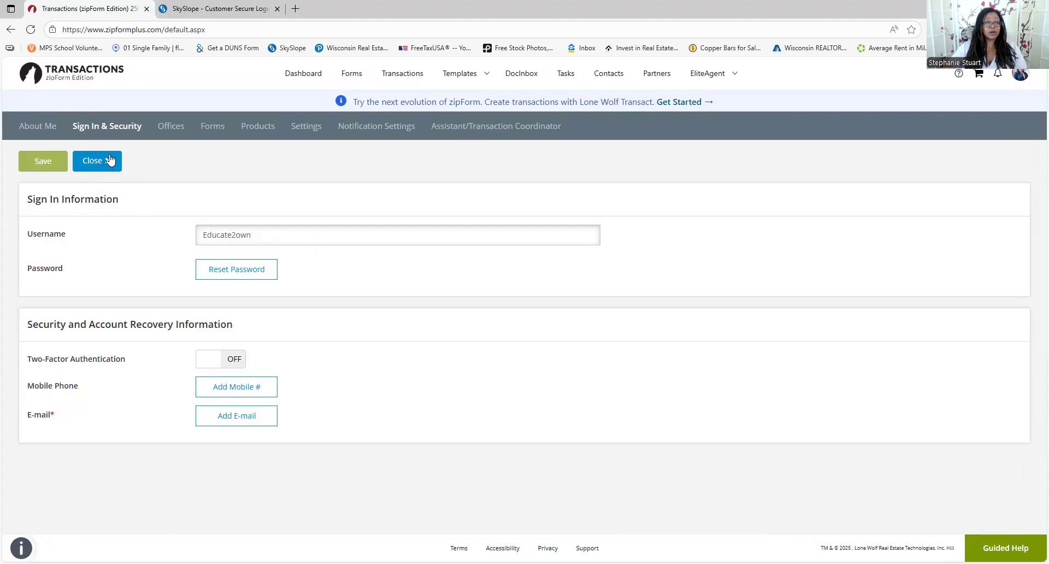
pyautogui.click(171, 127)
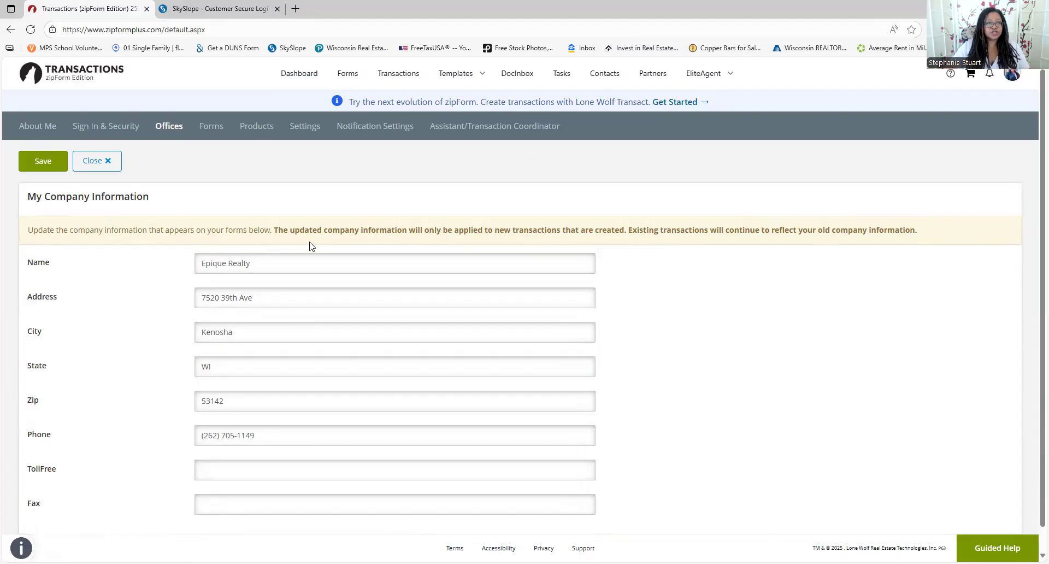
pyautogui.scroll(-1, 303, 277)
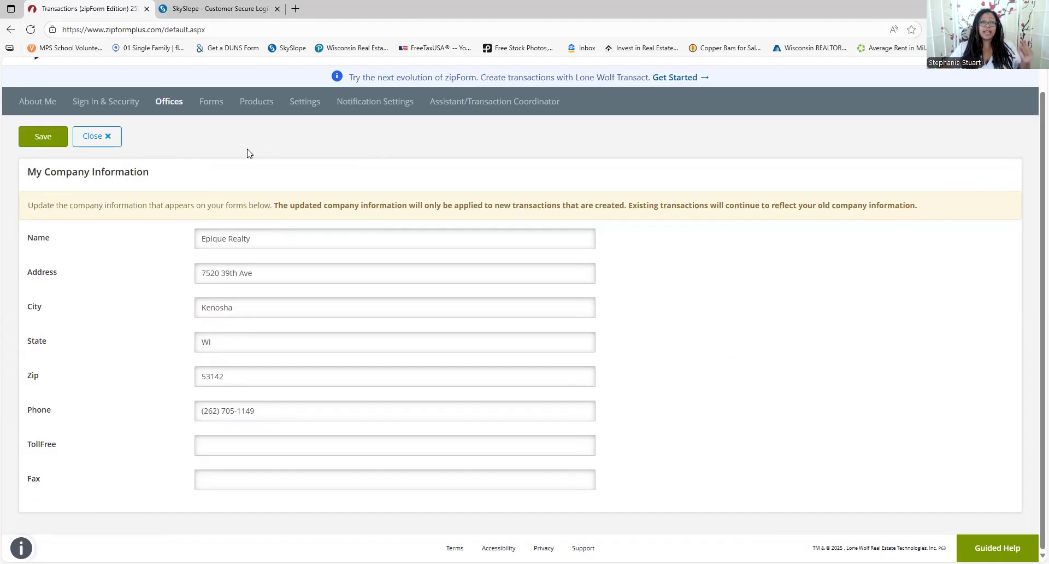
pyautogui.click(37, 146)
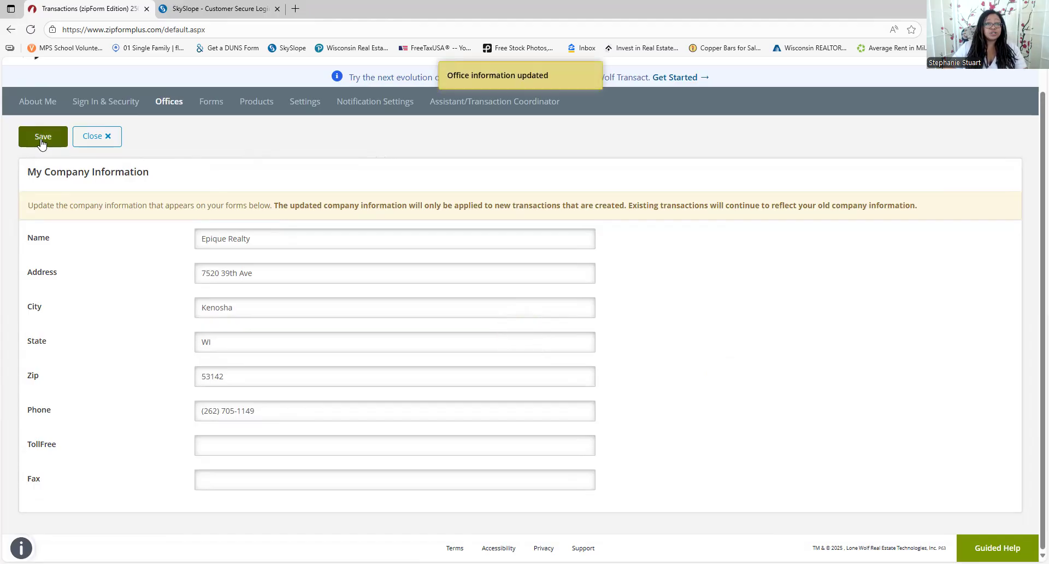
pyautogui.click(206, 103)
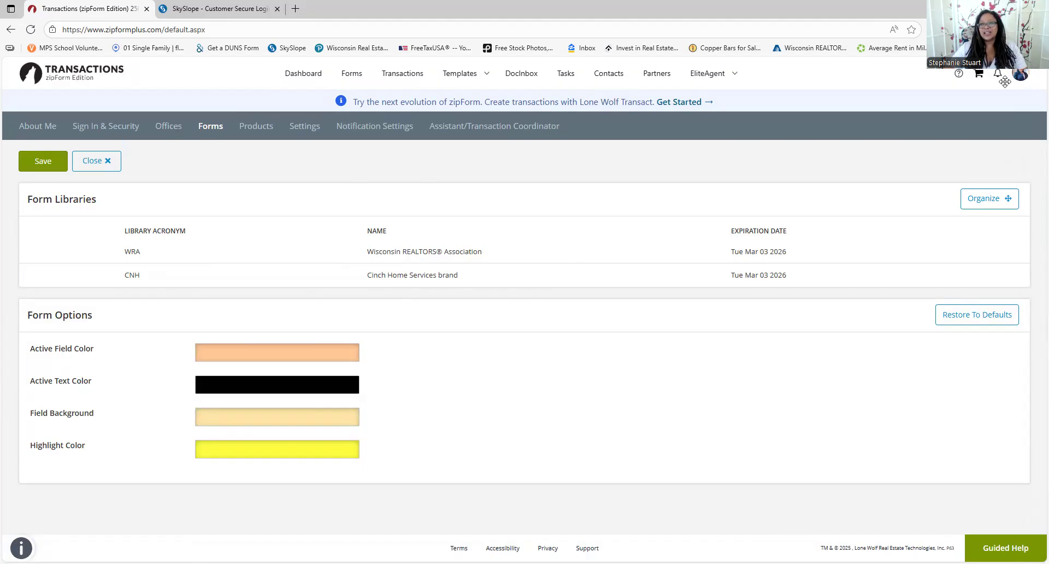
# Review the Settings page's DocuSign e-sign option and single sign-on links, then return to Offices
pyautogui.click(960, 79)
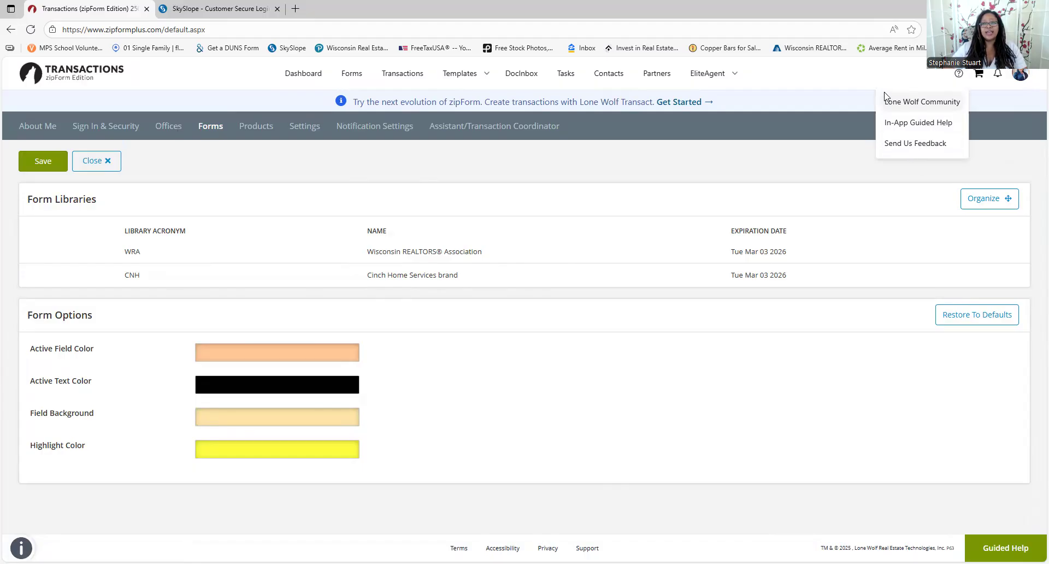
pyautogui.click(301, 130)
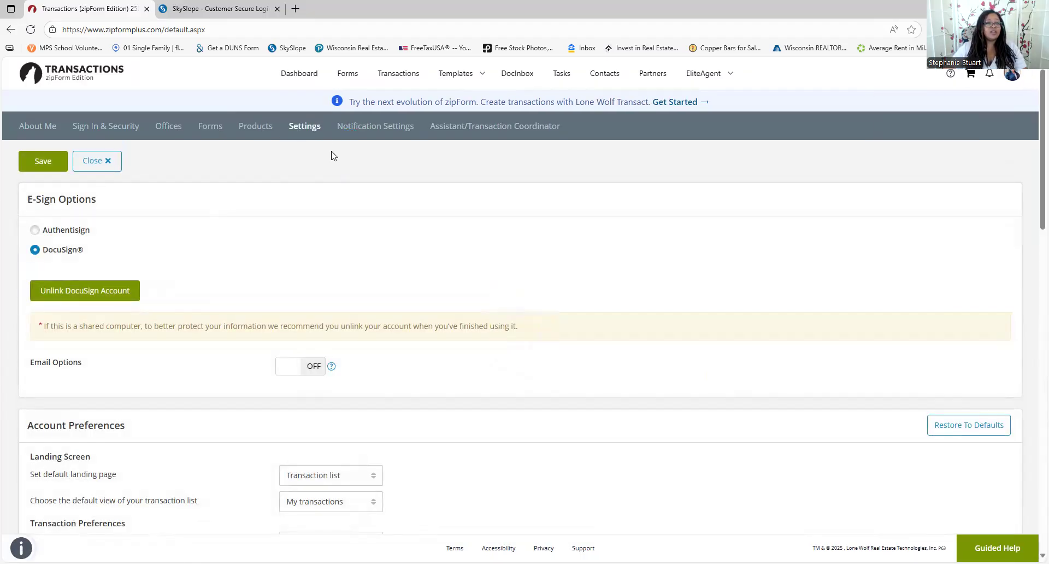
pyautogui.scroll(-5, 337, 206)
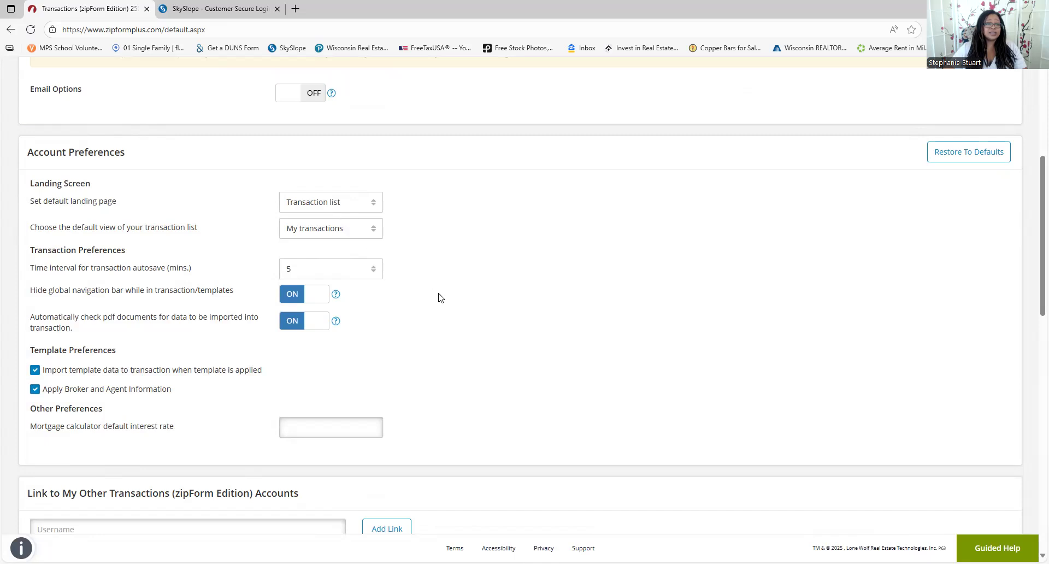
pyautogui.scroll(-4, 438, 293)
pyautogui.scroll(6, 438, 303)
pyautogui.scroll(-4, 426, 295)
pyautogui.scroll(-1, 77, 341)
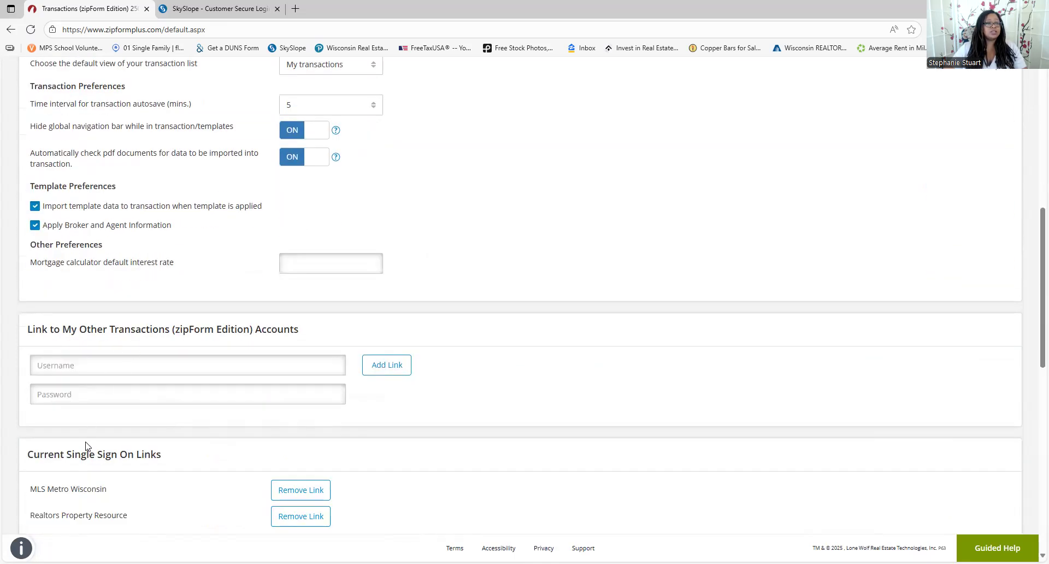
pyautogui.scroll(-1, 92, 444)
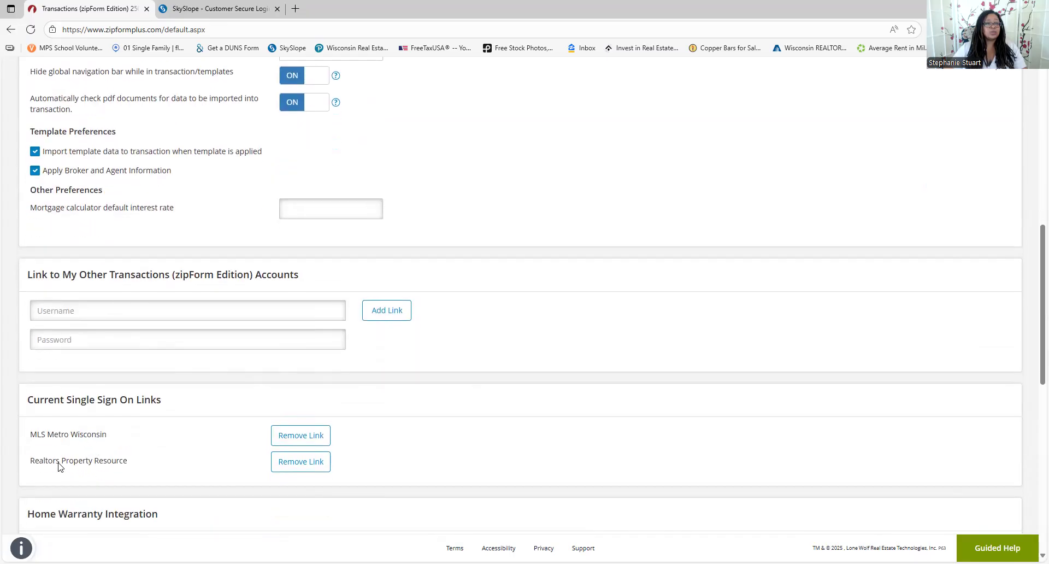
pyautogui.scroll(12, 111, 371)
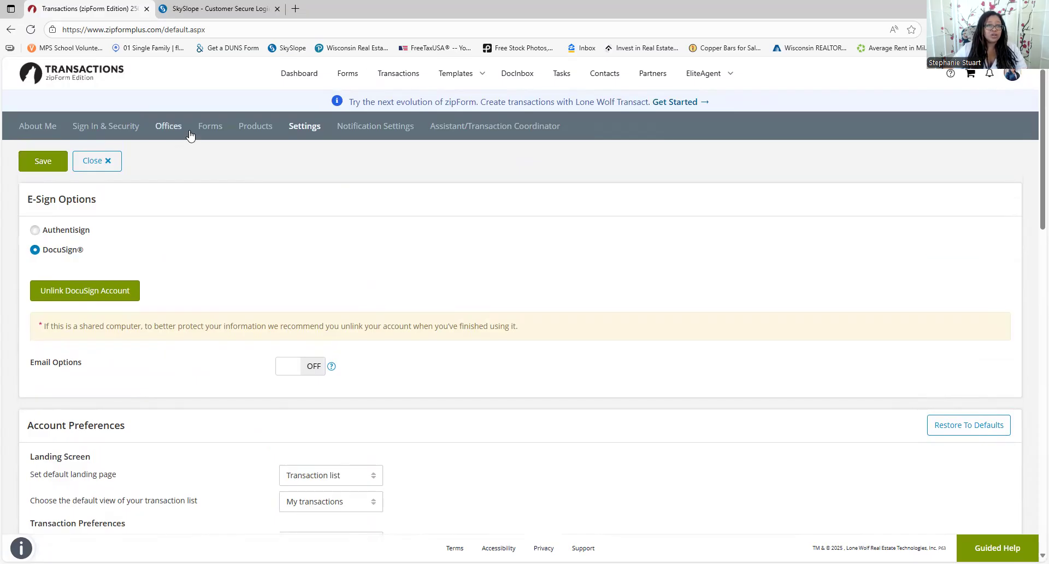
pyautogui.click(171, 127)
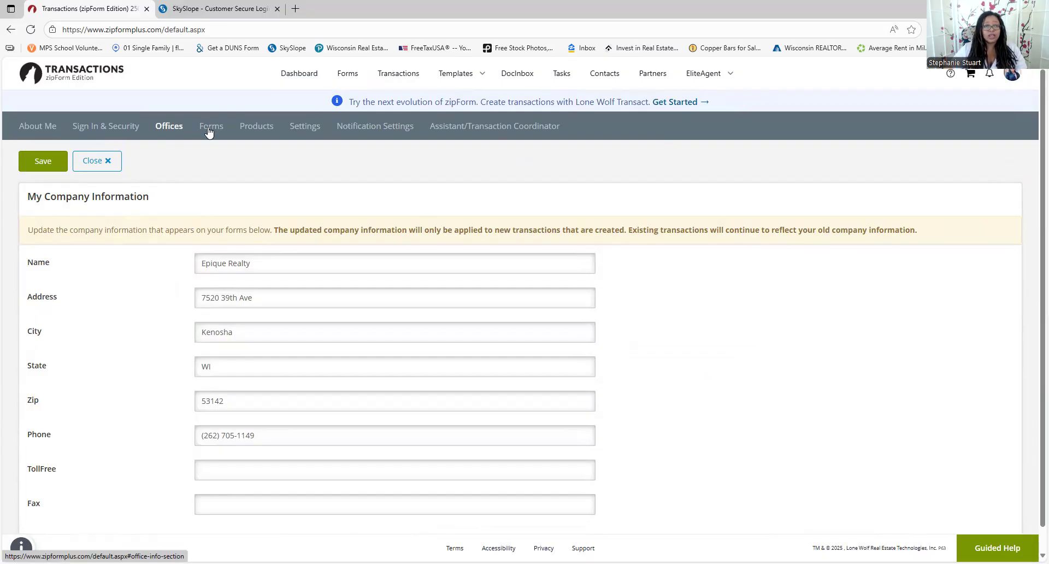
# Go to Templates > Forms and Checklists, cancel a new template, and open the Buyer template
pyautogui.click(460, 82)
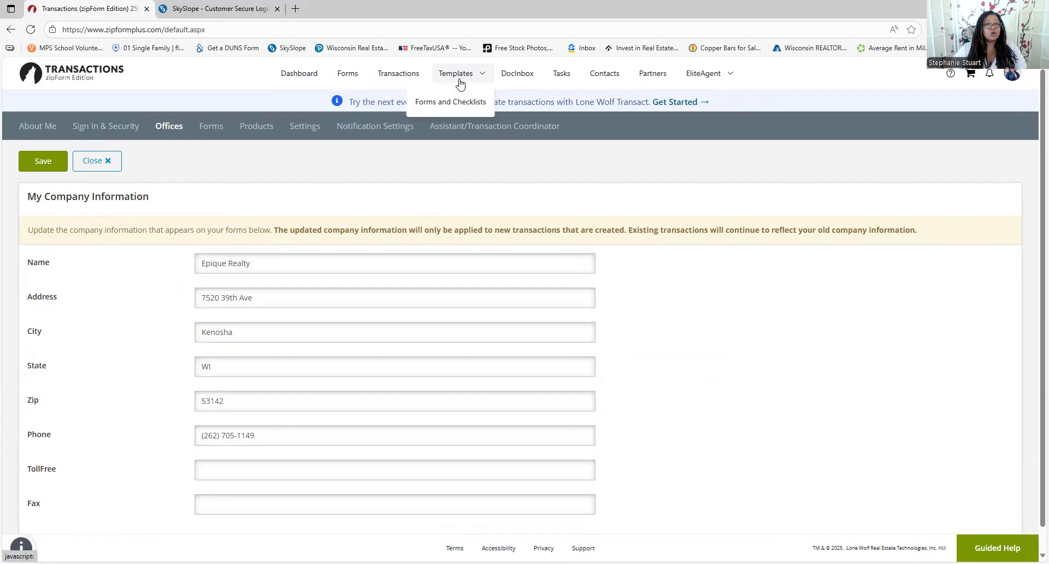
pyautogui.click(444, 102)
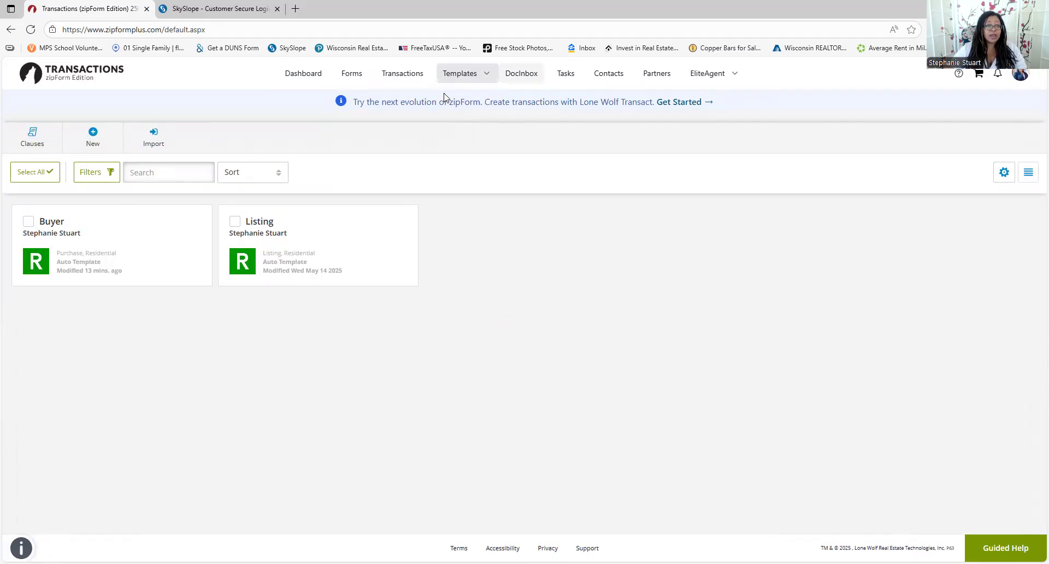
pyautogui.click(94, 144)
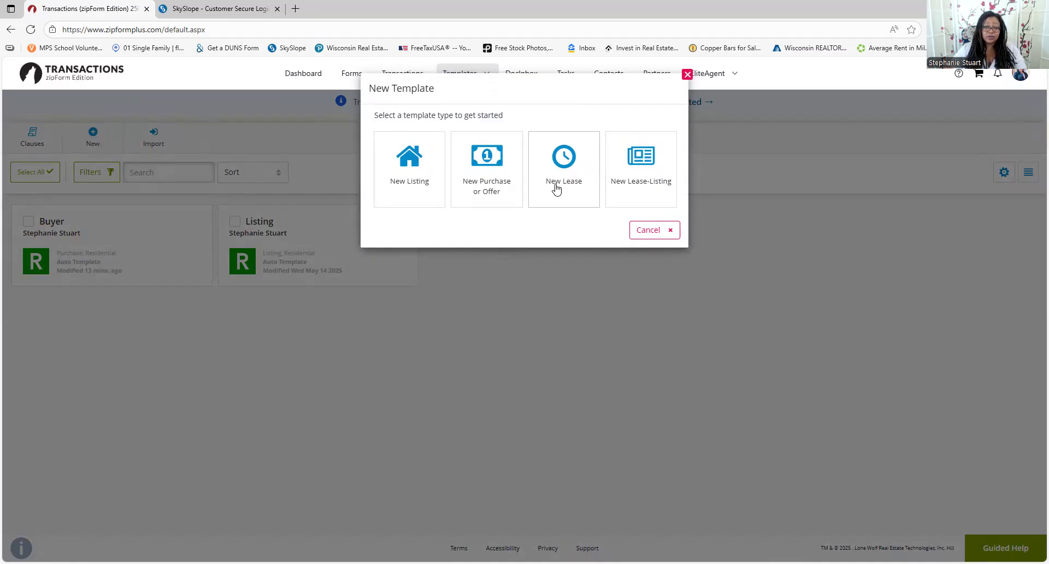
pyautogui.click(648, 230)
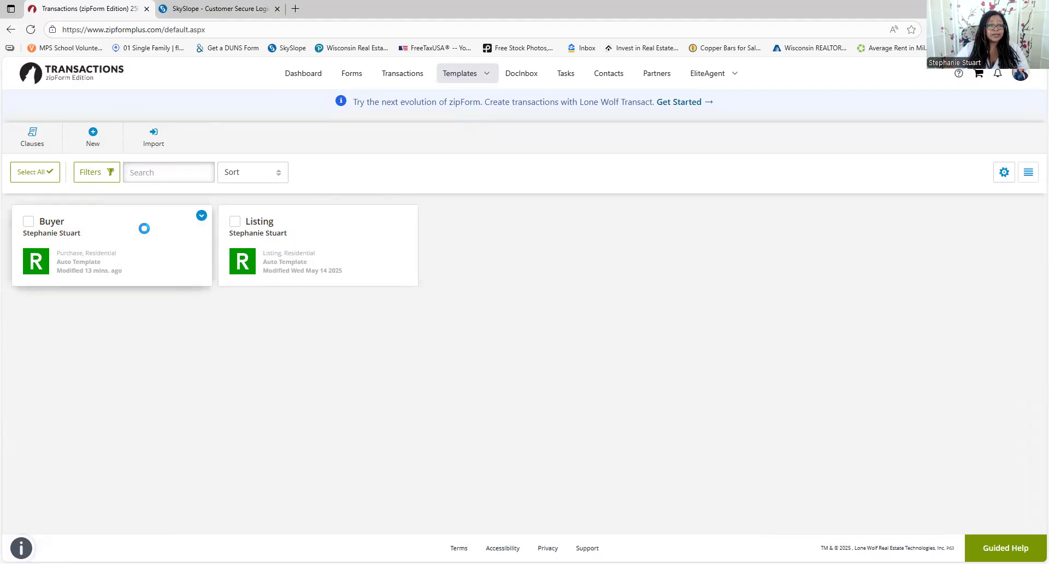
pyautogui.click(120, 253)
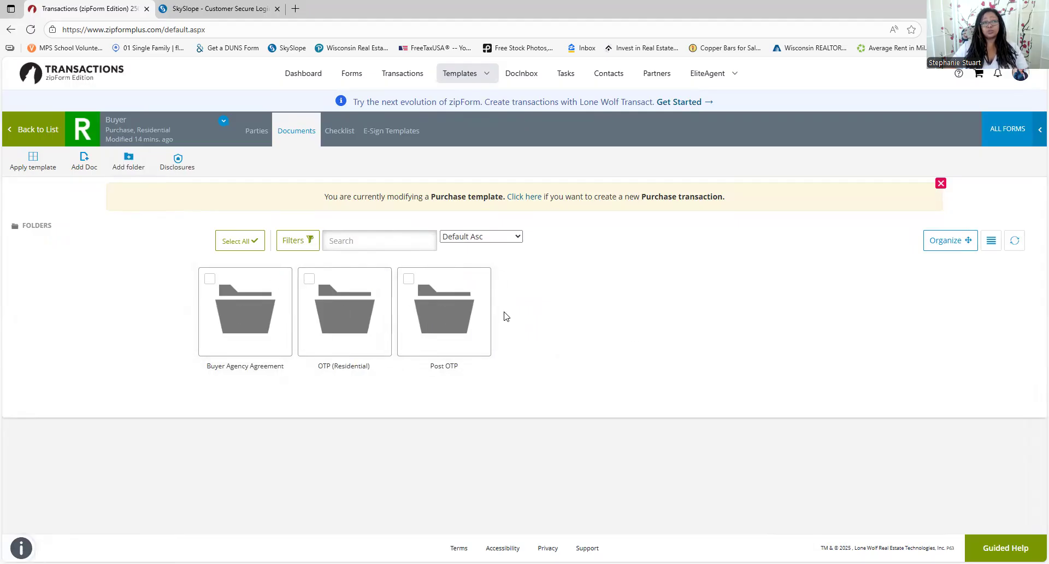
# Open the Buyer Agency Agreement folder and search the form library for 'wb 11', then clear it
pyautogui.click(237, 335)
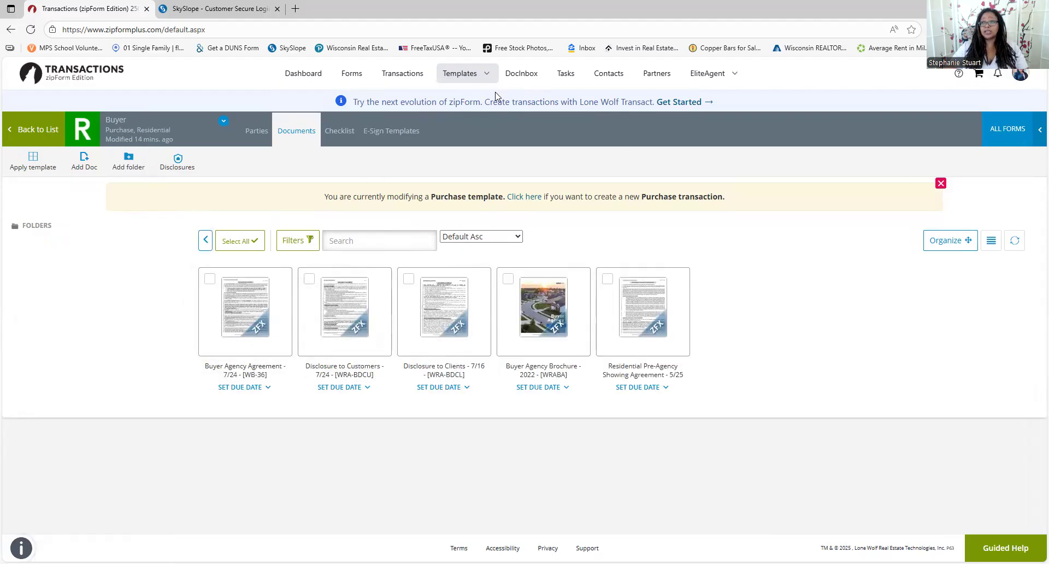
pyautogui.click(1034, 140)
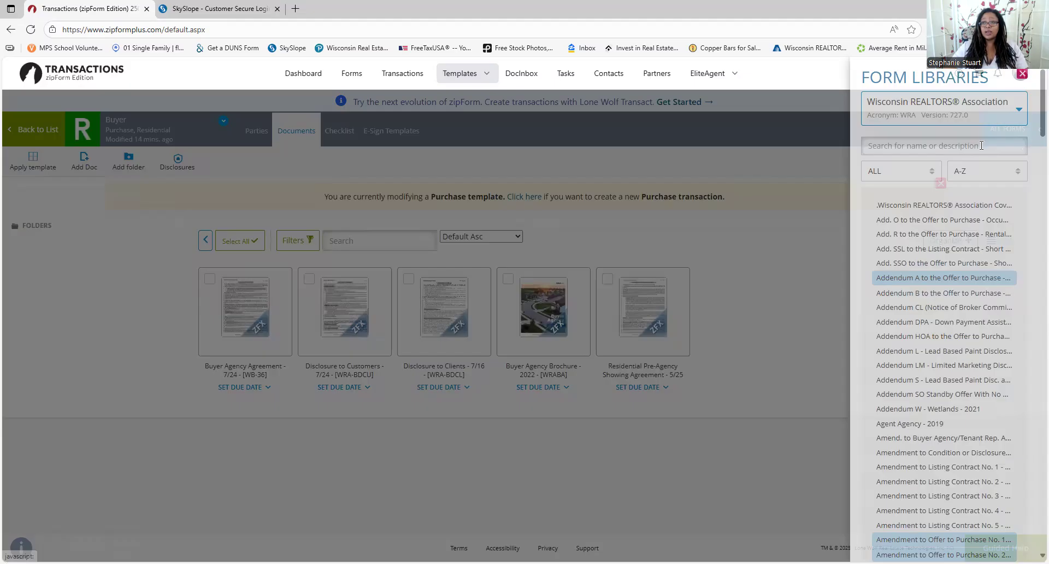
pyautogui.click(955, 147)
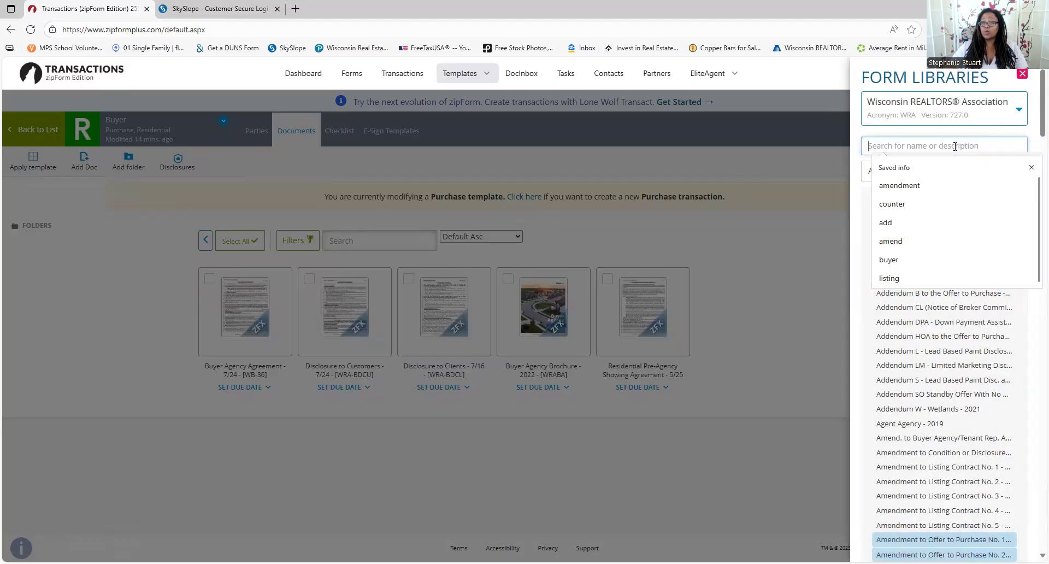
pyautogui.write('wb 50')
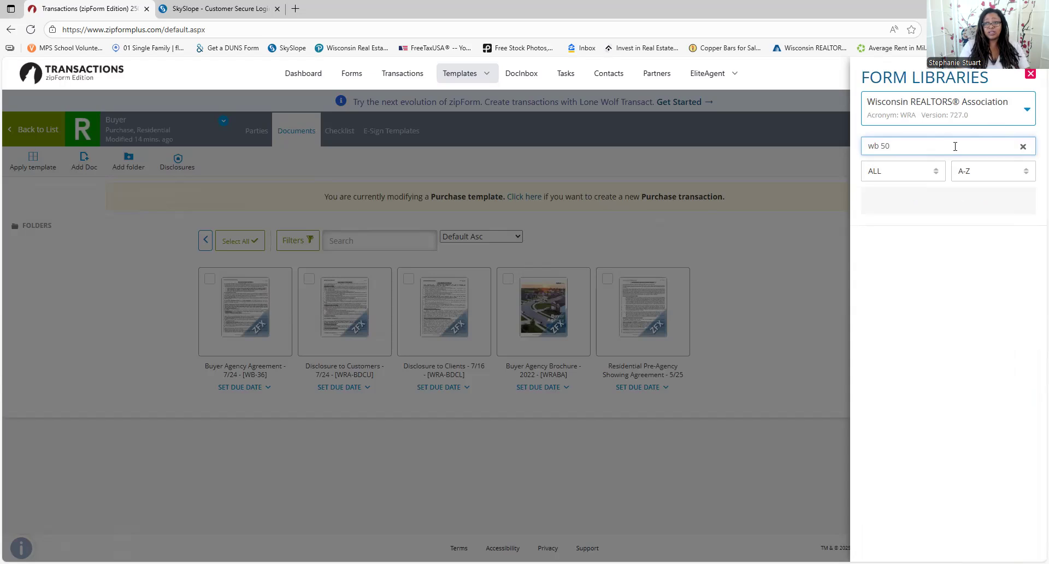
pyautogui.press('BackSpace')
pyautogui.press('BackSpace')
pyautogui.write('11')
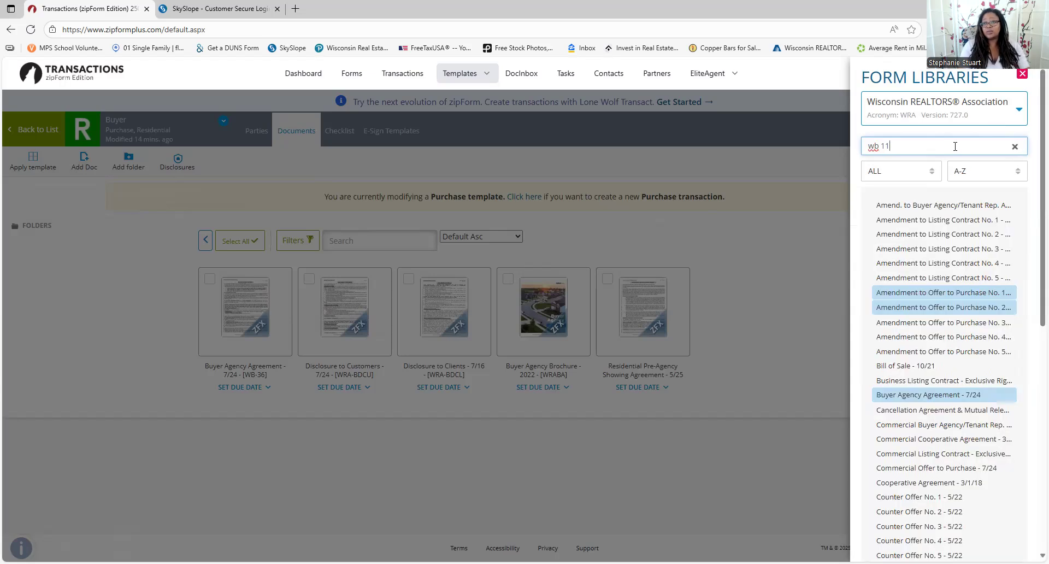
pyautogui.press('BackSpace')
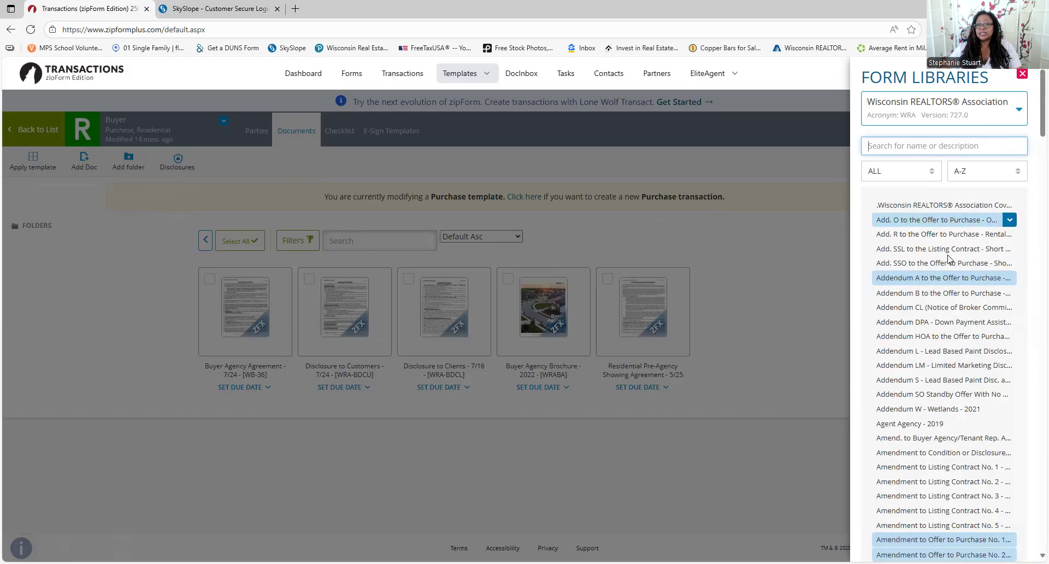
# Inspect the row actions for Addendum A and Add. R, then close the form library unchanged
pyautogui.click(1010, 278)
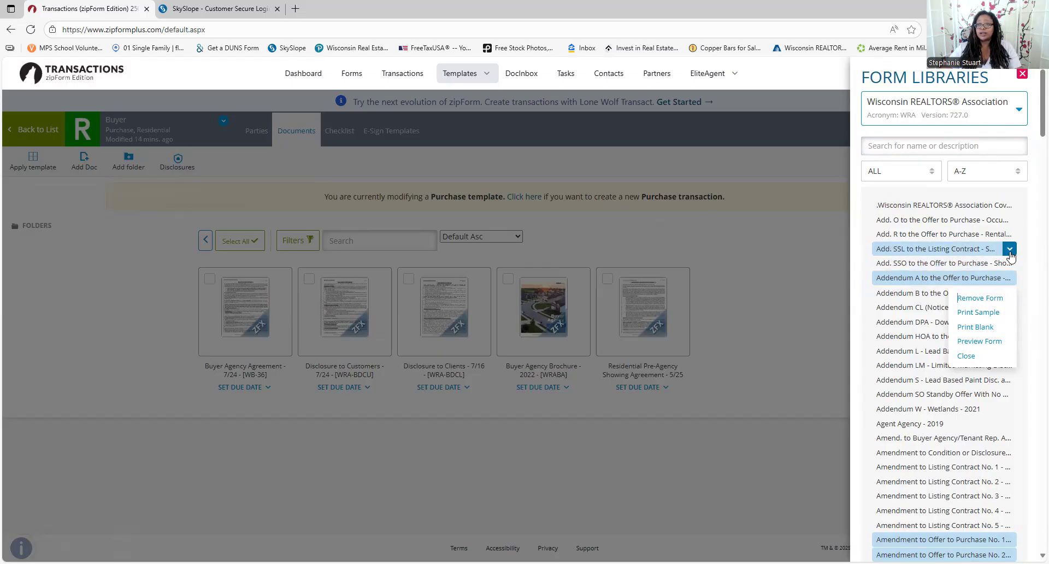
pyautogui.click(1009, 234)
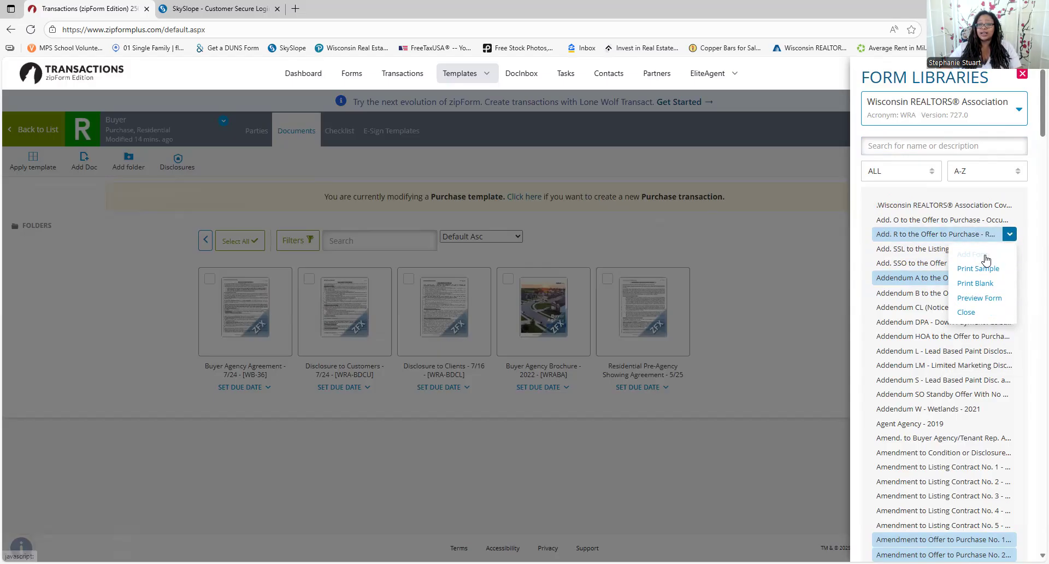
pyautogui.click(966, 312)
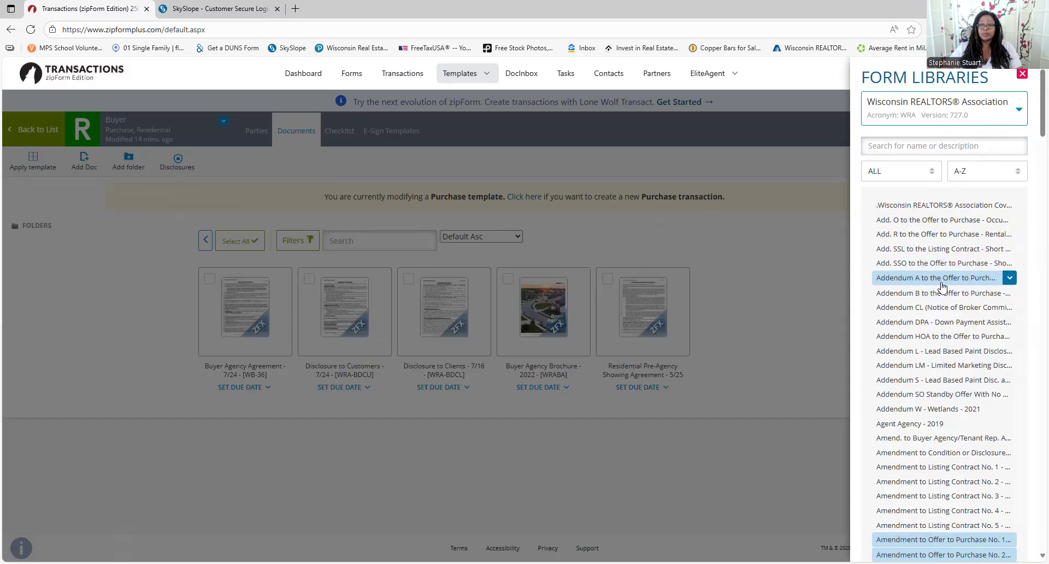
pyautogui.scroll(-4, 947, 414)
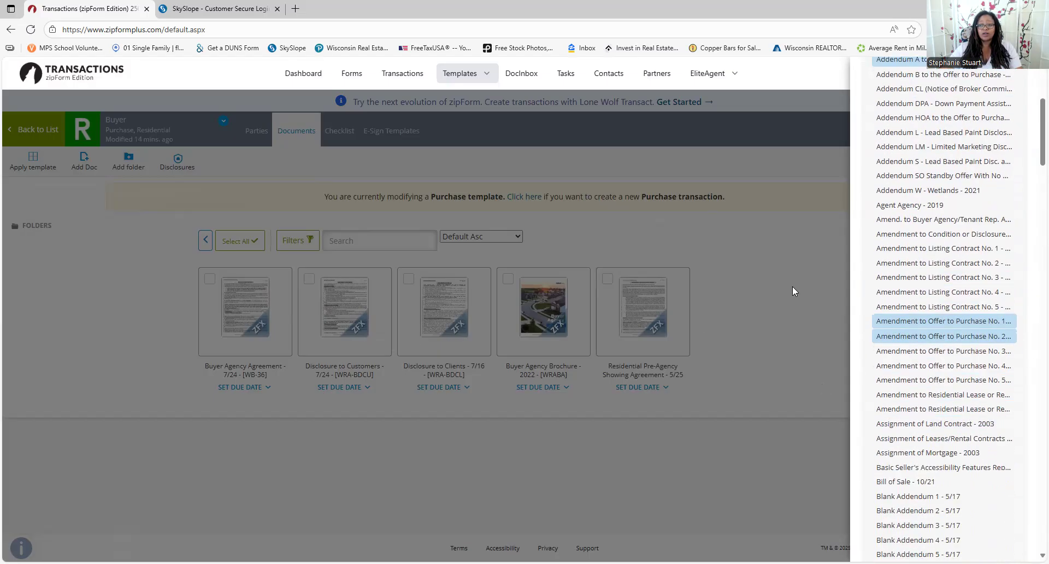
pyautogui.click(753, 343)
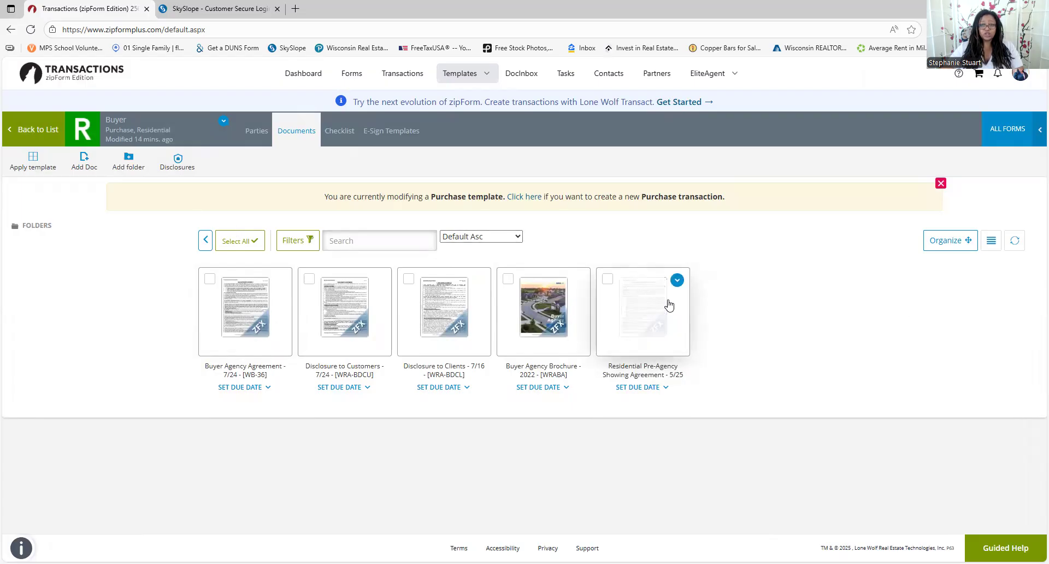
# Open the WB-50 Residential Pre-Agency Showing Agreement in a new workspace and scroll through it
pyautogui.click(656, 313)
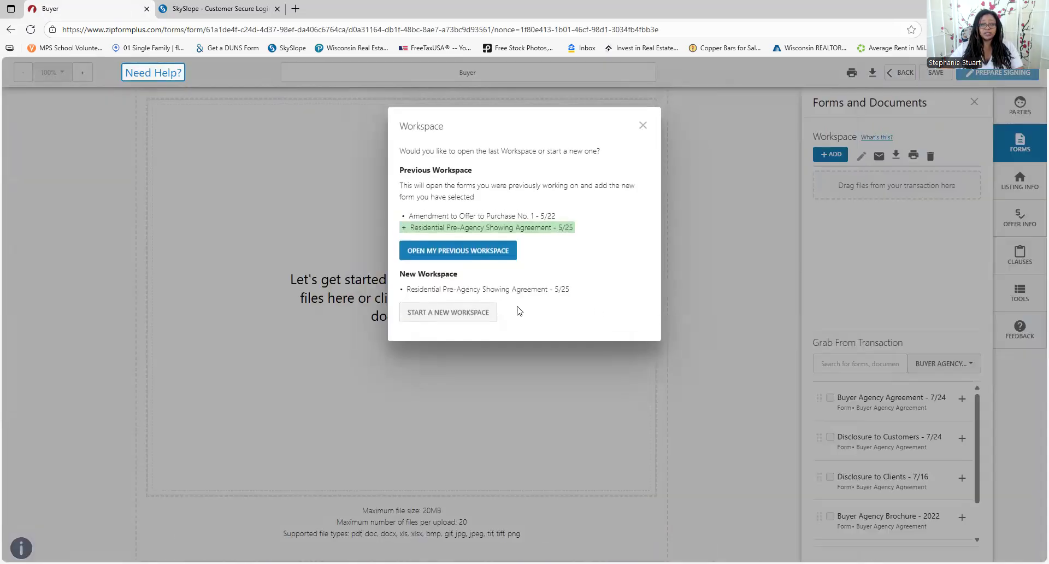
pyautogui.click(440, 312)
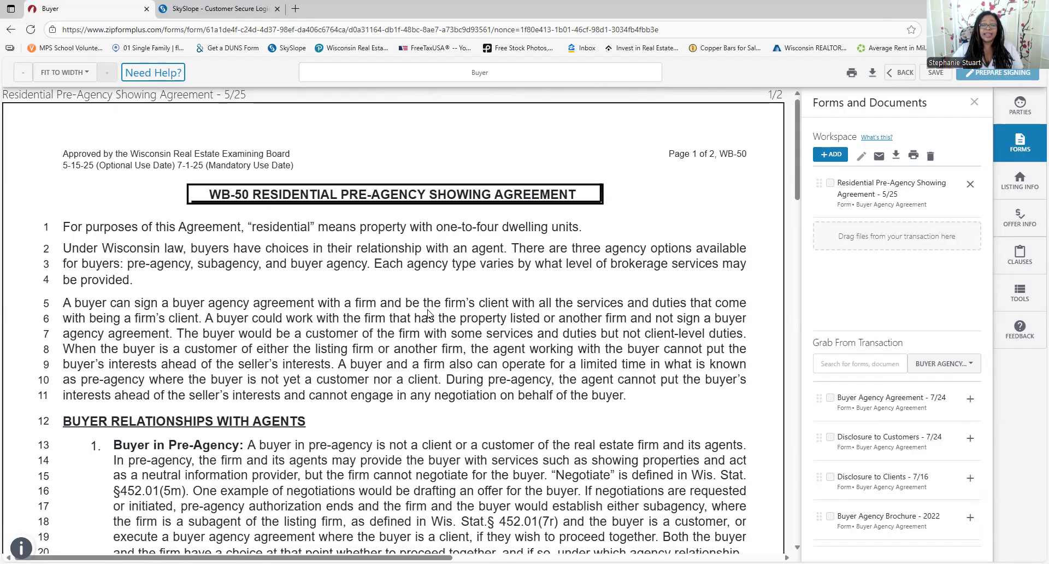
pyautogui.scroll(-1, 335, 295)
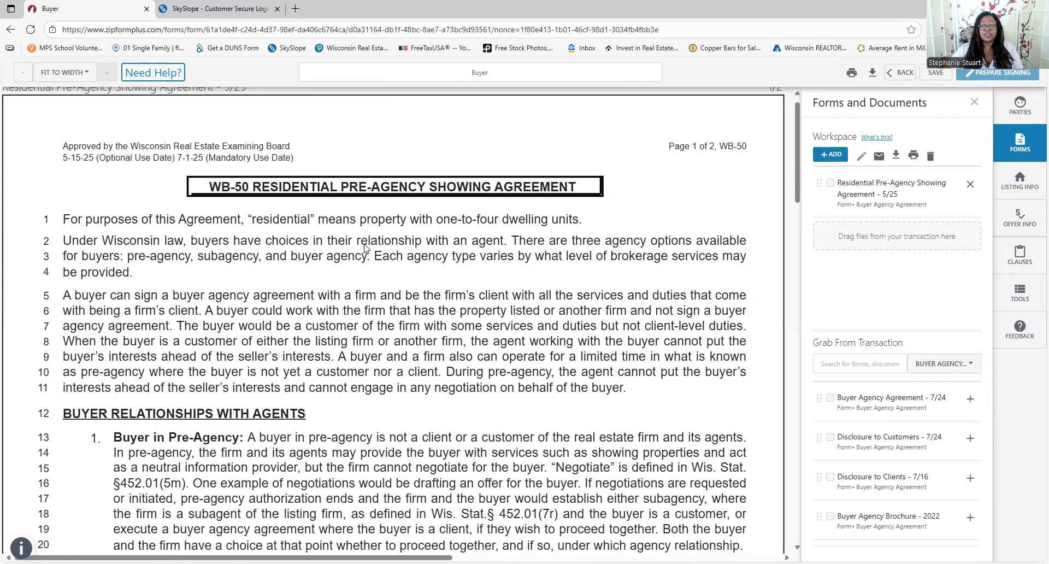
pyautogui.scroll(-3, 455, 249)
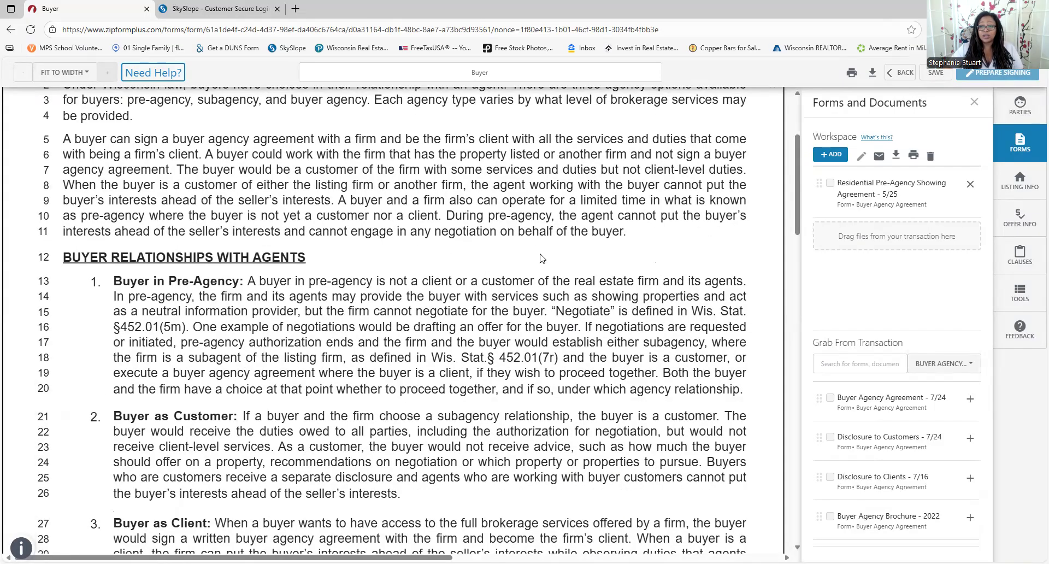
pyautogui.scroll(-1, 372, 271)
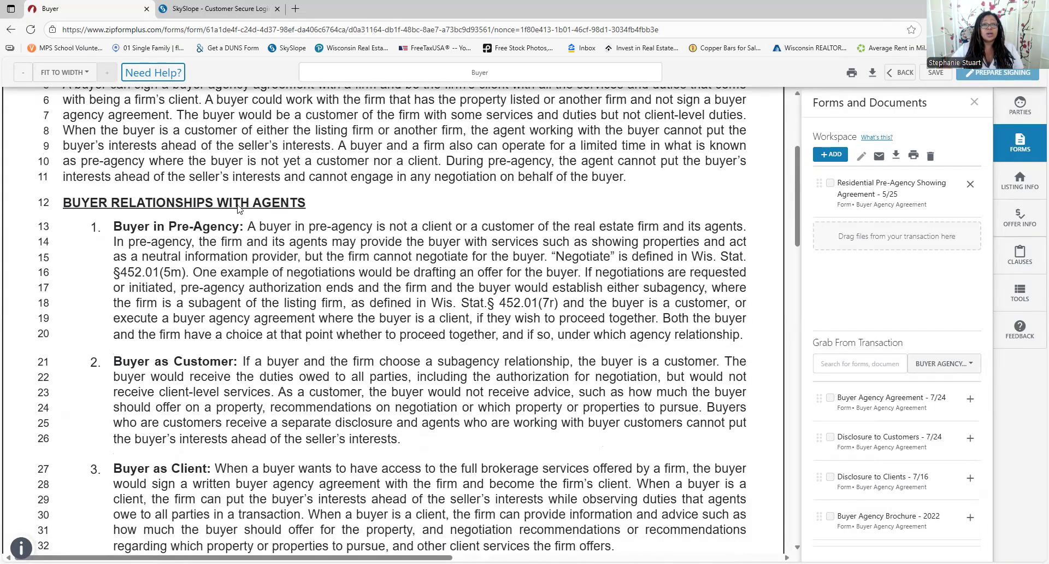
pyautogui.scroll(-1, 450, 210)
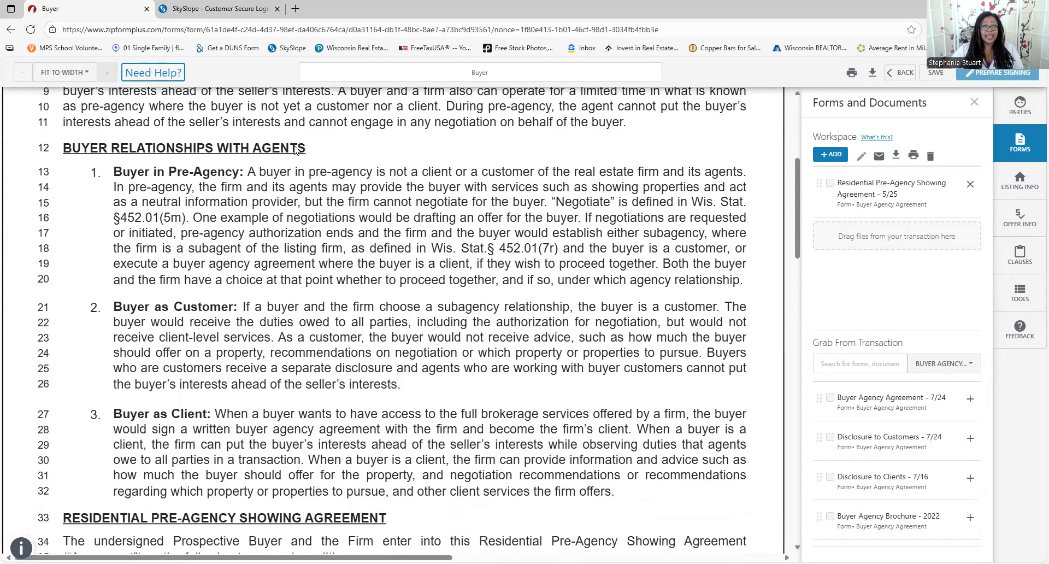
# Use the Markup Highlight tool on headings Buyer in Pre-Agency, Buyer as Customer, and Buyer as Client
pyautogui.click(1021, 295)
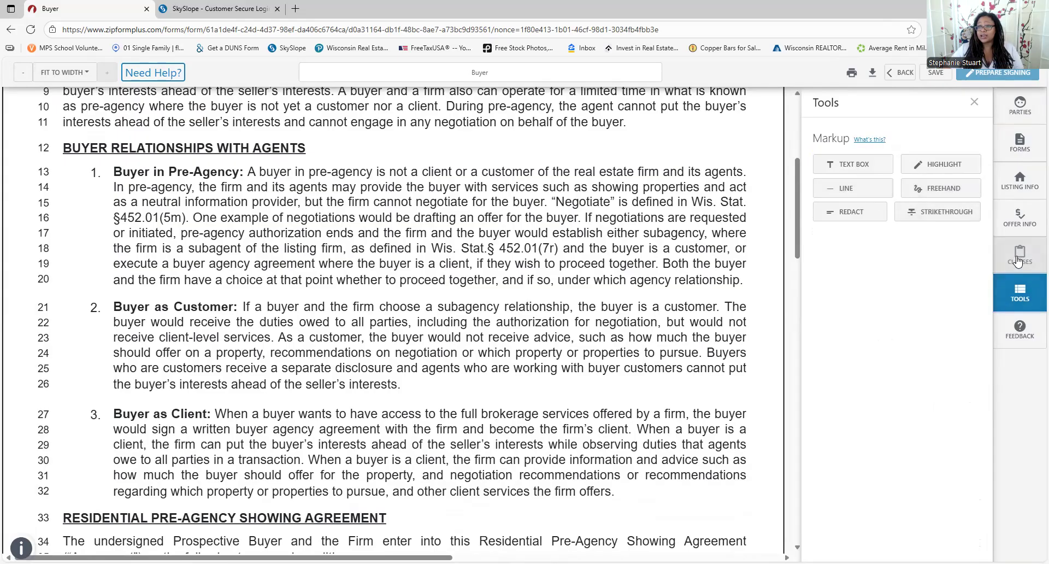
pyautogui.click(936, 170)
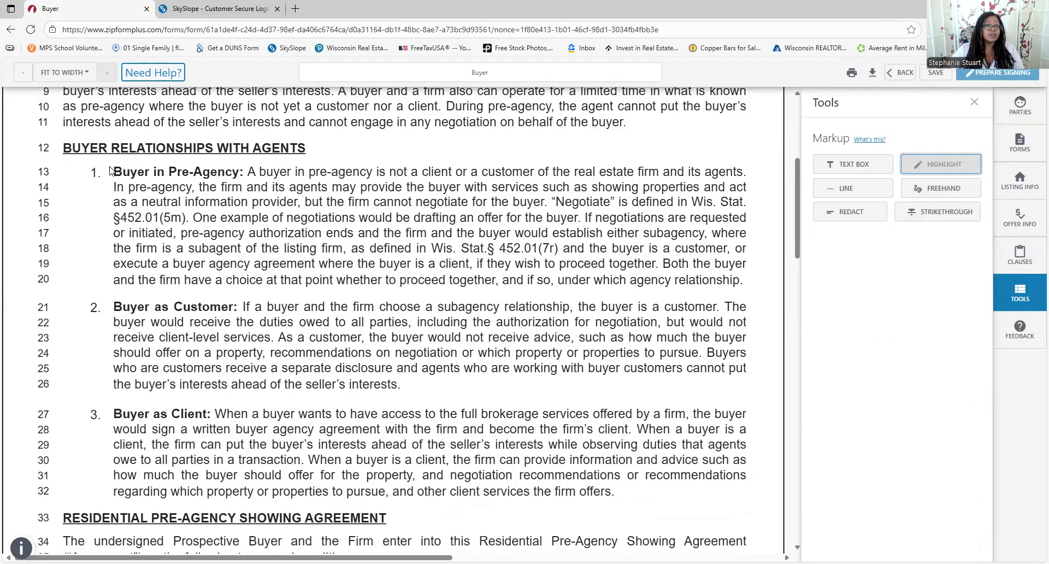
pyautogui.moveTo(112, 170); pyautogui.dragTo(242, 180)
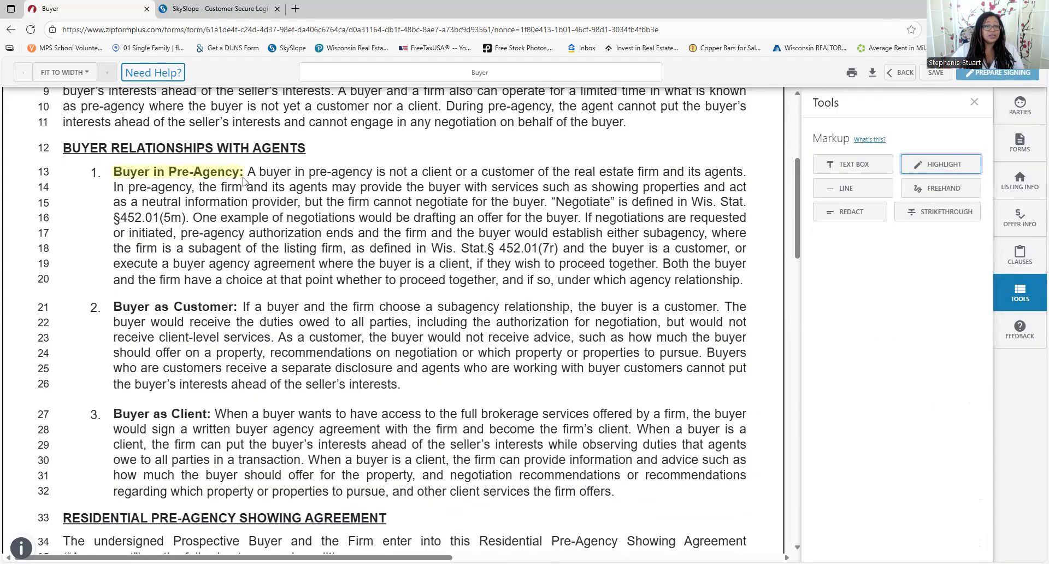
pyautogui.moveTo(111, 303); pyautogui.dragTo(241, 311)
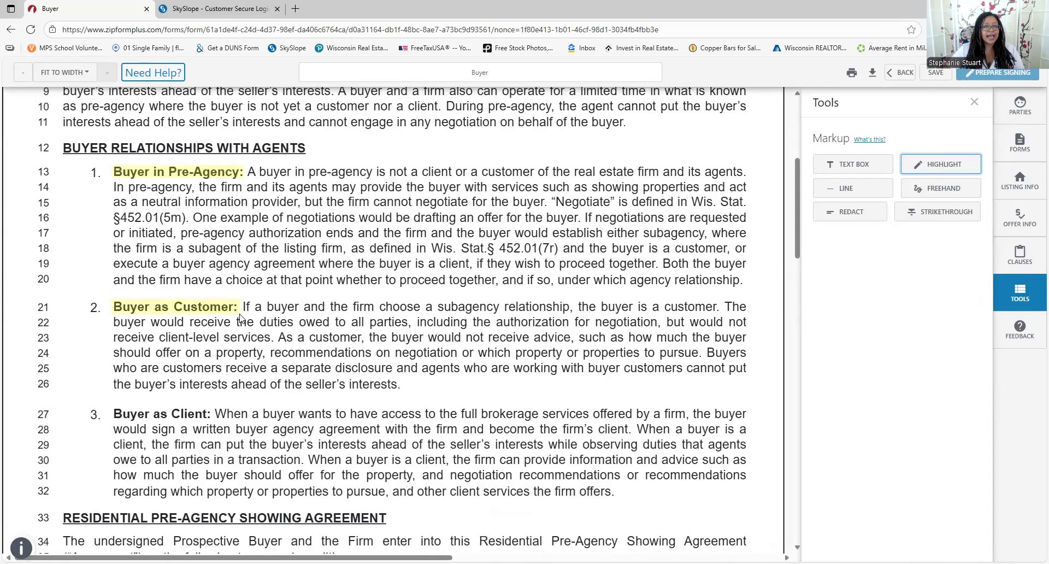
pyautogui.moveTo(111, 407); pyautogui.dragTo(215, 421)
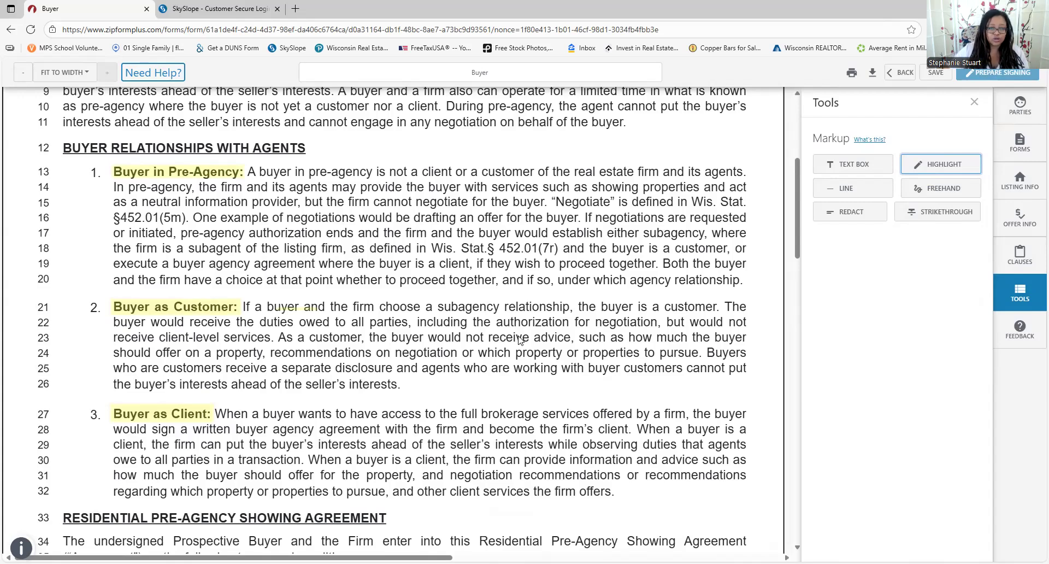
pyautogui.scroll(-1, 522, 356)
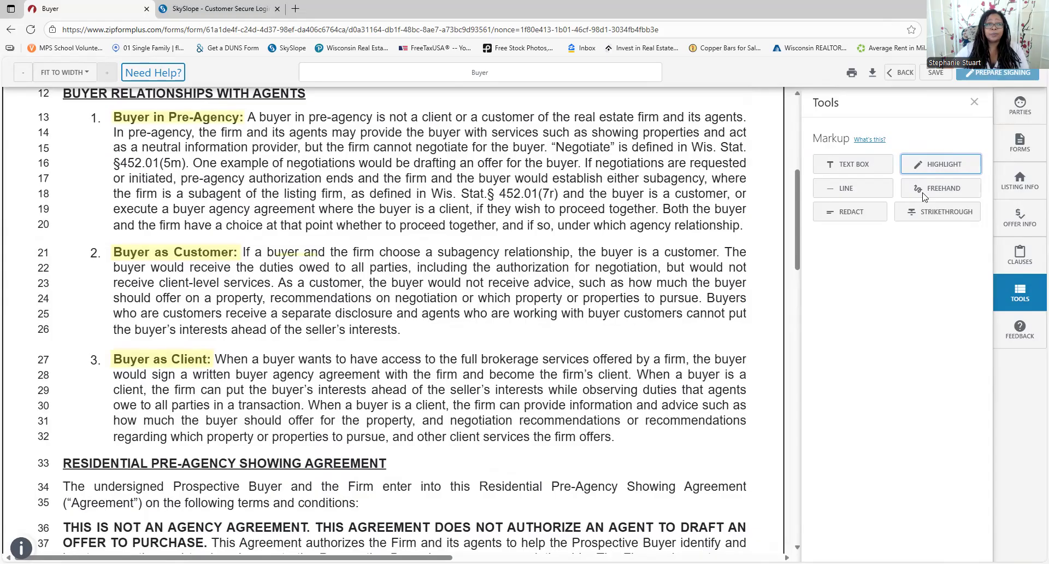
# Select the stray highlight over 'buyer and', then deselect it
pyautogui.click(297, 254)
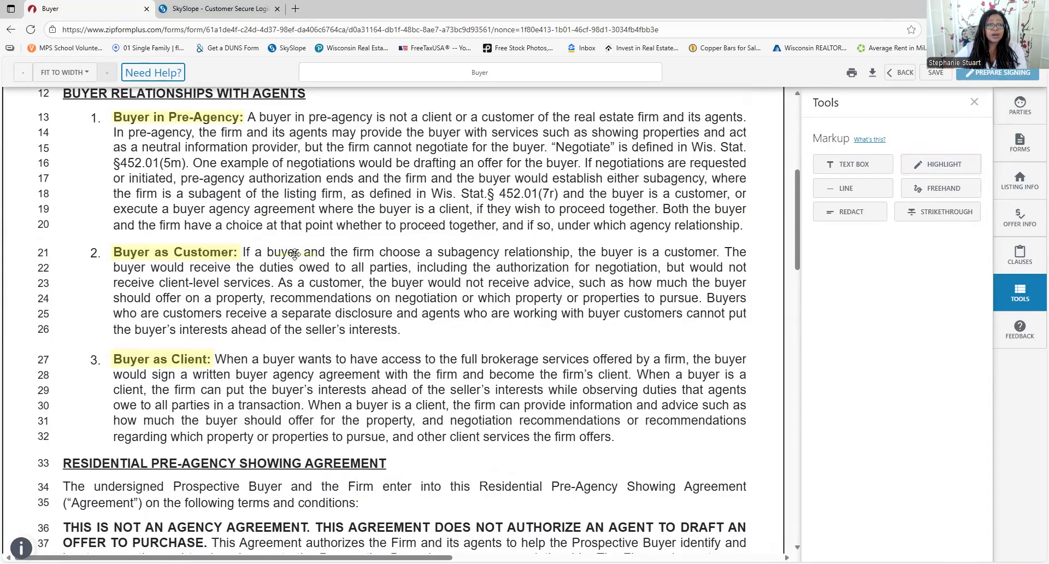
pyautogui.click(293, 253)
pyautogui.click(366, 282)
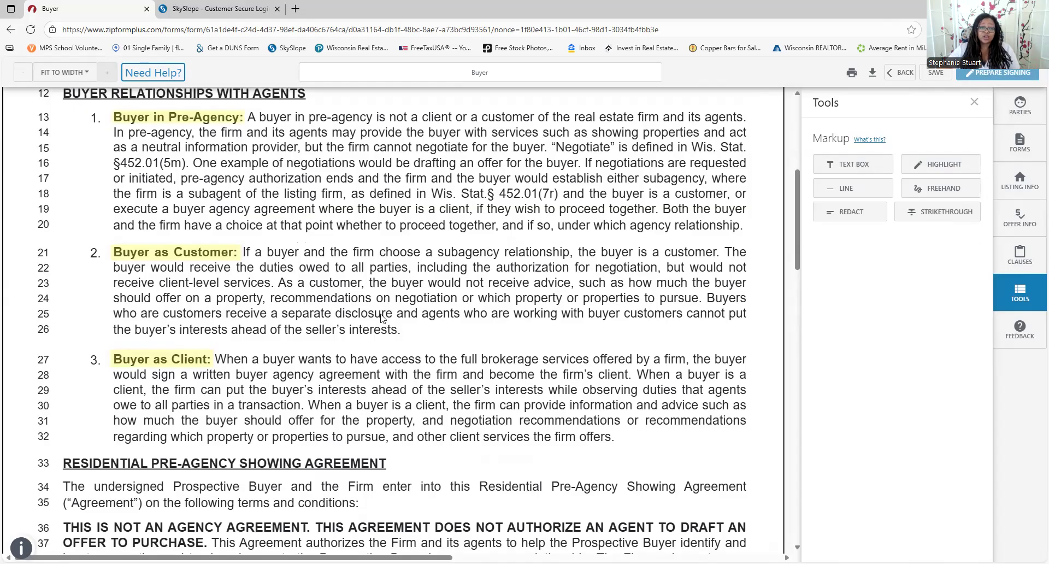
# Enter N/A as the Compensation payment terms on line 45
pyautogui.scroll(-1, 383, 319)
pyautogui.scroll(-2, 384, 326)
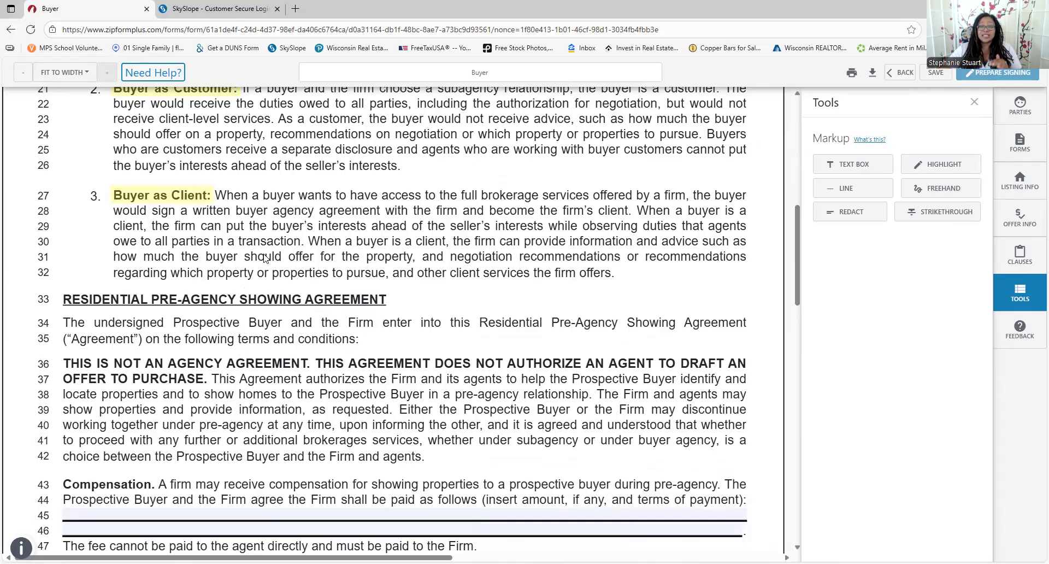
pyautogui.scroll(-2, 312, 298)
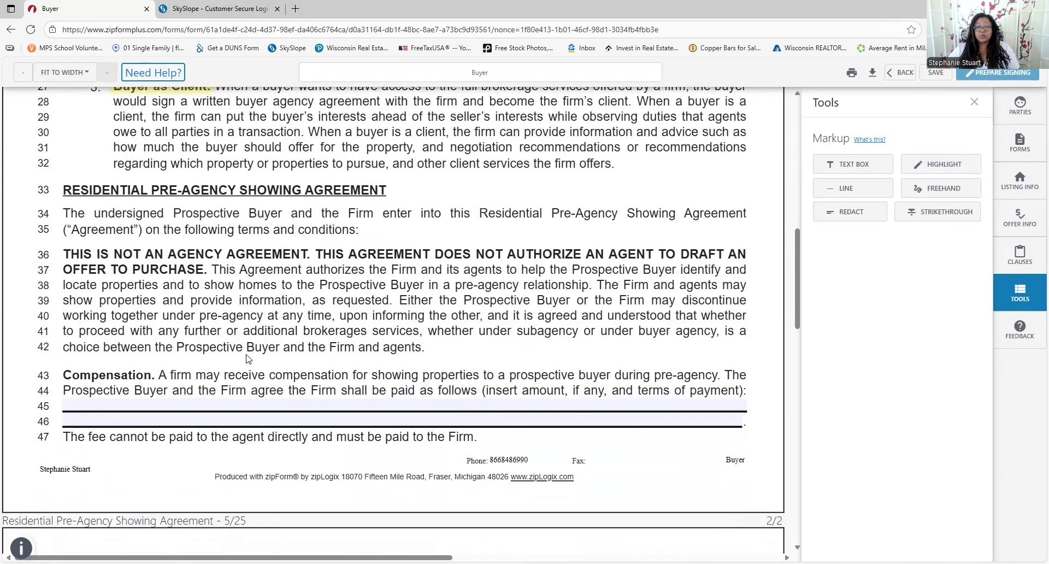
pyautogui.click(117, 403)
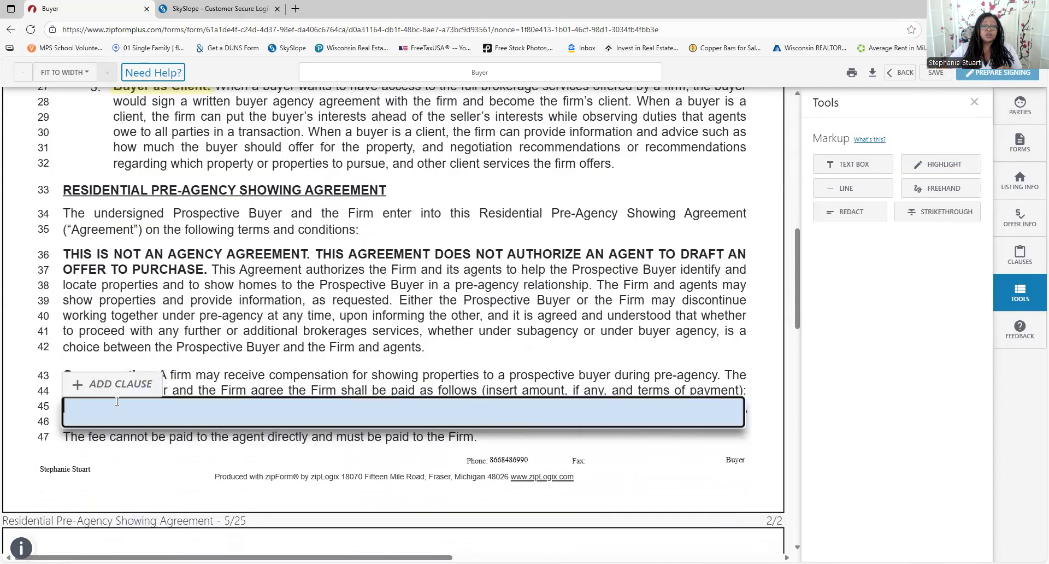
pyautogui.click(362, 388)
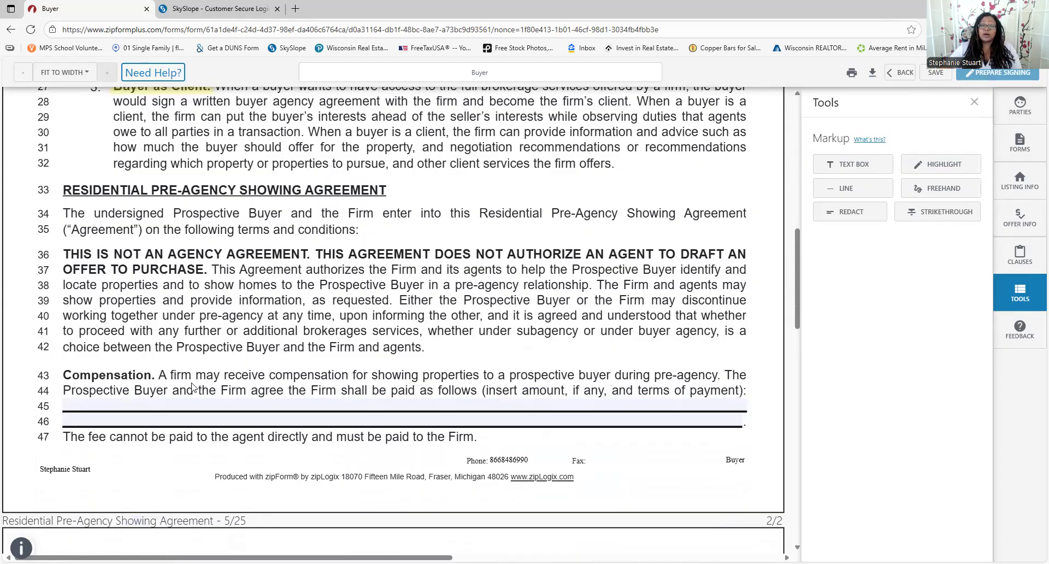
pyautogui.click(173, 408)
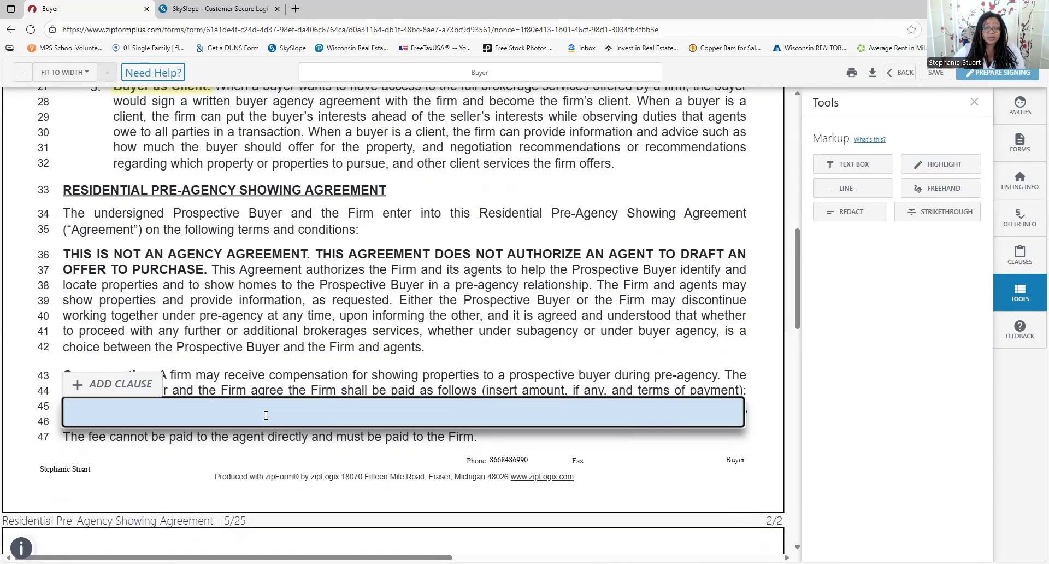
pyautogui.write('$ ')
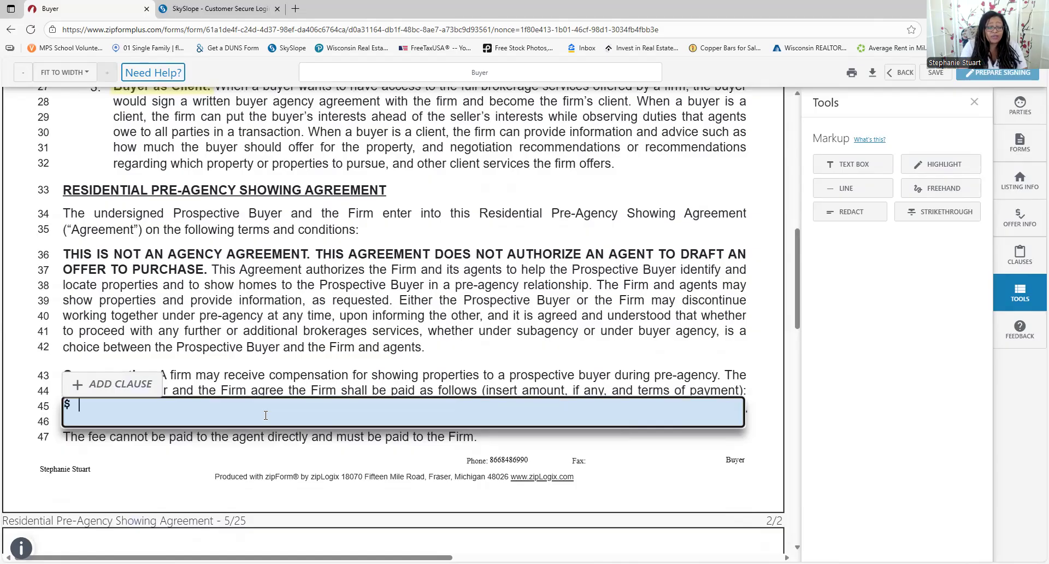
pyautogui.write('500 to see house')
pyautogui.press('BackSpace')
pyautogui.press('BackSpace')
pyautogui.press('BackSpace')
pyautogui.press('BackSpace')
pyautogui.press('BackSpace')
pyautogui.press('BackSpace')
pyautogui.press('BackSpace')
pyautogui.press('BackSpace')
pyautogui.press('BackSpace')
pyautogui.press('BackSpace')
pyautogui.press('BackSpace')
pyautogui.press('BackSpace')
pyautogui.press('BackSpace')
pyautogui.press('BackSpace')
pyautogui.press('BackSpace')
pyautogui.press('BackSpace')
pyautogui.press('BackSpace')
pyautogui.press('BackSpace')
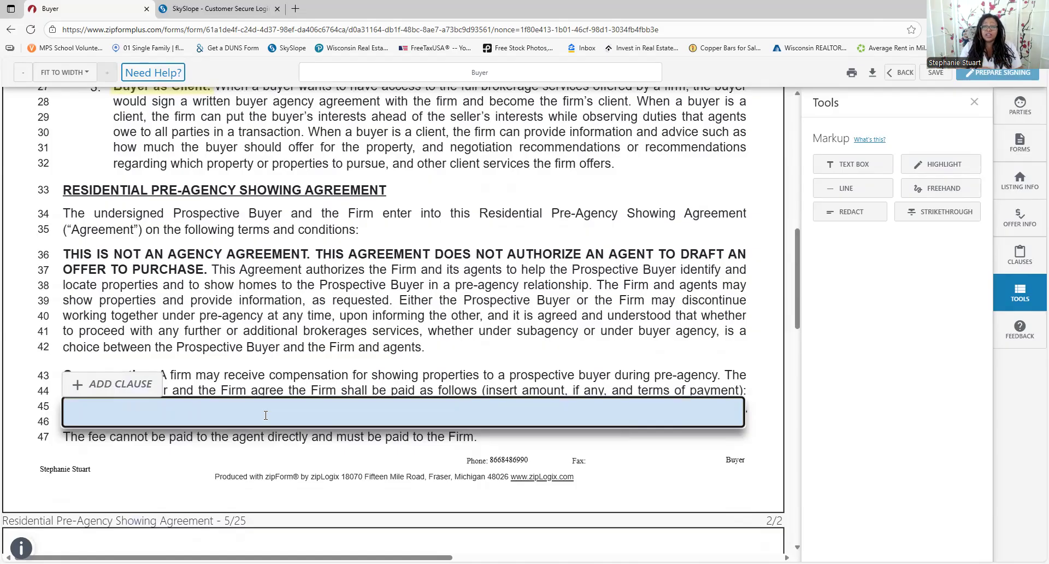
pyautogui.write('N/A')
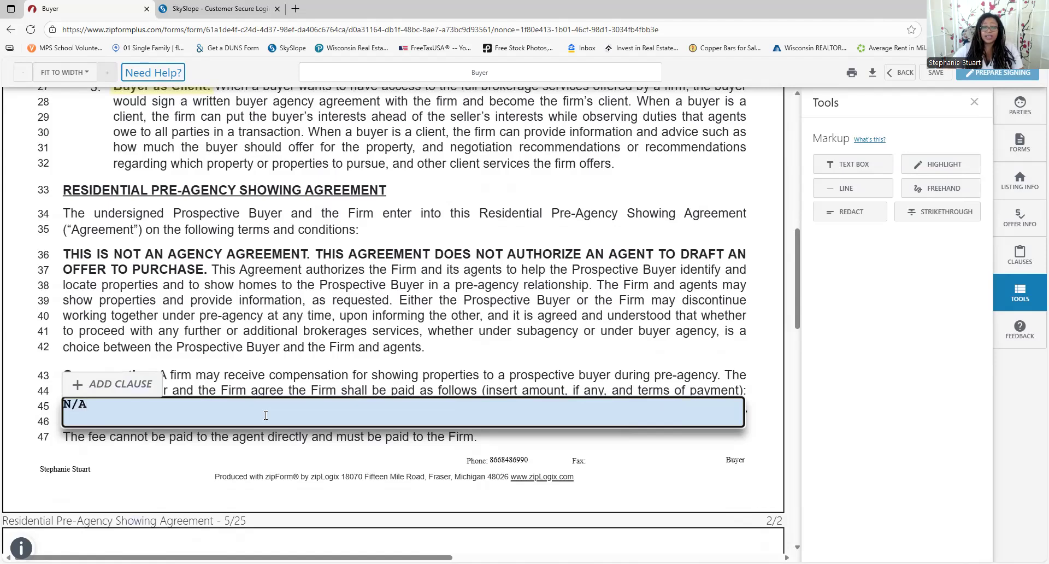
pyautogui.click(381, 389)
pyautogui.scroll(-5, 380, 389)
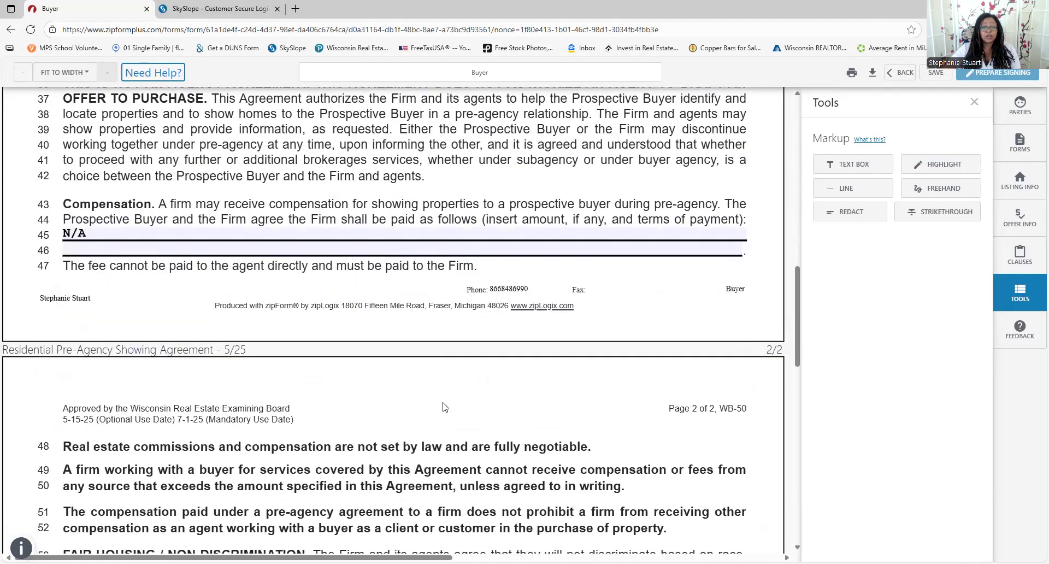
pyautogui.scroll(-2, 440, 413)
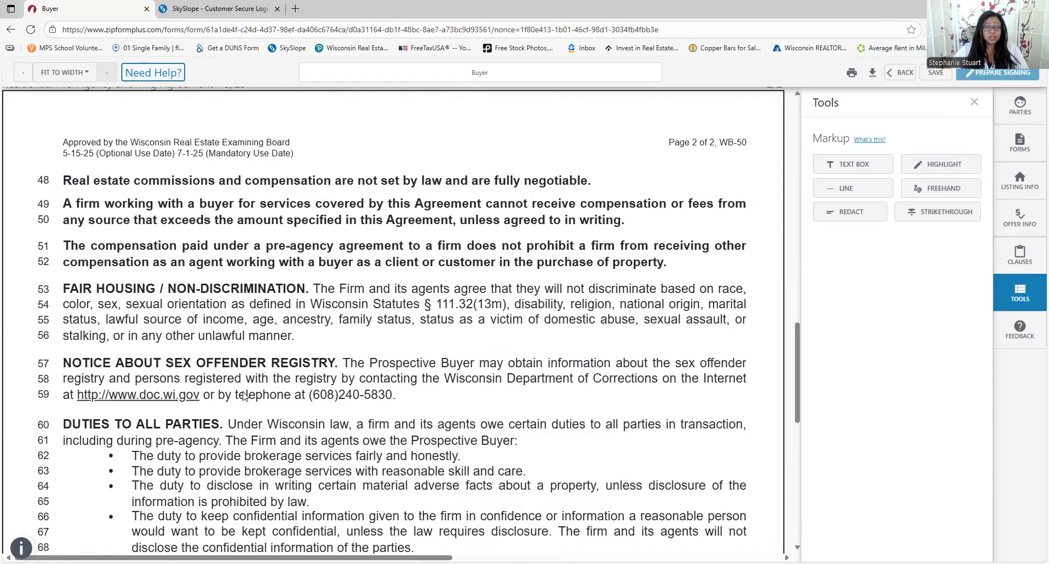
pyautogui.scroll(-1, 241, 396)
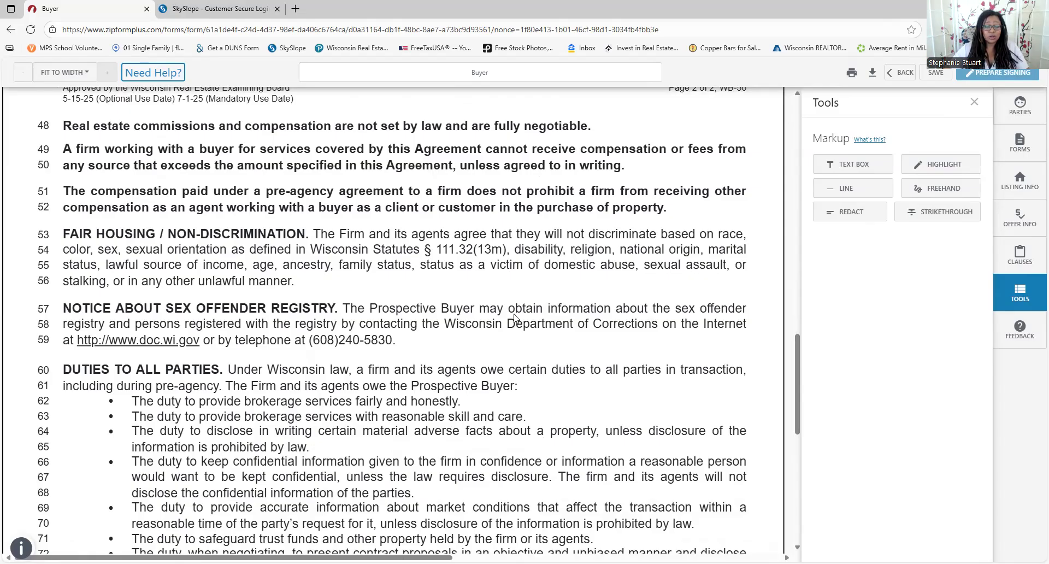
pyautogui.scroll(-2, 487, 327)
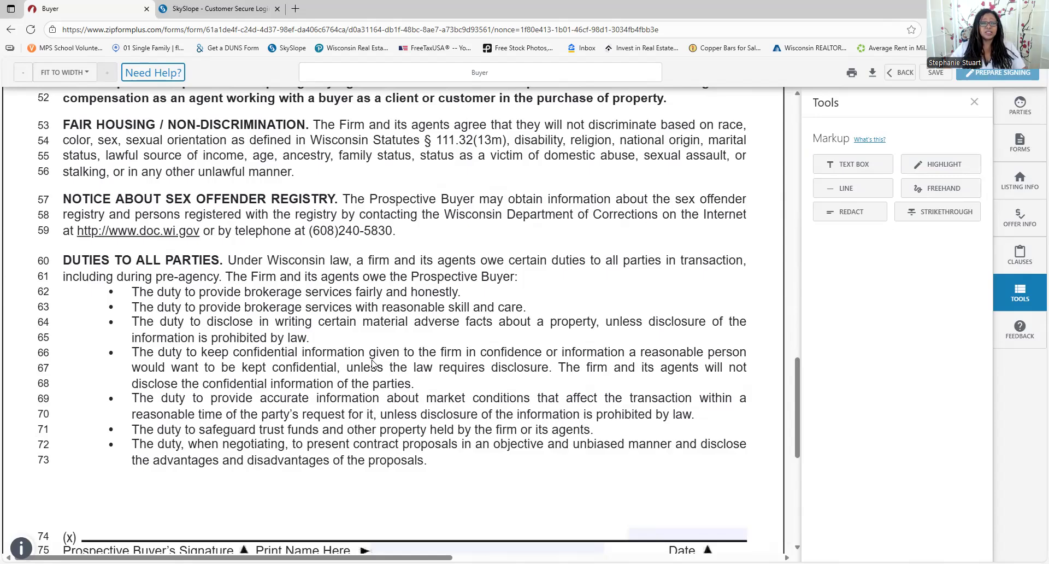
pyautogui.scroll(-1, 372, 365)
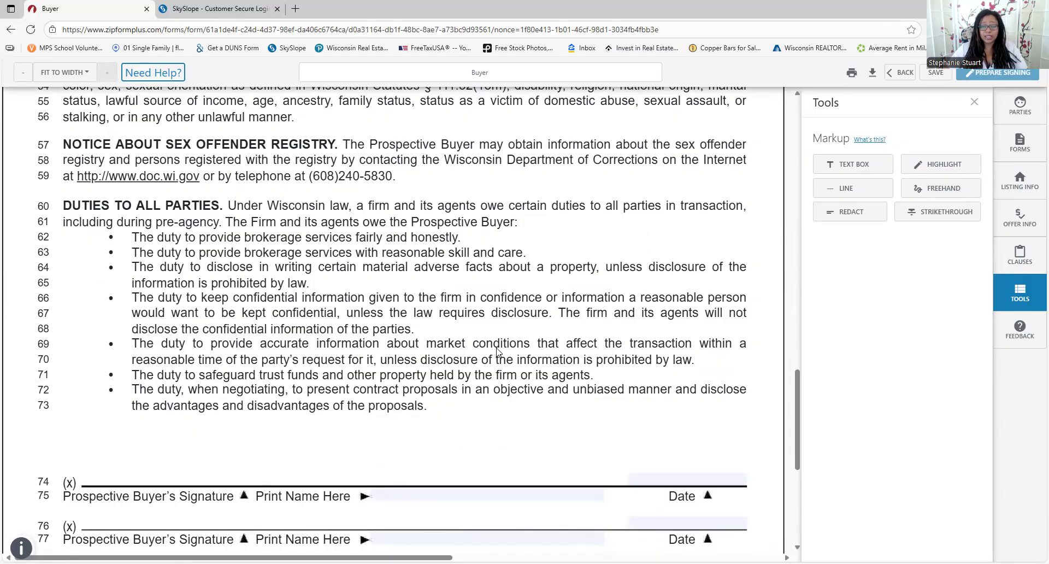
pyautogui.scroll(-2, 497, 351)
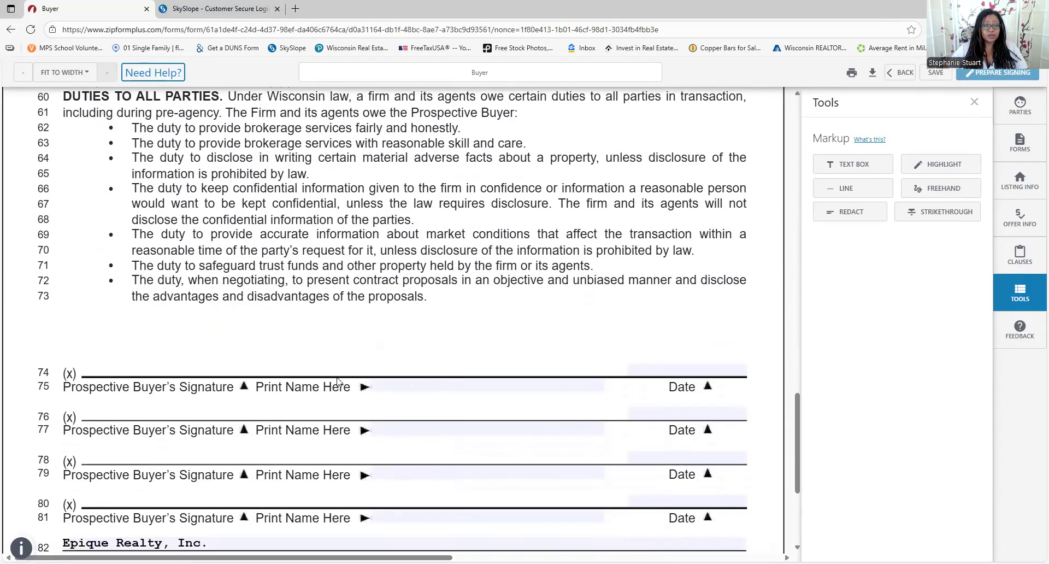
# Select the buyer's Print Name field on line 75 and scroll to the bottom of the WB-50 form
pyautogui.click(403, 388)
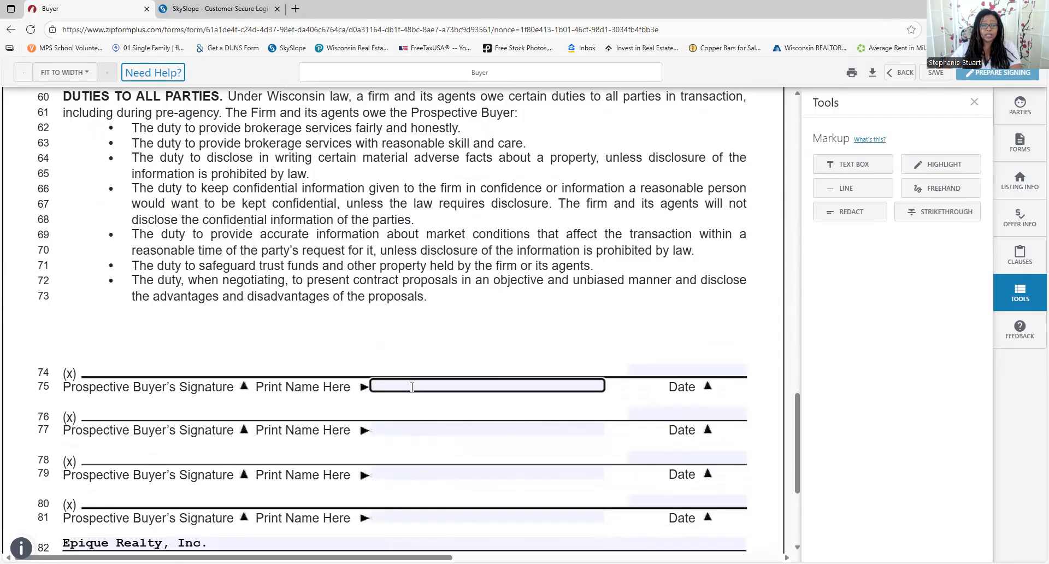
pyautogui.scroll(-1, 440, 324)
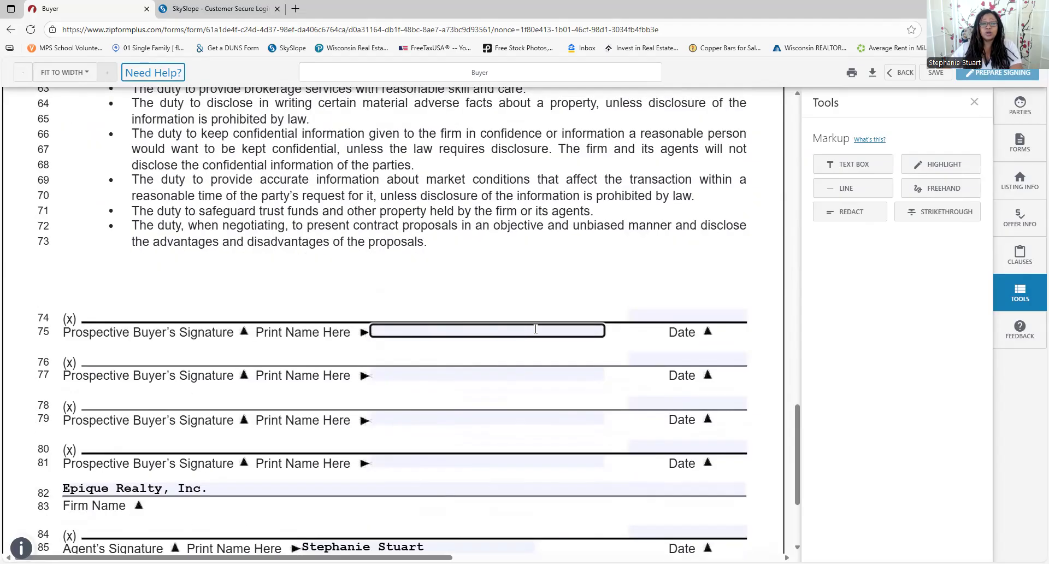
pyautogui.scroll(-1, 705, 282)
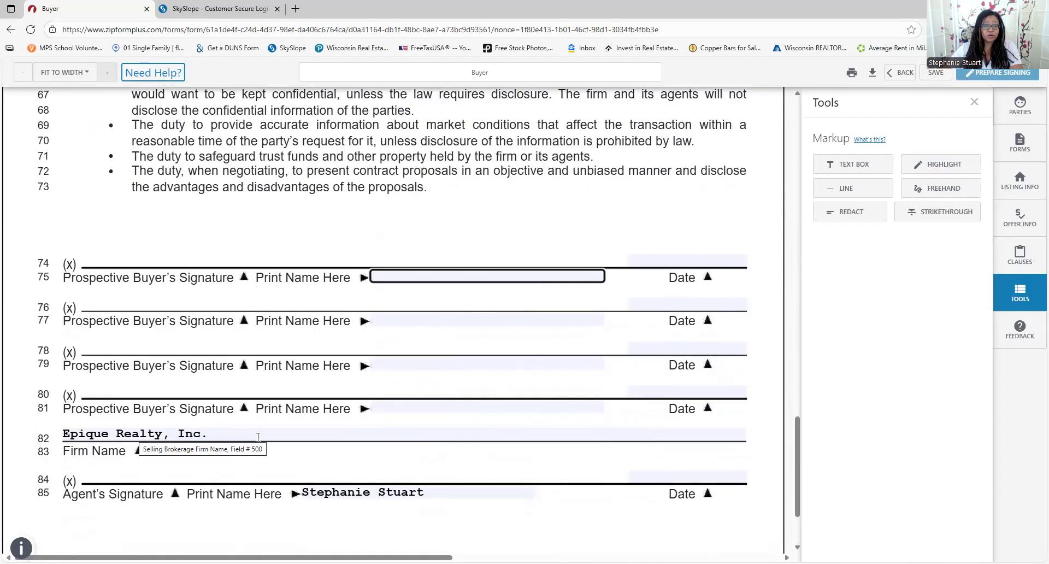
pyautogui.scroll(-2, 600, 500)
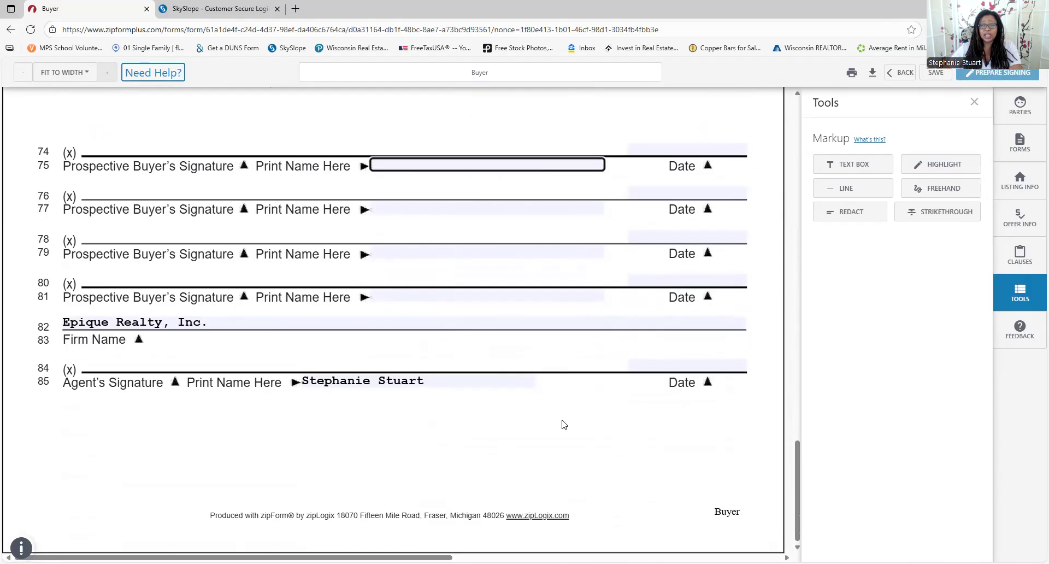
# Close the markup tools, save the WB-50 changes, and leave the form page
pyautogui.click(974, 102)
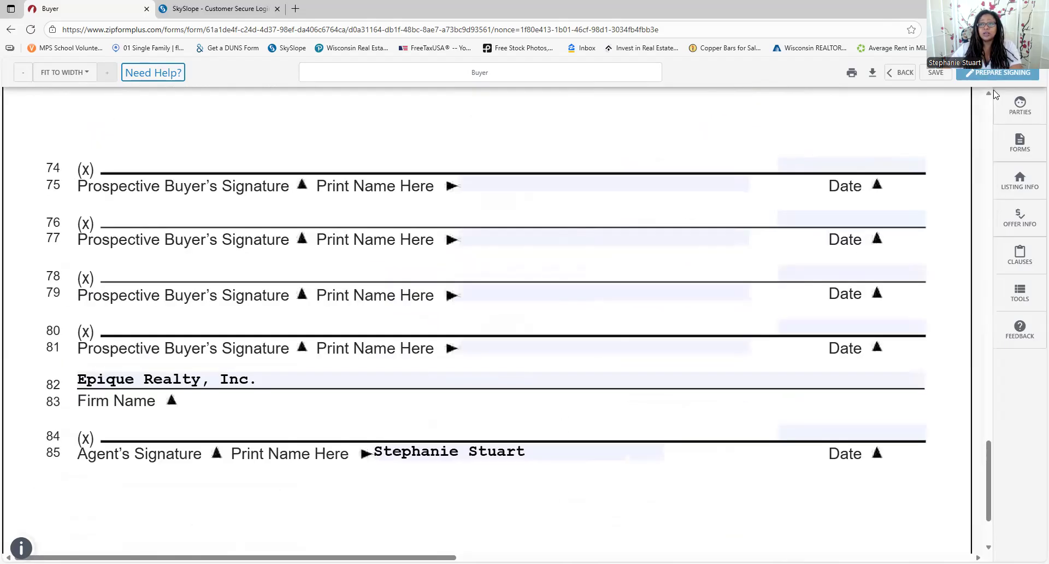
pyautogui.click(892, 72)
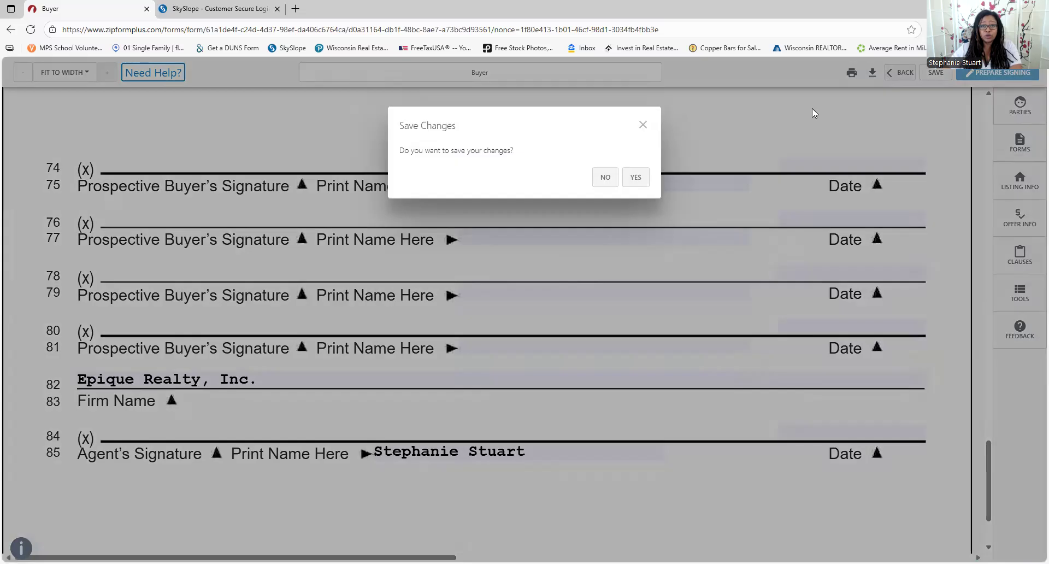
pyautogui.click(633, 178)
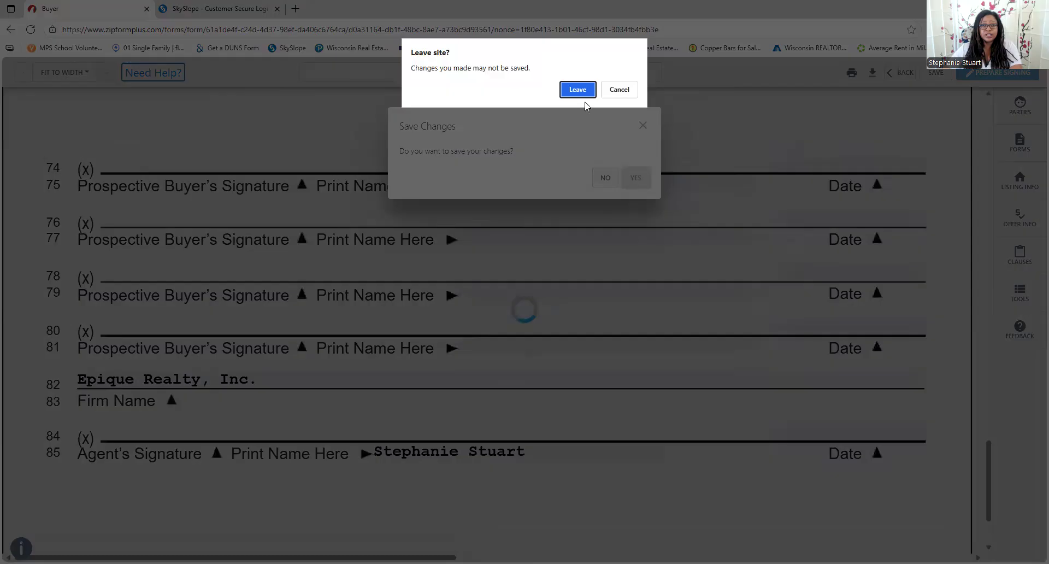
pyautogui.click(577, 90)
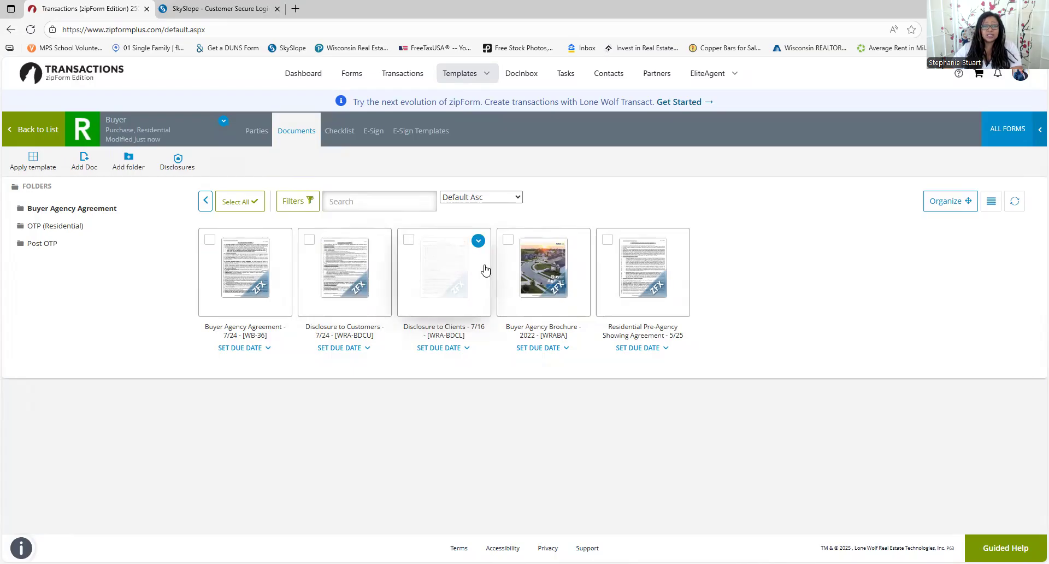
# Open Disclosure to Customers in a new workspace, read through its Acknowledgment section, and go back
pyautogui.click(421, 248)
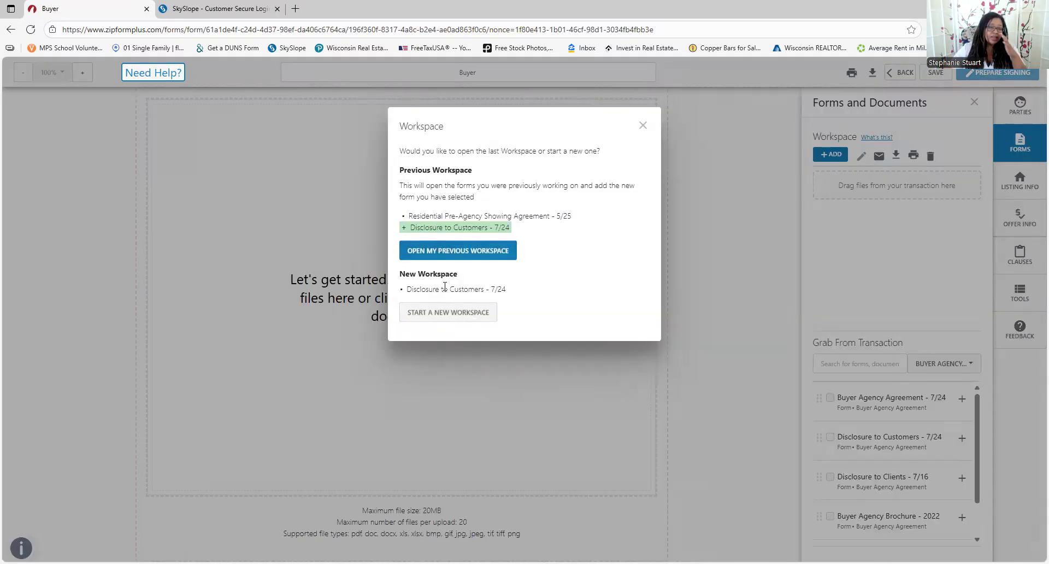
pyautogui.click(434, 313)
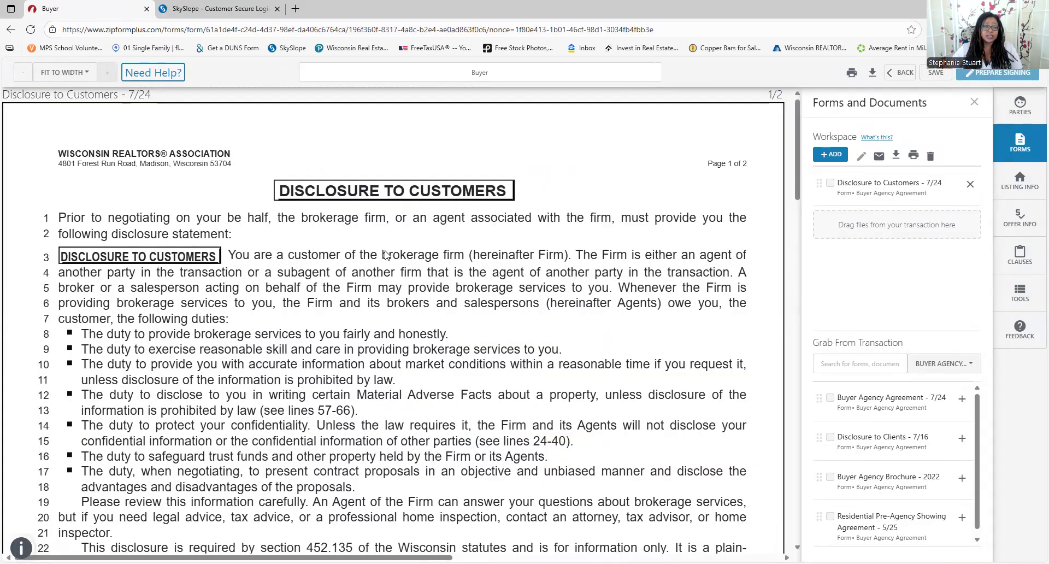
pyautogui.scroll(-1, 123, 294)
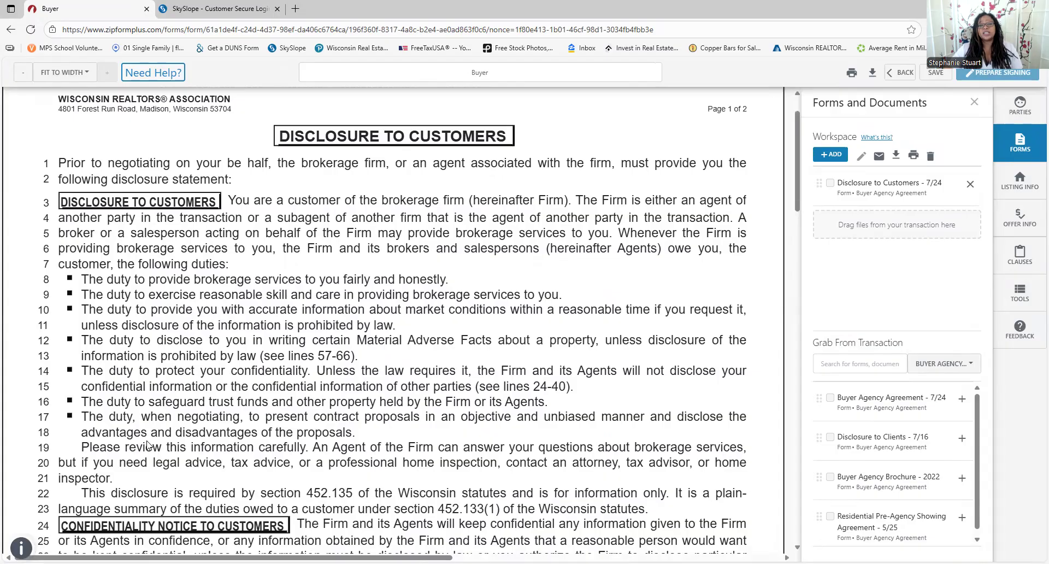
pyautogui.scroll(-1, 148, 447)
pyautogui.scroll(-2, 152, 448)
pyautogui.scroll(-6, 151, 449)
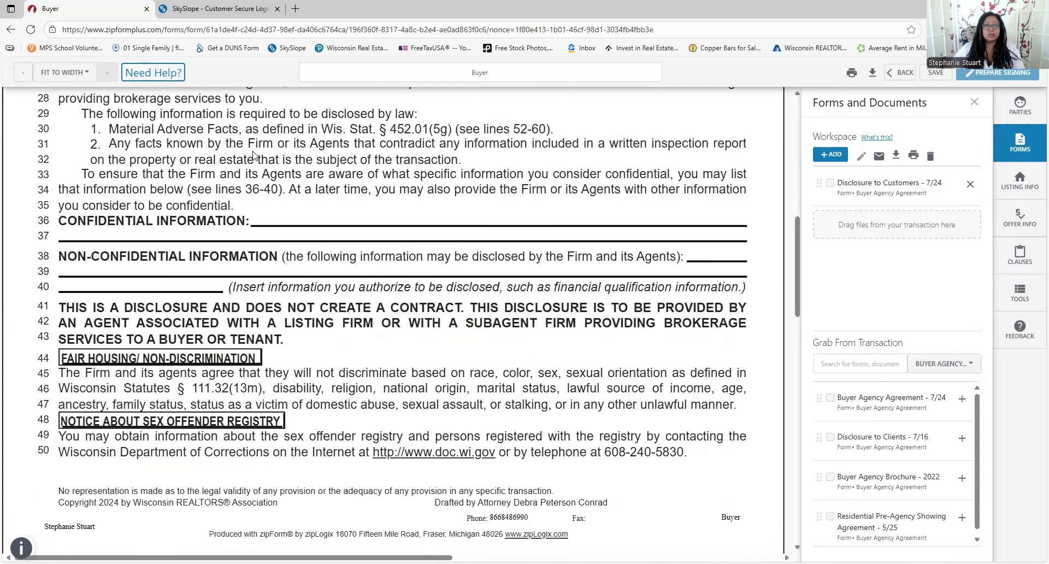
pyautogui.scroll(-10, 331, 279)
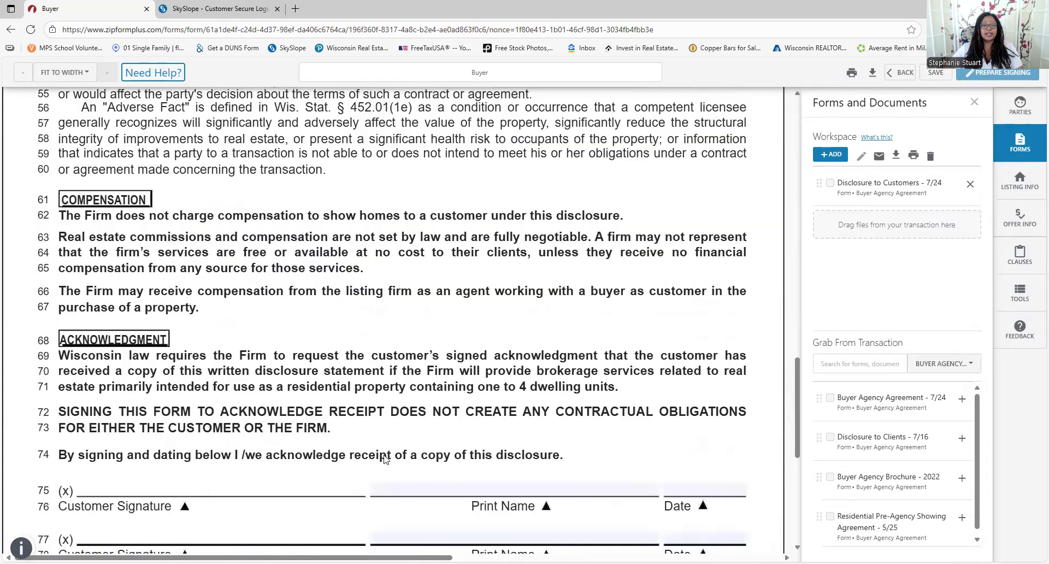
pyautogui.click(891, 78)
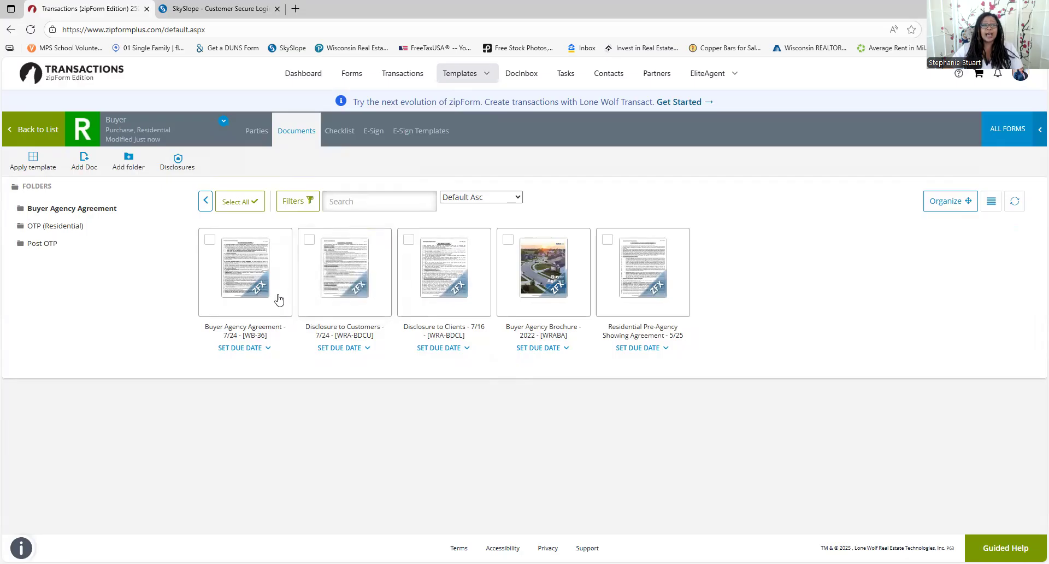
# Open the Buyer Agency Agreement - 7/24 card and start a new workspace for it
pyautogui.click(243, 266)
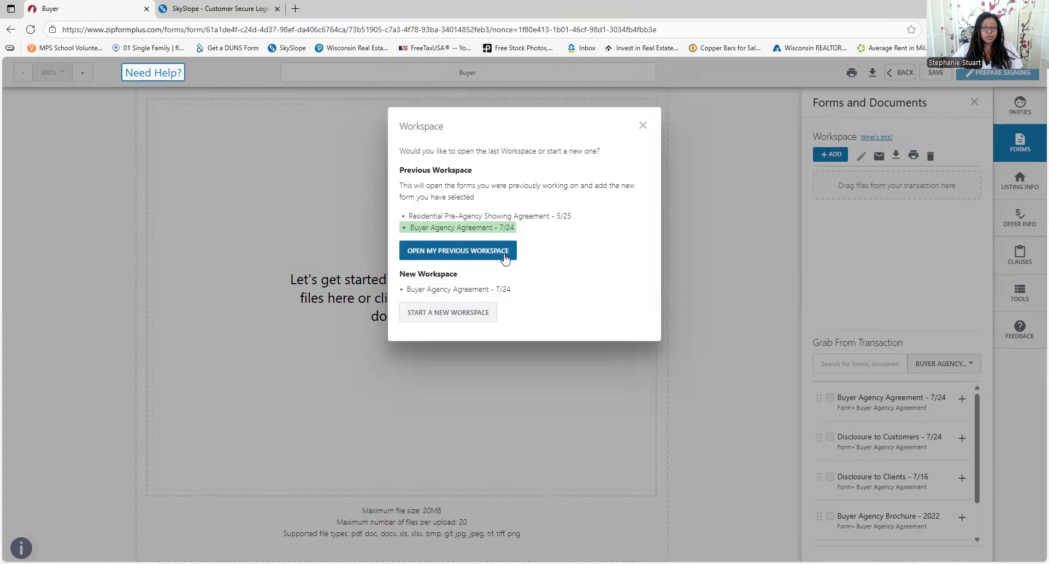
pyautogui.click(448, 314)
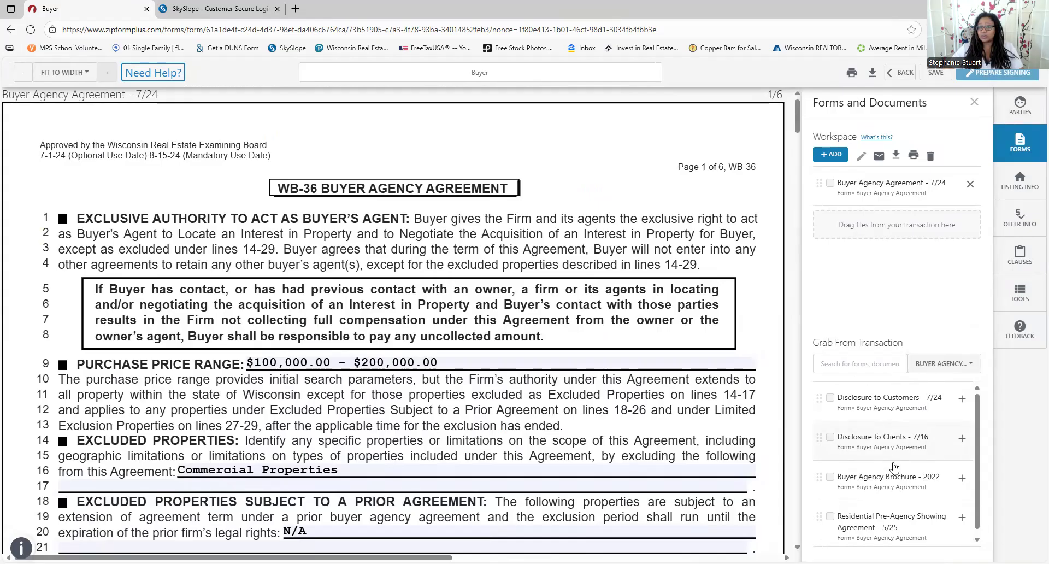
# Place Buyer Agency Brochure - 2022 before the WB-36 agreement in the workspace and read through its pages
pyautogui.moveTo(815, 477); pyautogui.dragTo(885, 200)
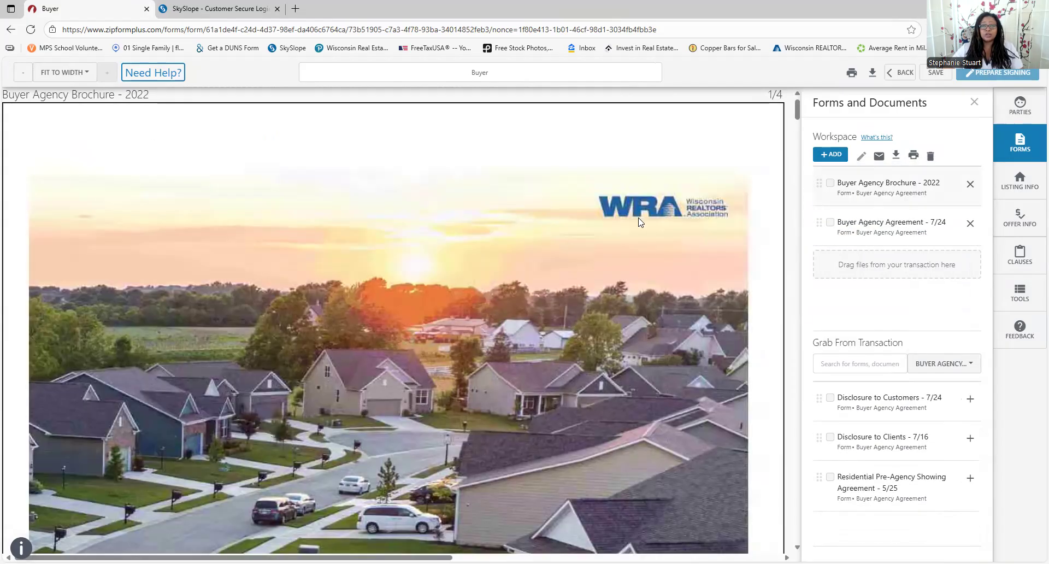
pyautogui.scroll(-10, 554, 213)
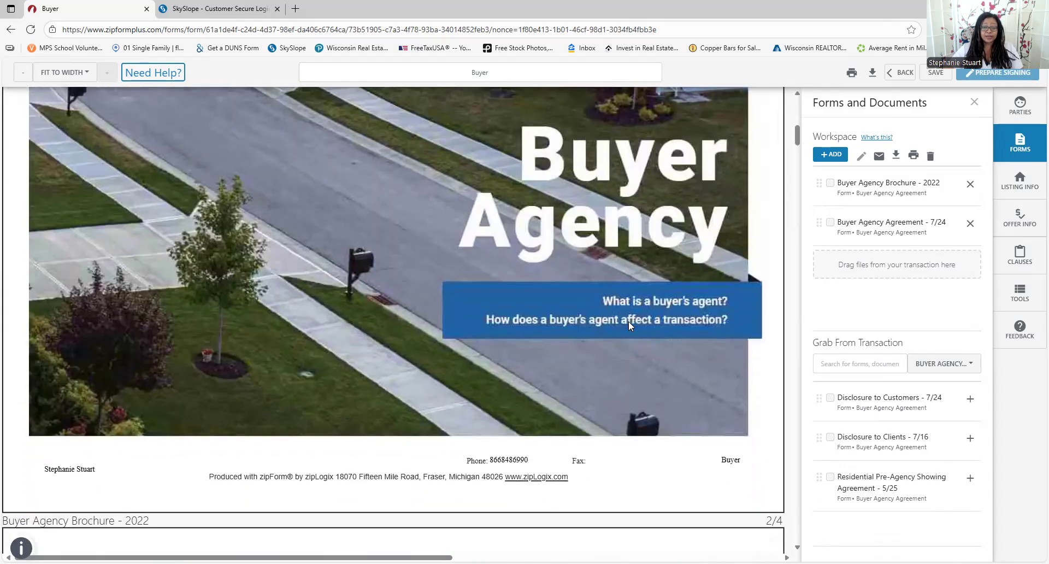
pyautogui.scroll(-6, 628, 322)
pyautogui.scroll(-2, 630, 335)
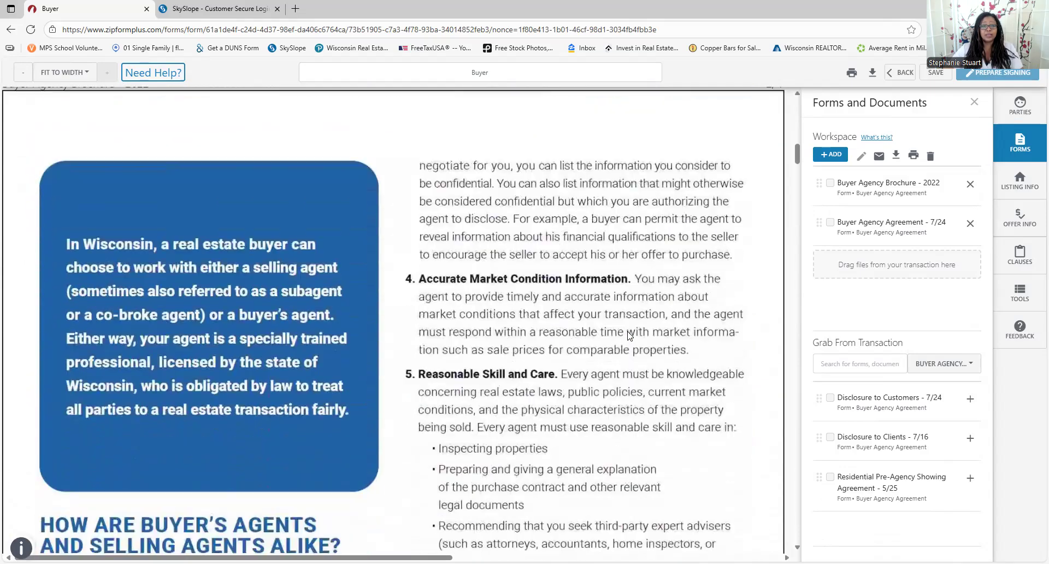
pyautogui.scroll(-1, 377, 370)
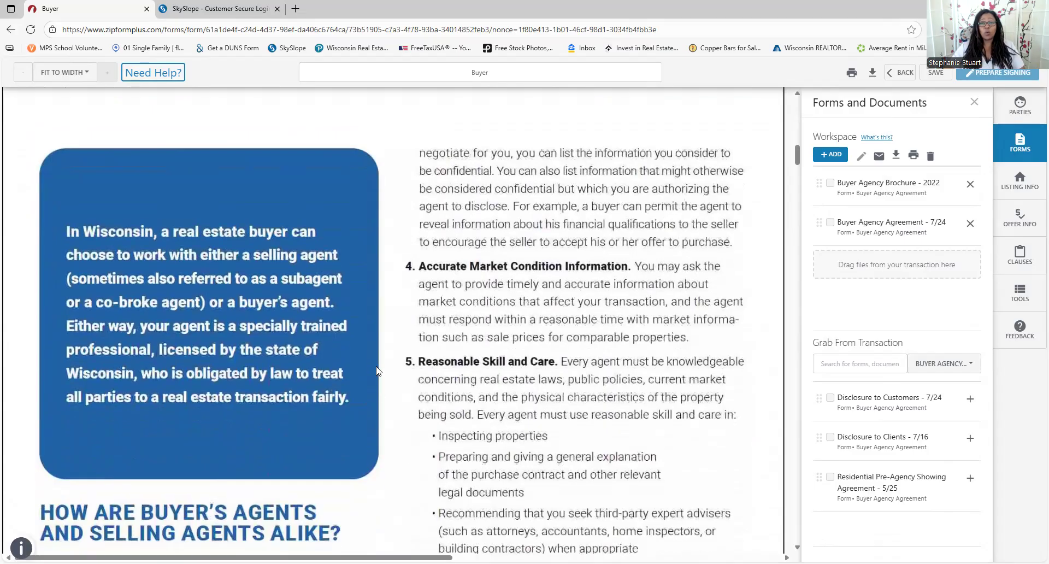
pyautogui.scroll(-2, 377, 371)
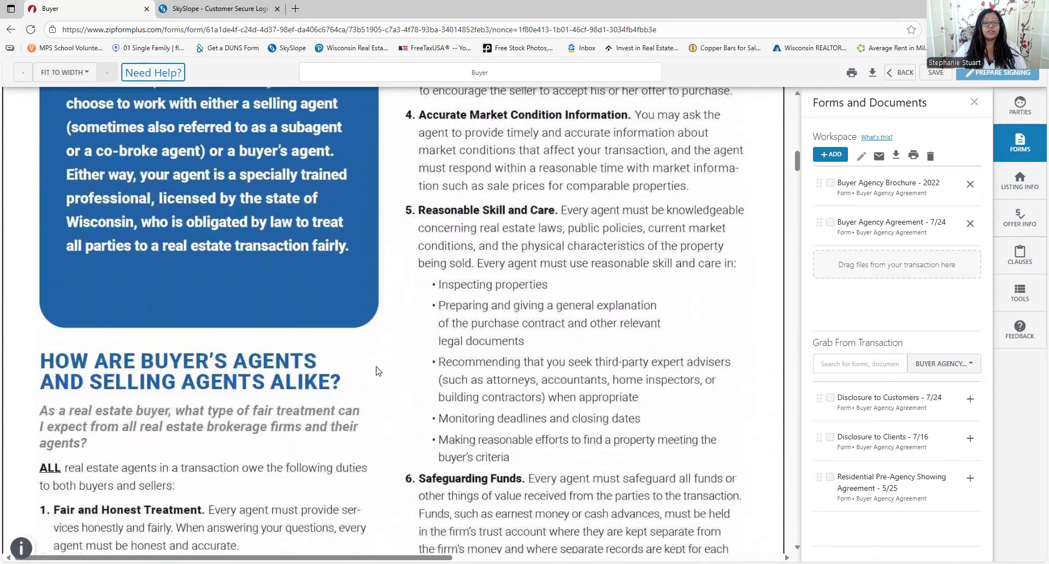
pyautogui.scroll(-1, 375, 378)
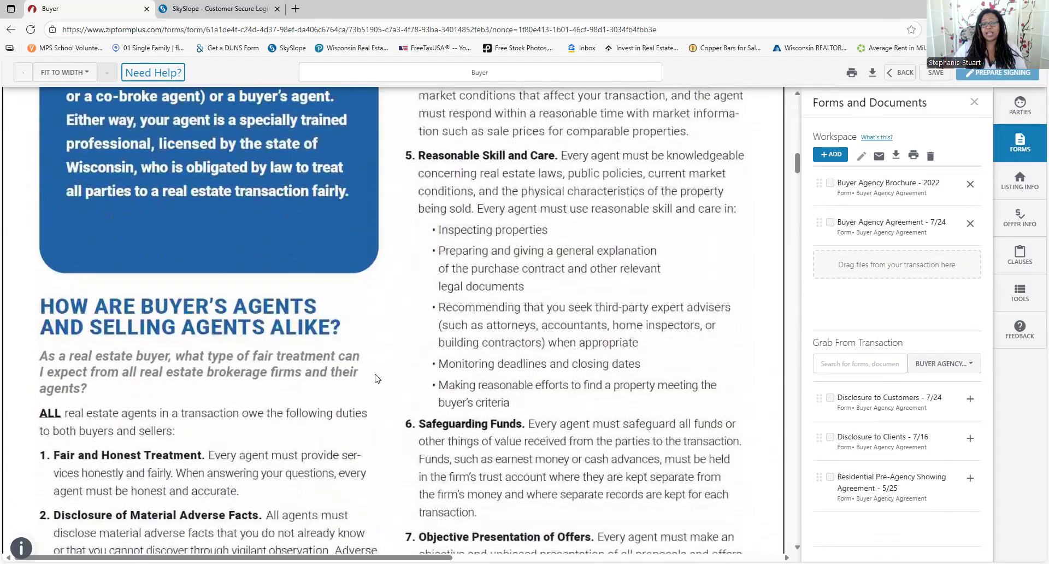
pyautogui.scroll(-3, 376, 379)
pyautogui.scroll(-3, 375, 381)
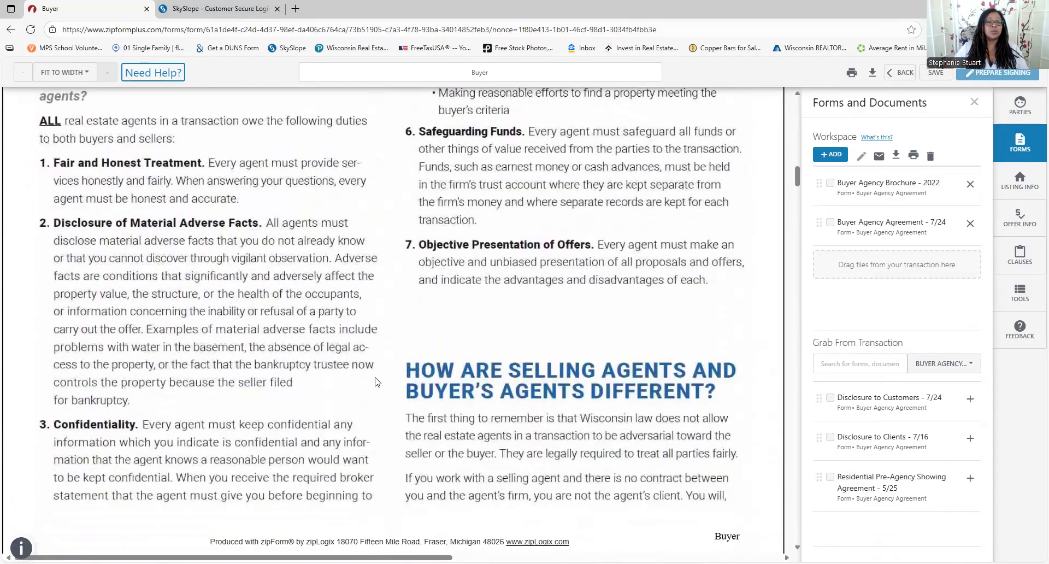
pyautogui.scroll(-2, 376, 381)
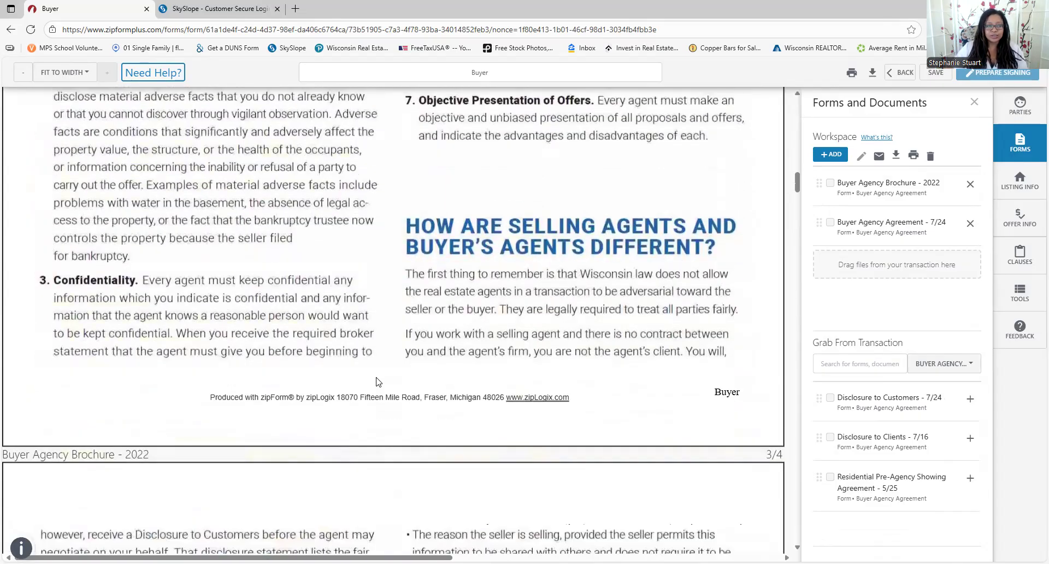
pyautogui.scroll(-5, 377, 399)
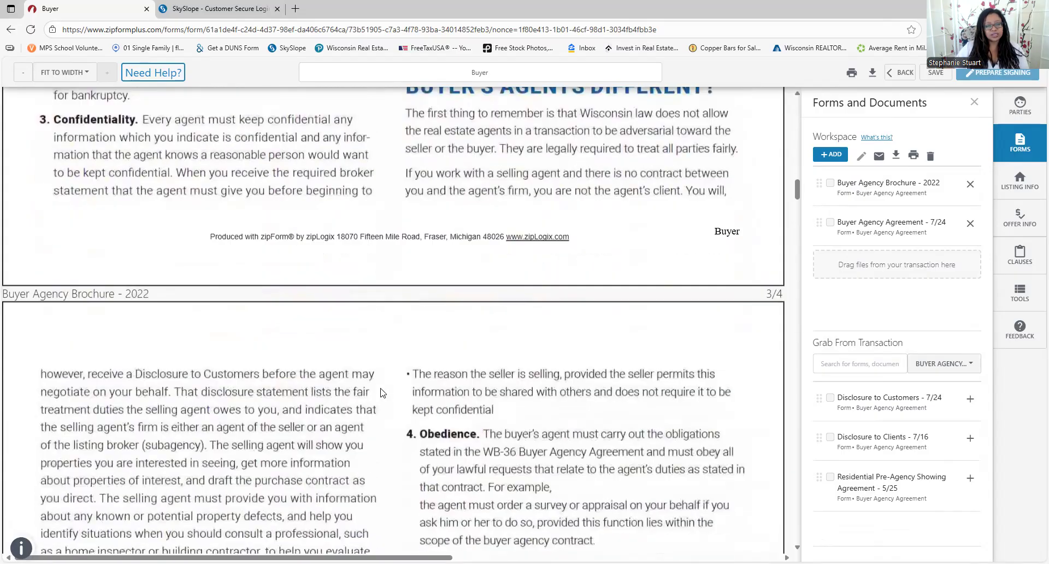
pyautogui.scroll(-3, 385, 395)
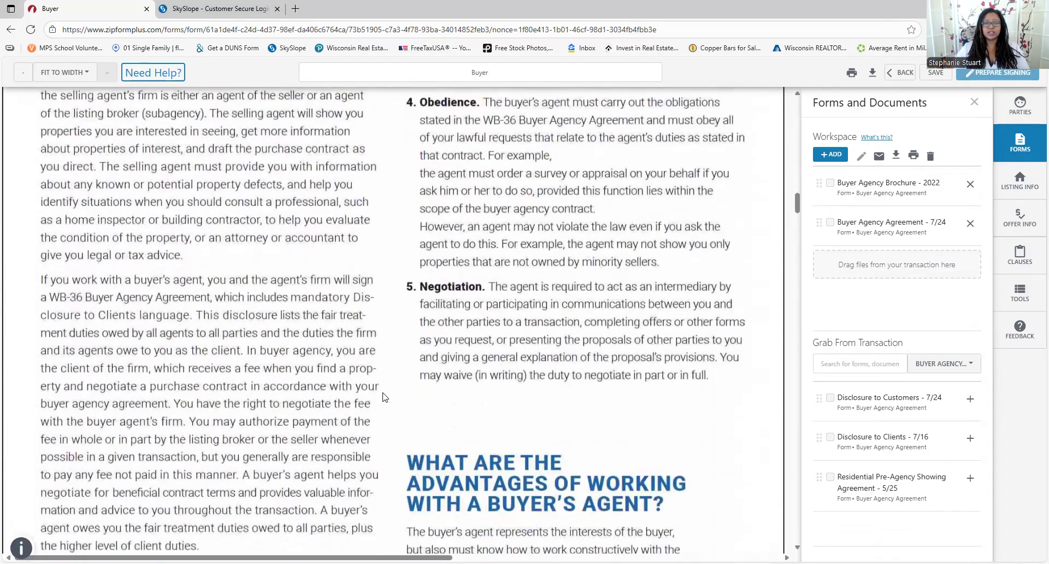
pyautogui.scroll(-4, 384, 395)
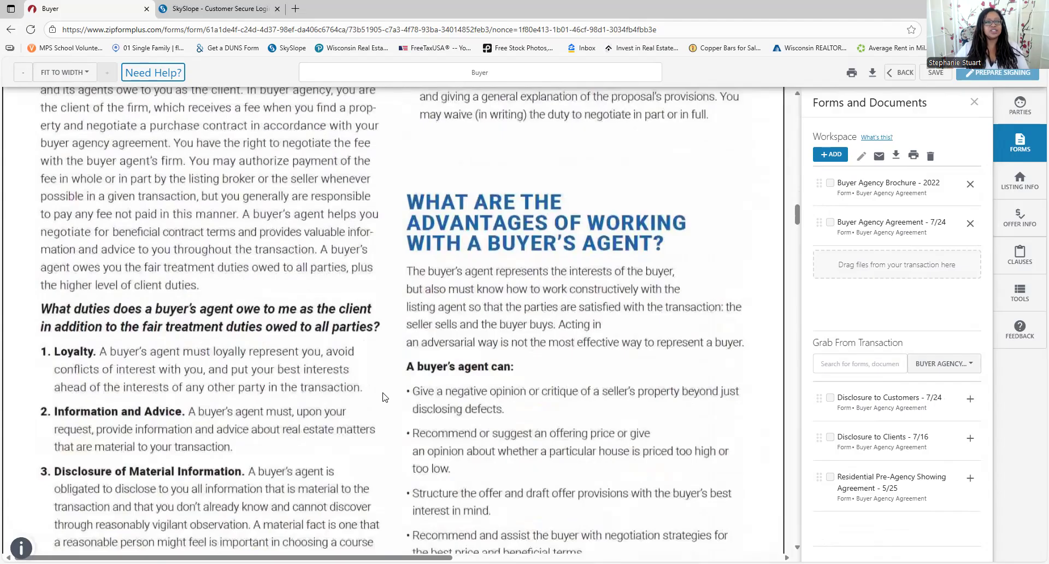
pyautogui.scroll(-6, 384, 394)
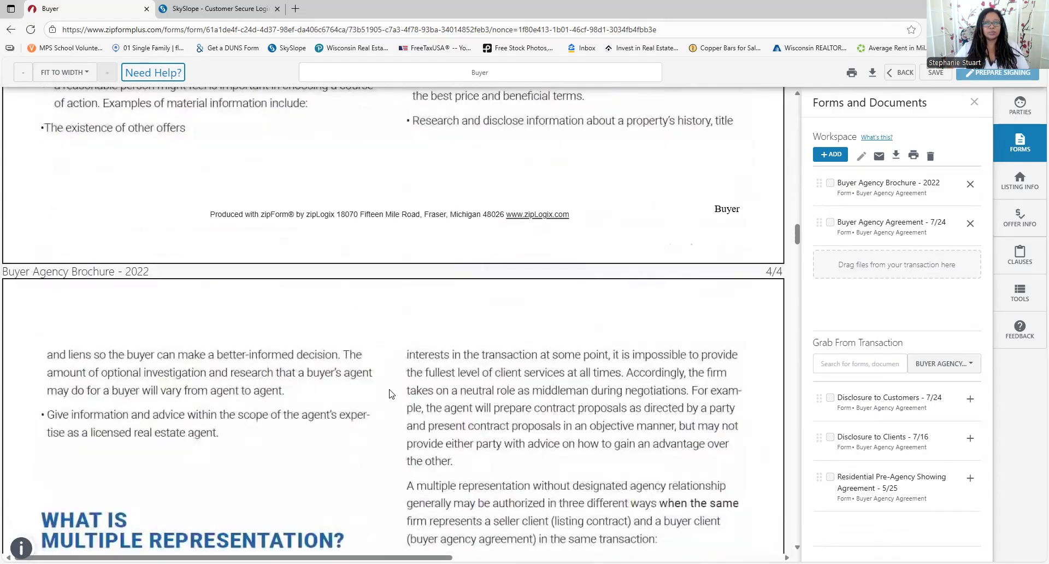
pyautogui.scroll(2, 735, 385)
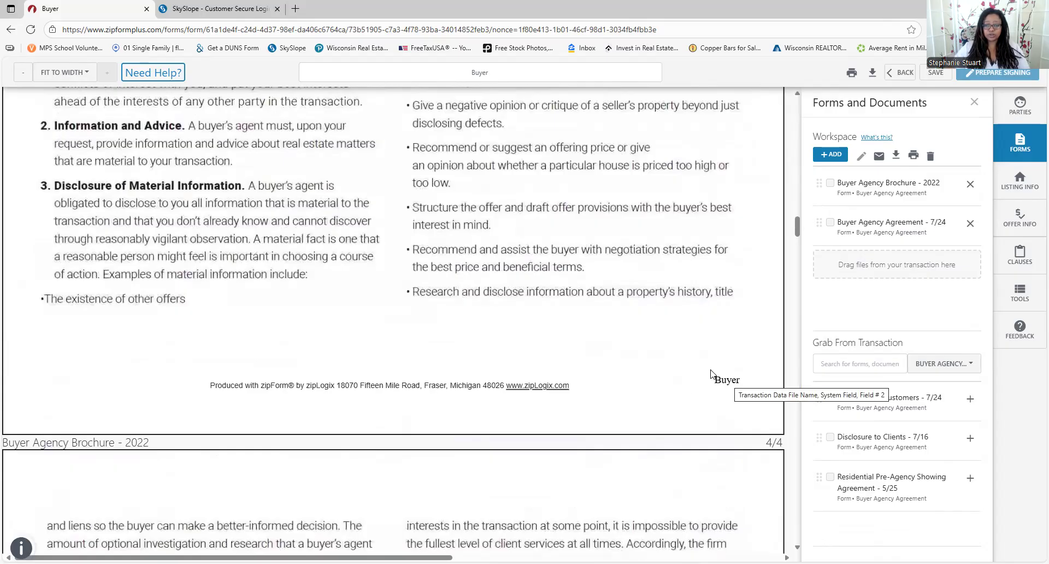
pyautogui.scroll(-4, 535, 343)
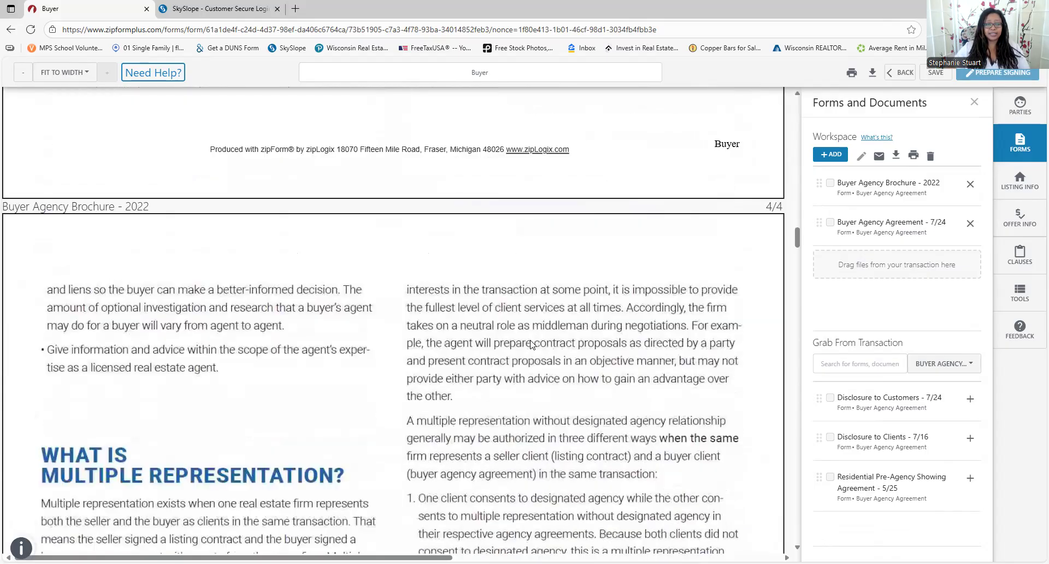
pyautogui.scroll(-3, 529, 348)
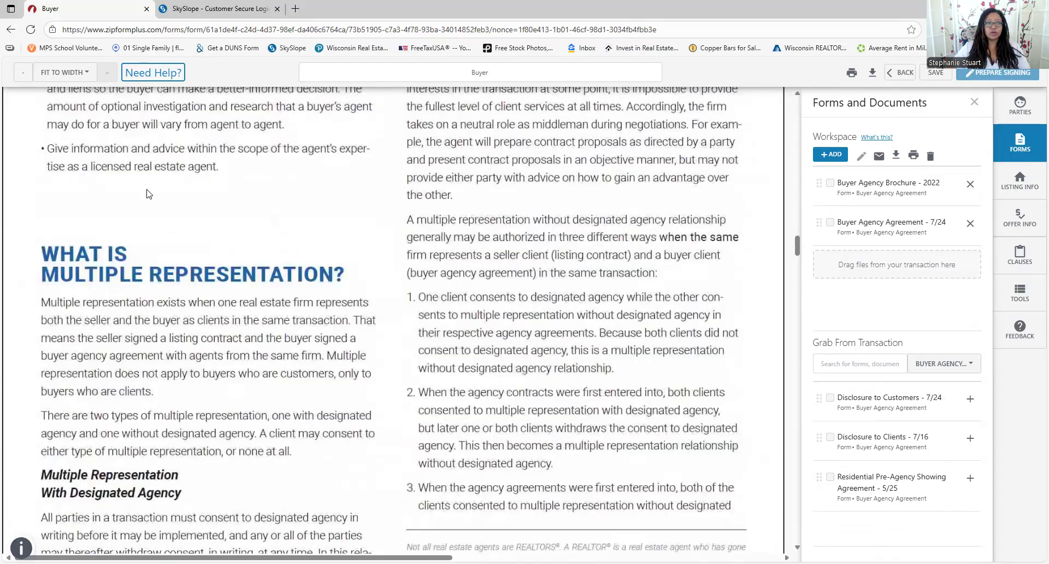
pyautogui.scroll(-2, 147, 194)
pyautogui.scroll(1, 327, 261)
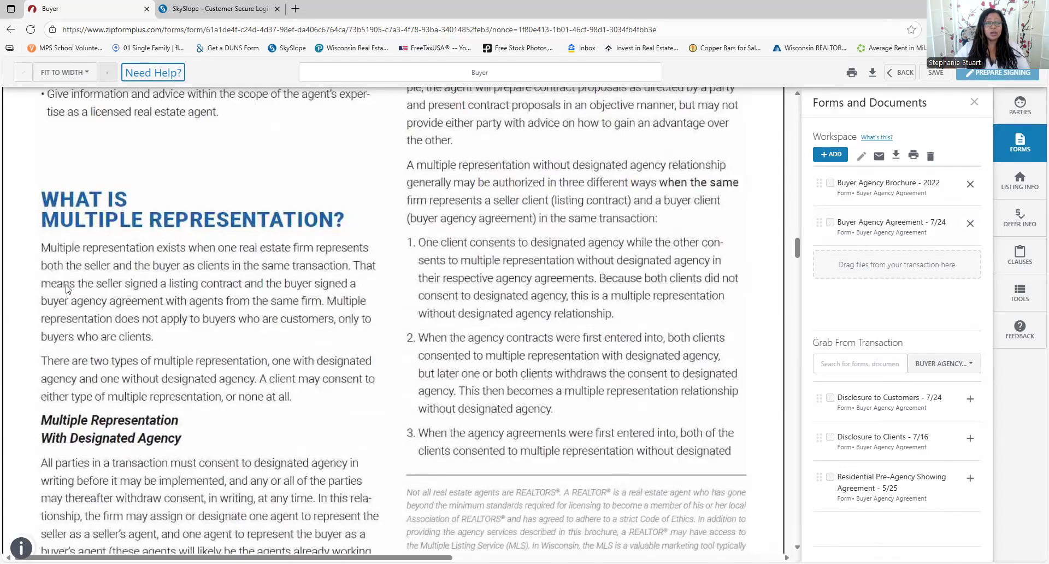
pyautogui.scroll(-6, 317, 265)
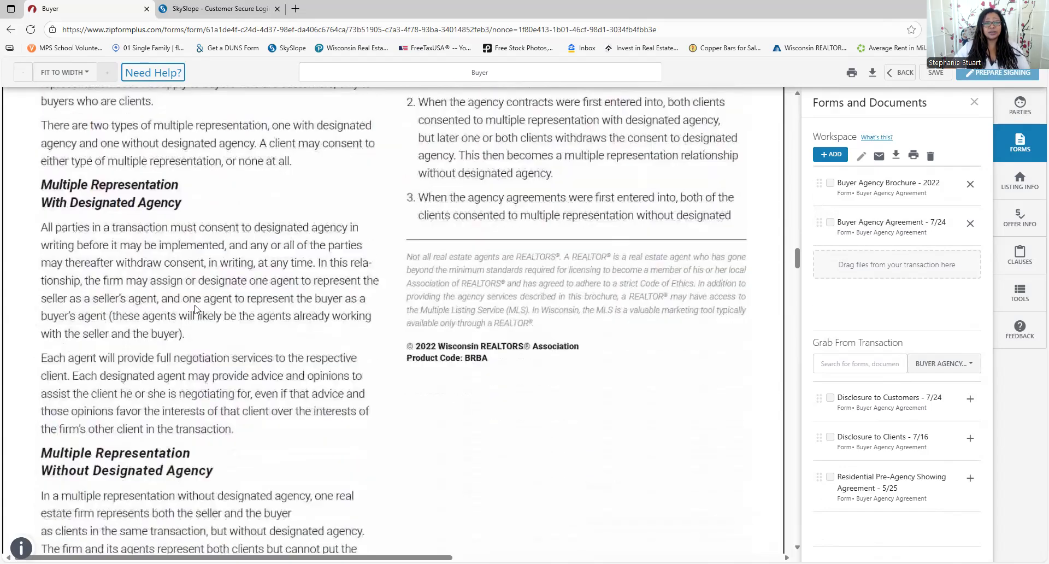
pyautogui.scroll(-8, 211, 307)
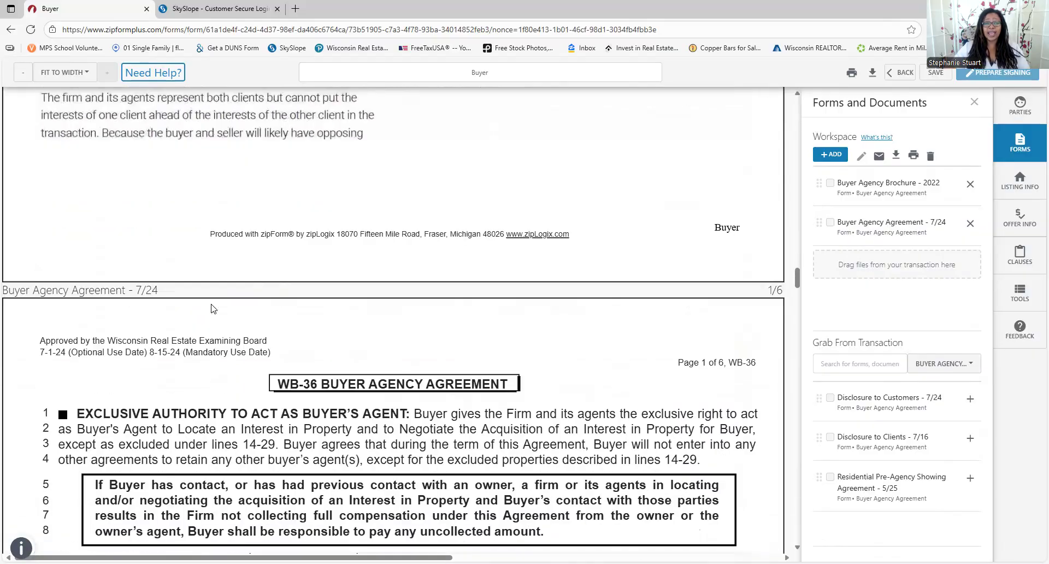
pyautogui.scroll(-4, 652, 234)
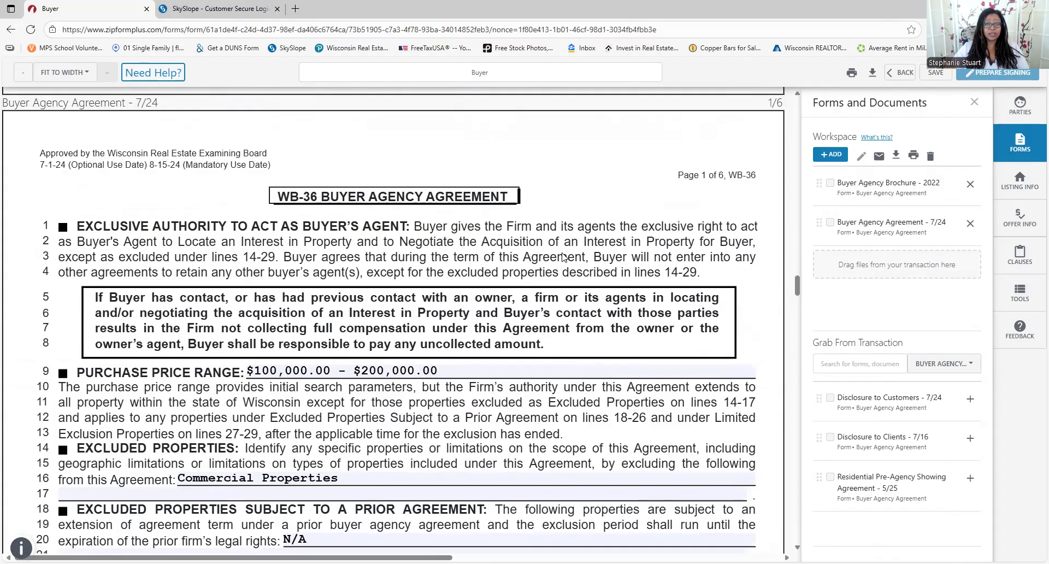
pyautogui.scroll(-2, 283, 272)
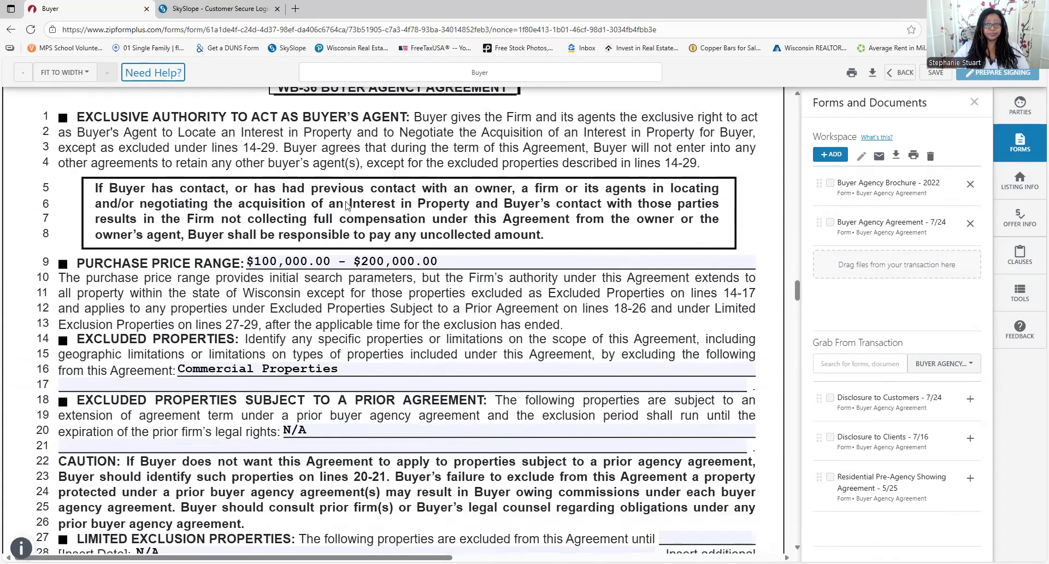
pyautogui.scroll(1, 350, 207)
pyautogui.scroll(5, 482, 261)
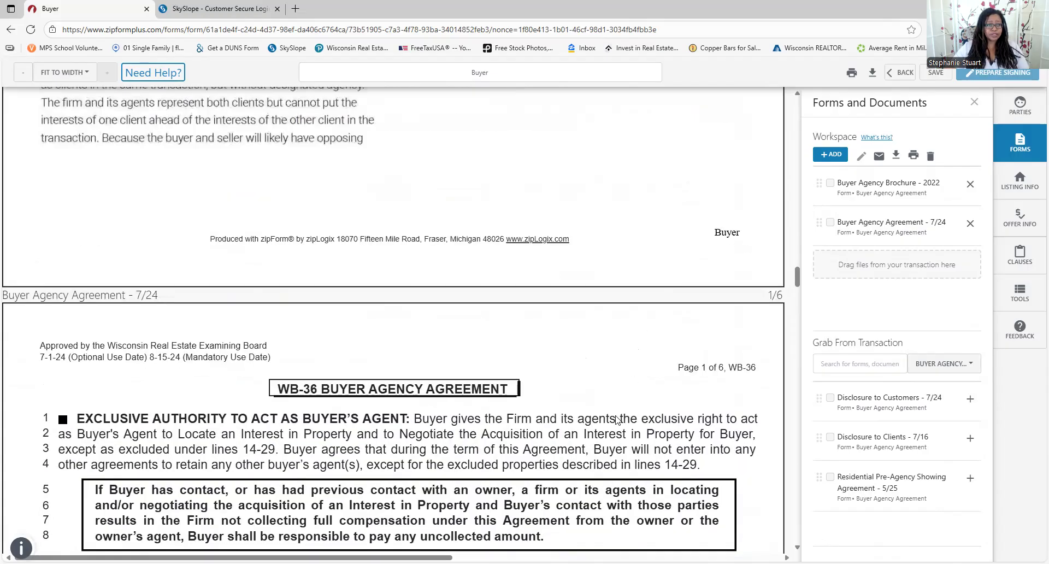
pyautogui.scroll(1, 547, 459)
pyautogui.scroll(-2, 502, 437)
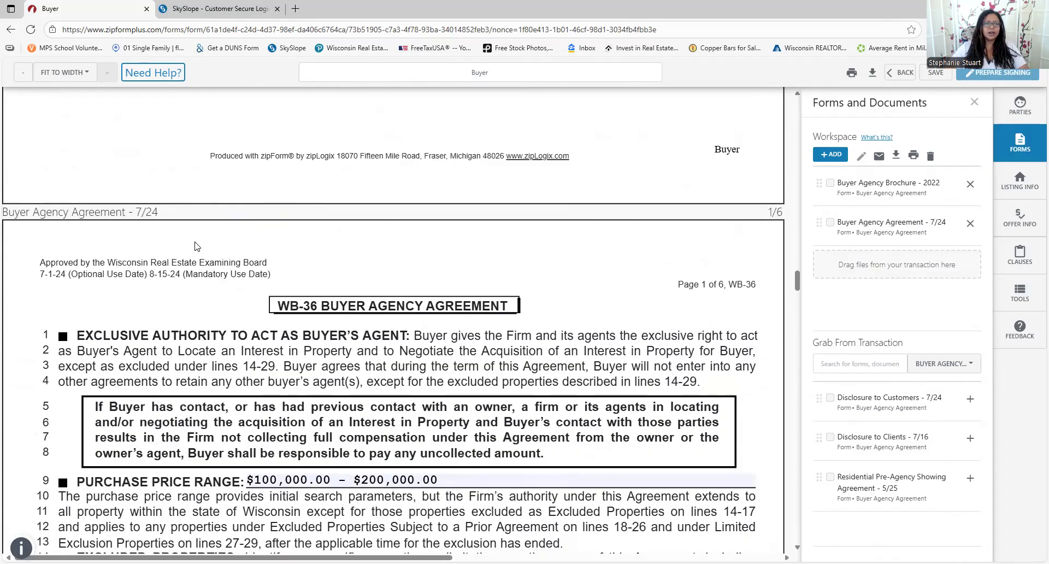
pyautogui.scroll(-2, 227, 296)
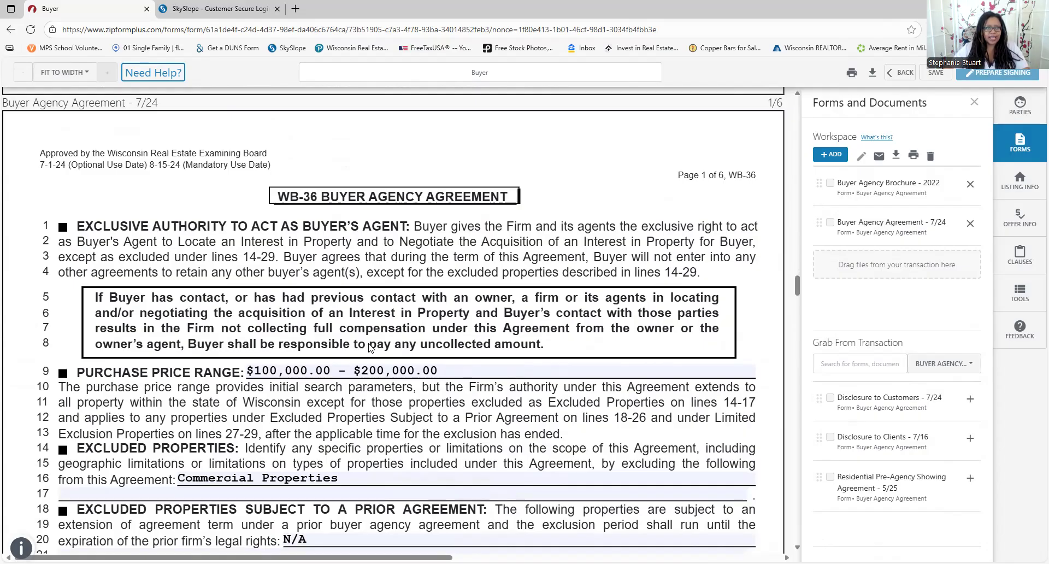
pyautogui.scroll(1, 372, 347)
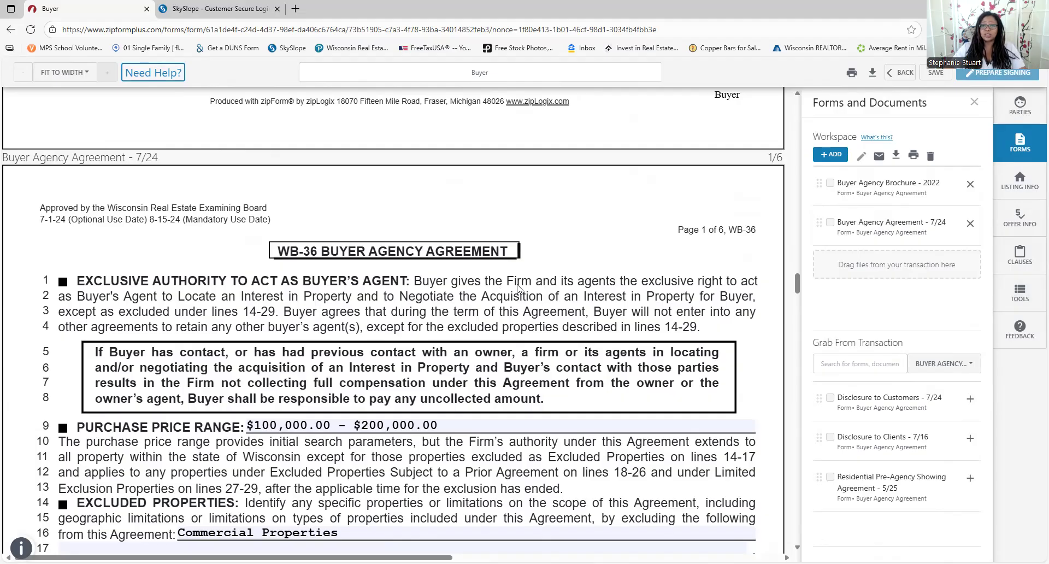
pyautogui.scroll(-1, 518, 288)
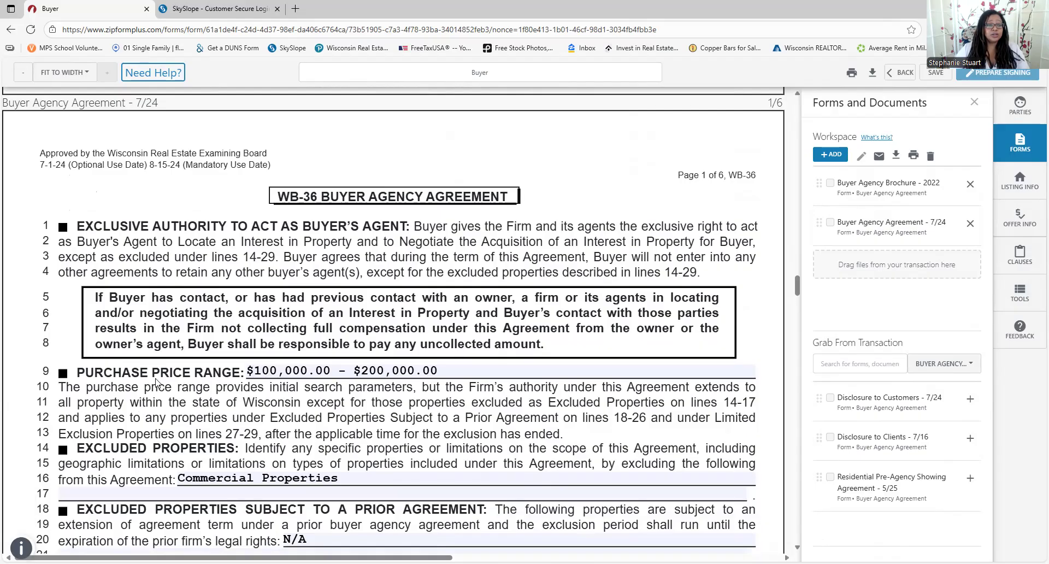
pyautogui.scroll(-2, 156, 382)
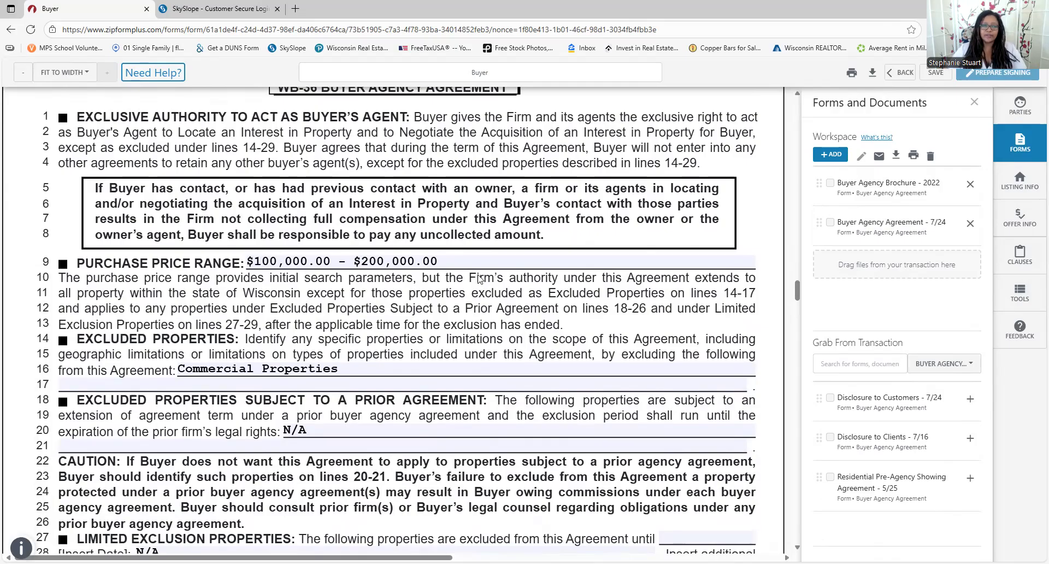
pyautogui.click(444, 263)
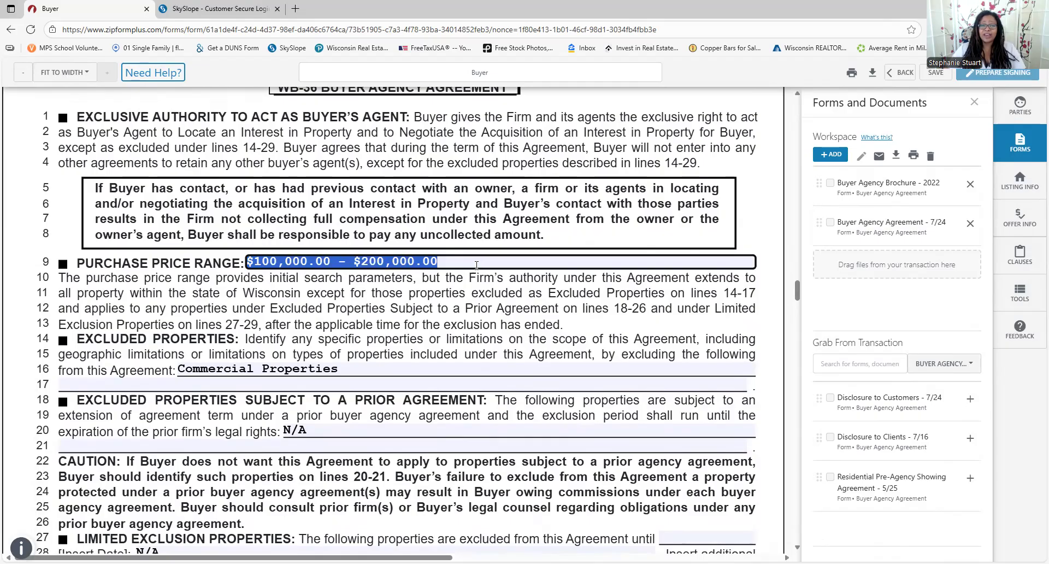
pyautogui.scroll(-3, 476, 265)
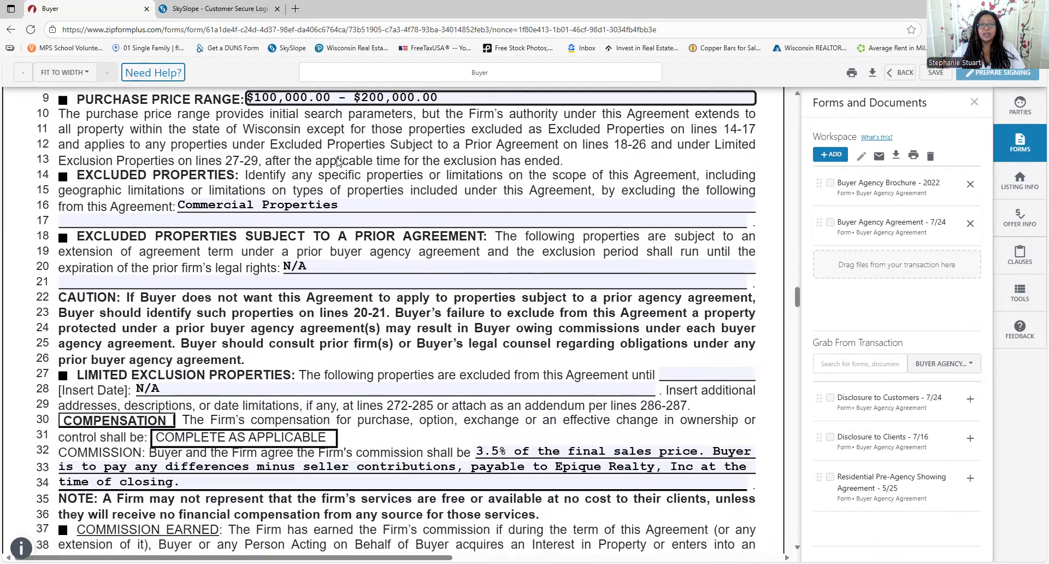
pyautogui.scroll(1, 374, 183)
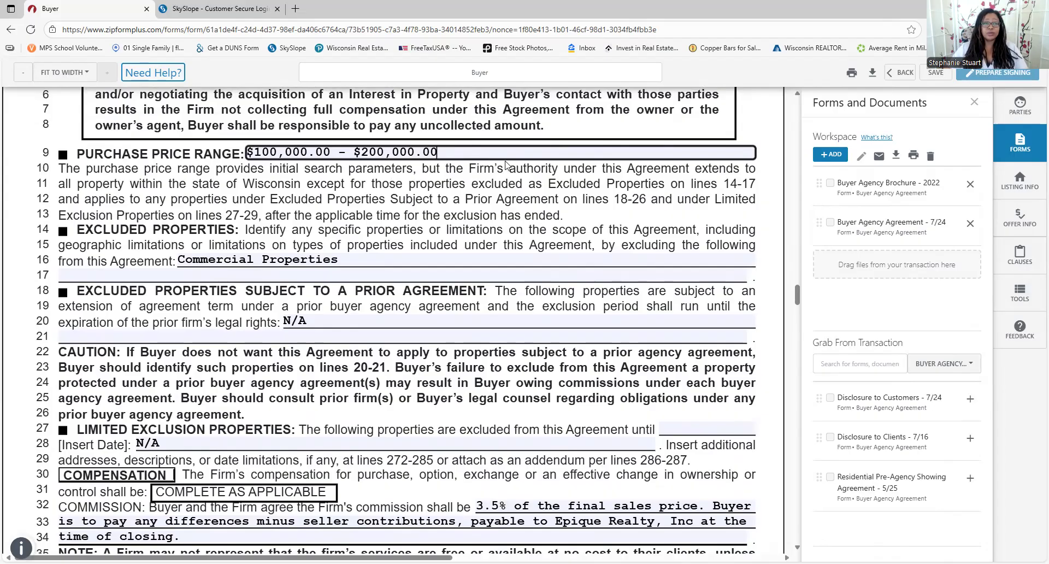
pyautogui.scroll(-3, 471, 176)
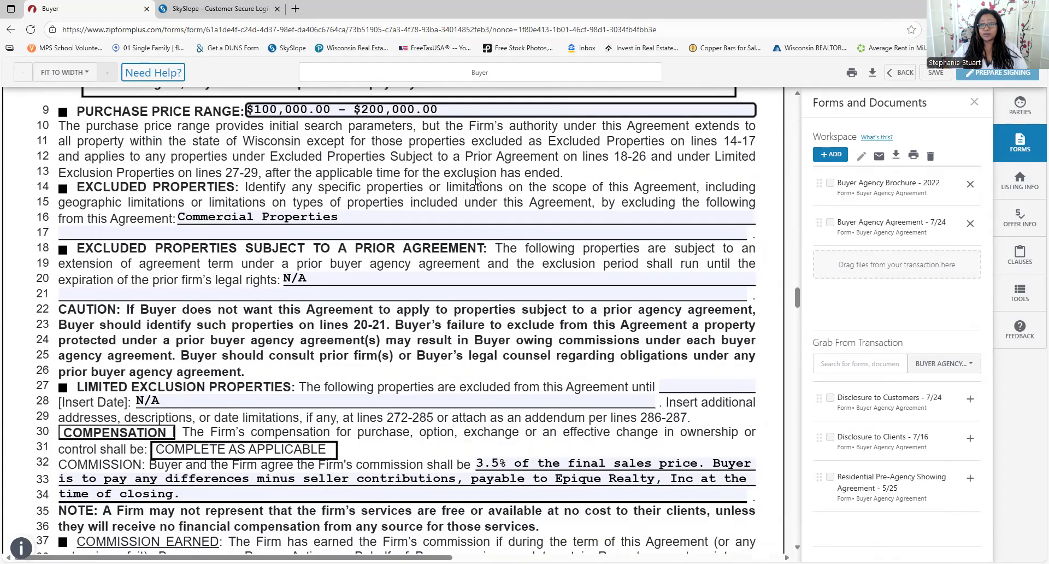
pyautogui.scroll(3, 476, 177)
pyautogui.scroll(2, 476, 177)
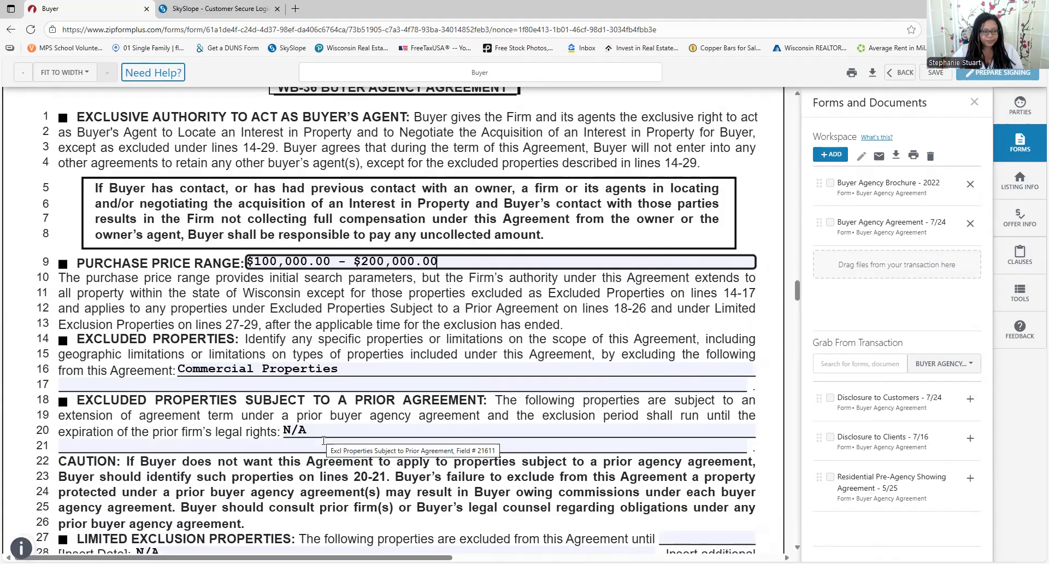
# Scroll to the commission clause on lines 32–34 and change the 3.5 rate to 2.4
pyautogui.scroll(-1, 328, 438)
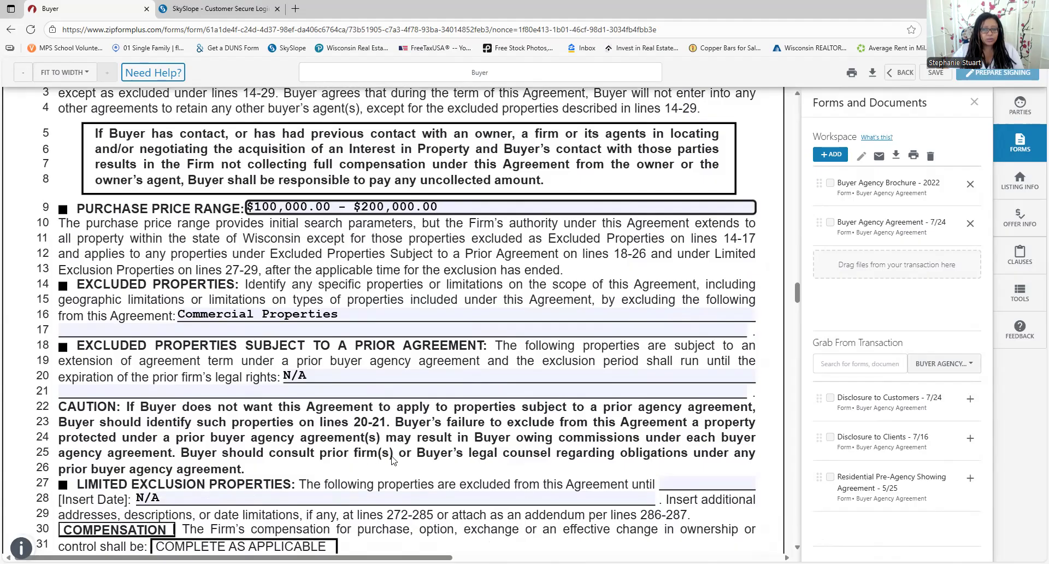
pyautogui.scroll(-1, 393, 460)
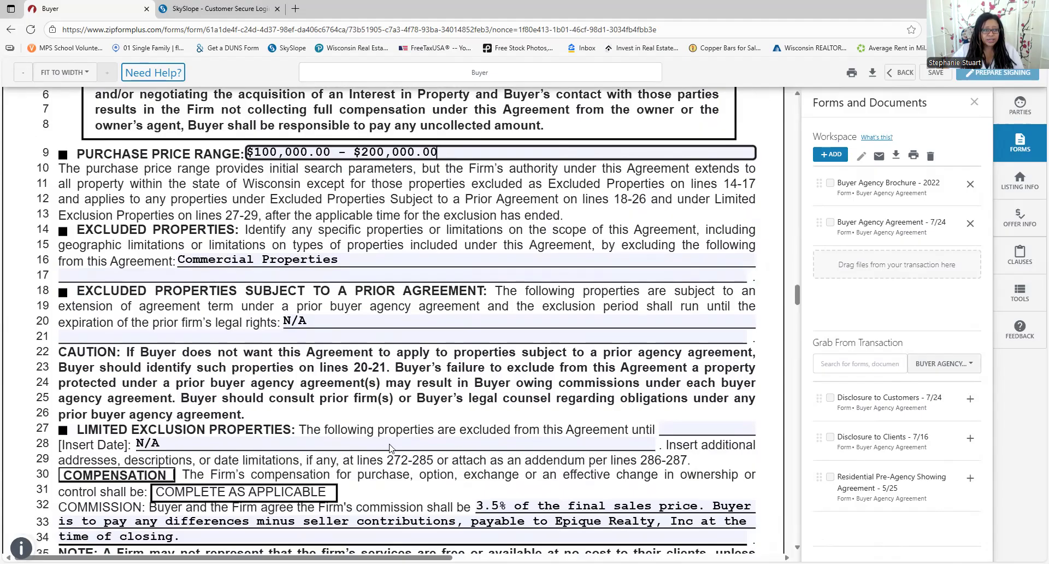
pyautogui.scroll(-2, 392, 454)
pyautogui.scroll(-2, 224, 461)
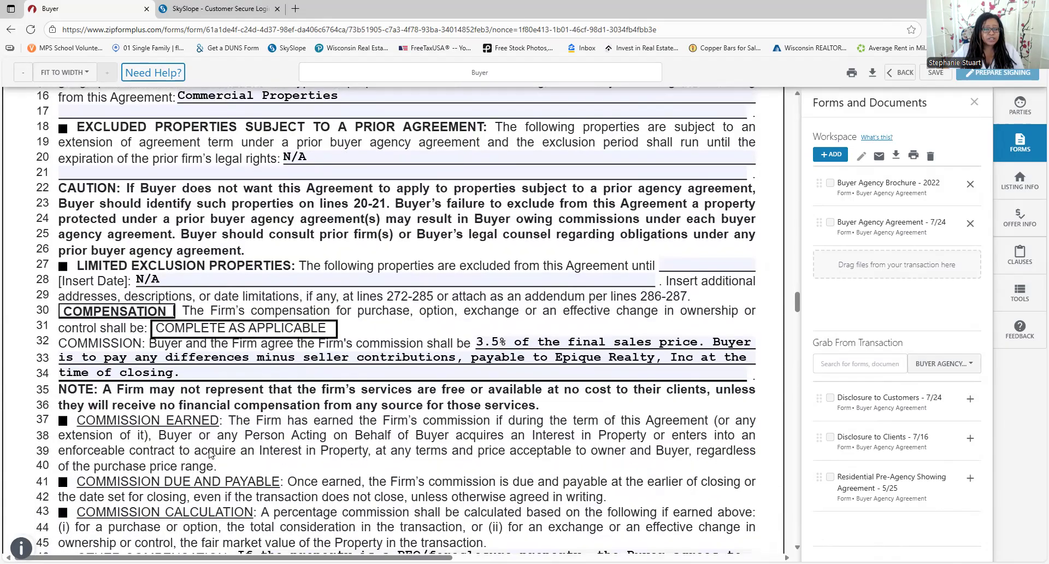
pyautogui.scroll(-3, 244, 362)
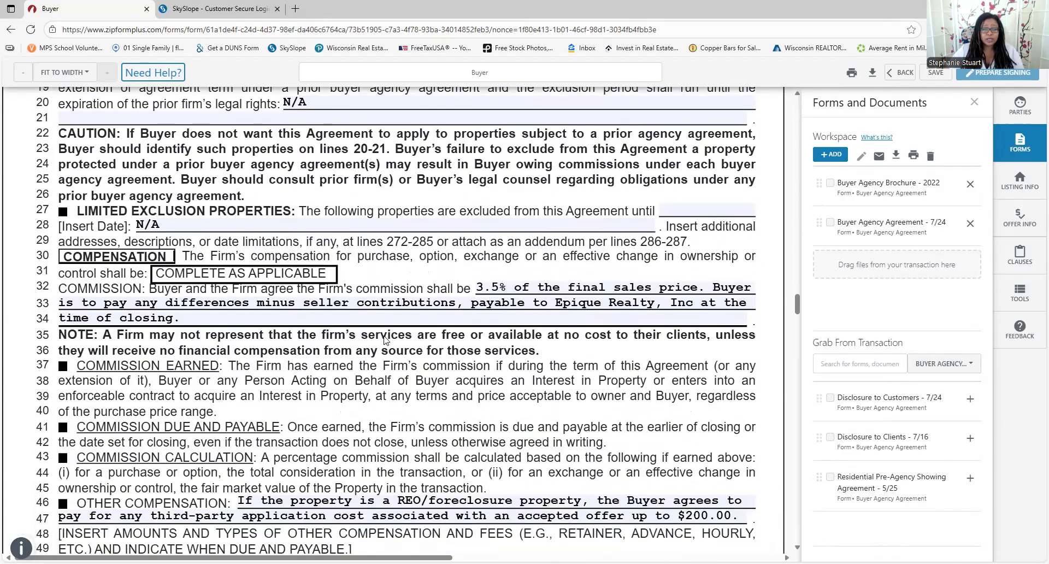
pyautogui.click(447, 239)
pyautogui.doubleClick(495, 235)
pyautogui.write('2.0')
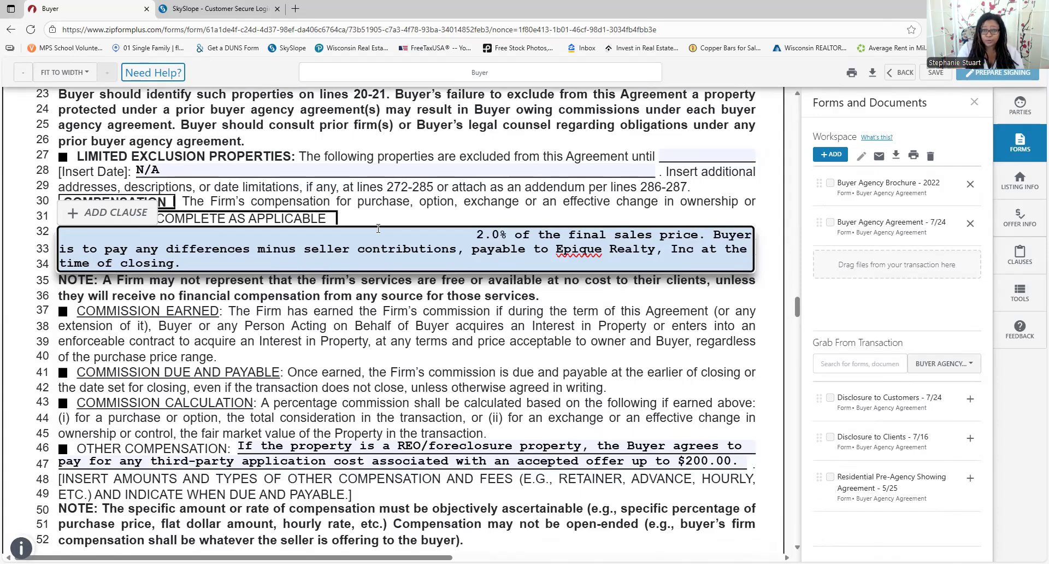
pyautogui.press('BackSpace')
pyautogui.press('BackSpace')
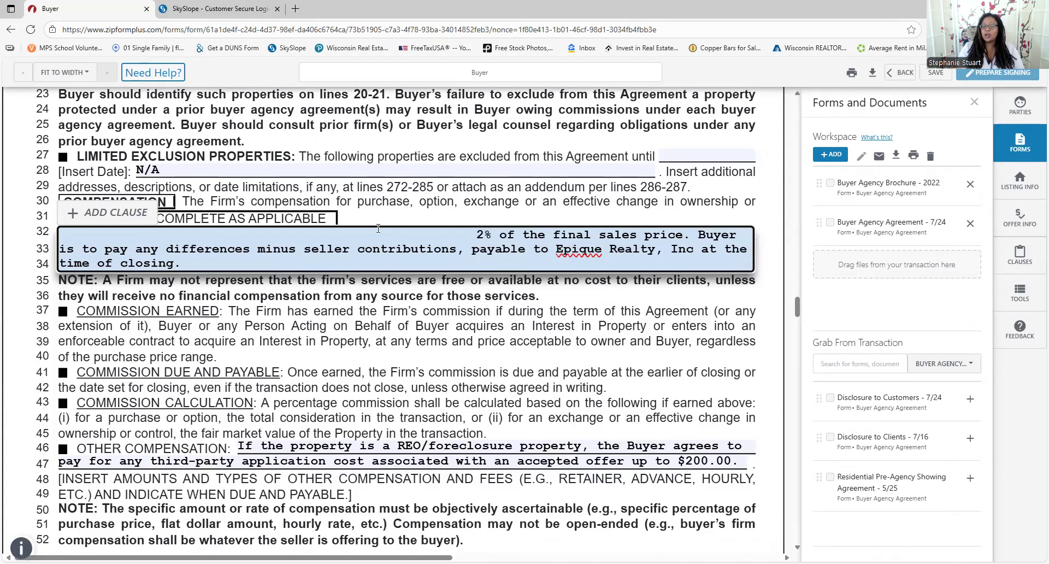
pyautogui.write('.4')
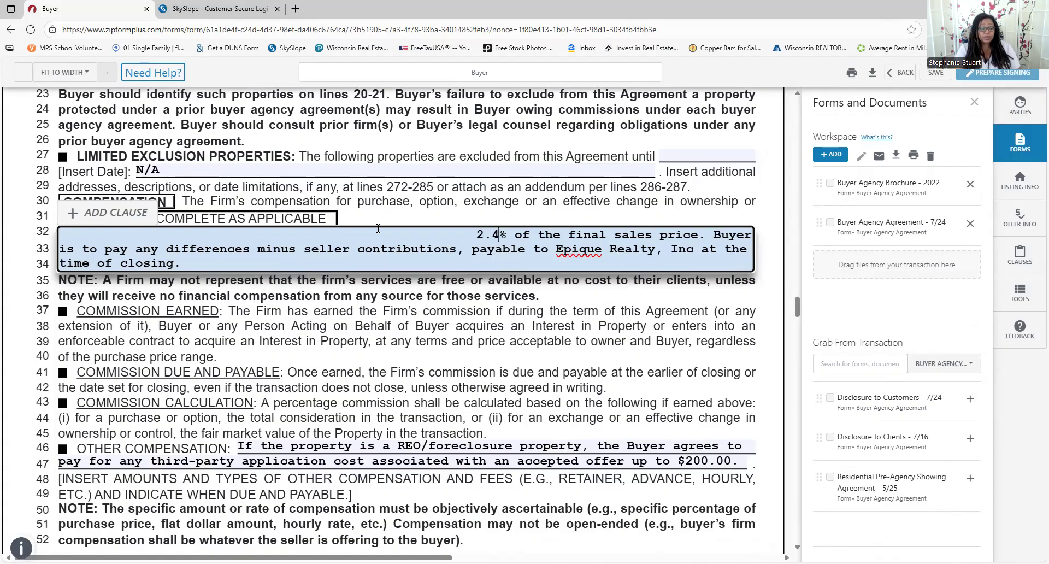
# Try 20 as the rate, then delete it so the commission percentage is blank
pyautogui.press('BackSpace')
pyautogui.press('BackSpace')
pyautogui.press('BackSpace')
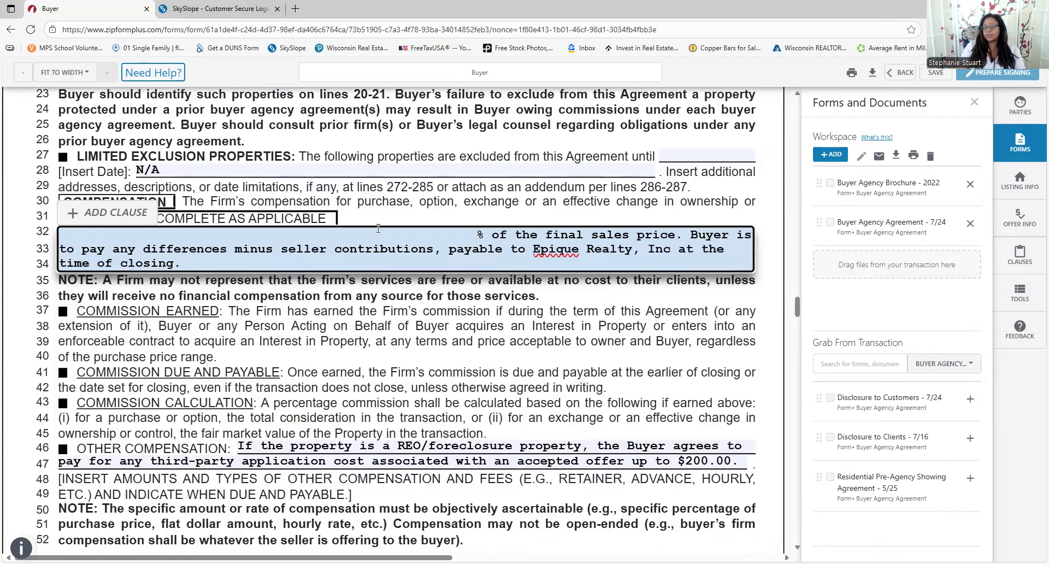
pyautogui.write('20')
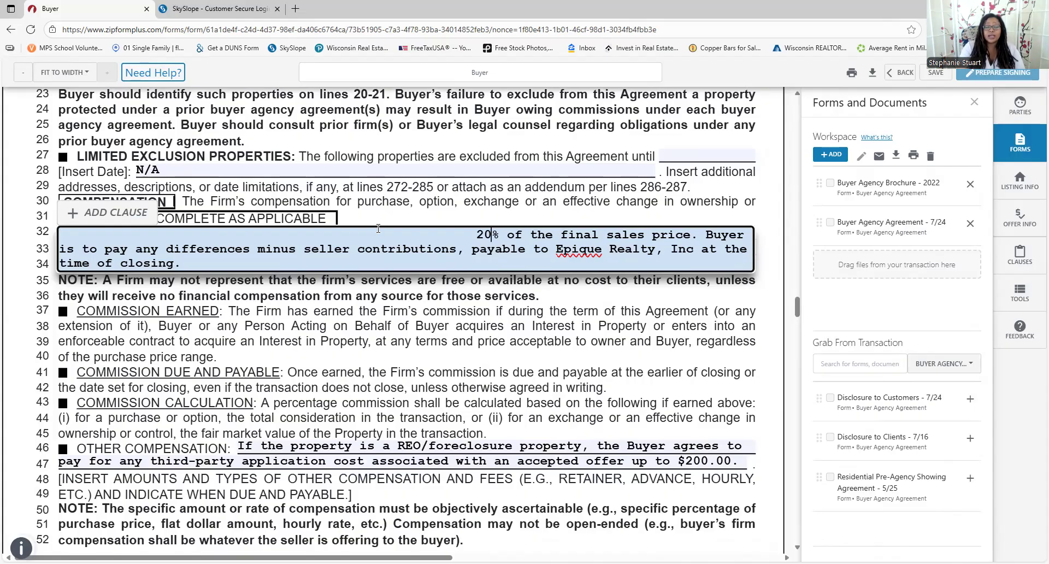
pyautogui.press('BackSpace')
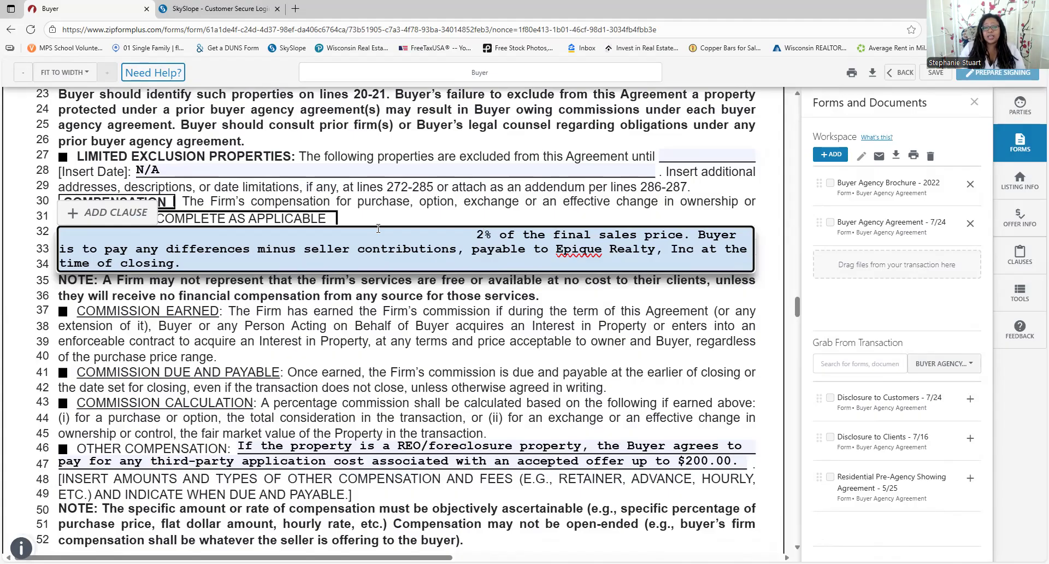
pyautogui.press('BackSpace')
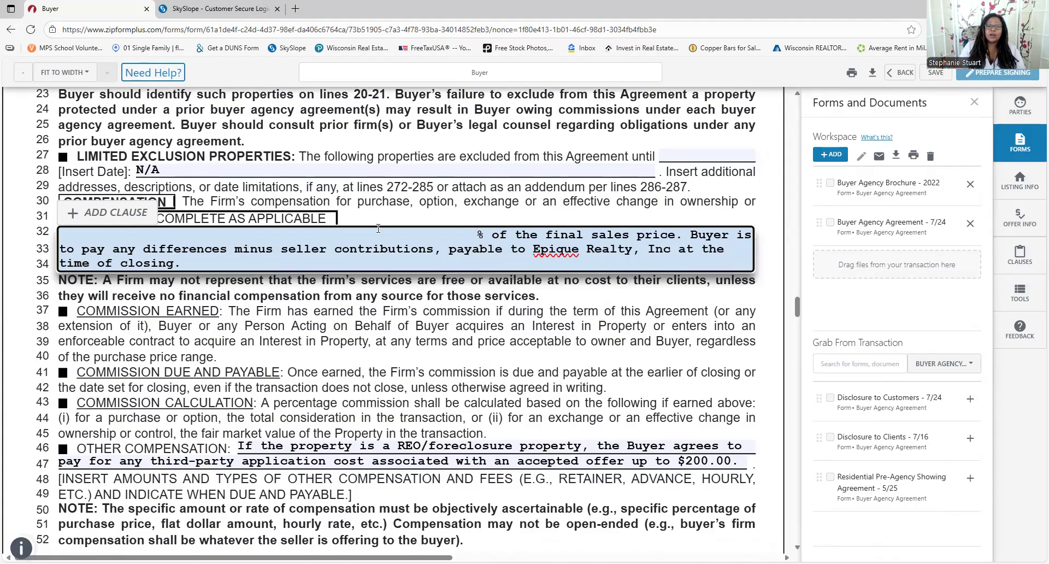
pyautogui.write('1')
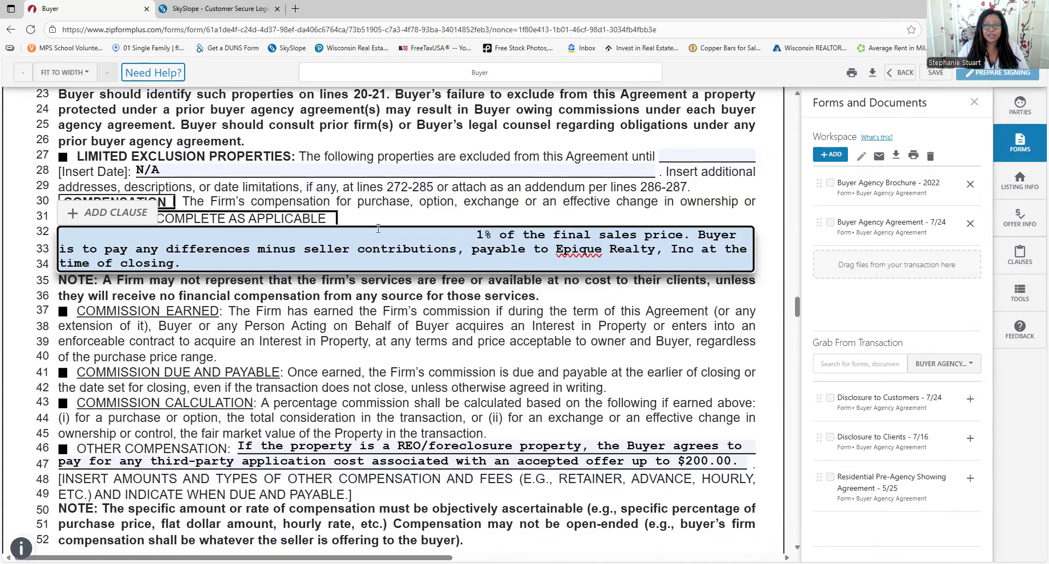
pyautogui.press('BackSpace')
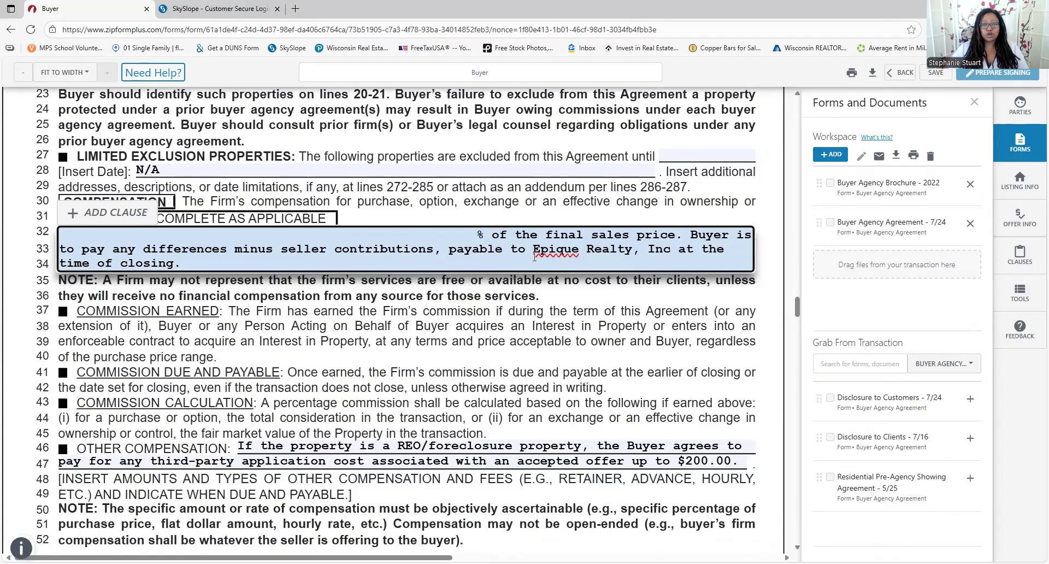
pyautogui.scroll(-2, 359, 241)
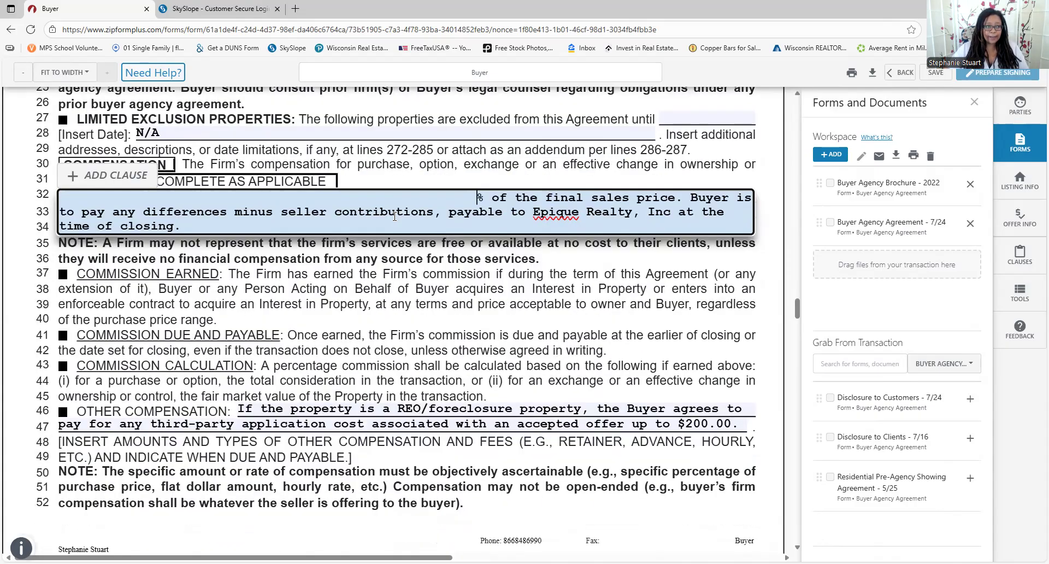
pyautogui.scroll(-2, 123, 221)
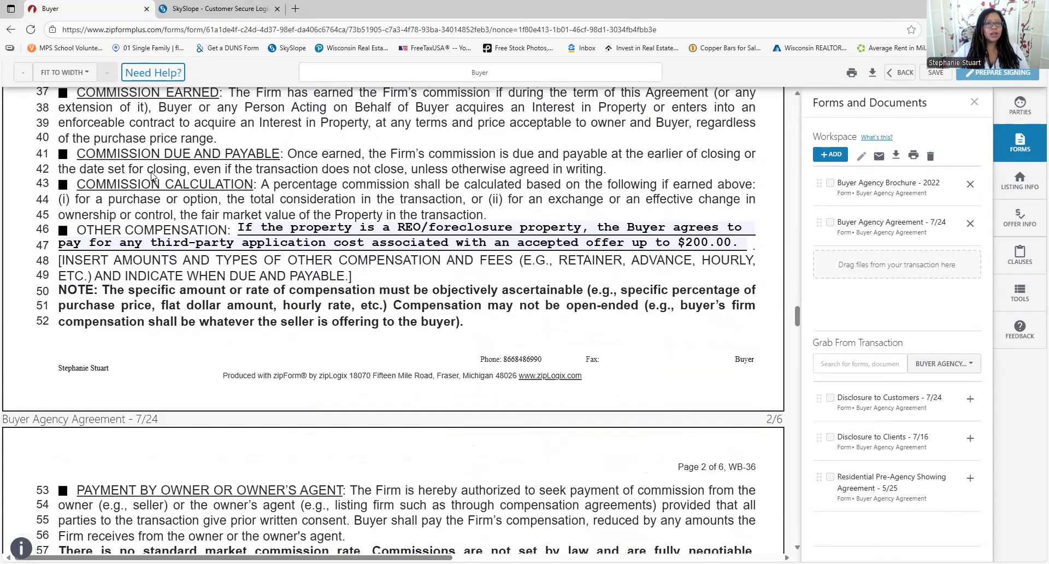
pyautogui.scroll(1, 159, 171)
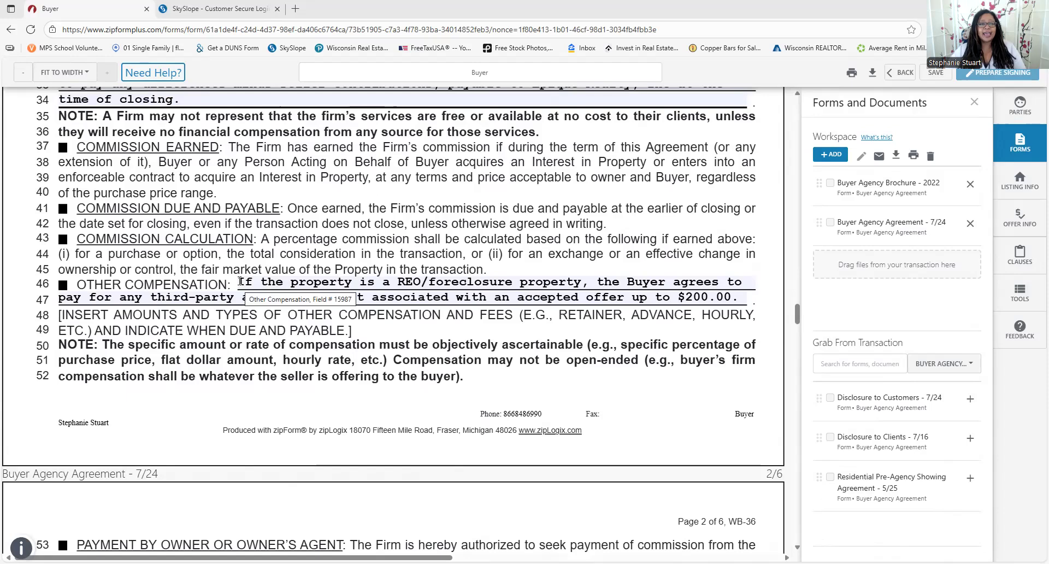
pyautogui.click(441, 276)
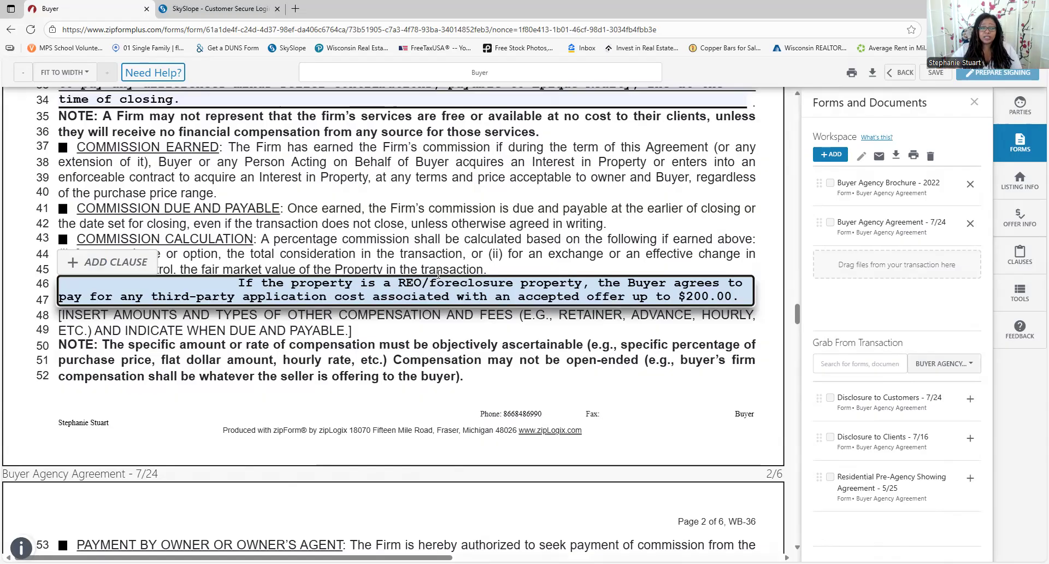
# Enter 3.5 in the line 32 commission field, before the % sign
pyautogui.scroll(-5, 358, 303)
pyautogui.scroll(-4, 358, 302)
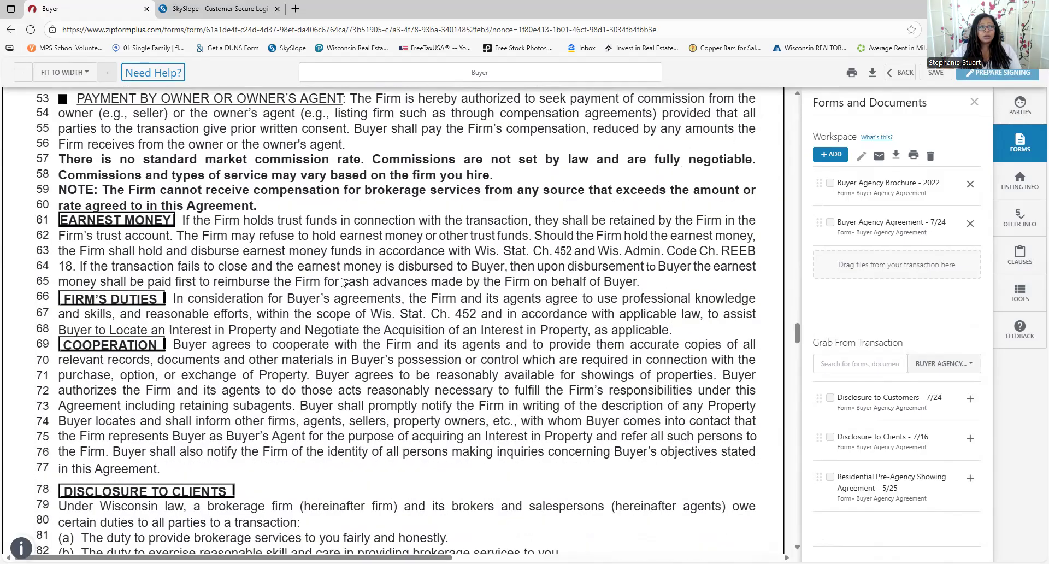
pyautogui.scroll(-5, 288, 261)
pyautogui.scroll(3, 243, 249)
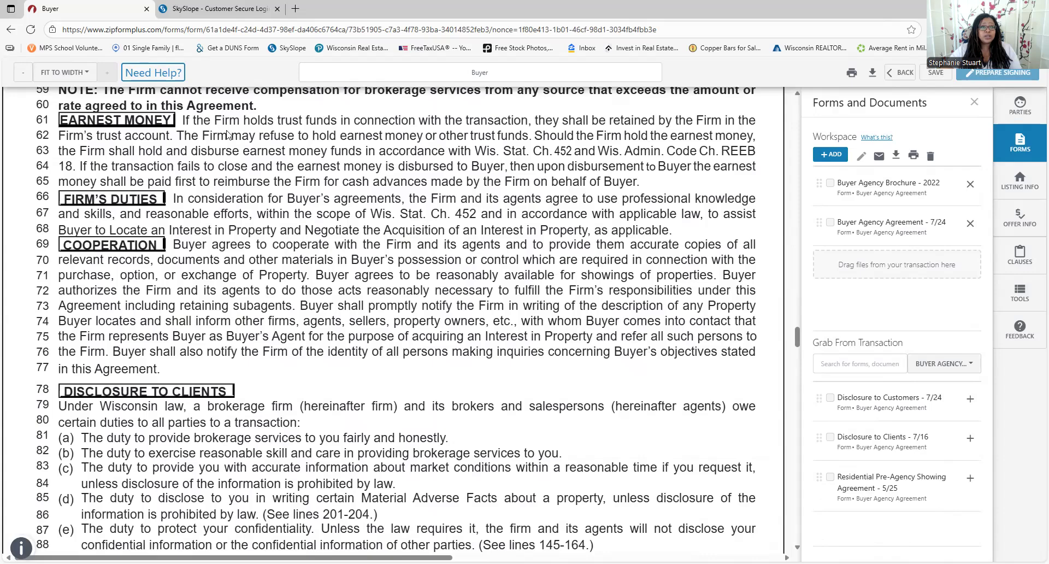
pyautogui.scroll(-2, 557, 196)
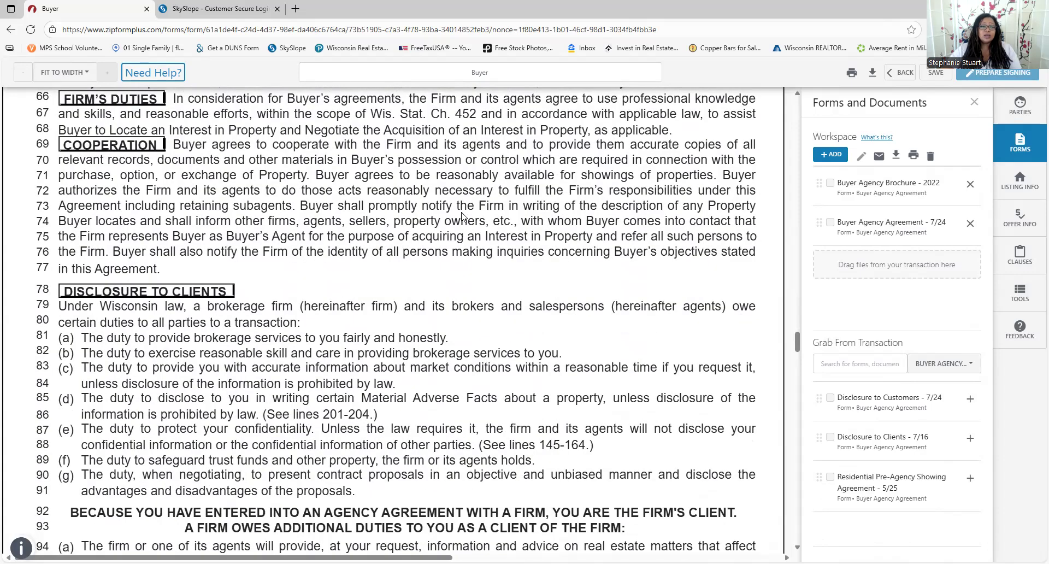
pyautogui.scroll(-1, 383, 221)
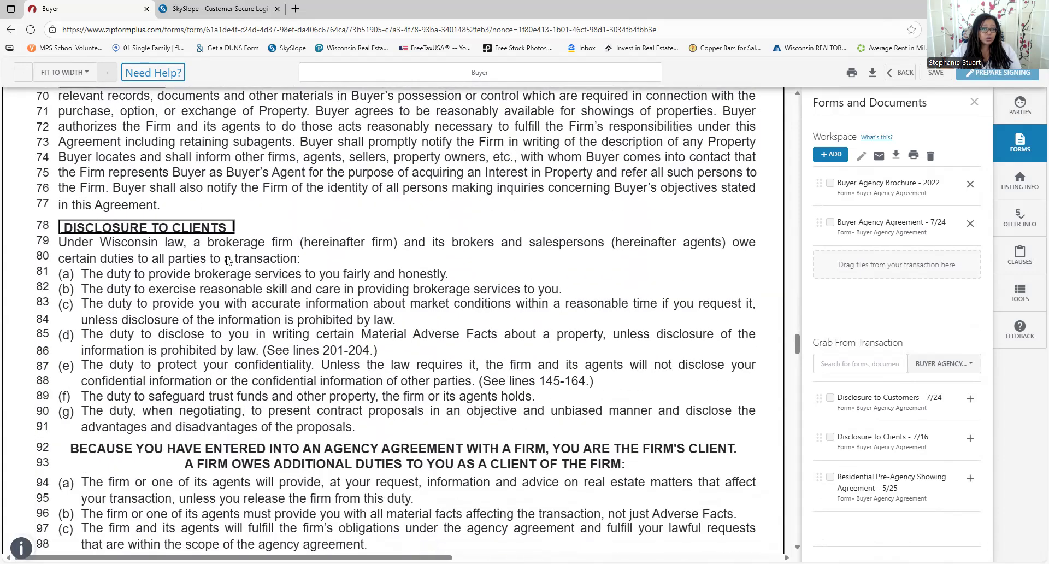
pyautogui.scroll(-1, 271, 306)
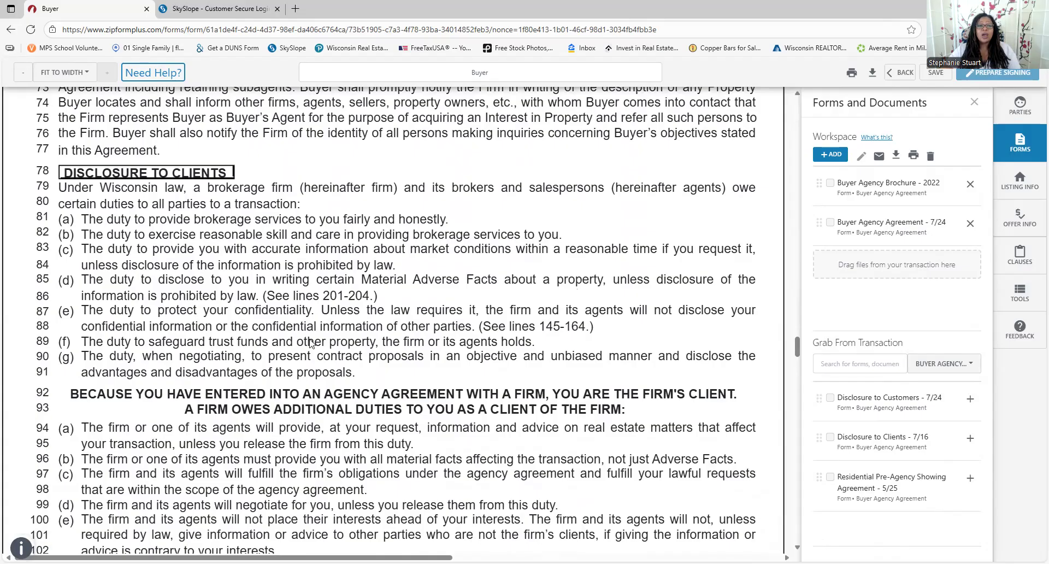
pyautogui.scroll(4, 365, 249)
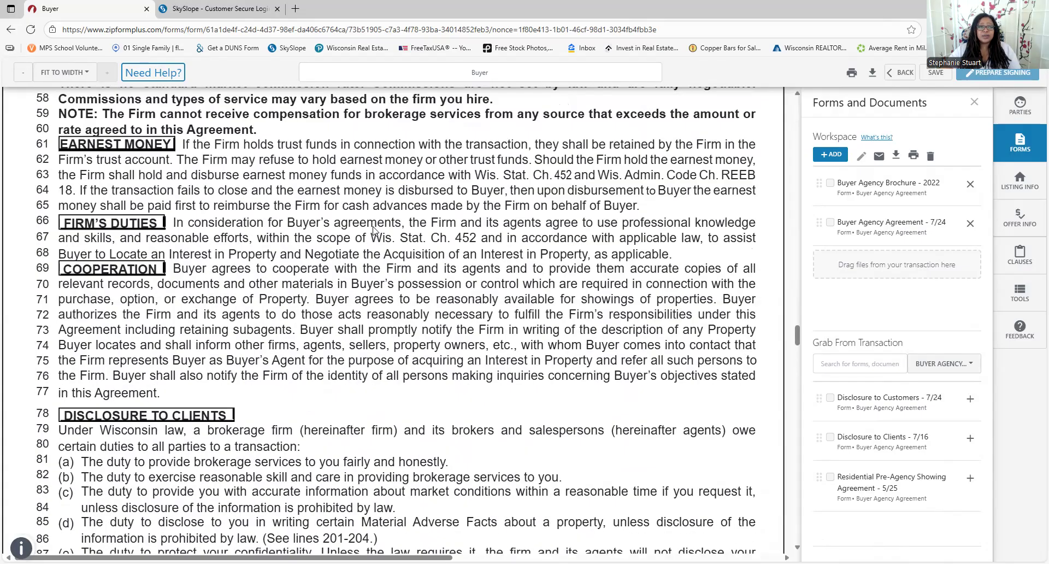
pyautogui.scroll(6, 376, 219)
pyautogui.scroll(3, 465, 179)
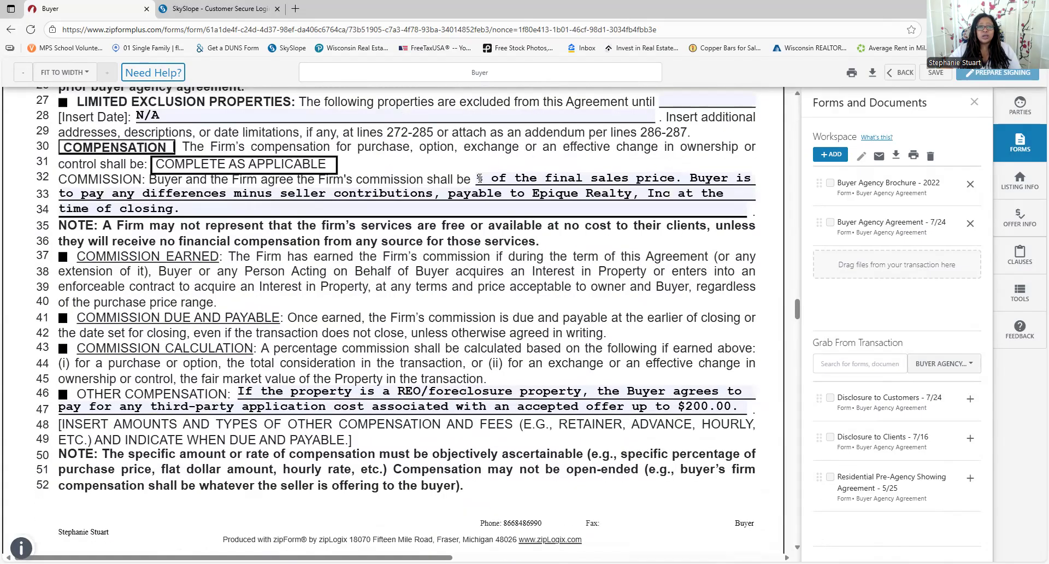
pyautogui.click(480, 178)
pyautogui.write('3.5')
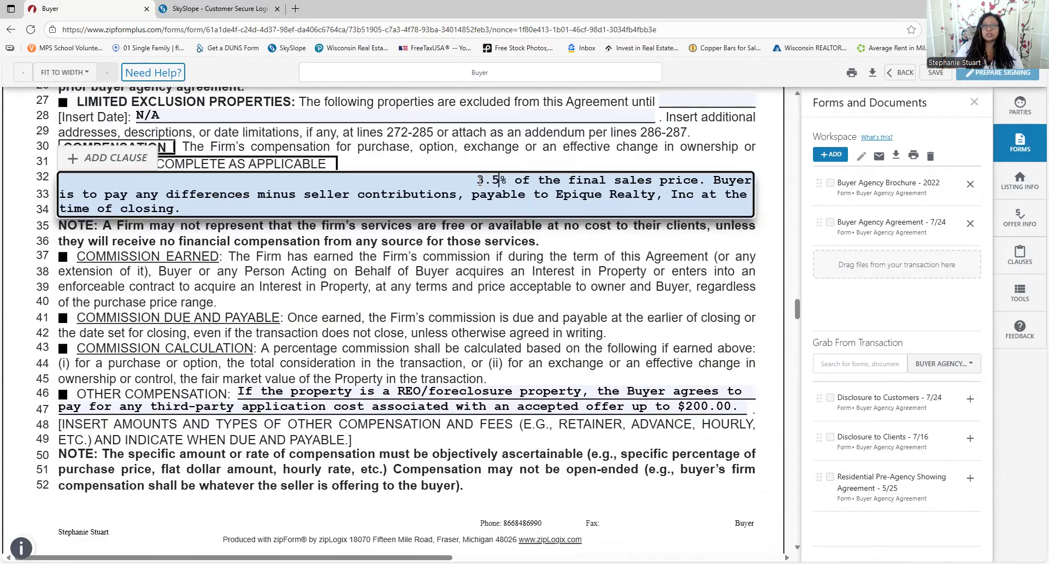
pyautogui.scroll(-1, 460, 191)
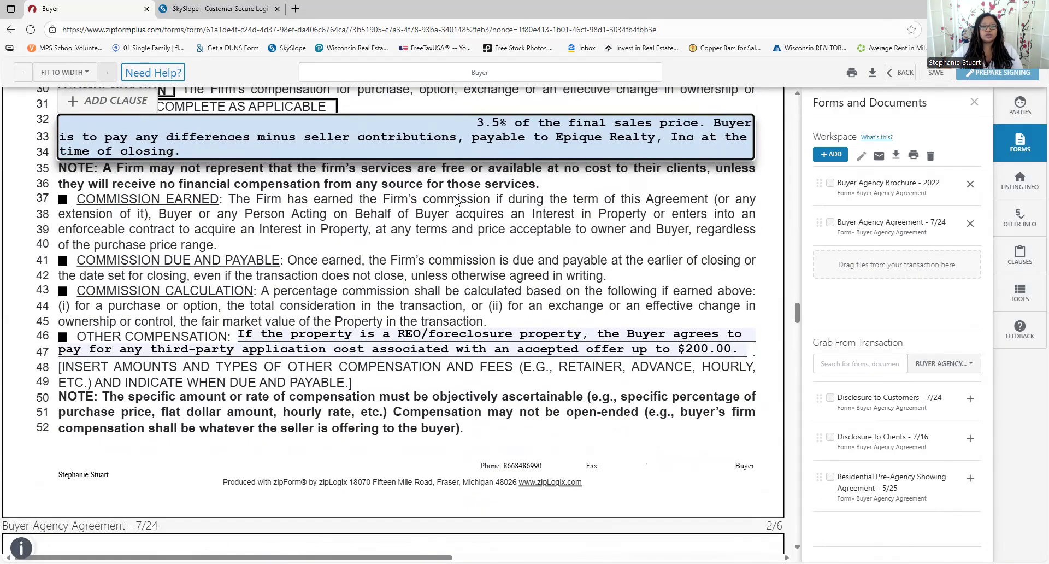
pyautogui.scroll(-10, 456, 201)
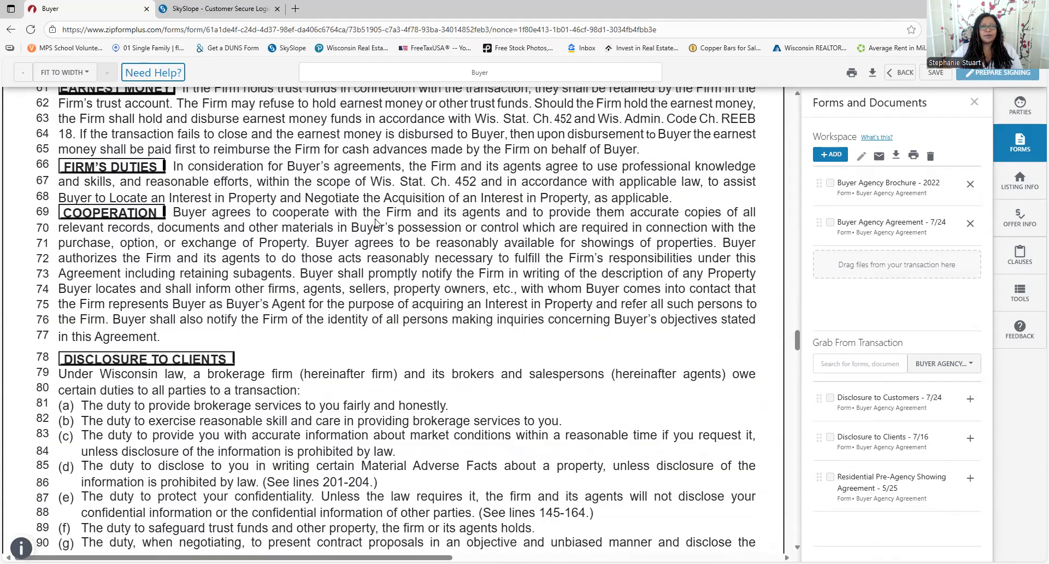
pyautogui.scroll(-9, 375, 223)
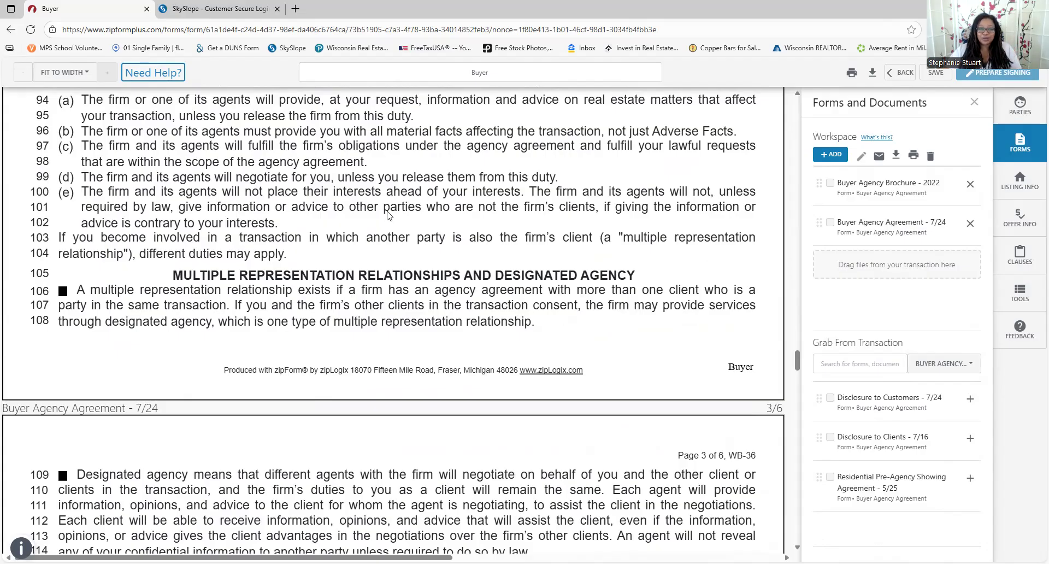
pyautogui.scroll(-1, 387, 214)
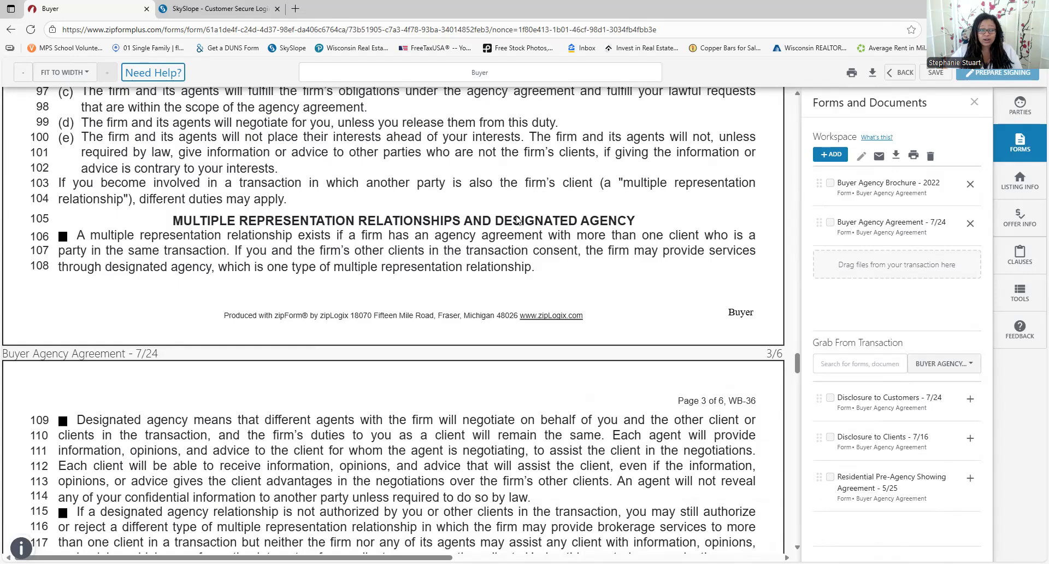
pyautogui.scroll(-2, 492, 219)
pyautogui.scroll(-1, 459, 235)
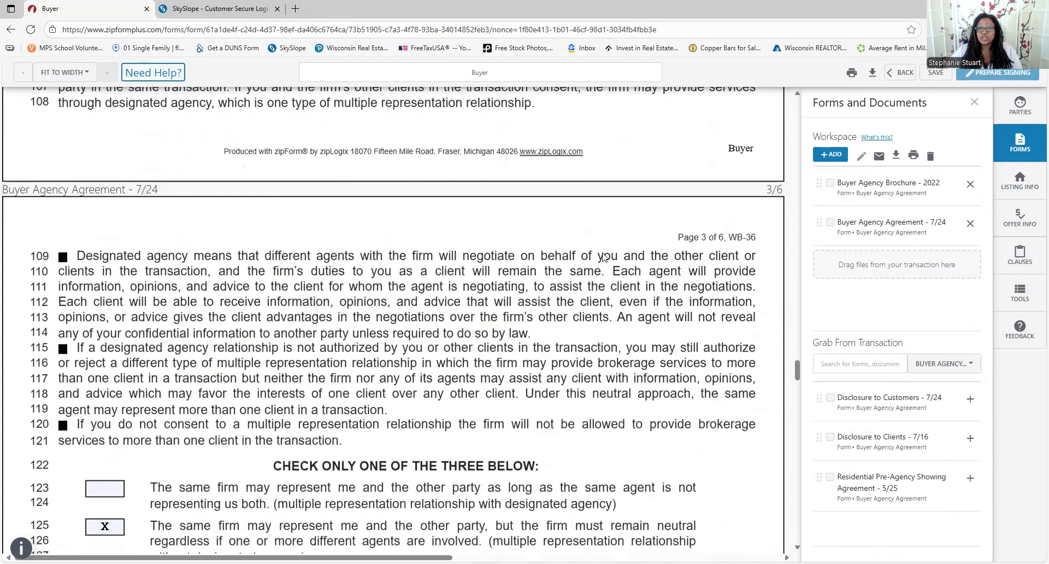
pyautogui.scroll(-2, 639, 311)
pyautogui.scroll(-1, 205, 349)
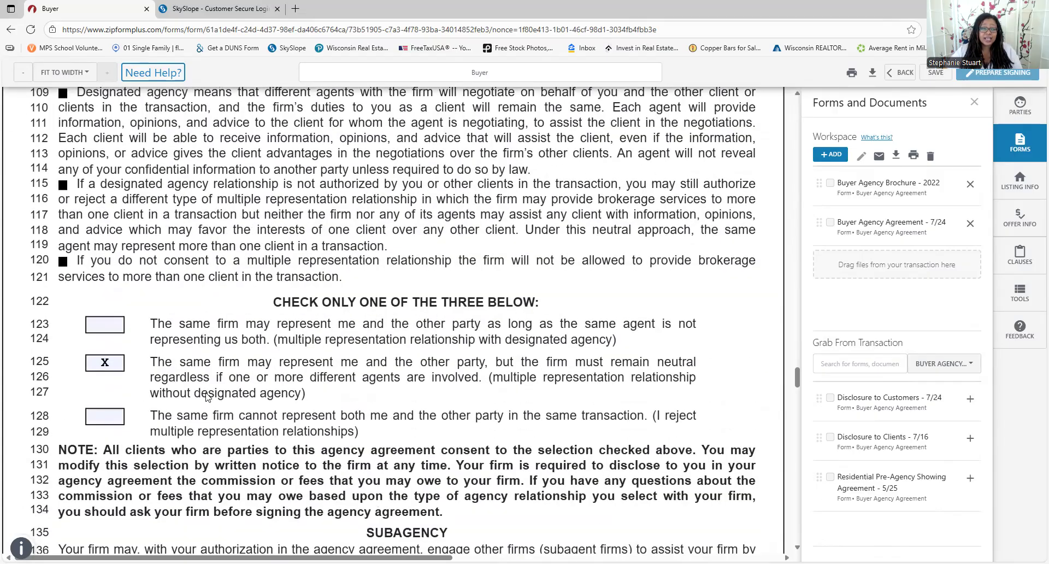
pyautogui.click(109, 327)
pyautogui.click(101, 365)
pyautogui.click(103, 420)
pyautogui.click(111, 366)
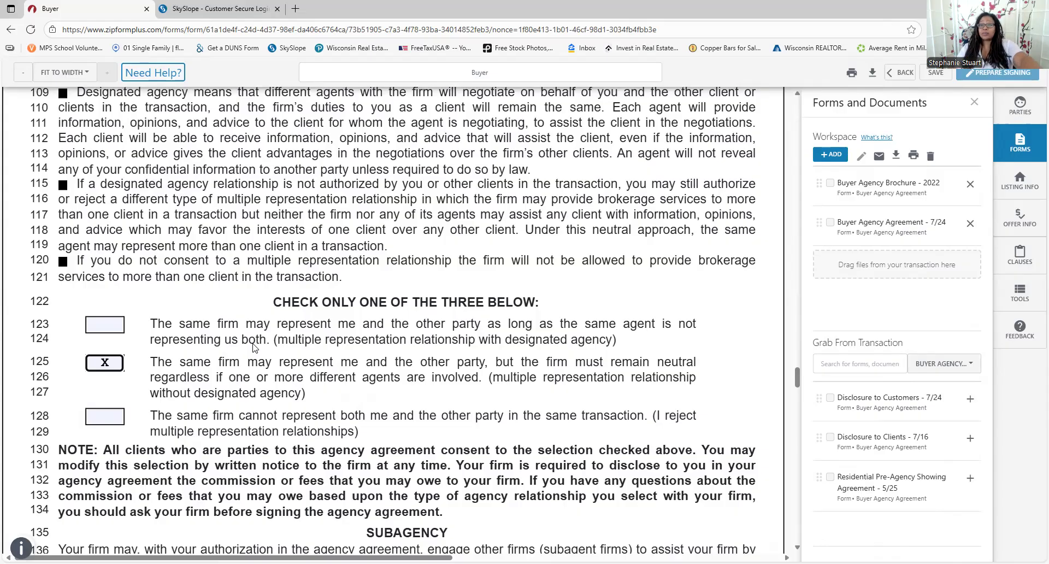
pyautogui.click(104, 324)
pyautogui.click(105, 363)
pyautogui.click(109, 416)
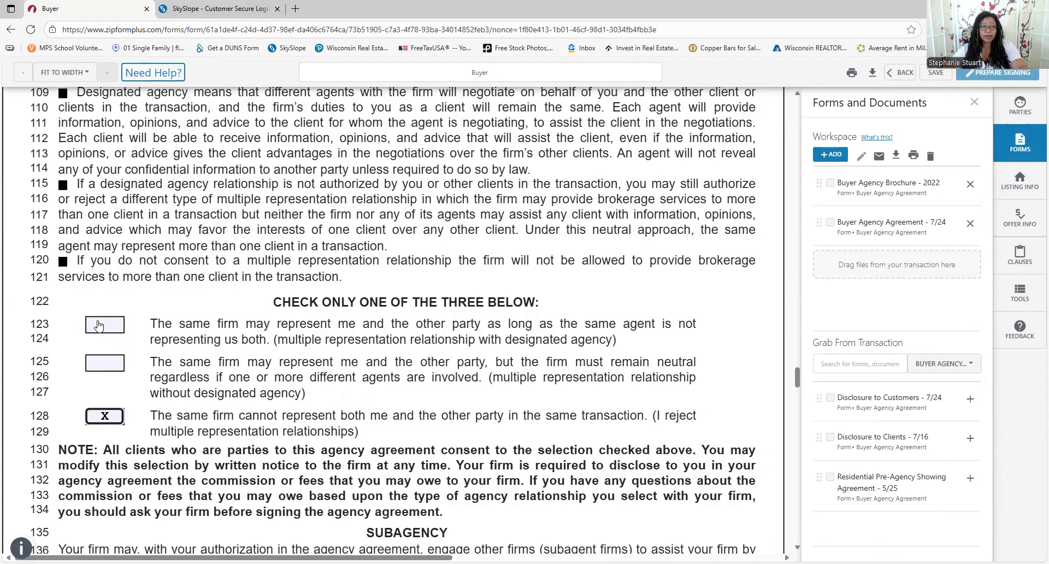
pyautogui.click(99, 325)
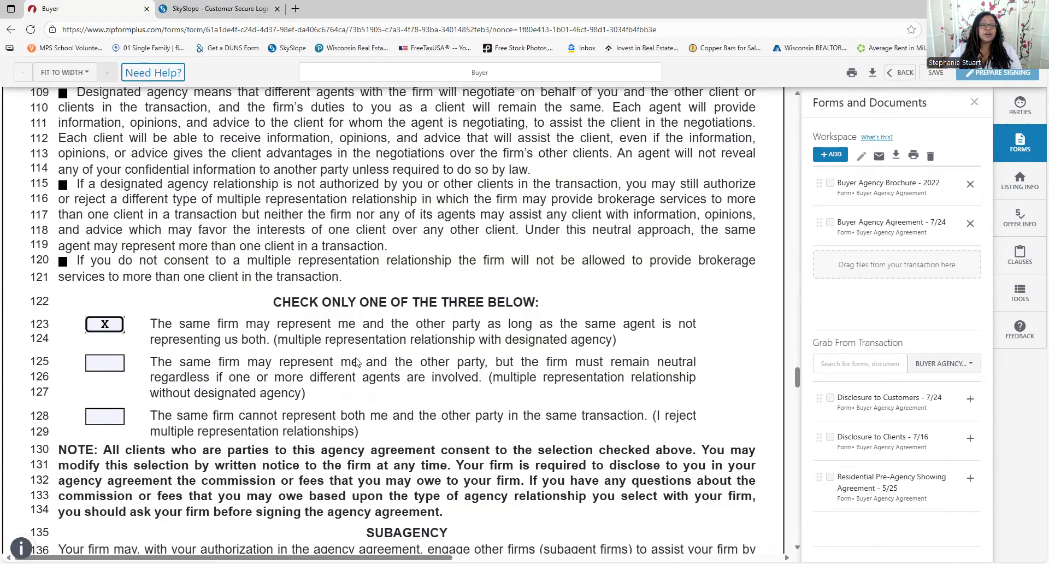
pyautogui.click(102, 368)
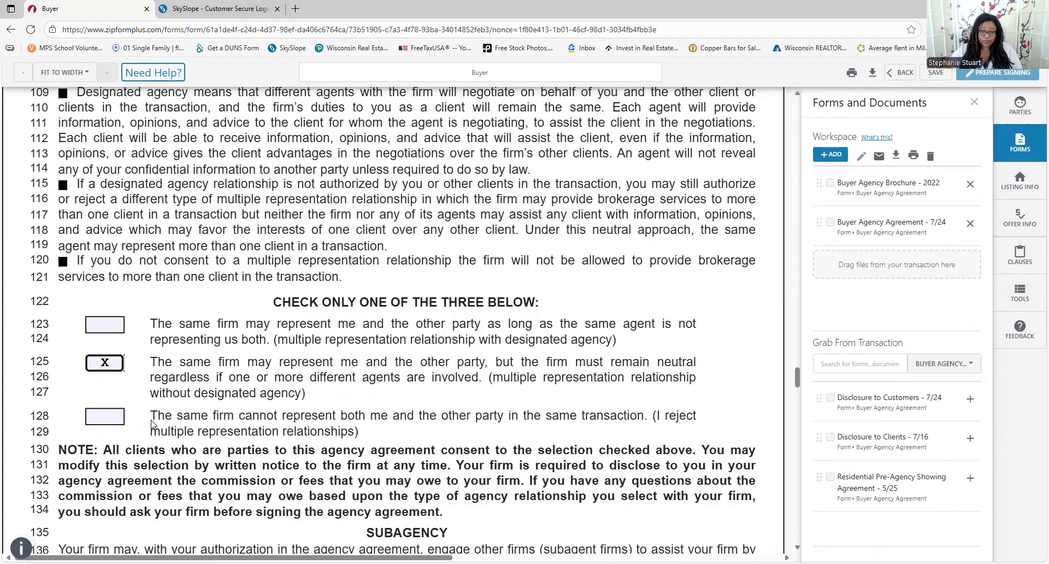
pyautogui.click(106, 416)
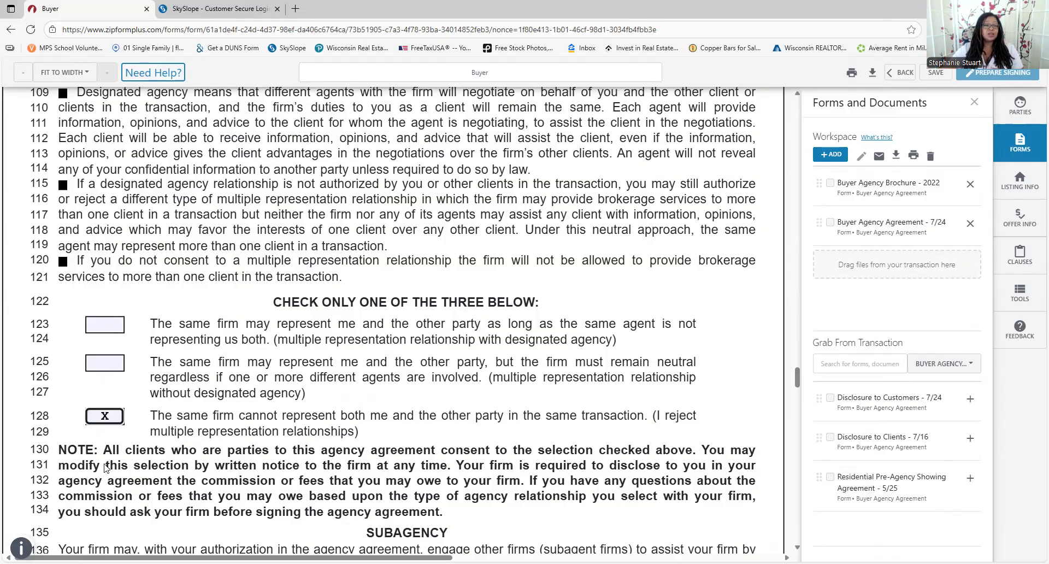
pyautogui.click(102, 364)
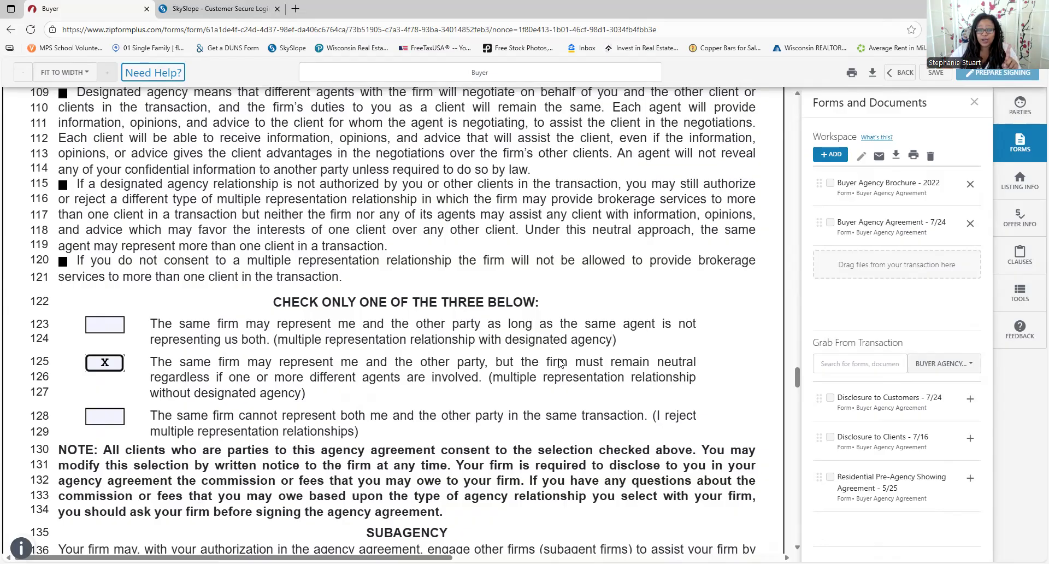
pyautogui.scroll(-2, 506, 408)
pyautogui.scroll(-2, 506, 409)
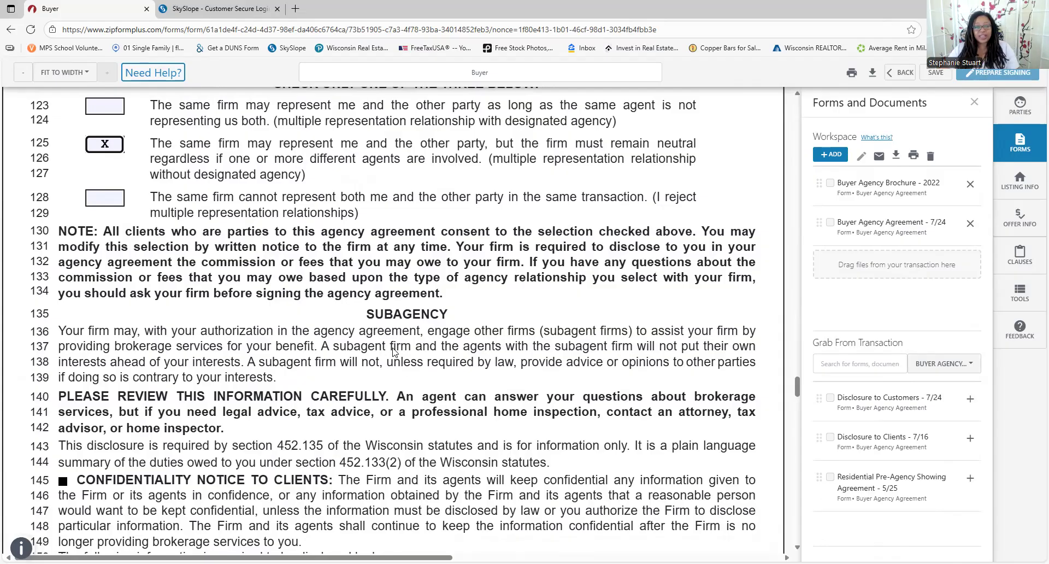
pyautogui.scroll(-1, 610, 352)
pyautogui.scroll(-5, 610, 352)
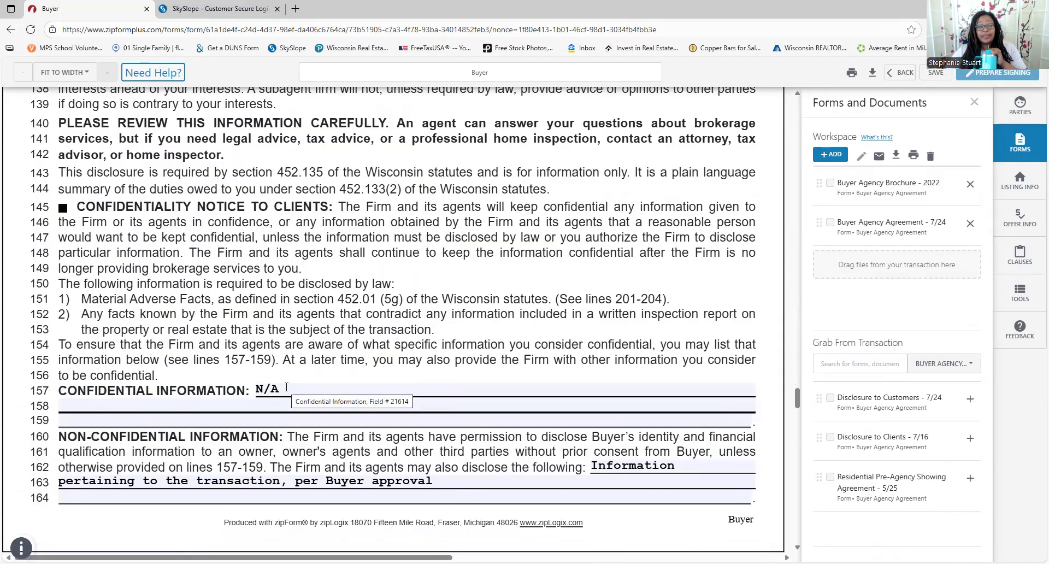
pyautogui.scroll(-3, 285, 389)
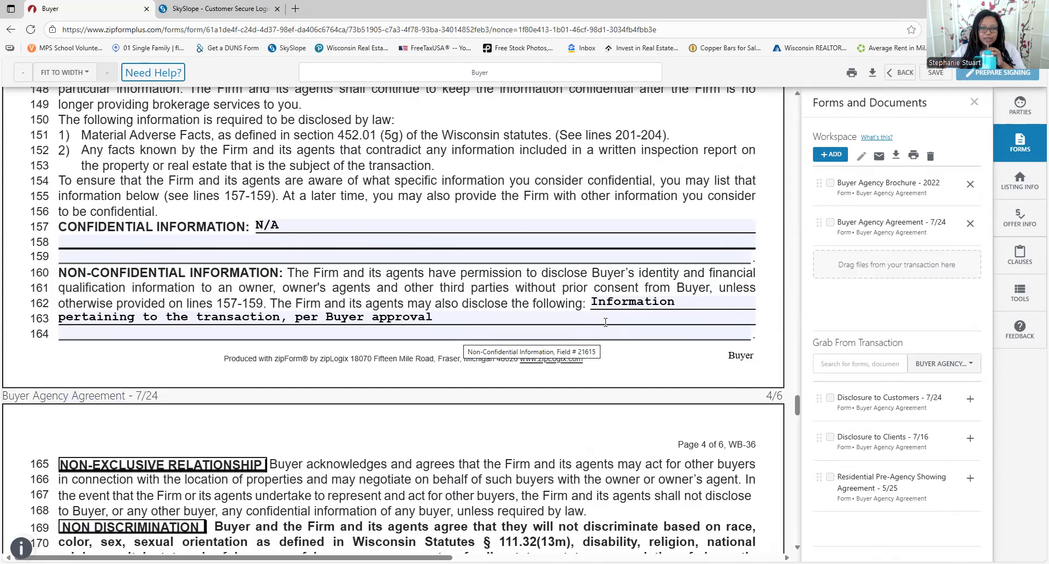
pyautogui.scroll(-1, 607, 326)
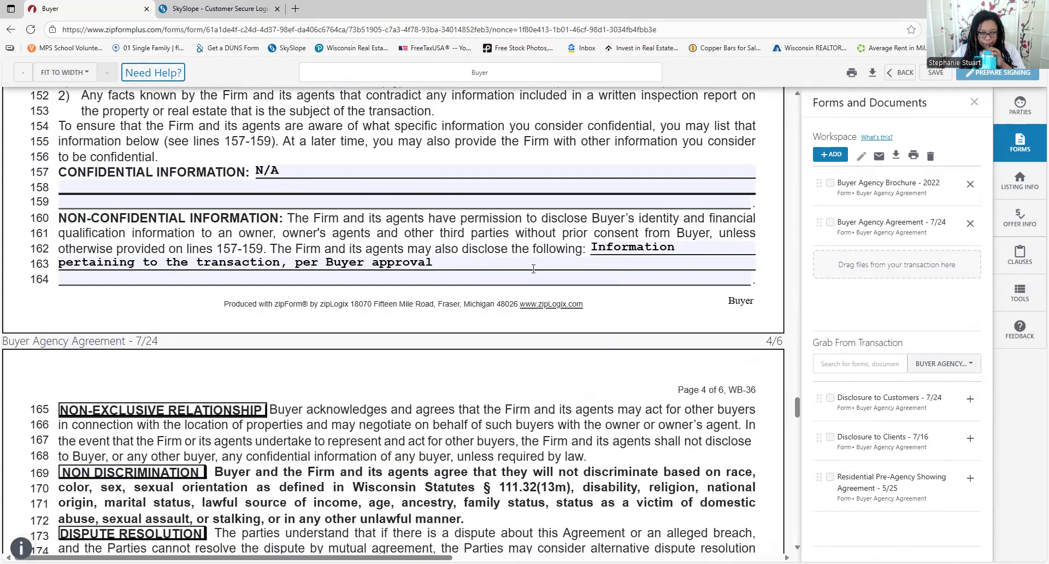
pyautogui.scroll(-2, 533, 269)
pyautogui.scroll(-2, 534, 271)
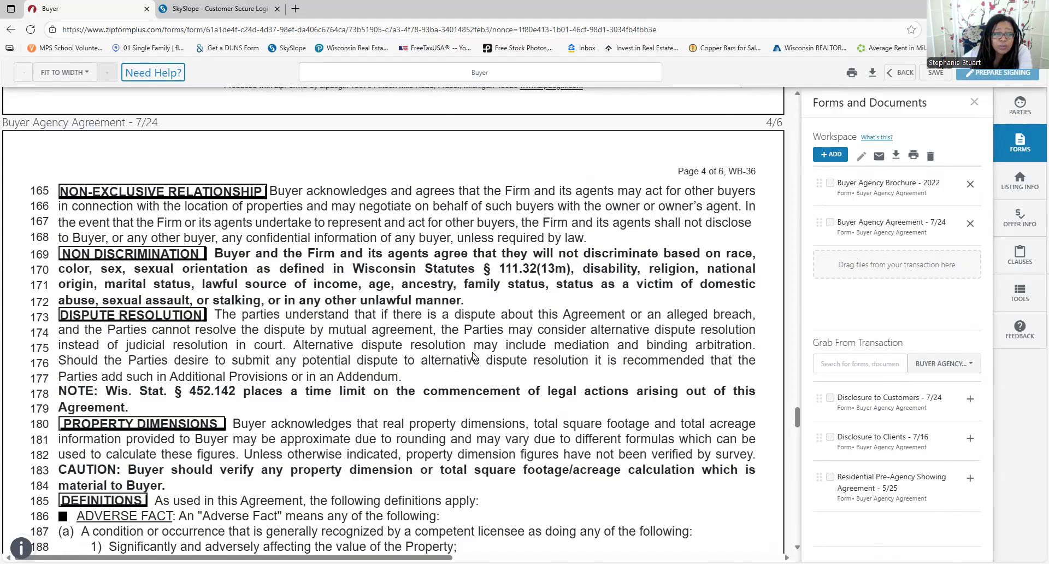
pyautogui.scroll(-2, 466, 382)
pyautogui.scroll(-2, 495, 336)
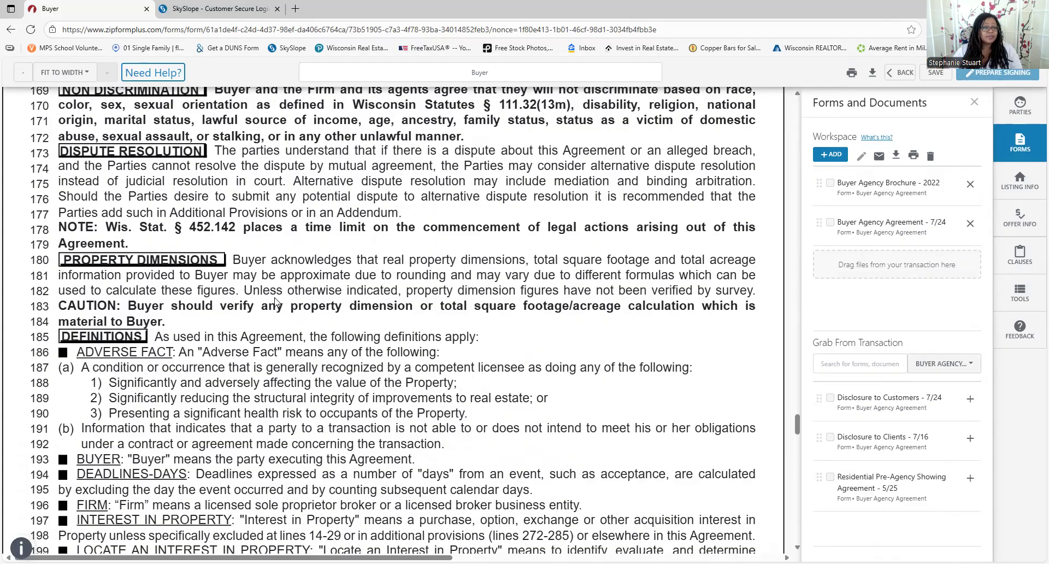
pyautogui.scroll(-3, 177, 339)
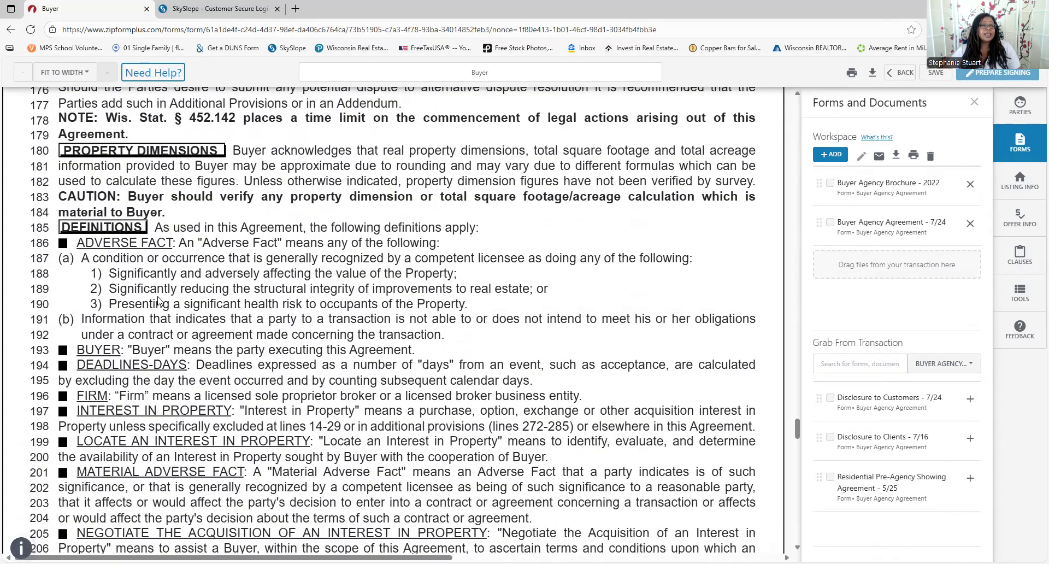
pyautogui.scroll(-1, 98, 227)
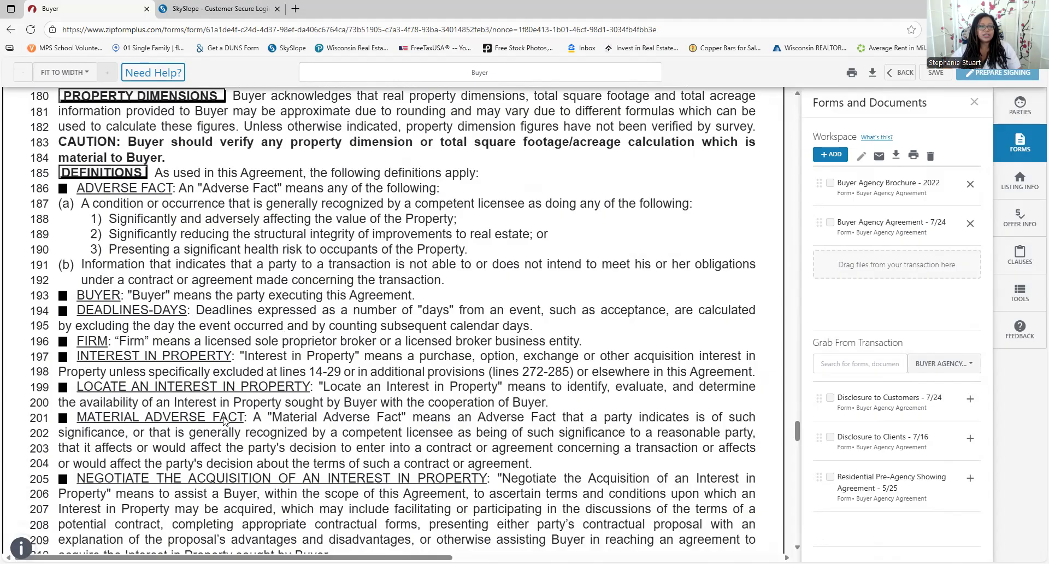
pyautogui.scroll(-3, 224, 420)
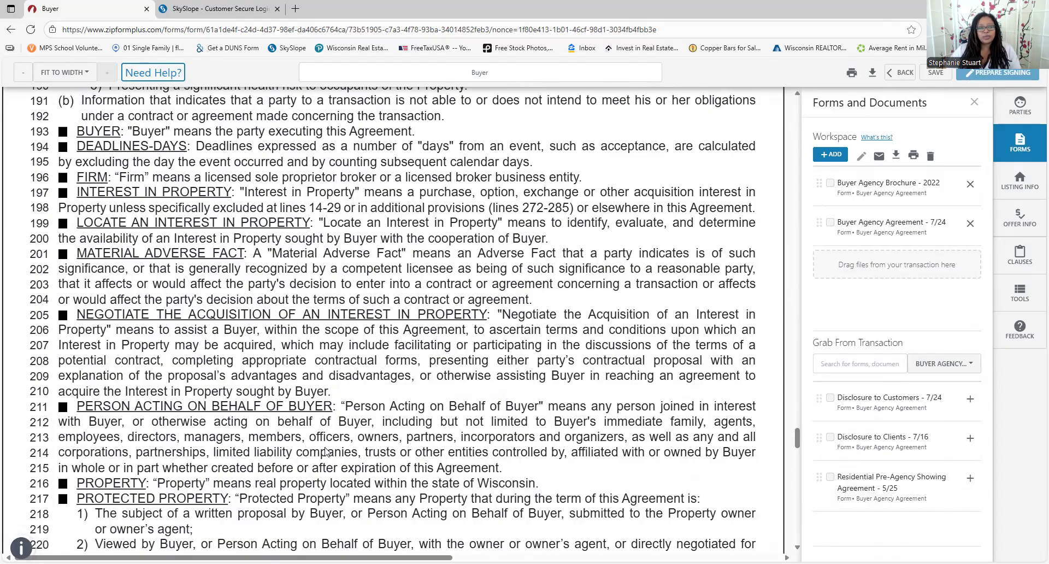
pyautogui.scroll(-3, 361, 257)
pyautogui.scroll(-4, 360, 261)
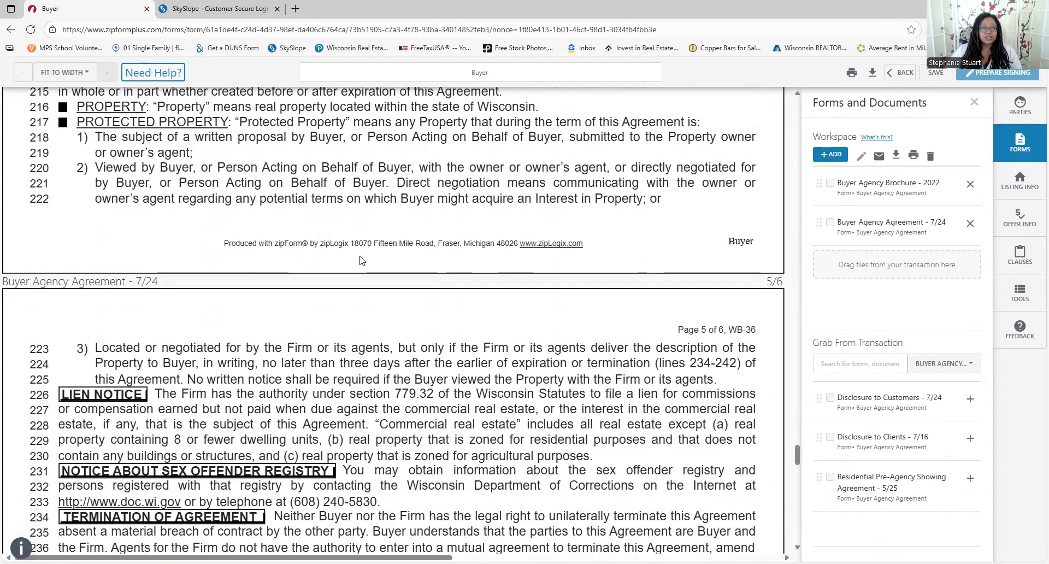
pyautogui.scroll(-1, 360, 260)
# Select the buyer's delivery recipient field and scroll down to page 6
pyautogui.scroll(-7, 359, 261)
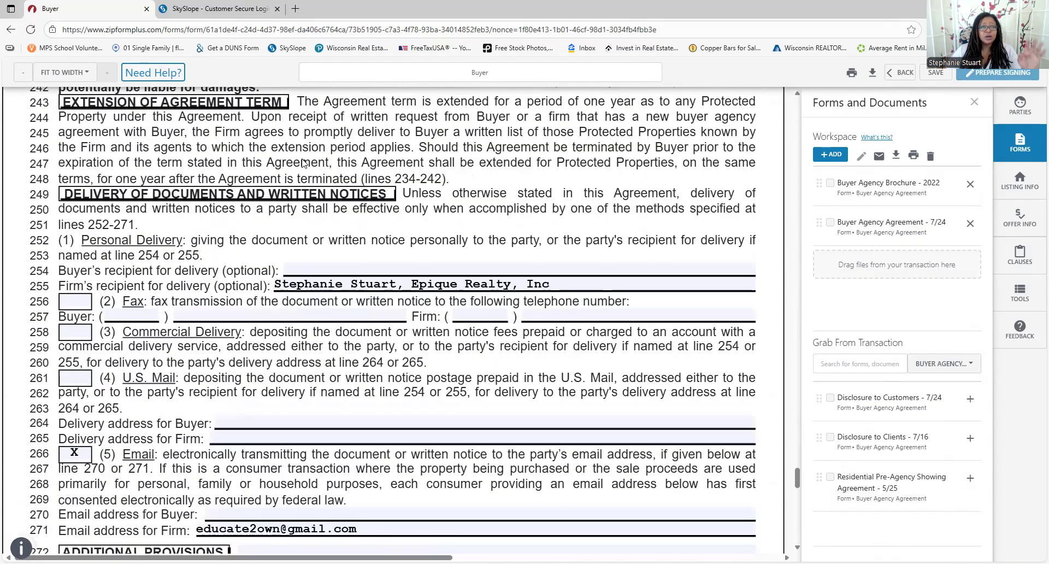
pyautogui.click(577, 271)
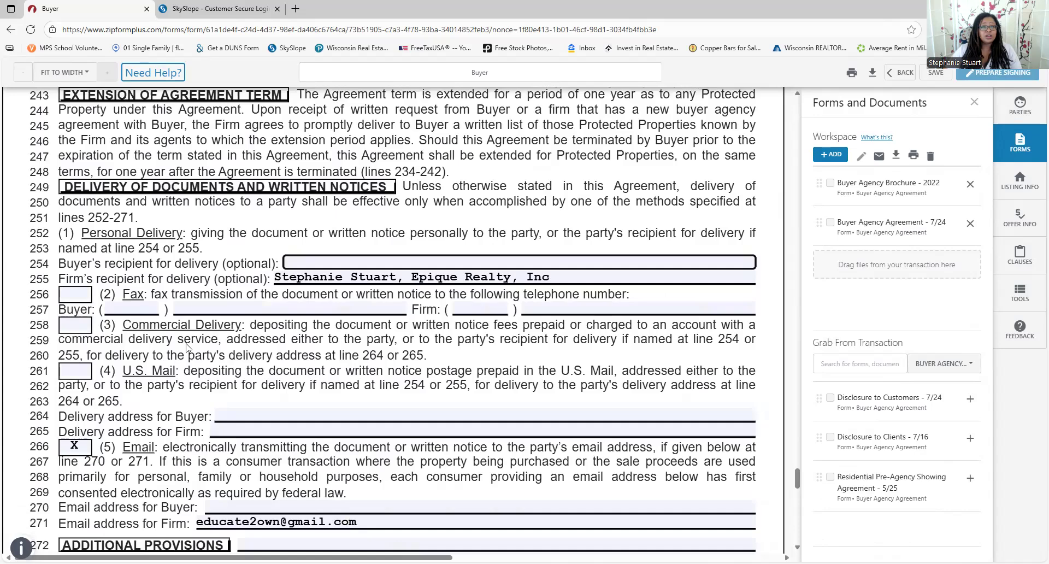
pyautogui.scroll(-2, 212, 348)
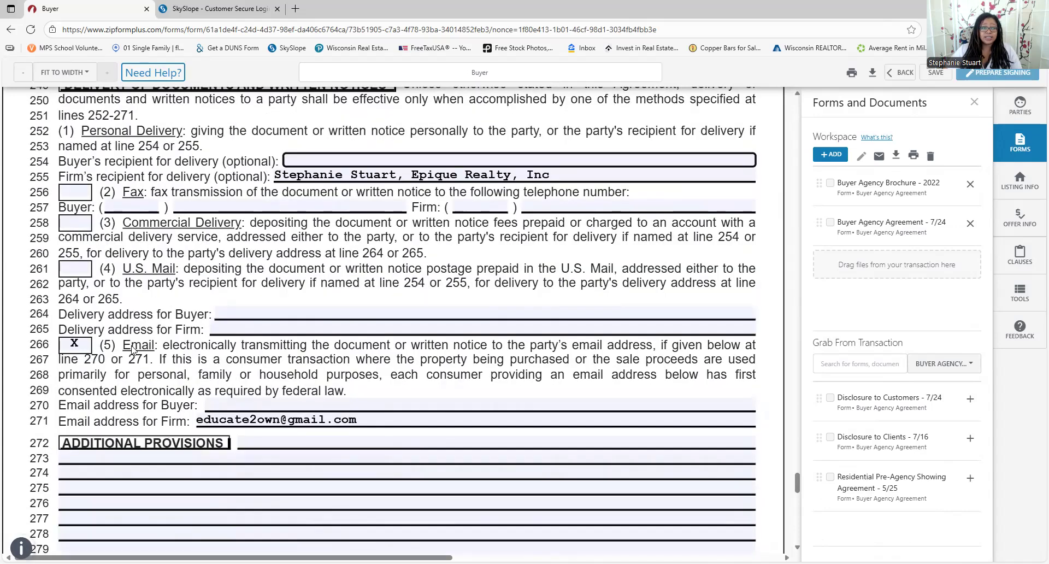
pyautogui.scroll(-8, 420, 435)
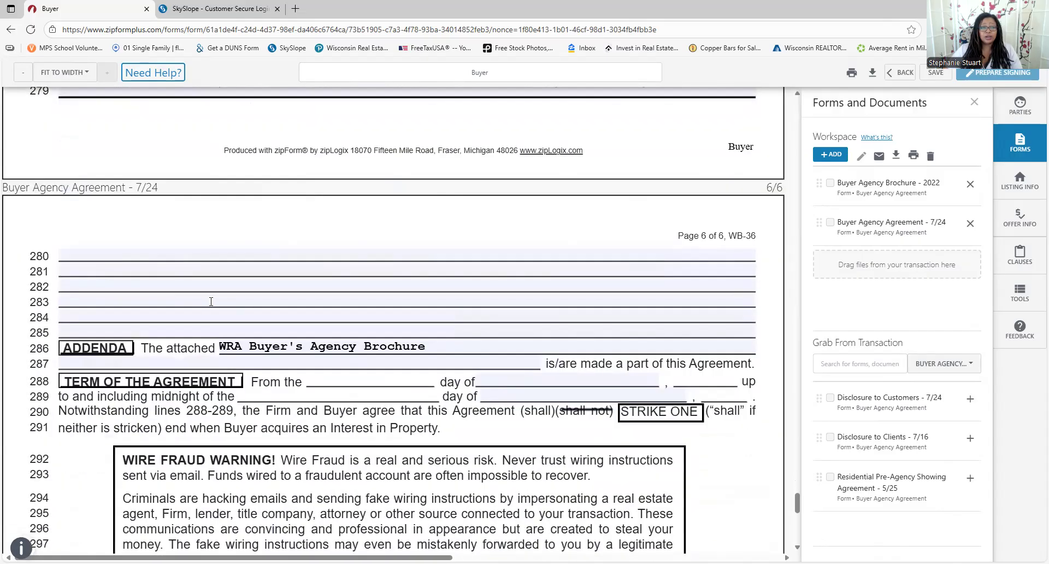
pyautogui.scroll(-1, 224, 317)
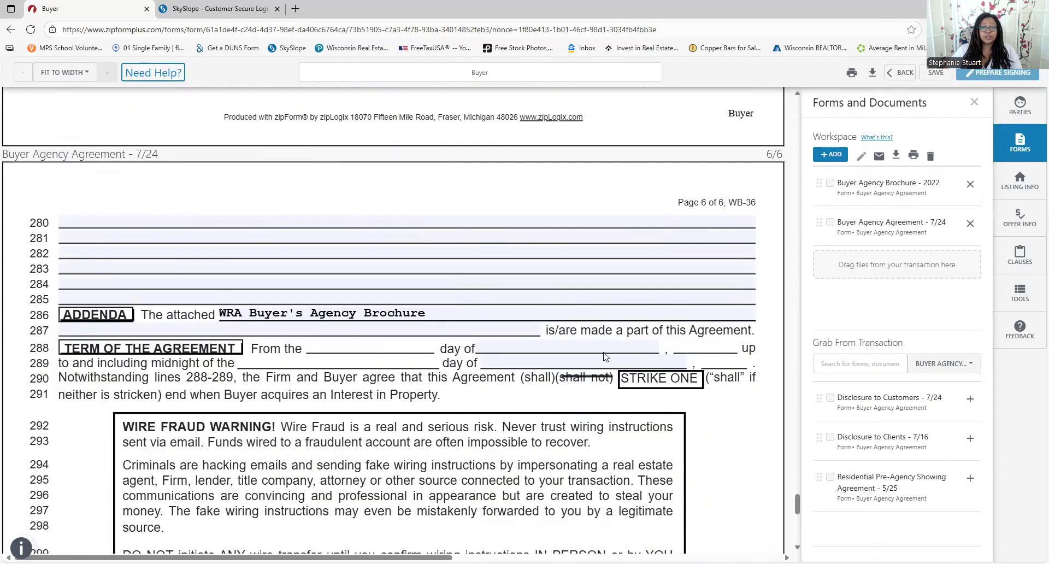
# Try the line 288 and 289 term dates, then delete them so both stay blank
pyautogui.click(624, 347)
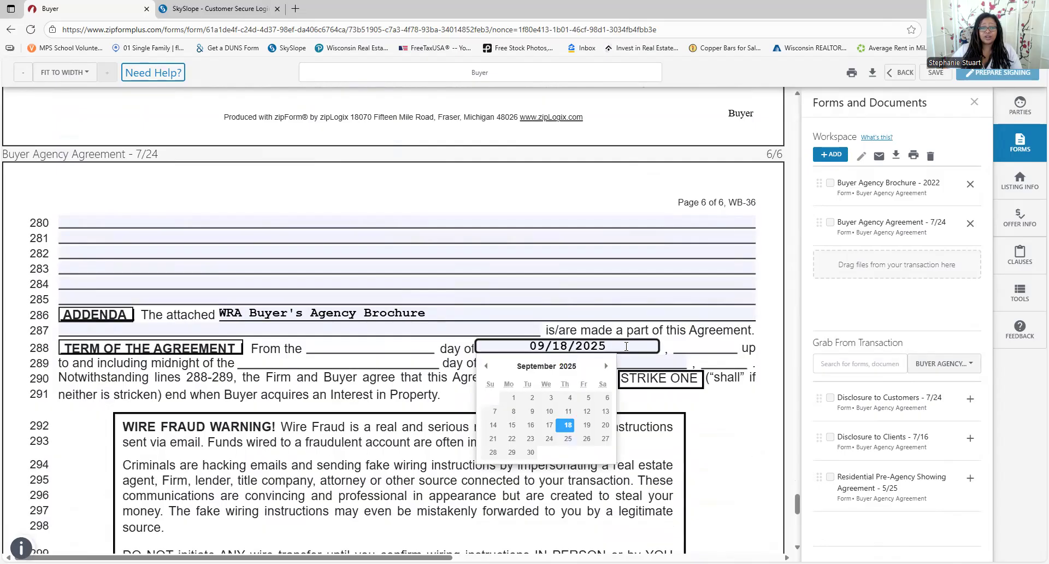
pyautogui.click(634, 363)
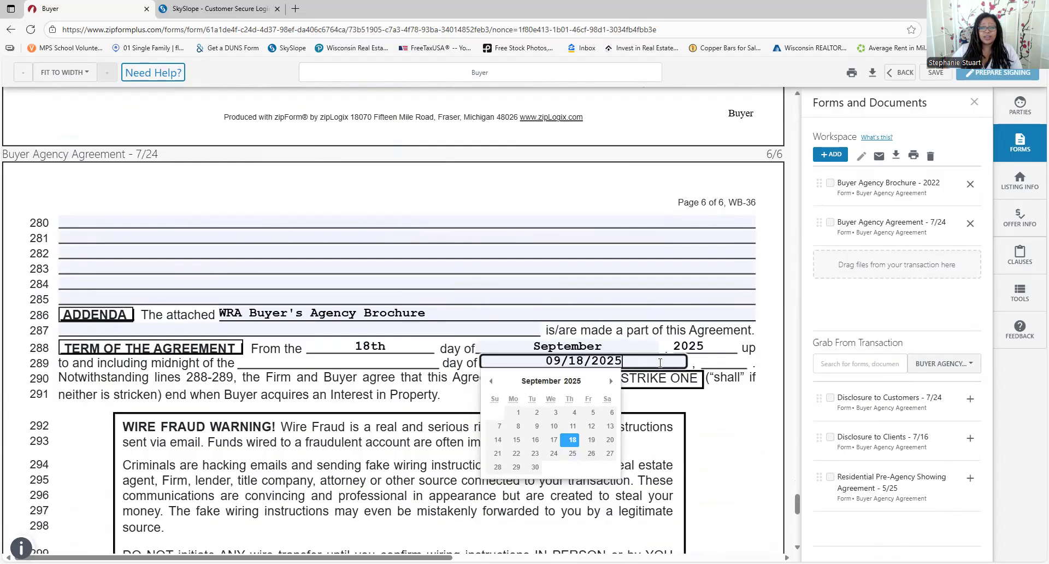
pyautogui.click(642, 344)
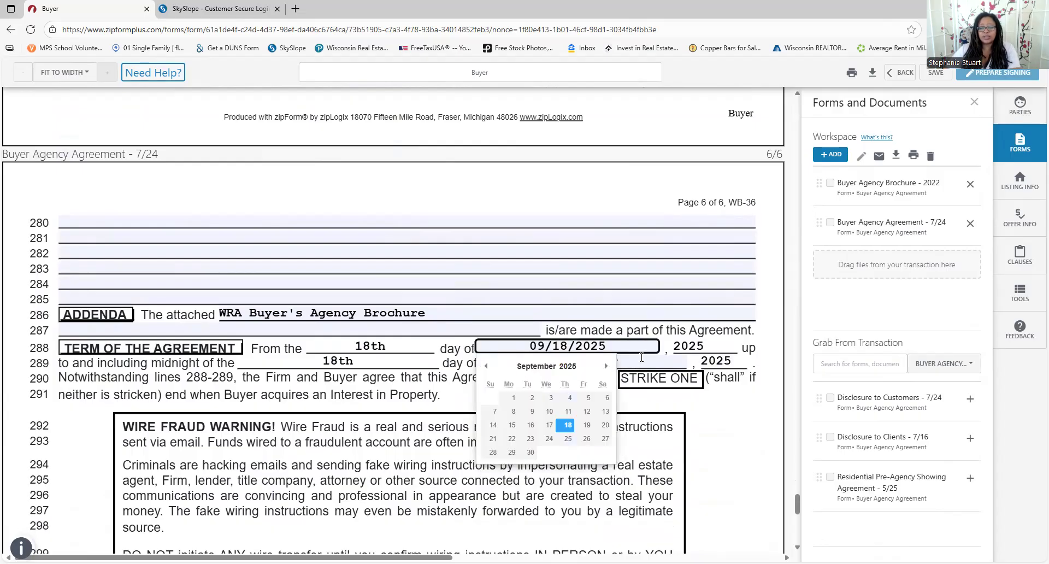
pyautogui.press('BackSpace')
pyautogui.click(654, 359)
pyautogui.press('BackSpace')
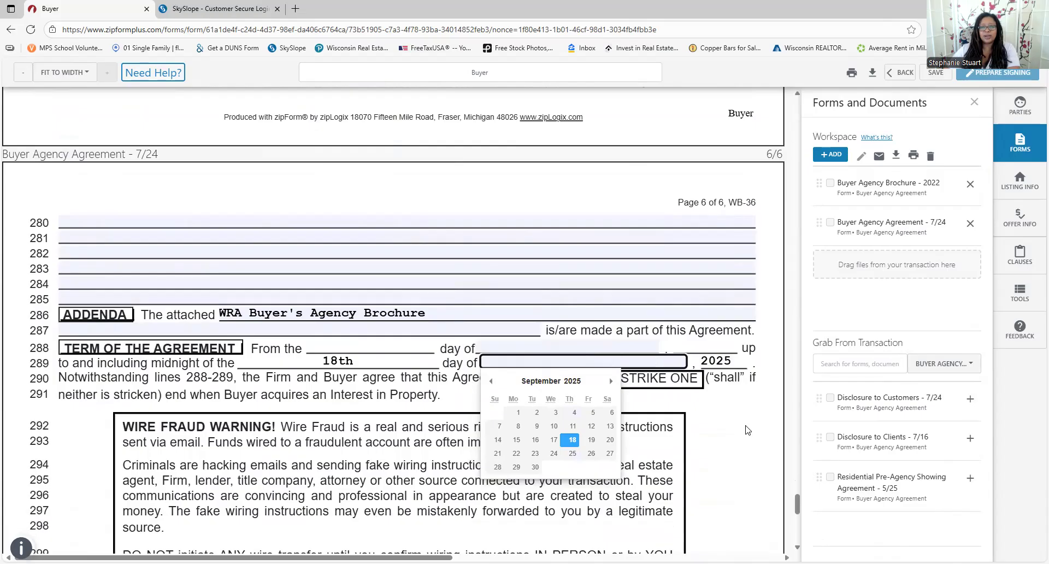
pyautogui.click(746, 427)
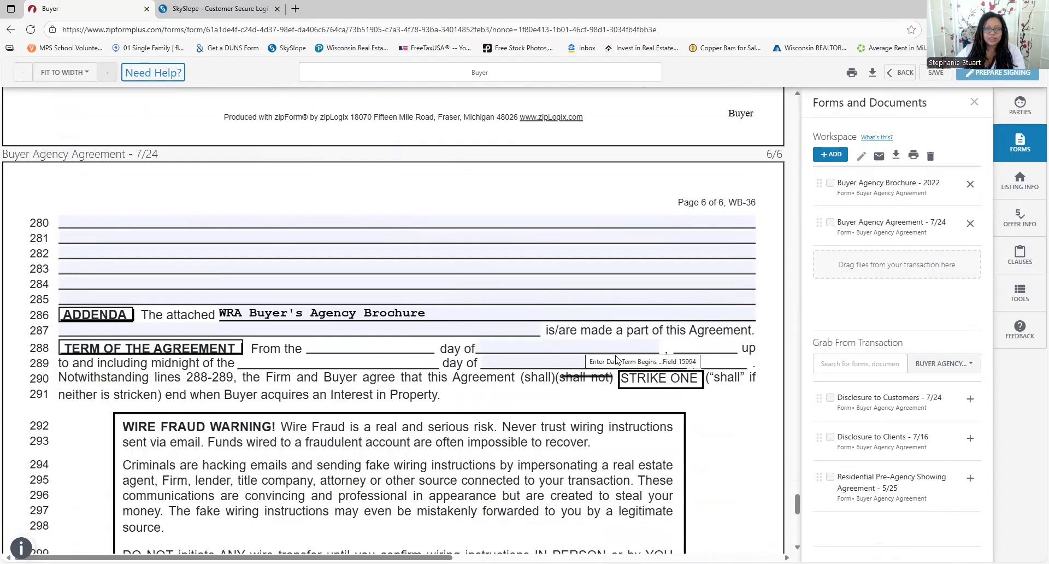
# Drag the line 290 strikethrough off 'shall not' onto '(shall)', then scroll to the signature lines
pyautogui.scroll(-3, 579, 396)
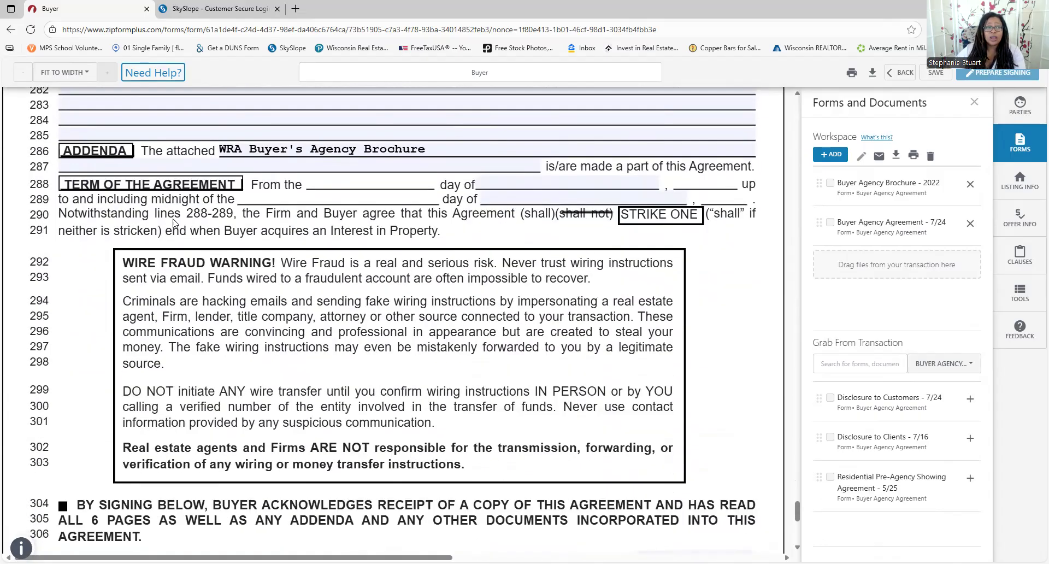
pyautogui.click(579, 213)
pyautogui.moveTo(580, 213); pyautogui.dragTo(584, 213)
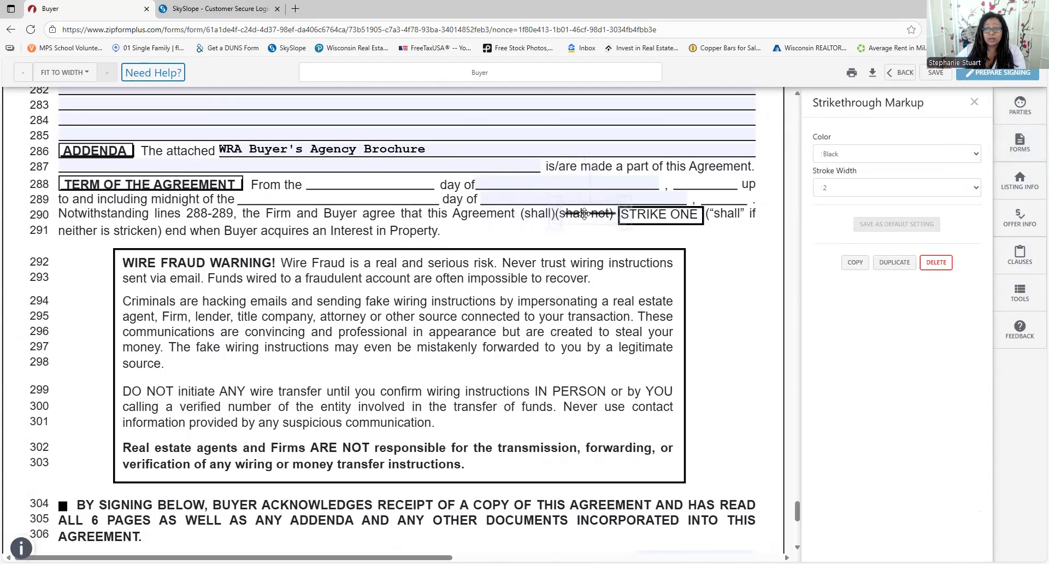
pyautogui.moveTo(585, 213); pyautogui.dragTo(539, 217)
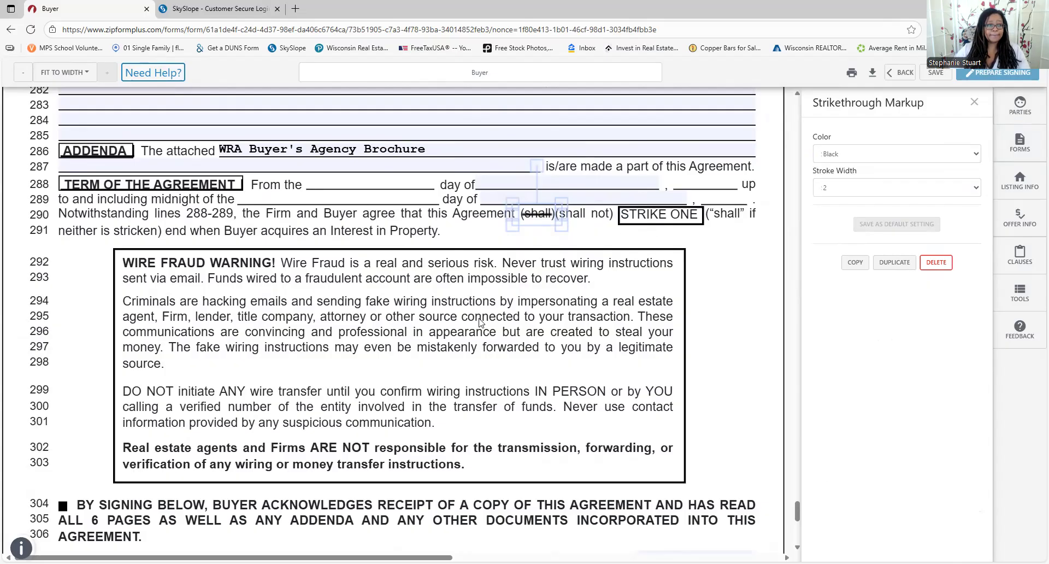
pyautogui.scroll(-8, 338, 268)
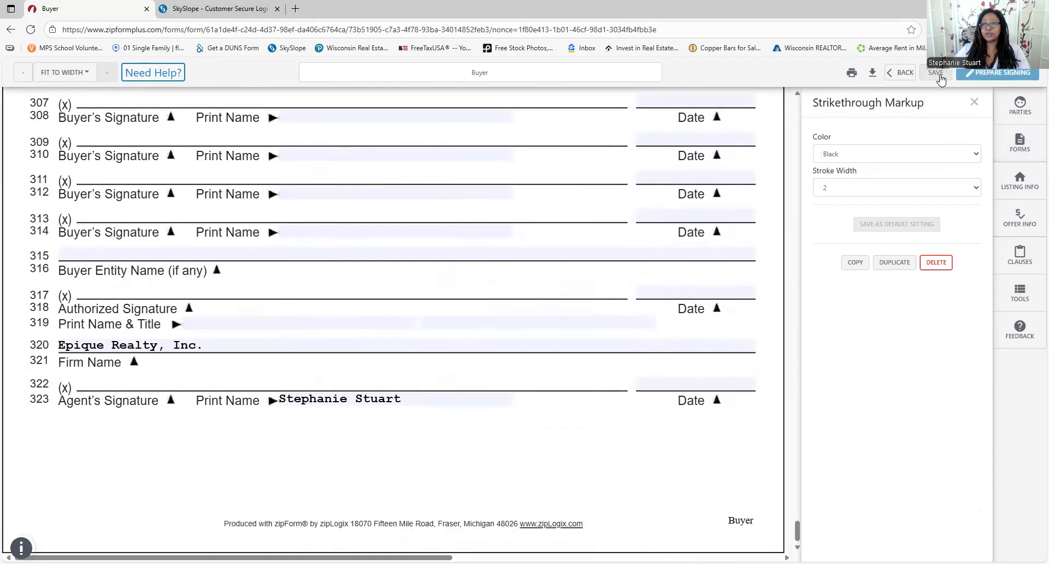
# Close the strikethrough settings, save the WB-36 changes, and go back to the transaction's documents
pyautogui.click(972, 104)
pyautogui.click(902, 72)
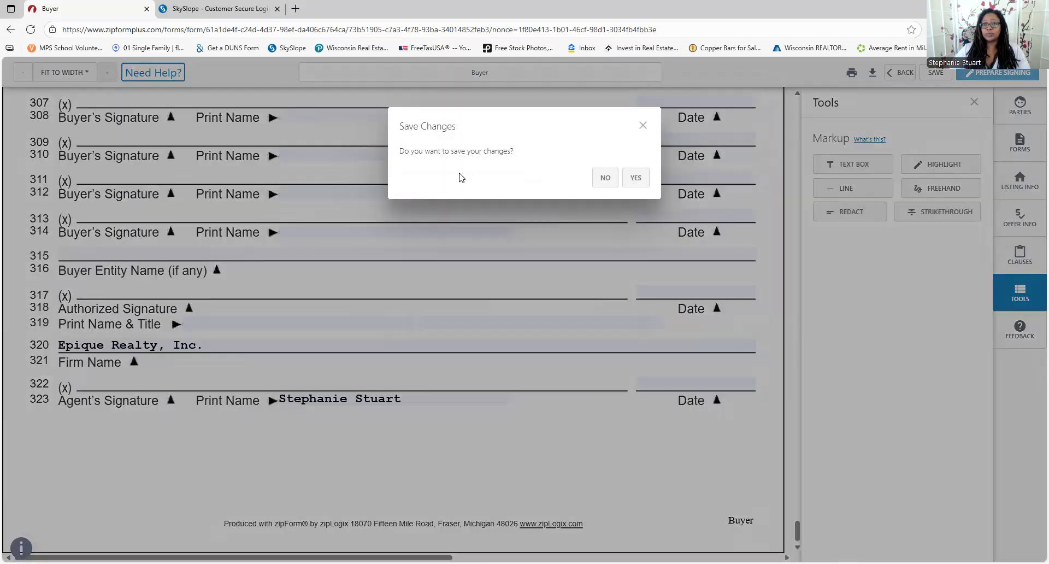
pyautogui.click(638, 185)
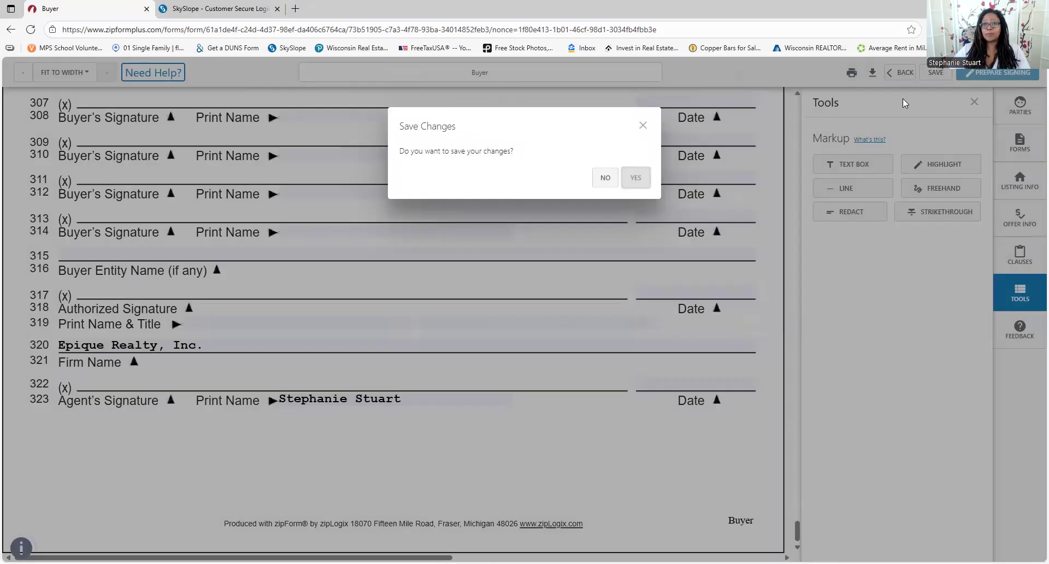
pyautogui.click(643, 125)
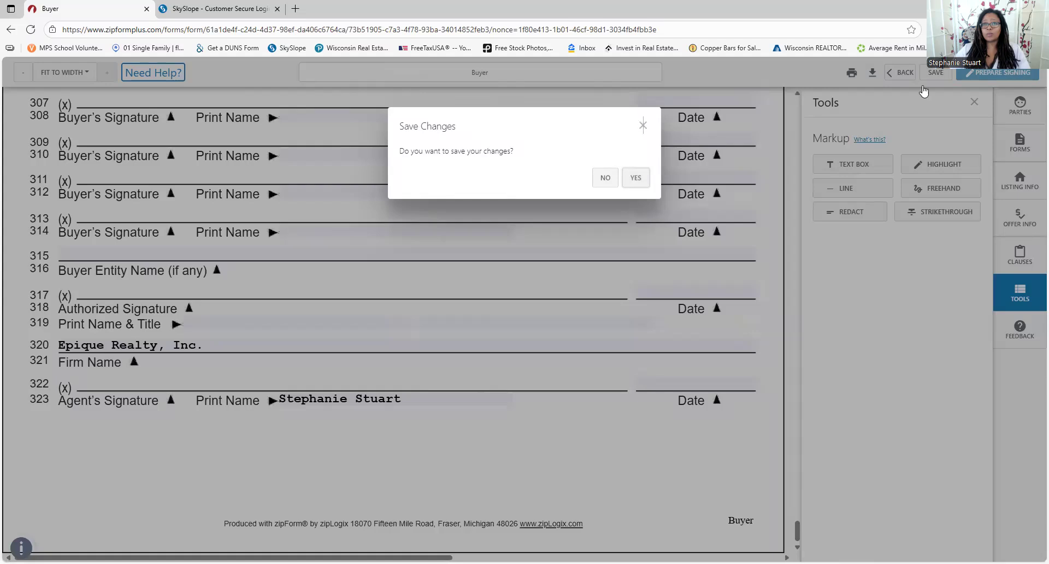
pyautogui.click(938, 75)
pyautogui.click(901, 72)
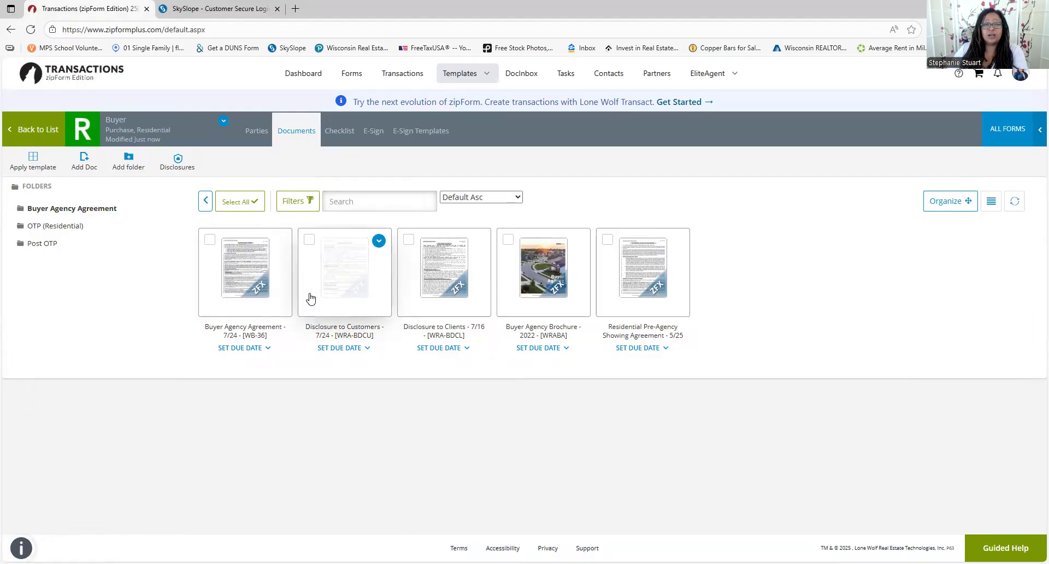
# In the OTP (Residential) folder, preview details of the Condominium, Residential and Vacant Land offer forms
pyautogui.click(75, 230)
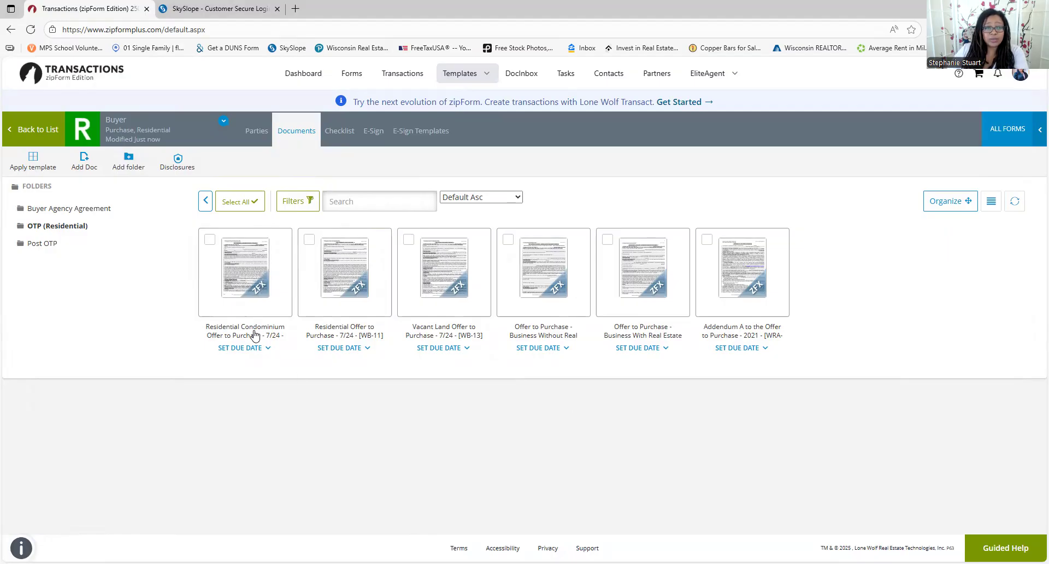
pyautogui.click(281, 242)
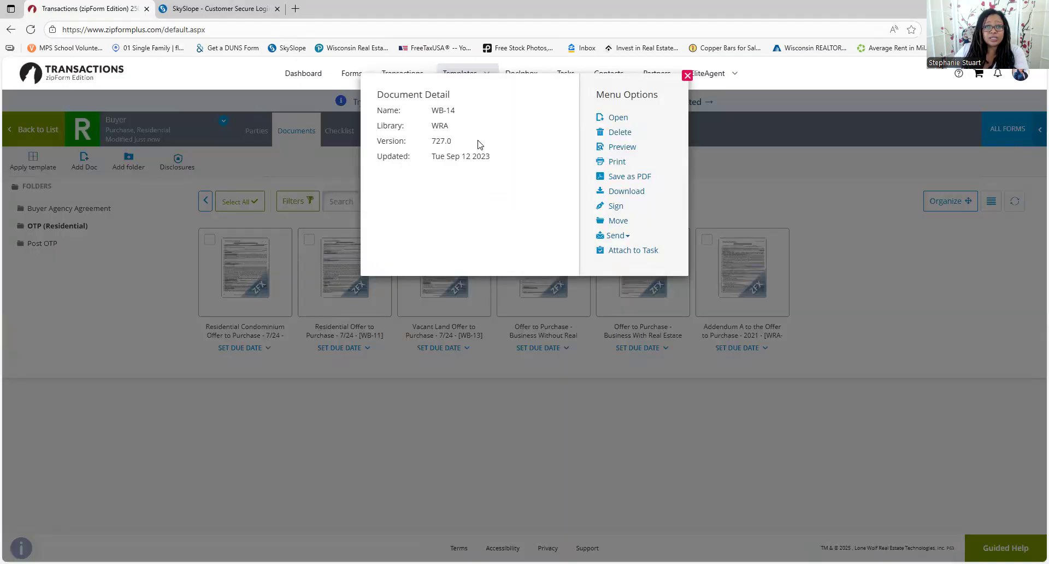
pyautogui.click(687, 76)
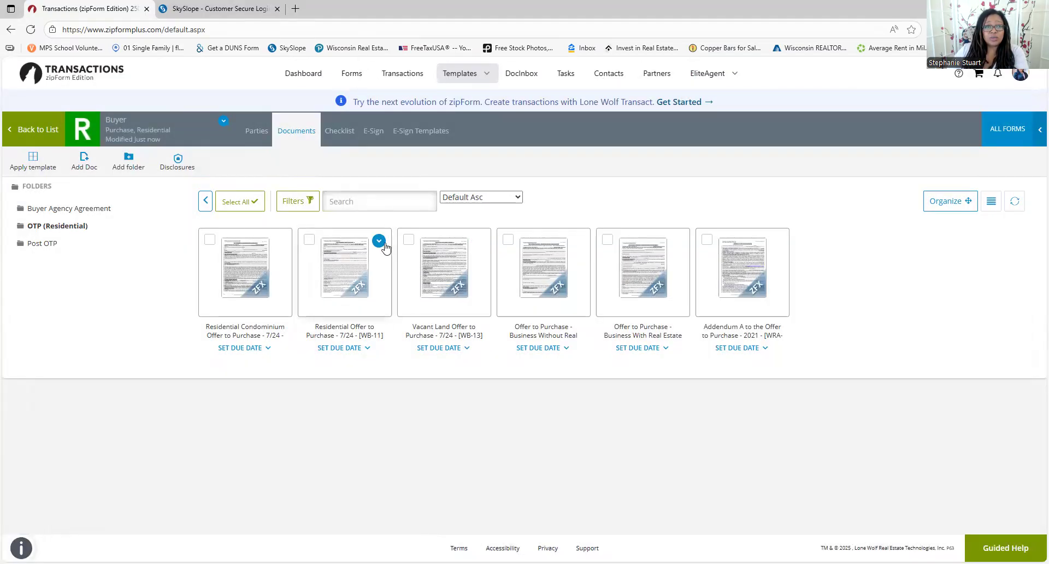
pyautogui.click(381, 244)
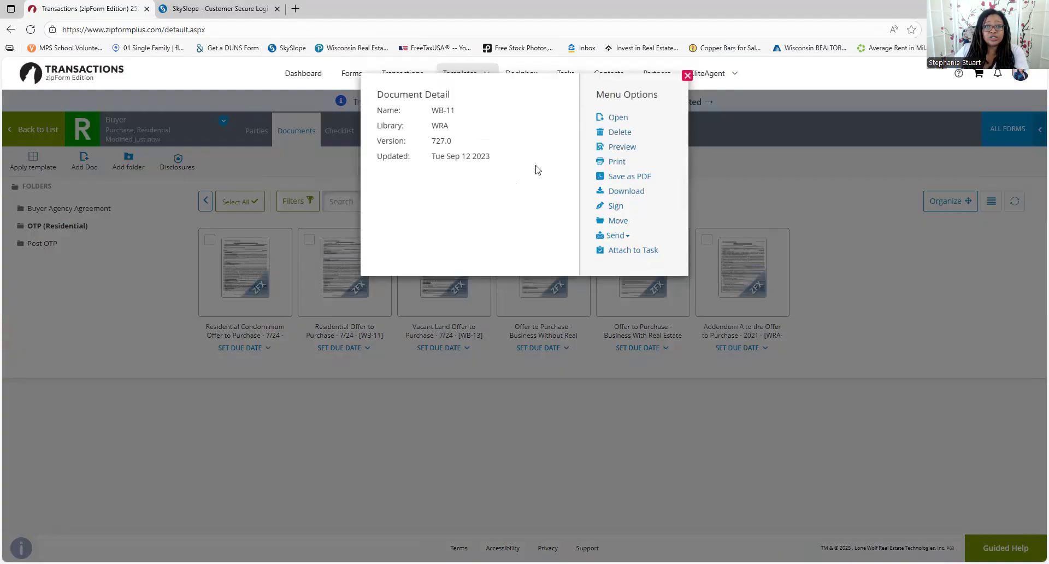
pyautogui.click(687, 76)
pyautogui.click(481, 242)
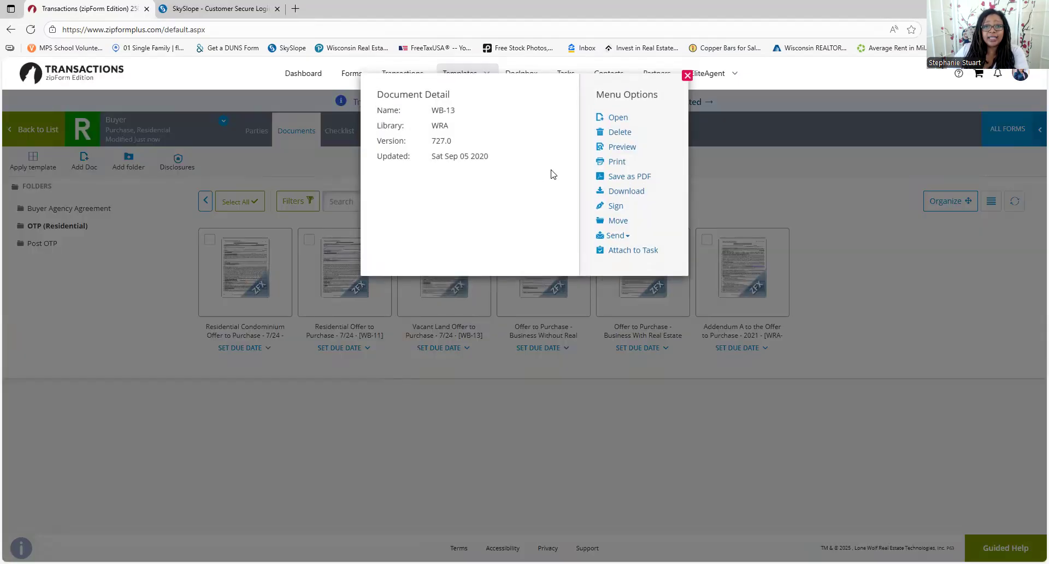
pyautogui.click(687, 76)
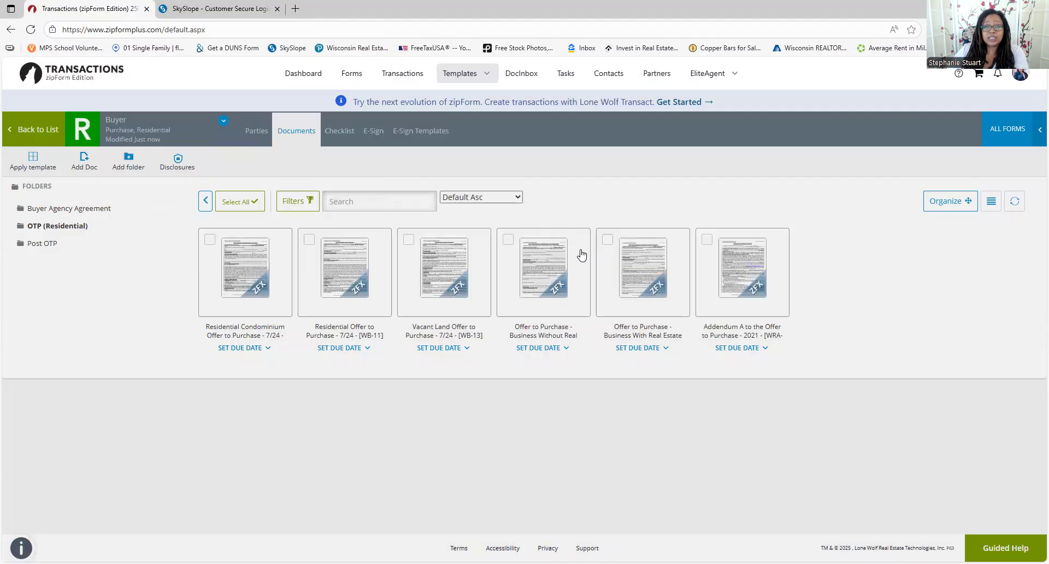
# Preview both business offer forms' details, then bring up Addendum A's Document Detail popup
pyautogui.moveTo(577, 243)
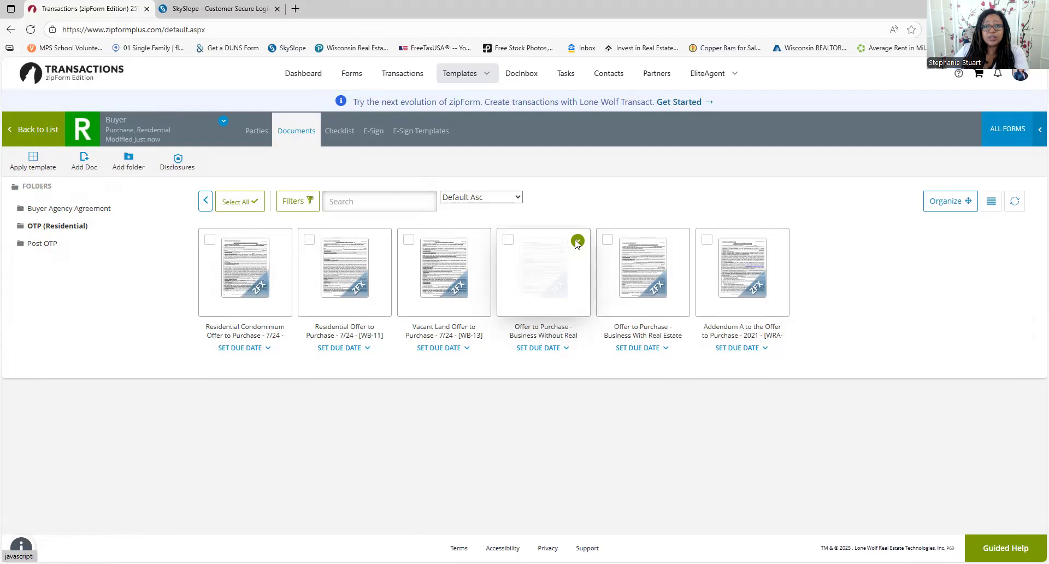
pyautogui.click(577, 241)
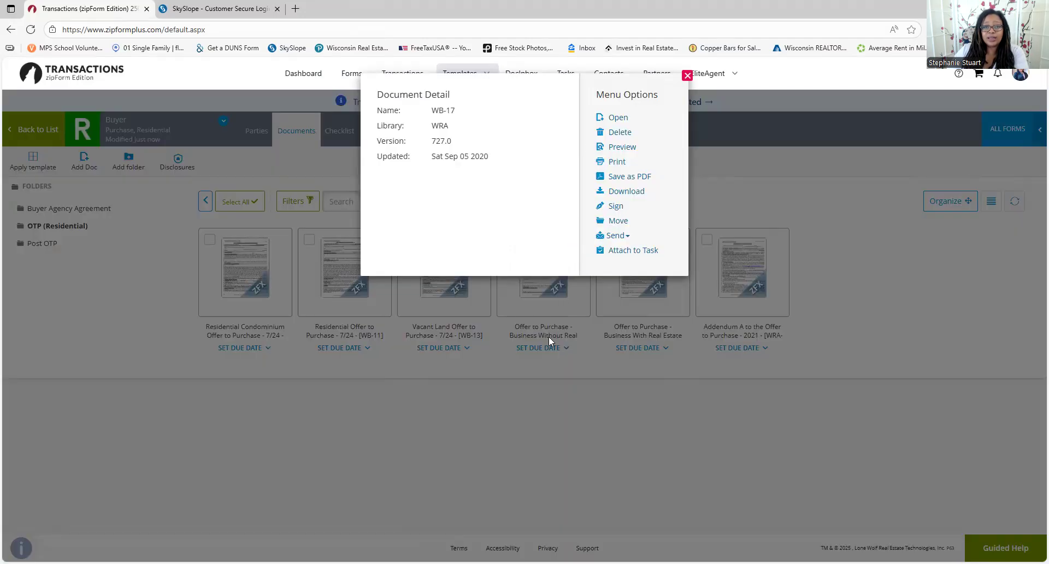
pyautogui.click(687, 76)
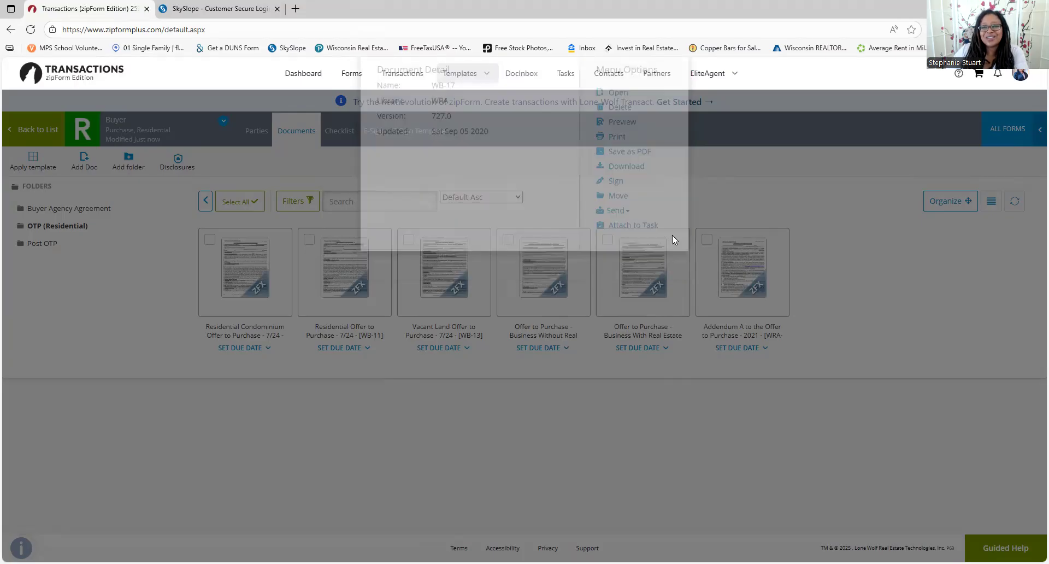
pyautogui.moveTo(682, 254)
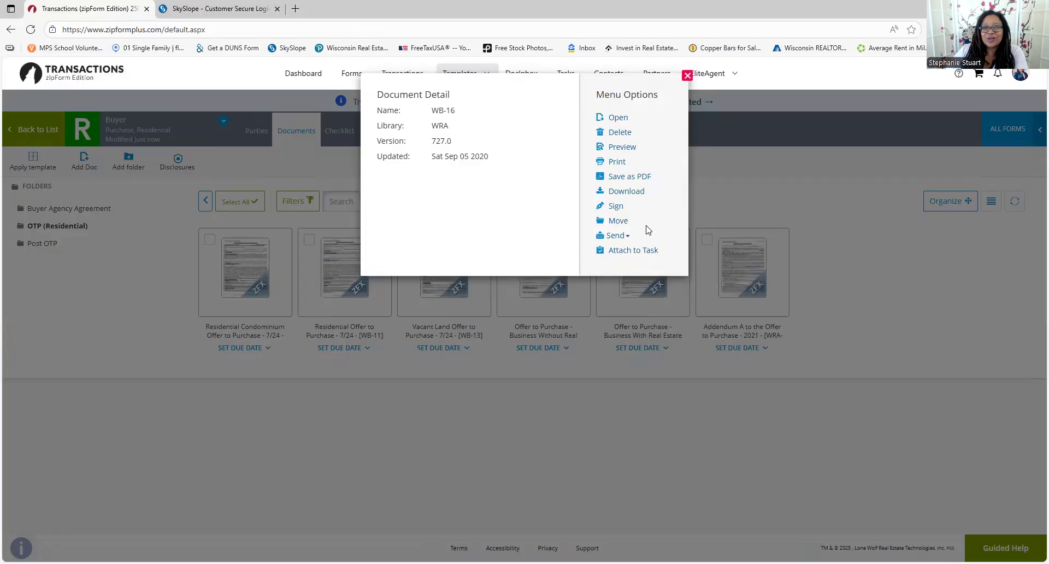
pyautogui.click(677, 242)
pyautogui.click(688, 76)
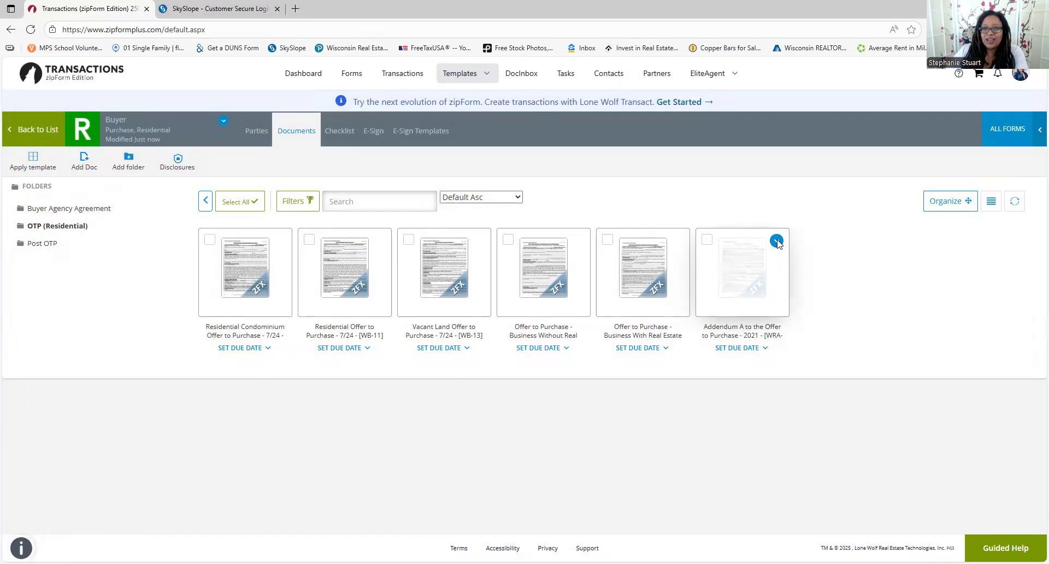
pyautogui.click(777, 241)
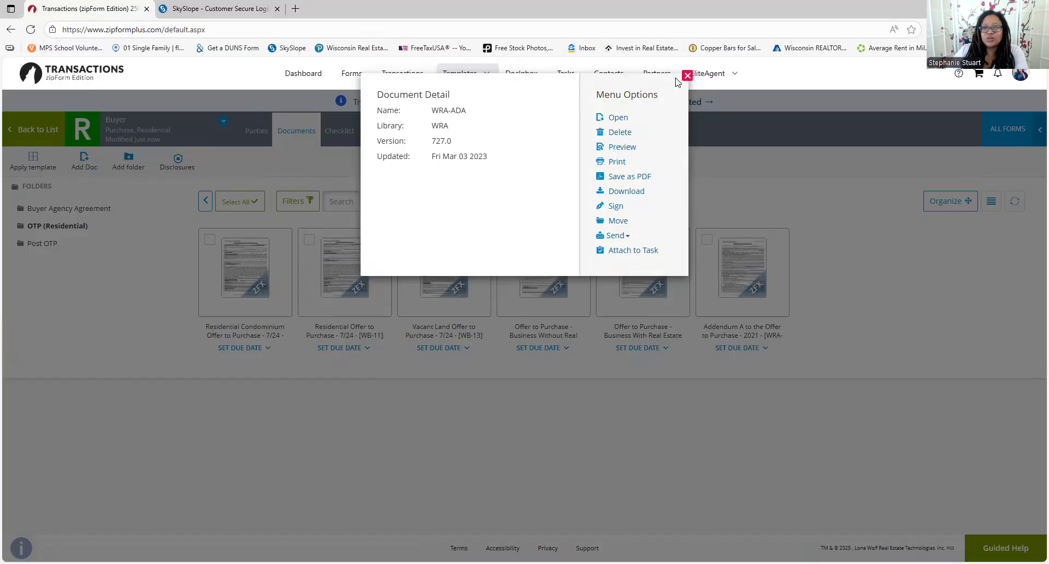
# Open Addendum A in the previous workspace and scroll down through it to page 2
pyautogui.click(617, 117)
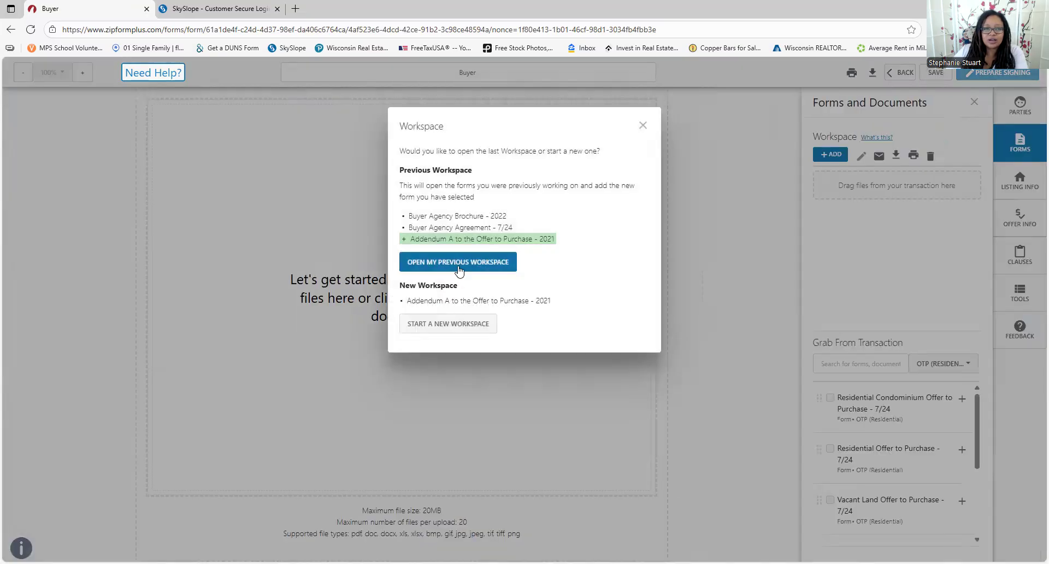
pyautogui.click(427, 328)
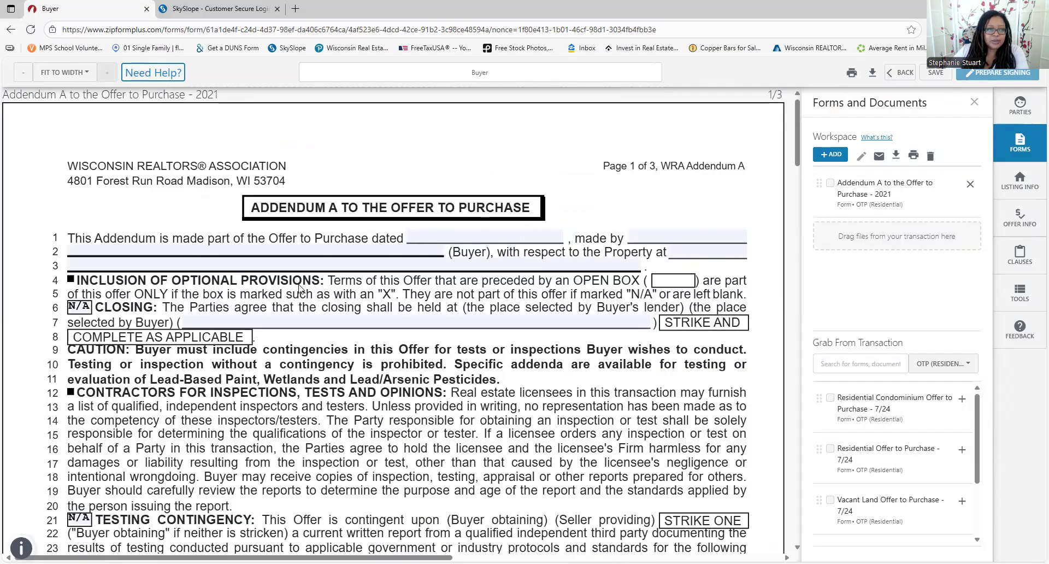
pyautogui.scroll(-2, 299, 290)
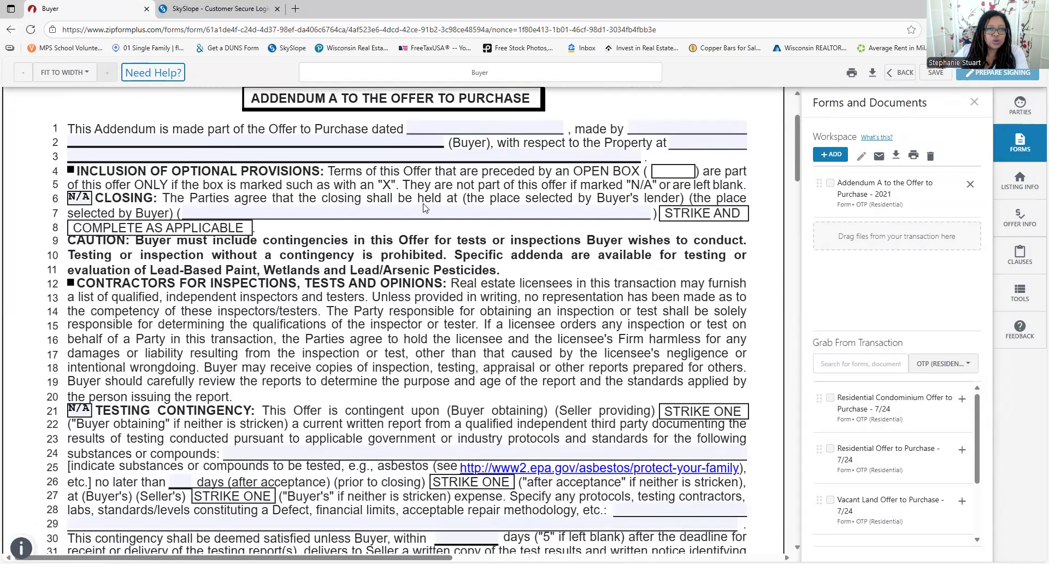
pyautogui.scroll(-1, 322, 354)
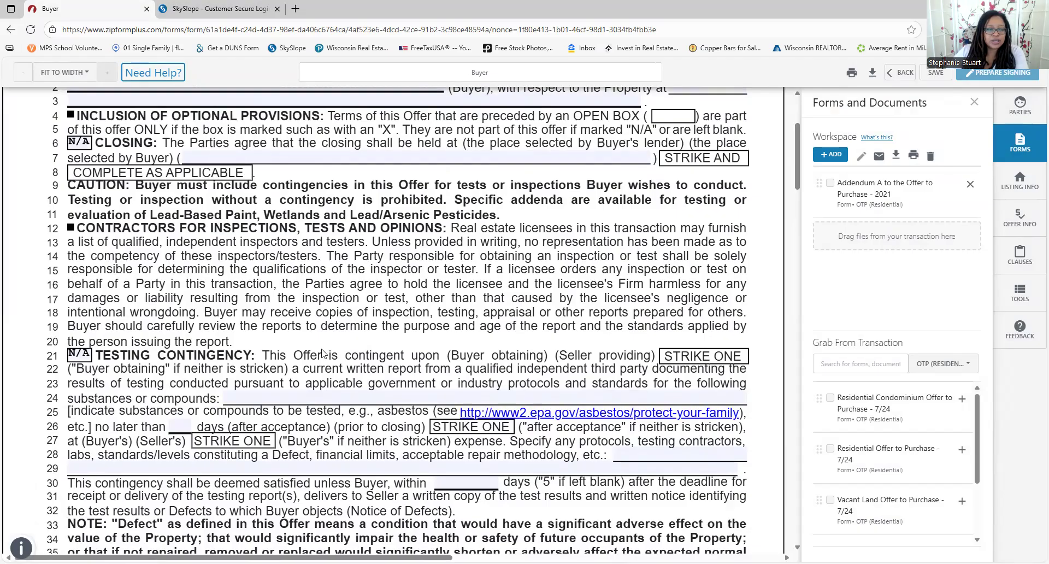
pyautogui.scroll(-4, 197, 372)
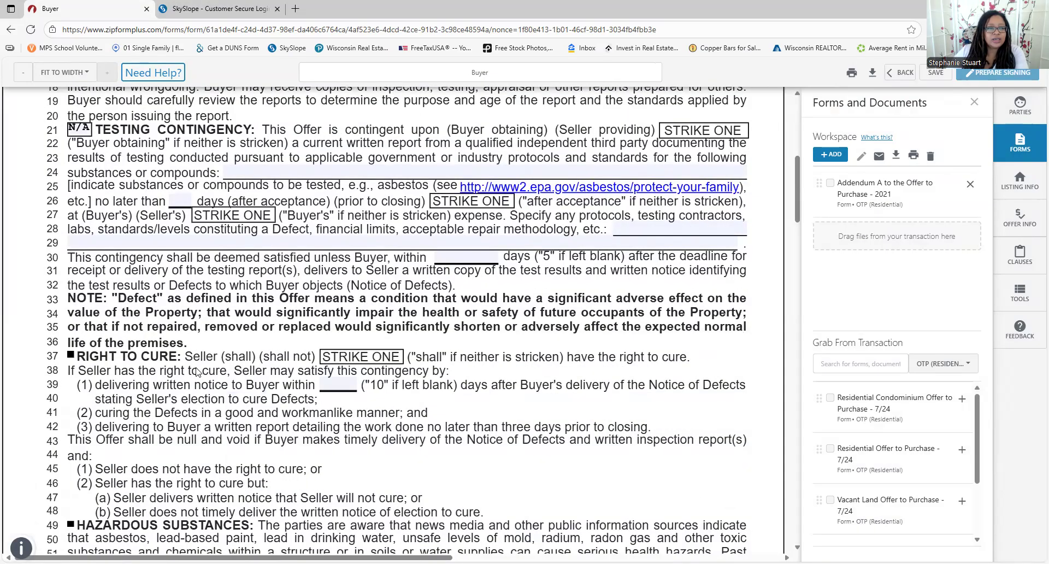
pyautogui.scroll(-6, 323, 301)
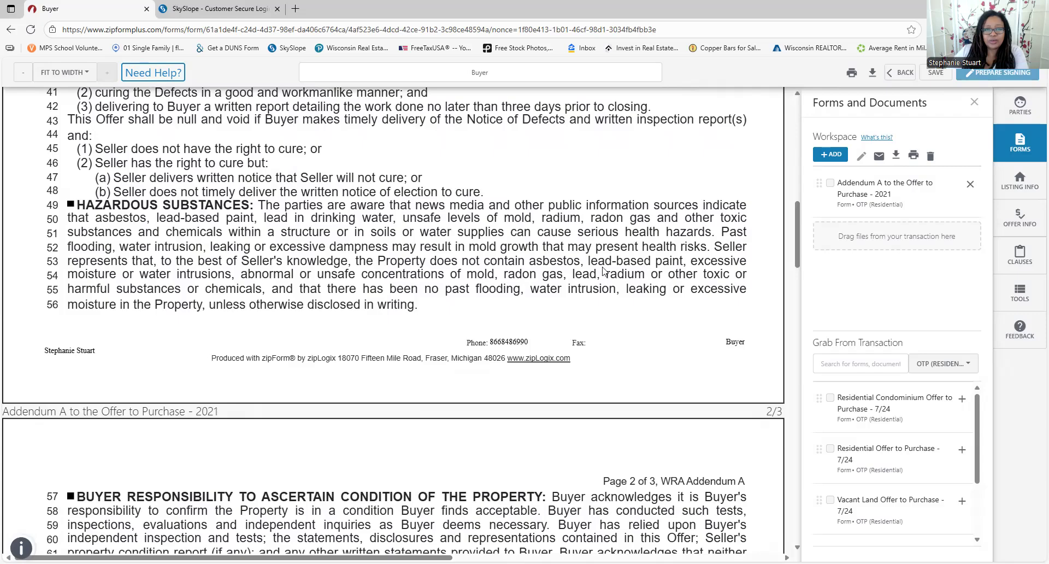
pyautogui.scroll(-3, 124, 250)
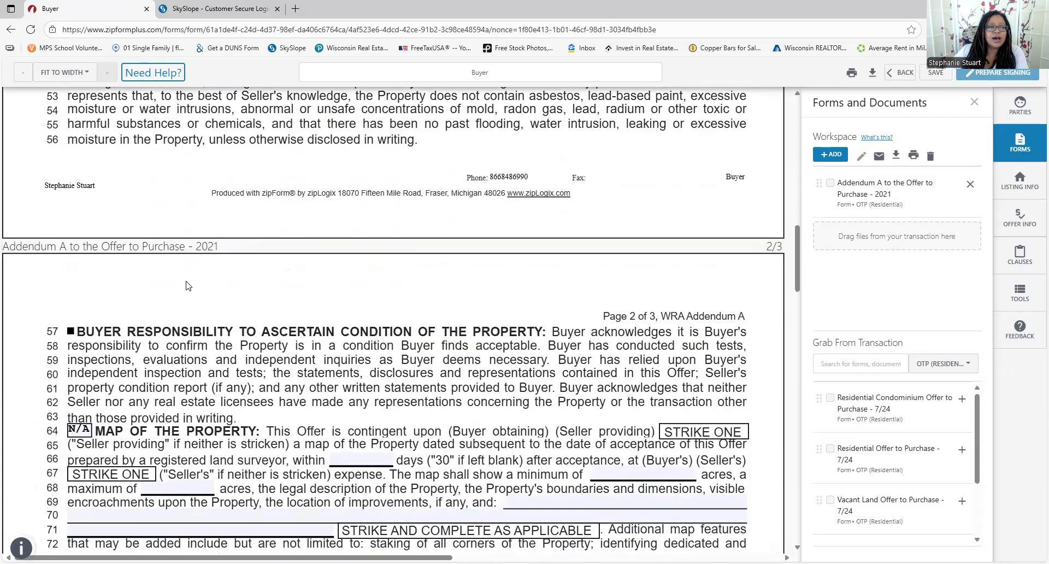
pyautogui.scroll(-2, 356, 278)
pyautogui.scroll(-1, 120, 276)
pyautogui.scroll(-5, 108, 282)
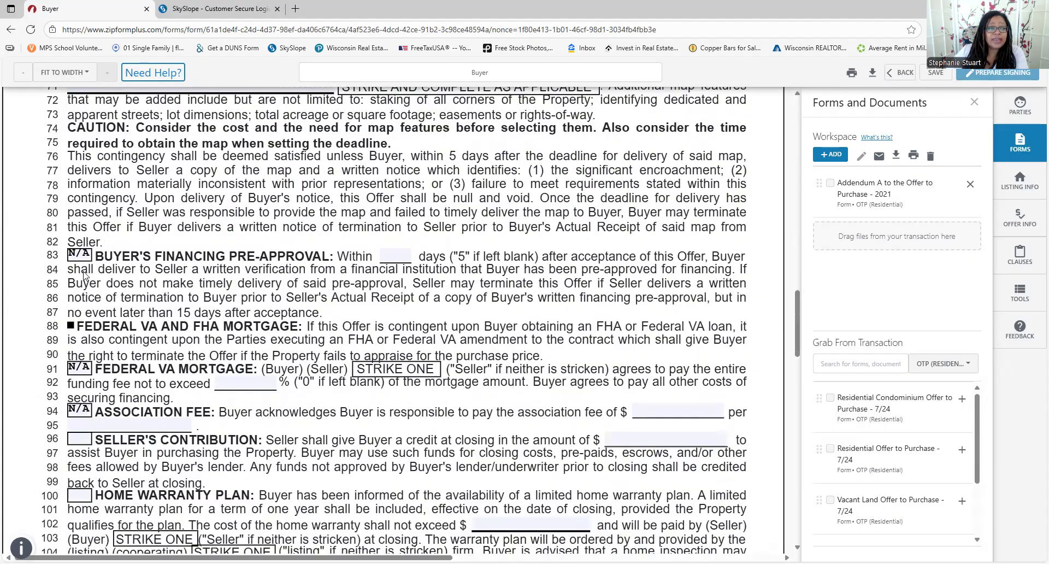
pyautogui.scroll(-1, 80, 284)
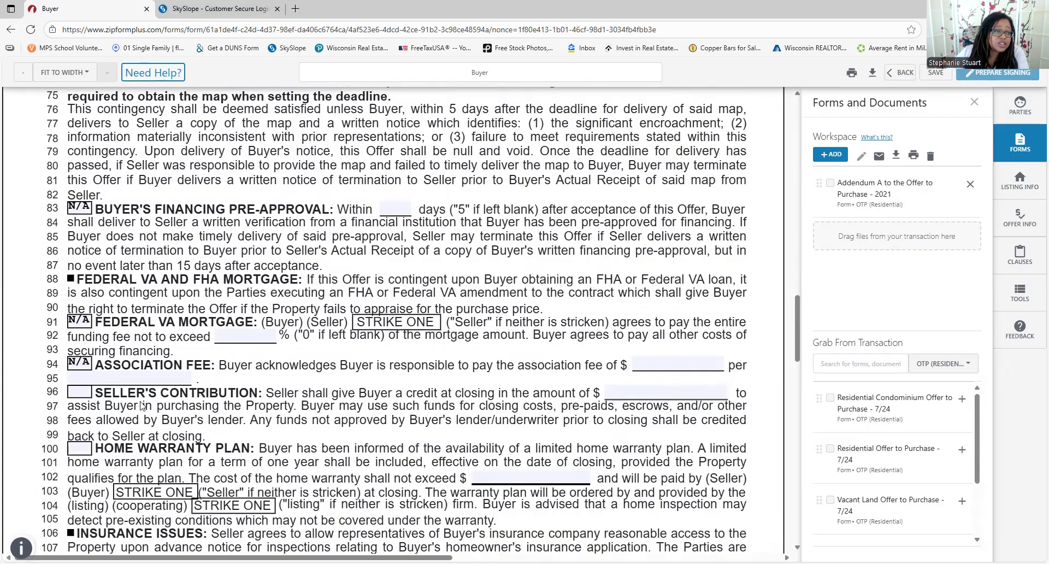
pyautogui.scroll(-2, 133, 405)
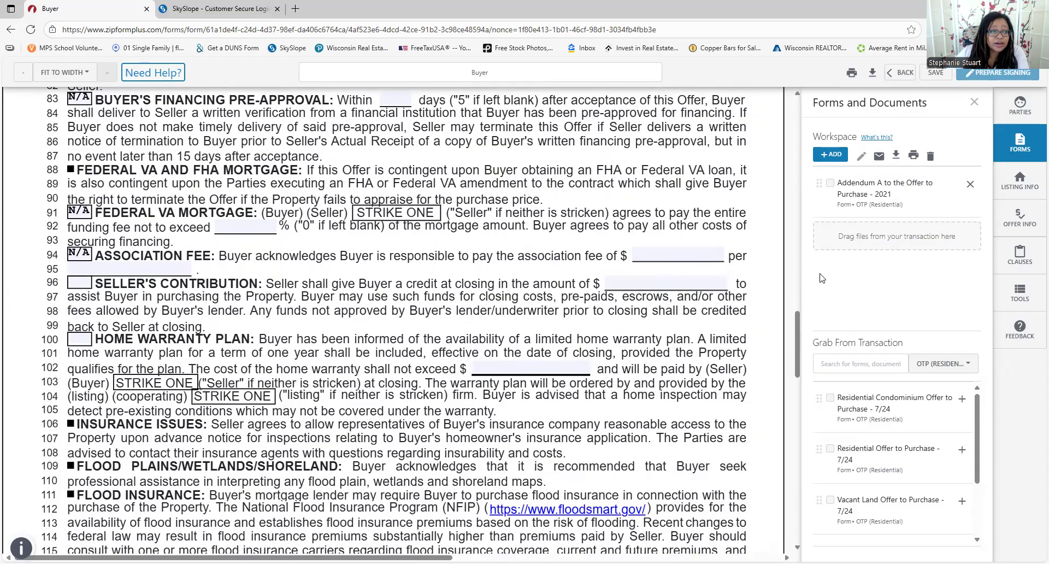
pyautogui.click(77, 343)
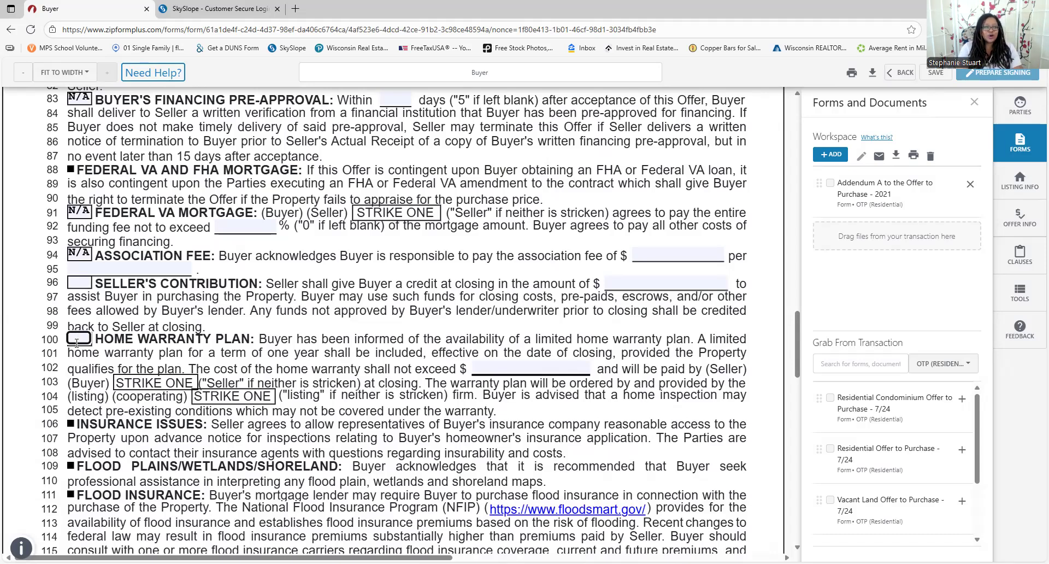
pyautogui.write('a')
pyautogui.press('BackSpace')
pyautogui.press('BackSpace')
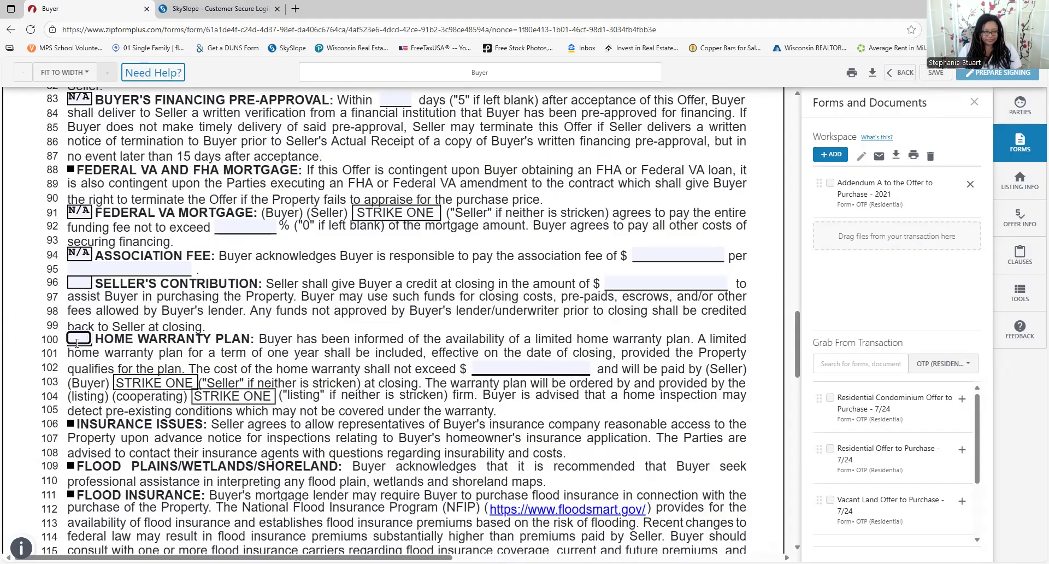
pyautogui.scroll(-4, 200, 382)
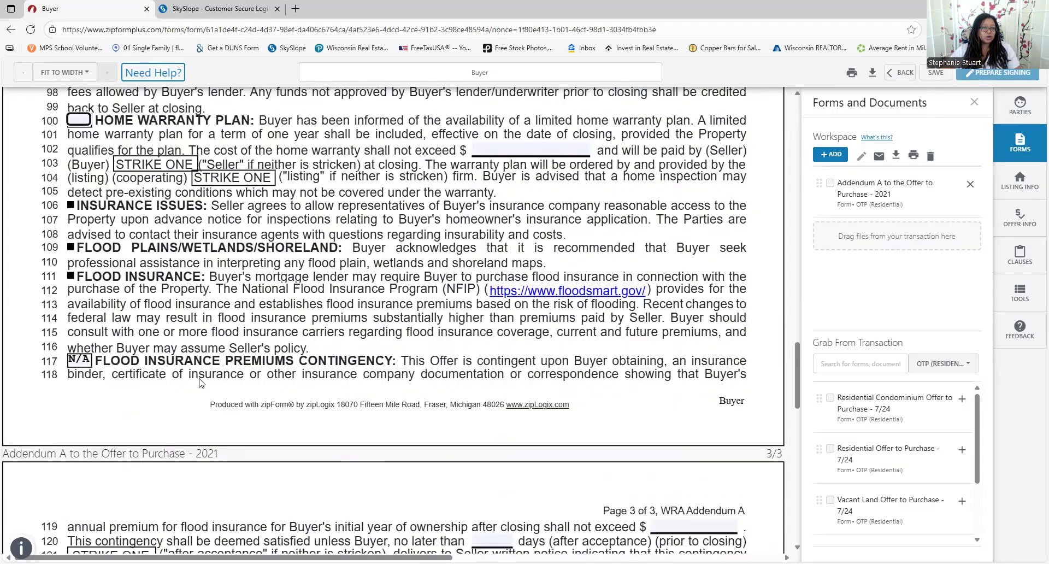
pyautogui.scroll(-2, 200, 382)
pyautogui.scroll(1, 143, 198)
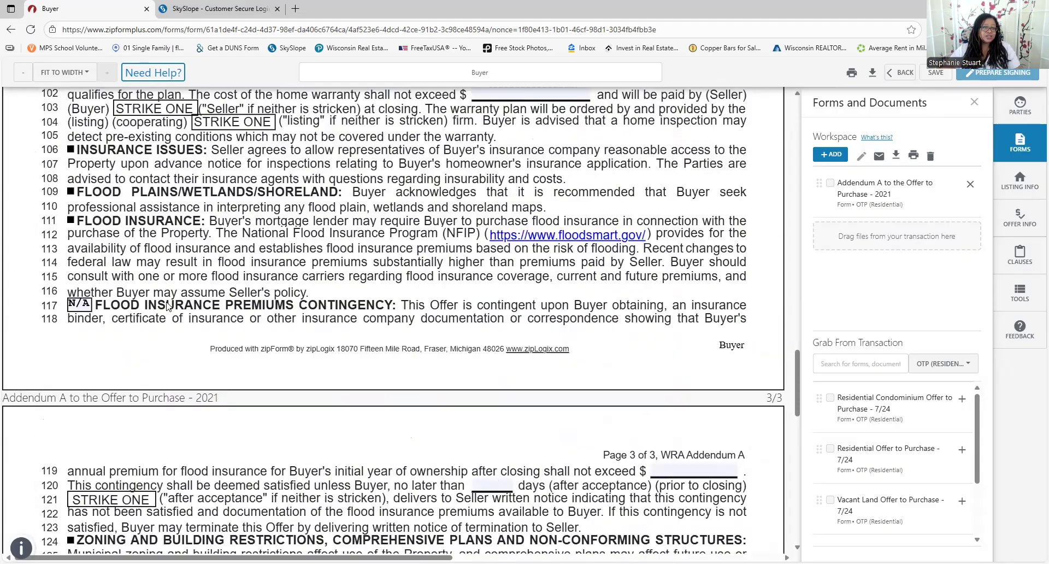
pyautogui.scroll(-4, 229, 308)
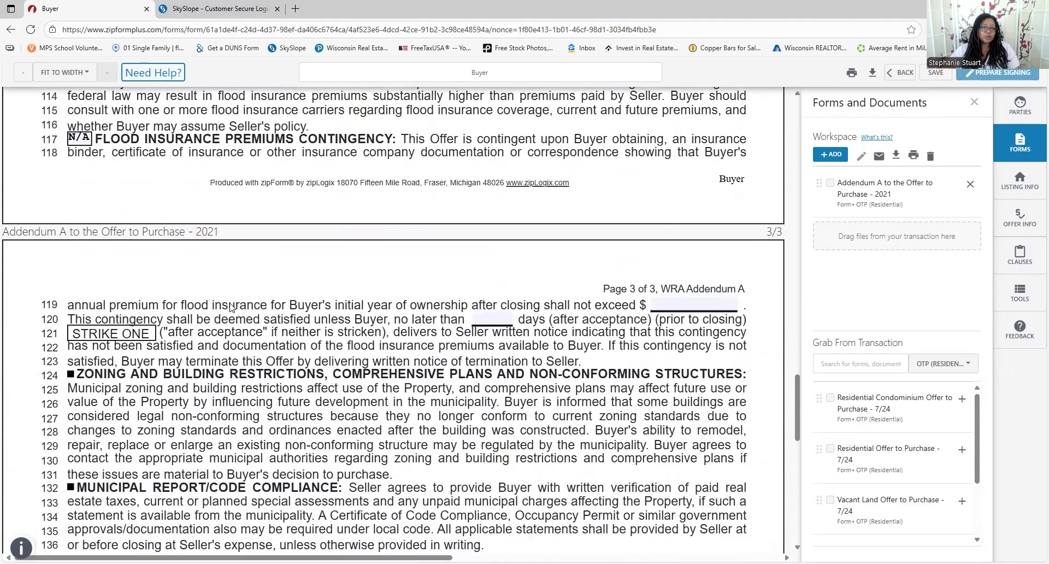
pyautogui.scroll(-5, 276, 268)
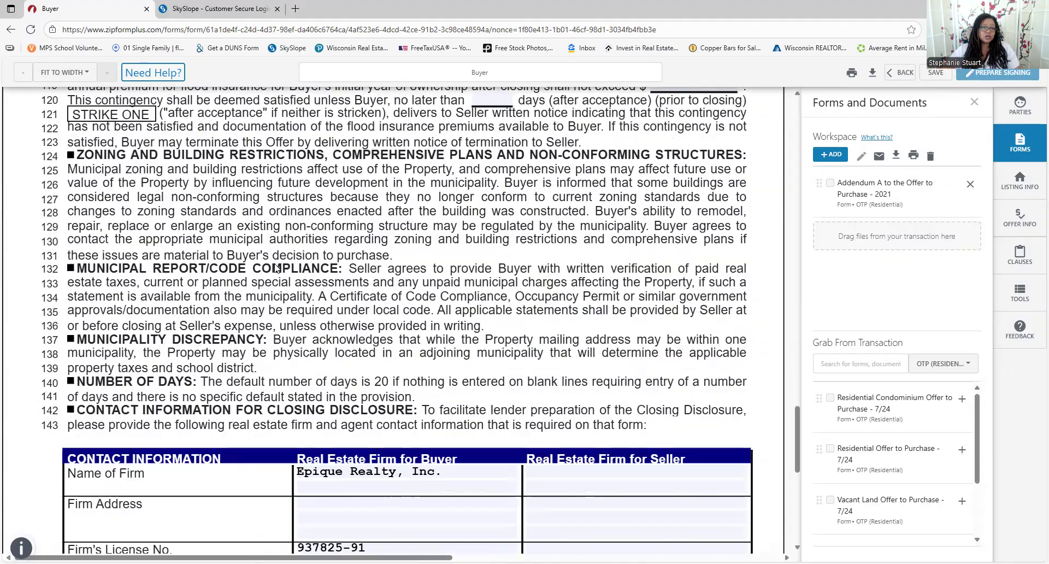
pyautogui.scroll(-3, 289, 257)
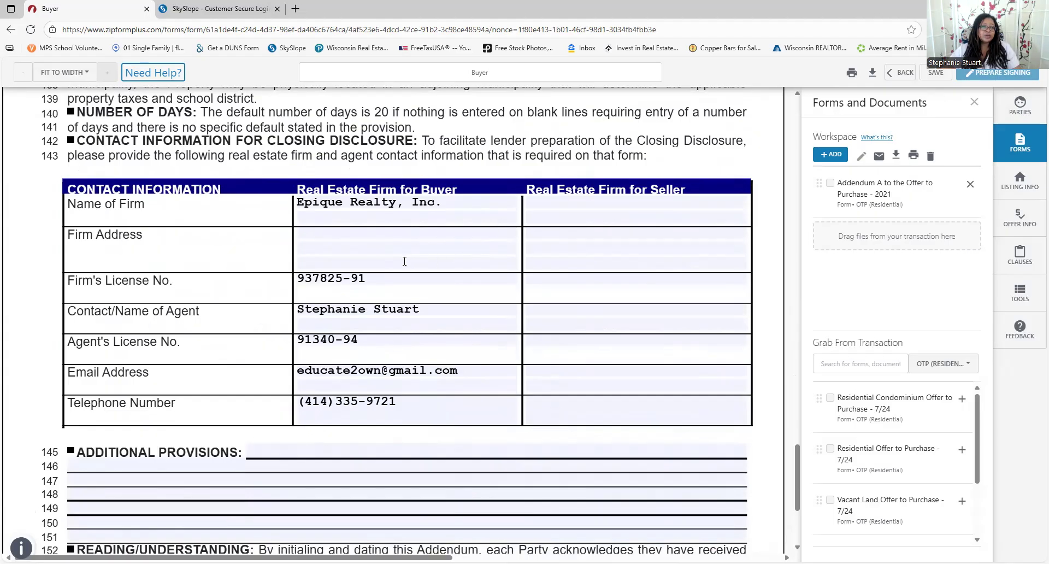
pyautogui.click(324, 237)
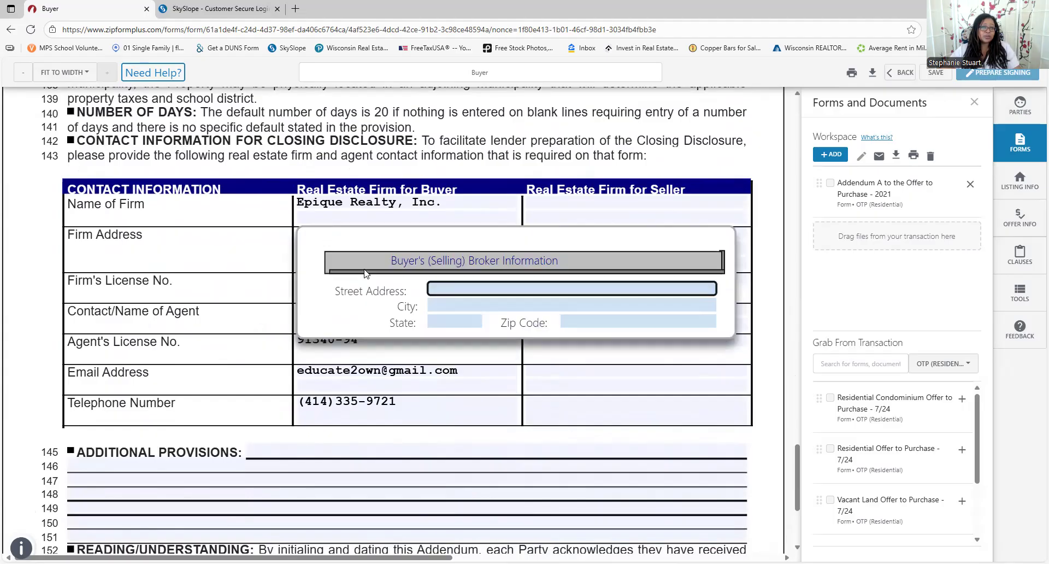
pyautogui.click(251, 261)
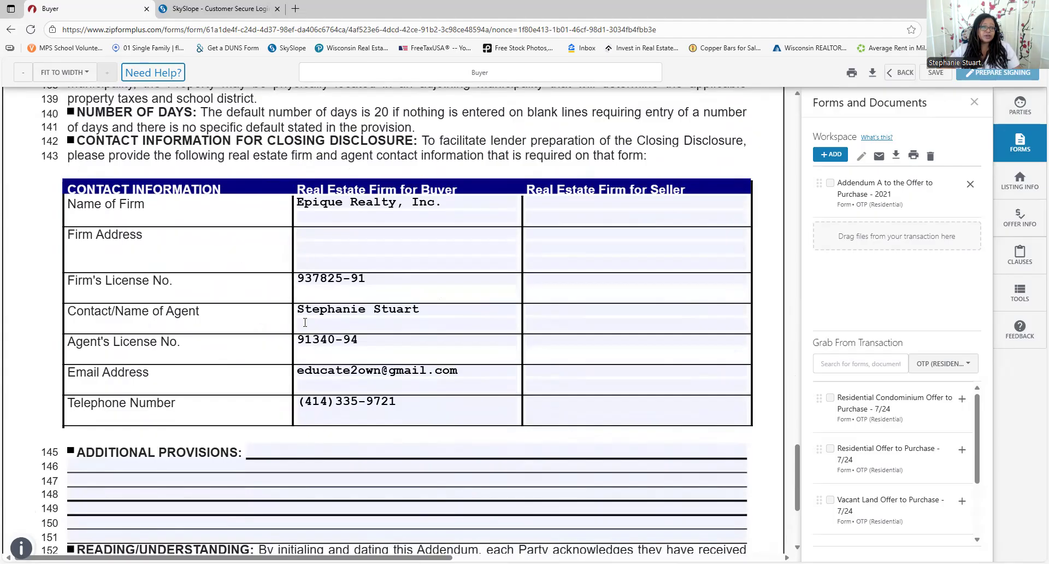
pyautogui.scroll(-4, 305, 323)
pyautogui.scroll(4, 597, 265)
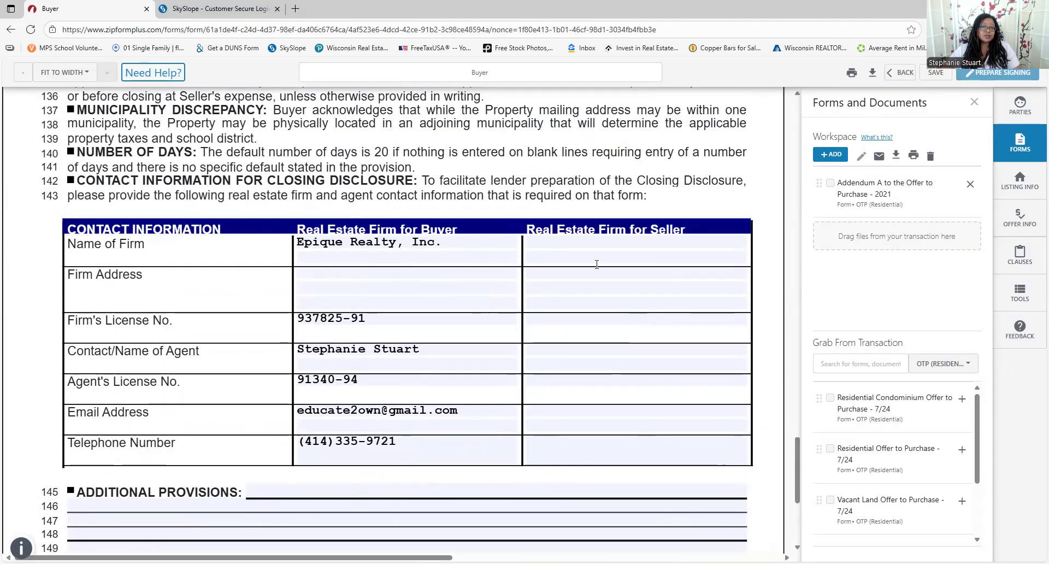
pyautogui.scroll(1, 596, 264)
pyautogui.scroll(-5, 560, 396)
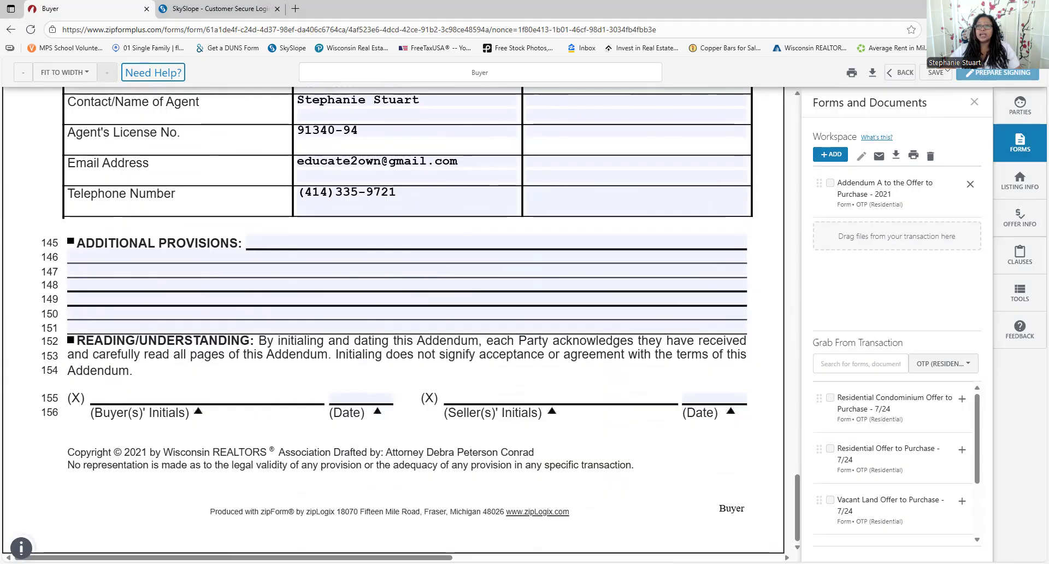
# Return to the document list and open the Residential Offer to Purchase - 7/24 form
pyautogui.click(895, 73)
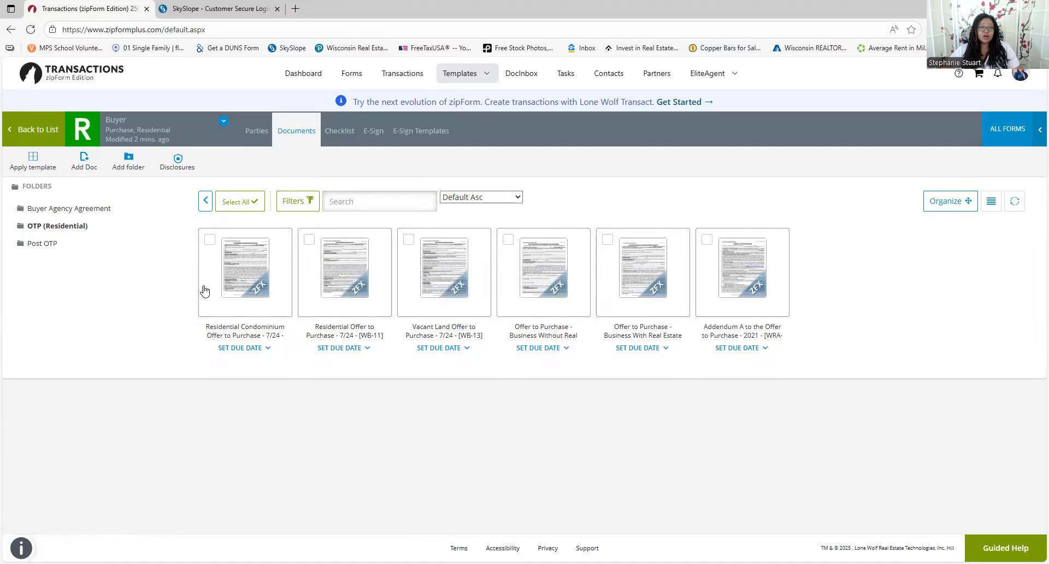
pyautogui.click(338, 277)
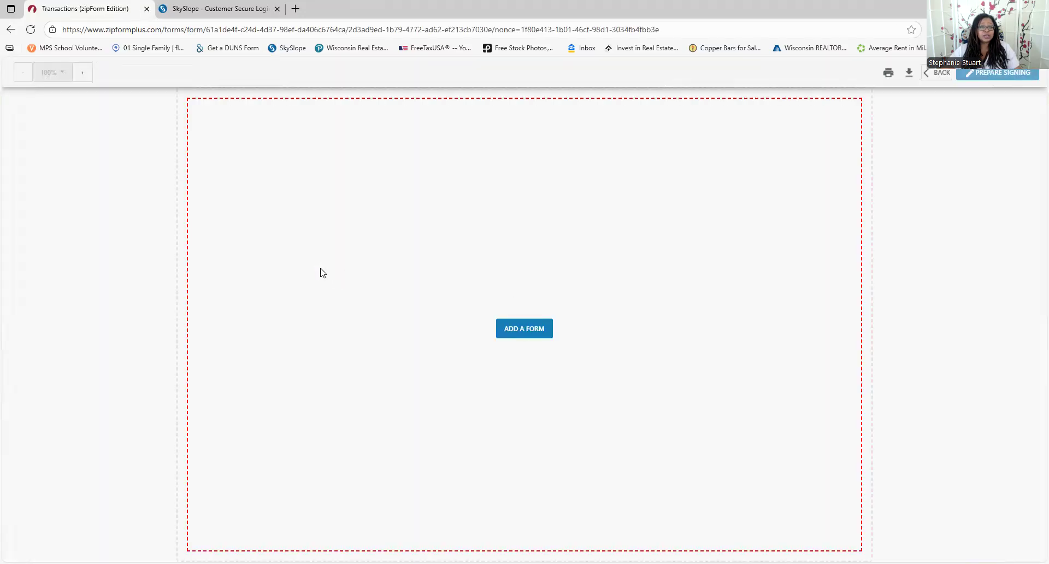
# In a new workspace, set the WB-11 line 1 drafting date to September 18, 2025
pyautogui.click(436, 328)
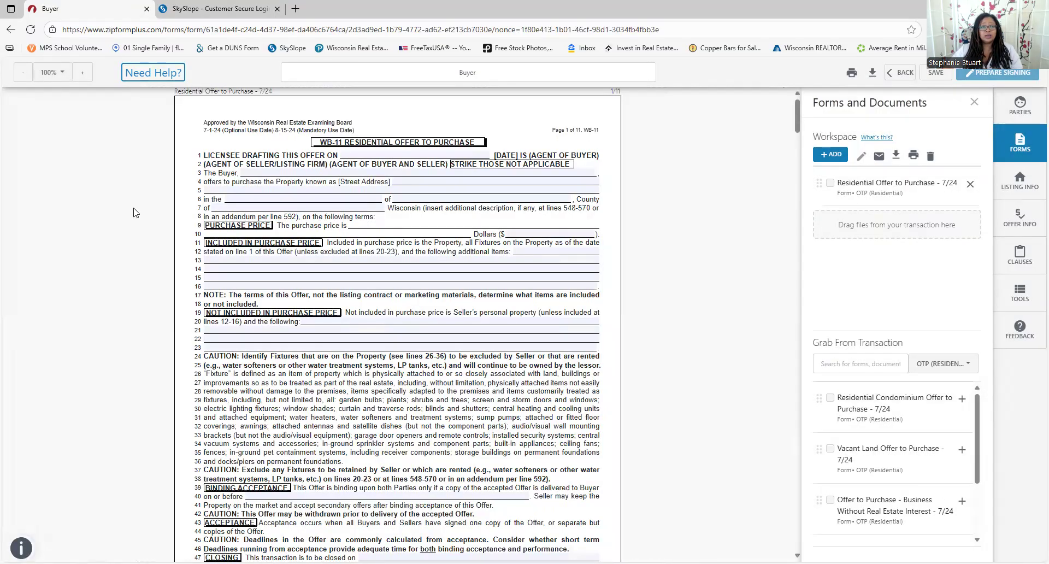
pyautogui.click(359, 203)
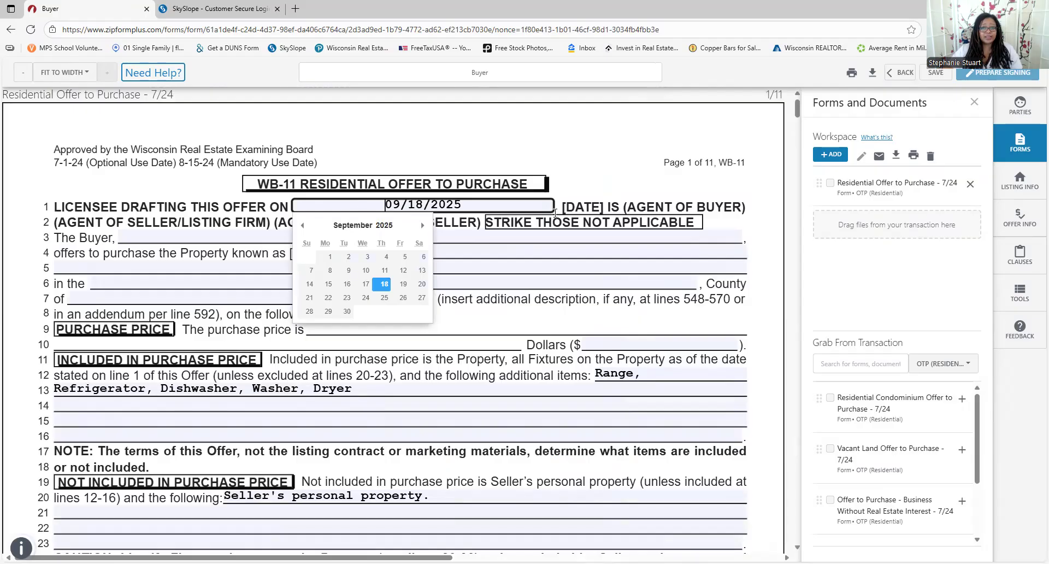
pyautogui.click(525, 229)
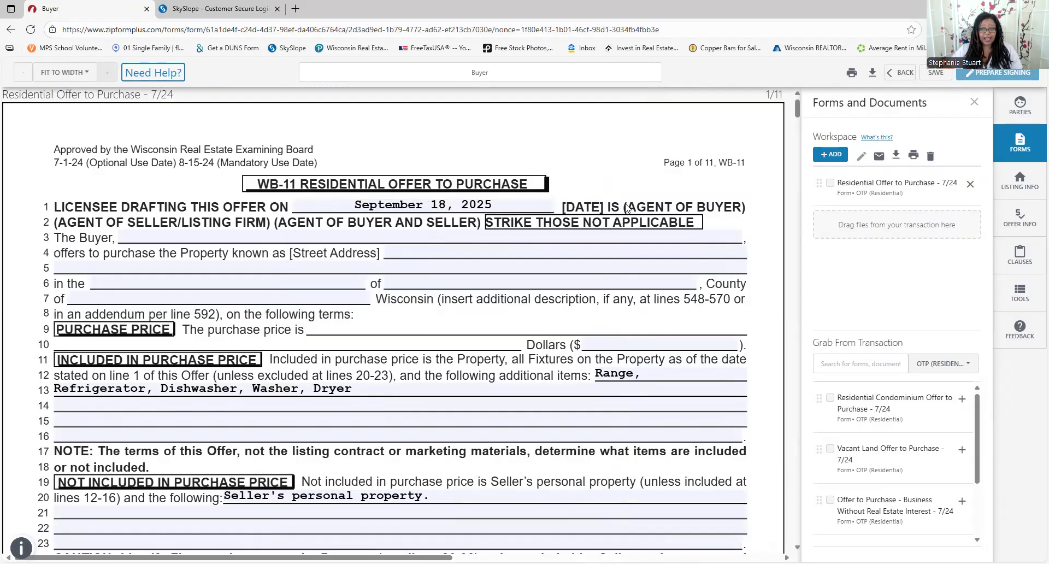
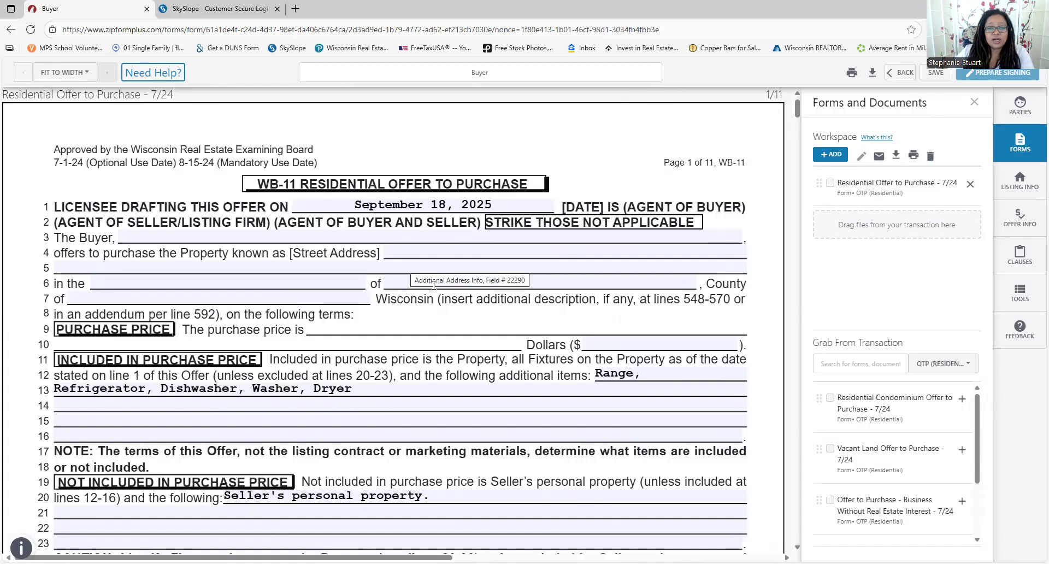
# Review the purchase price, line 13 included items, and earnest-money delivery days fields
pyautogui.click(613, 345)
pyautogui.scroll(-1, 606, 347)
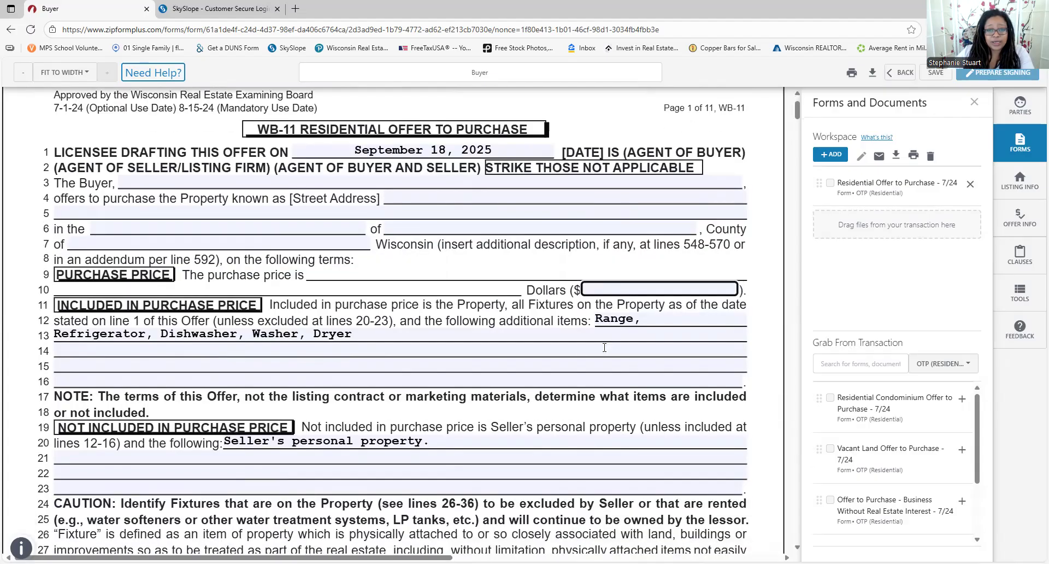
pyautogui.click(619, 330)
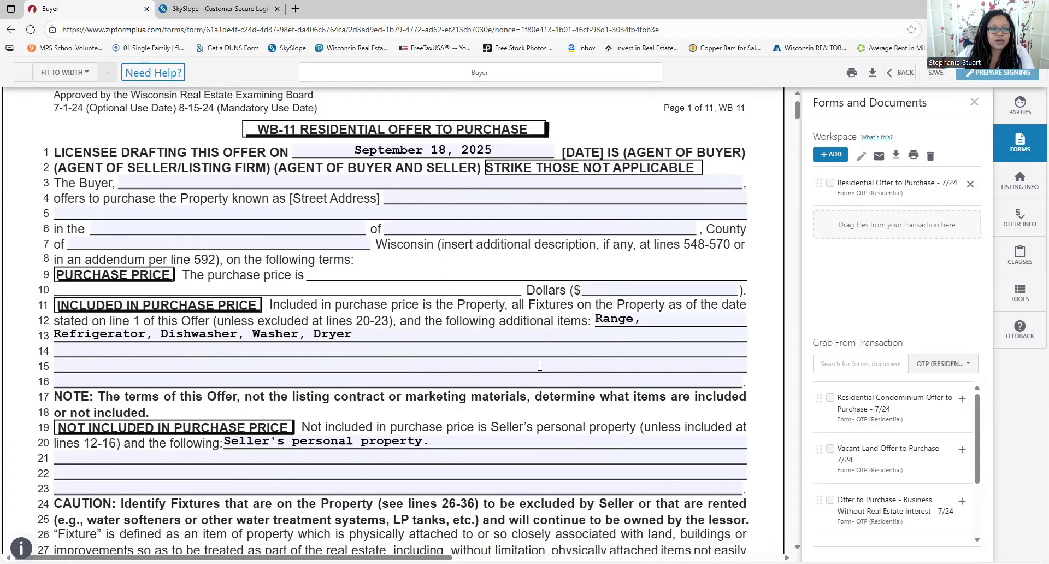
pyautogui.scroll(-3, 357, 298)
pyautogui.scroll(-2, 395, 268)
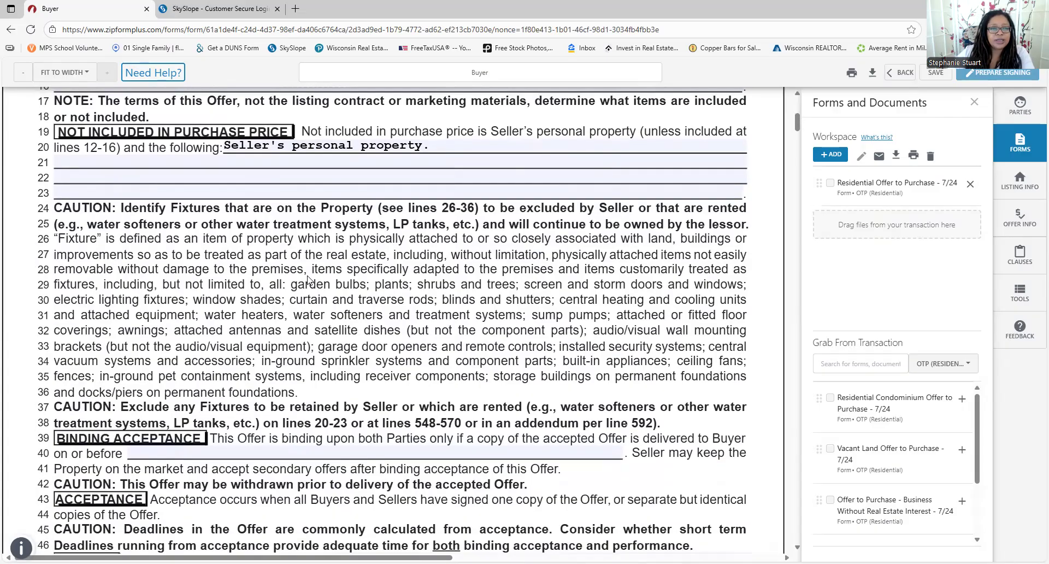
pyautogui.scroll(-3, 309, 280)
pyautogui.scroll(-3, 360, 204)
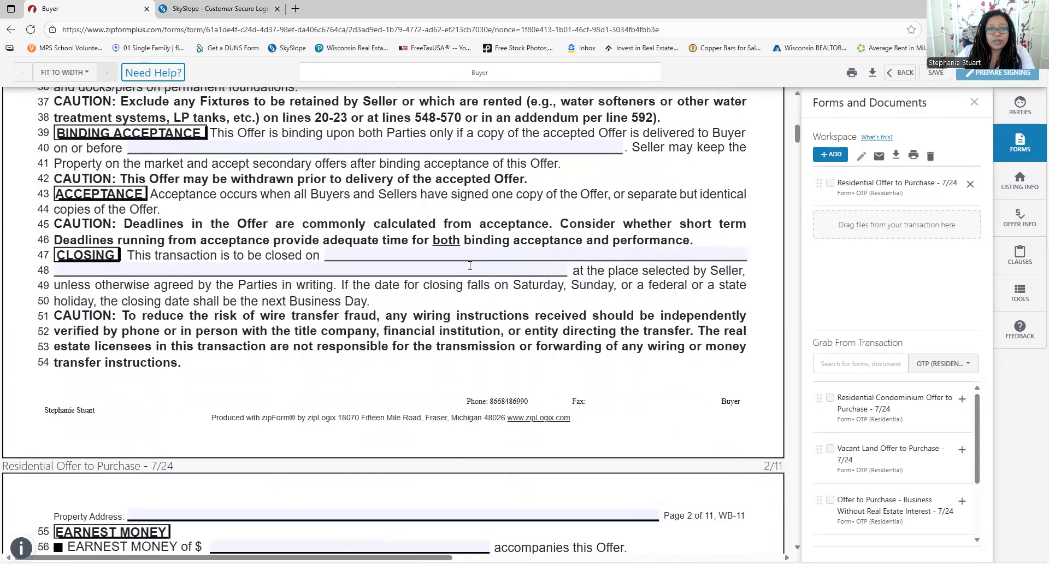
pyautogui.scroll(-4, 590, 275)
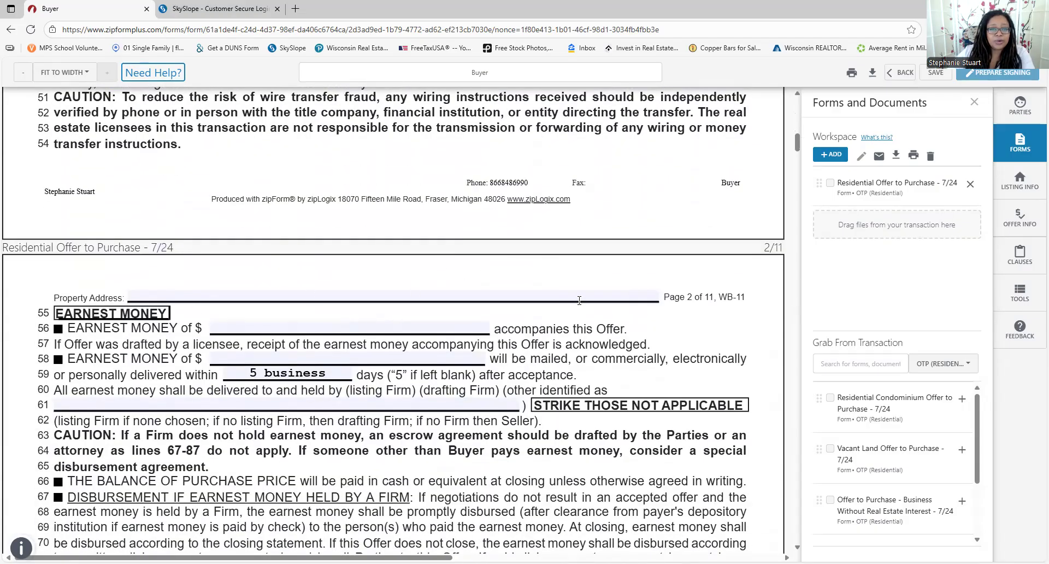
pyautogui.scroll(-2, 221, 261)
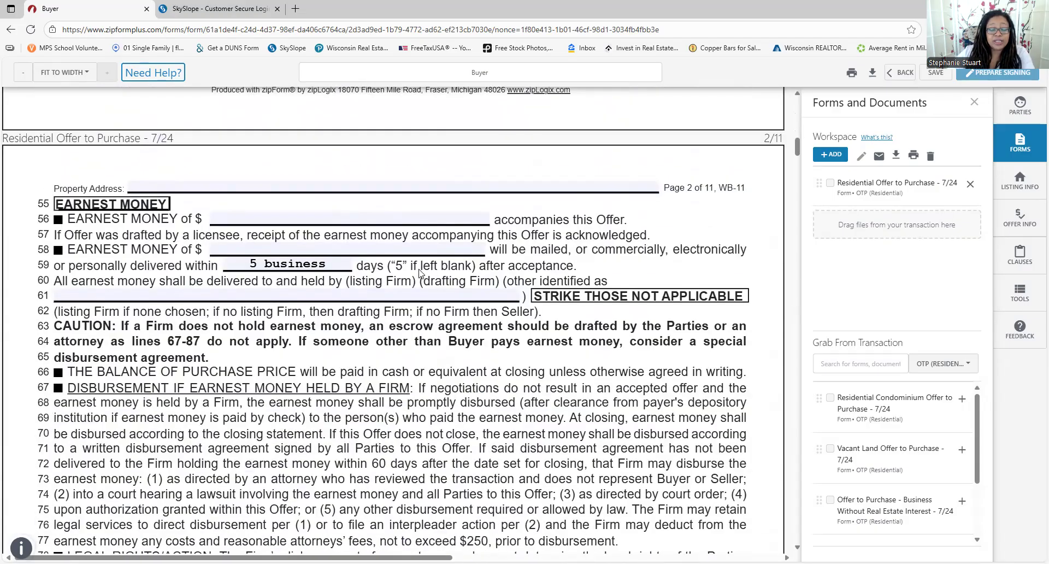
pyautogui.click(256, 266)
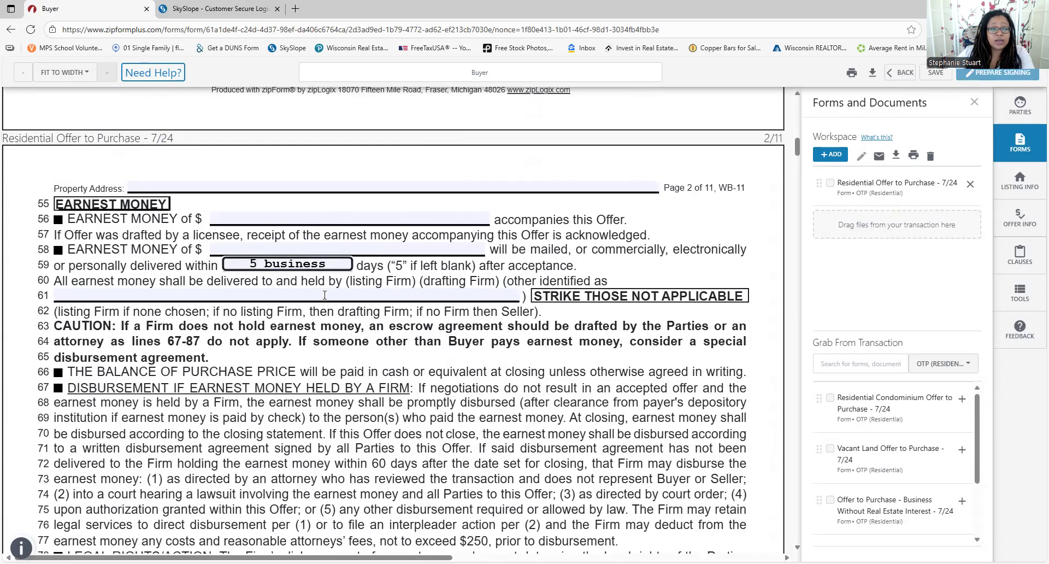
pyautogui.scroll(-2, 276, 285)
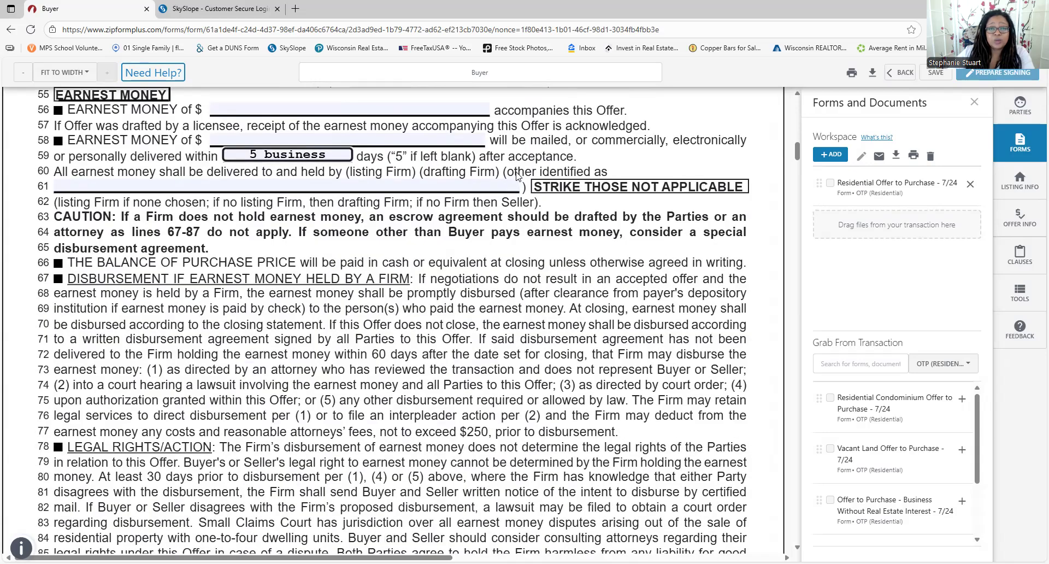
pyautogui.click(307, 259)
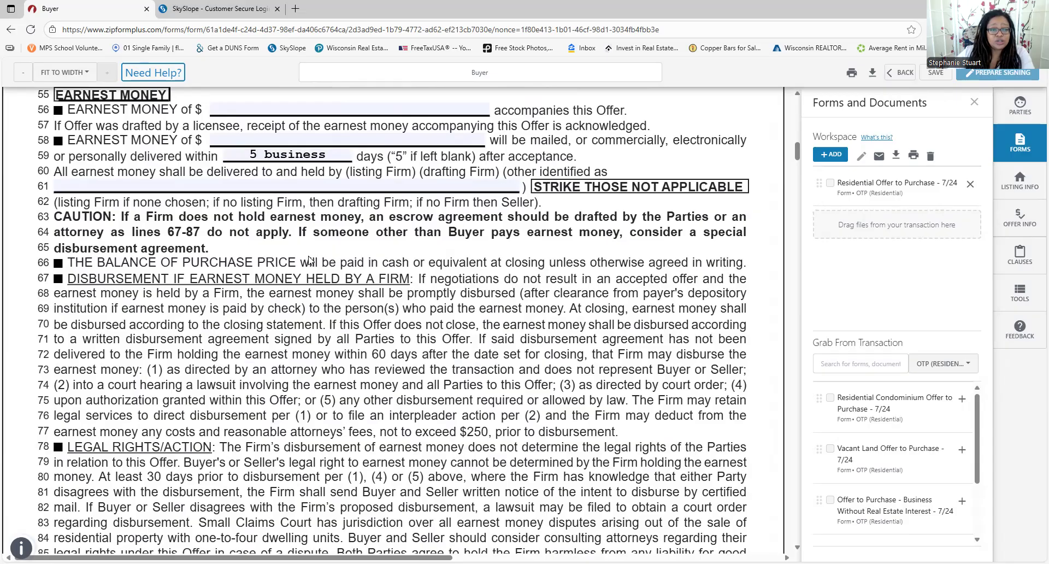
# Shorten the line 206 inspection contingency deadline from 14 to 10 days
pyautogui.scroll(-1, 307, 258)
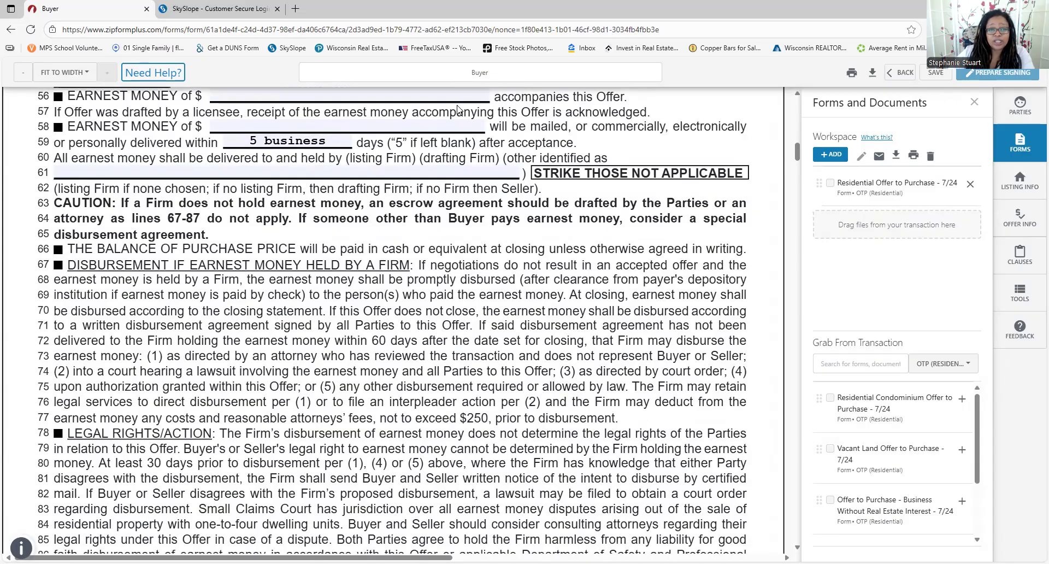
pyautogui.scroll(-7, 421, 112)
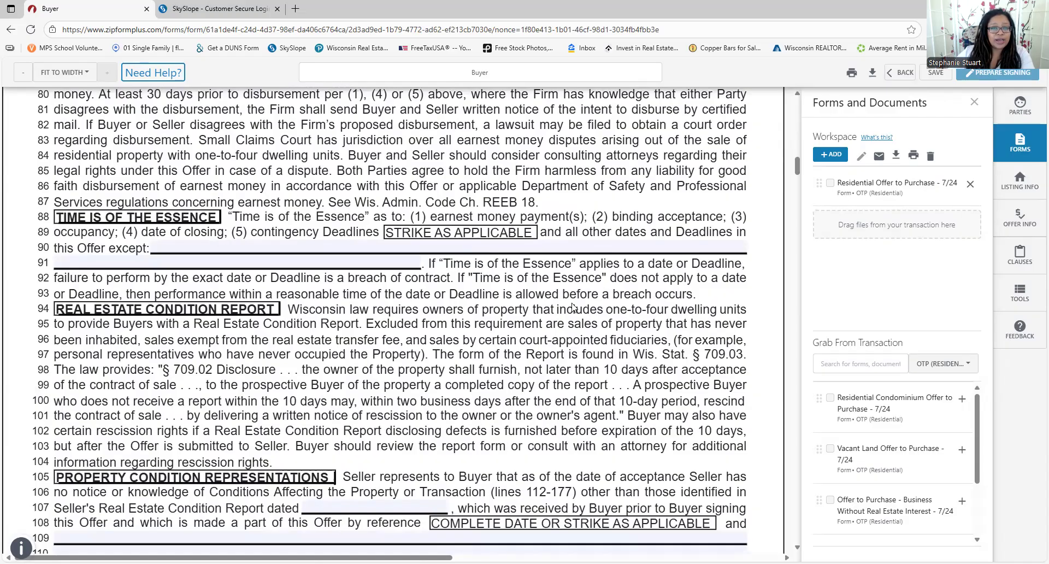
pyautogui.scroll(-1, 404, 328)
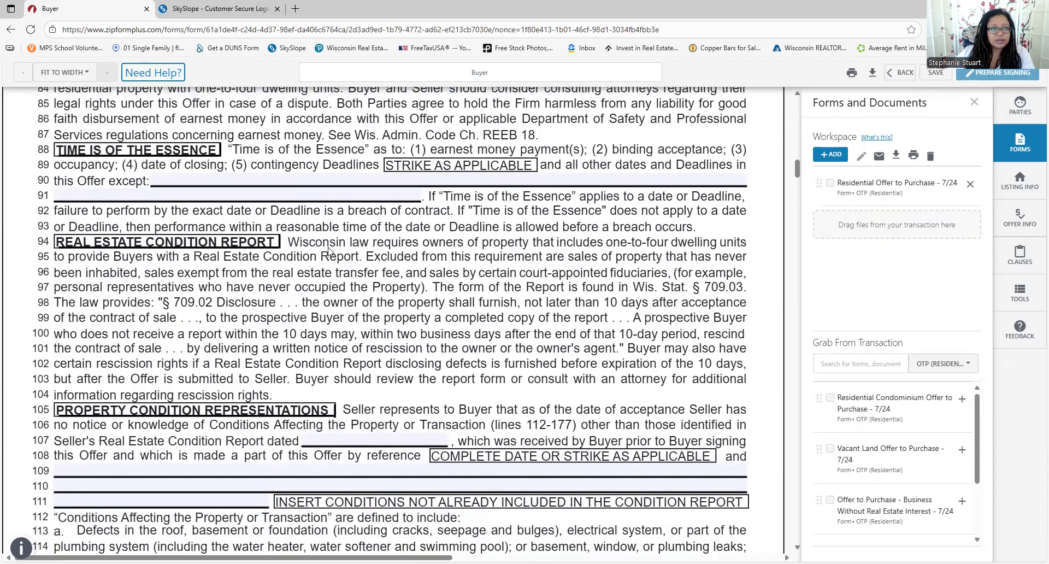
pyautogui.scroll(-3, 321, 147)
pyautogui.scroll(2, 432, 208)
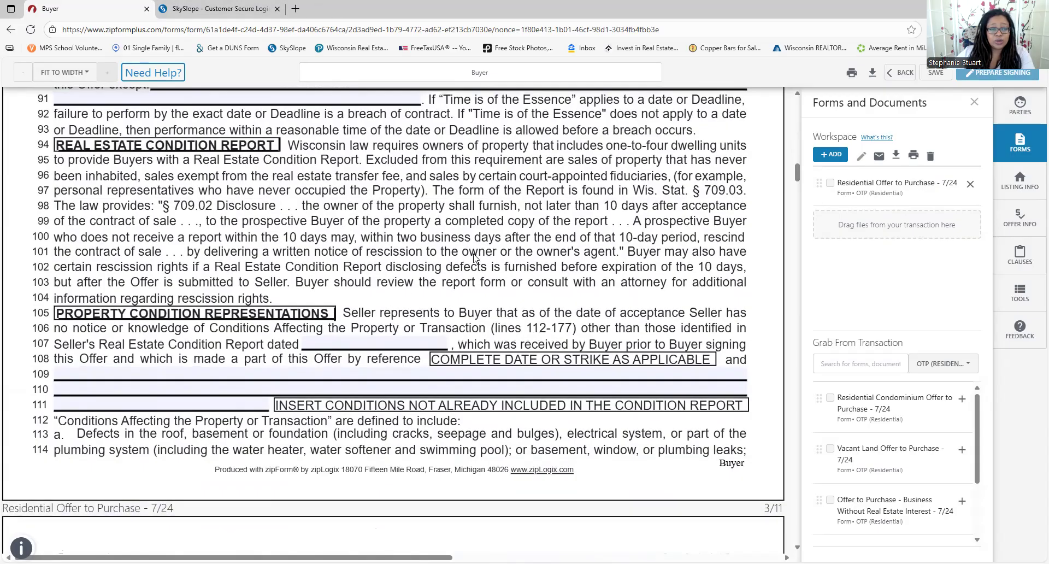
pyautogui.scroll(-8, 434, 354)
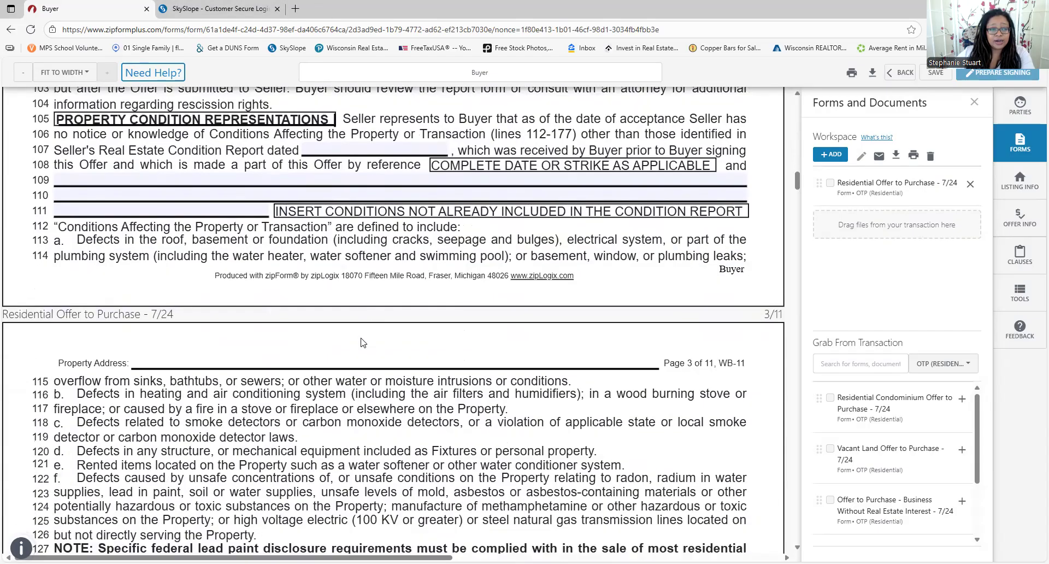
pyautogui.scroll(-10, 358, 341)
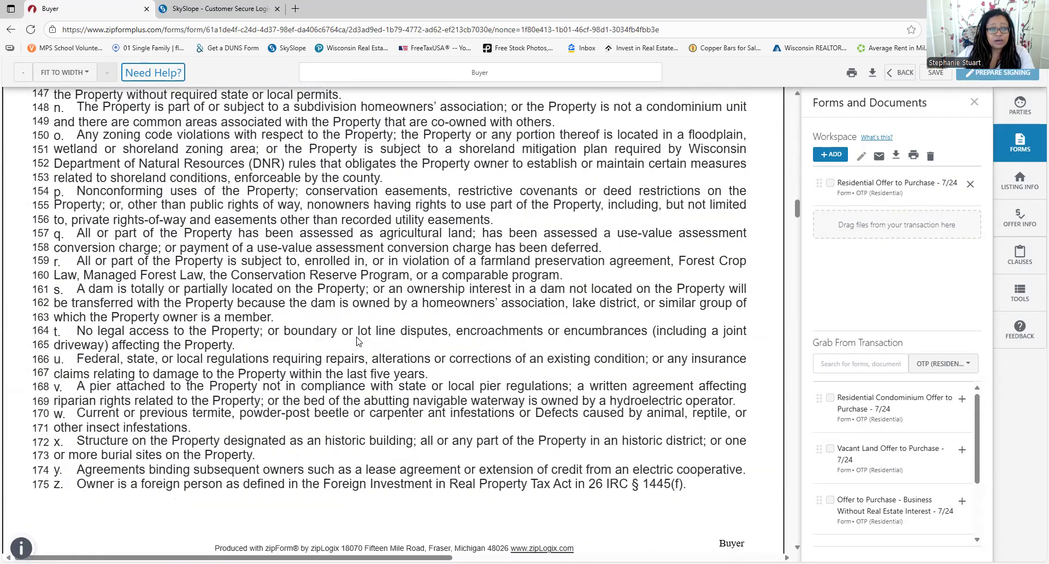
pyautogui.scroll(6, 283, 320)
pyautogui.scroll(5, 111, 241)
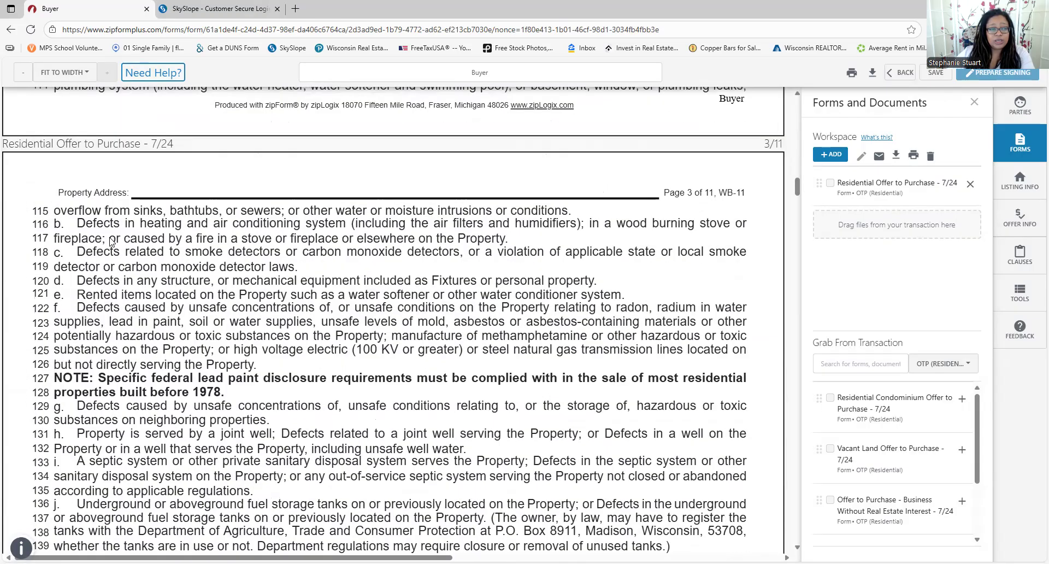
pyautogui.scroll(8, 108, 238)
pyautogui.scroll(-5, 108, 237)
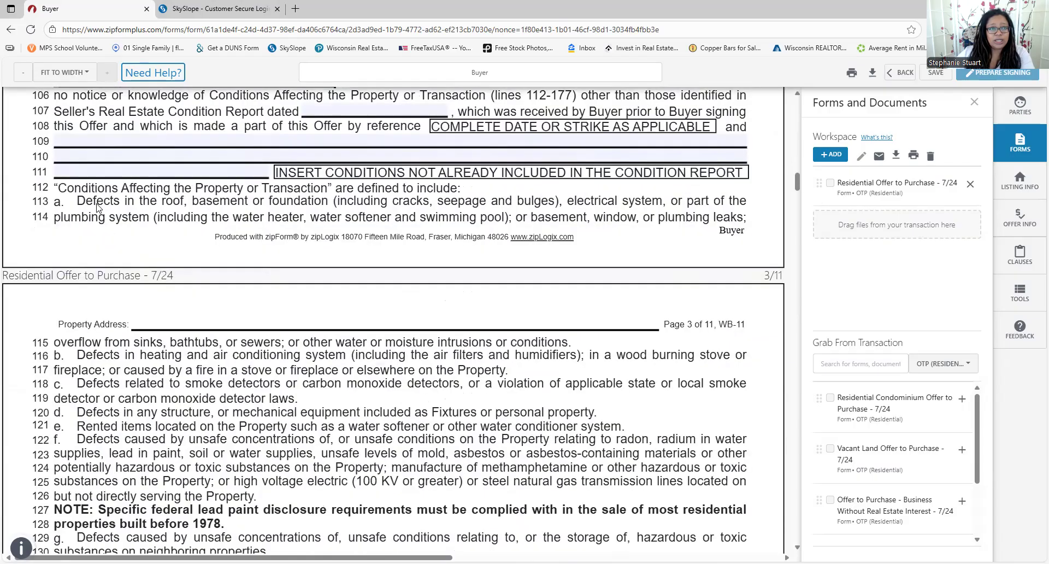
pyautogui.scroll(-2, 113, 160)
pyautogui.scroll(2, 110, 160)
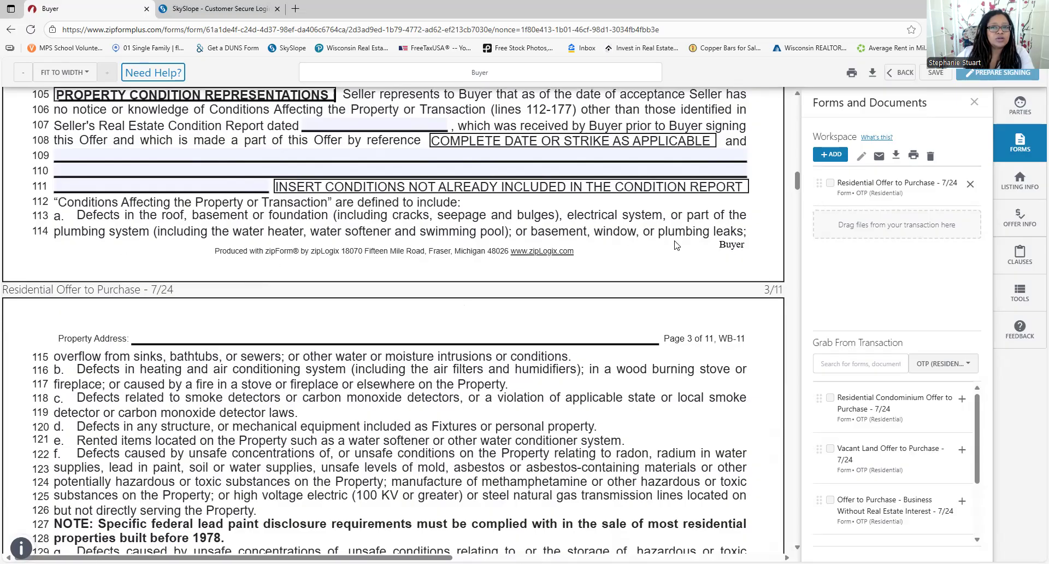
pyautogui.scroll(-4, 220, 201)
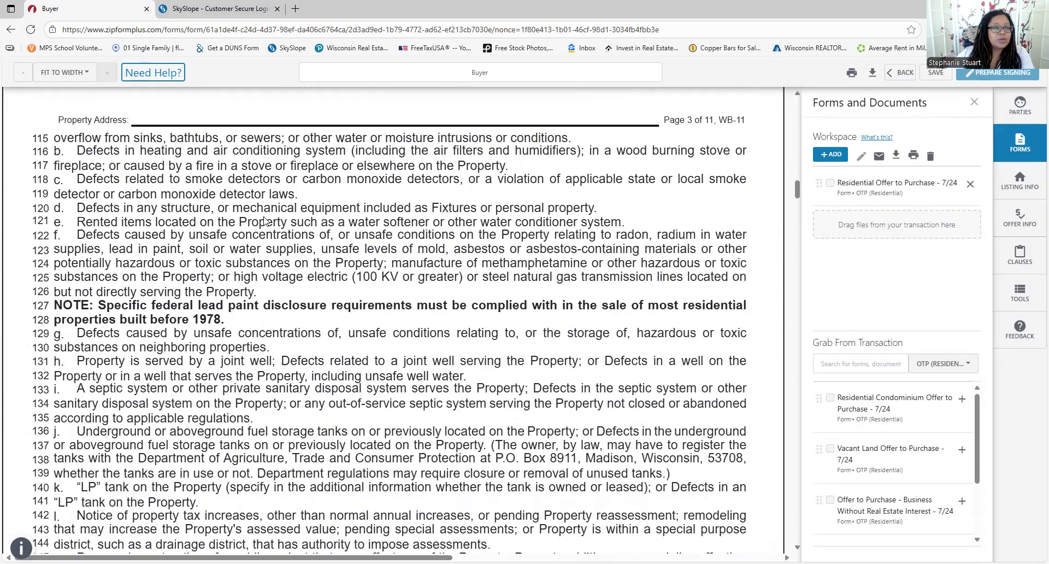
pyautogui.scroll(-2, 209, 218)
pyautogui.scroll(-2, 200, 178)
pyautogui.scroll(-3, 200, 177)
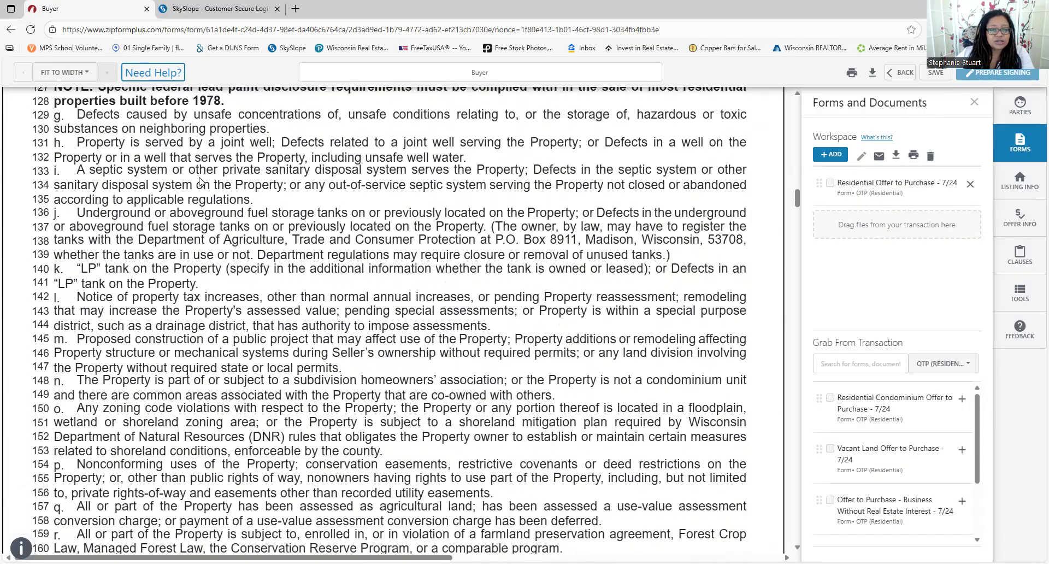
pyautogui.scroll(-10, 200, 183)
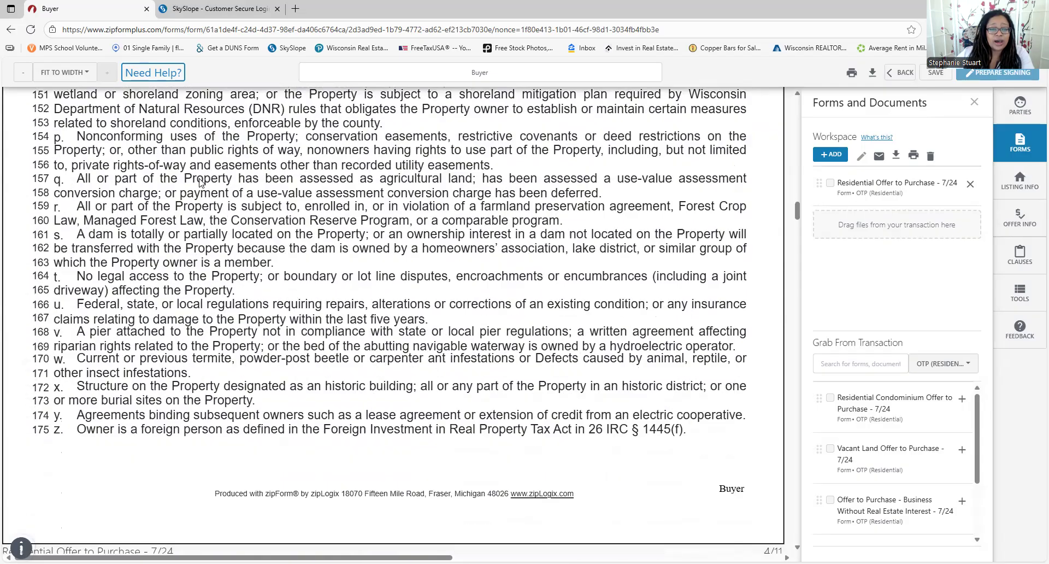
pyautogui.scroll(-4, 200, 183)
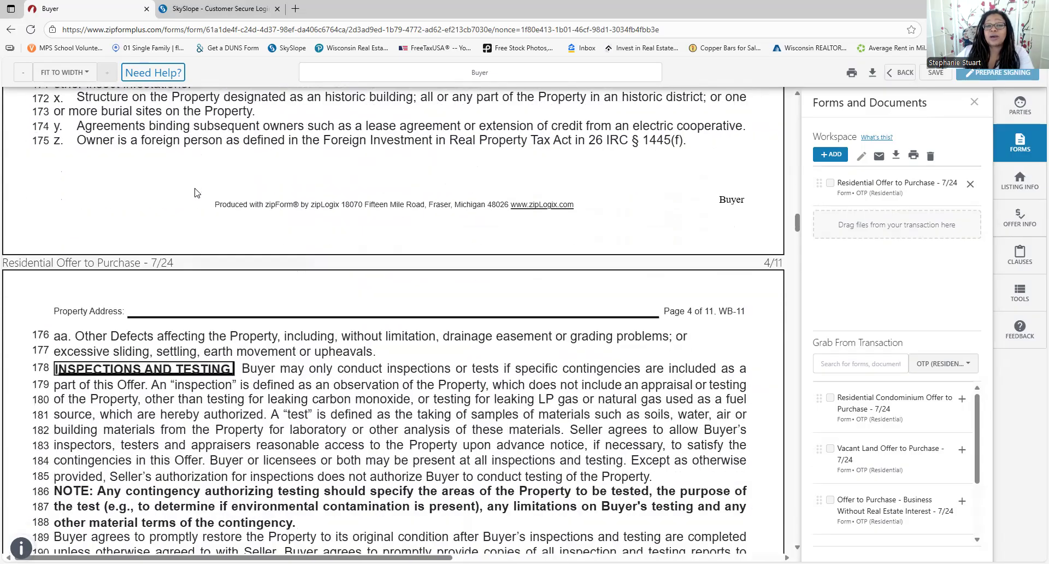
pyautogui.scroll(-1, 203, 183)
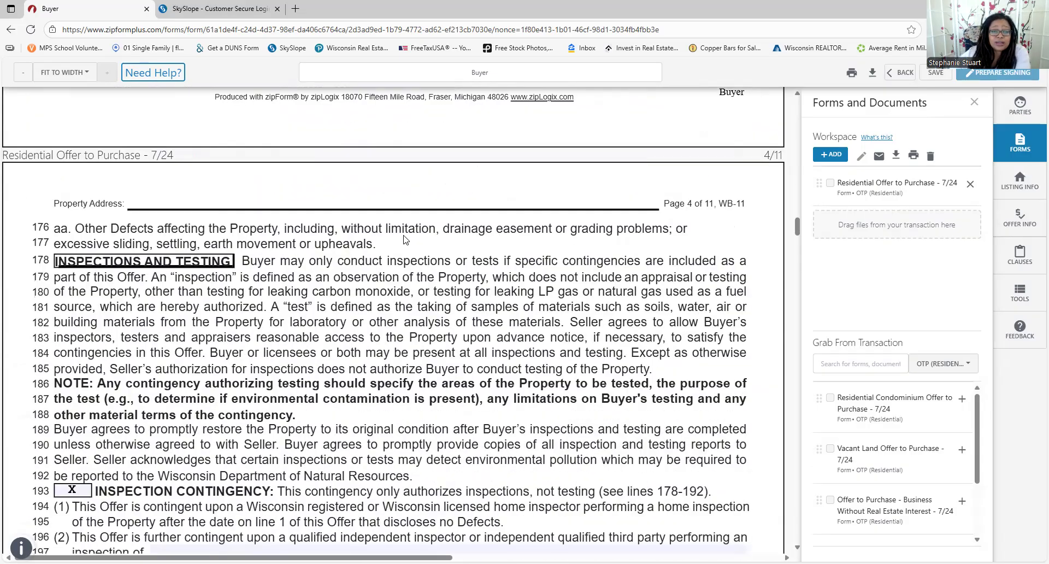
pyautogui.scroll(-1, 405, 241)
pyautogui.scroll(-4, 367, 298)
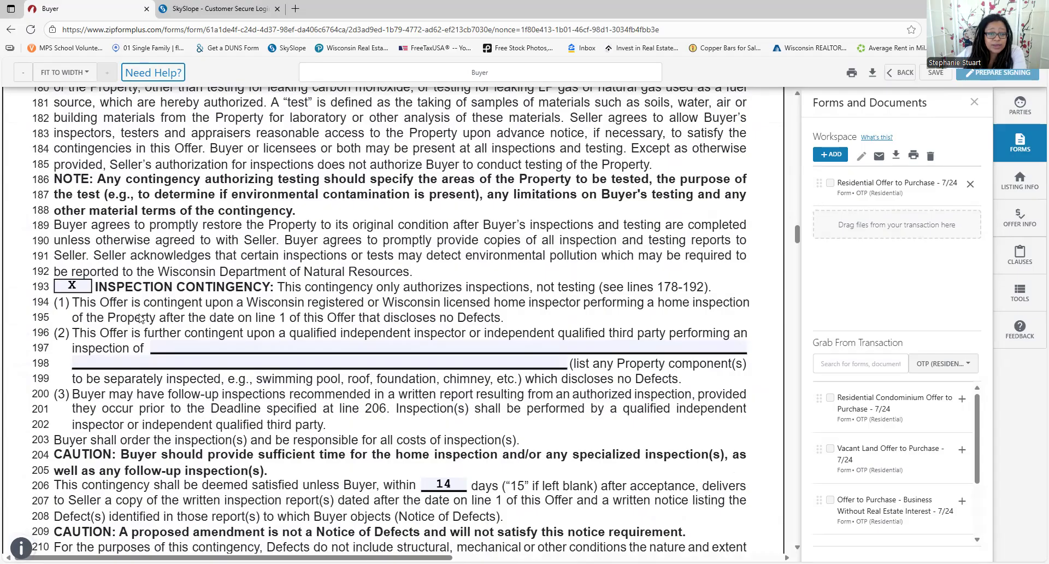
pyautogui.scroll(-3, 103, 302)
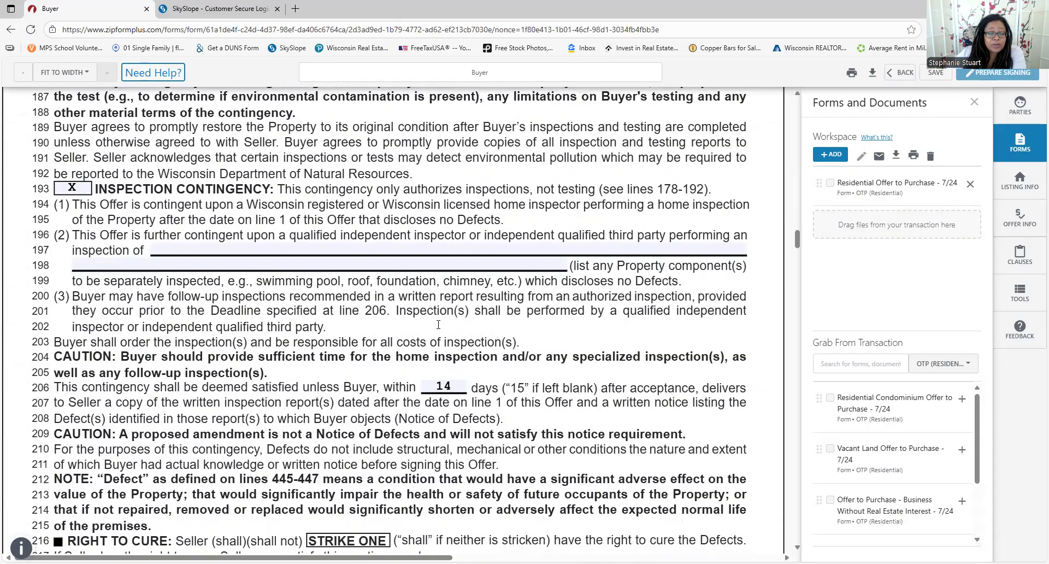
pyautogui.scroll(-1, 338, 339)
pyautogui.click(458, 319)
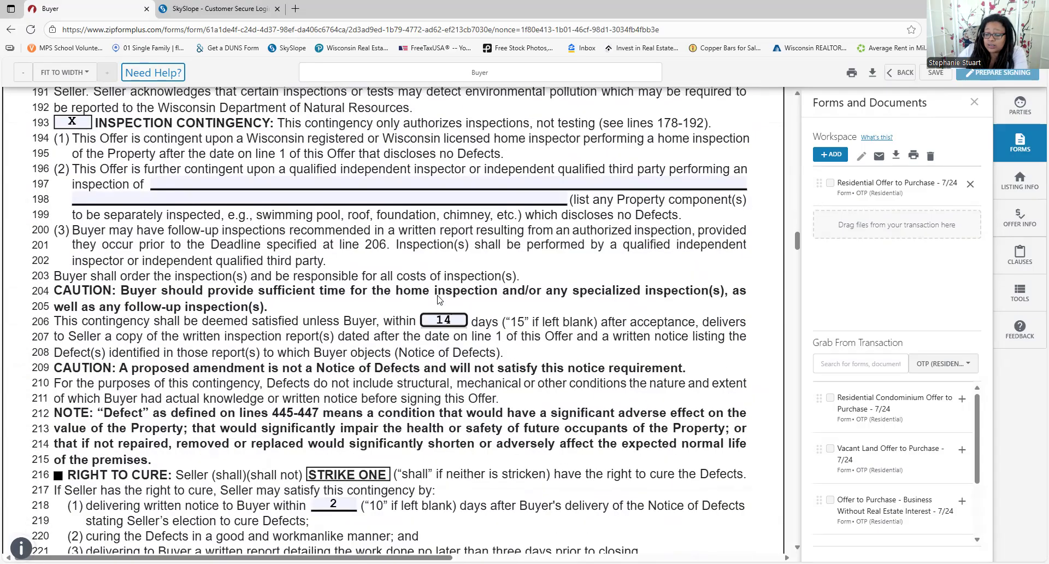
pyautogui.press('BackSpace')
pyautogui.write('0')
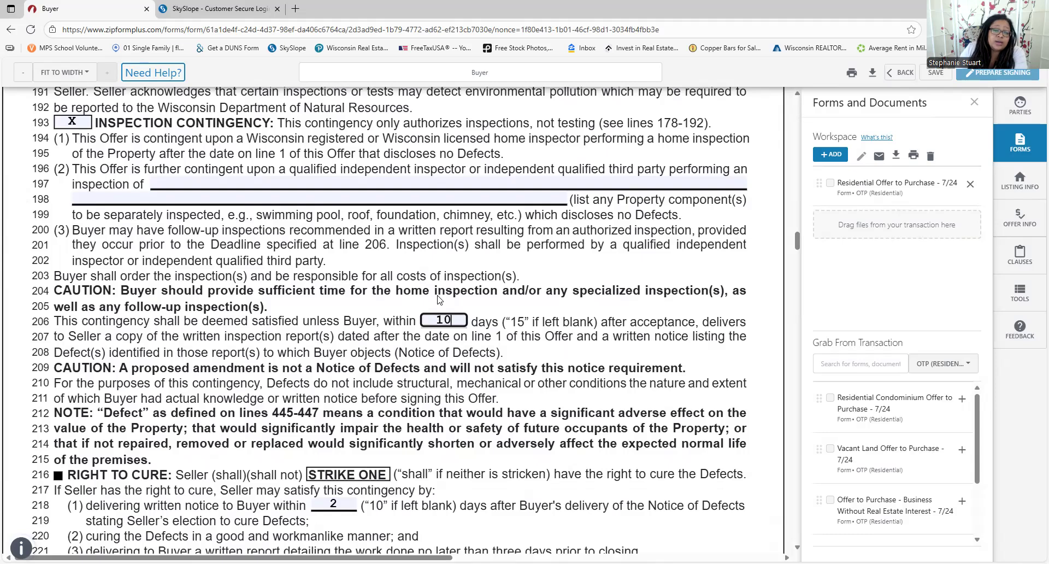
pyautogui.click(437, 299)
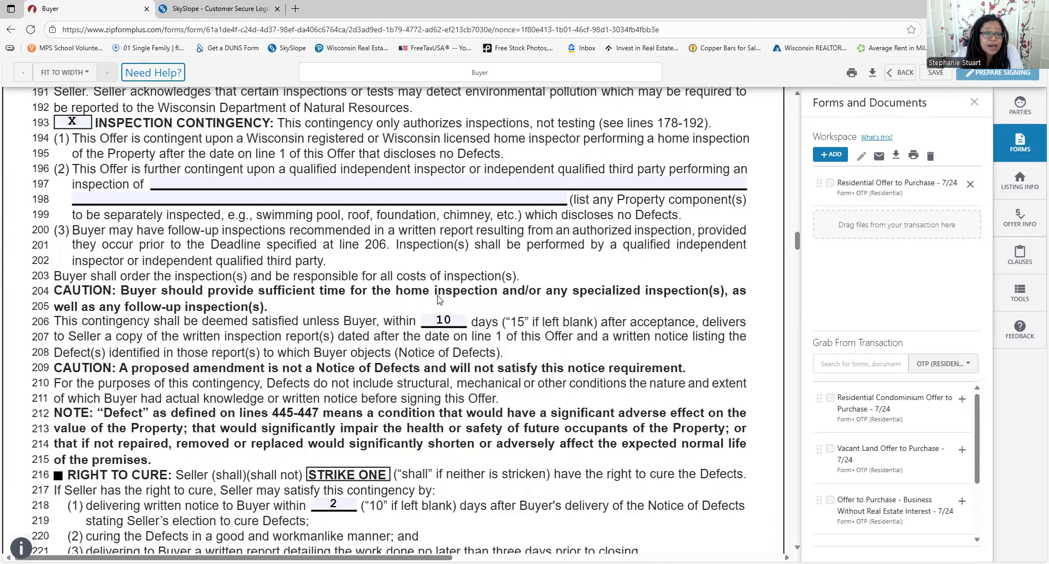
pyautogui.click(462, 320)
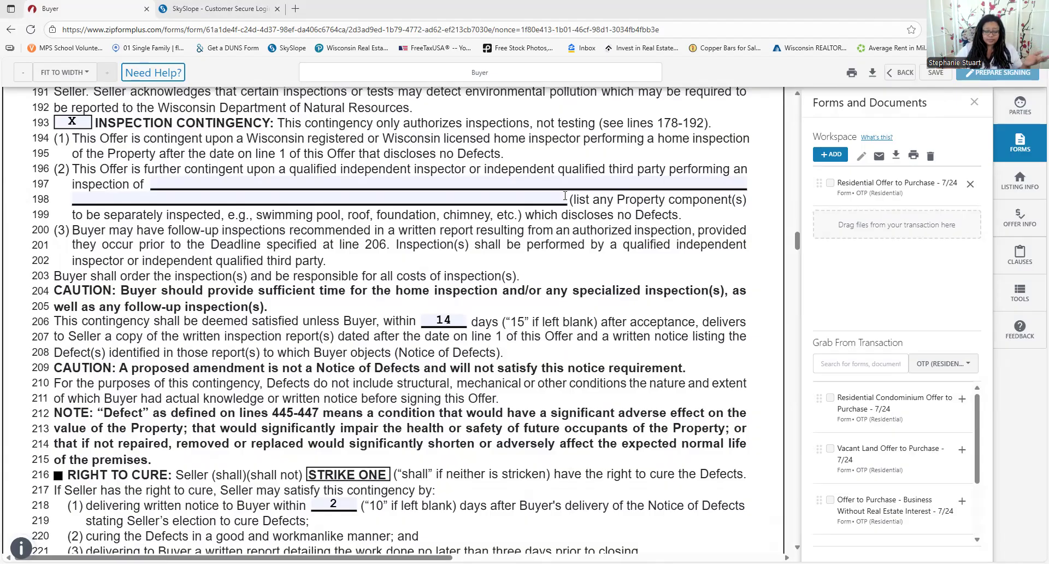
# Scroll to page 5's Financing Commitment Contingency showing 30-year, 8.000% fixed-rate terms
pyautogui.scroll(-6, 377, 214)
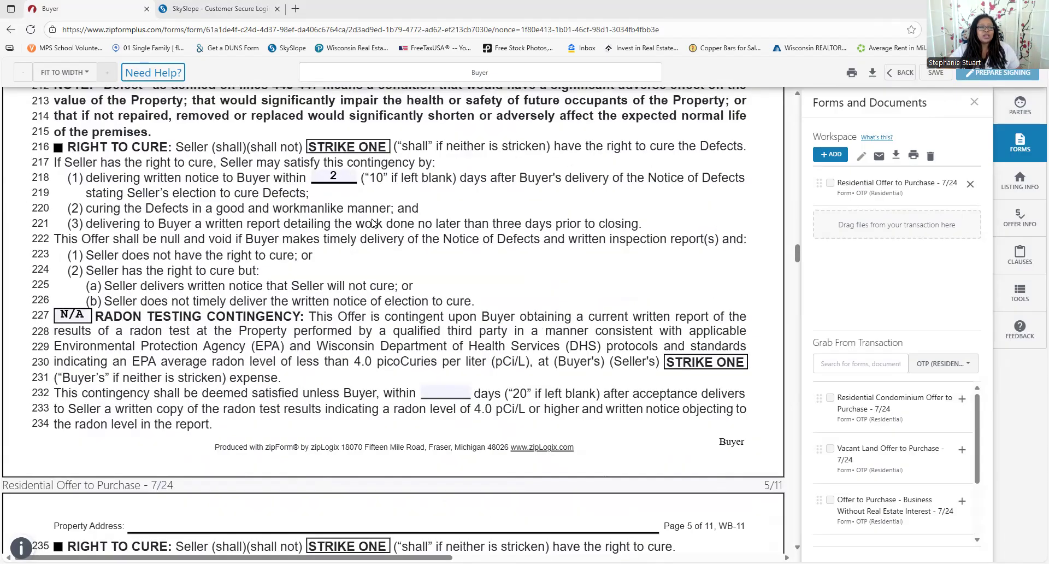
pyautogui.scroll(-2, 322, 226)
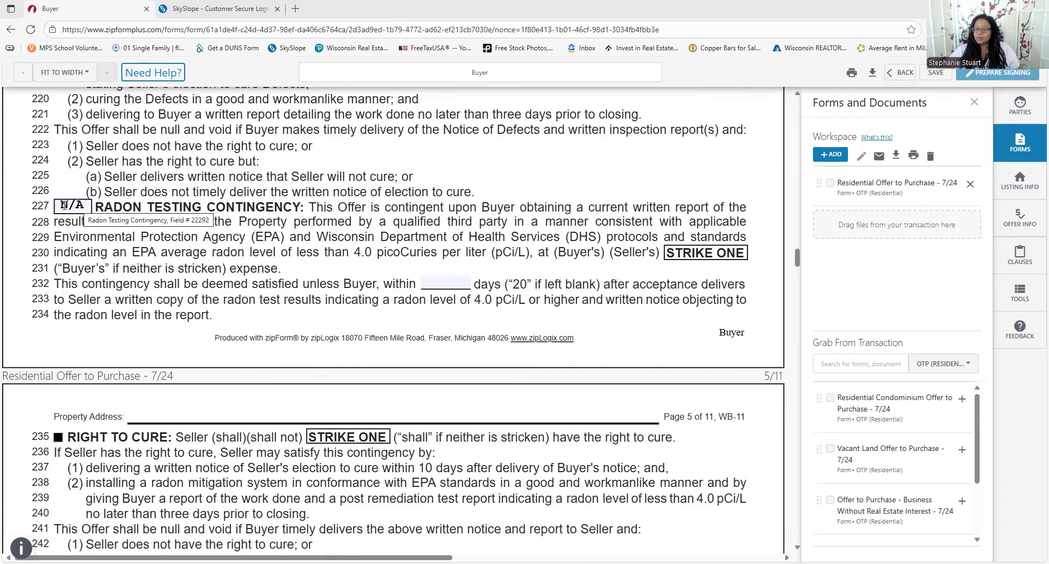
pyautogui.scroll(3, 113, 214)
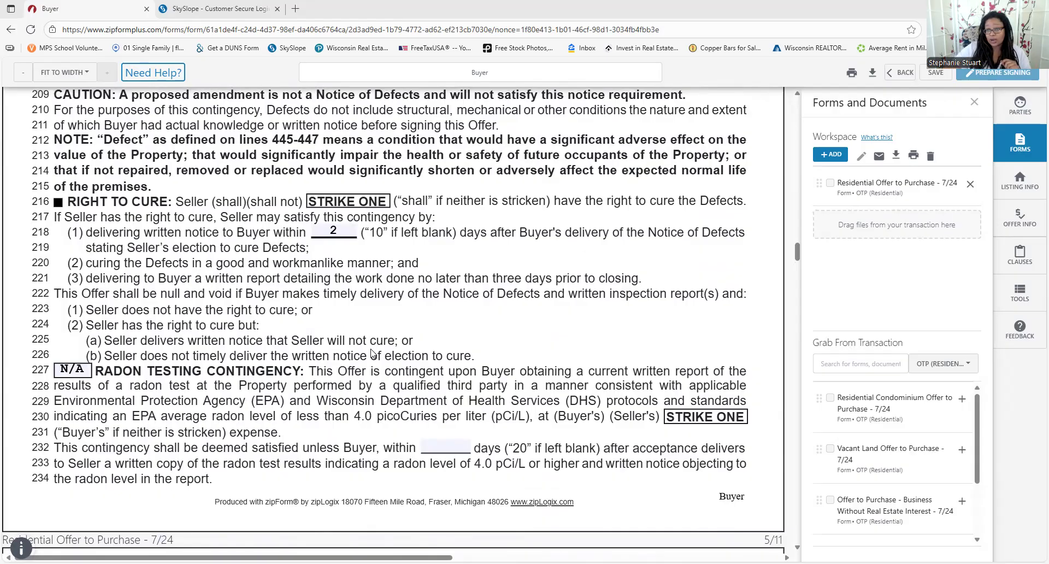
pyautogui.scroll(-5, 371, 350)
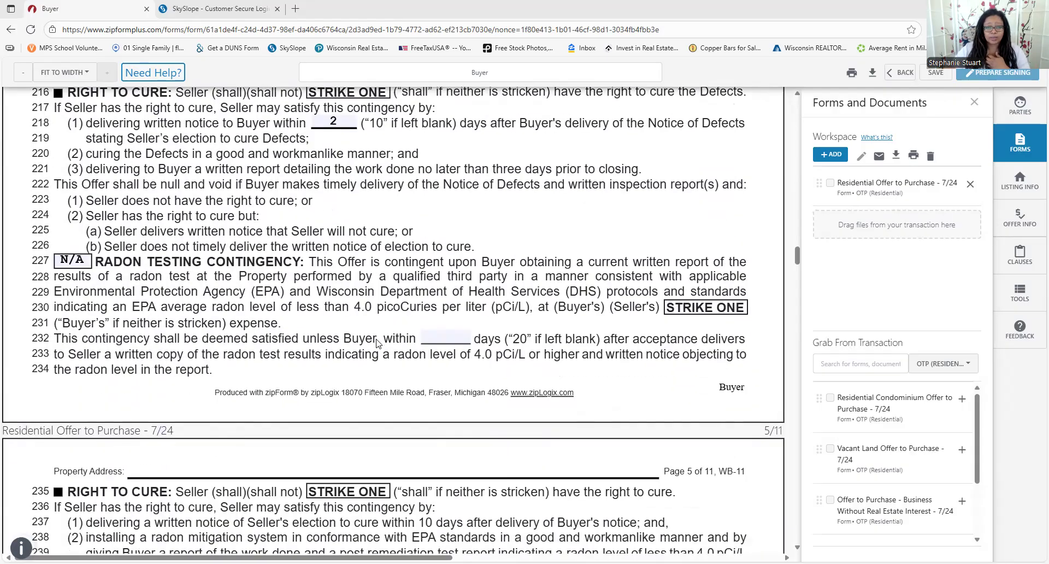
pyautogui.scroll(-2, 370, 339)
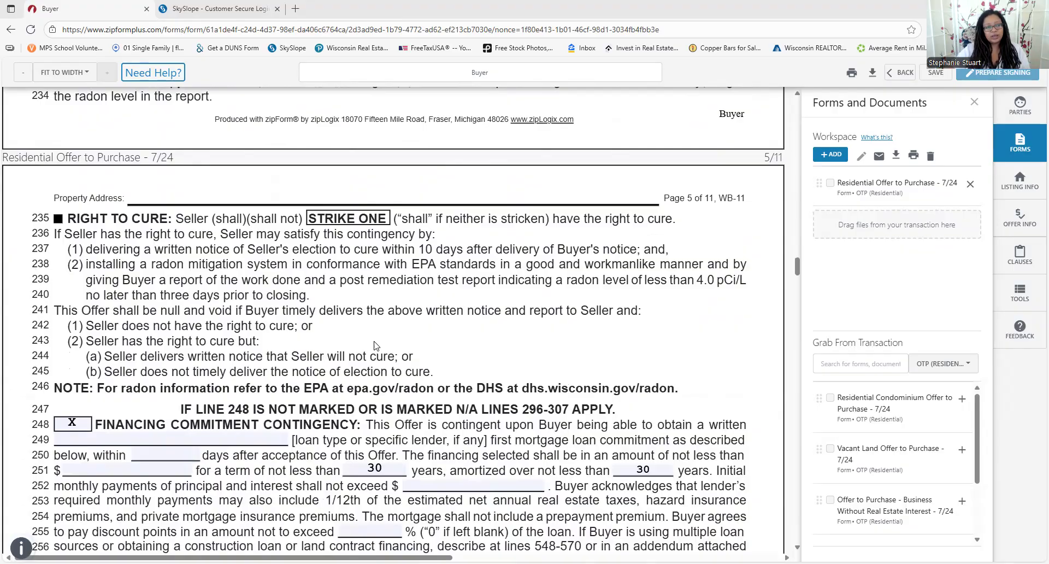
pyautogui.scroll(-2, 294, 329)
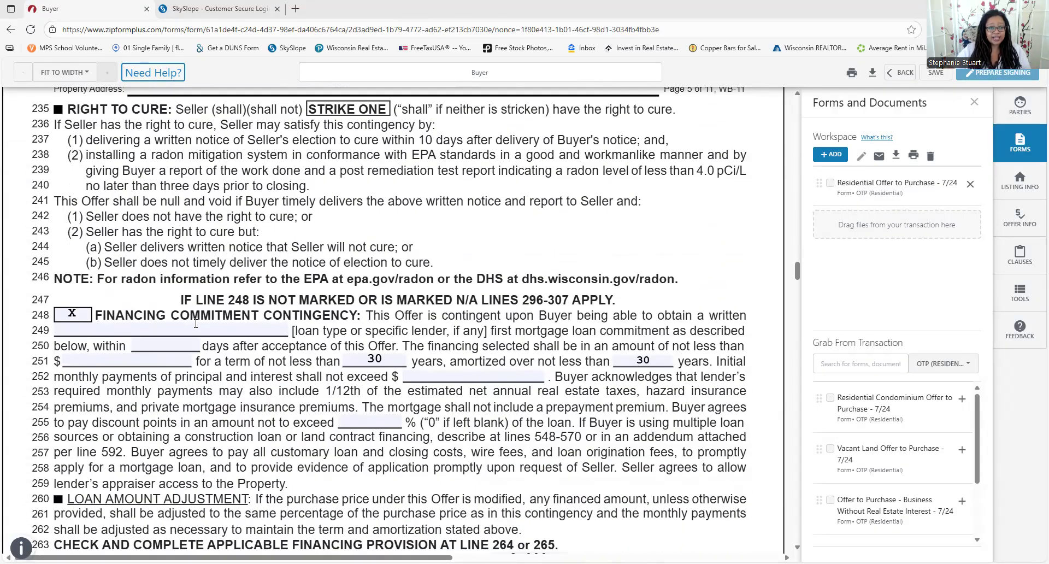
pyautogui.scroll(-1, 474, 399)
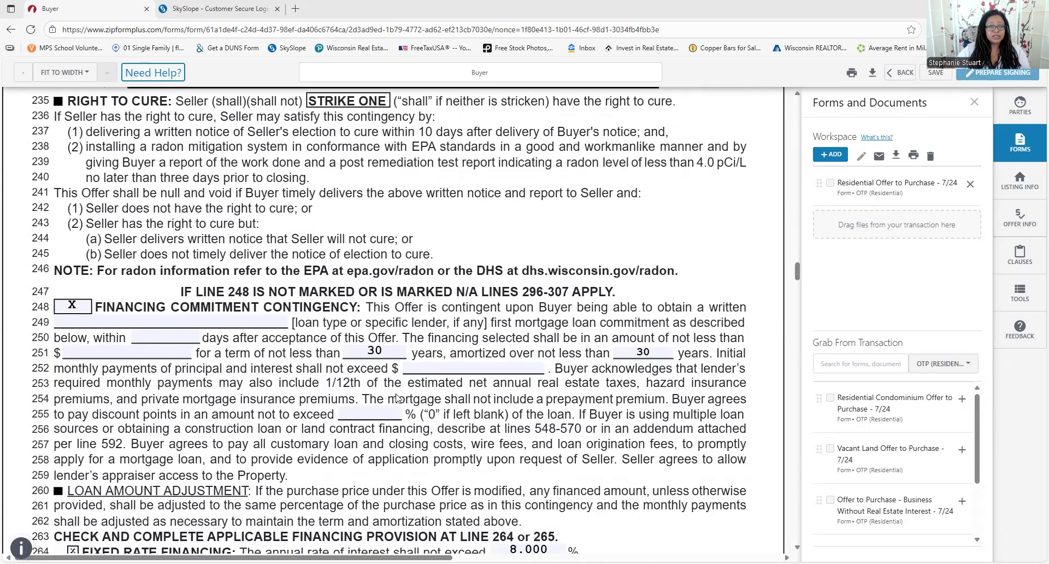
pyautogui.scroll(-2, 190, 235)
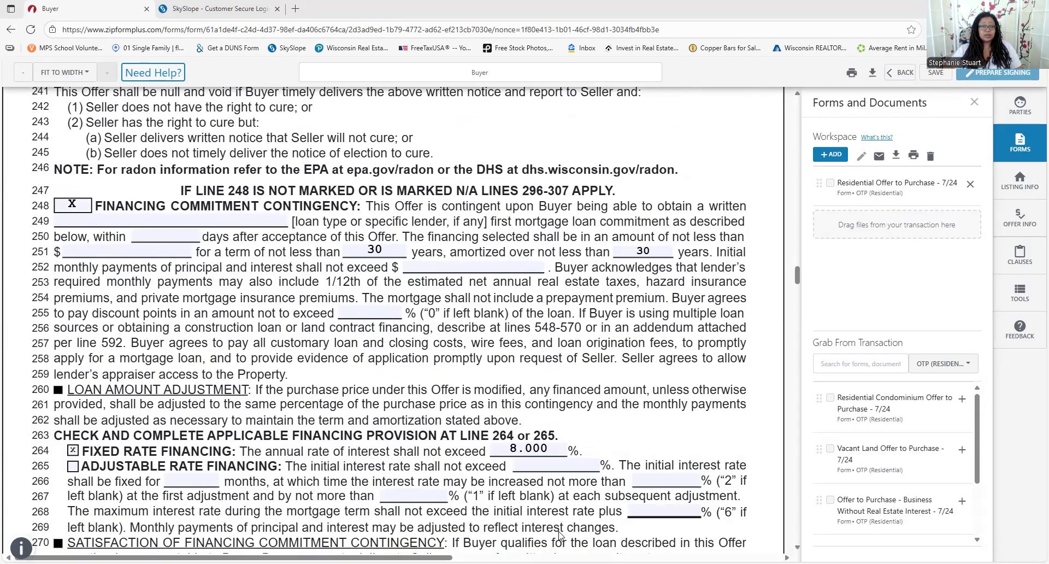
# Try several rates in the line 264 fixed-rate field, settling on 7.0 so it reads 7.000%
pyautogui.scroll(-2, 533, 453)
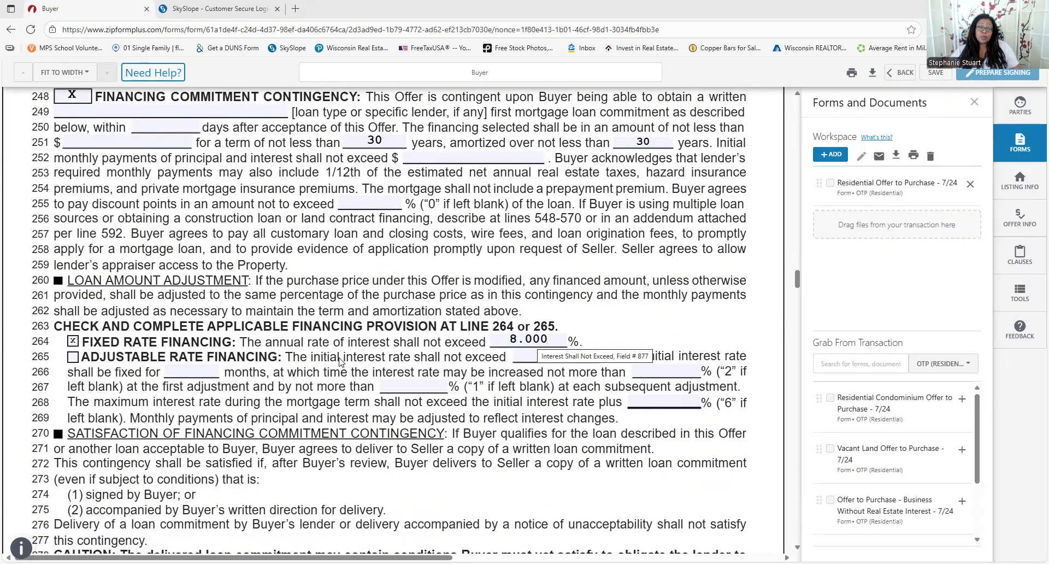
pyautogui.click(542, 337)
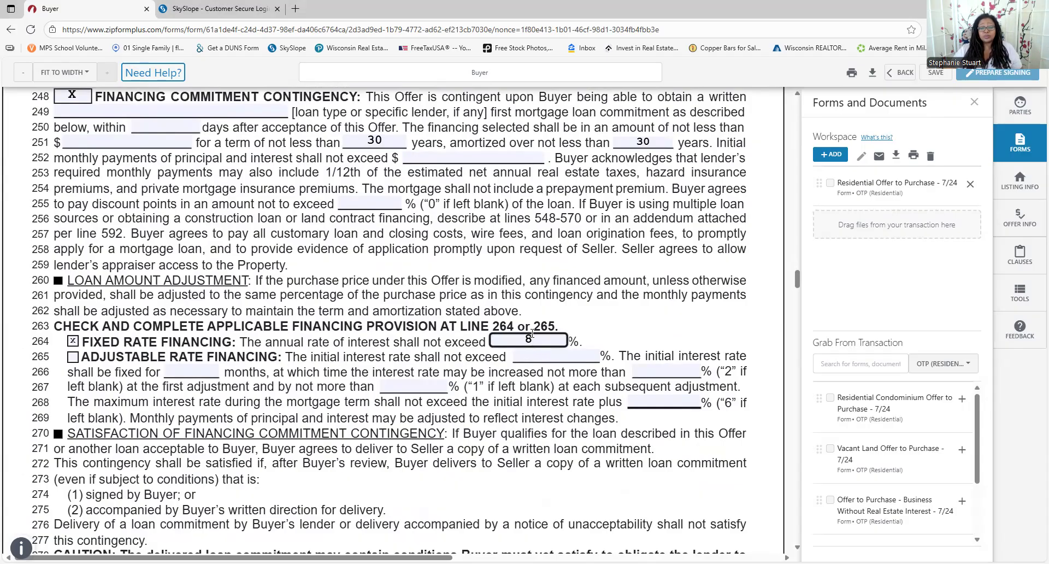
pyautogui.press('BackSpace')
pyautogui.write('10')
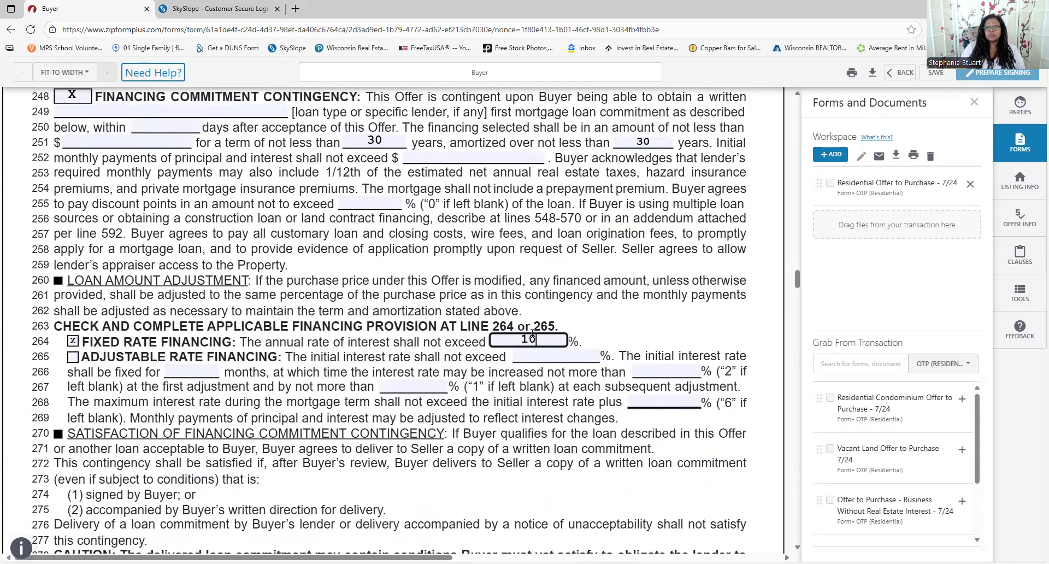
pyautogui.press('BackSpace')
pyautogui.press('BackSpace')
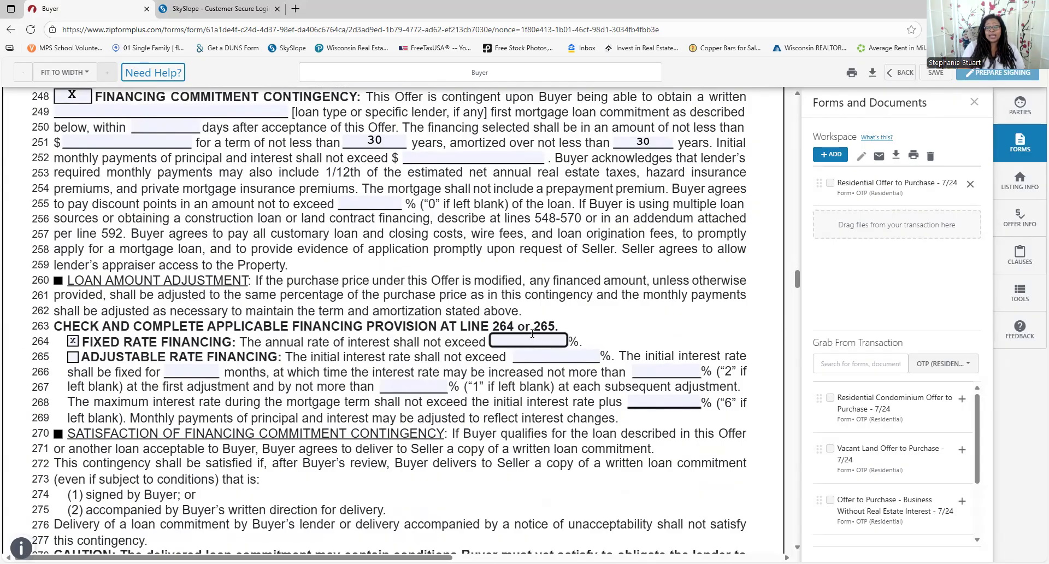
pyautogui.write('5.5')
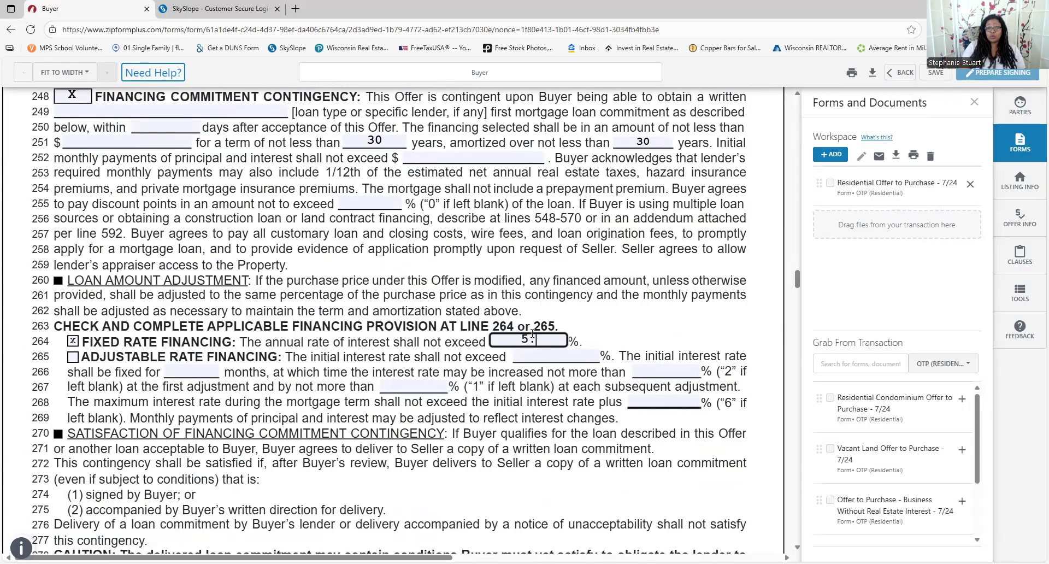
pyautogui.press('BackSpace')
pyautogui.press('BackSpace')
pyautogui.press('BackSpace')
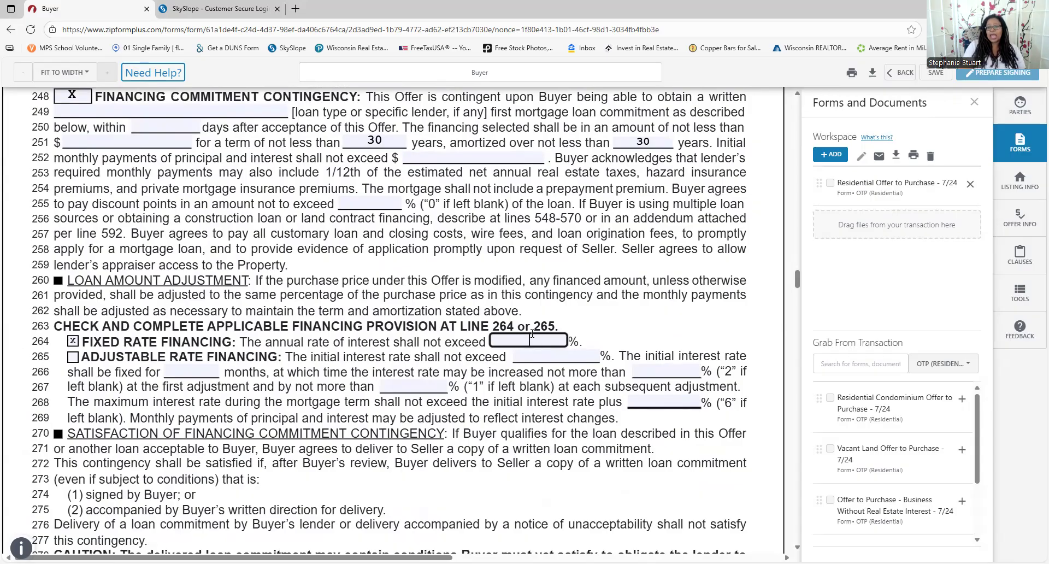
pyautogui.write('6.5')
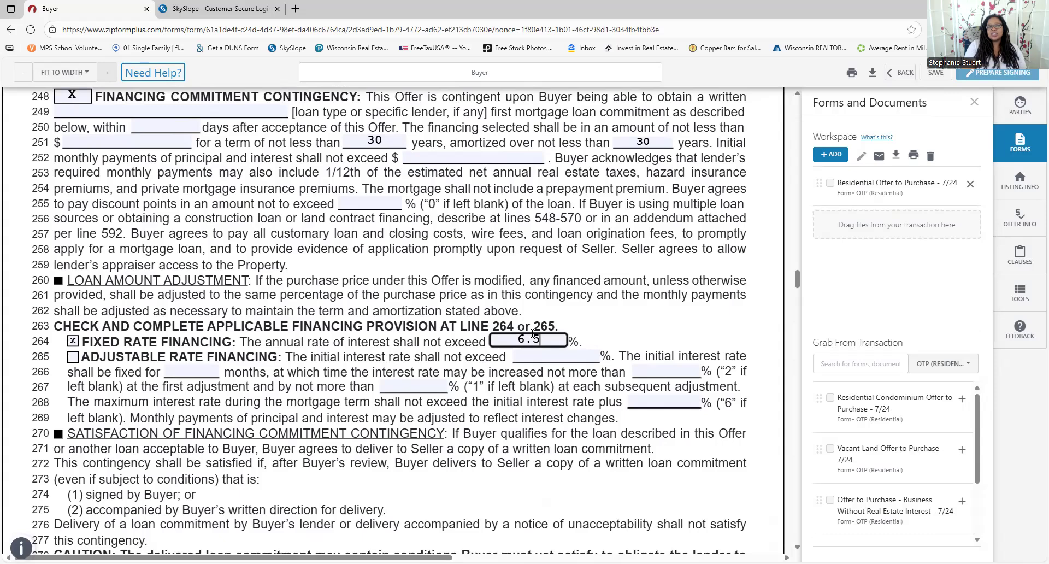
pyautogui.press('BackSpace')
pyautogui.press('BackSpace')
pyautogui.press('BackSpace')
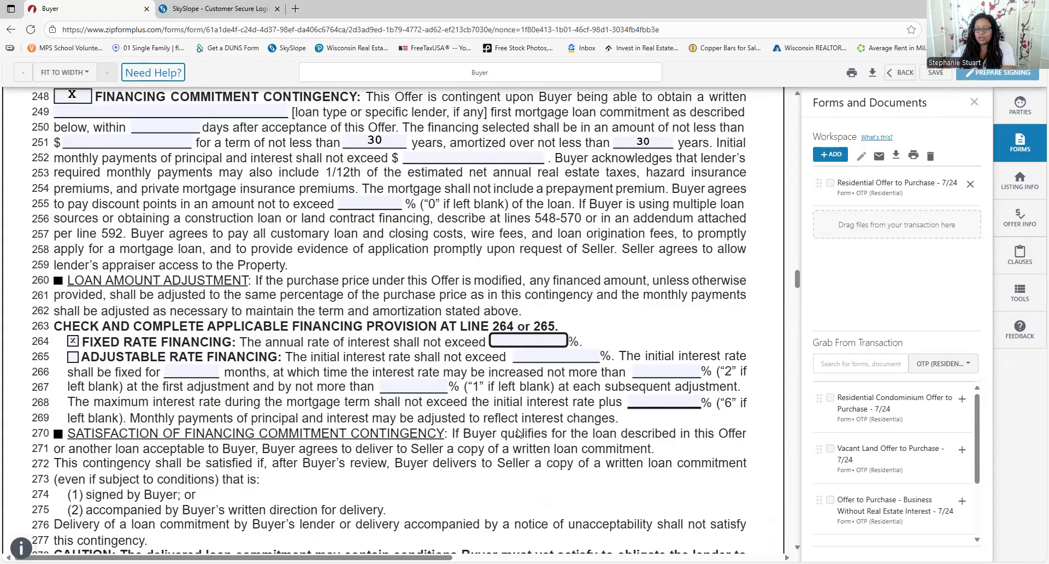
pyautogui.write('7.0')
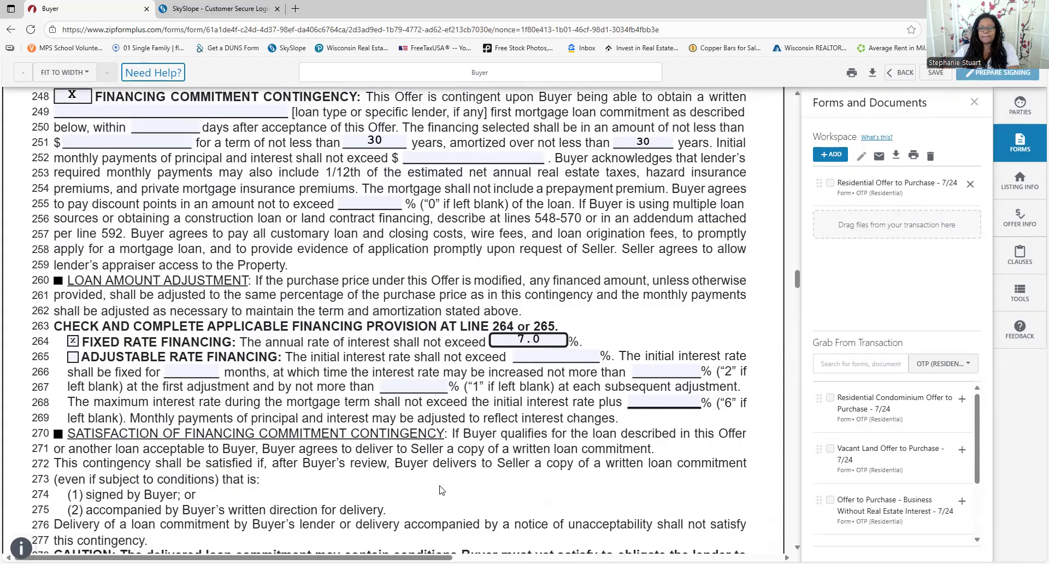
pyautogui.doubleClick(646, 382)
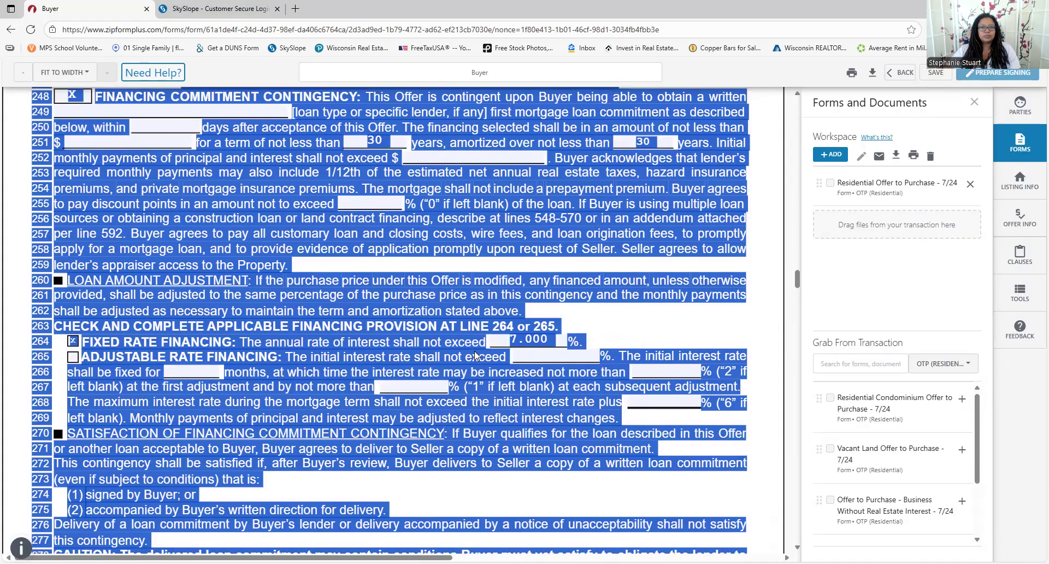
# Hide the Forms and Documents panel, zoom the form to 150%, and scroll toward page 6
pyautogui.click(974, 102)
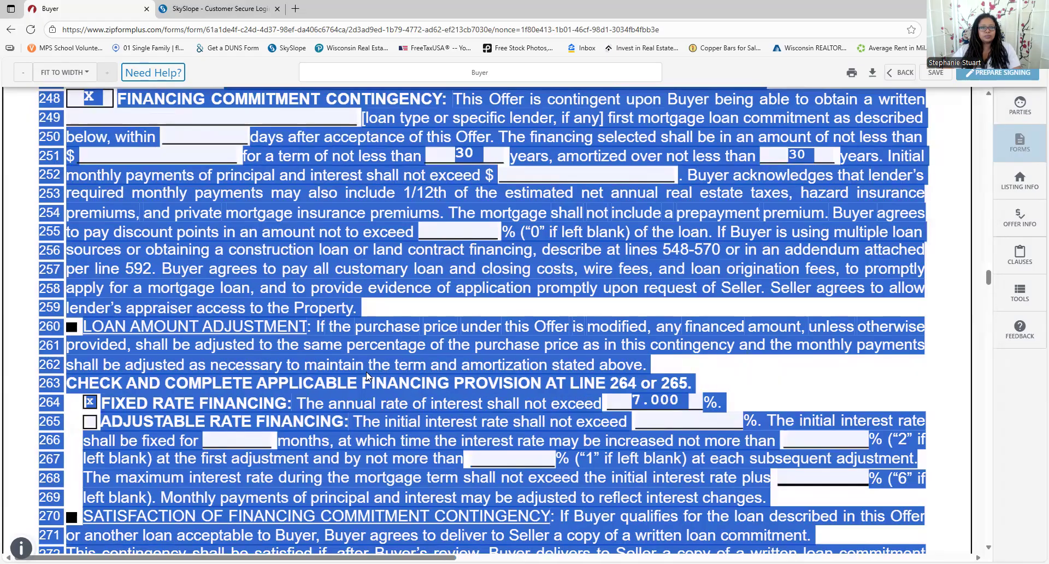
pyautogui.scroll(-2, 482, 216)
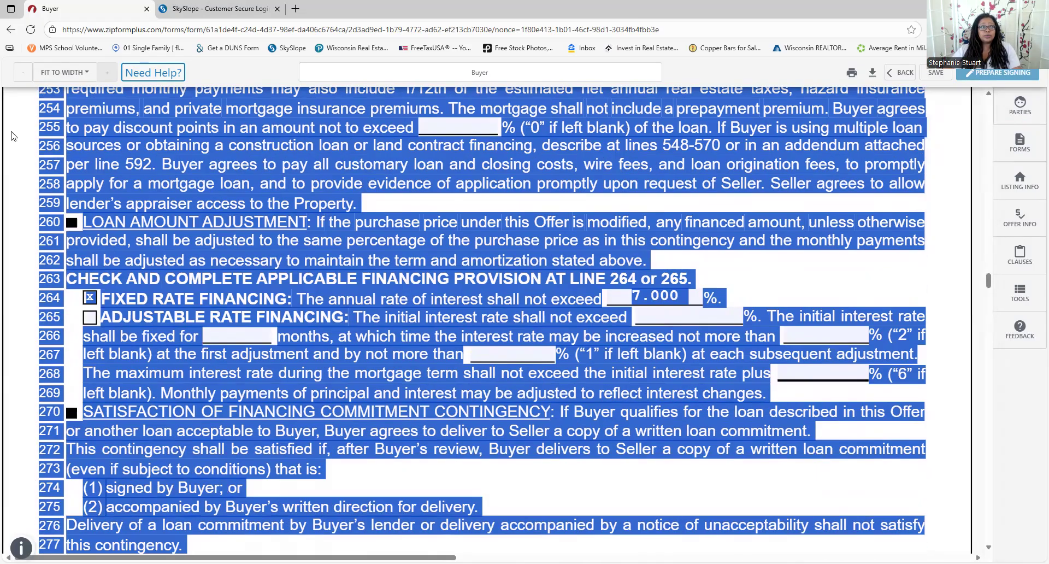
pyautogui.click(22, 81)
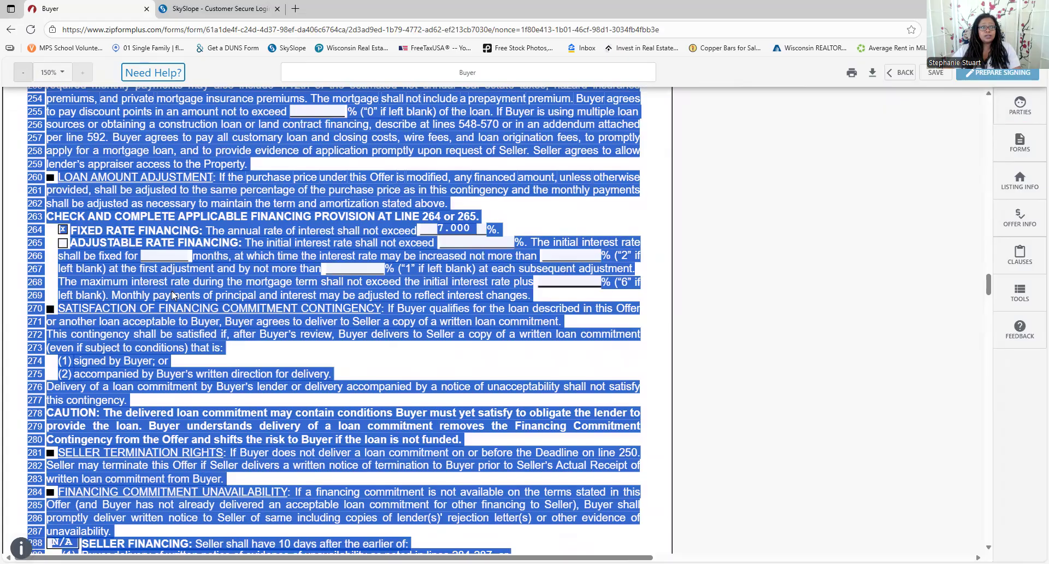
pyautogui.click(473, 335)
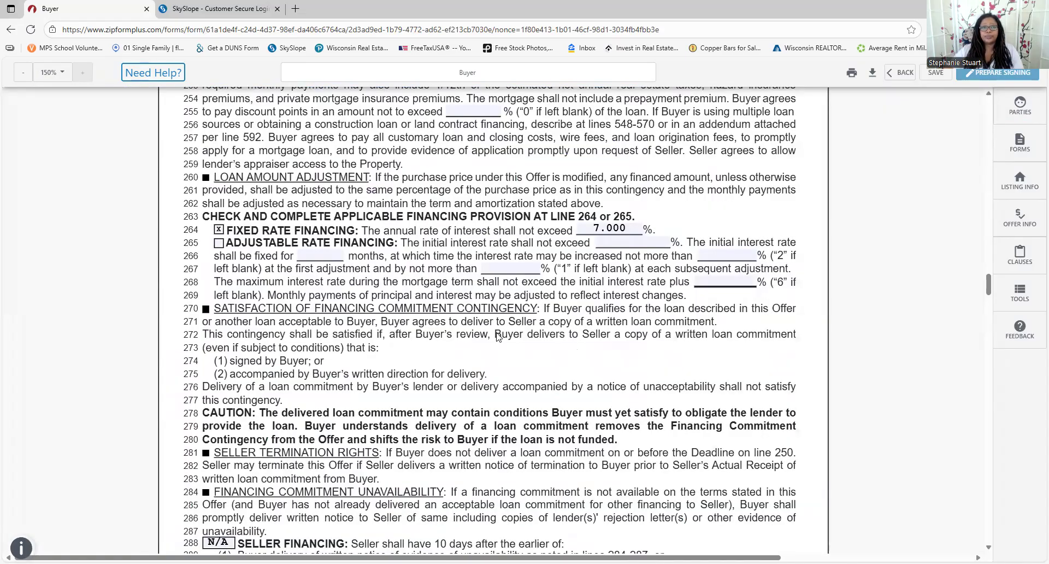
pyautogui.scroll(-5, 498, 337)
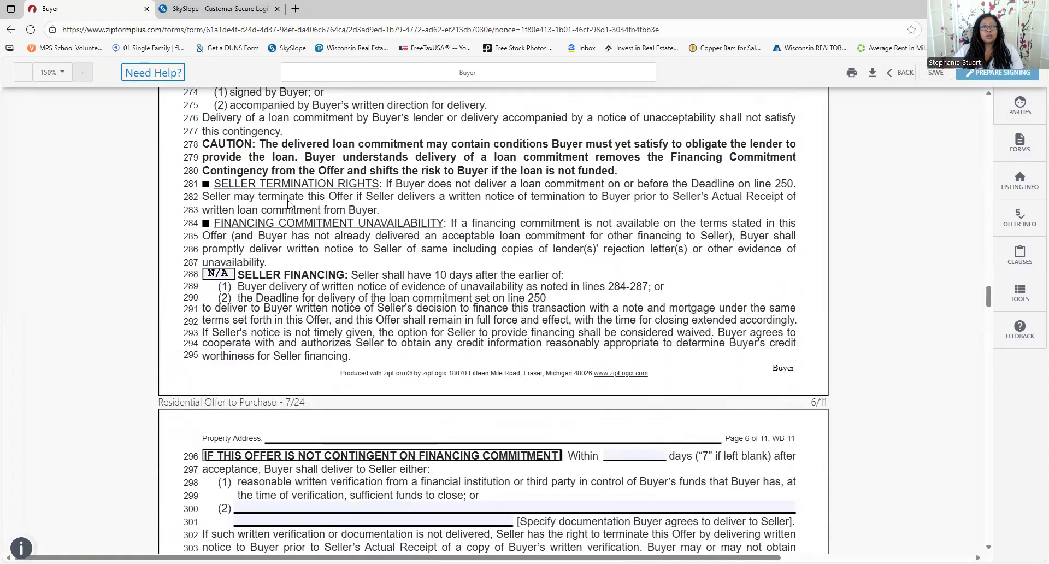
pyautogui.scroll(-1, 349, 224)
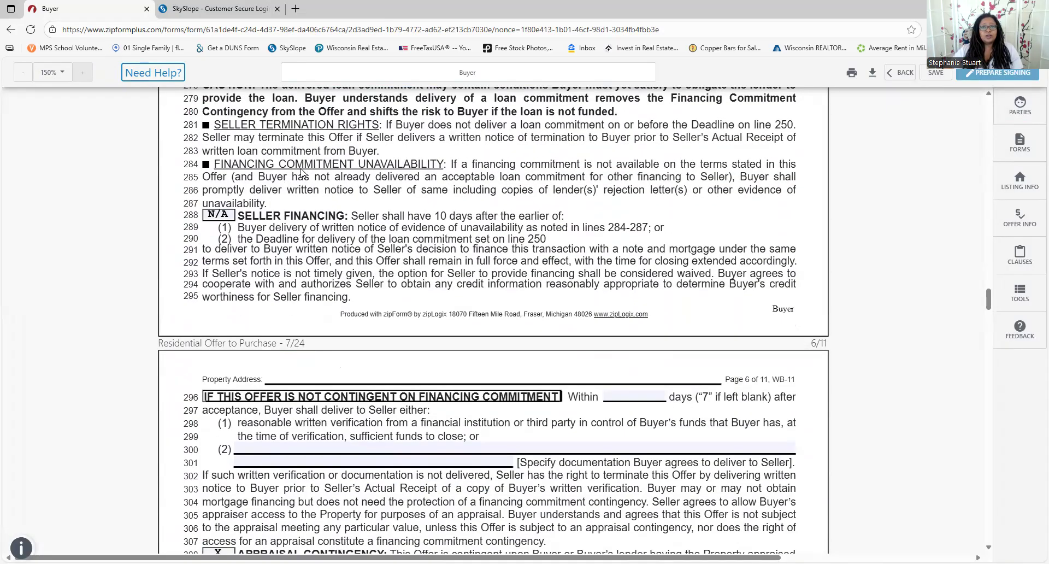
pyautogui.scroll(-1, 285, 180)
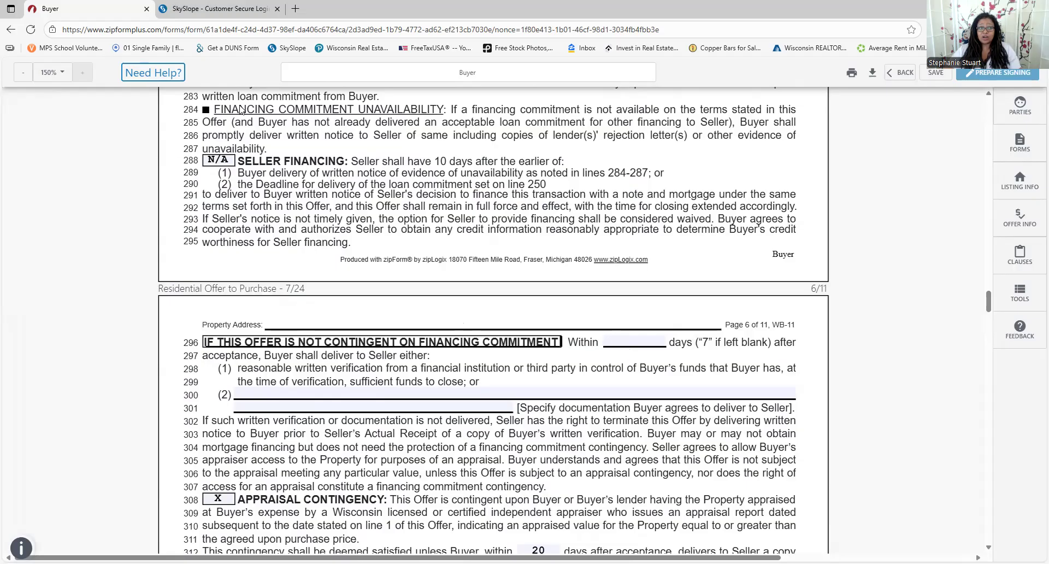
# Enter 2 days on line 296 and start changing the line 312 appraisal deadline from 20 days
pyautogui.click(642, 343)
pyautogui.write('2')
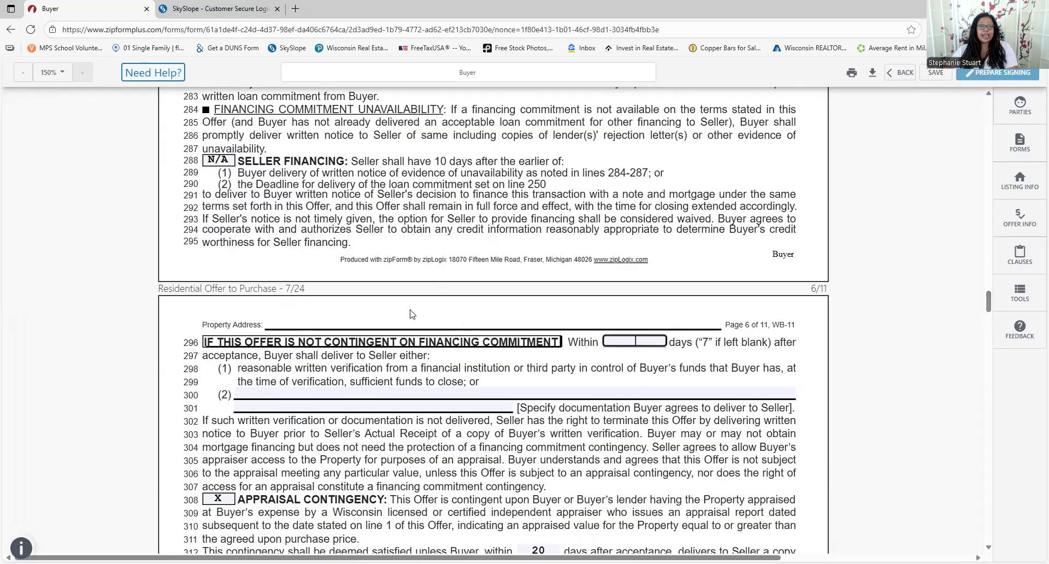
pyautogui.scroll(-3, 404, 323)
pyautogui.scroll(-2, 395, 332)
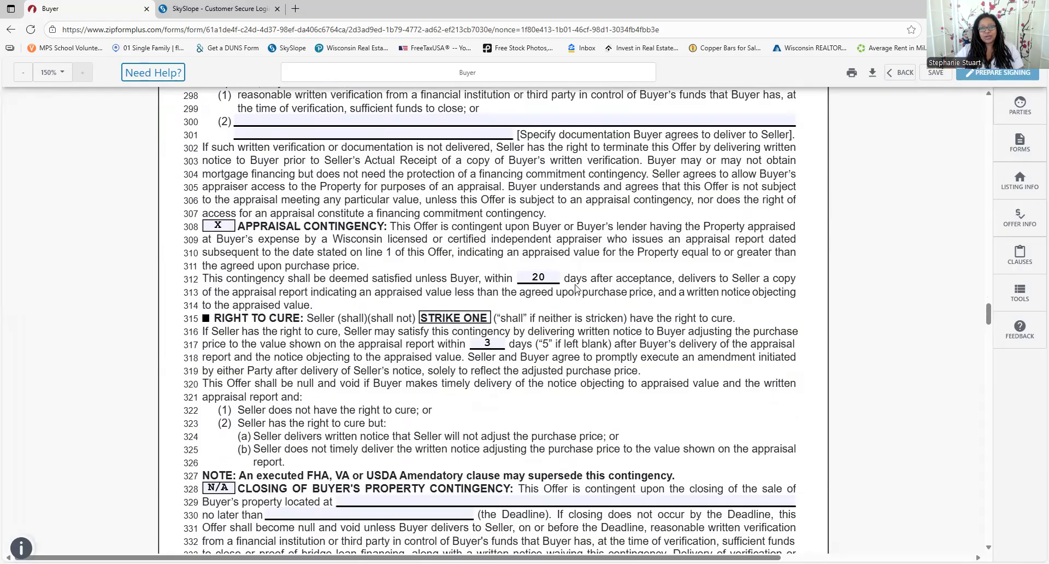
pyautogui.click(553, 276)
pyautogui.press('BackSpace')
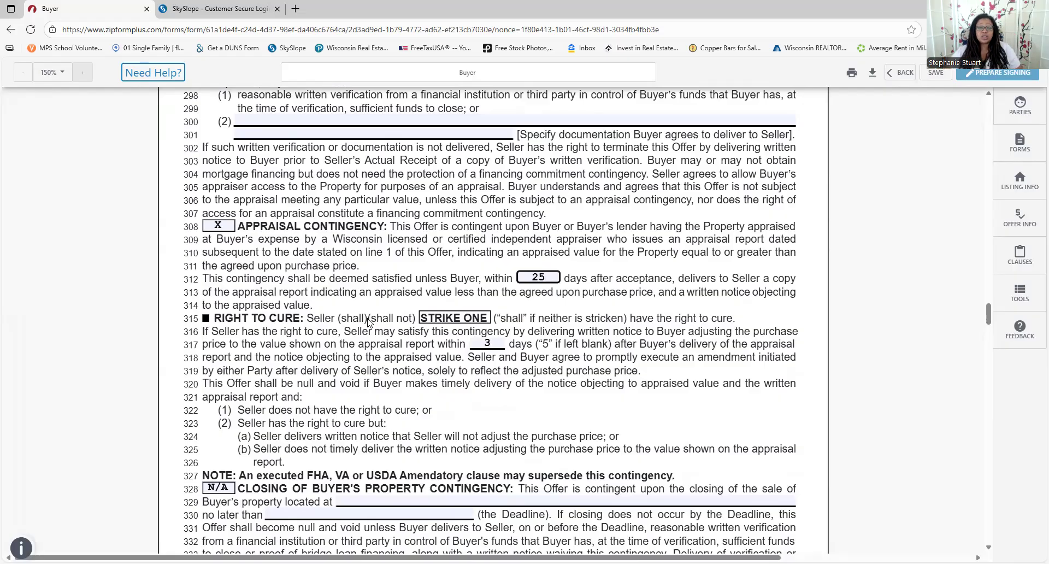
pyautogui.scroll(-1, 396, 321)
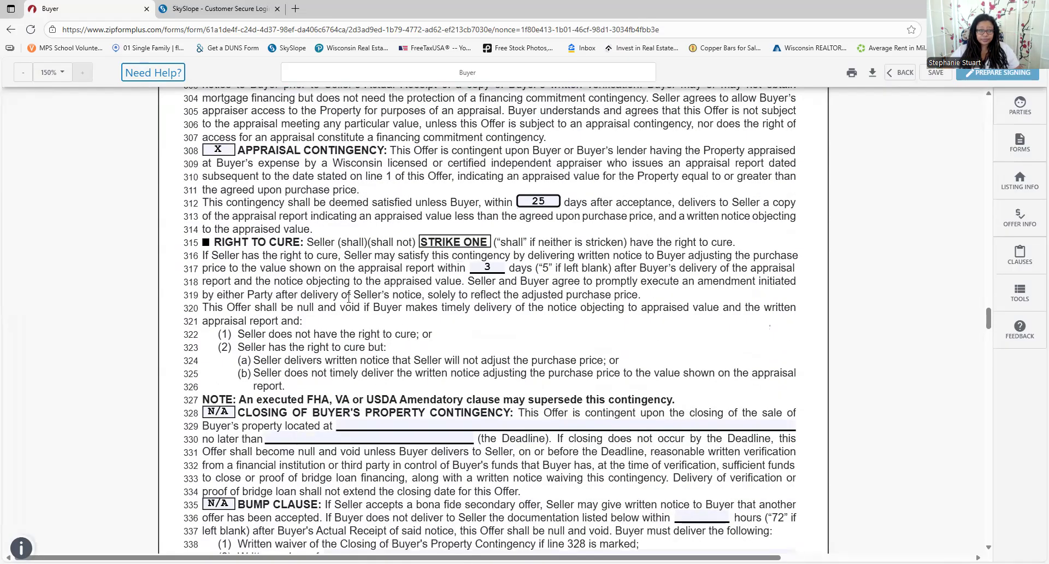
pyautogui.scroll(-2, 349, 298)
pyautogui.scroll(-1, 363, 225)
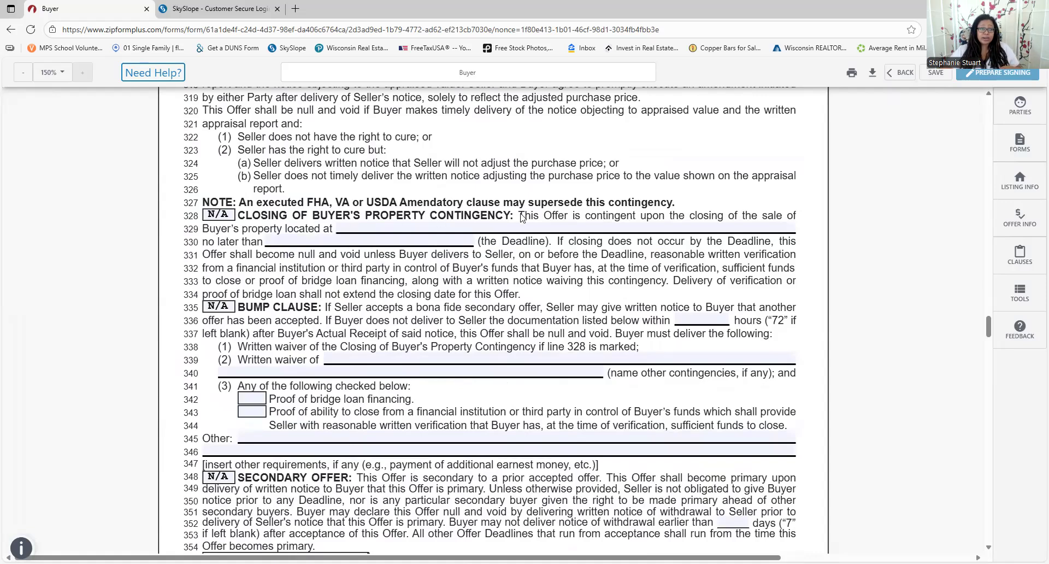
pyautogui.scroll(-2, 378, 316)
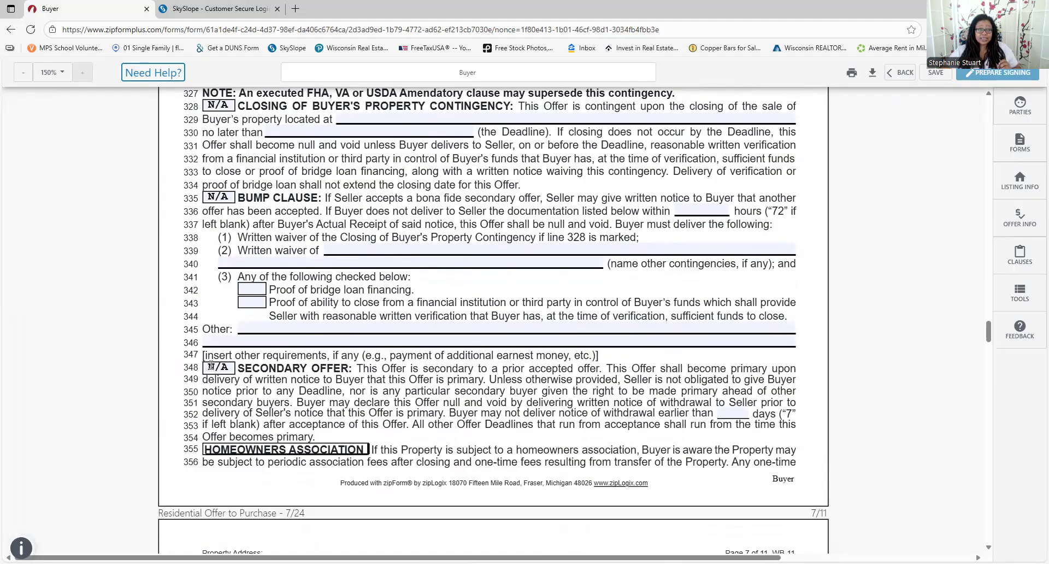
pyautogui.scroll(-3, 235, 371)
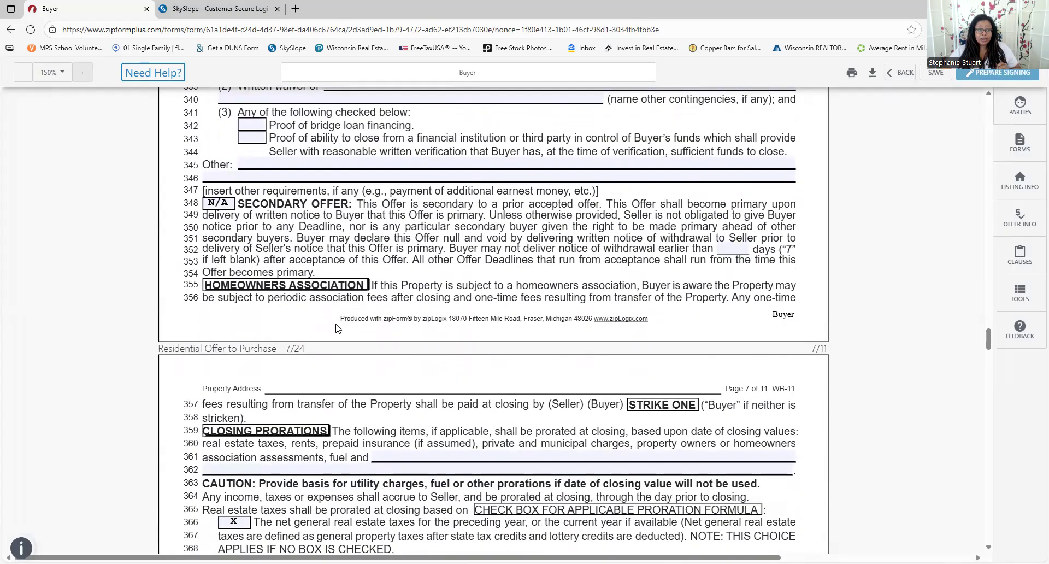
pyautogui.scroll(-1, 254, 193)
pyautogui.scroll(3, 235, 159)
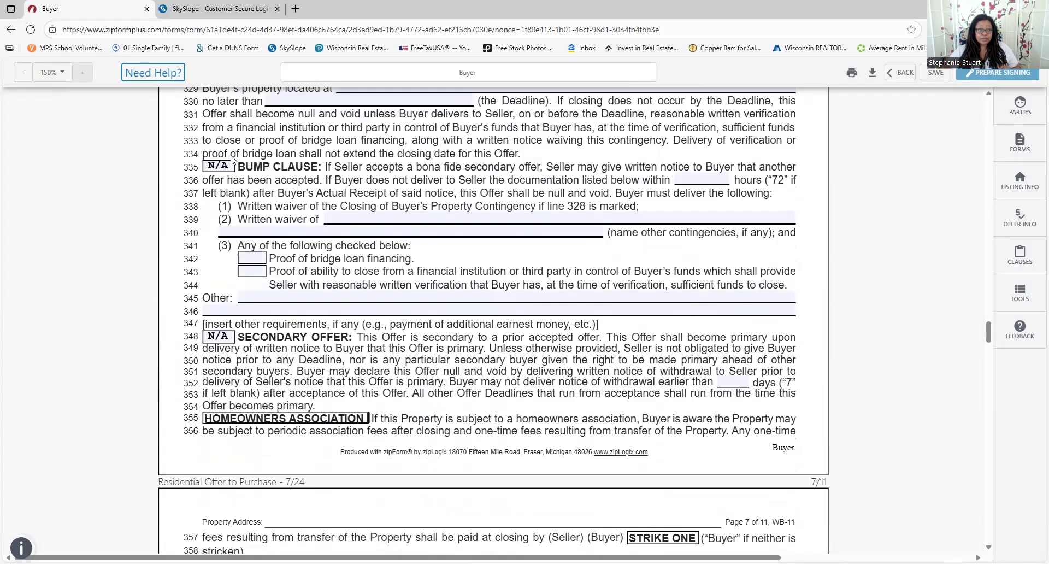
pyautogui.scroll(1, 240, 240)
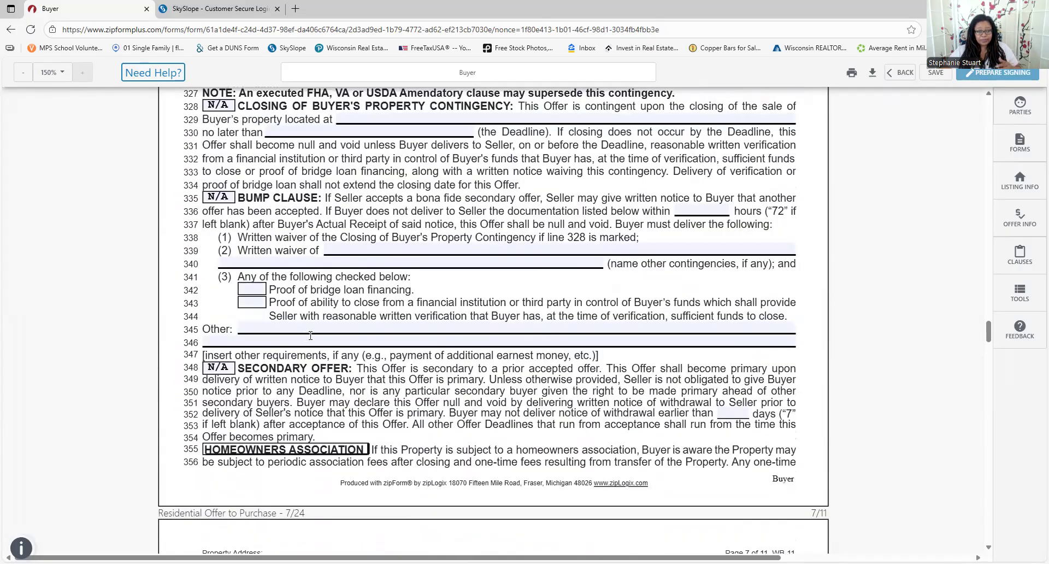
pyautogui.scroll(-4, 310, 335)
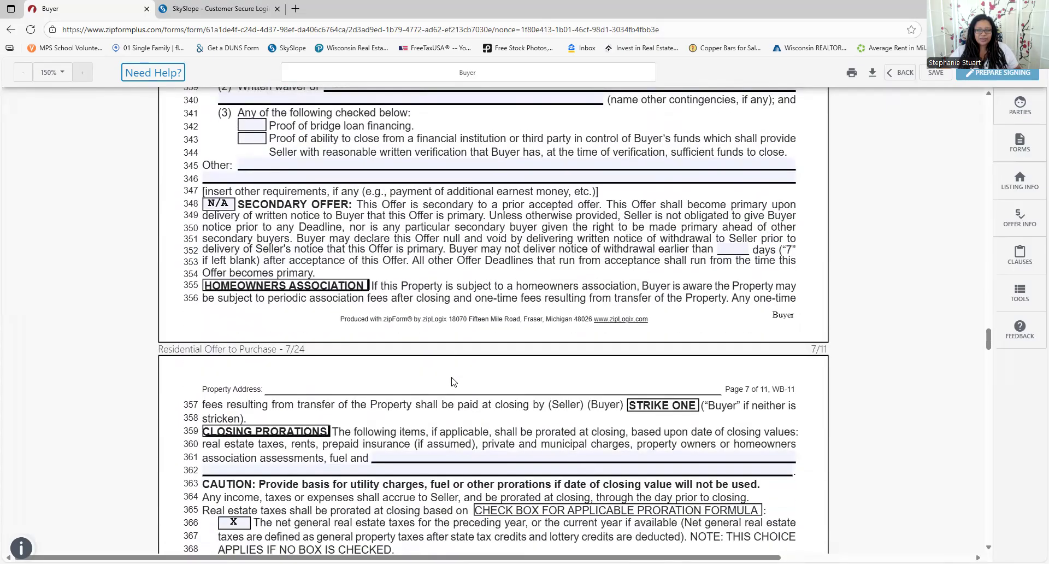
pyautogui.scroll(-3, 494, 468)
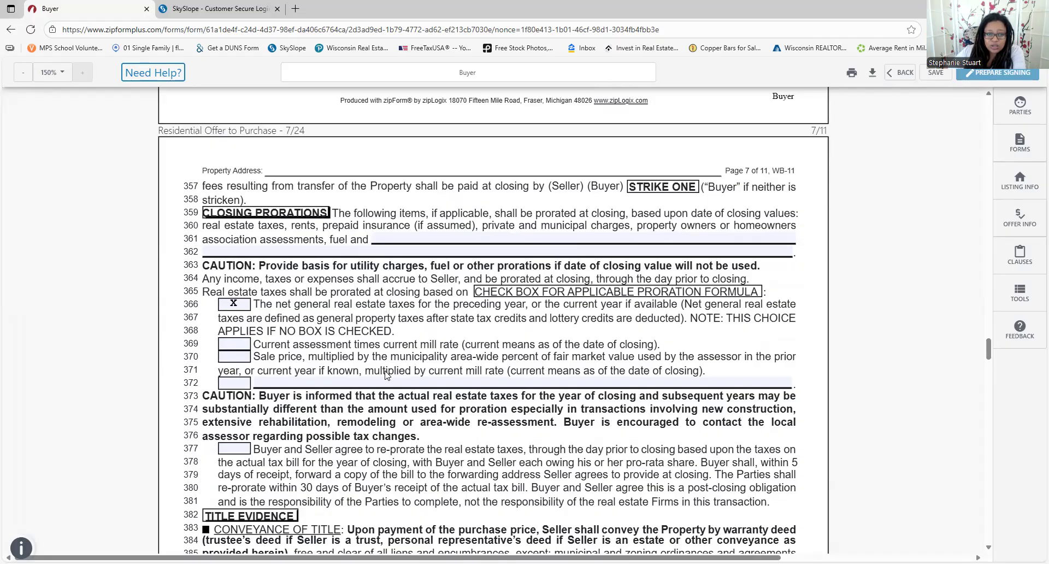
pyautogui.scroll(-1, 481, 371)
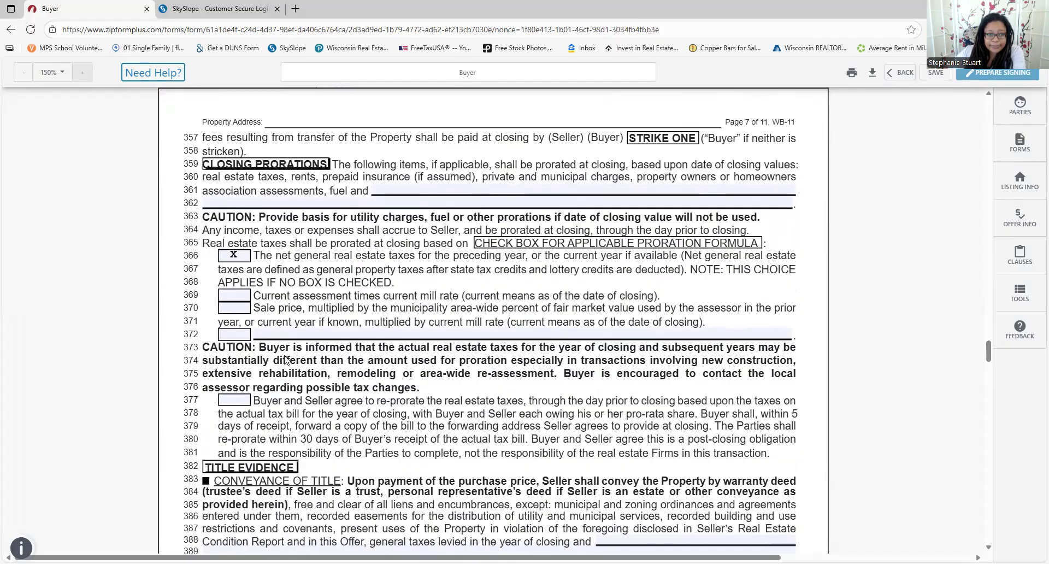
pyautogui.scroll(-5, 285, 360)
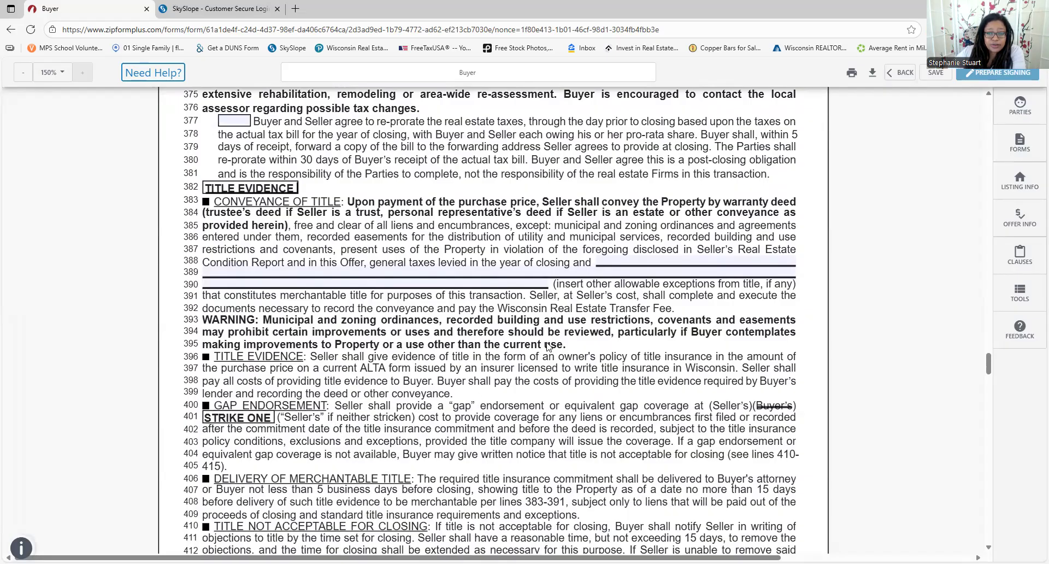
# Reposition the strikethrough over Buyer's on line 400 and close its settings panel
pyautogui.click(772, 406)
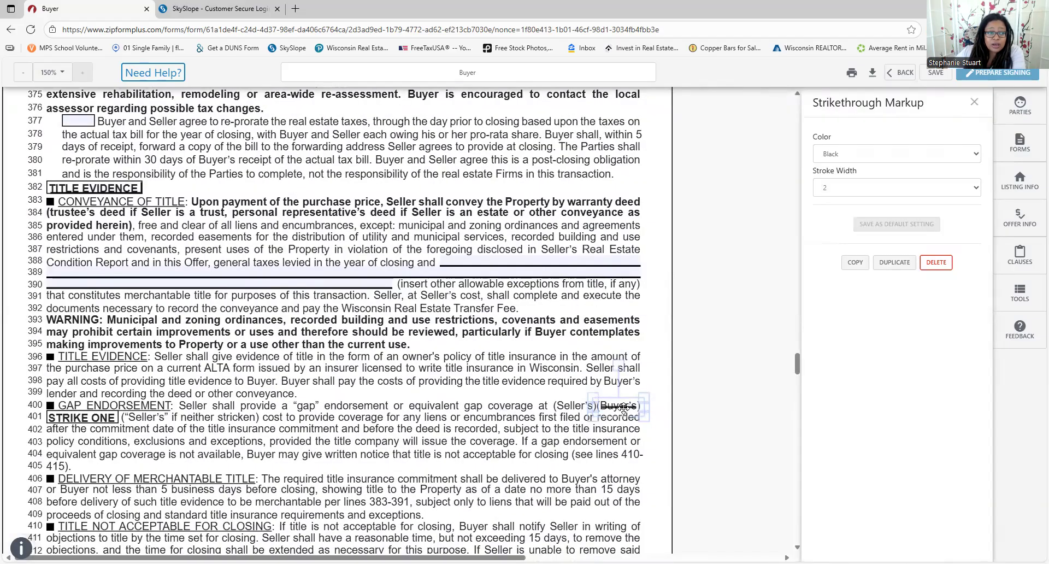
pyautogui.moveTo(624, 408)
pyautogui.mouseDown()
pyautogui.moveTo(457, 397)
pyautogui.moveTo(213, 420)
pyautogui.moveTo(621, 407)
pyautogui.moveTo(616, 473)
pyautogui.moveTo(622, 407)
pyautogui.mouseUp()
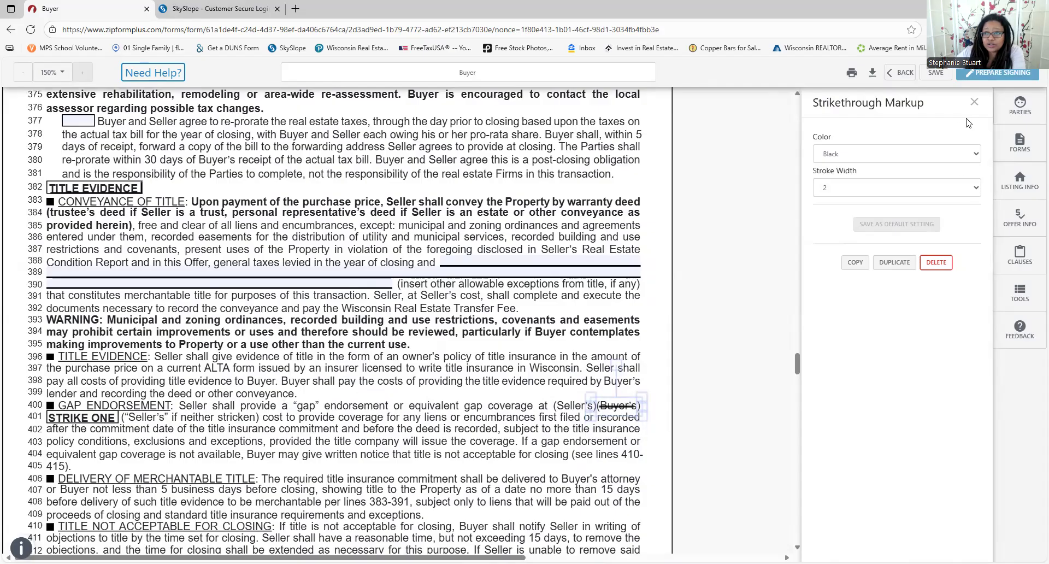
pyautogui.click(974, 104)
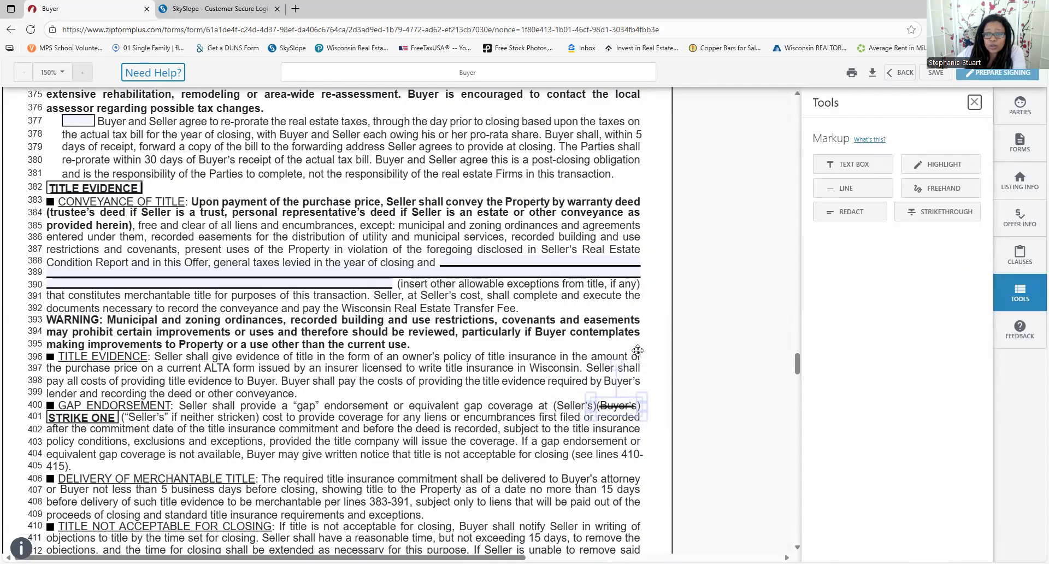
# Strike through the word 'oral' on line 428 with the Strikethrough tool
pyautogui.scroll(-4, 172, 386)
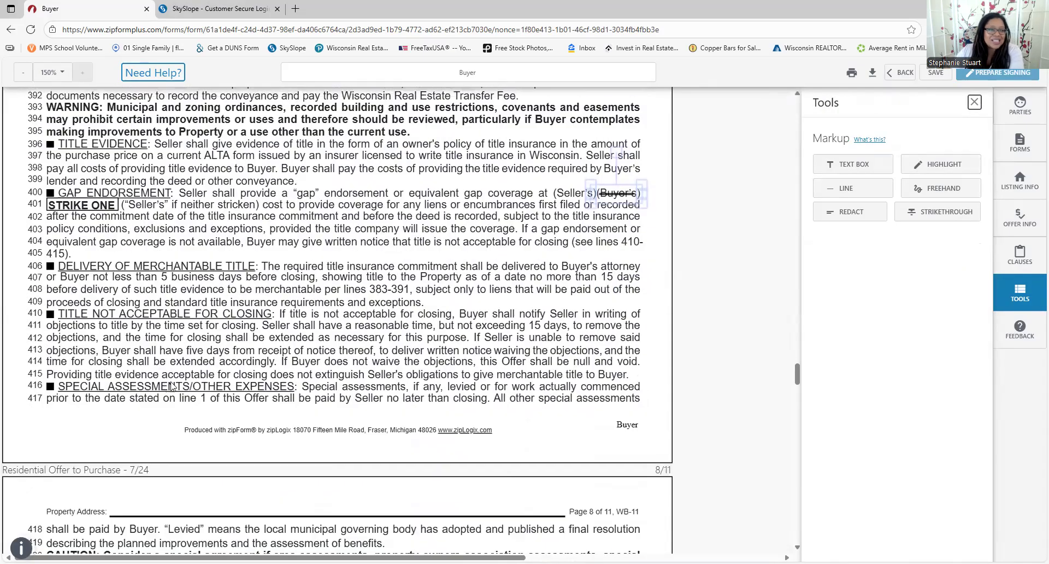
pyautogui.scroll(-1, 172, 386)
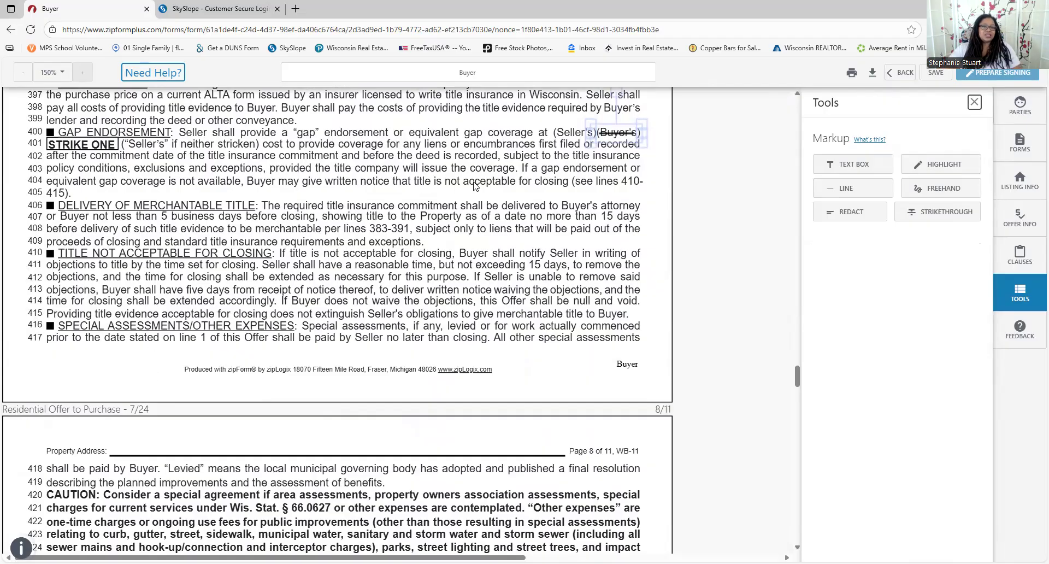
pyautogui.scroll(-4, 442, 228)
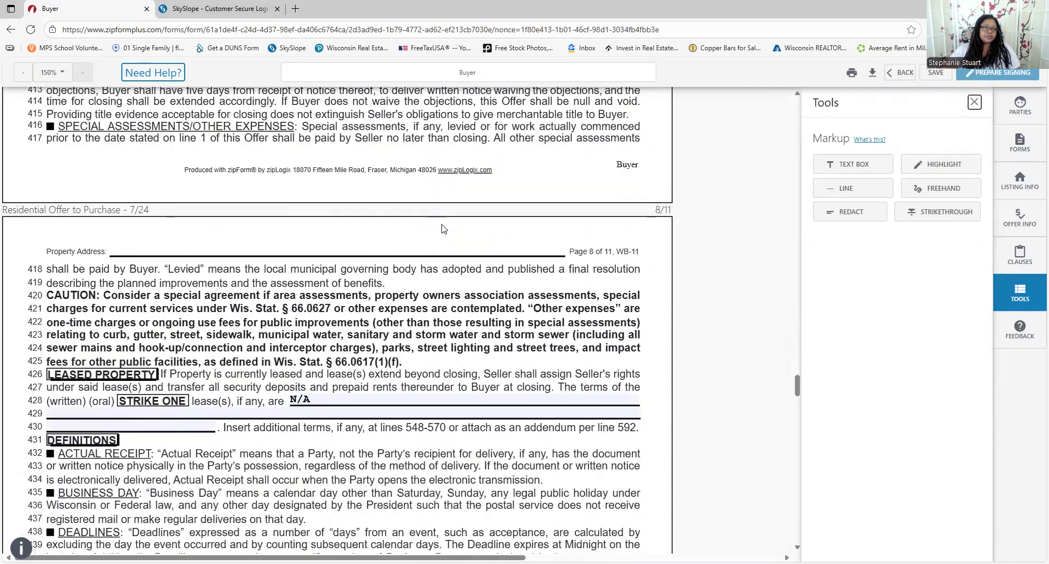
pyautogui.scroll(-2, 443, 229)
pyautogui.scroll(-1, 227, 256)
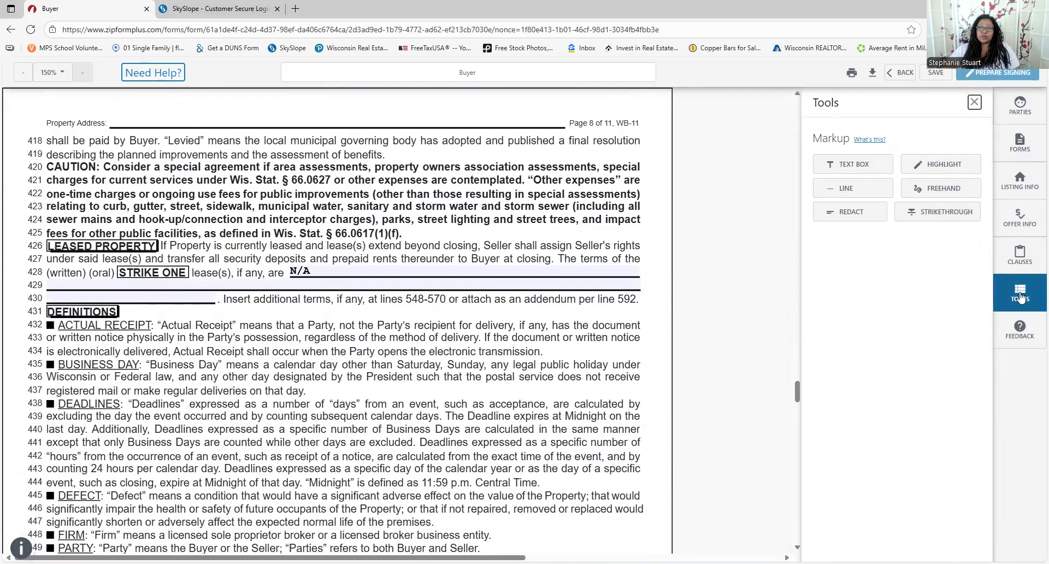
pyautogui.click(941, 212)
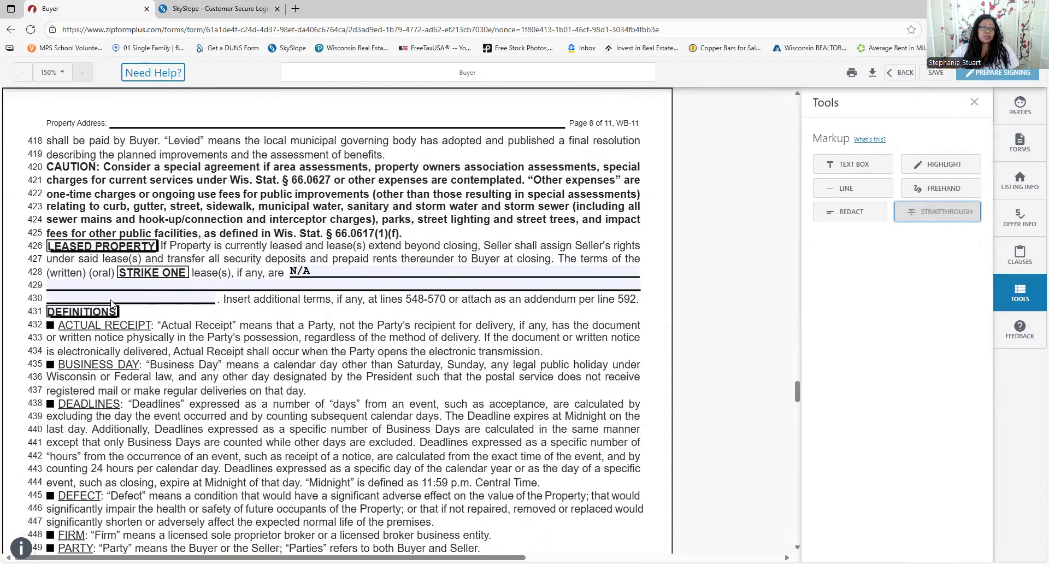
pyautogui.moveTo(91, 273); pyautogui.dragTo(110, 276)
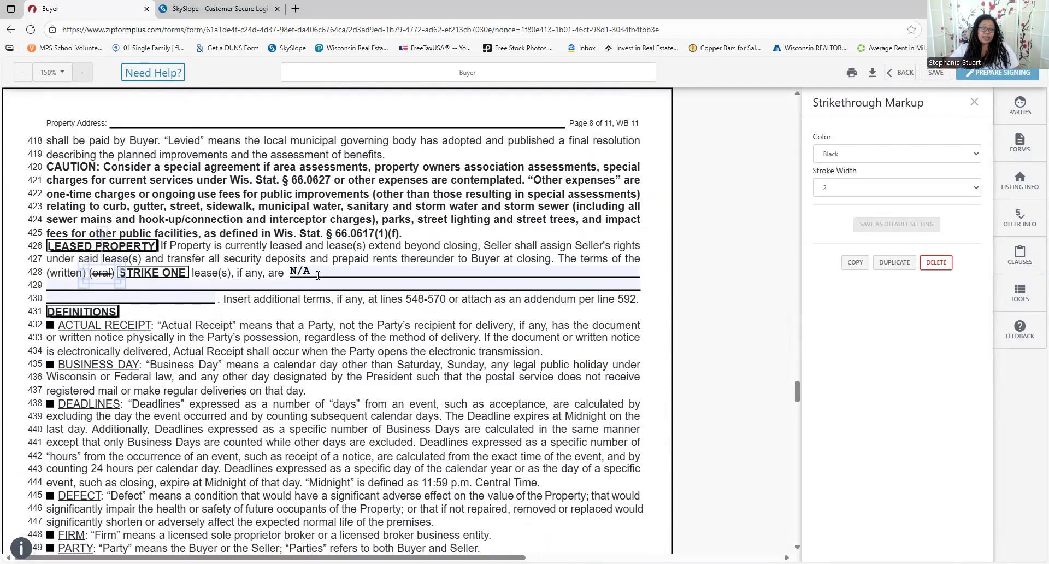
pyautogui.scroll(-3, 318, 275)
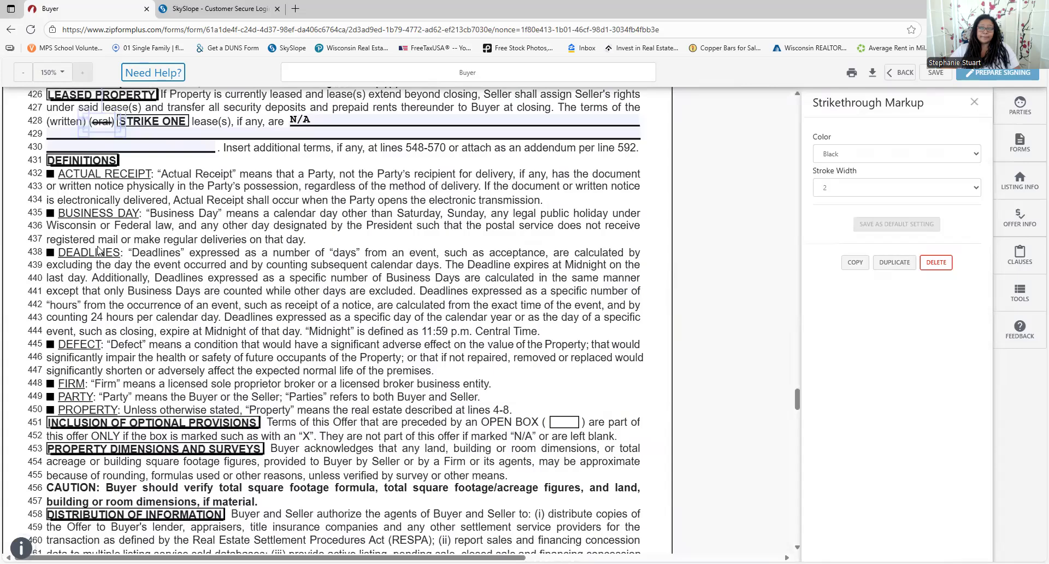
pyautogui.scroll(-2, 98, 251)
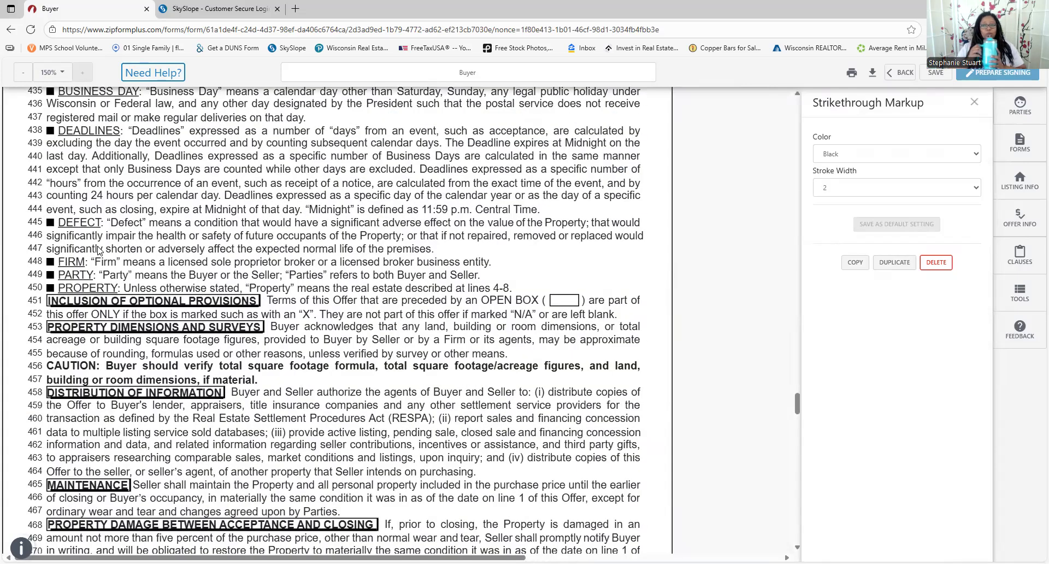
pyautogui.scroll(-3, 98, 250)
pyautogui.scroll(-4, 235, 300)
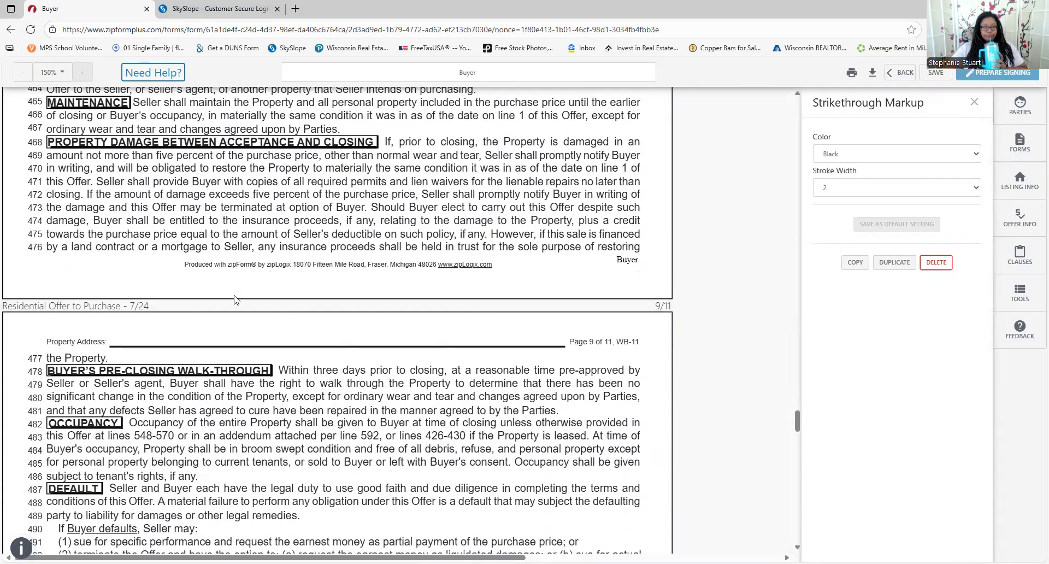
pyautogui.scroll(-1, 236, 284)
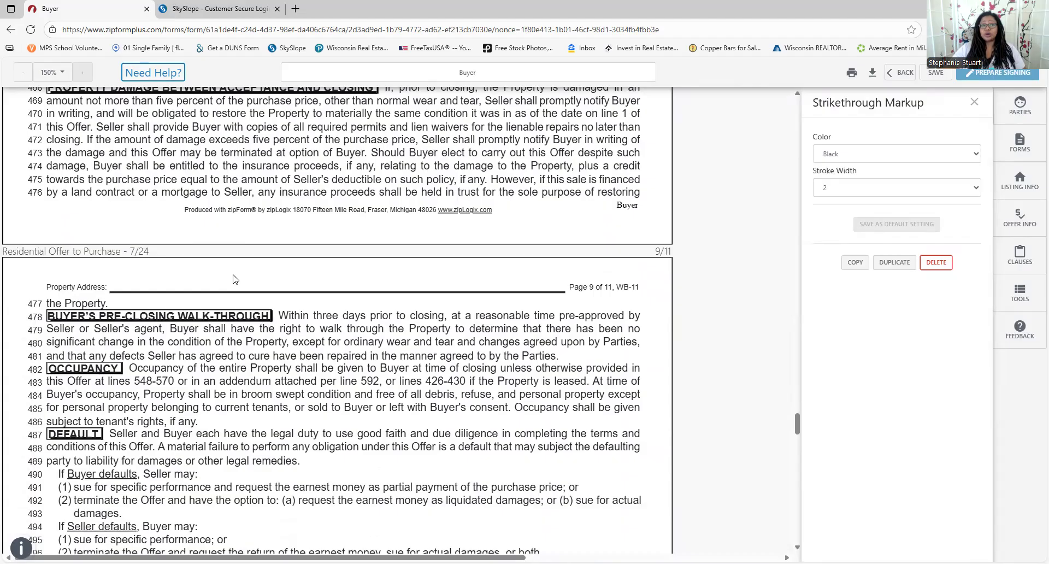
pyautogui.scroll(2, 235, 280)
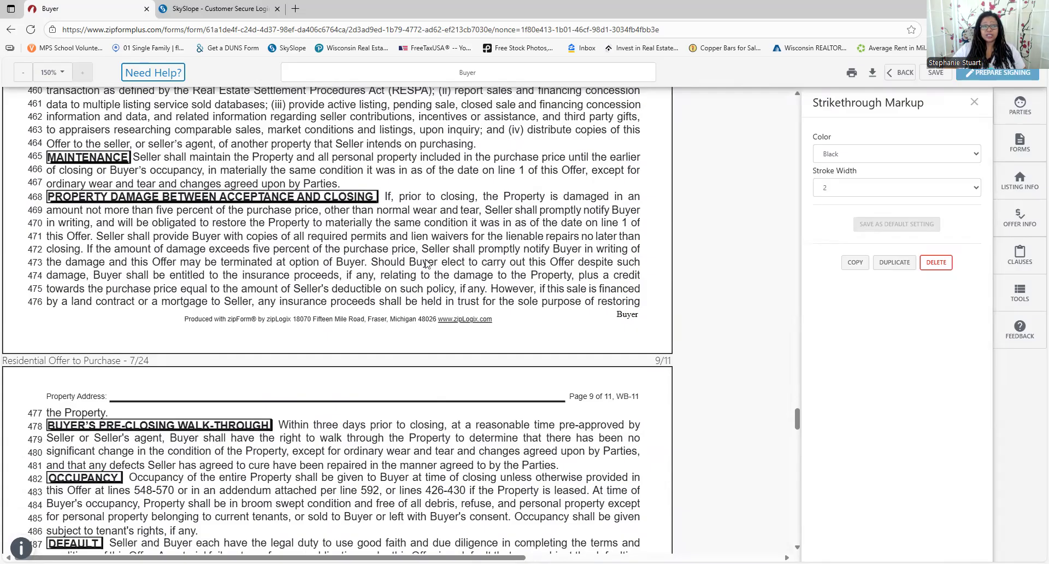
pyautogui.scroll(-3, 318, 427)
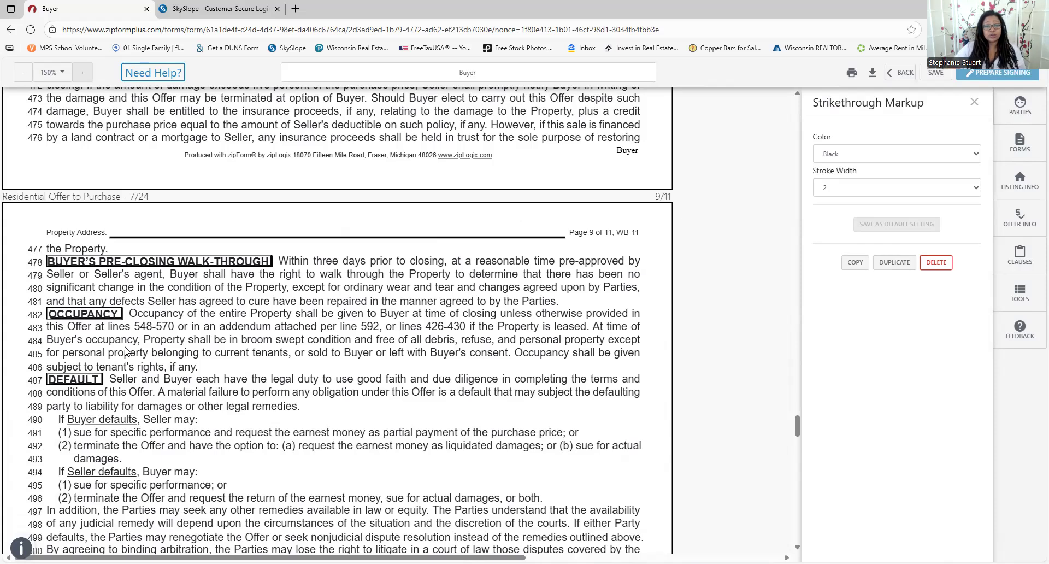
pyautogui.scroll(-3, 348, 372)
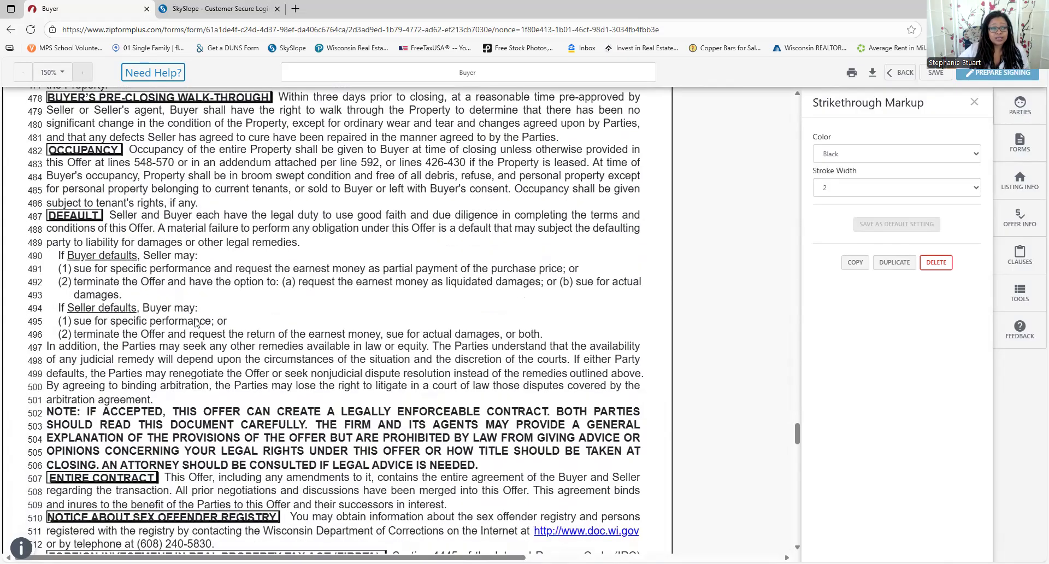
pyautogui.scroll(-1, 196, 322)
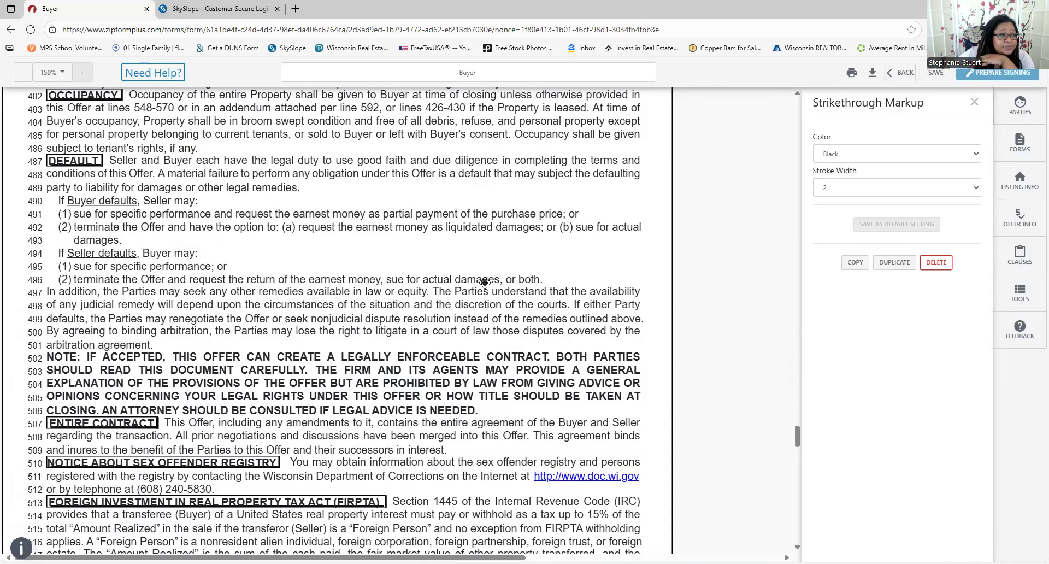
pyautogui.scroll(-6, 485, 282)
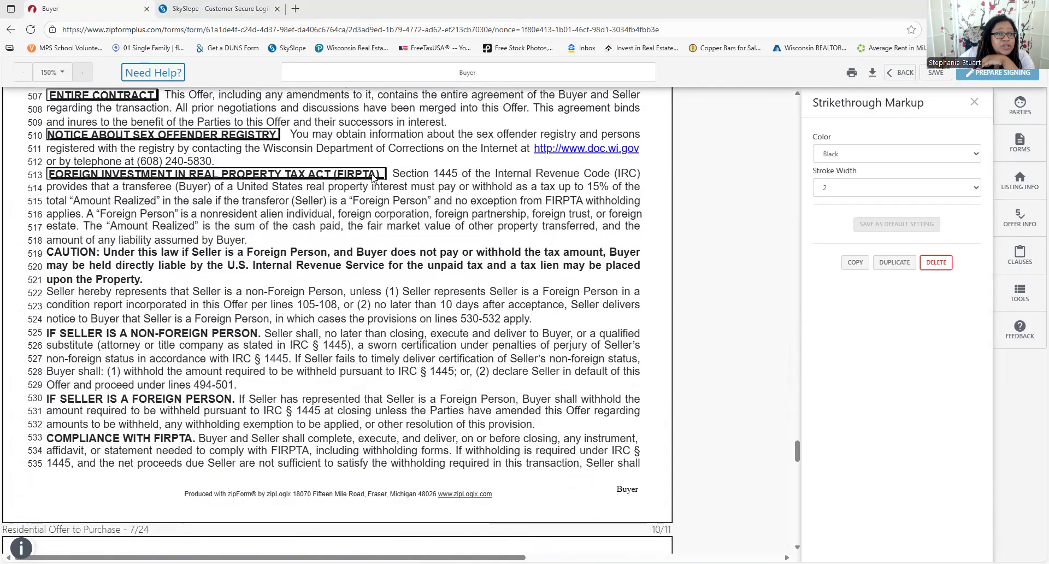
pyautogui.scroll(-2, 336, 205)
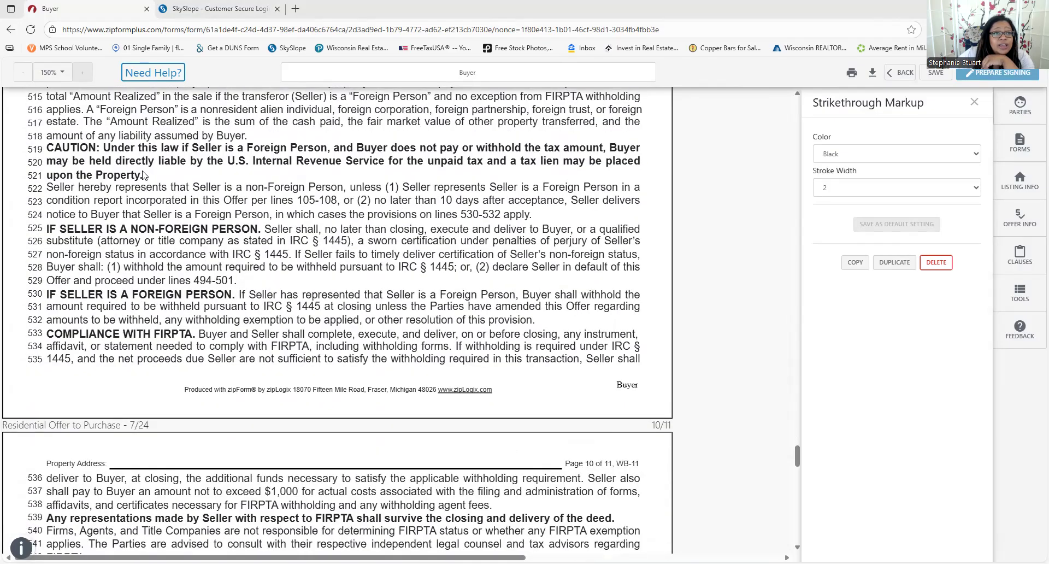
pyautogui.scroll(1, 143, 175)
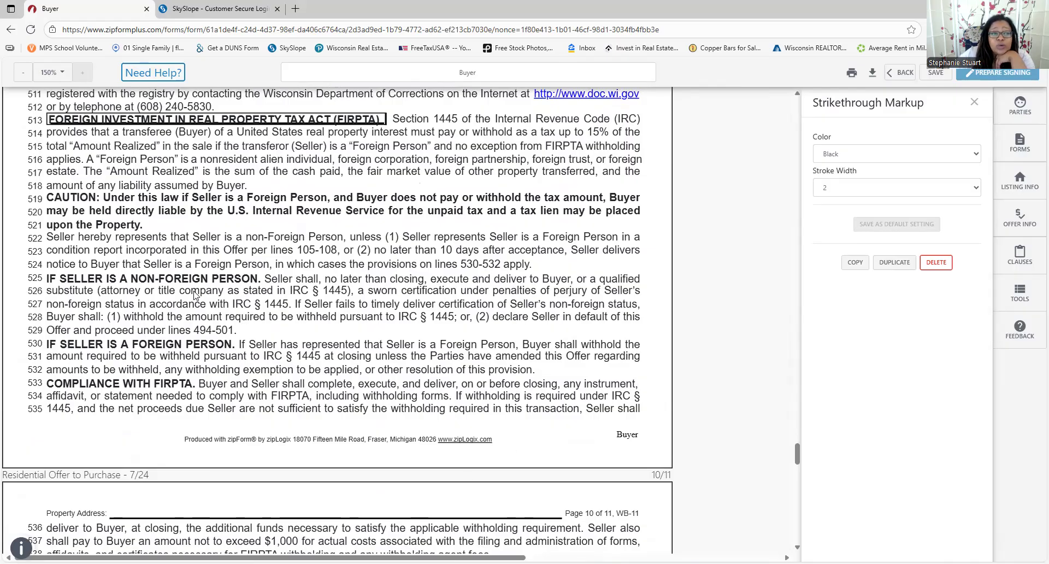
pyautogui.scroll(-1, 521, 311)
pyautogui.scroll(-5, 520, 311)
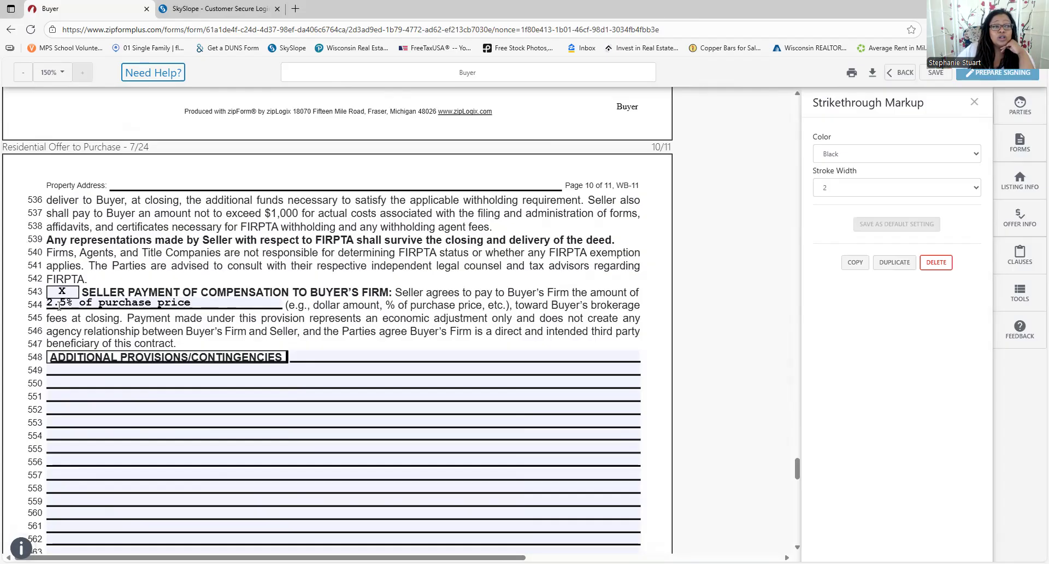
pyautogui.click(77, 300)
pyautogui.press('BackSpace')
pyautogui.press('BackSpace')
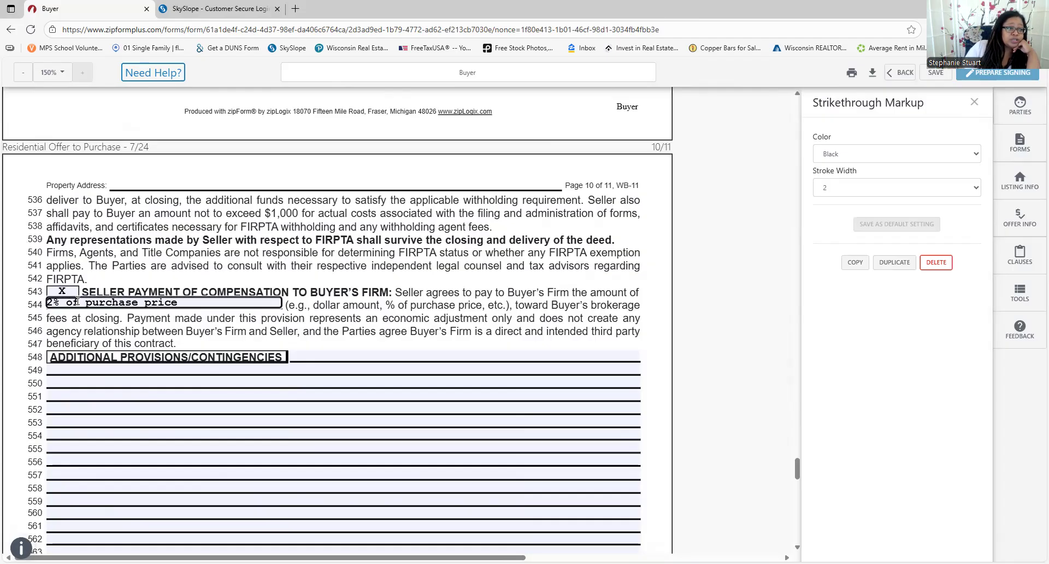
pyautogui.write('.')
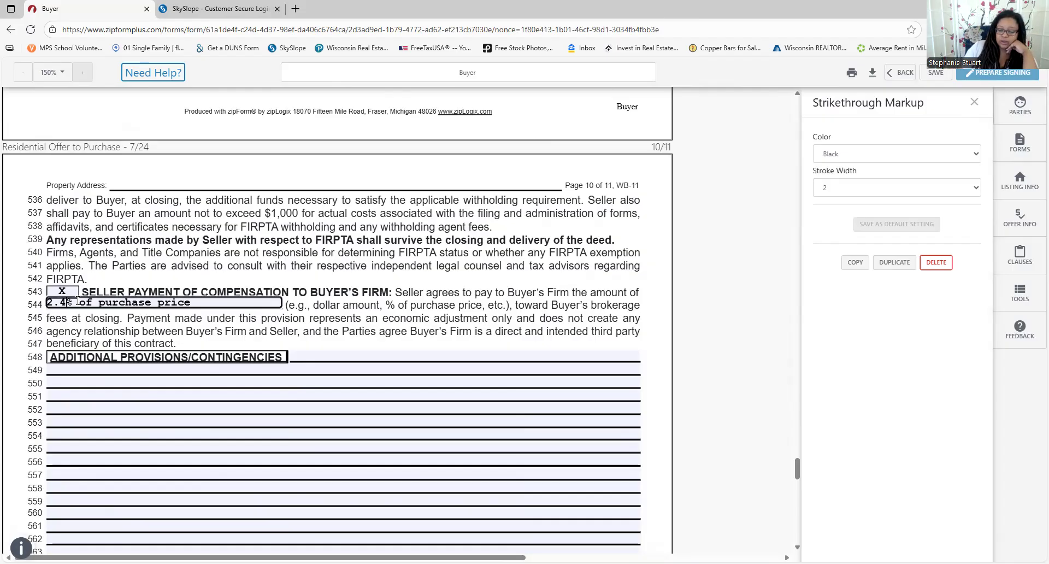
pyautogui.write('5')
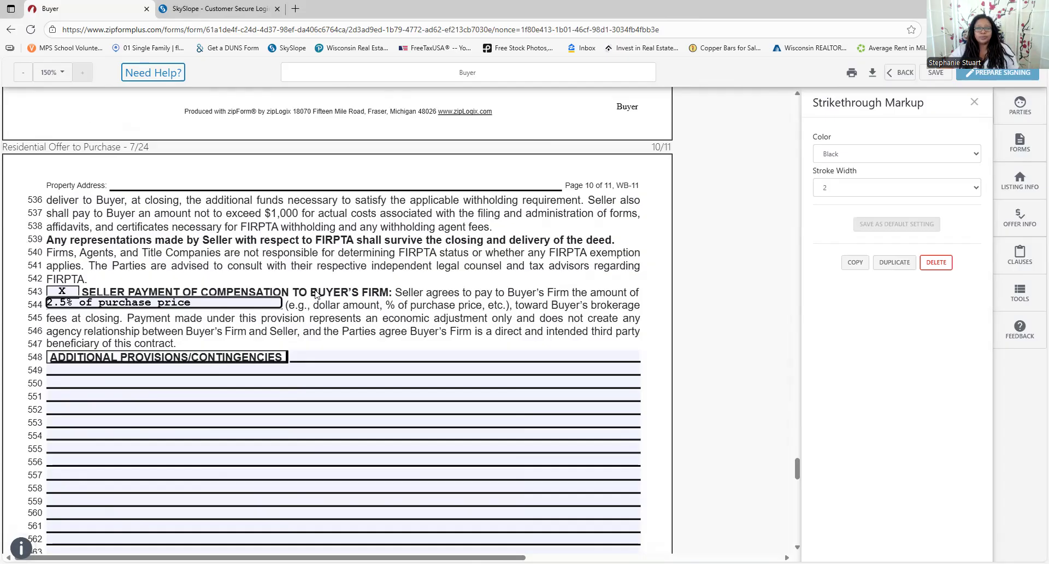
pyautogui.scroll(-4, 345, 322)
pyautogui.scroll(-4, 316, 309)
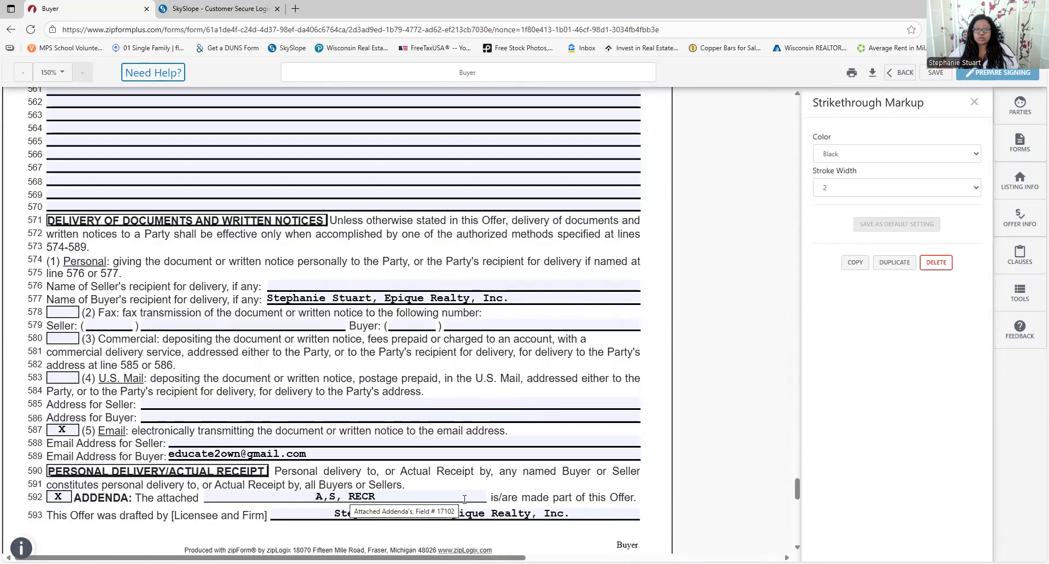
# Close the markup and tools panels, save the WB-11 offer, and return to the Documents list
pyautogui.scroll(-2, 483, 499)
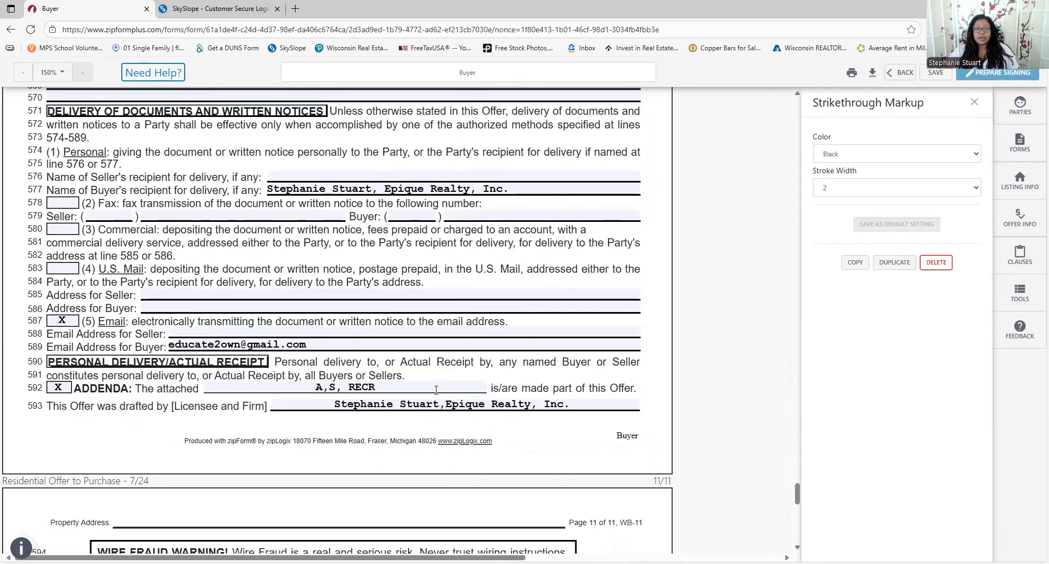
pyautogui.scroll(-10, 545, 402)
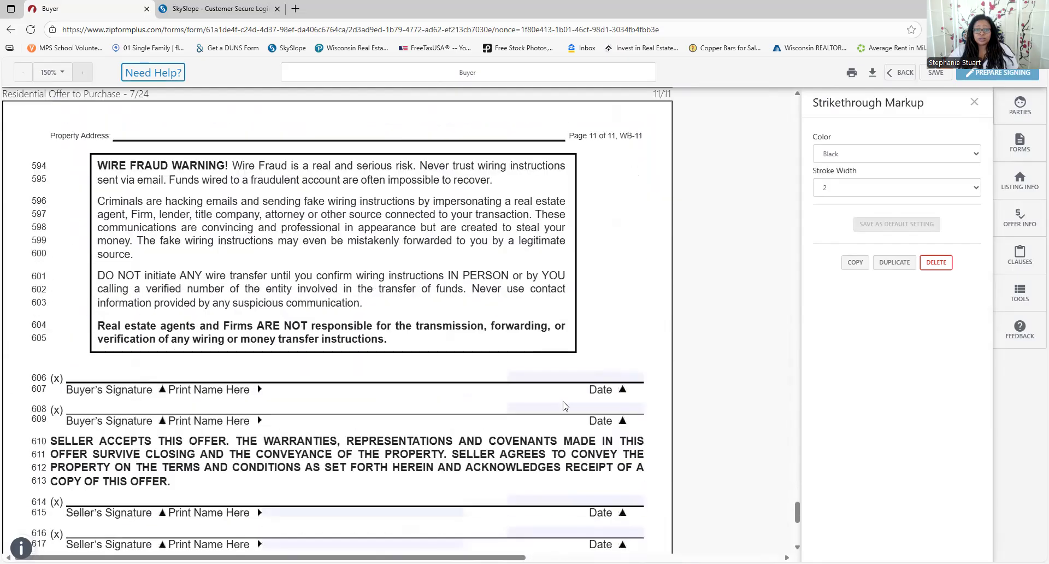
pyautogui.scroll(-5, 477, 414)
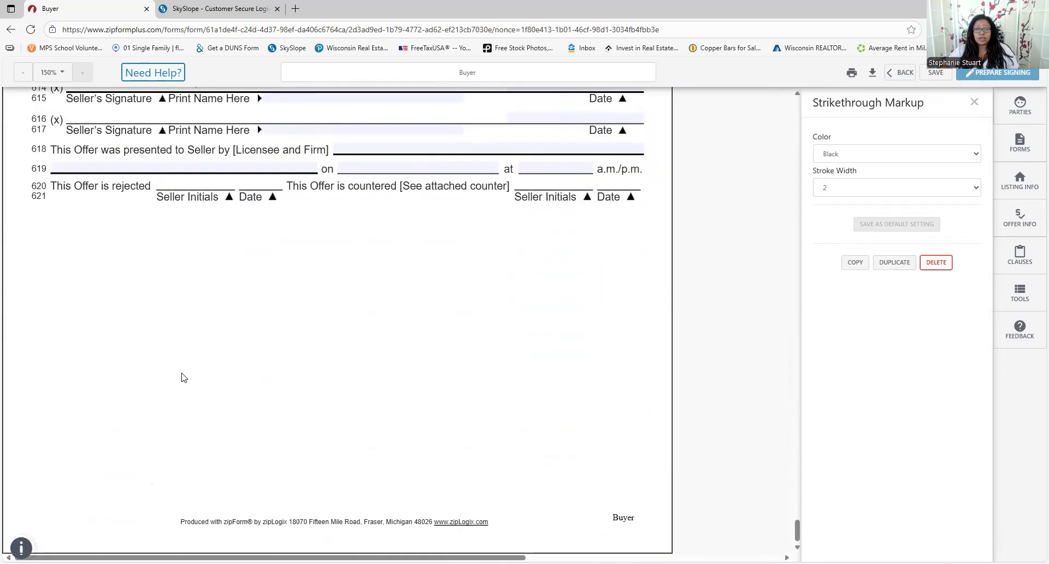
pyautogui.click(975, 100)
pyautogui.click(973, 102)
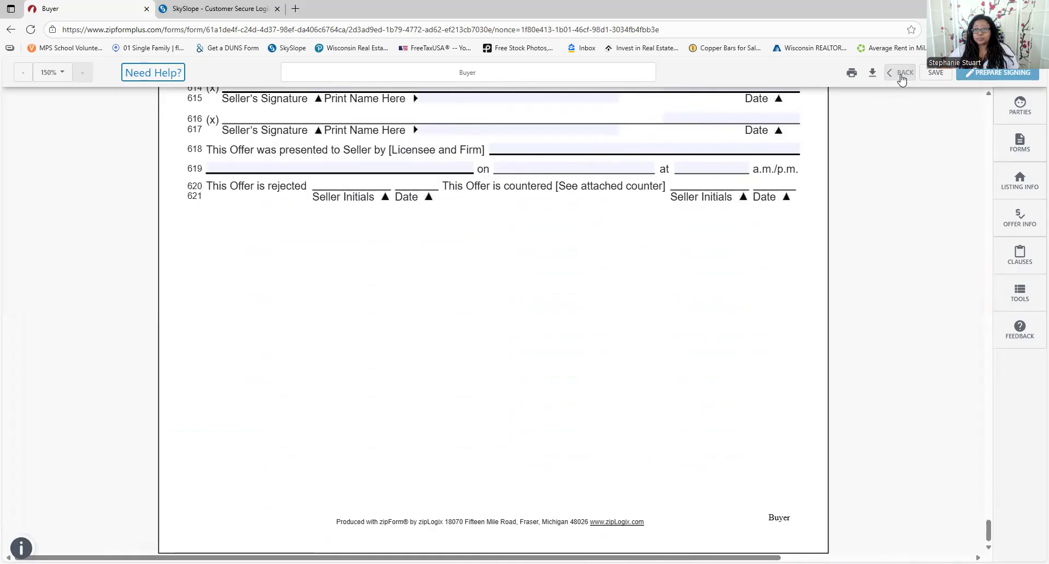
pyautogui.click(944, 72)
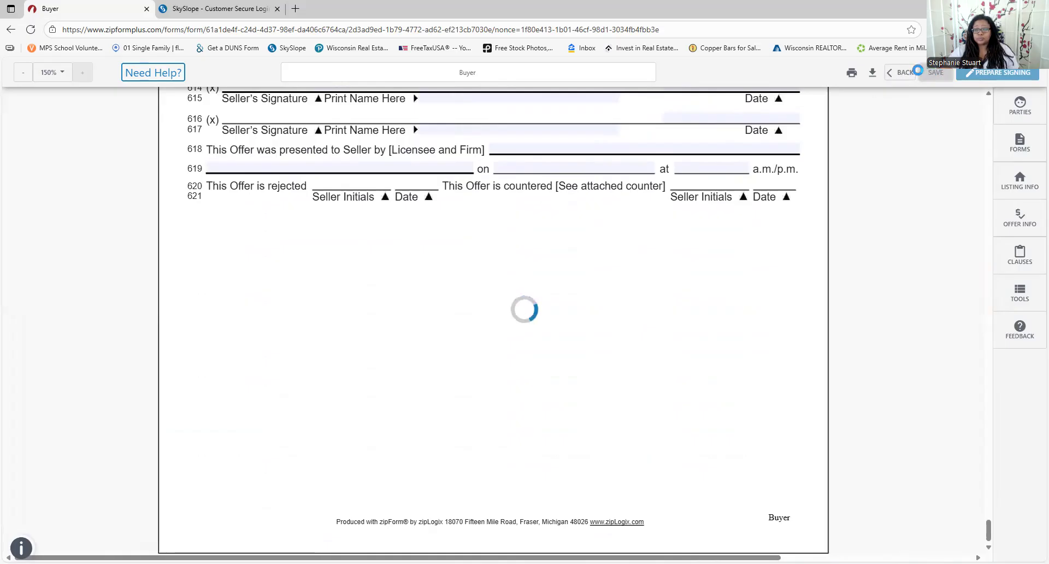
pyautogui.click(891, 73)
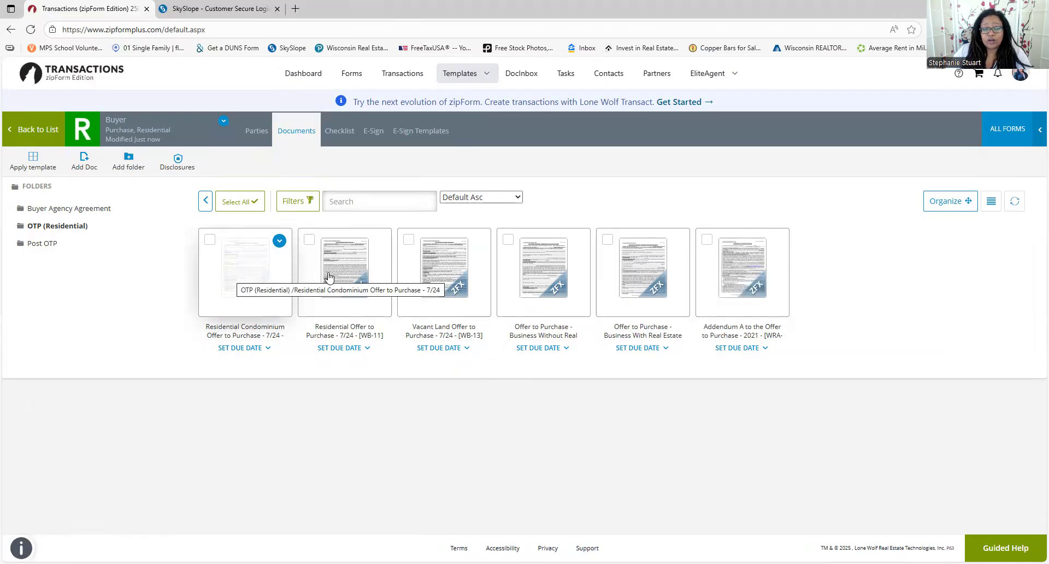
# Open Amendment to Offer to Purchase No. 1 from the Post OTP folder in a new workspace
pyautogui.click(34, 246)
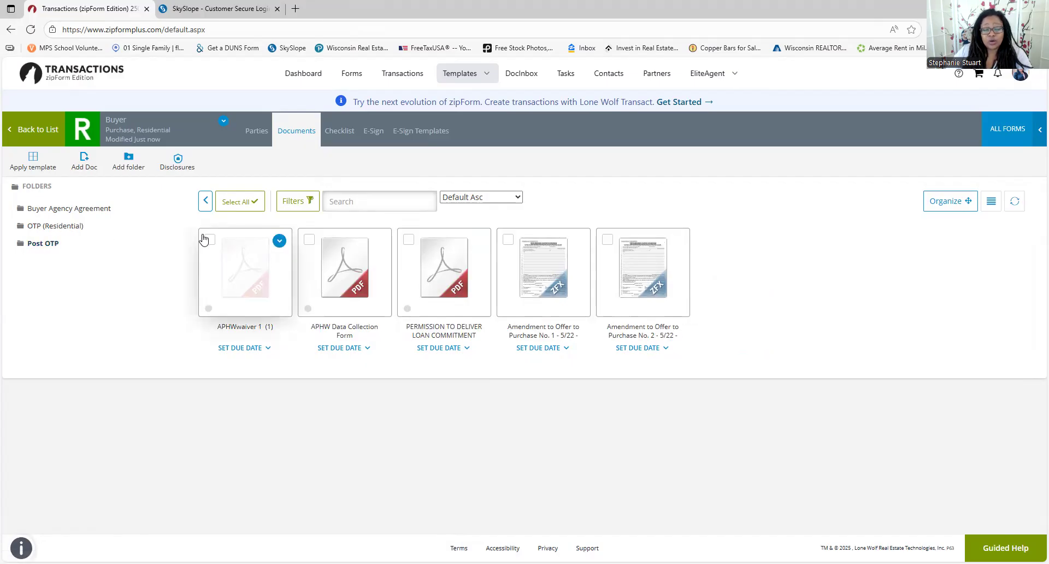
pyautogui.moveTo(579, 246)
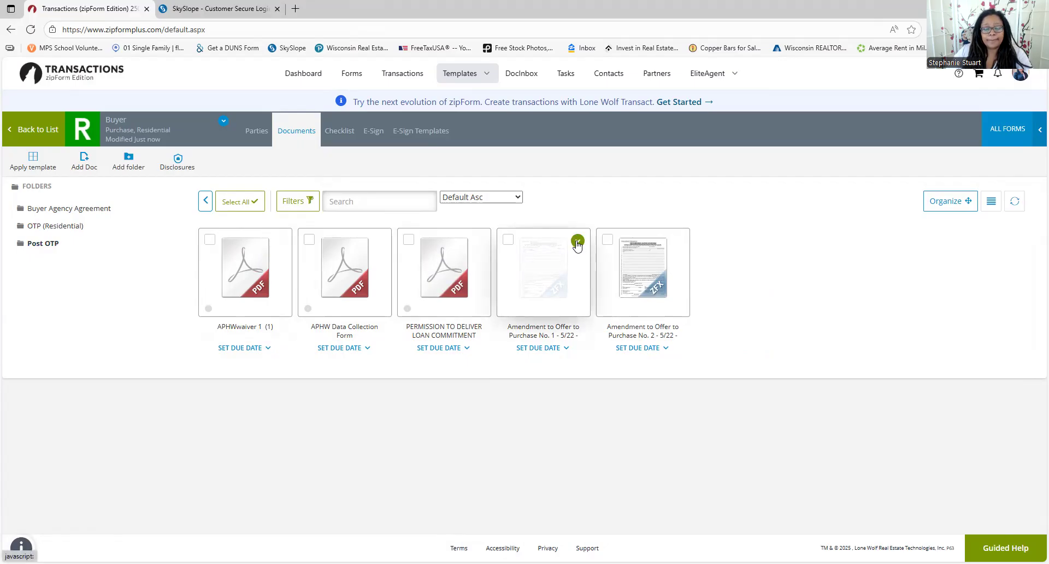
pyautogui.click(551, 266)
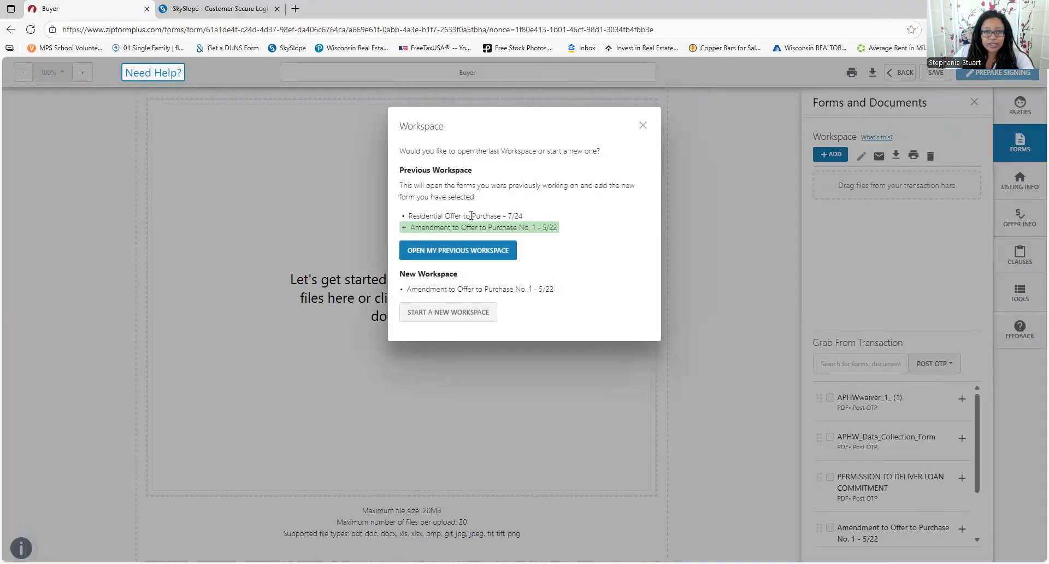
pyautogui.click(435, 314)
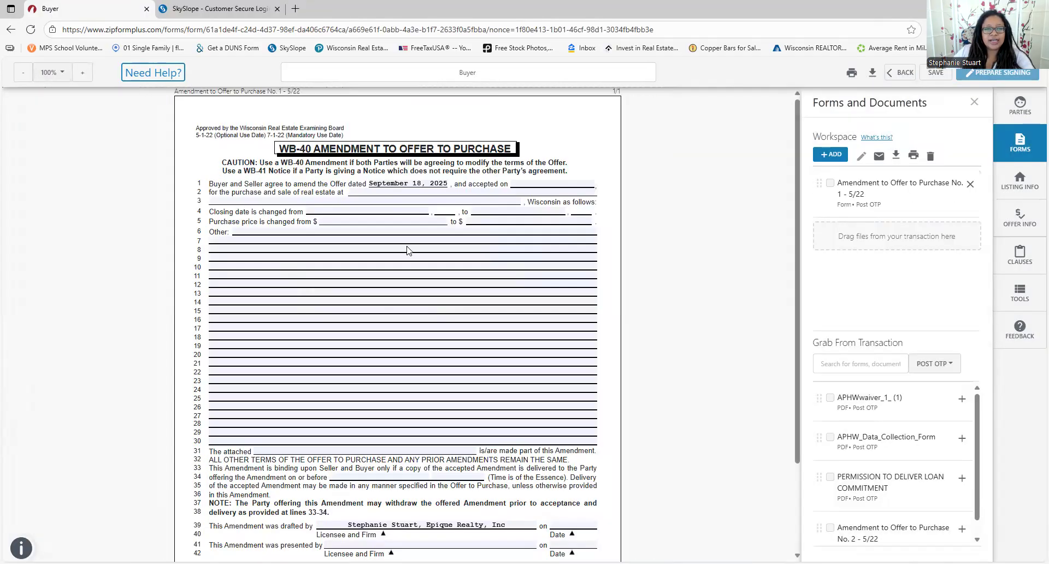
# Fill the acceptance and original closing dates with 09/18/2025, then move down to line 31
pyautogui.click(354, 255)
pyautogui.press('Tab')
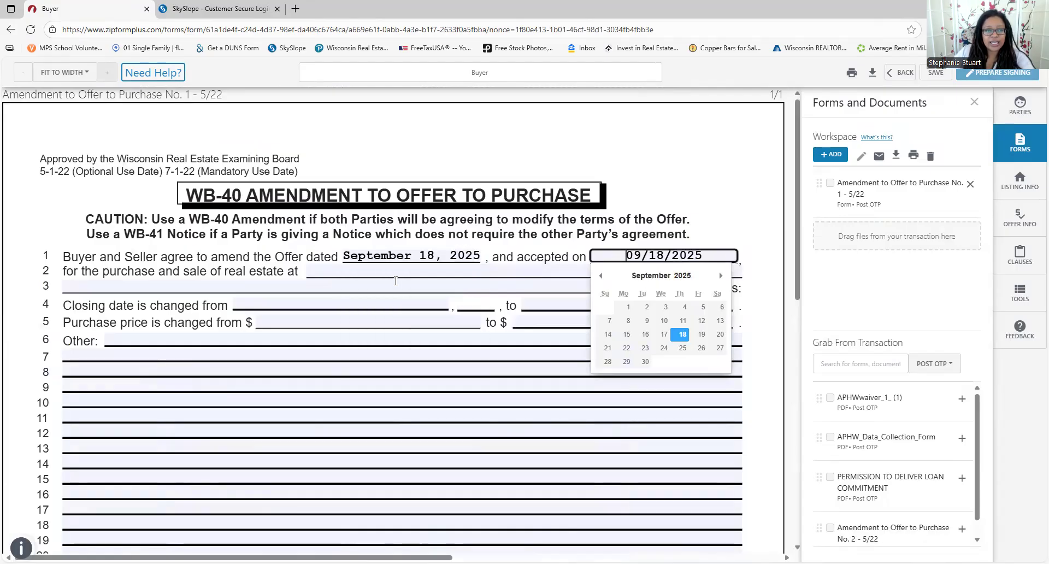
pyautogui.click(359, 271)
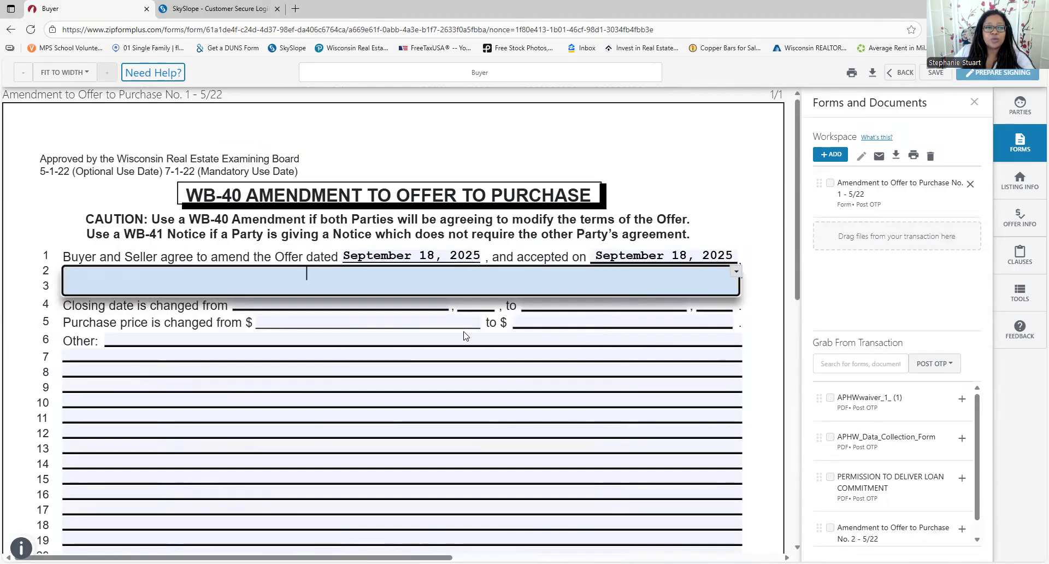
pyautogui.press('Tab')
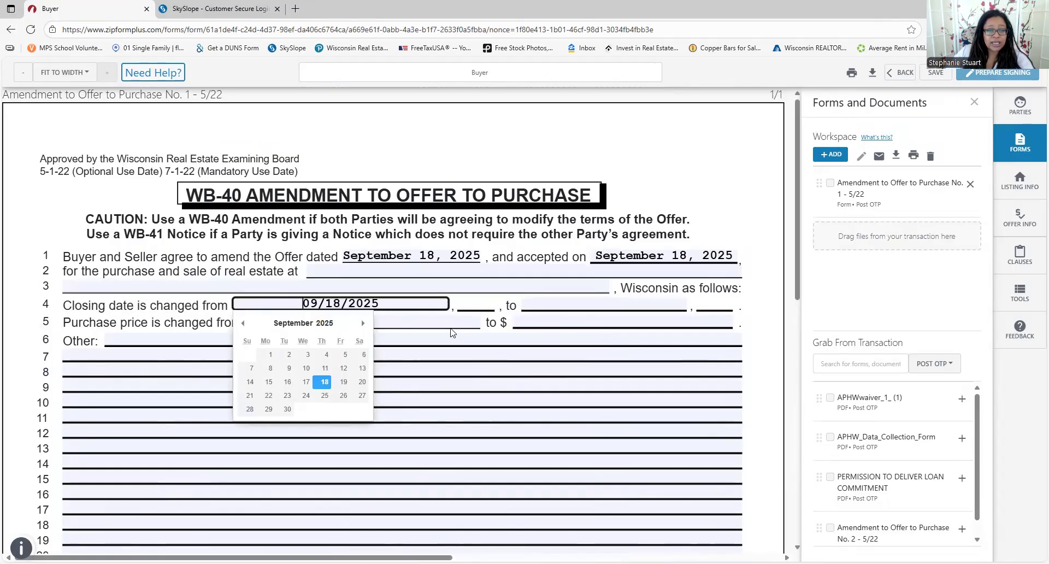
pyautogui.press('Tab')
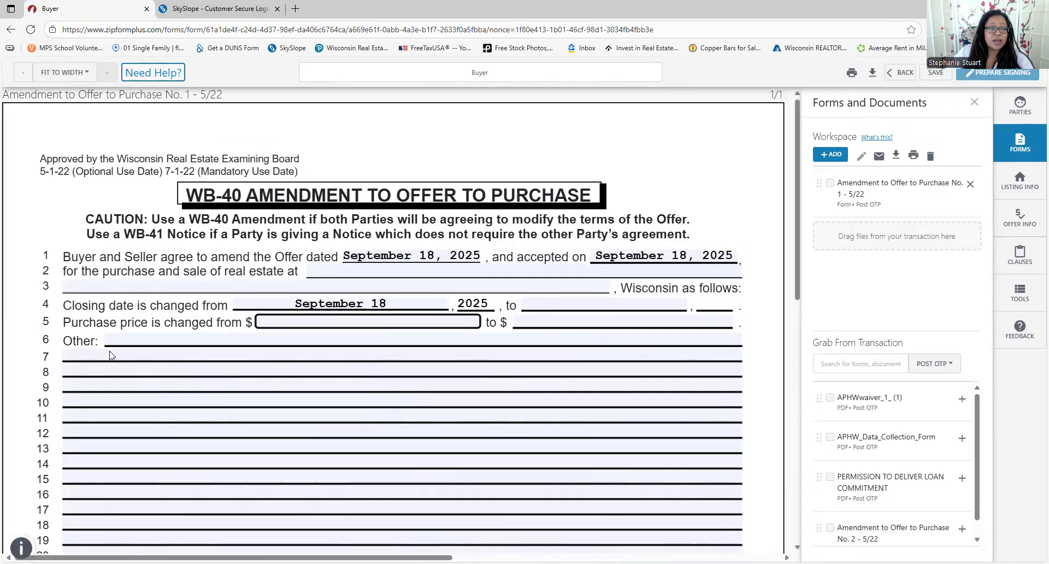
pyautogui.click(88, 358)
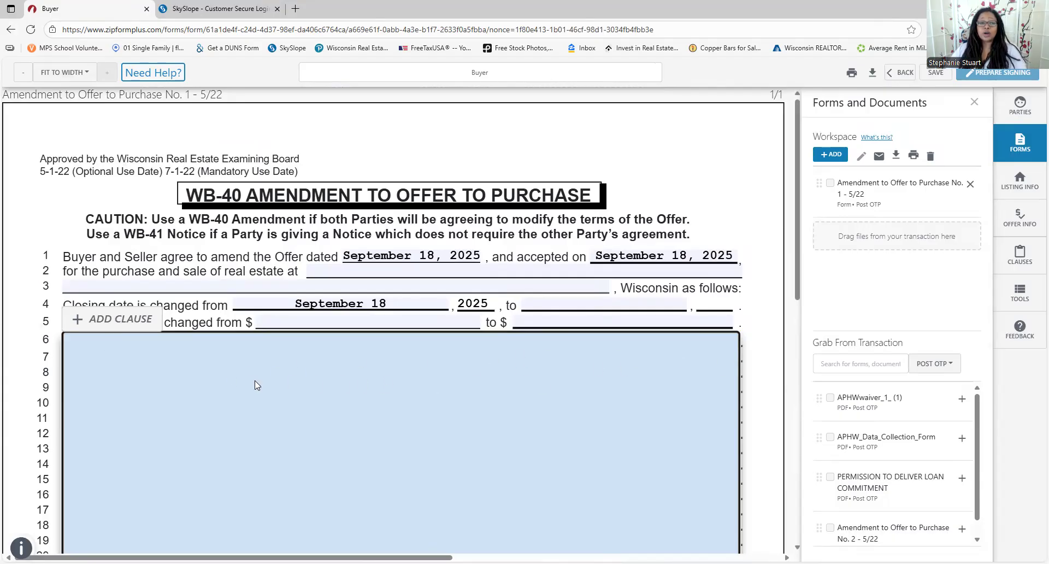
pyautogui.scroll(-7, 505, 392)
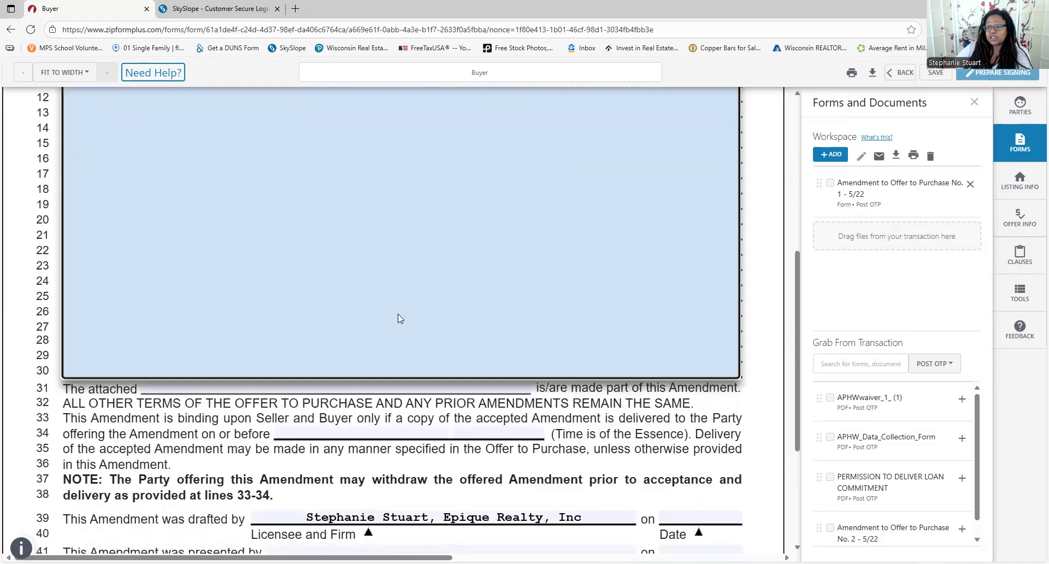
pyautogui.scroll(-2, 377, 224)
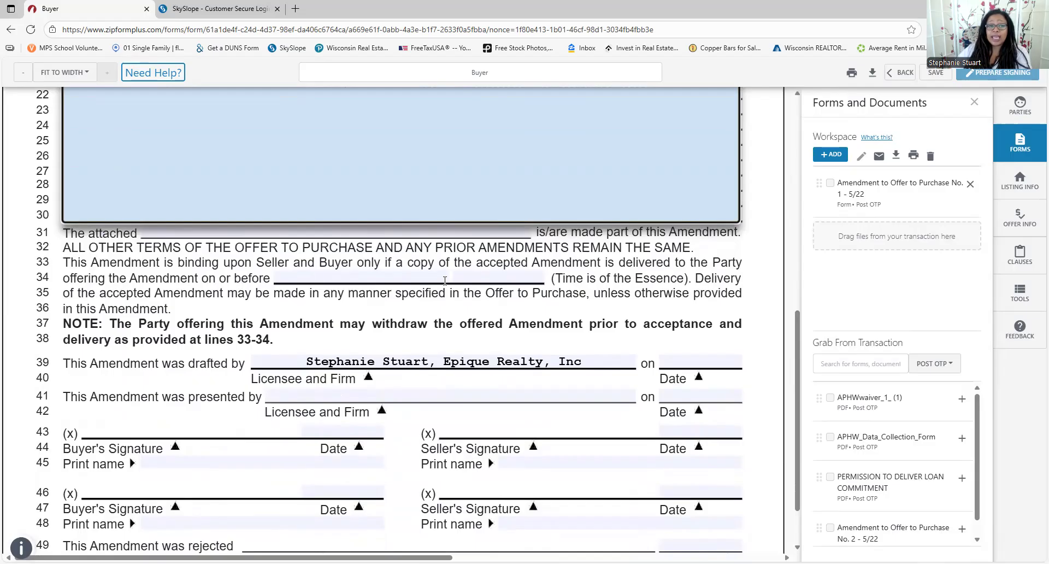
pyautogui.click(334, 234)
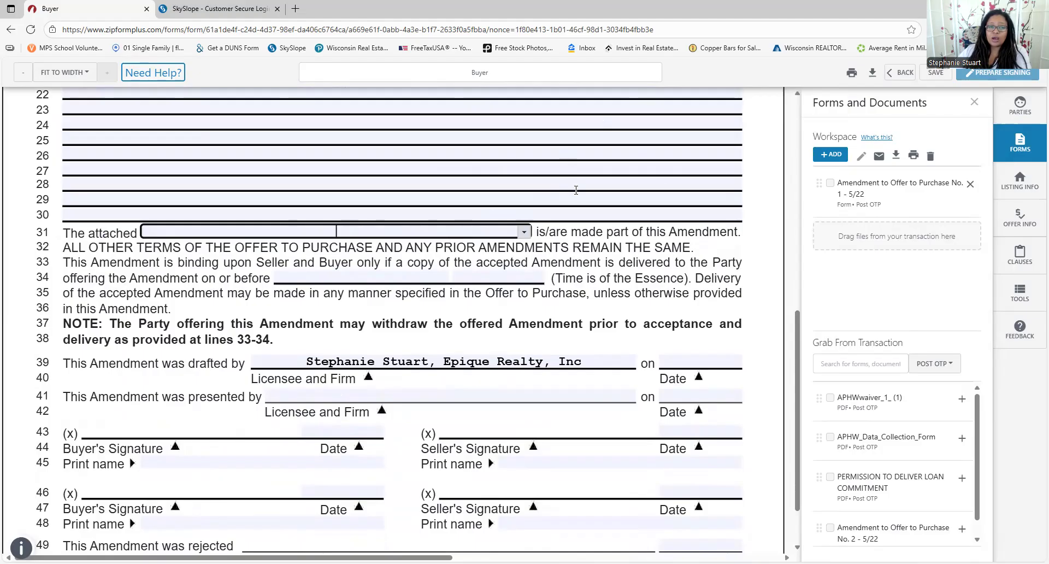
# Place the caret in the line 5 new purchase price field, then leave the amendment
pyautogui.scroll(-1, 578, 205)
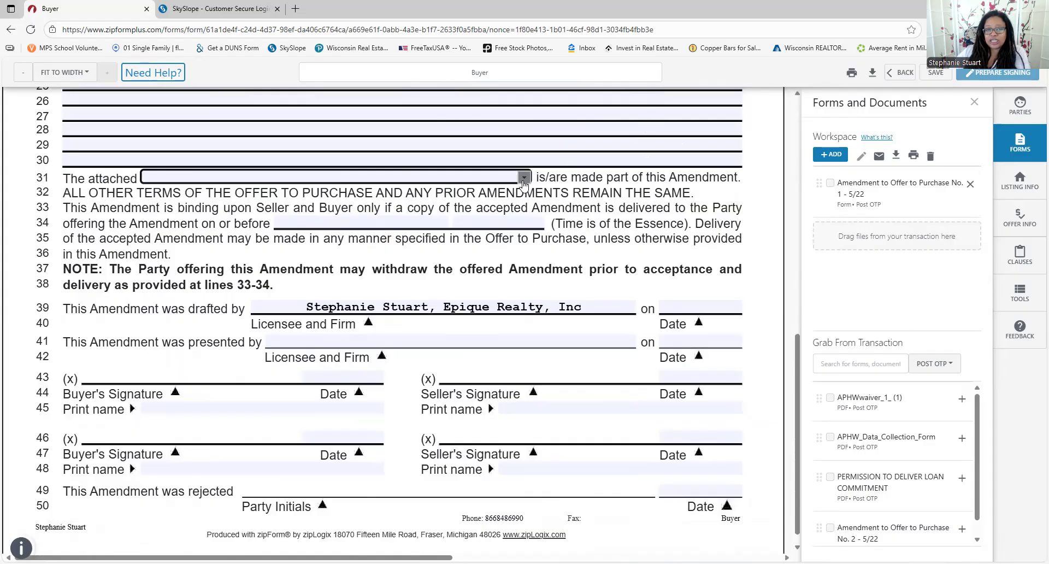
pyautogui.scroll(3, 485, 199)
pyautogui.scroll(4, 486, 199)
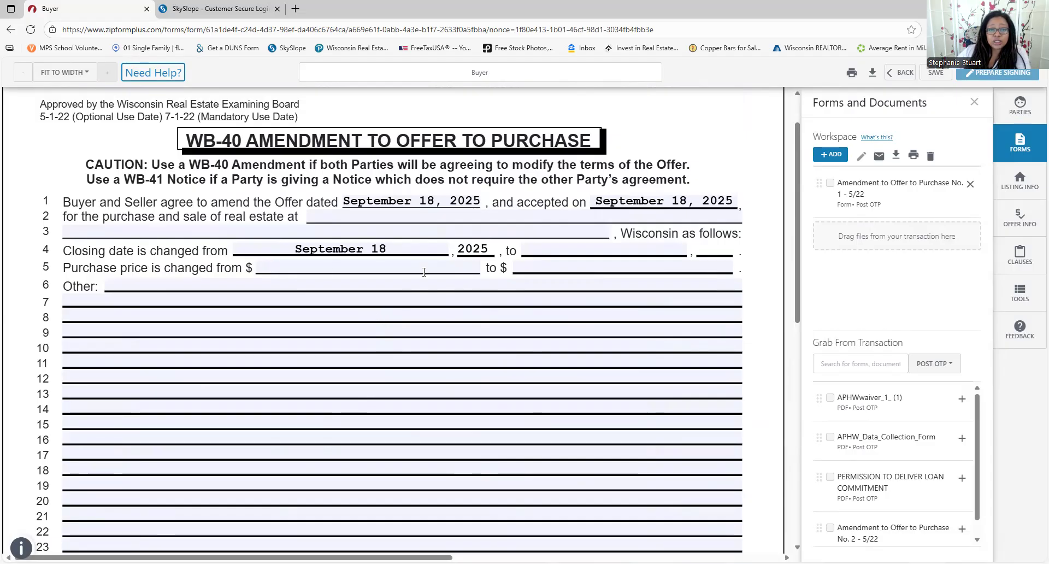
pyautogui.click(584, 269)
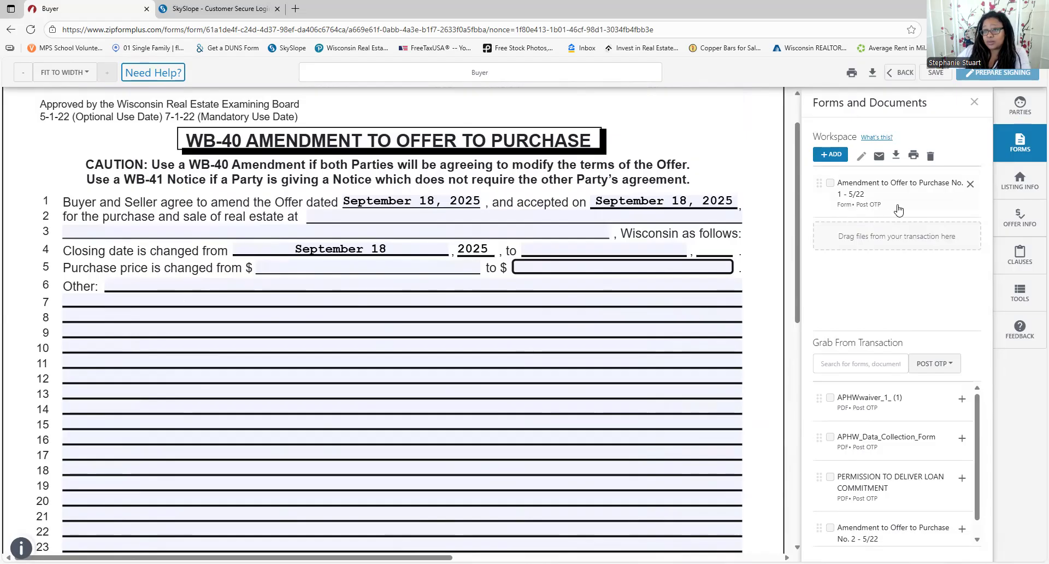
pyautogui.click(899, 72)
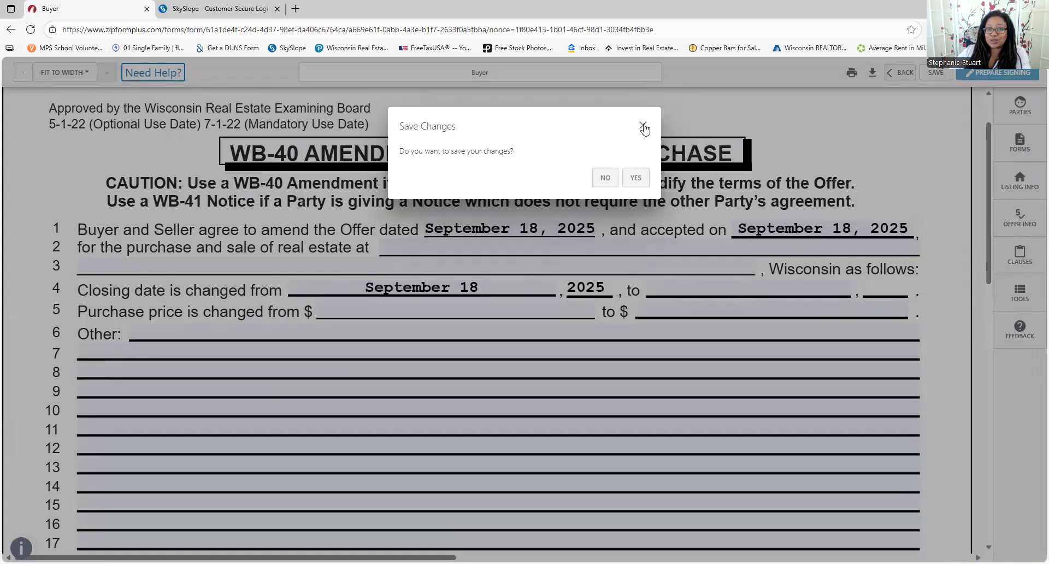
# Discard the amendment changes and go to the Forms and Checklists templates
pyautogui.click(612, 179)
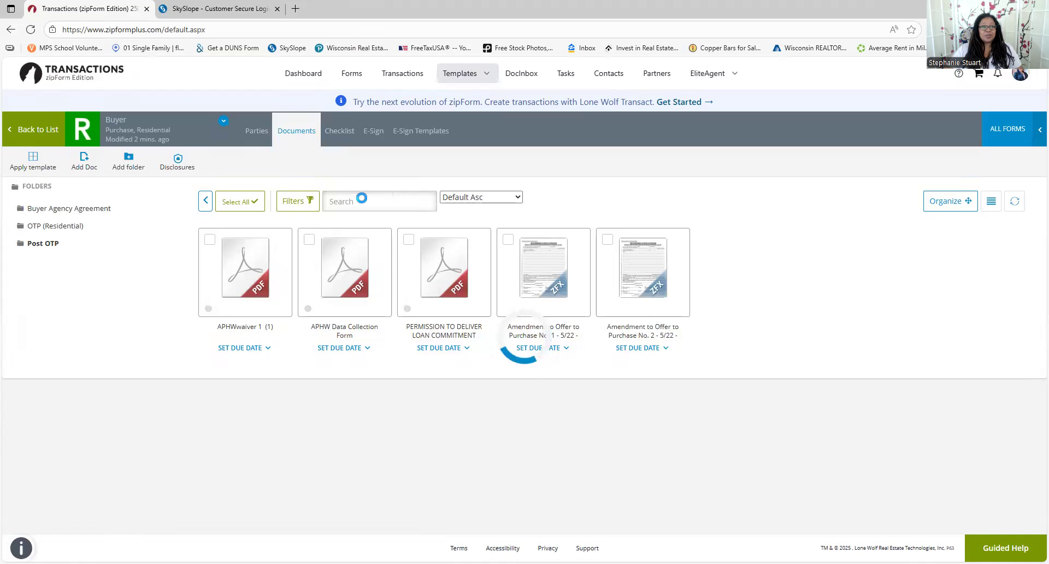
pyautogui.click(36, 133)
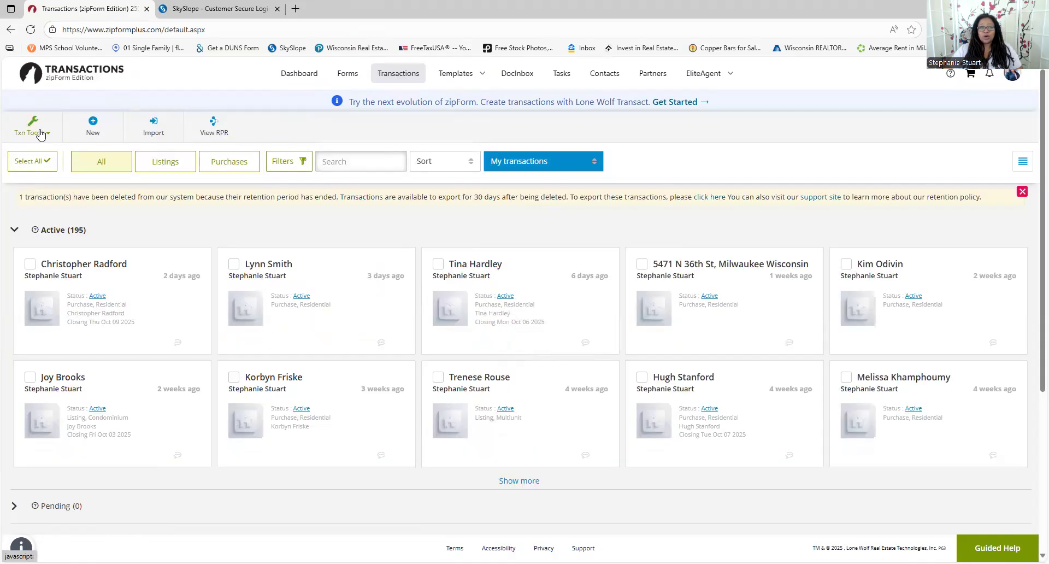
pyautogui.moveTo(456, 74)
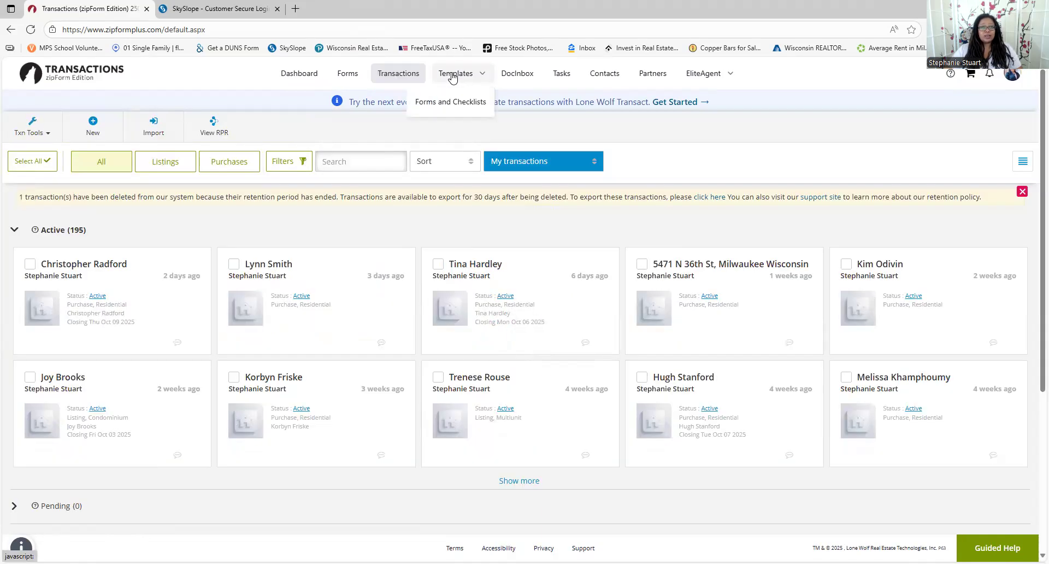
pyautogui.click(451, 103)
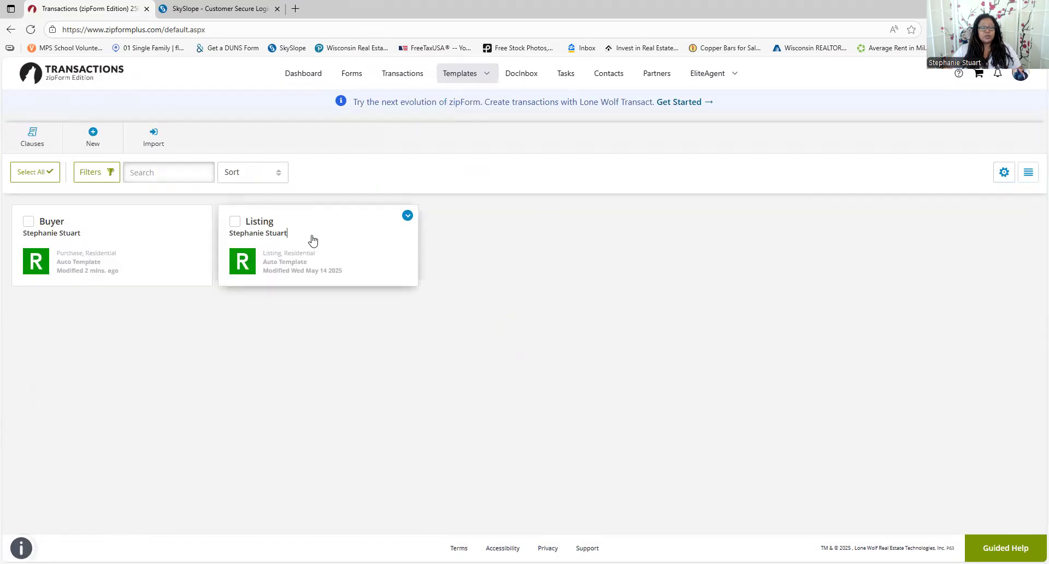
# Open Addendum S, the lead-based paint disclosure, from the Listing template's Listing Packet
pyautogui.click(311, 239)
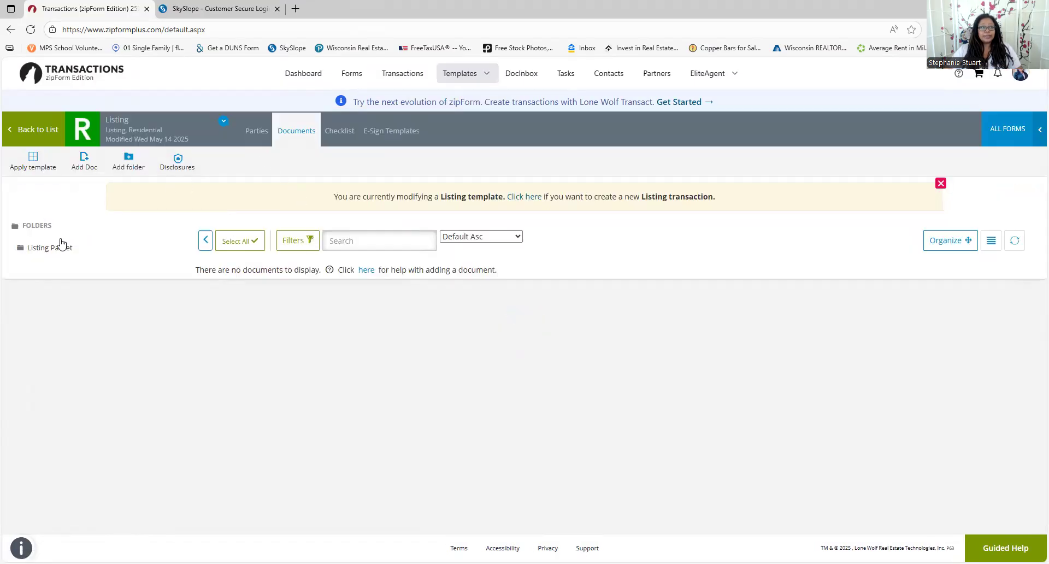
pyautogui.click(46, 248)
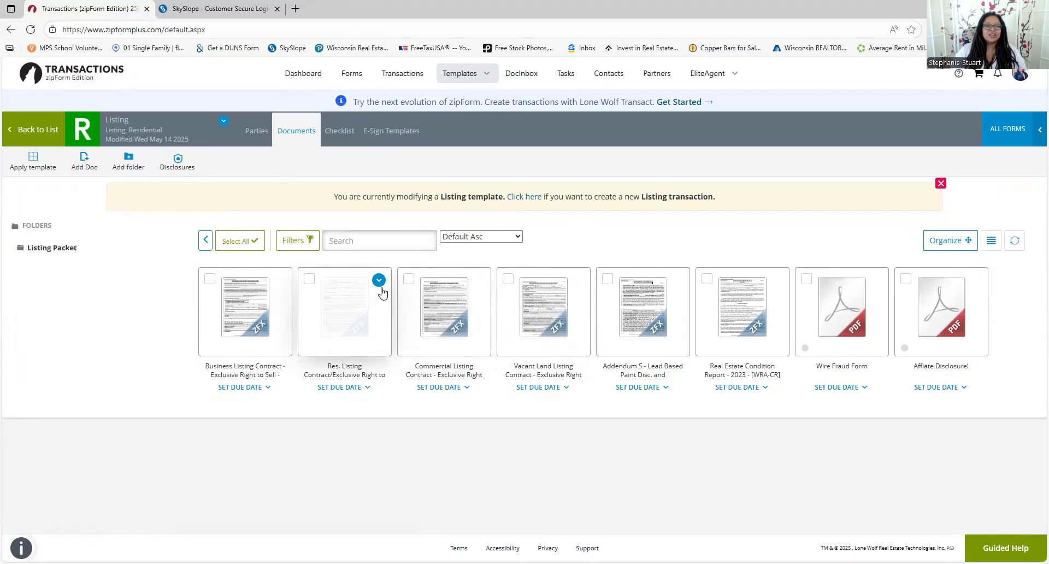
pyautogui.click(378, 280)
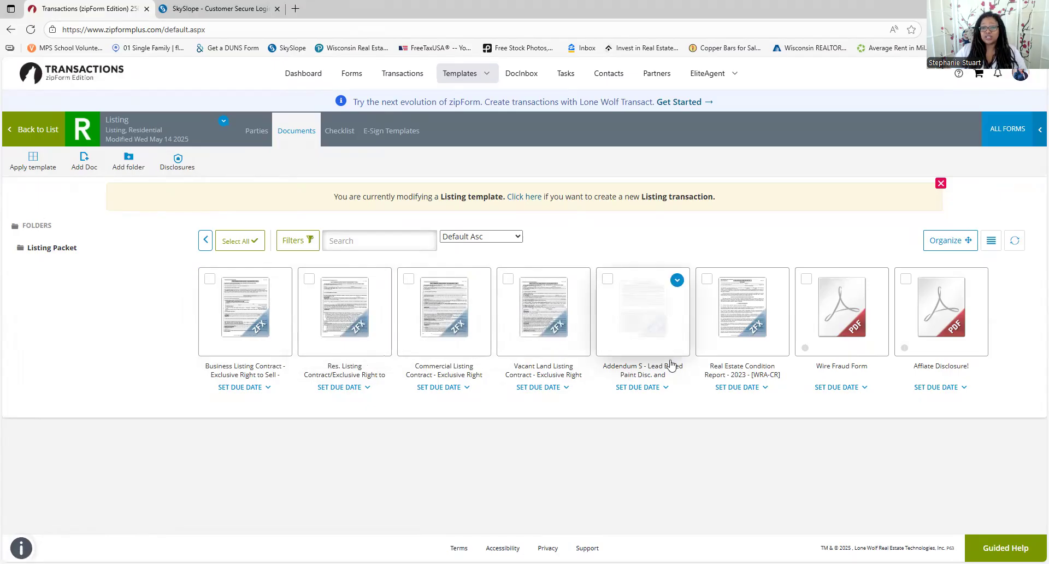
pyautogui.click(643, 315)
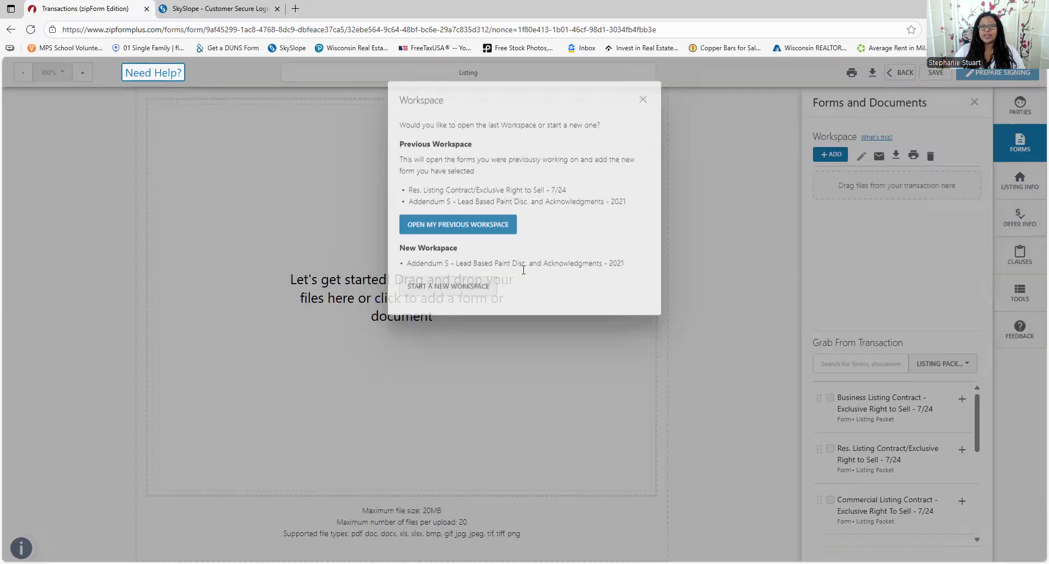
# Cancel the Addendum S prompt and open the Real Estate Condition Report in a new workspace
pyautogui.click(646, 128)
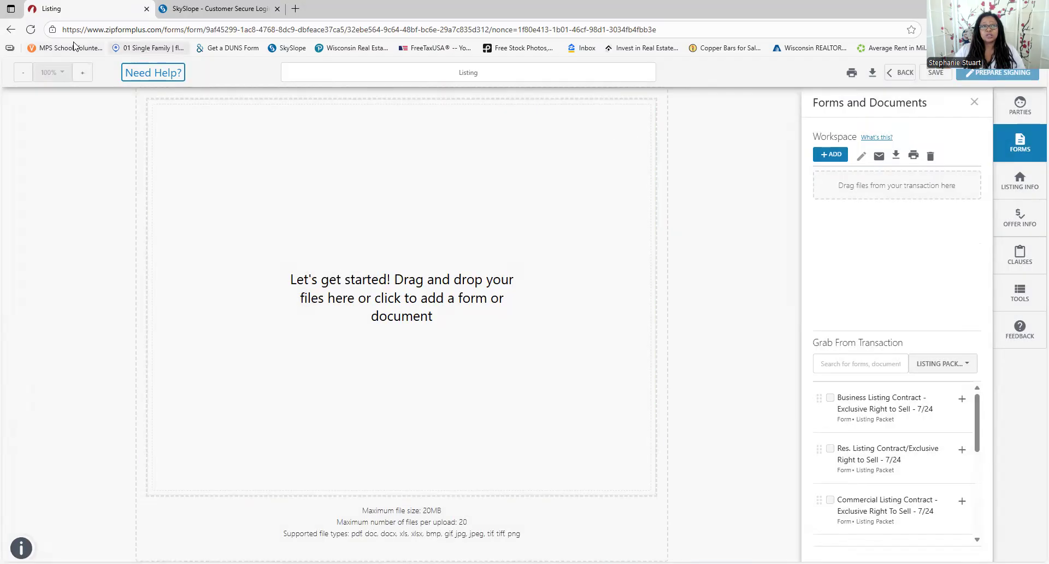
pyautogui.click(902, 75)
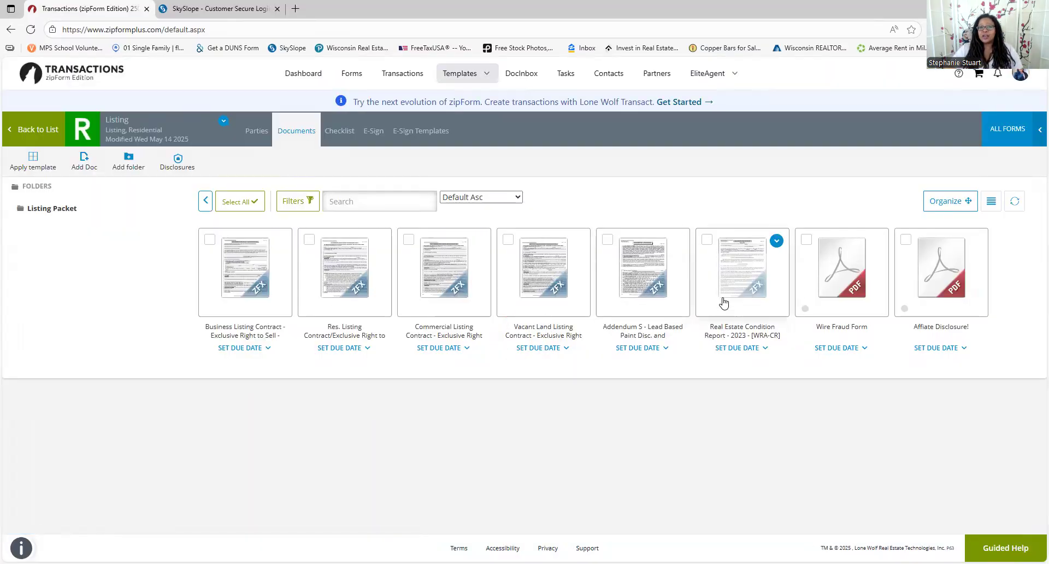
pyautogui.click(728, 289)
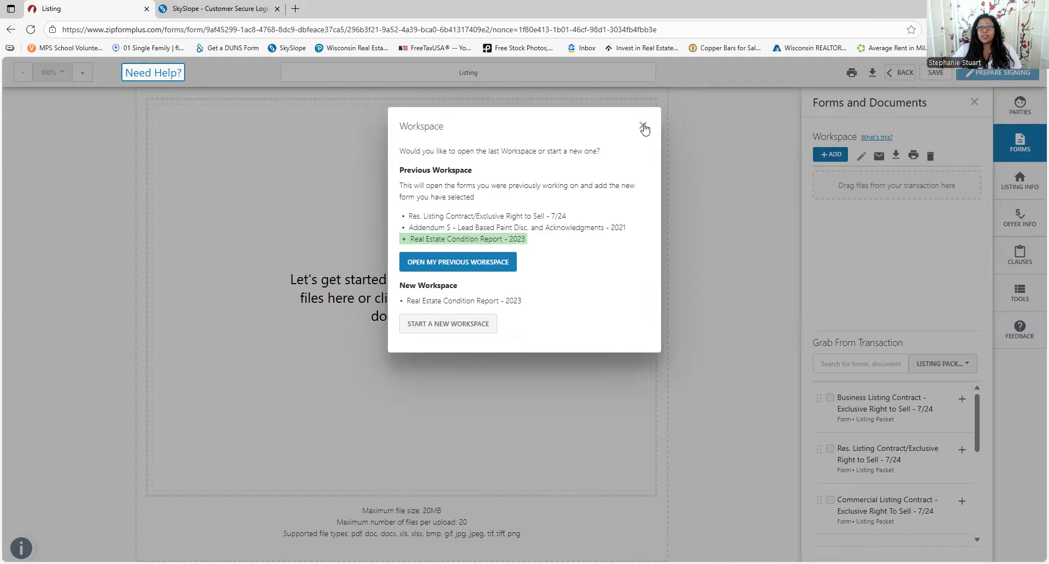
pyautogui.click(441, 325)
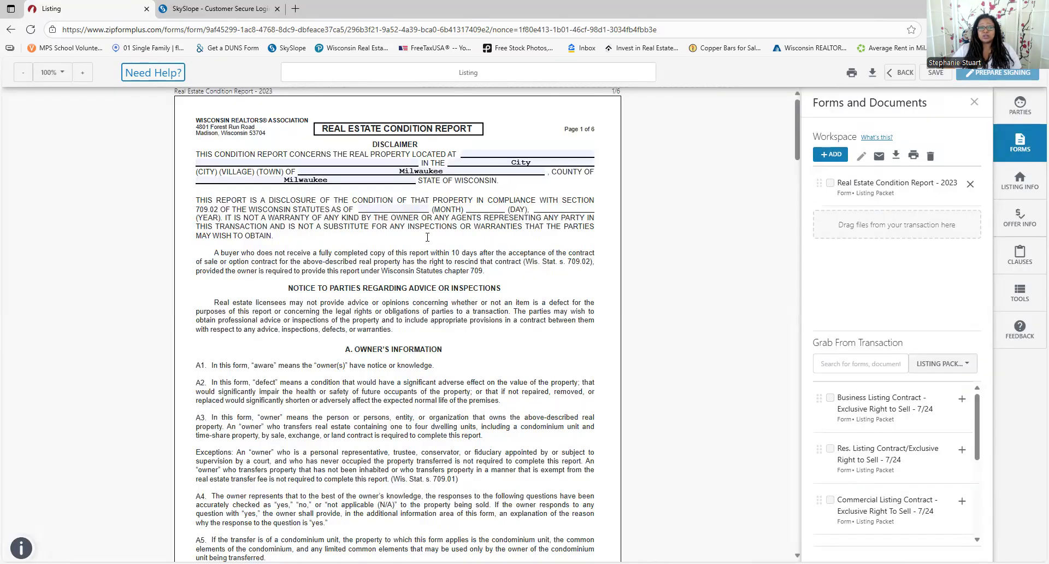
# Scroll through the condition report and return to the Listing template's document list
pyautogui.scroll(-6, 517, 328)
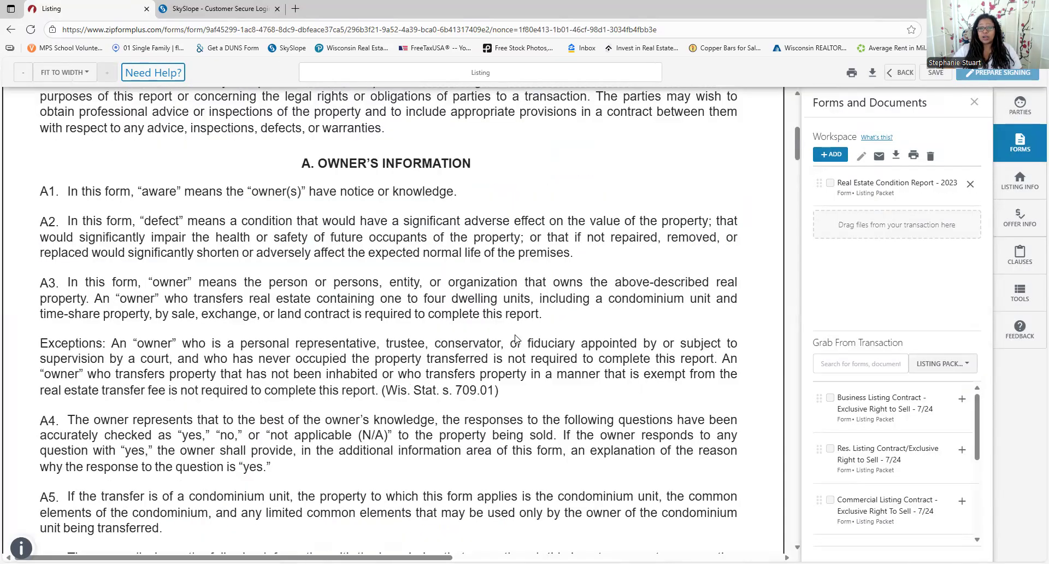
pyautogui.scroll(-10, 630, 361)
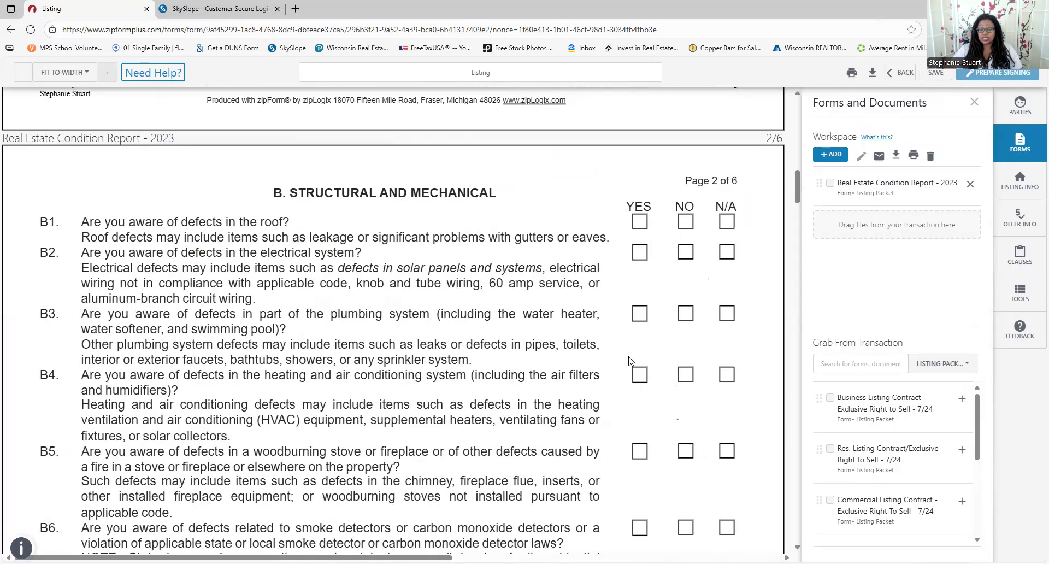
pyautogui.scroll(10, 629, 355)
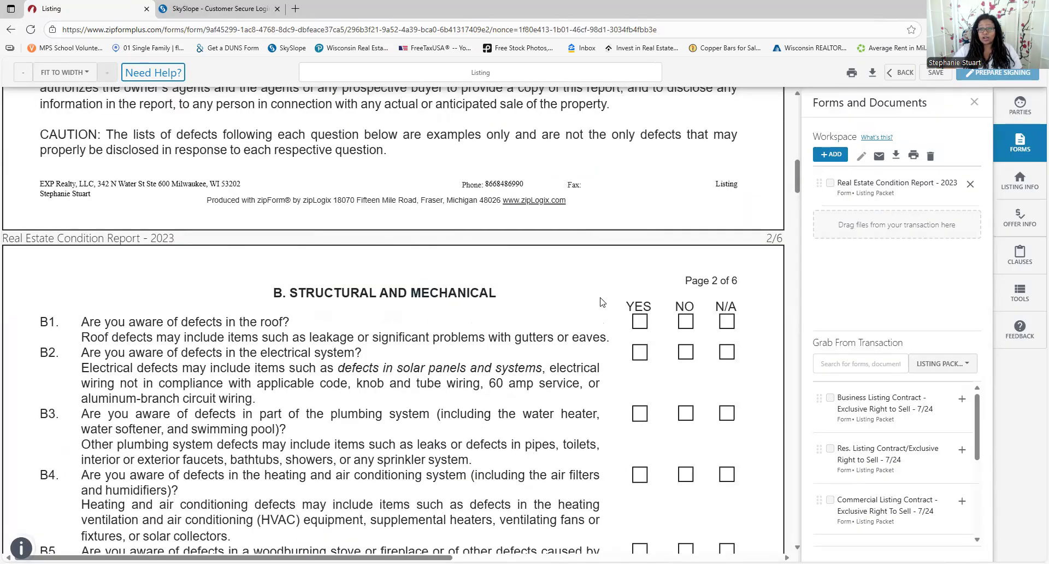
pyautogui.click(897, 73)
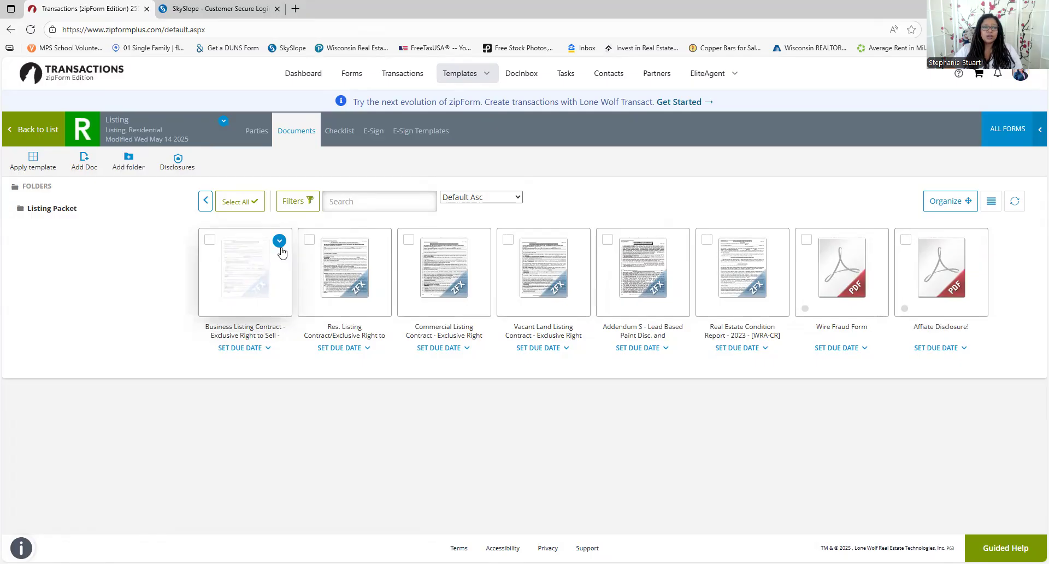
# Open the Res. Listing Contract/Exclusive Right to Sell - 7/24 in a fresh workspace, scrolled to its 6.5% commission line
pyautogui.click(379, 241)
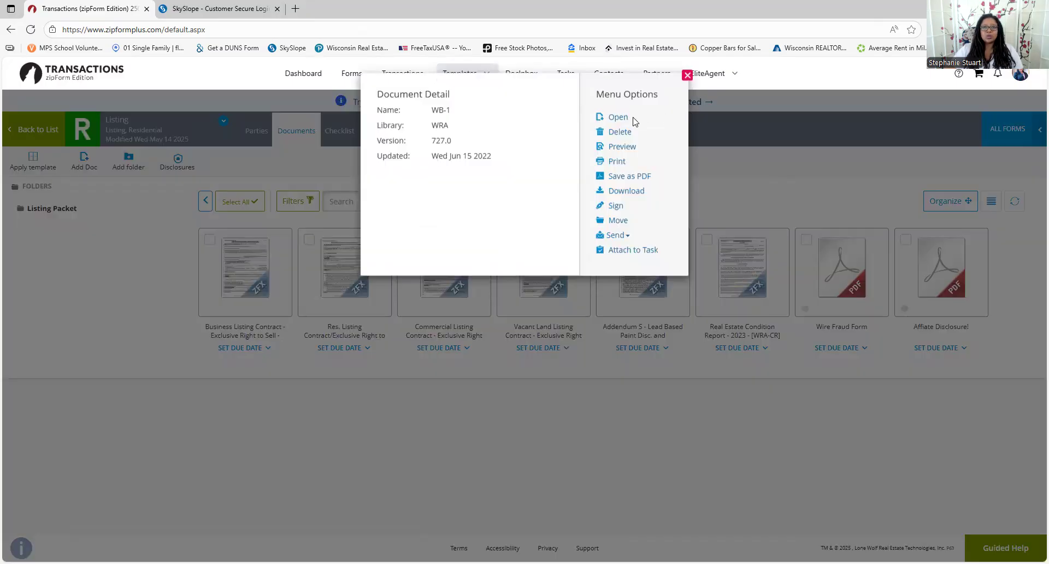
pyautogui.click(616, 118)
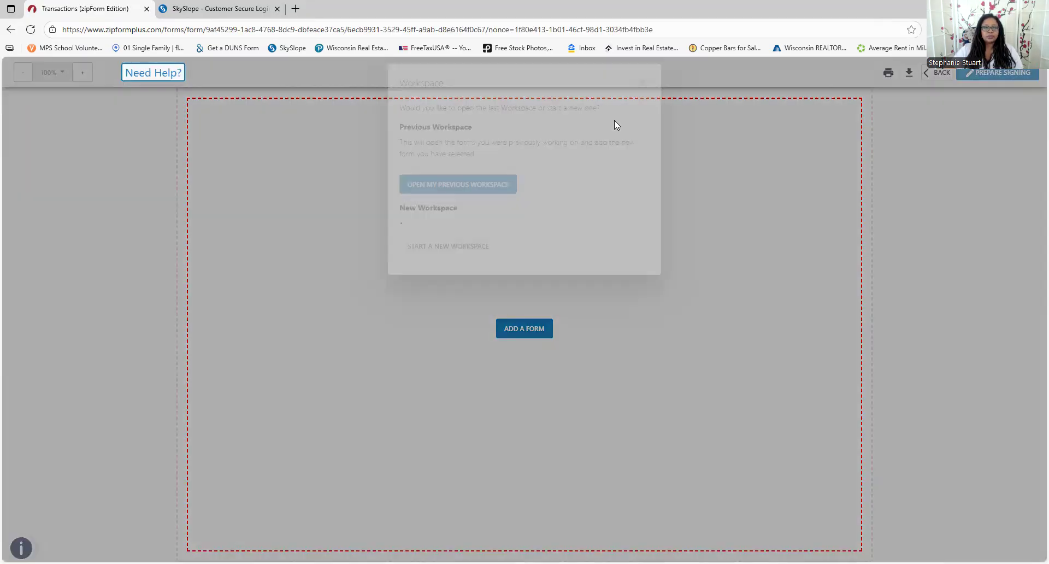
pyautogui.click(450, 314)
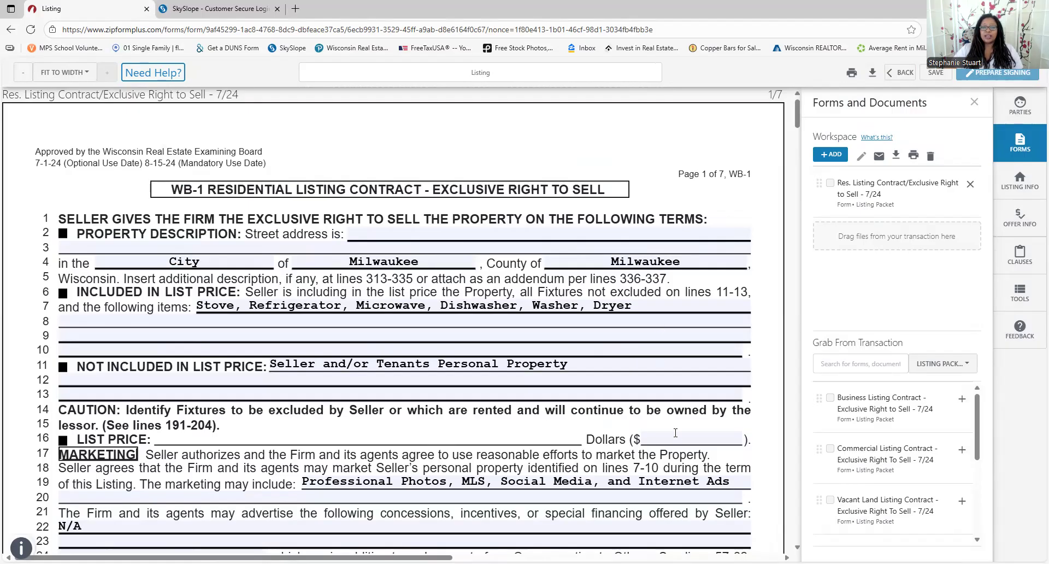
pyautogui.scroll(-2, 676, 442)
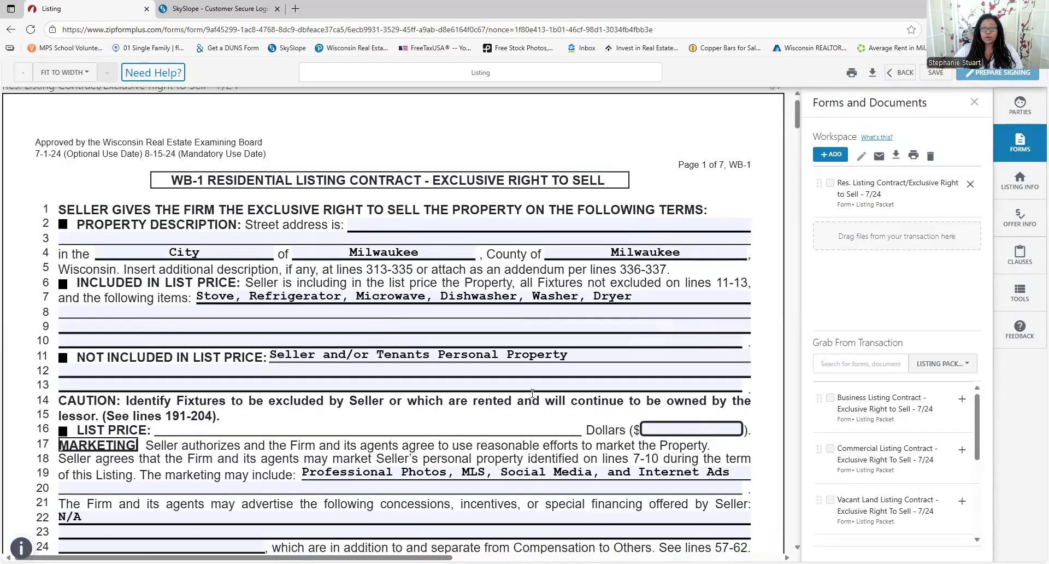
pyautogui.scroll(-1, 322, 369)
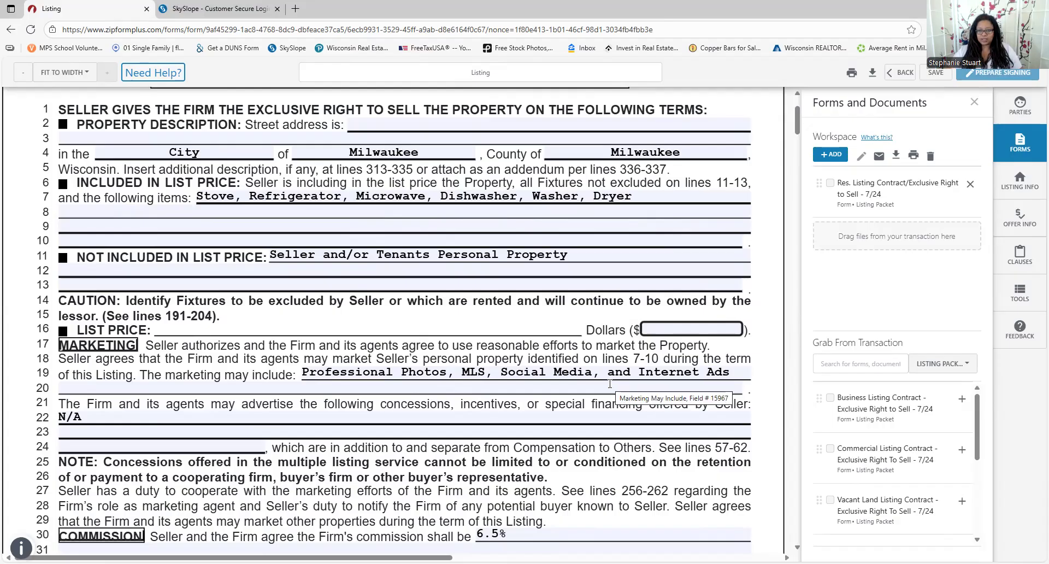
pyautogui.scroll(-2, 424, 390)
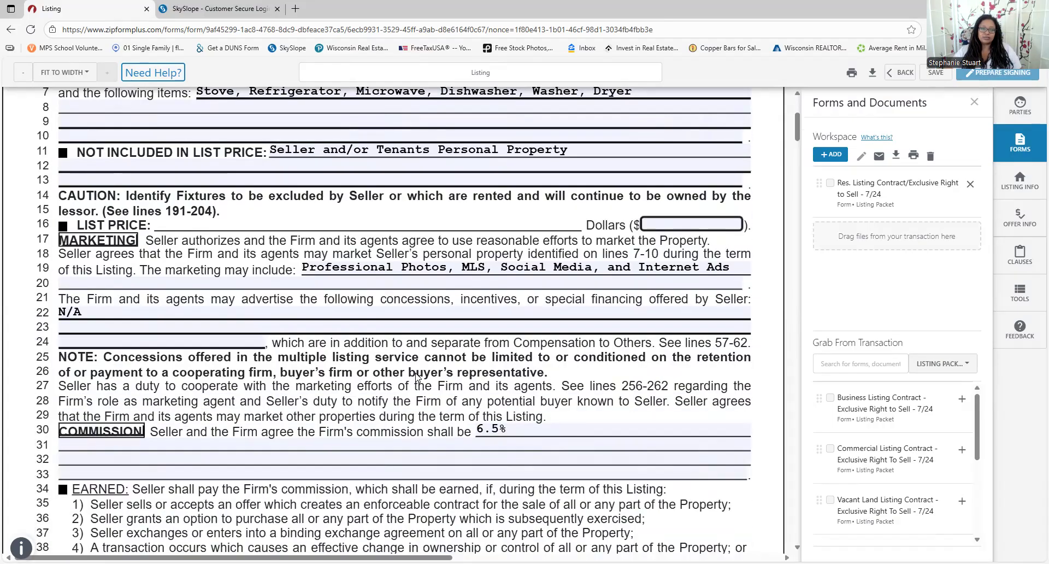
pyautogui.scroll(-3, 416, 378)
pyautogui.scroll(-2, 382, 208)
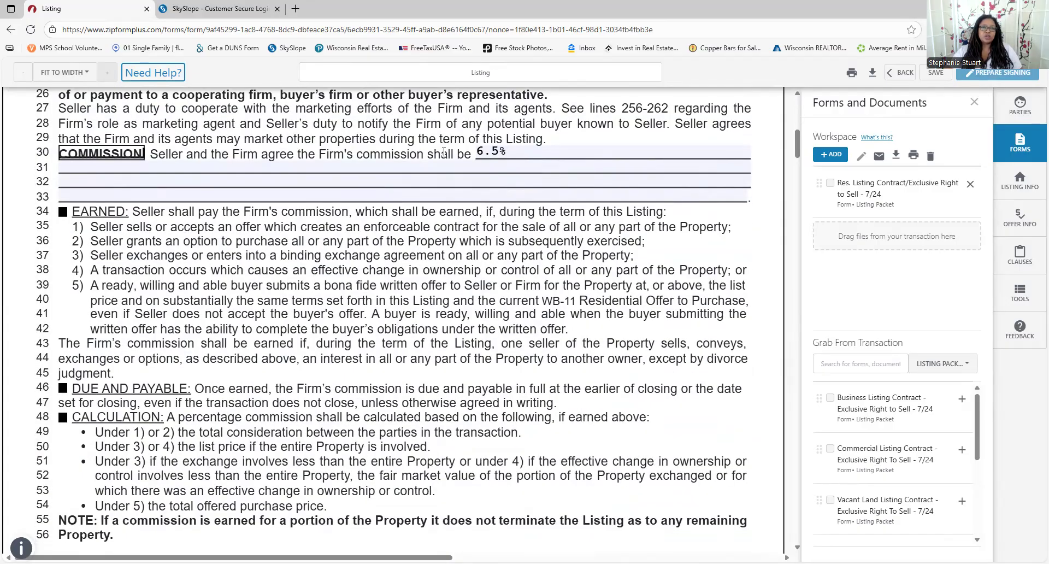
# Edit the Firm's 6.5% commission entry on line 30
pyautogui.click(375, 163)
pyautogui.press('BackSpace')
pyautogui.press('BackSpace')
pyautogui.write('4')
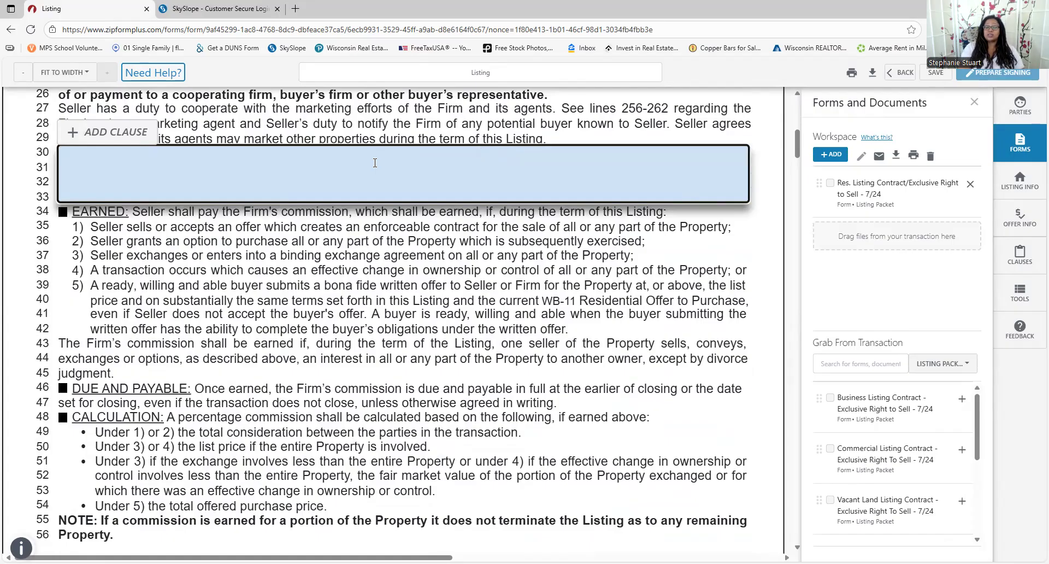
pyautogui.write('713')
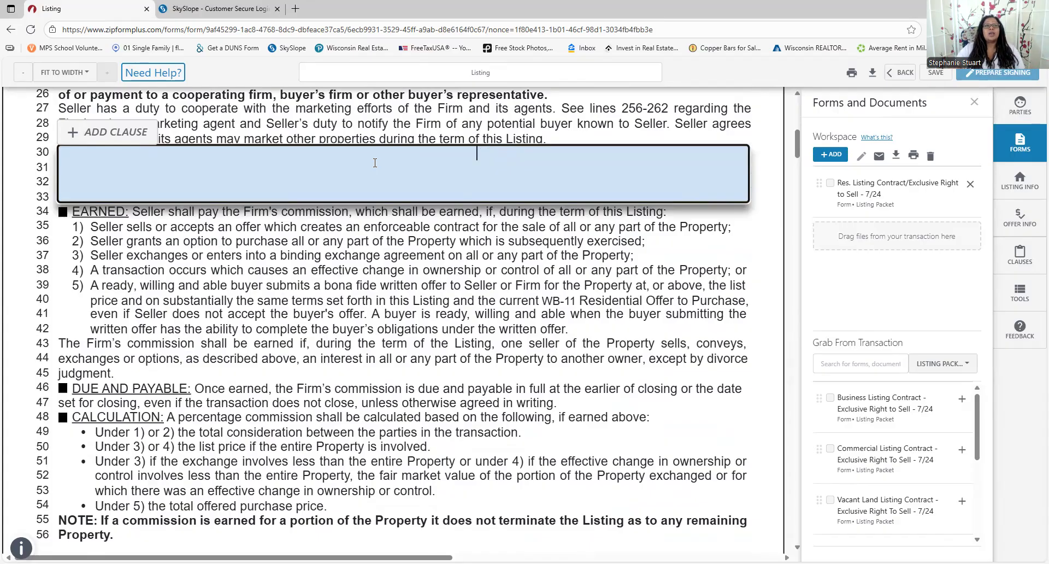
pyautogui.click(362, 260)
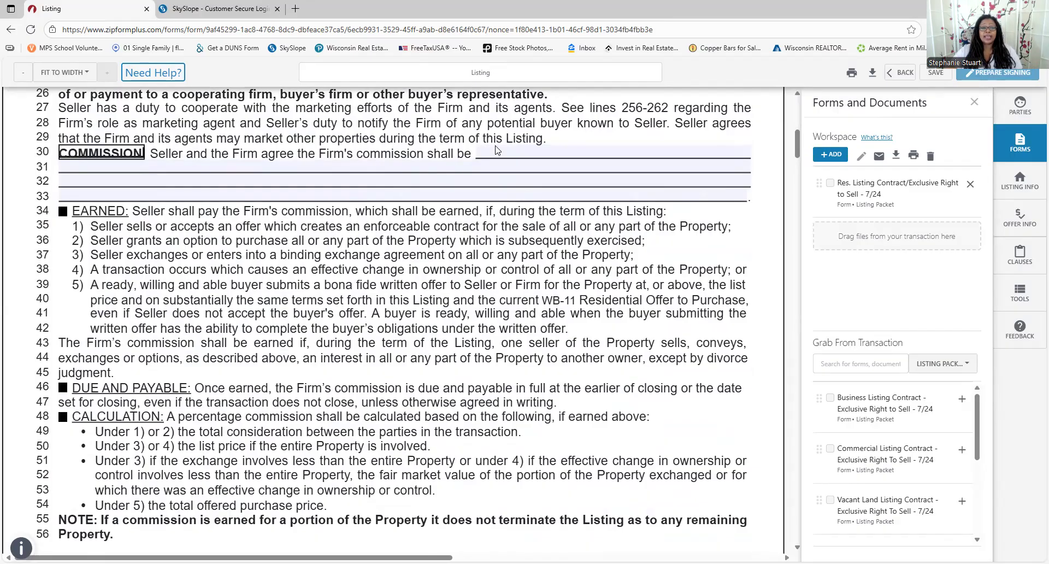
# Change the line 58 compensation to cooperating firms from 2.4% to 3%
pyautogui.scroll(-5, 496, 164)
pyautogui.scroll(-1, 417, 354)
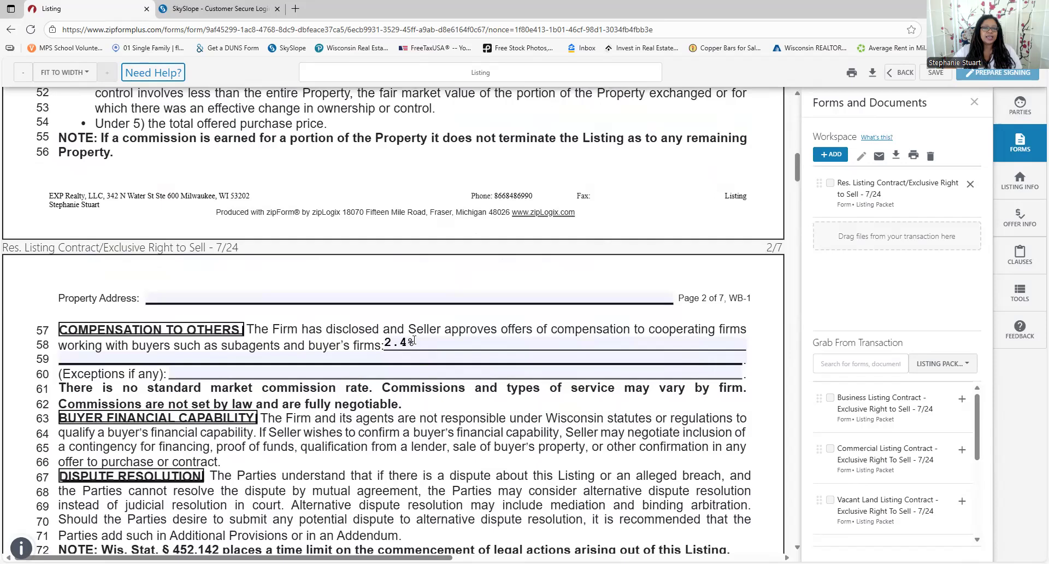
pyautogui.click(413, 341)
pyautogui.moveTo(423, 345); pyautogui.dragTo(237, 338)
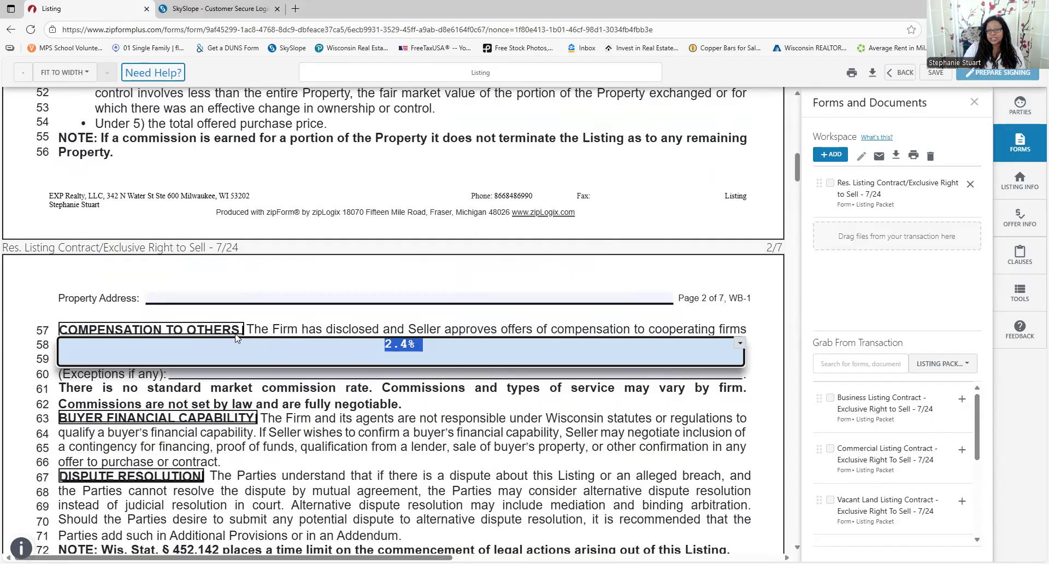
pyautogui.write('2')
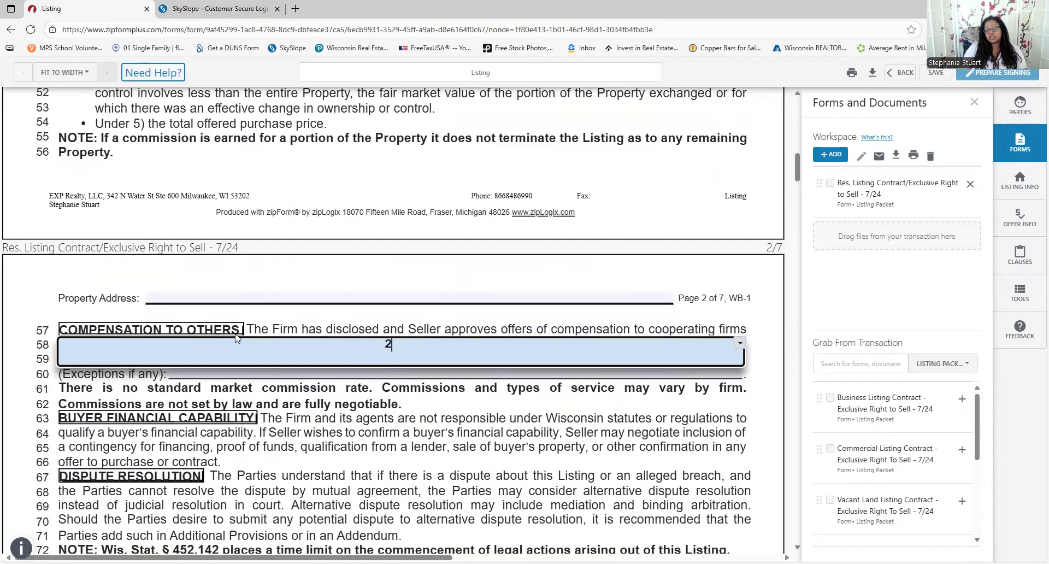
pyautogui.press('BackSpace')
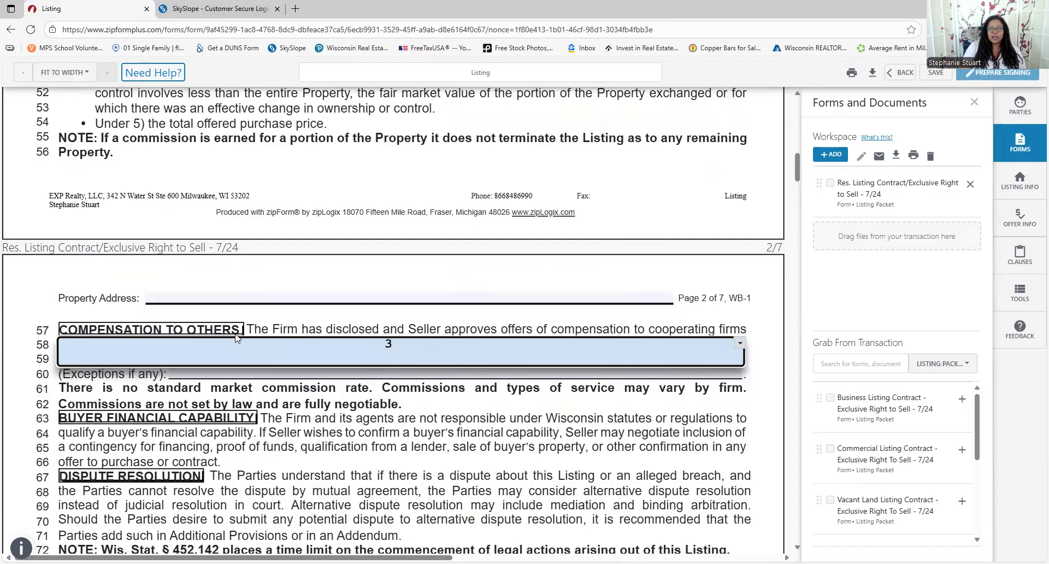
pyautogui.write('3%')
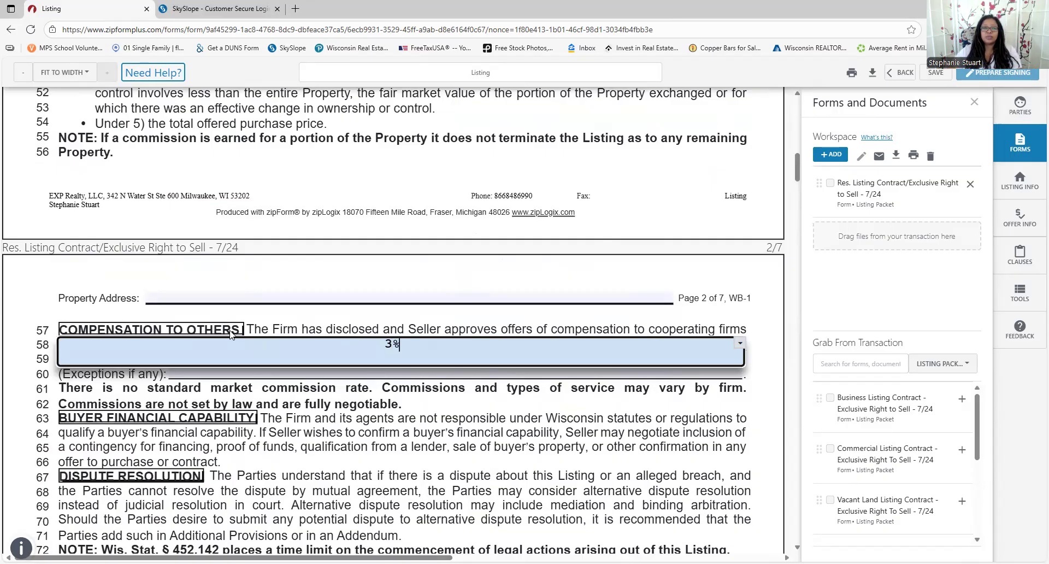
# Reopen the Firm's commission entry on line 30 for further editing
pyautogui.scroll(1, 333, 278)
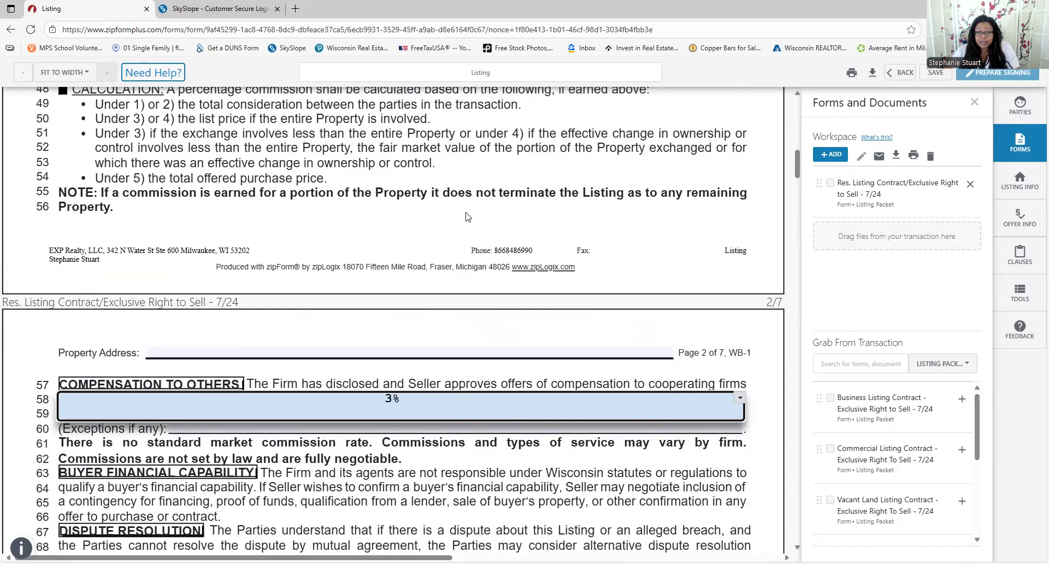
pyautogui.scroll(7, 465, 217)
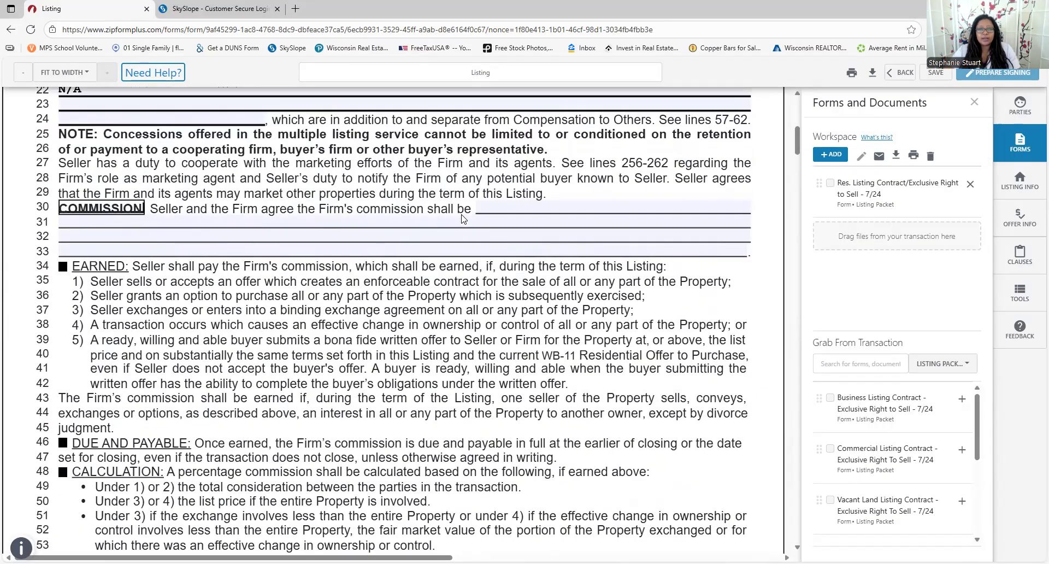
pyautogui.click(492, 211)
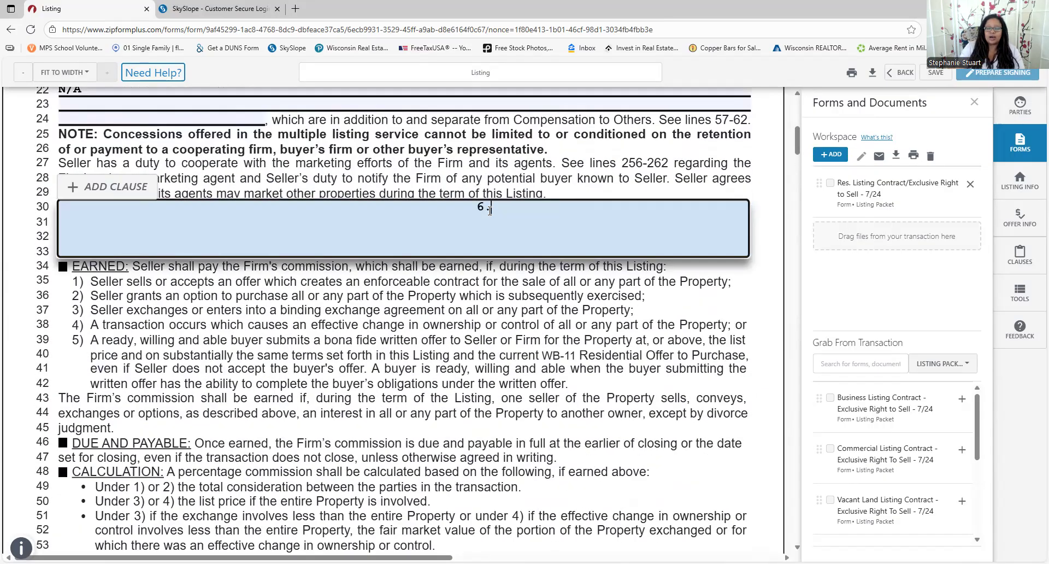
pyautogui.scroll(-10, 490, 211)
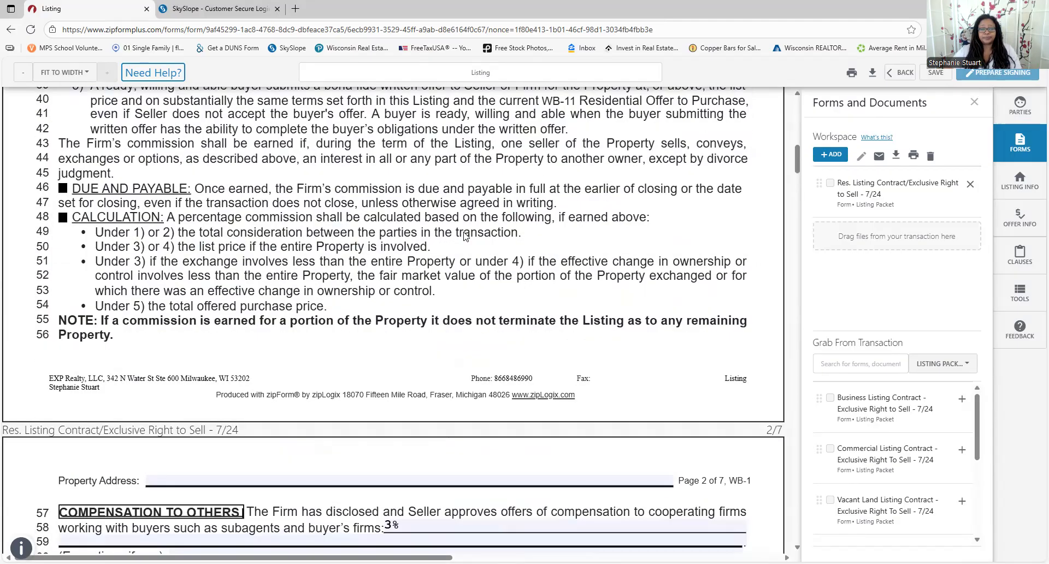
pyautogui.scroll(-3, 401, 266)
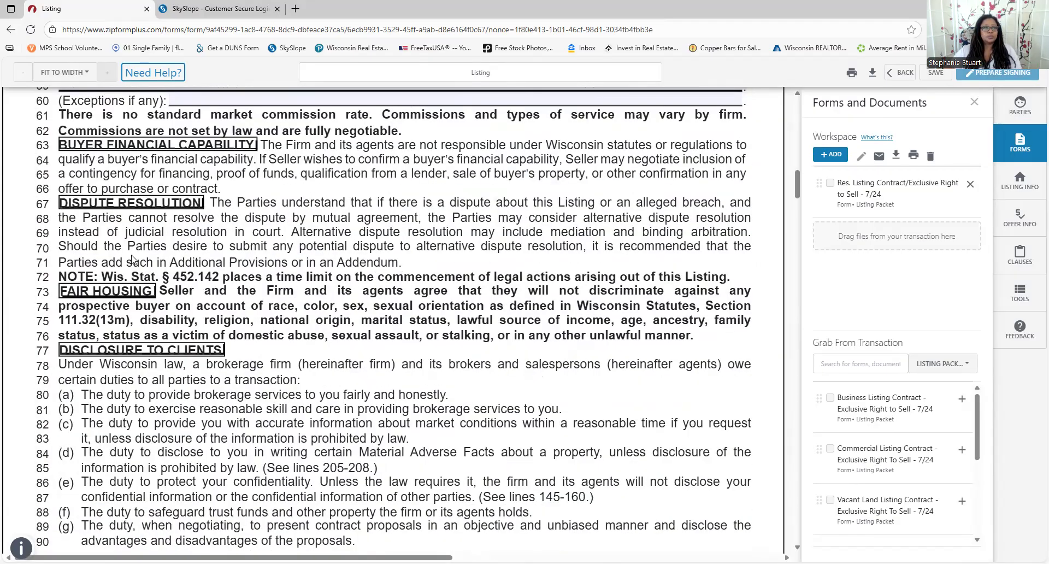
pyautogui.scroll(-1, 218, 186)
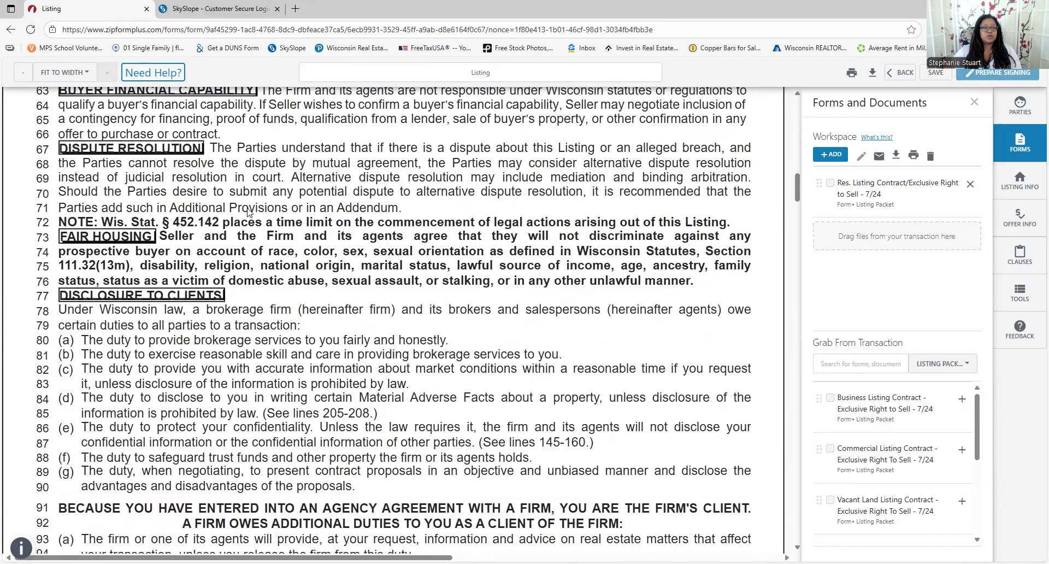
pyautogui.scroll(-1, 160, 222)
pyautogui.scroll(-1, 377, 246)
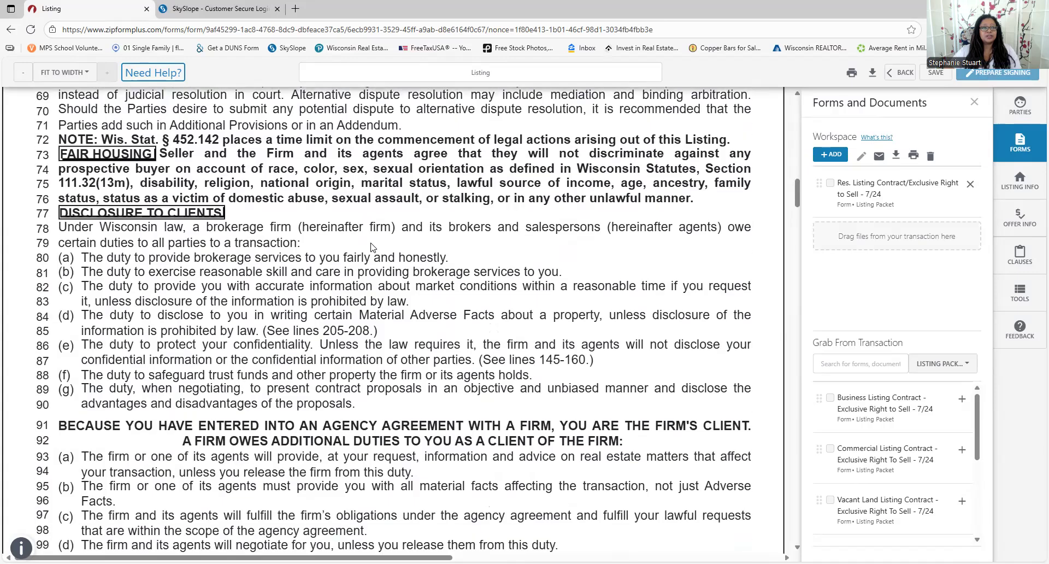
pyautogui.scroll(-2, 82, 137)
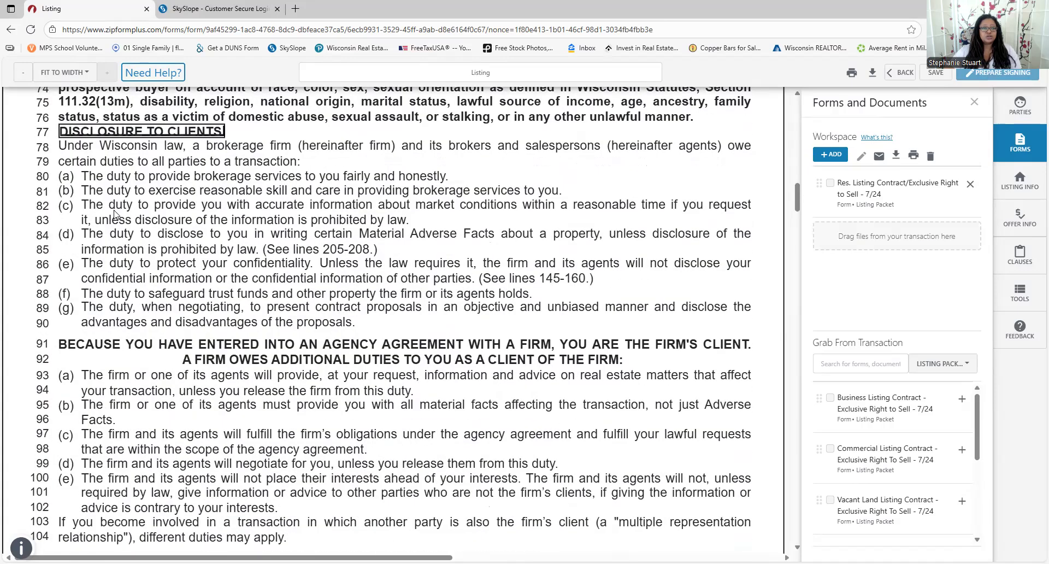
pyautogui.scroll(-1, 141, 396)
pyautogui.scroll(-5, 140, 396)
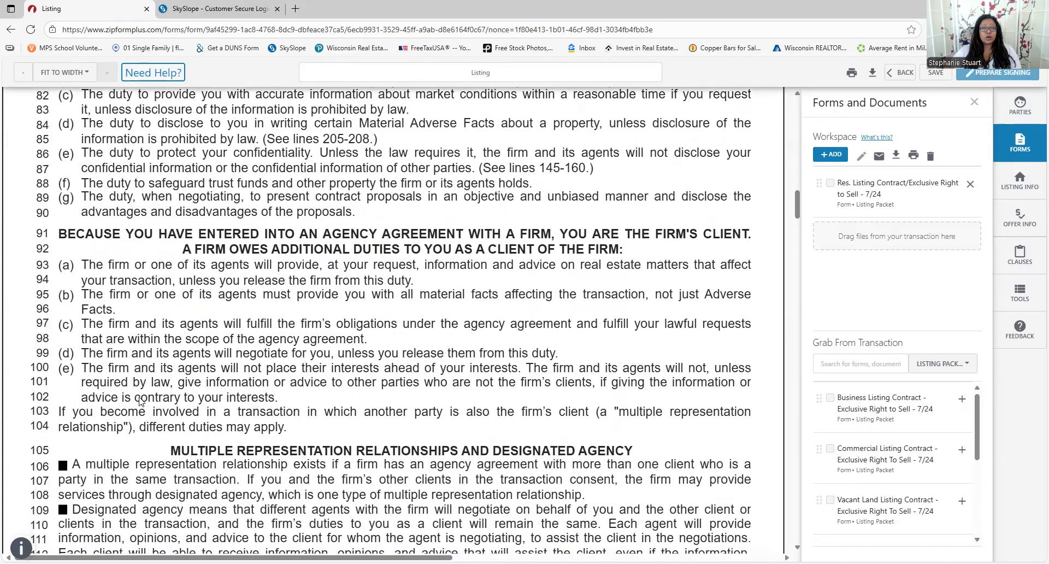
pyautogui.scroll(-3, 140, 401)
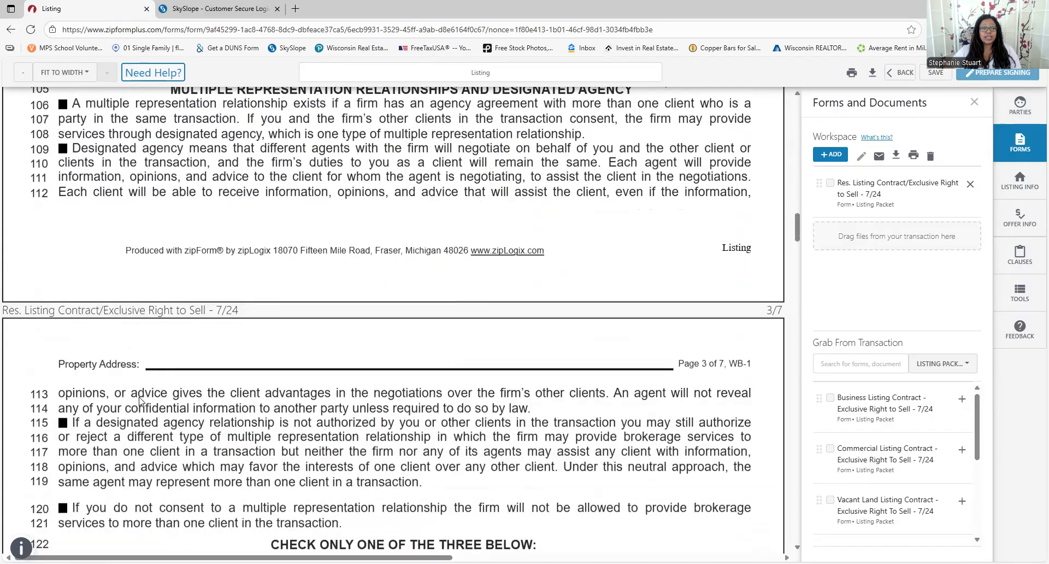
pyautogui.scroll(-3, 140, 403)
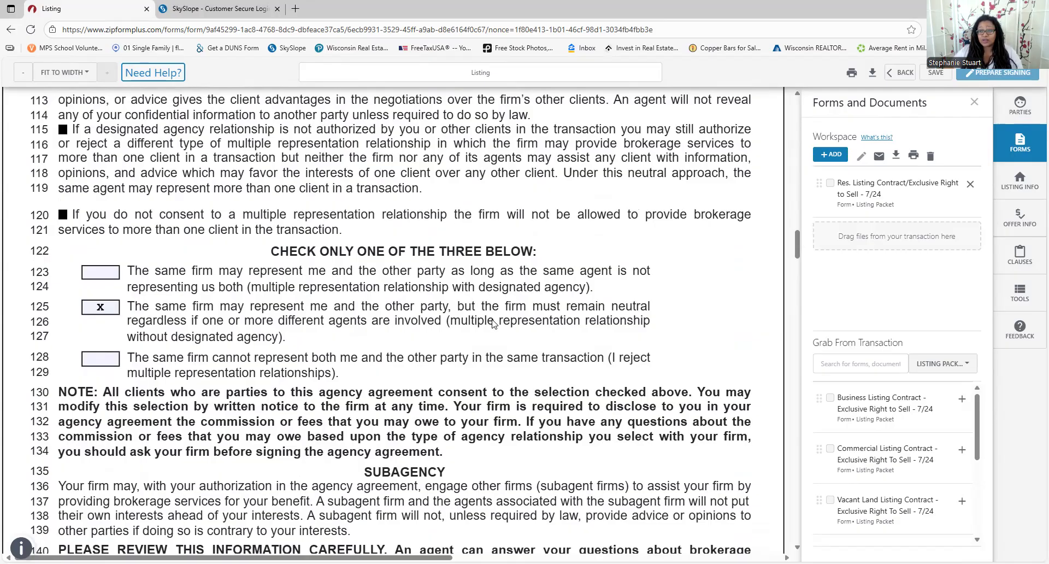
pyautogui.scroll(-3, 464, 336)
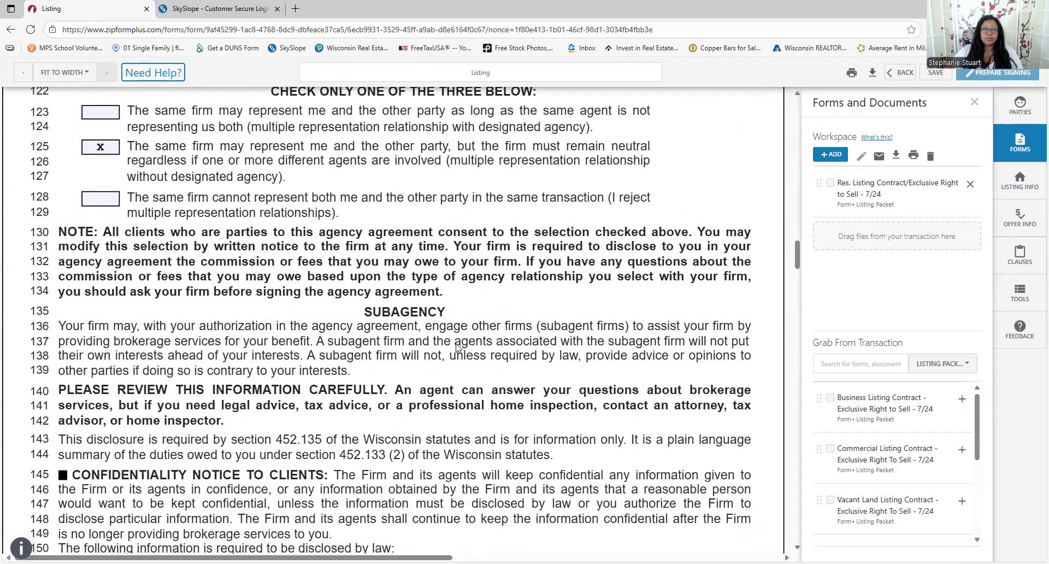
pyautogui.scroll(-7, 456, 344)
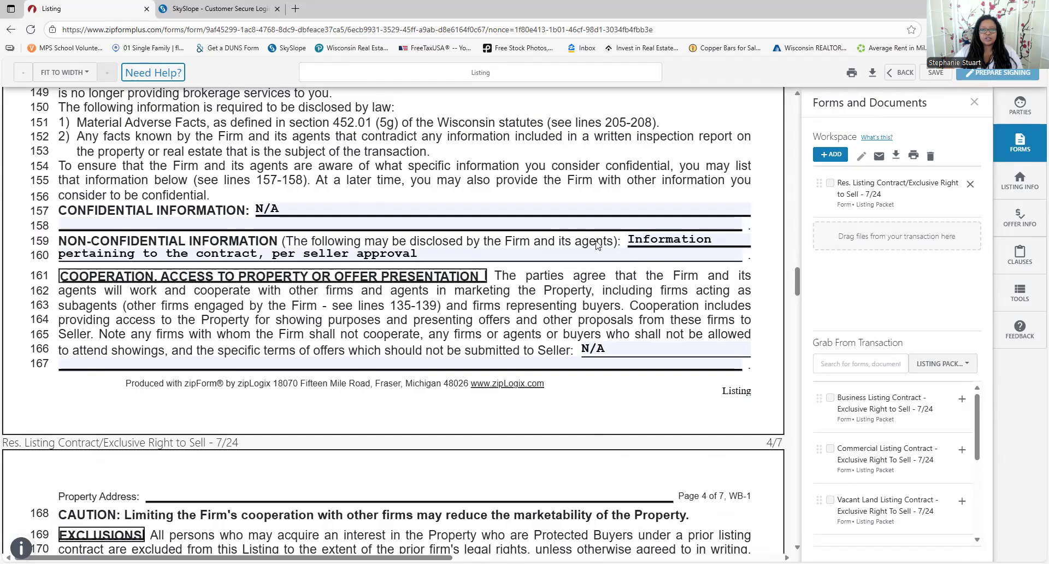
pyautogui.scroll(-2, 603, 289)
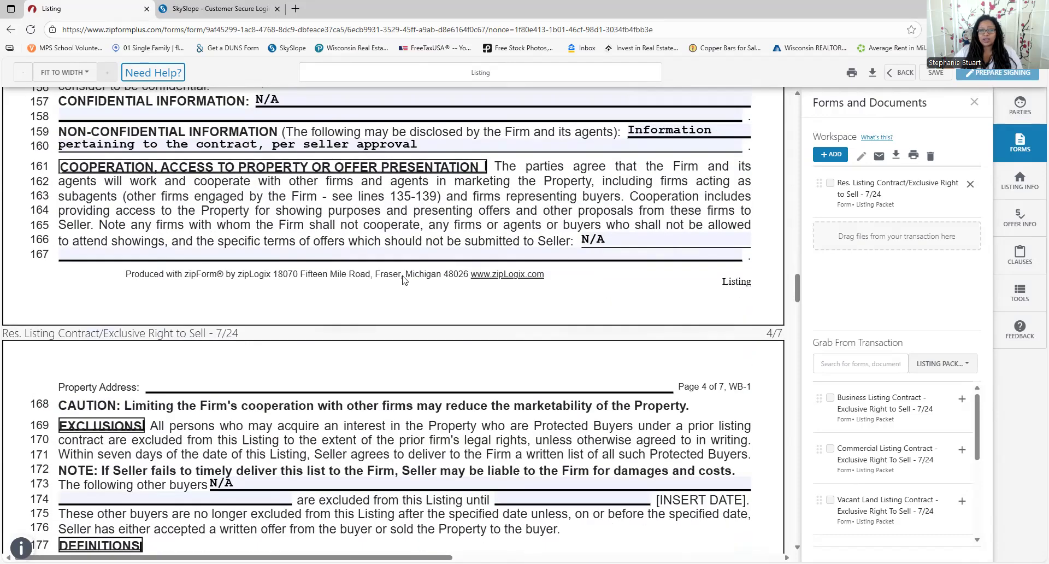
pyautogui.scroll(-2, 385, 301)
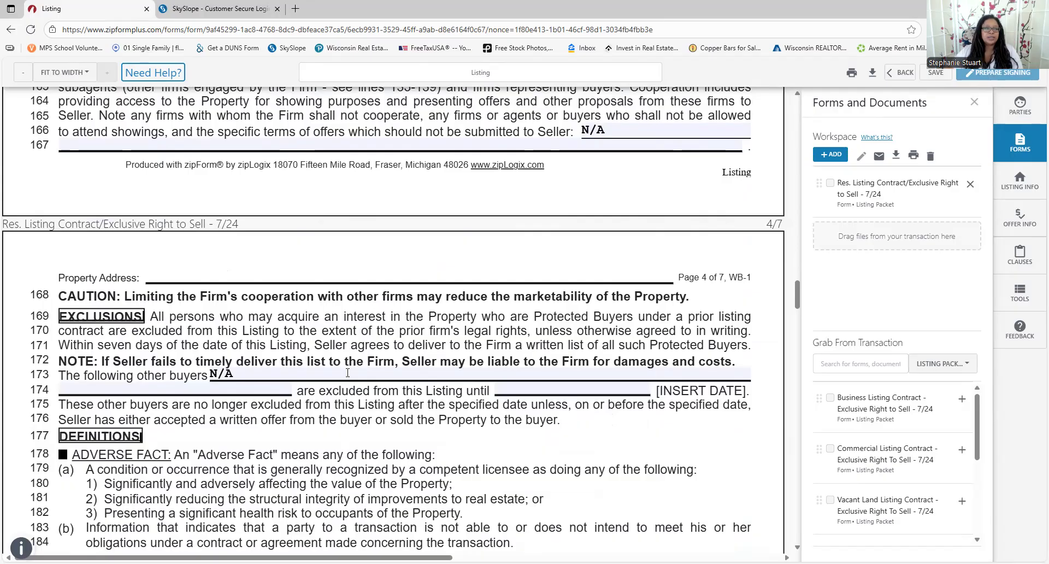
pyautogui.scroll(-7, 347, 373)
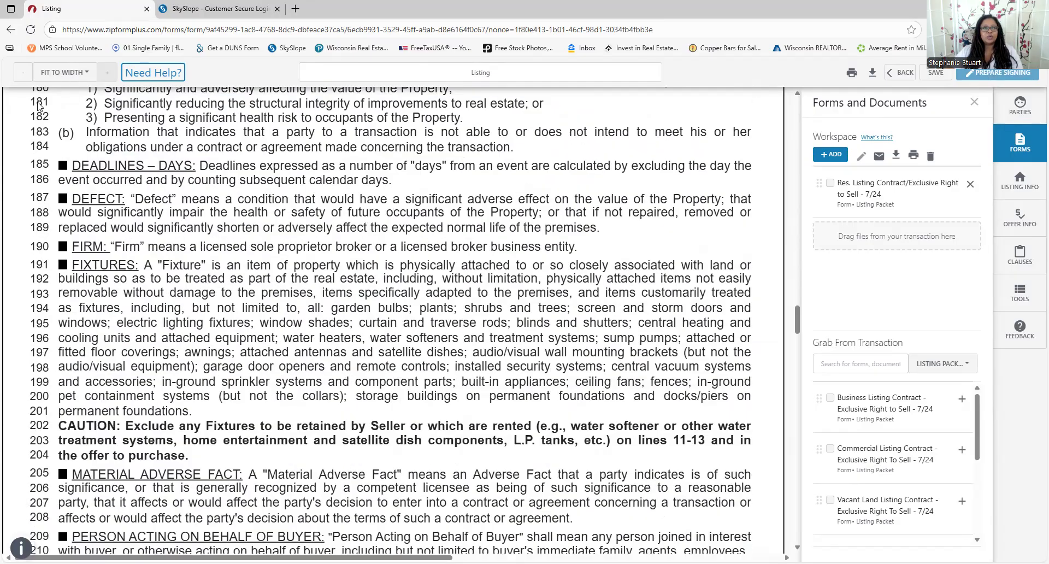
pyautogui.scroll(-4, 167, 195)
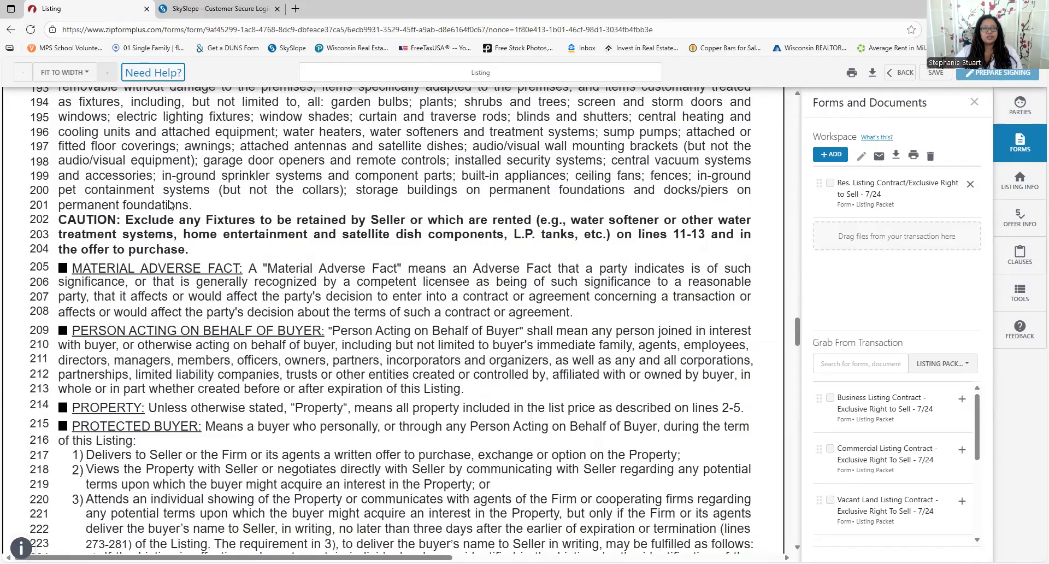
pyautogui.scroll(-12, 169, 202)
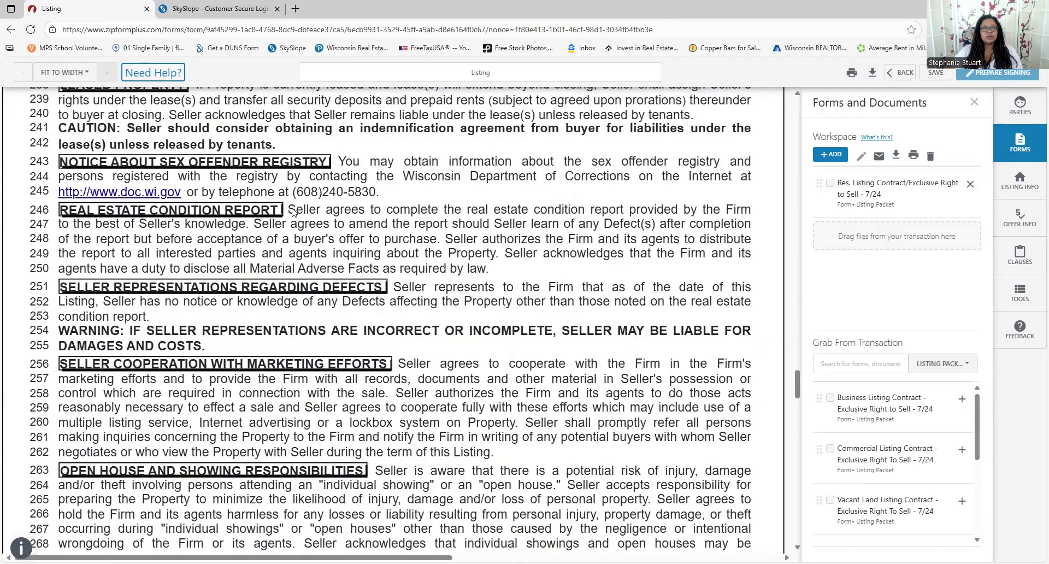
pyautogui.scroll(-14, 348, 208)
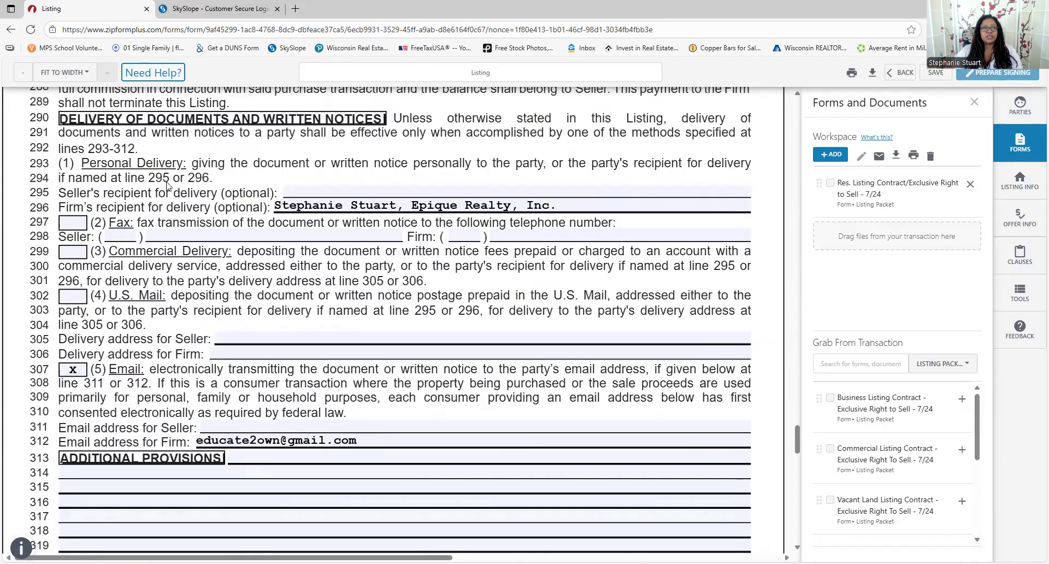
pyautogui.scroll(-3, 264, 437)
pyautogui.scroll(-7, 265, 438)
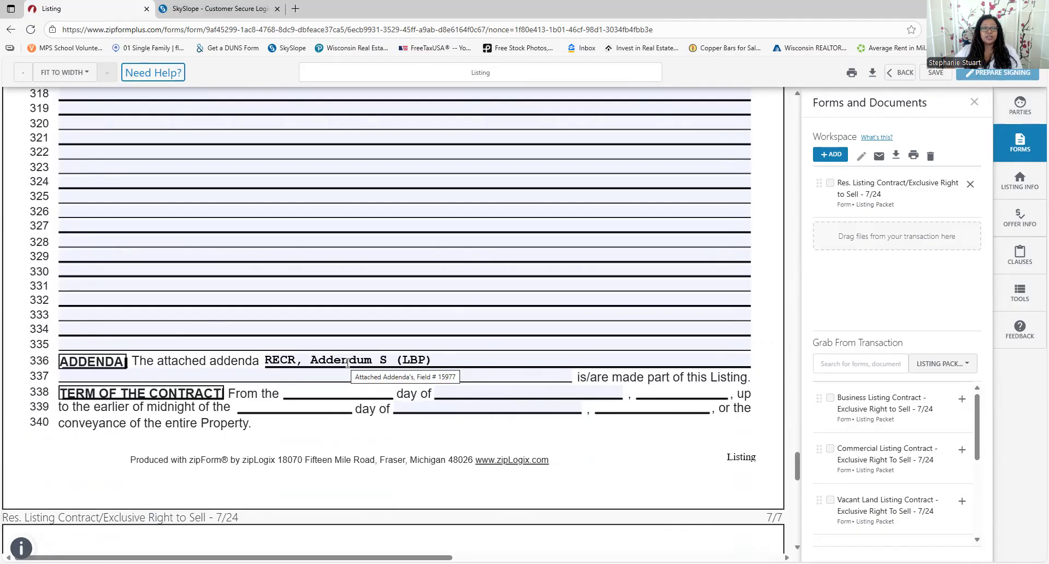
pyautogui.scroll(-2, 610, 280)
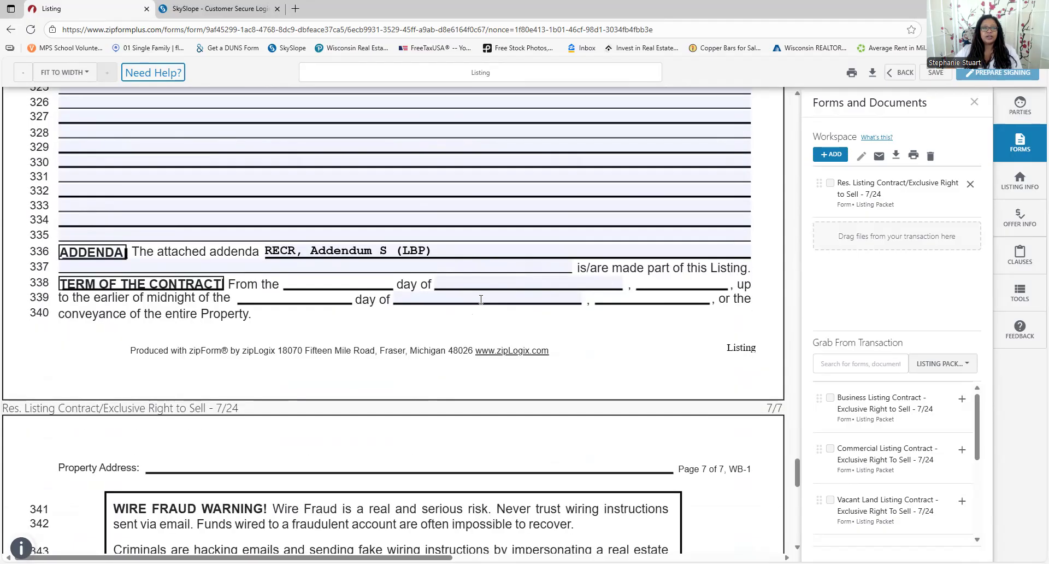
pyautogui.scroll(-11, 502, 301)
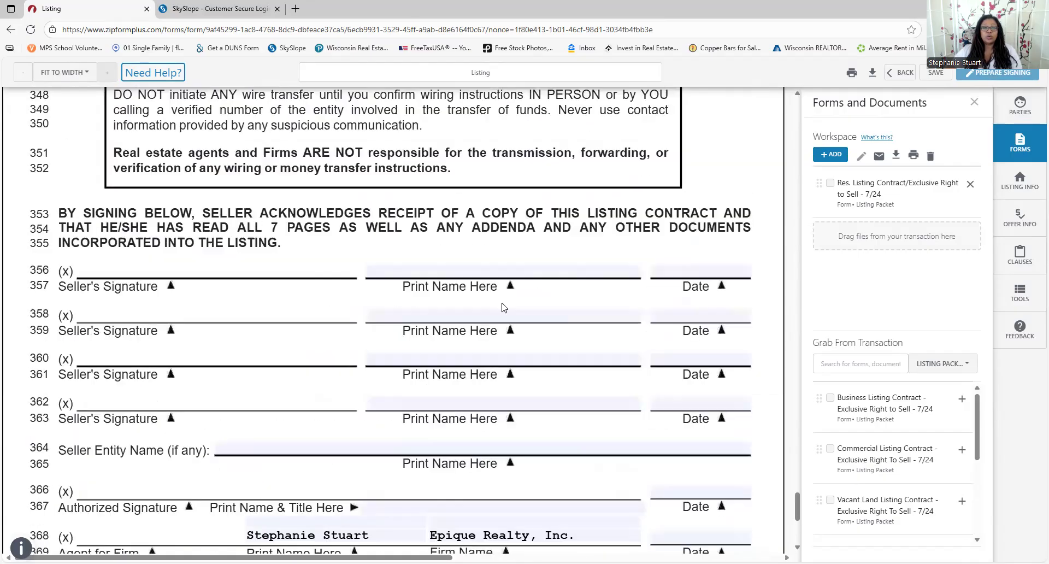
pyautogui.scroll(-3, 502, 307)
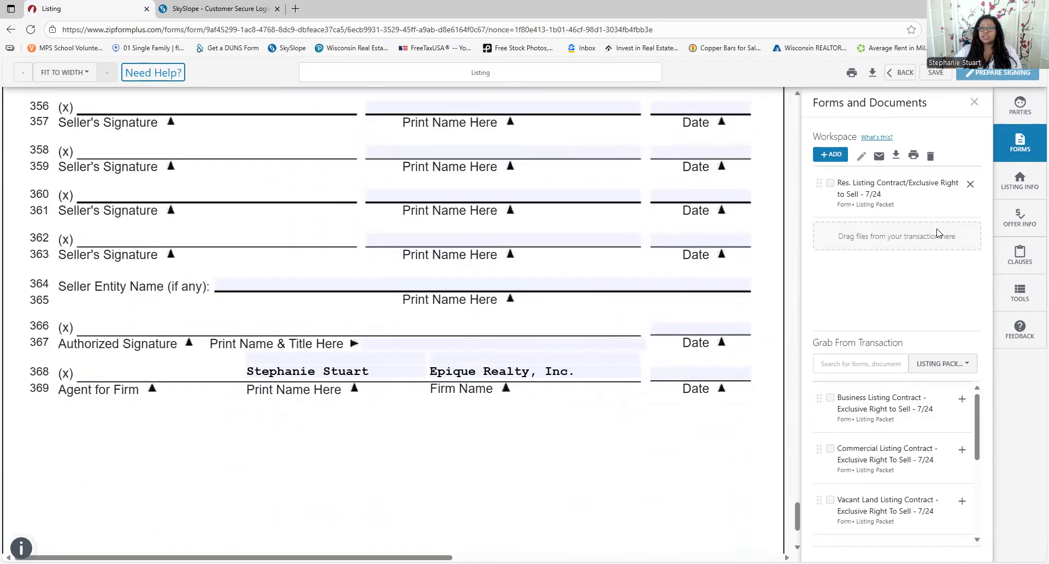
# Save the listing contract and return to the list of all transactions
pyautogui.click(932, 72)
pyautogui.click(894, 72)
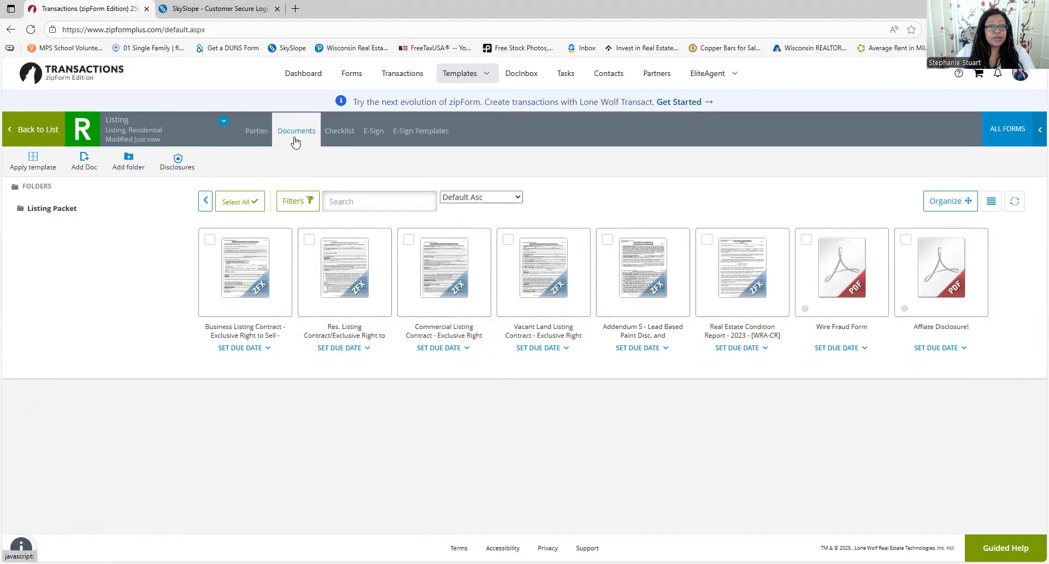
pyautogui.click(397, 77)
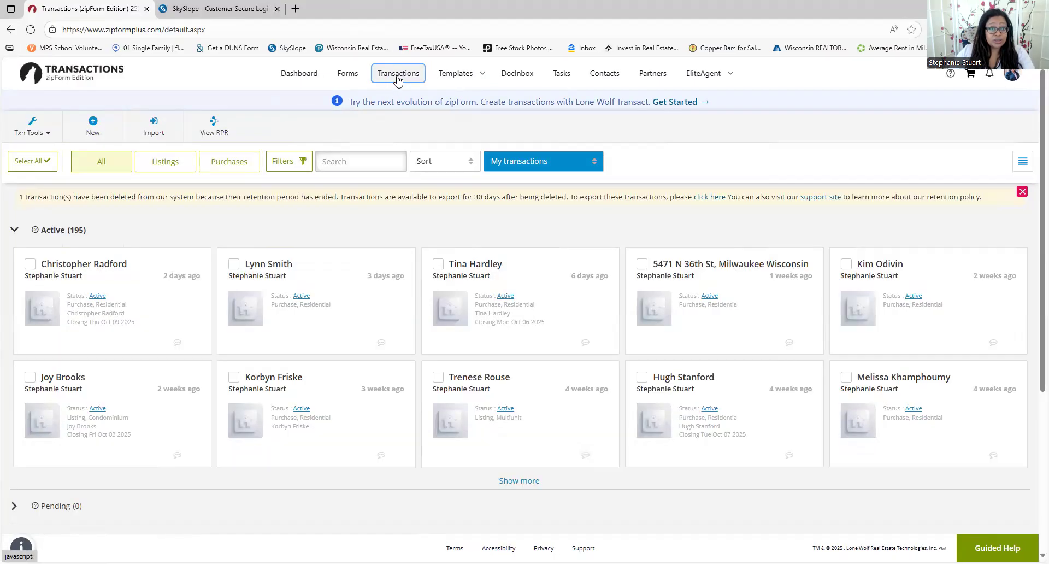
# Create a new Residential purchase transaction named for the buyer, using the Personal - Buyer template
pyautogui.click(92, 124)
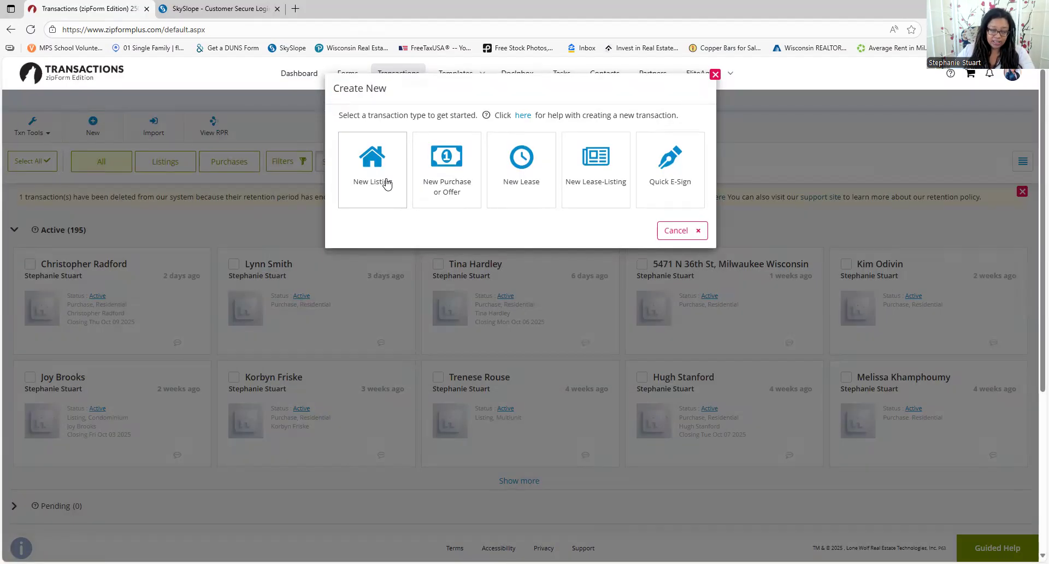
pyautogui.click(442, 166)
pyautogui.click(400, 137)
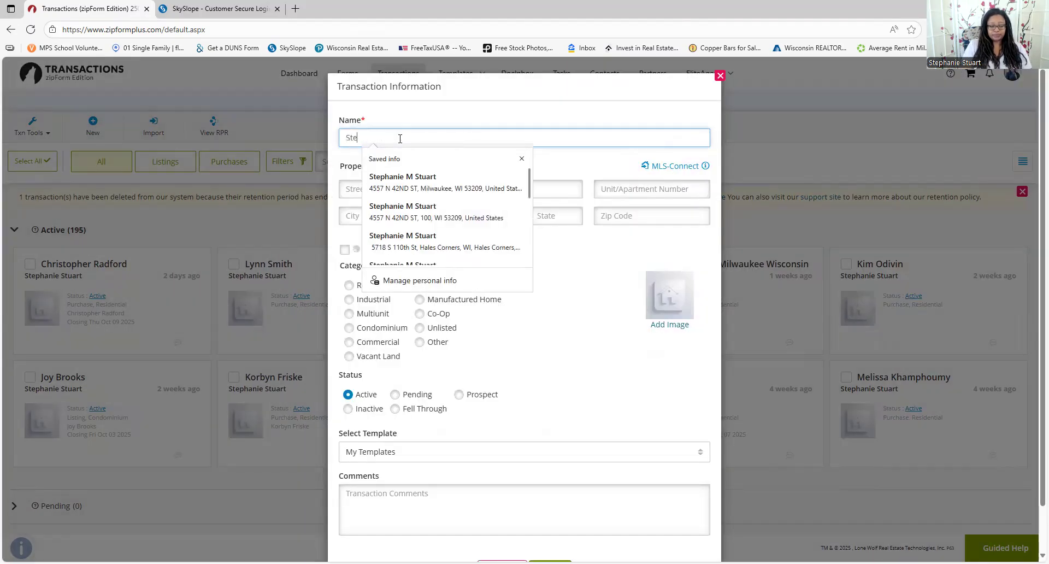
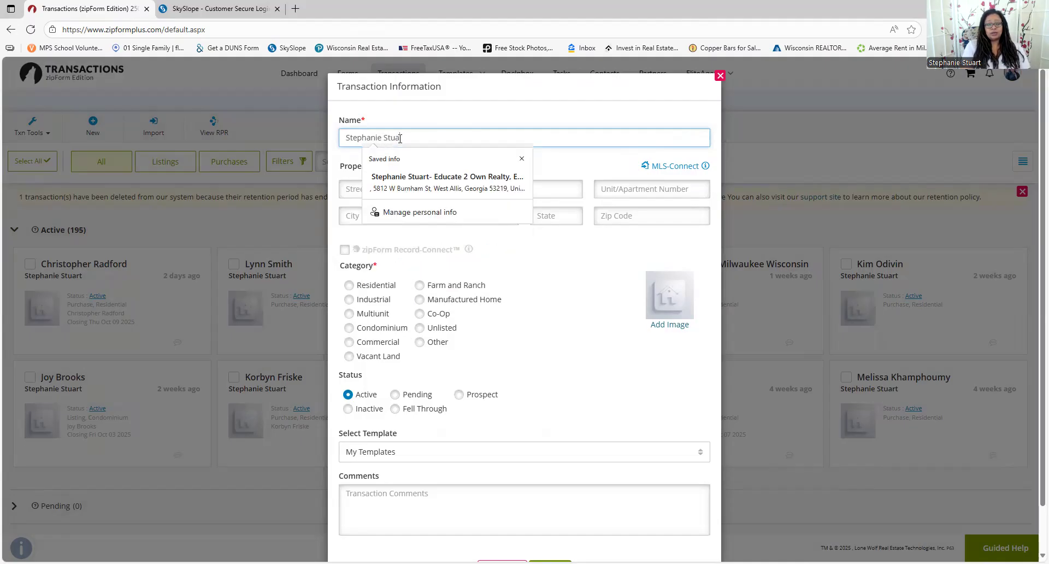
pyautogui.press('Delete')
pyautogui.press('Tab')
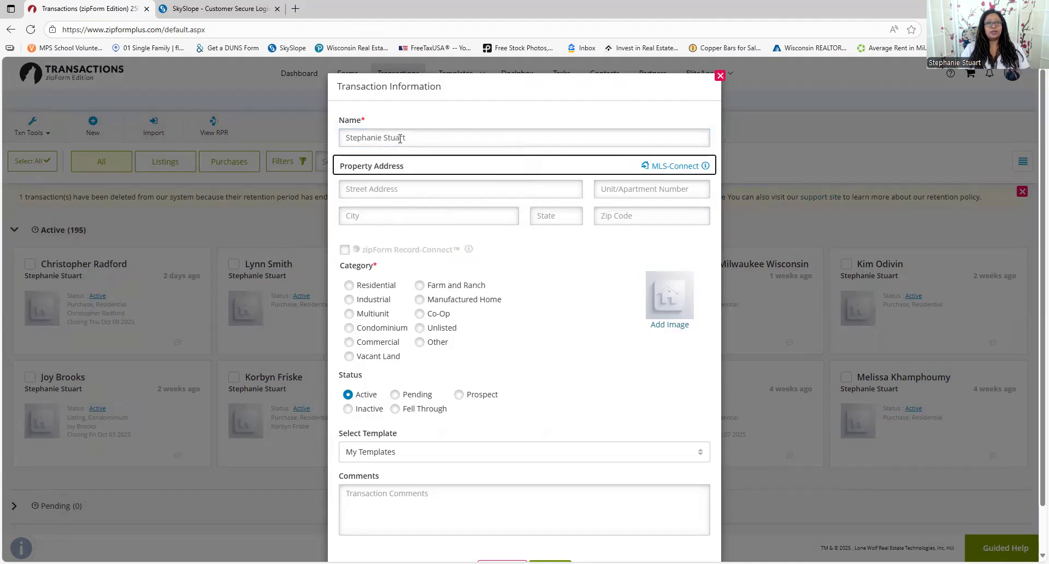
pyautogui.click(369, 285)
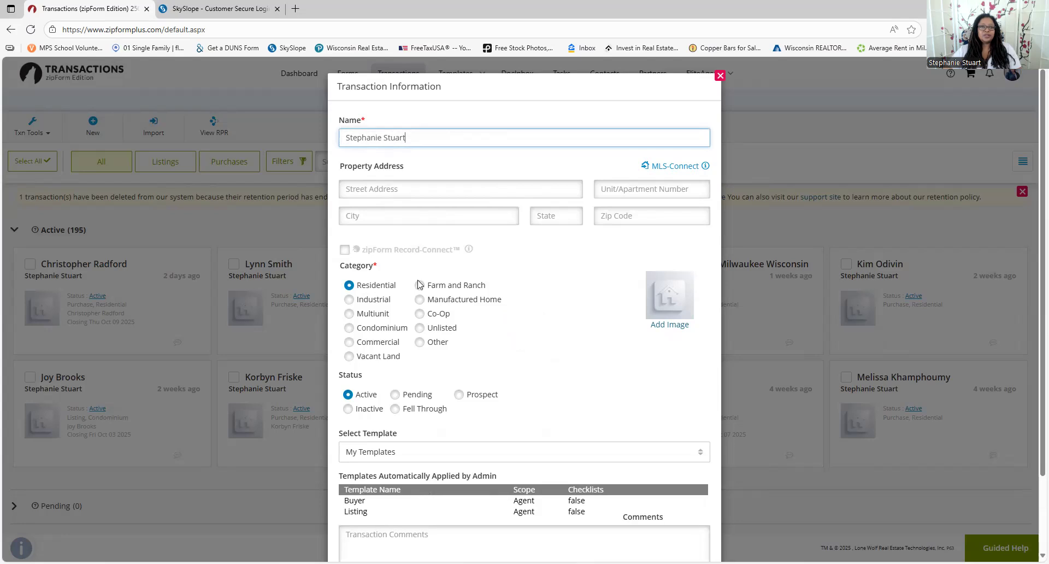
pyautogui.click(421, 460)
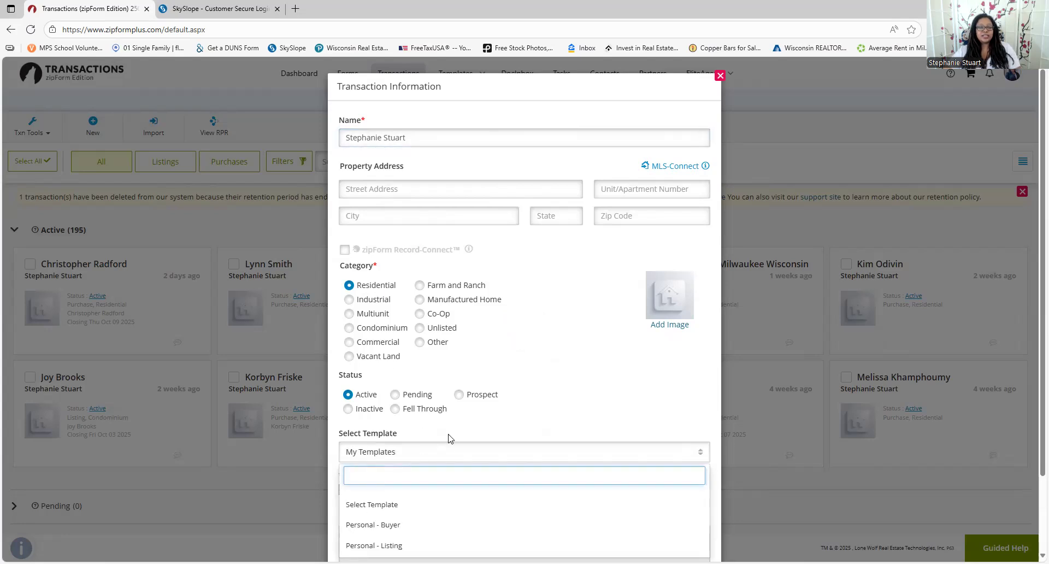
pyautogui.scroll(-1, 455, 478)
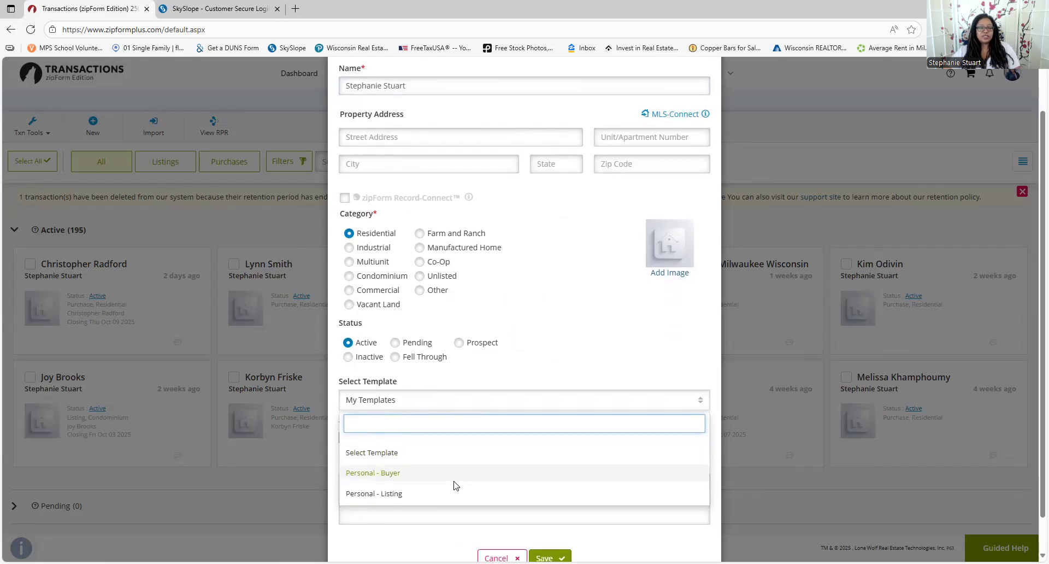
pyautogui.click(405, 473)
pyautogui.scroll(-1, 541, 520)
pyautogui.click(544, 520)
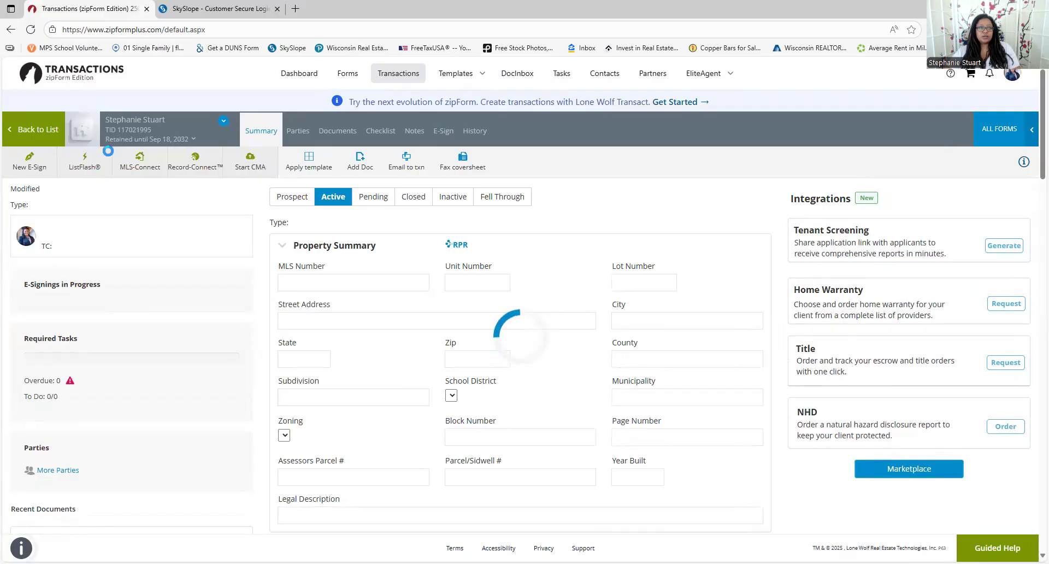
# Open the Residential Pre-Agency Showing Agreement from the Buyer Agency Agreement folder
pyautogui.click(336, 130)
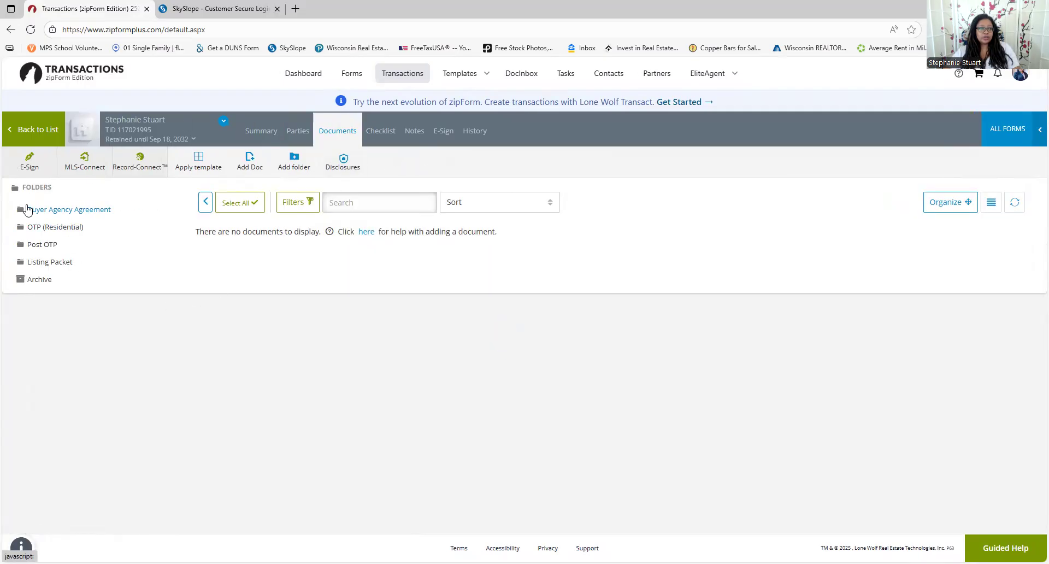
pyautogui.click(34, 262)
pyautogui.click(69, 210)
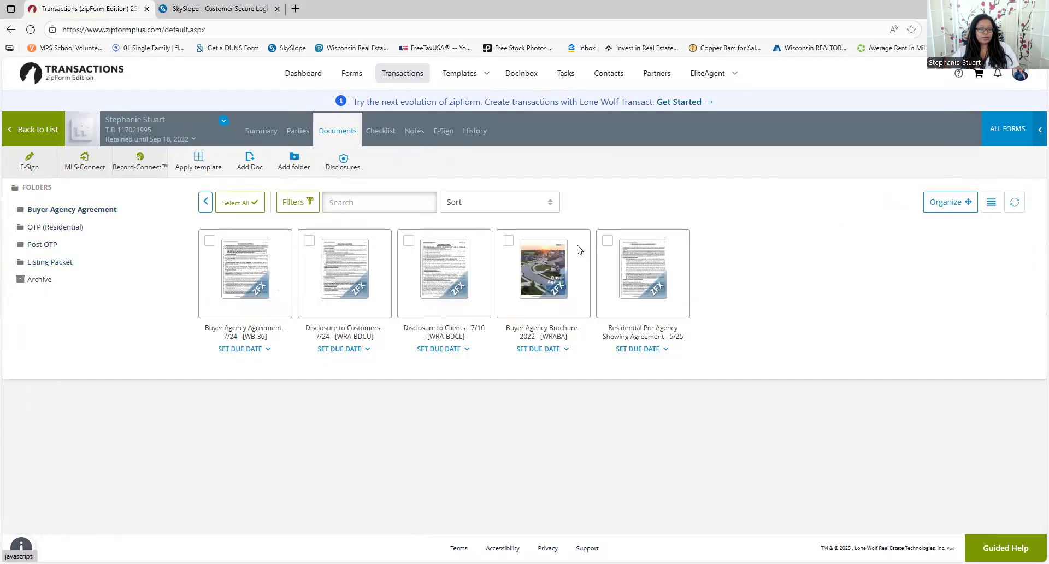
pyautogui.click(654, 285)
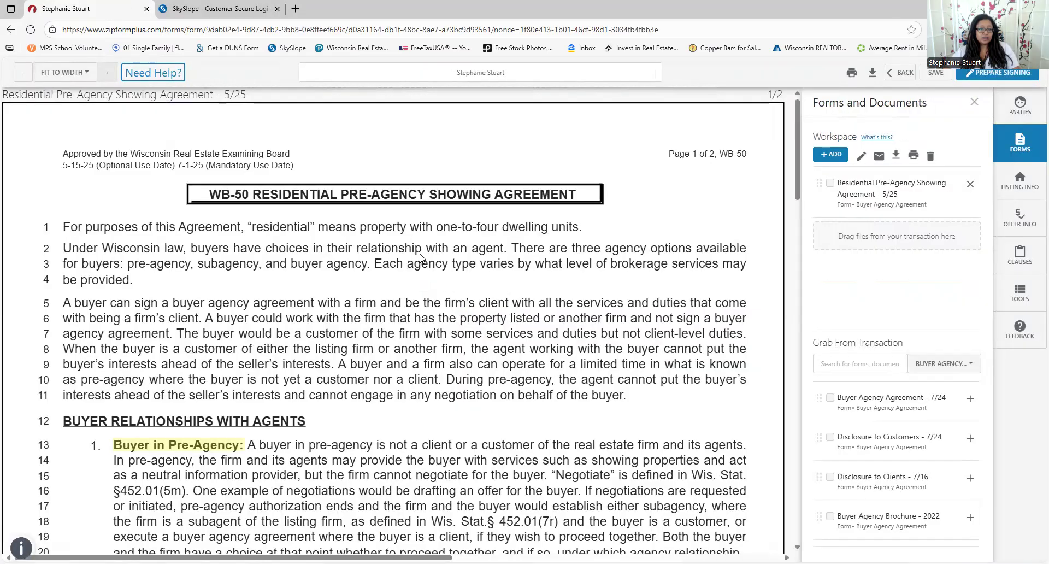
# Type and then erase the buyer's printed name on line 75, leaving the agreement unfilled, and go back
pyautogui.scroll(-10, 256, 314)
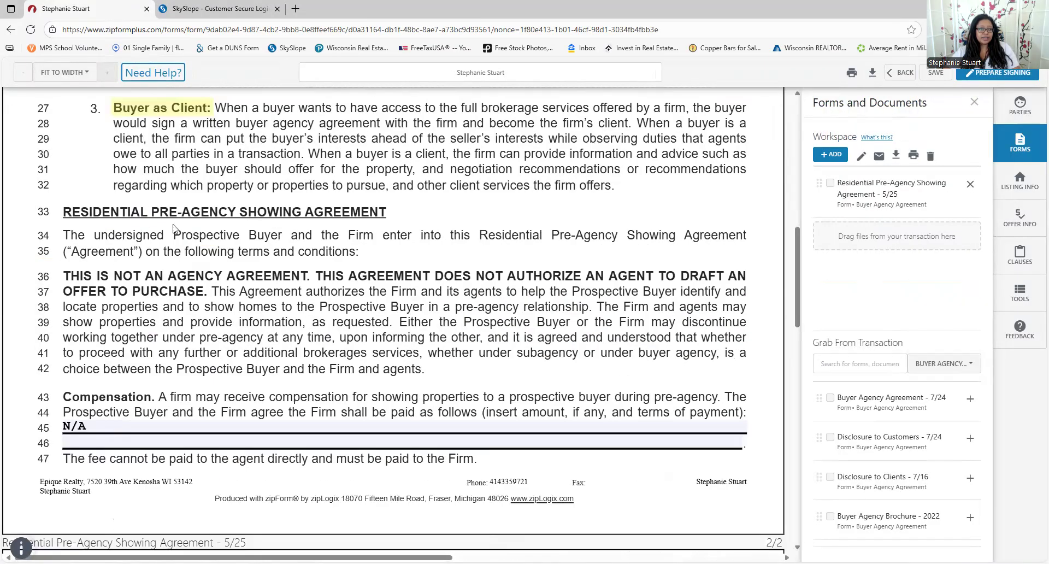
pyautogui.scroll(-12, 420, 213)
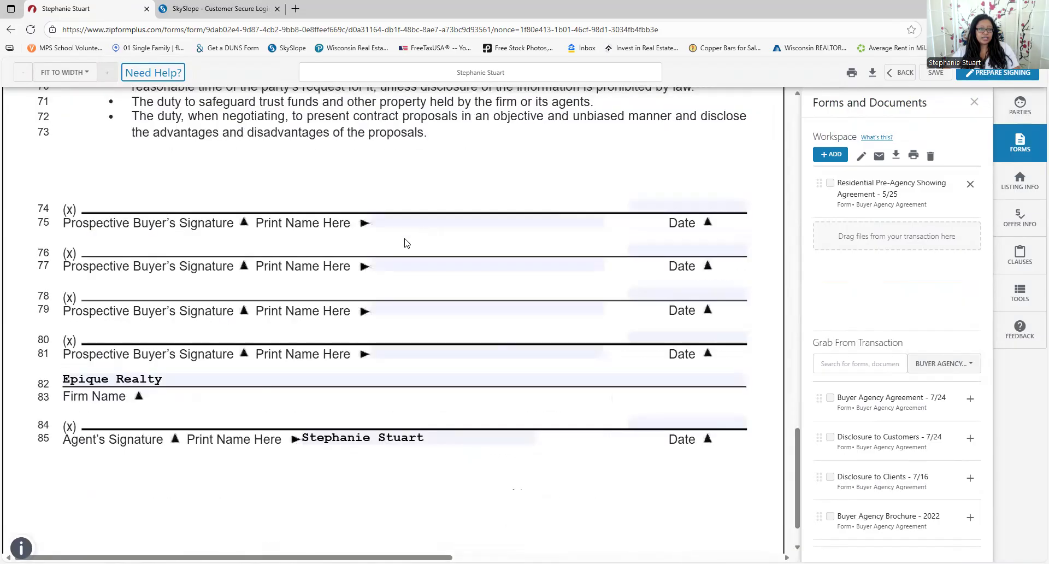
pyautogui.click(440, 169)
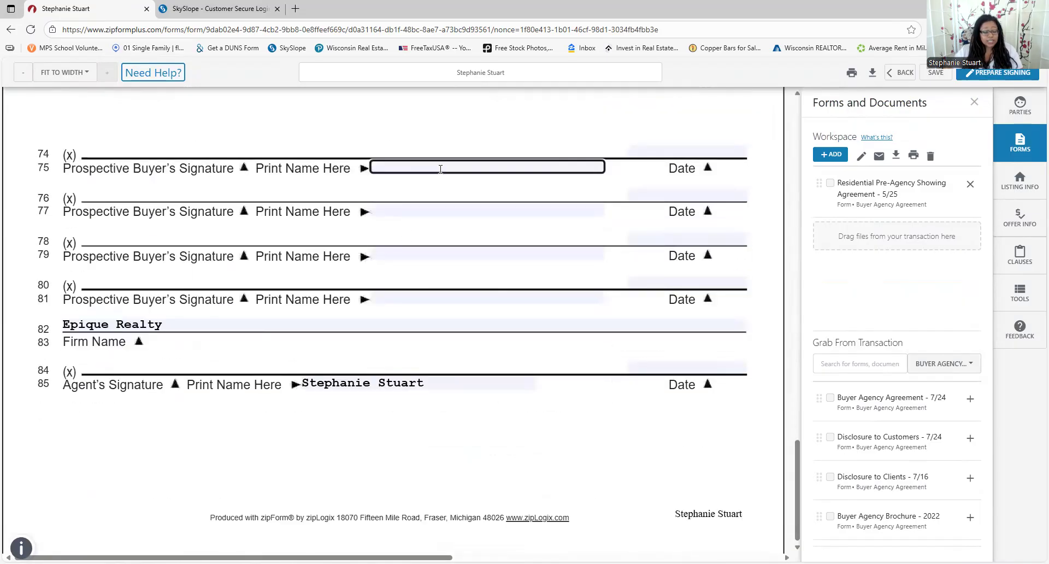
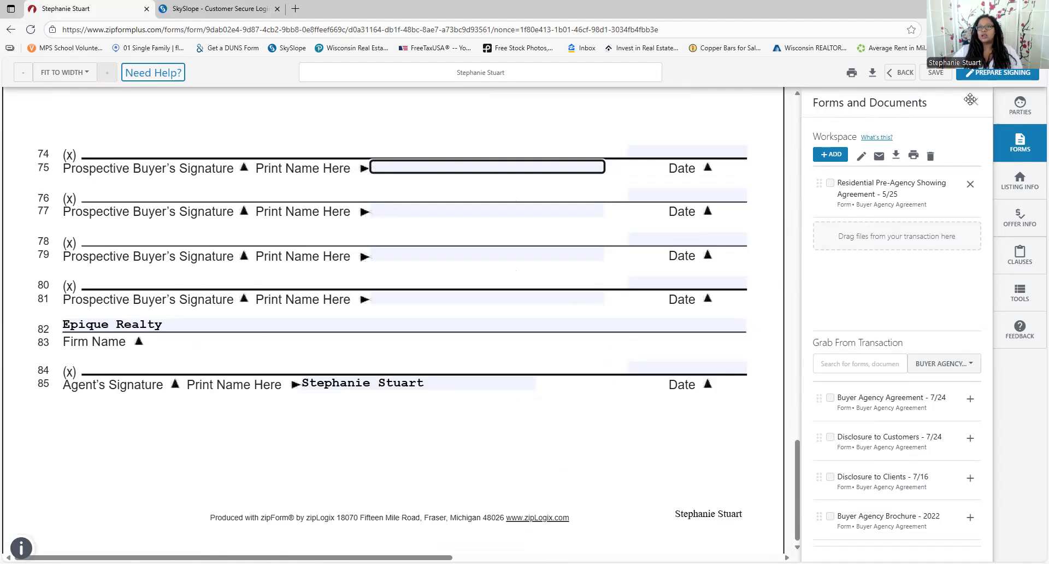
pyautogui.click(971, 99)
pyautogui.click(902, 73)
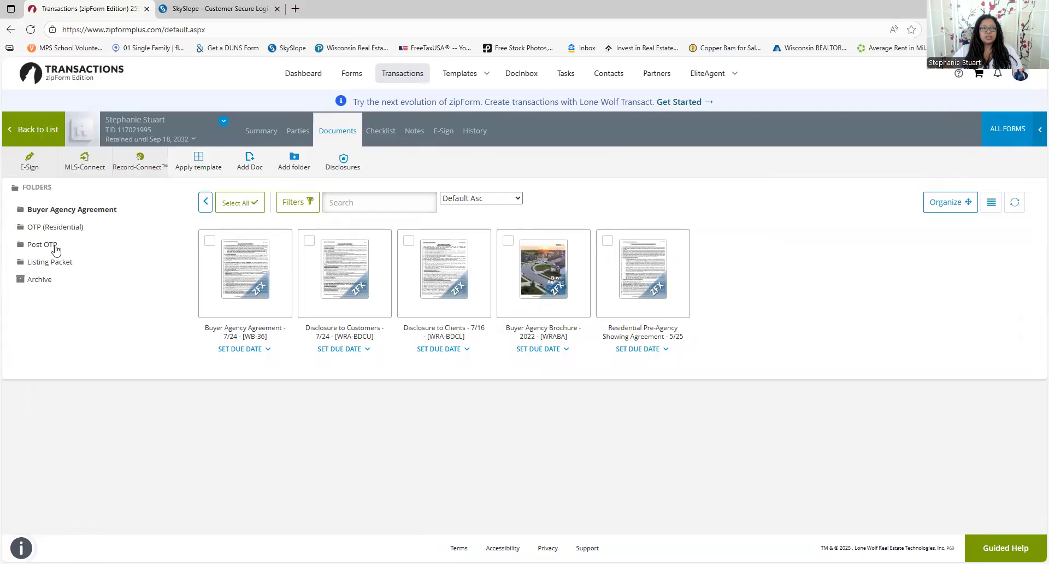
# Open the WB-11 Residential Offer to Purchase and strike through the seller and dual agency options on line 2
pyautogui.click(47, 234)
pyautogui.click(353, 273)
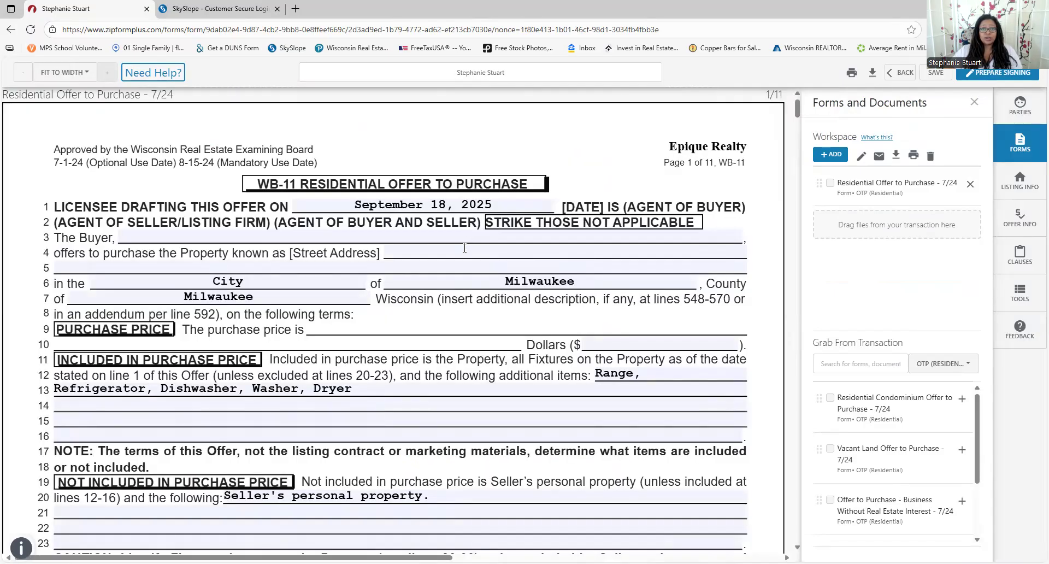
pyautogui.click(1019, 294)
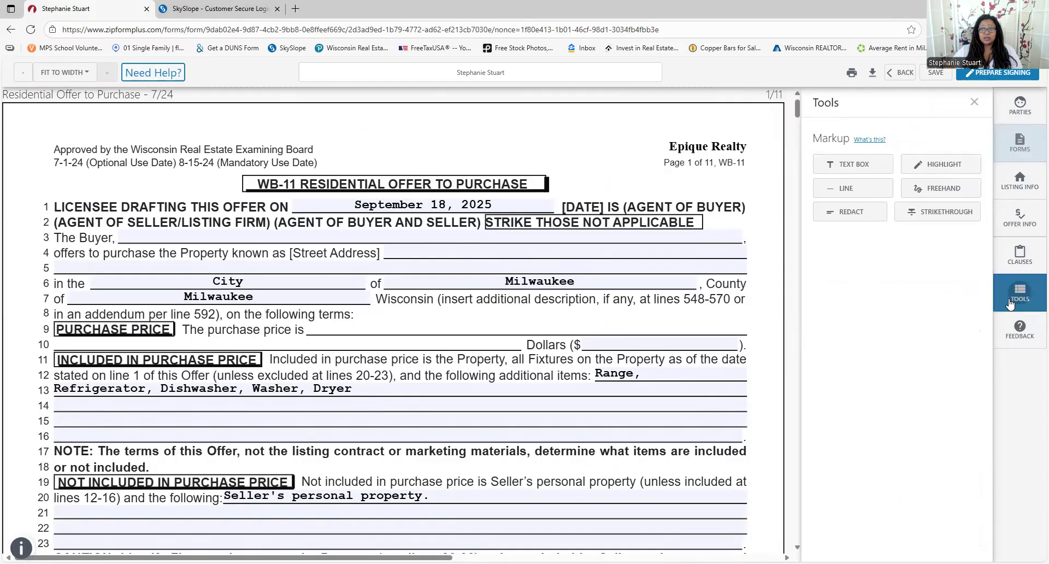
pyautogui.click(934, 212)
pyautogui.moveTo(55, 221); pyautogui.dragTo(476, 223)
# Clear the partial street address entry and move to the municipality and purchase price fields
pyautogui.click(410, 253)
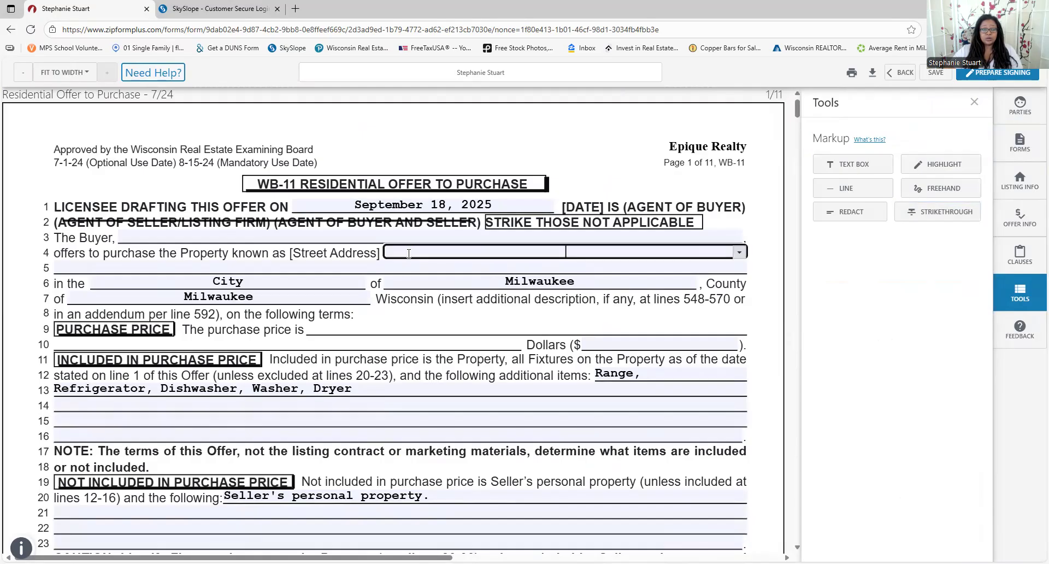
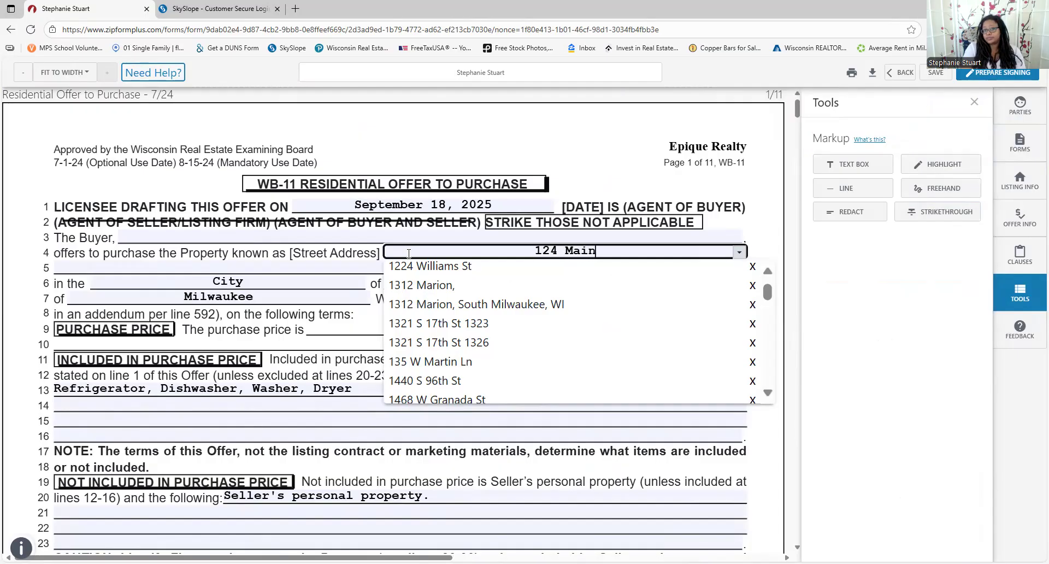
pyautogui.click(409, 253)
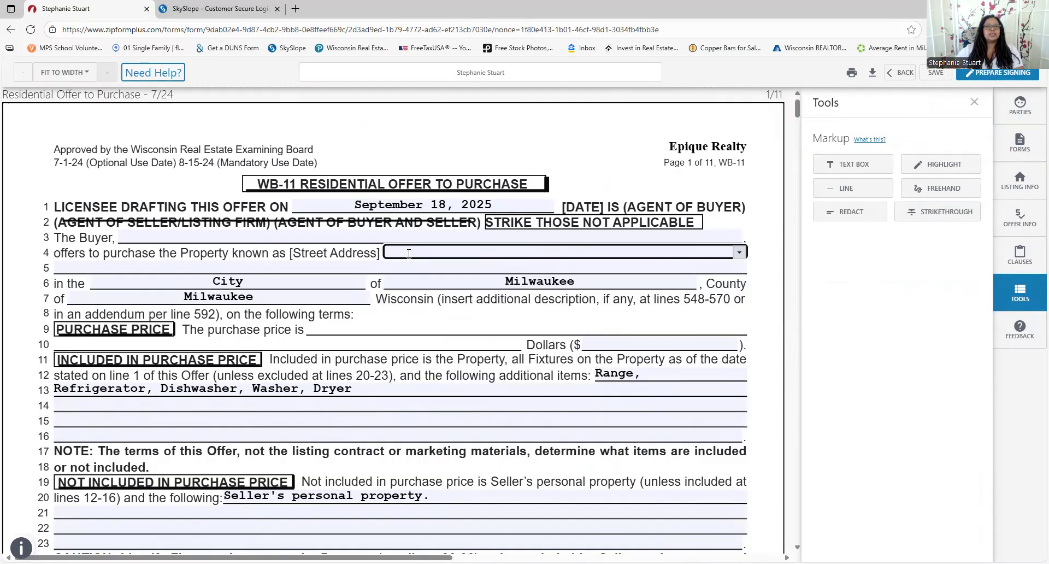
pyautogui.click(598, 280)
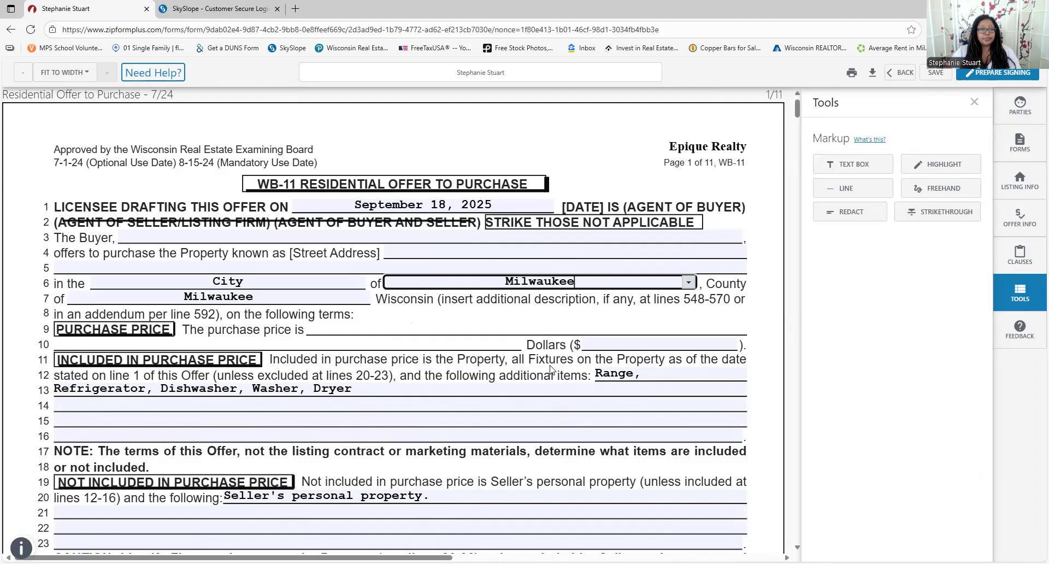
pyautogui.click(603, 343)
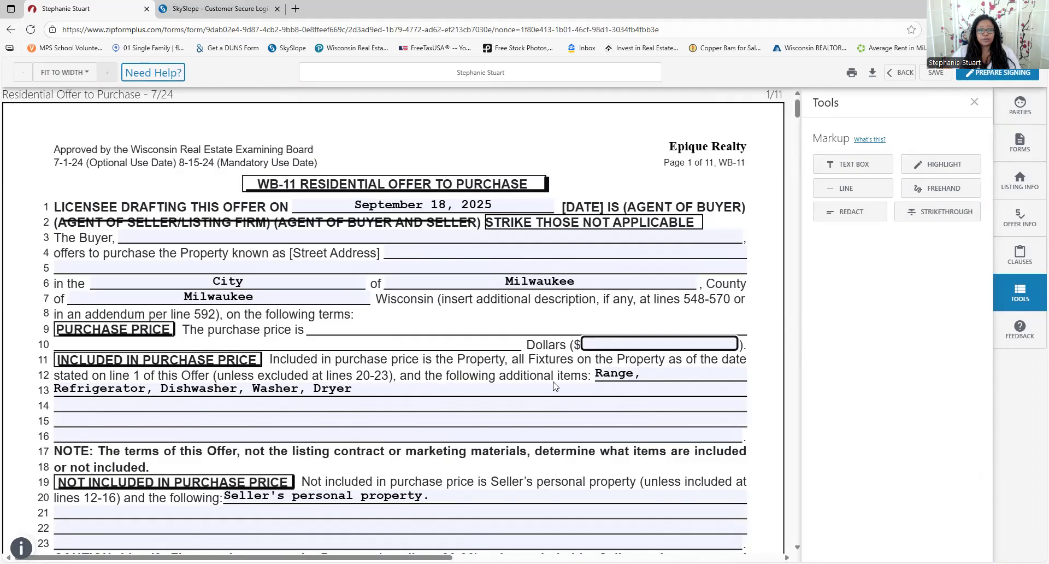
pyautogui.scroll(-1, 615, 315)
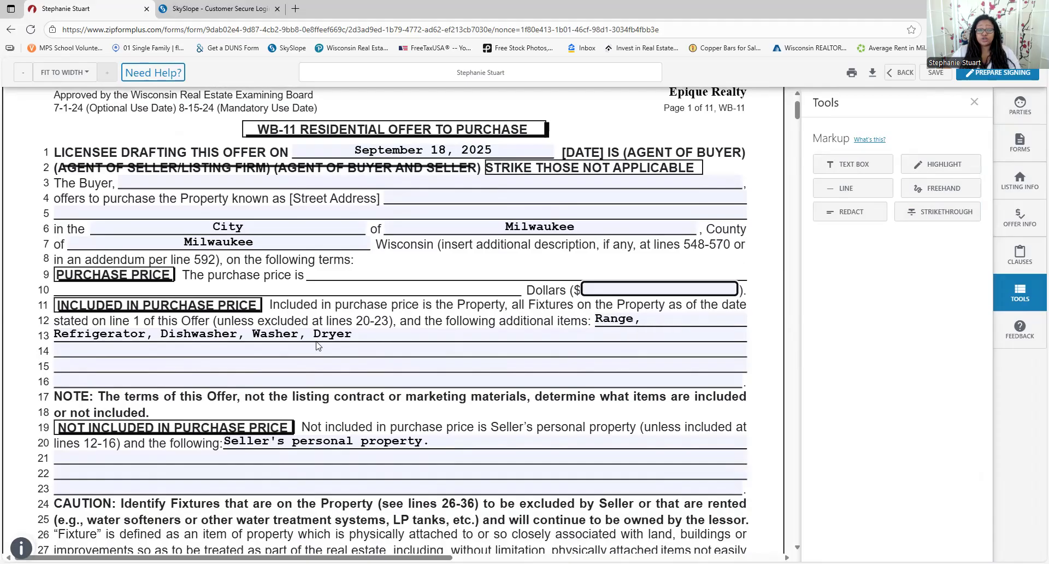
pyautogui.click(366, 346)
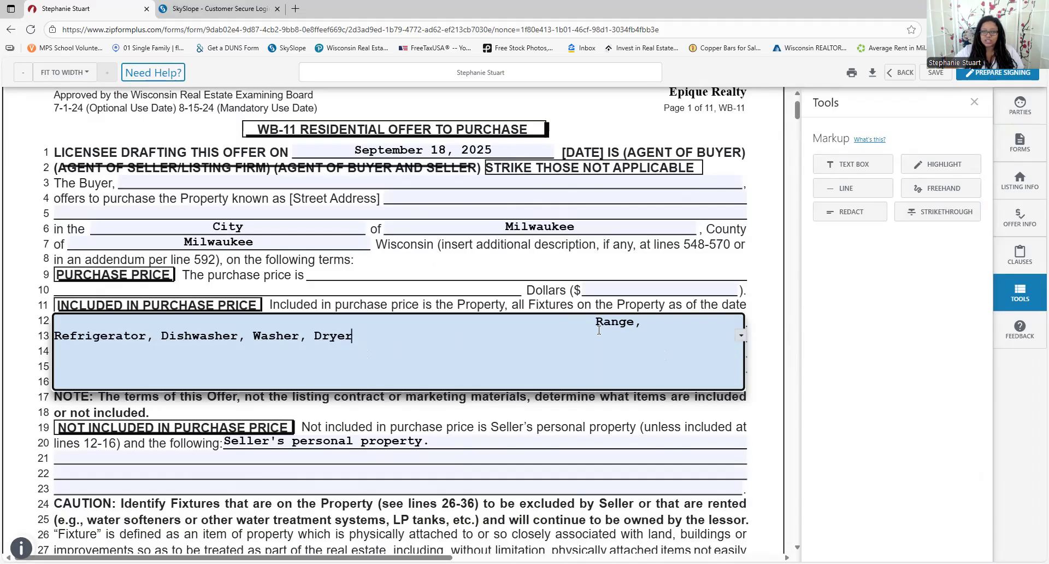
pyautogui.moveTo(595, 326)
pyautogui.mouseDown()
pyautogui.moveTo(653, 325)
pyautogui.moveTo(608, 340)
pyautogui.mouseUp()
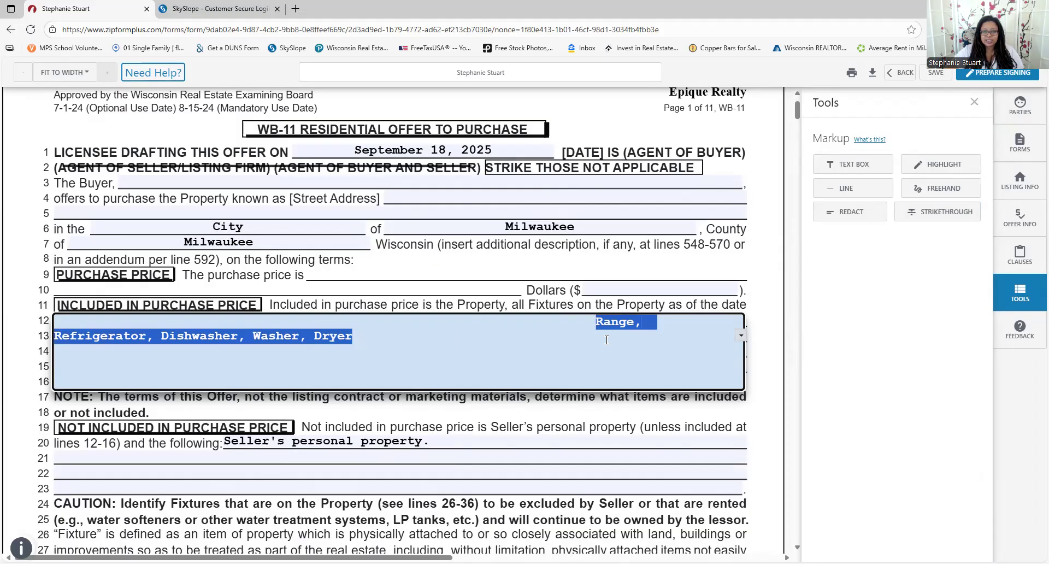
pyautogui.click(507, 416)
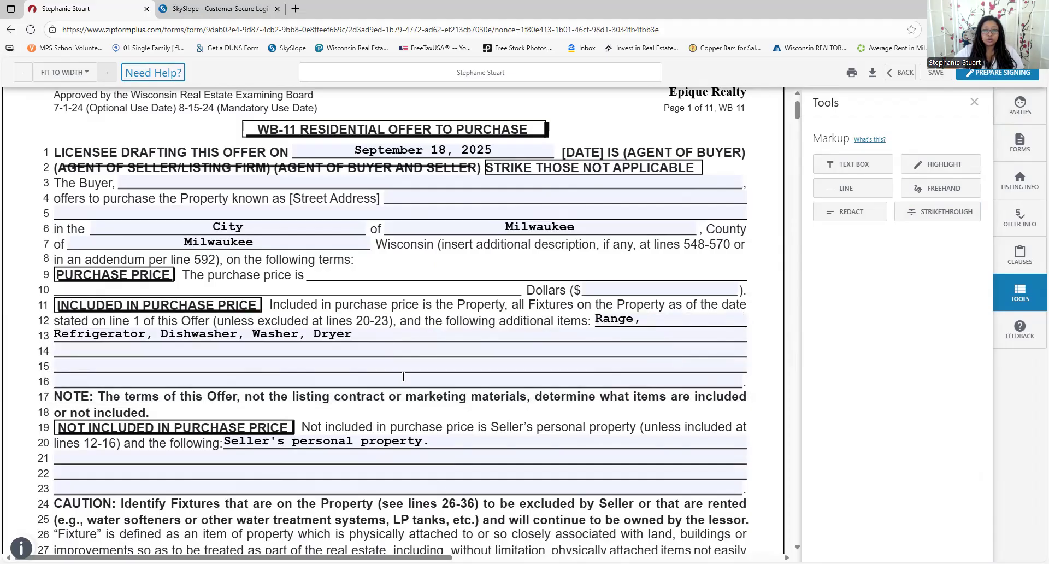
pyautogui.scroll(-1, 672, 453)
pyautogui.scroll(-2, 672, 453)
pyautogui.scroll(-2, 302, 344)
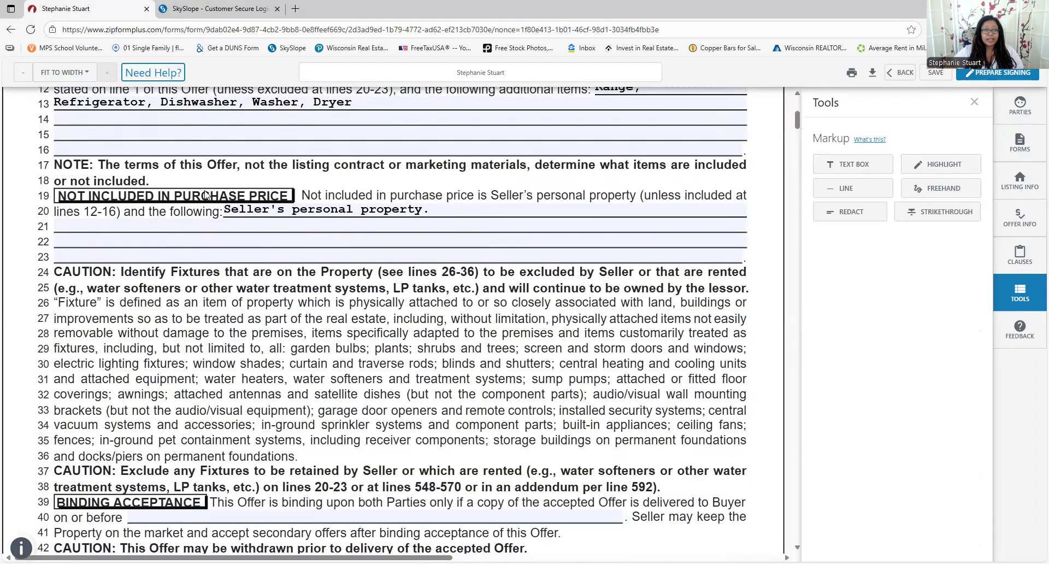
pyautogui.scroll(-5, 601, 196)
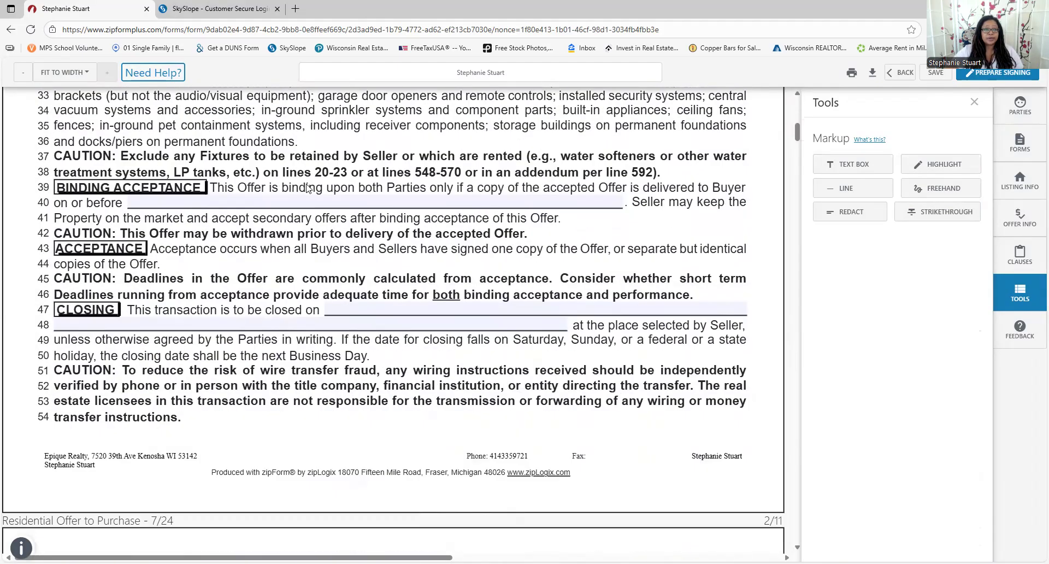
pyautogui.click(477, 205)
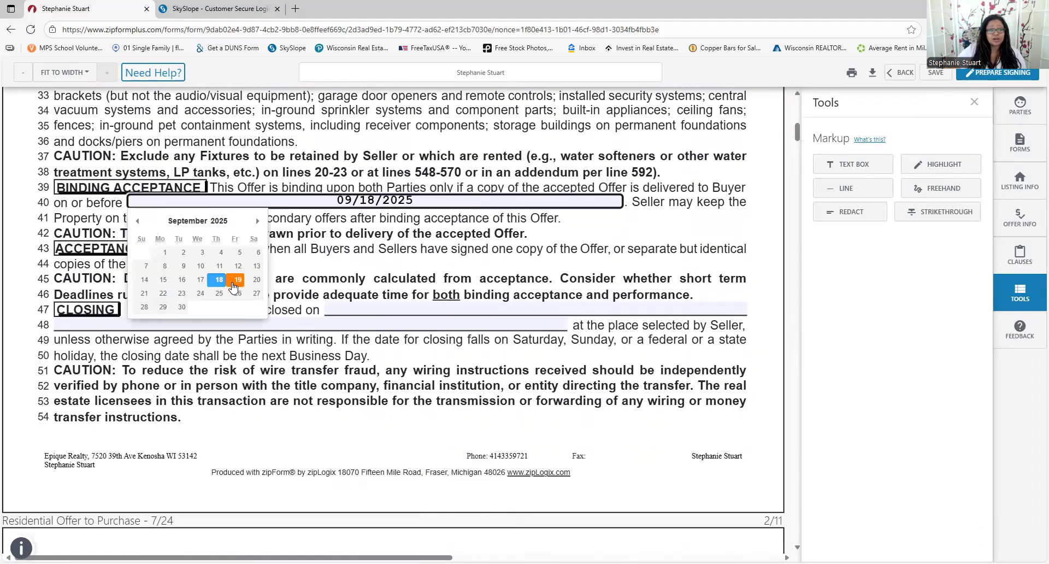
pyautogui.click(256, 280)
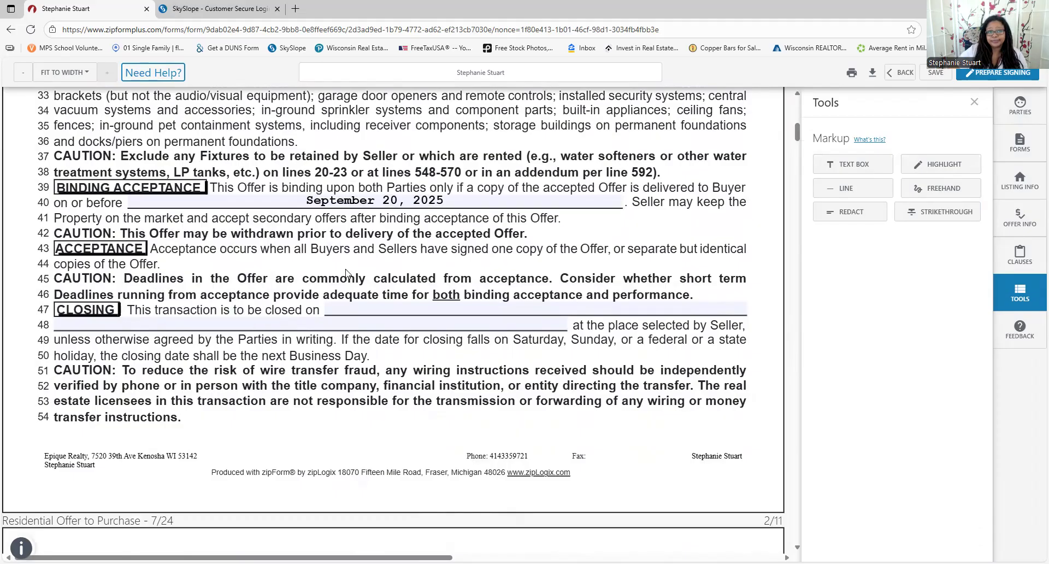
pyautogui.click(429, 310)
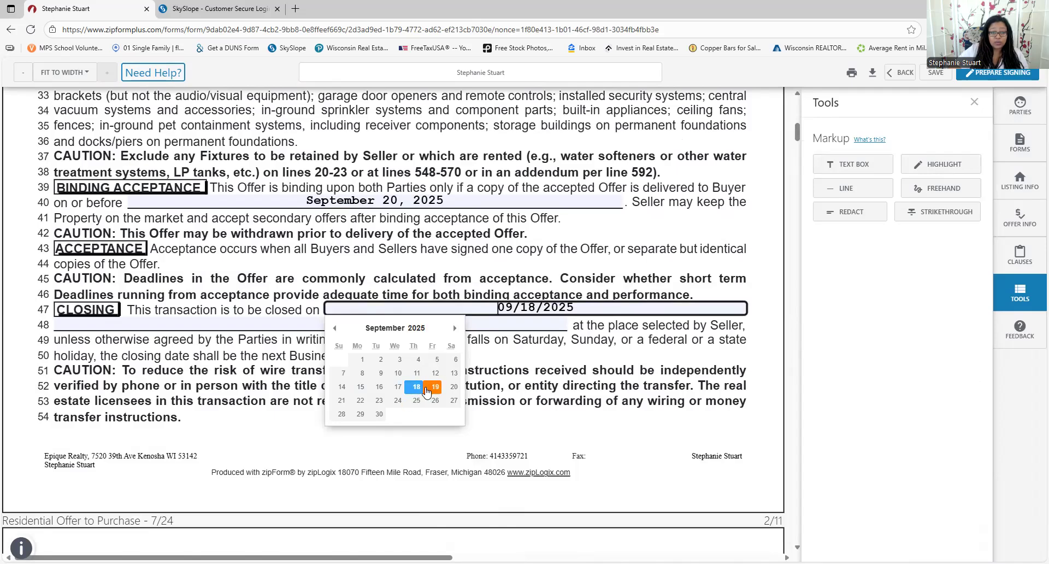
pyautogui.click(454, 328)
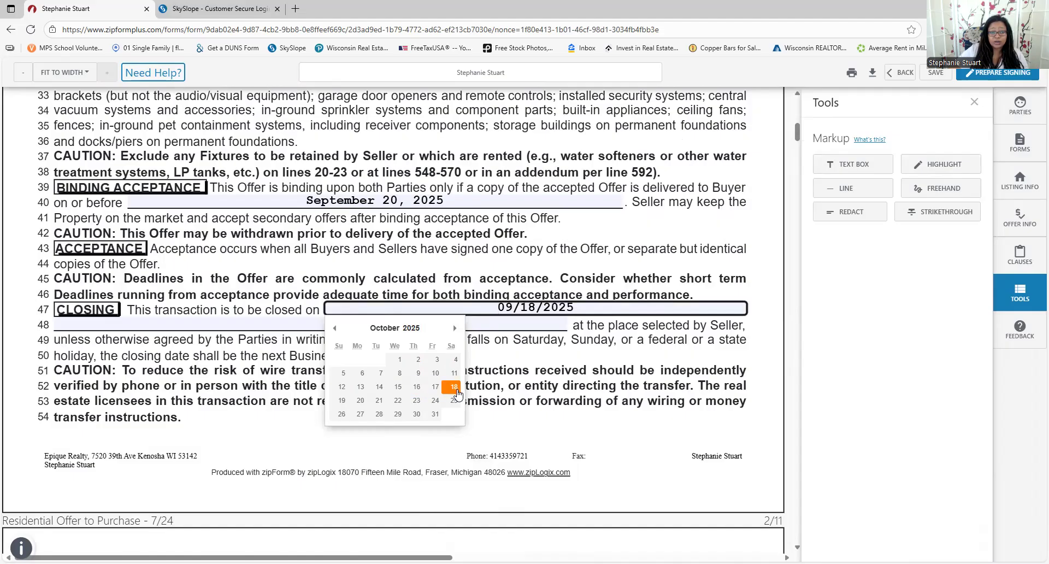
pyautogui.click(360, 400)
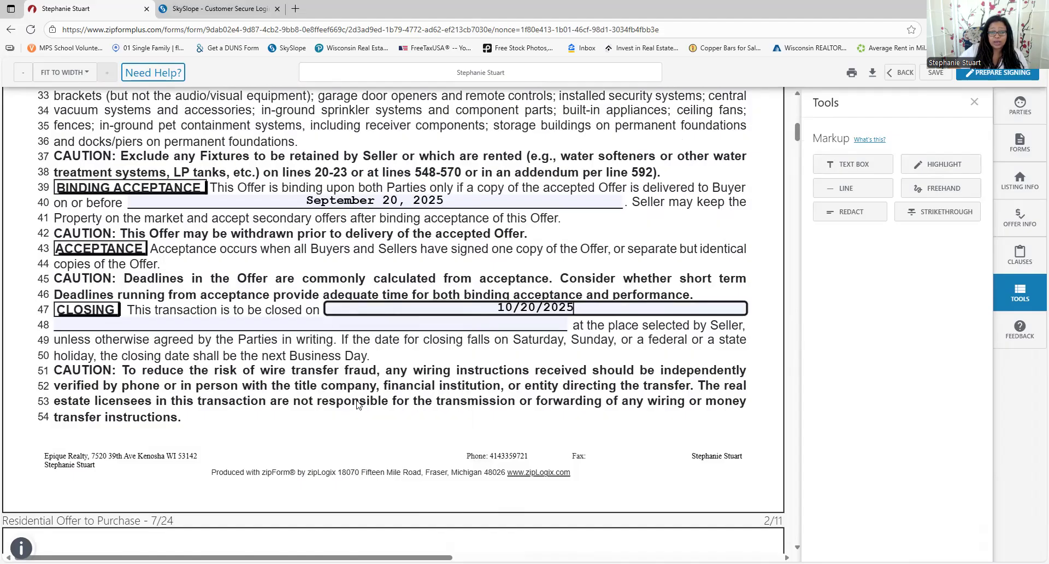
pyautogui.click(526, 311)
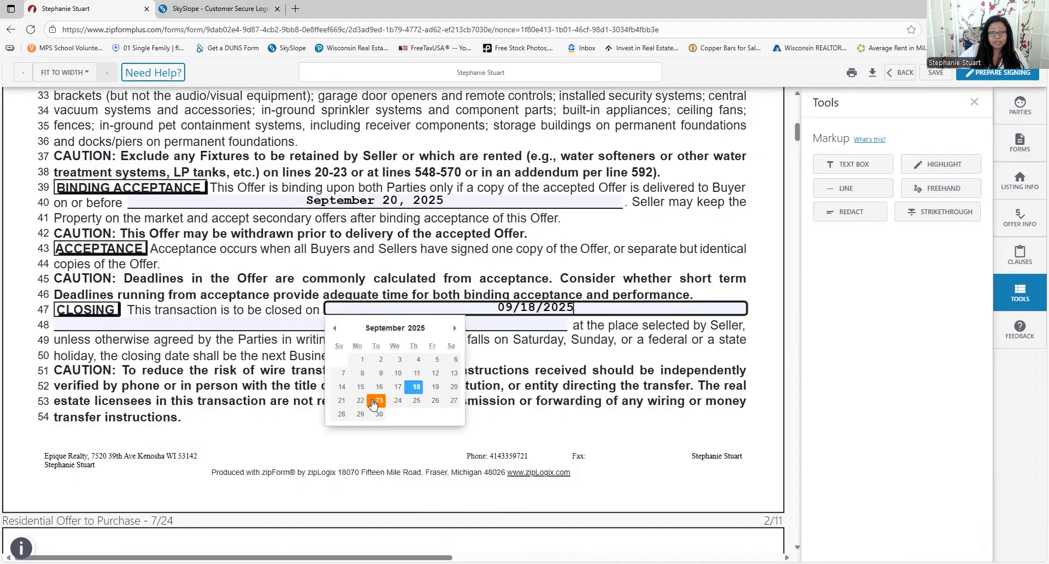
pyautogui.click(454, 328)
pyautogui.click(375, 406)
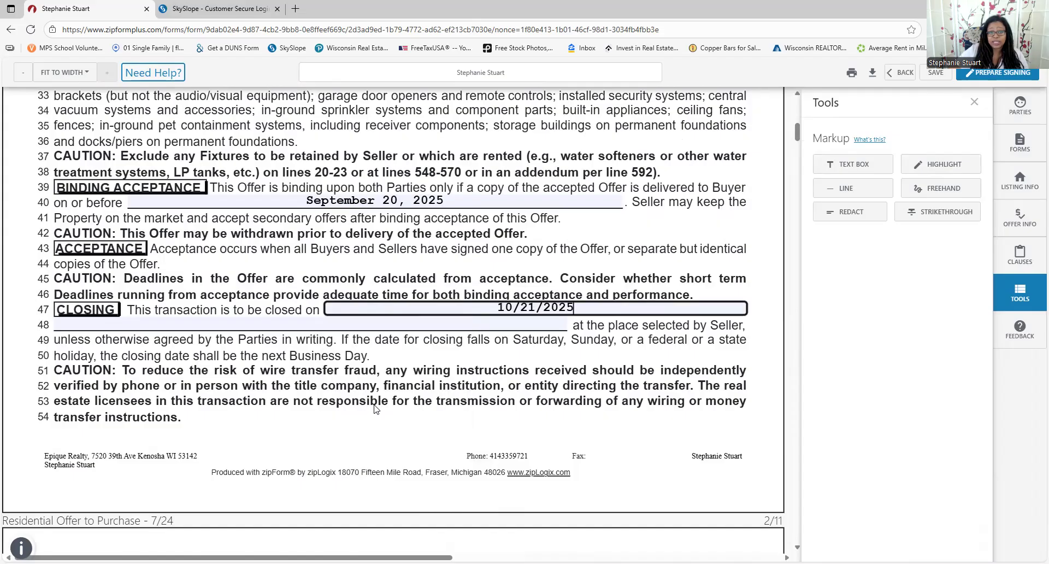
pyautogui.moveTo(608, 310); pyautogui.dragTo(272, 271)
pyautogui.press('BackSpace')
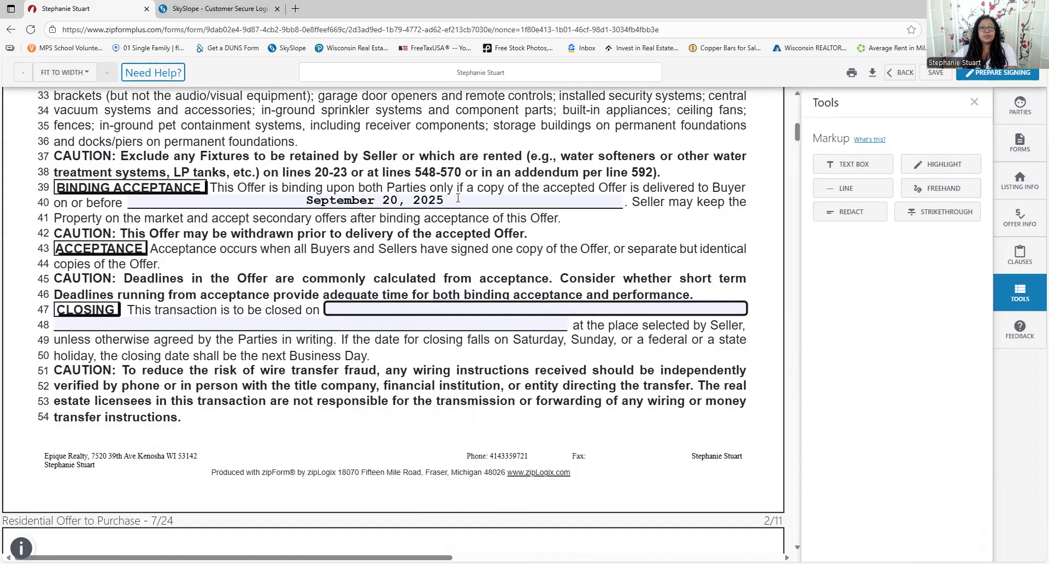
pyautogui.moveTo(458, 202); pyautogui.dragTo(446, 312)
pyautogui.press('BackSpace')
pyautogui.click(488, 355)
pyautogui.scroll(-6, 488, 354)
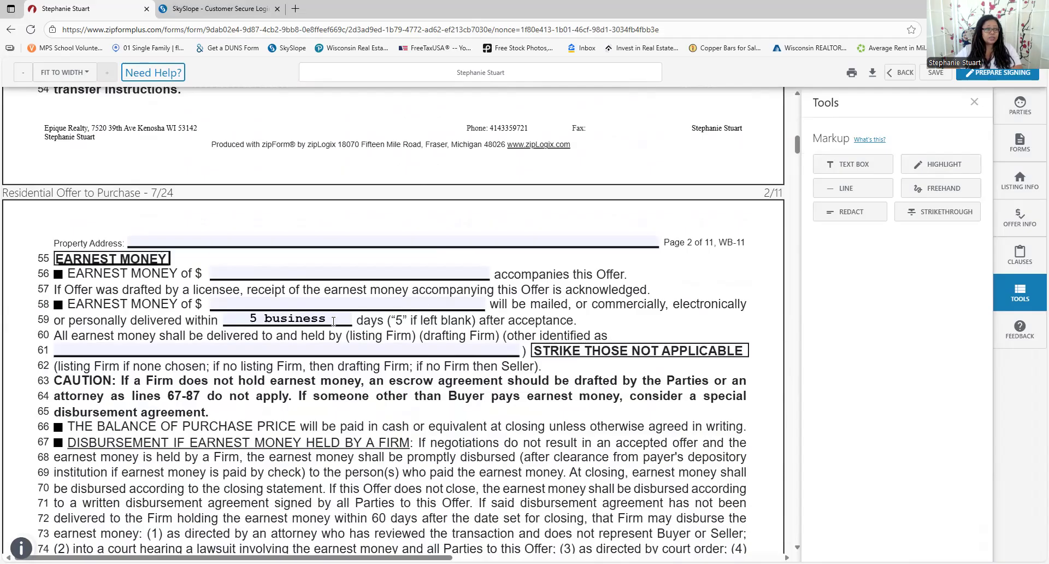
pyautogui.scroll(-1, 304, 331)
pyautogui.scroll(-1, 304, 331)
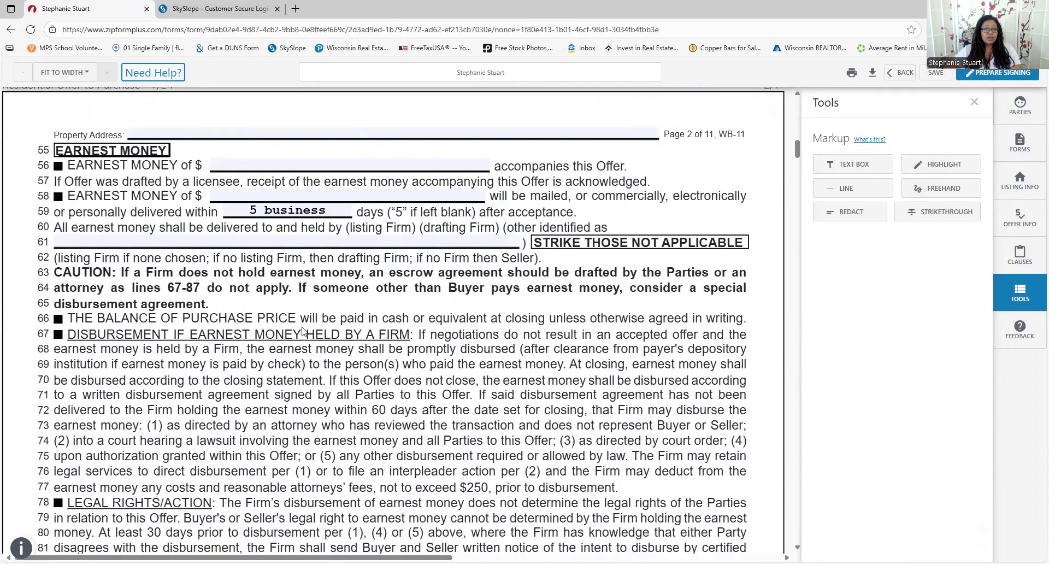
pyautogui.scroll(-10, 304, 331)
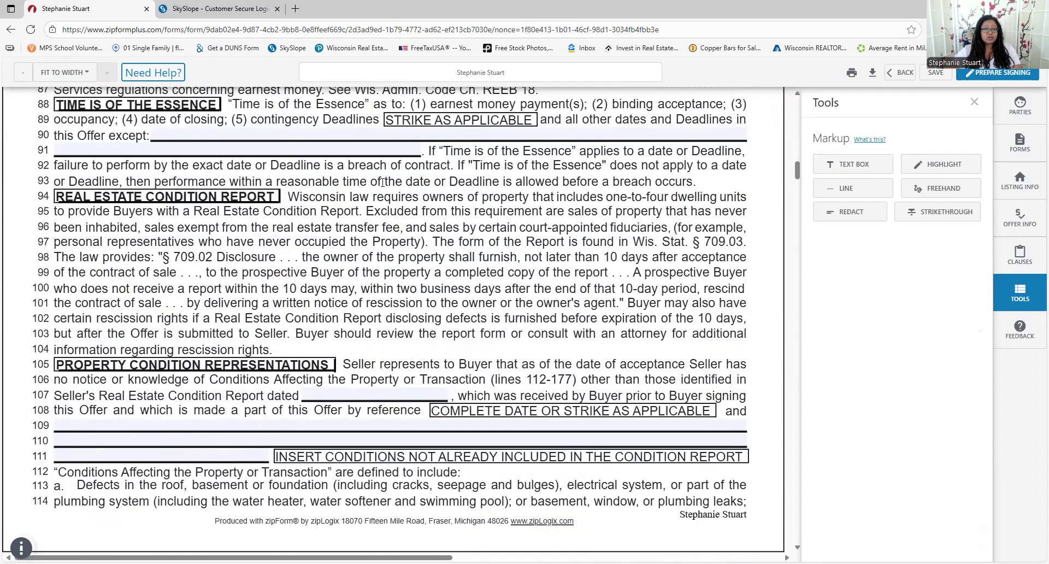
pyautogui.scroll(-4, 384, 182)
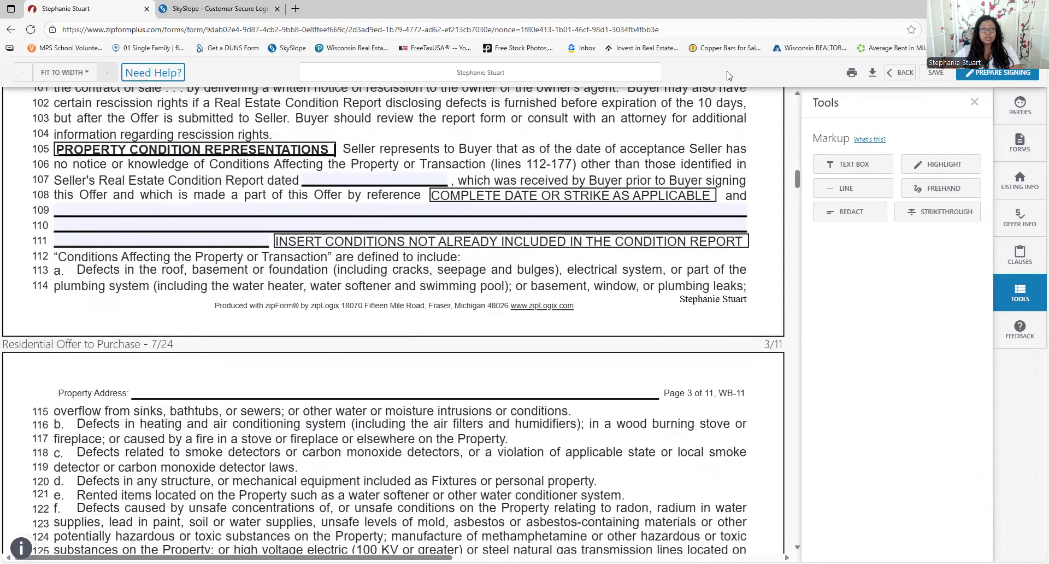
pyautogui.click(296, 9)
pyautogui.write('met.flexmls.com')
pyautogui.press('Return')
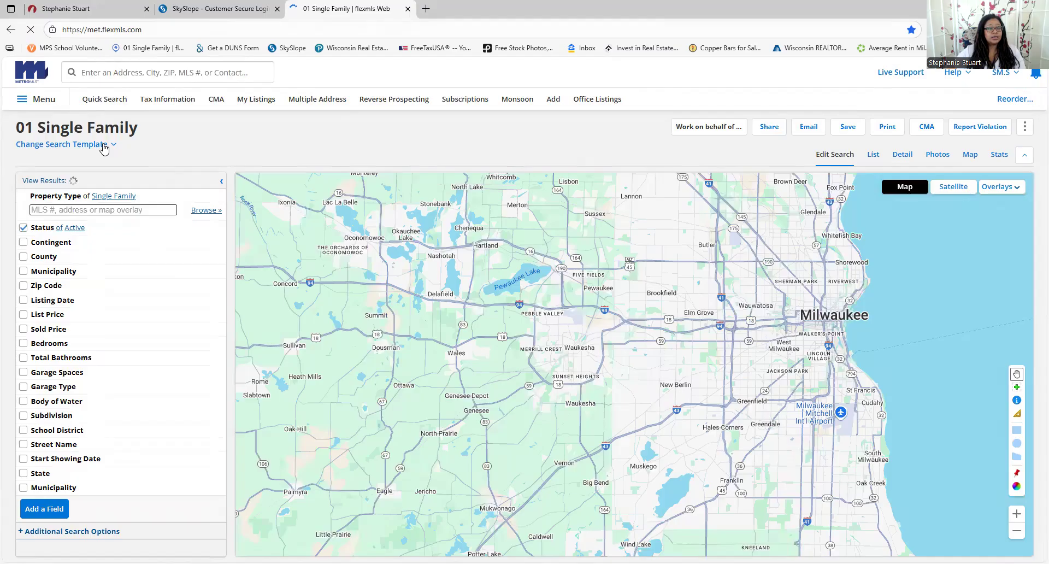
pyautogui.click(121, 73)
pyautogui.write('8800')
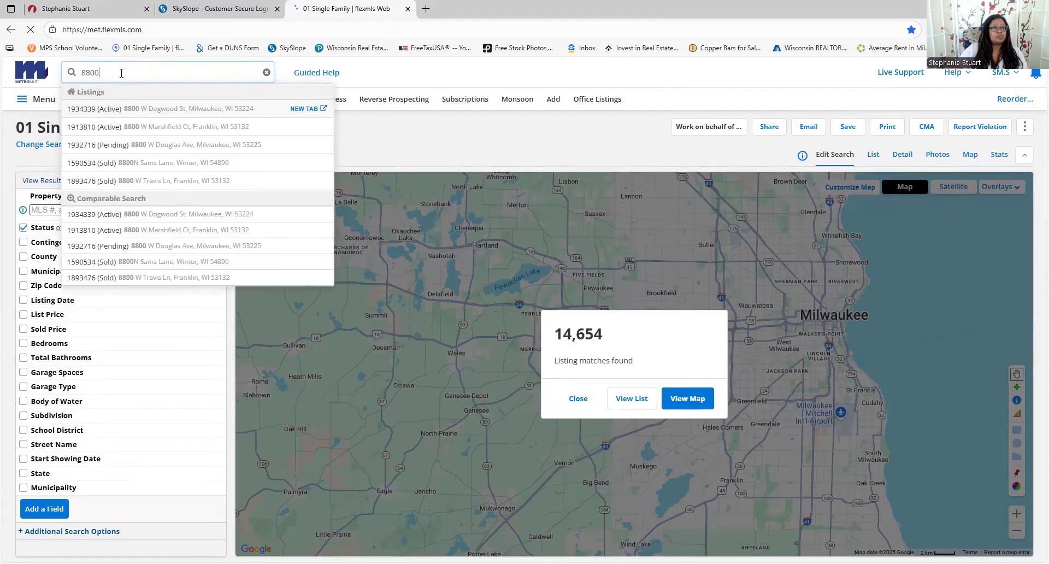
pyautogui.click(152, 109)
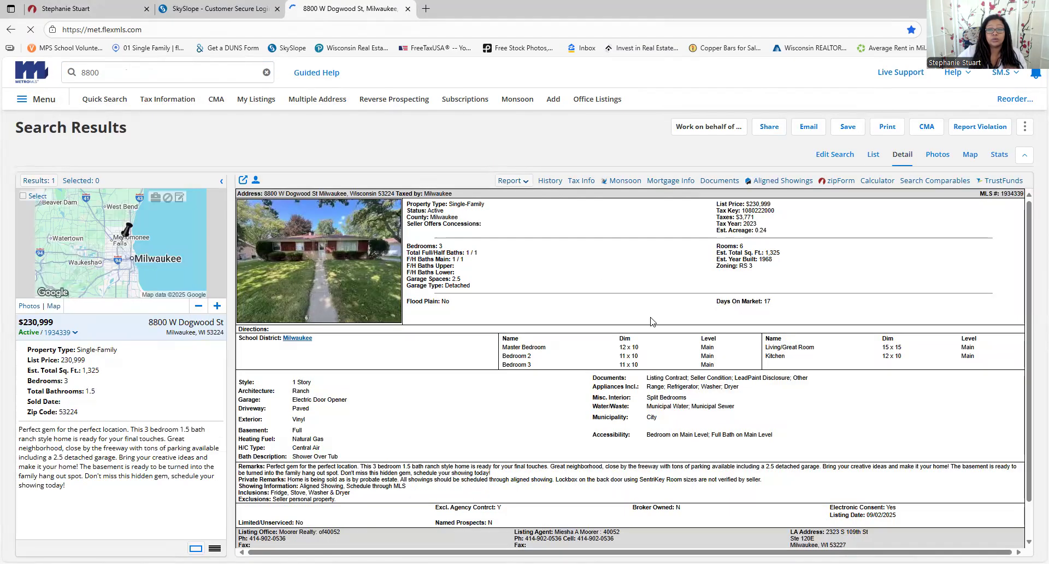
pyautogui.scroll(-1, 650, 347)
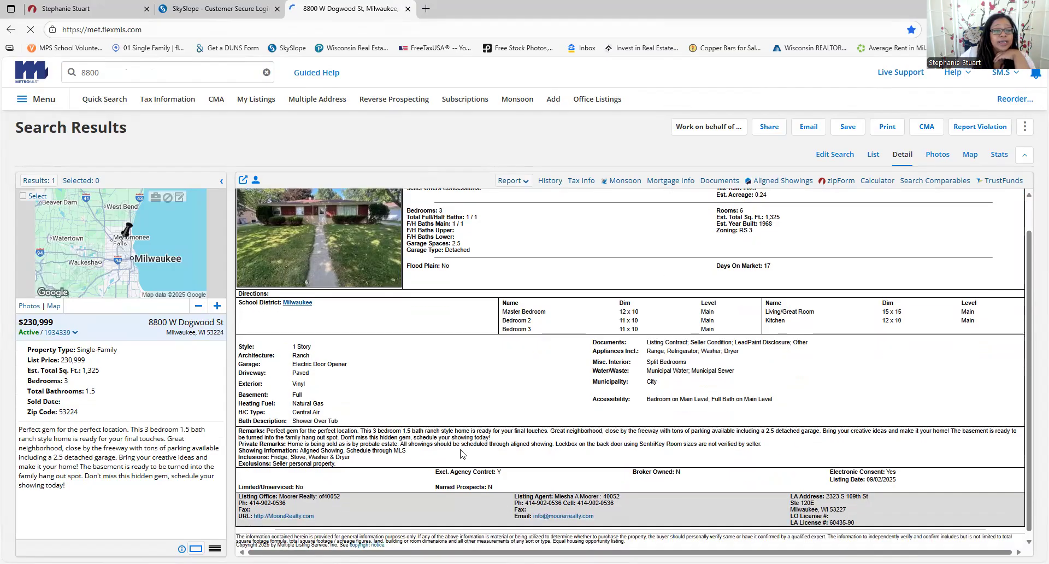
pyautogui.moveTo(270, 452); pyautogui.dragTo(355, 459)
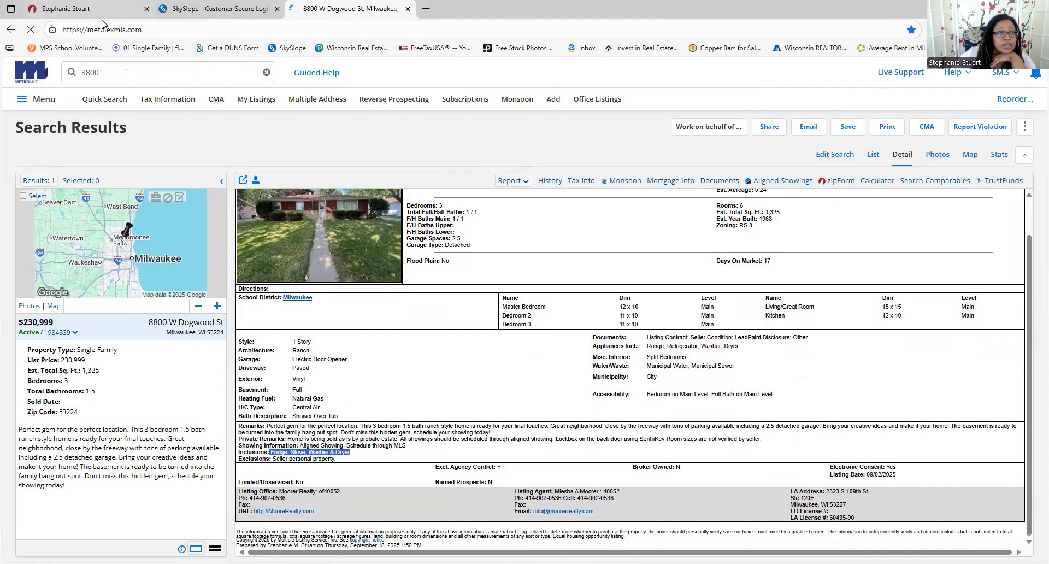
pyautogui.click(88, 8)
# Delete Dishwasher from the lines 12-16 included items, leaving Range, Refrigerator, Washer, Dryer
pyautogui.scroll(10, 240, 255)
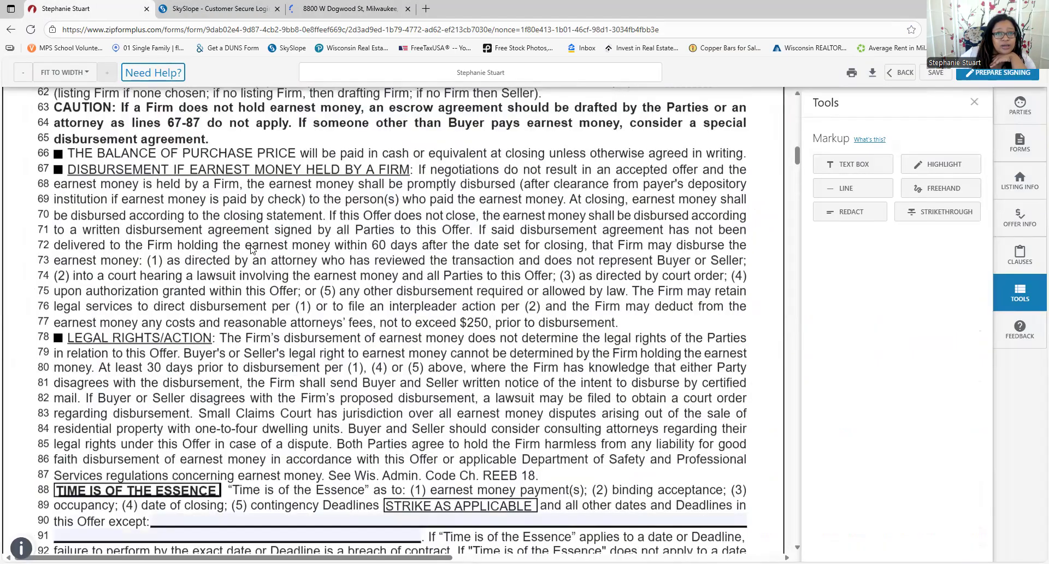
pyautogui.scroll(15, 620, 378)
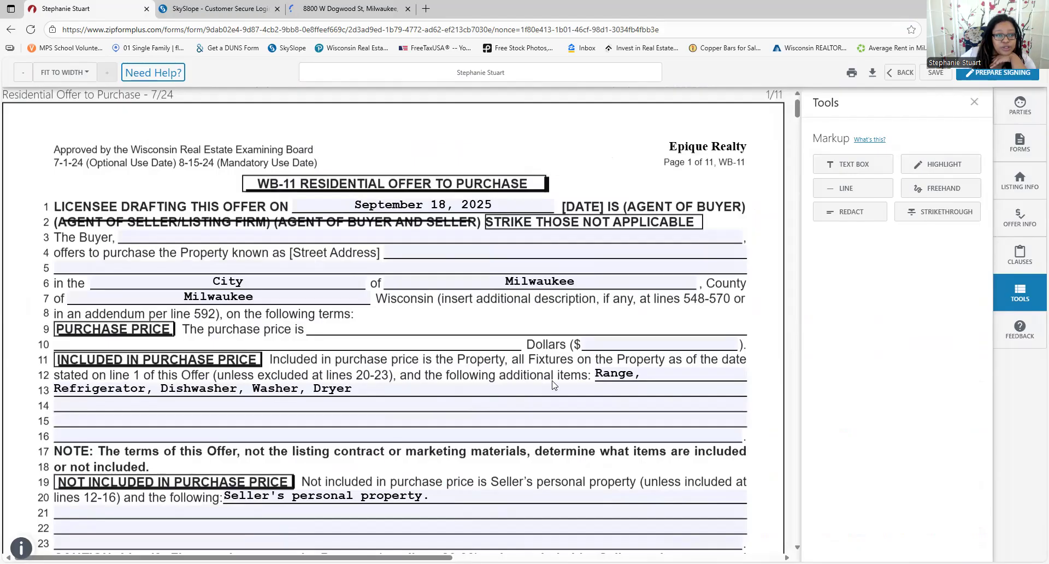
pyautogui.click(200, 392)
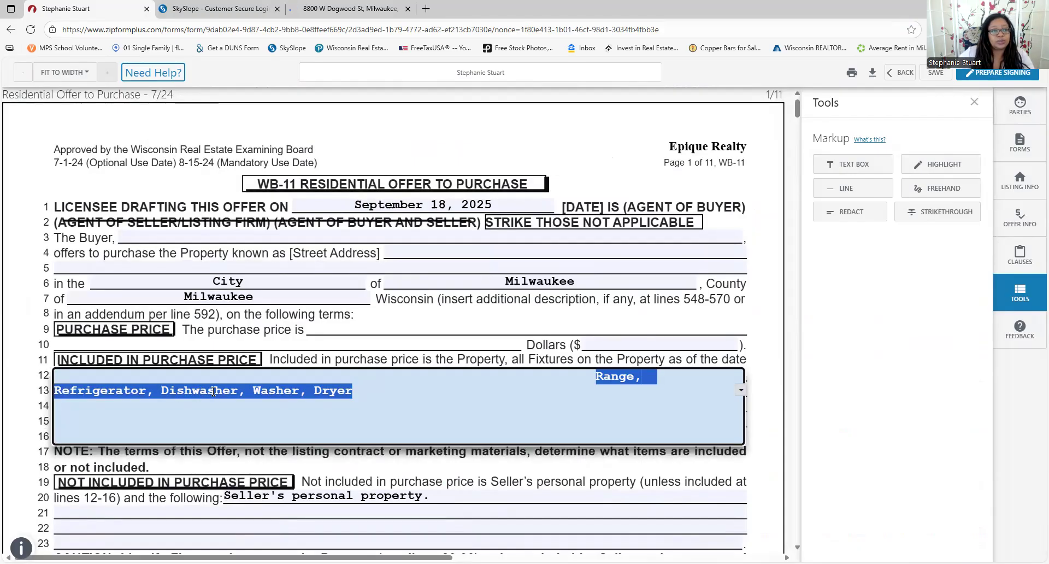
pyautogui.click(217, 391)
pyautogui.doubleClick(216, 391)
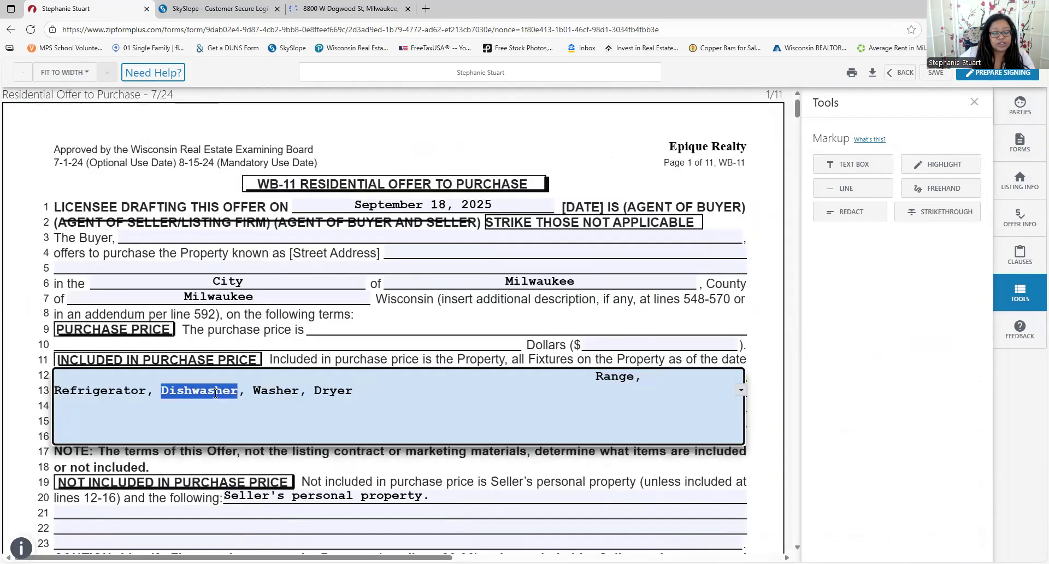
pyautogui.press('BackSpace')
pyautogui.press('BackSpace')
pyautogui.press('BackSpace')
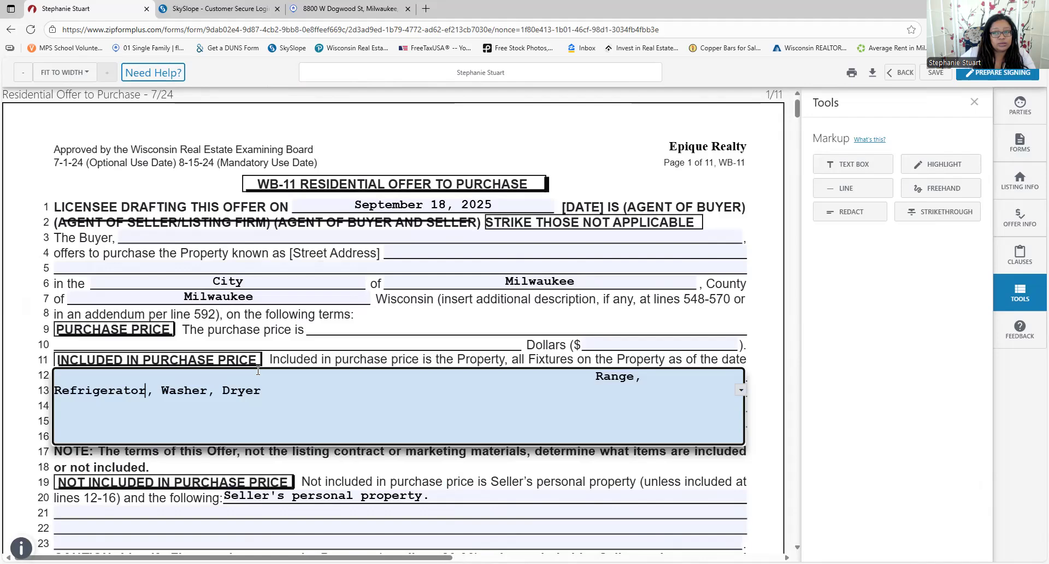
pyautogui.scroll(-5, 313, 367)
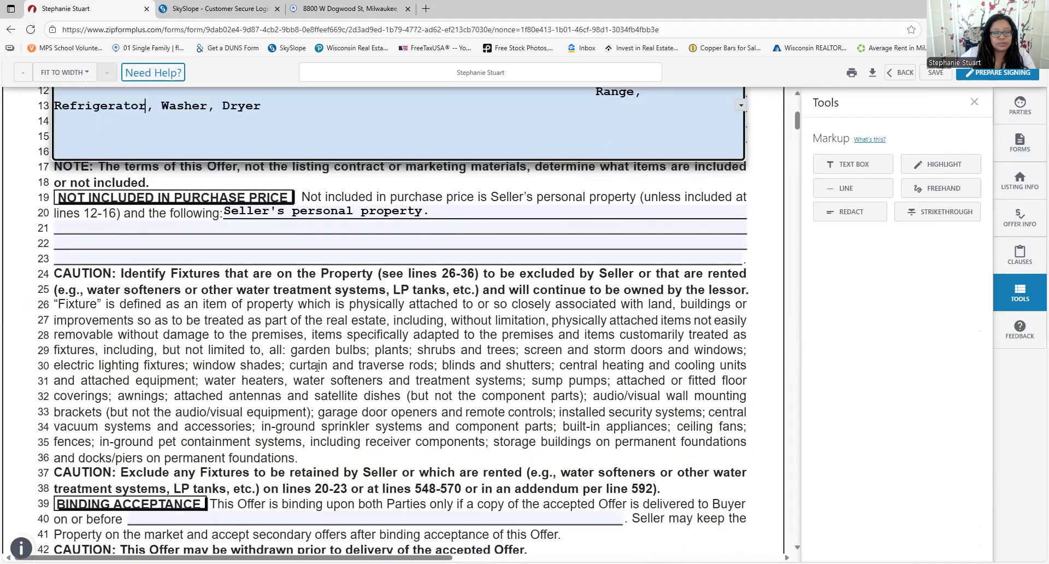
pyautogui.click(330, 8)
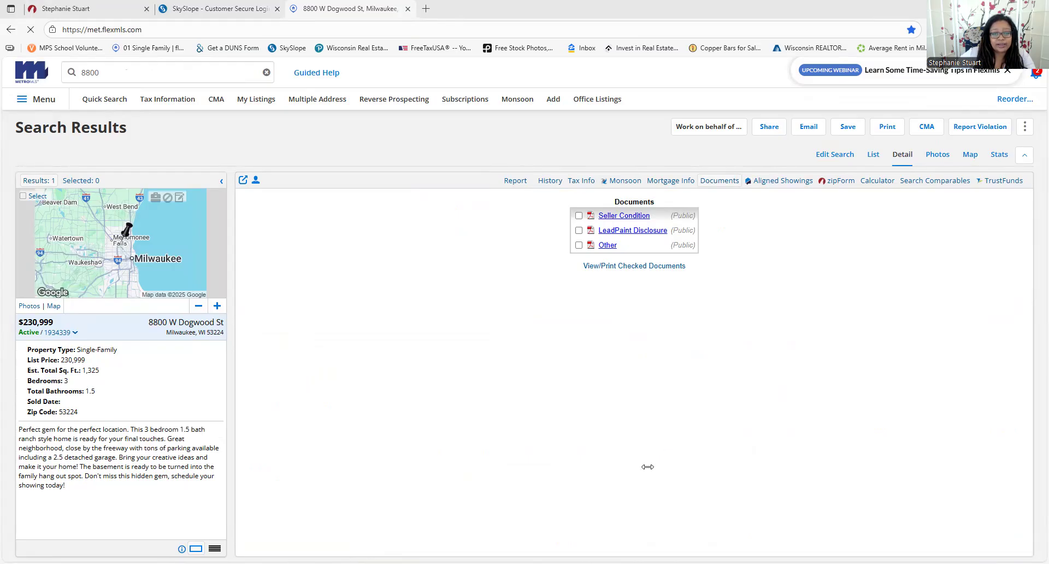
# Check the listing office's company name in the flexmls listing details
pyautogui.click(83, 8)
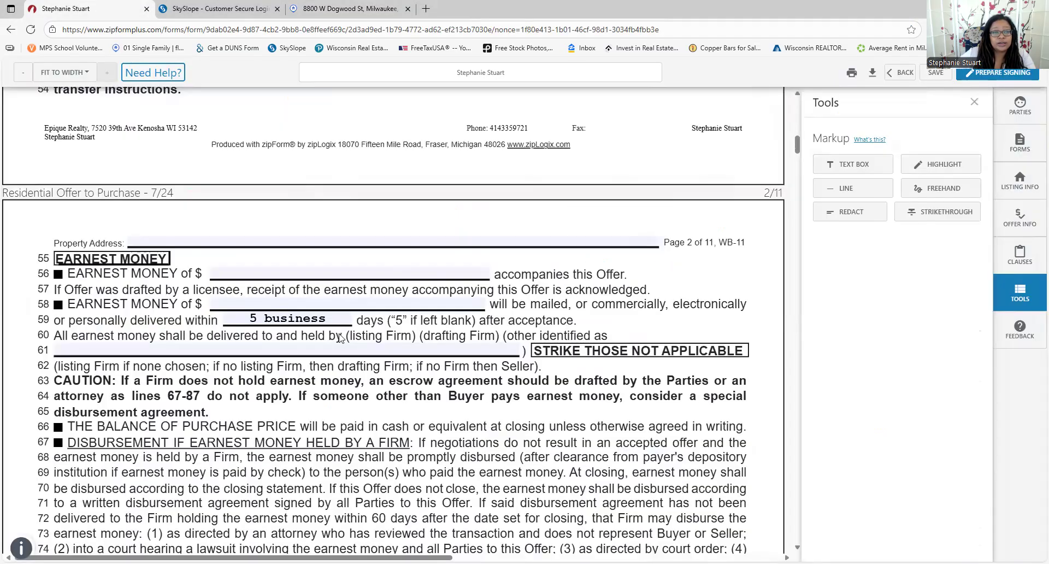
pyautogui.scroll(-1, 296, 343)
pyautogui.scroll(-7, 293, 343)
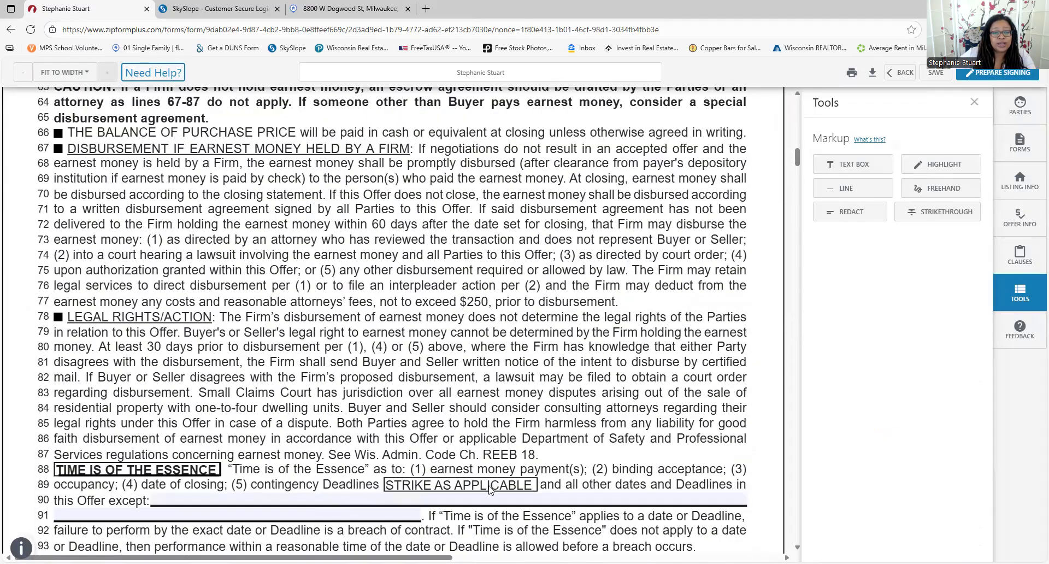
pyautogui.scroll(2, 263, 382)
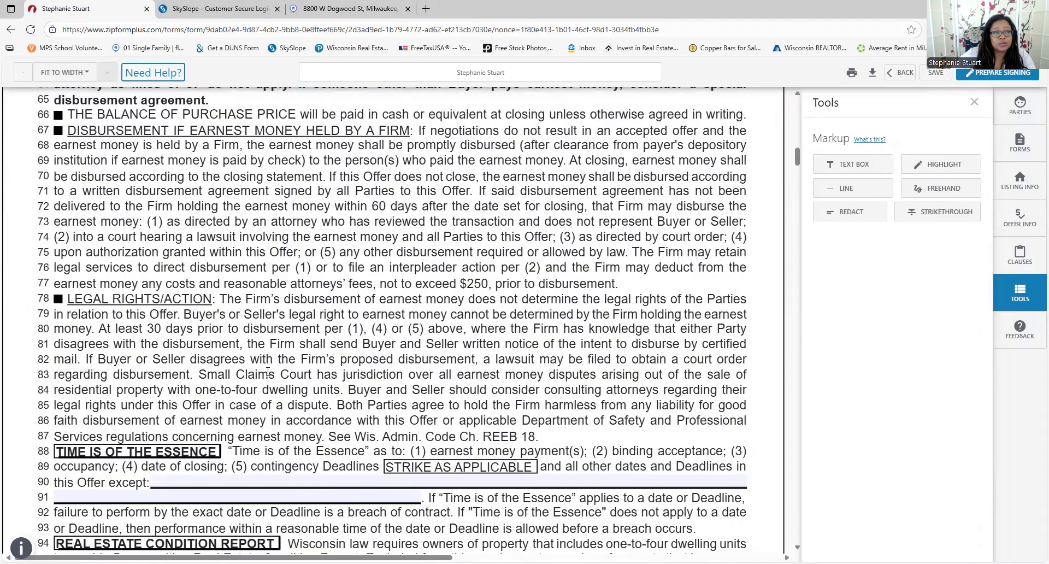
pyautogui.scroll(14, 267, 371)
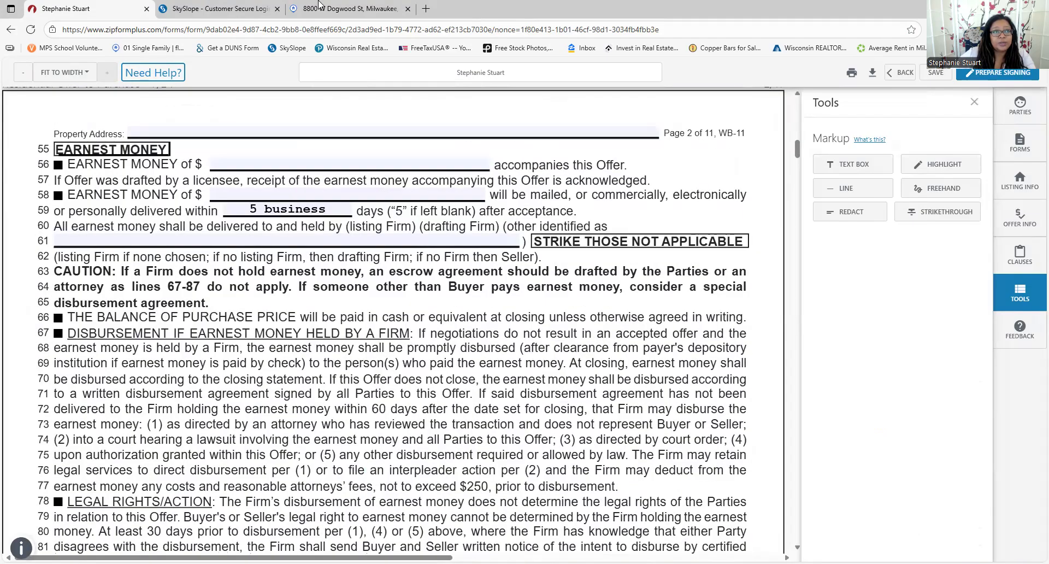
pyautogui.click(320, 7)
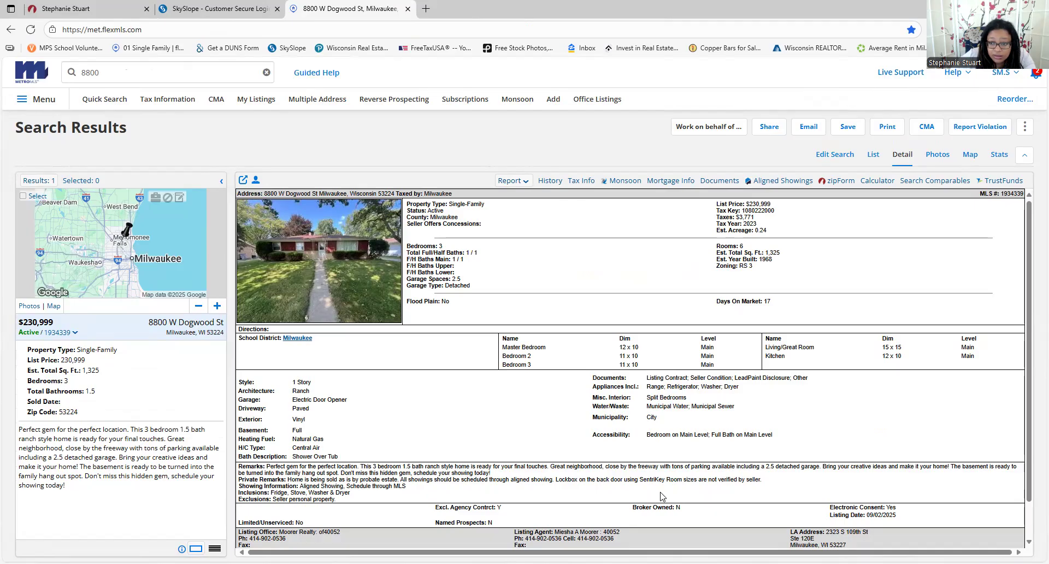
pyautogui.scroll(-2, 660, 497)
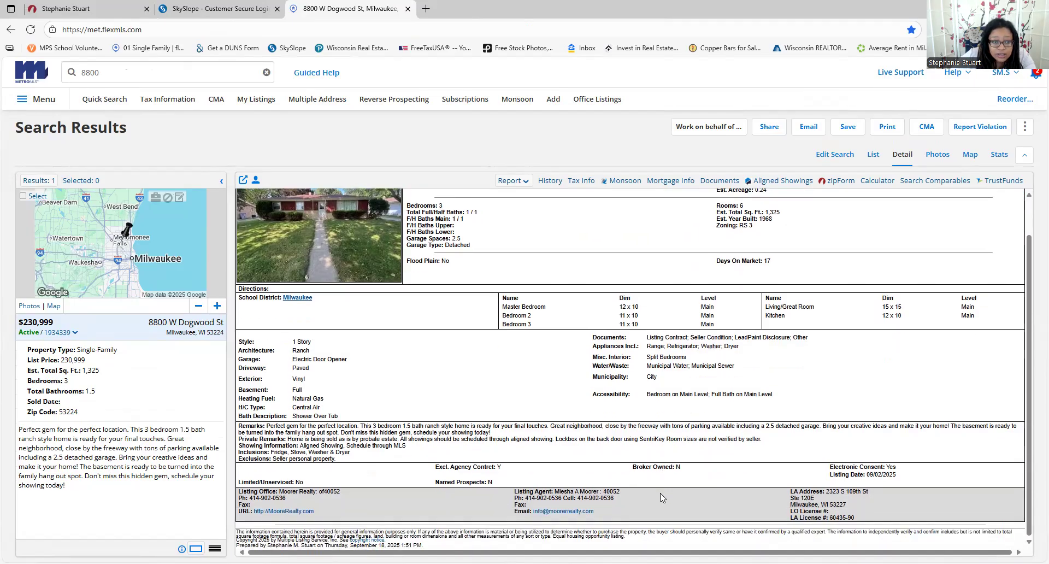
pyautogui.moveTo(280, 492); pyautogui.dragTo(306, 493)
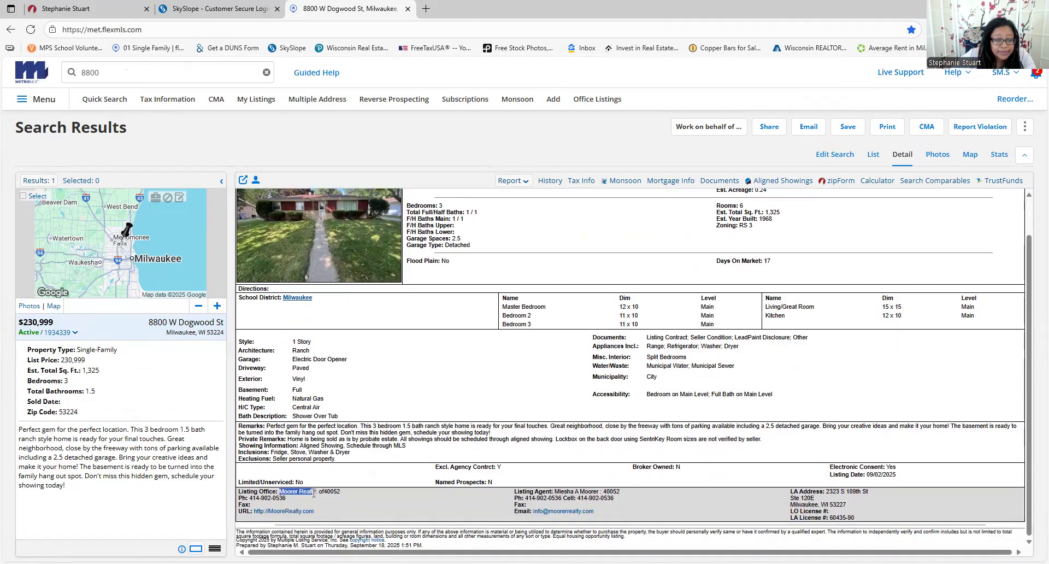
pyautogui.click(98, 9)
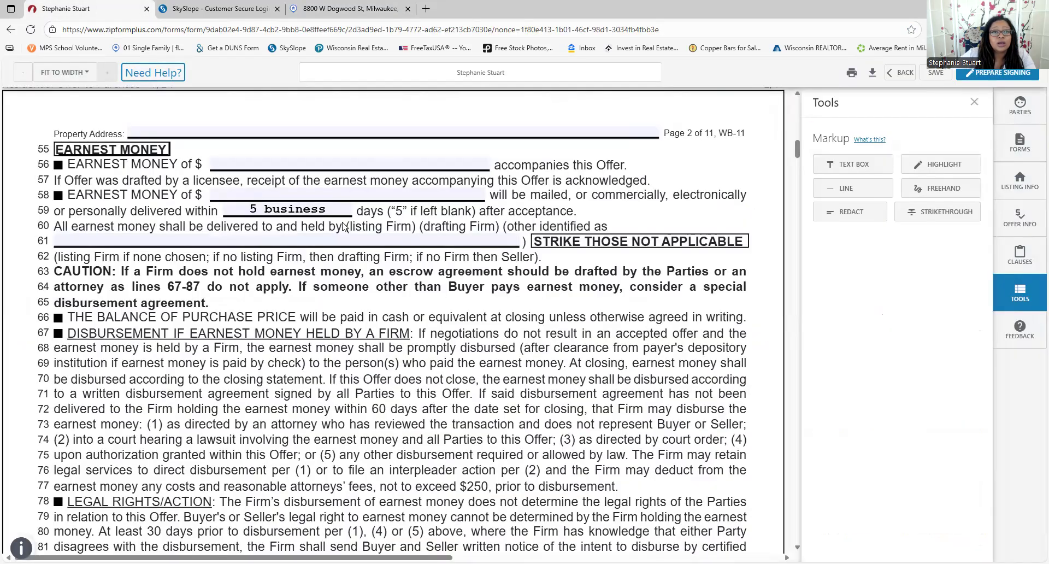
# Strike out '(listing Firm) (drafting Firm)' on line 60 and enter Sellers Title Company on line 61
pyautogui.click(916, 212)
pyautogui.moveTo(424, 227); pyautogui.dragTo(507, 240)
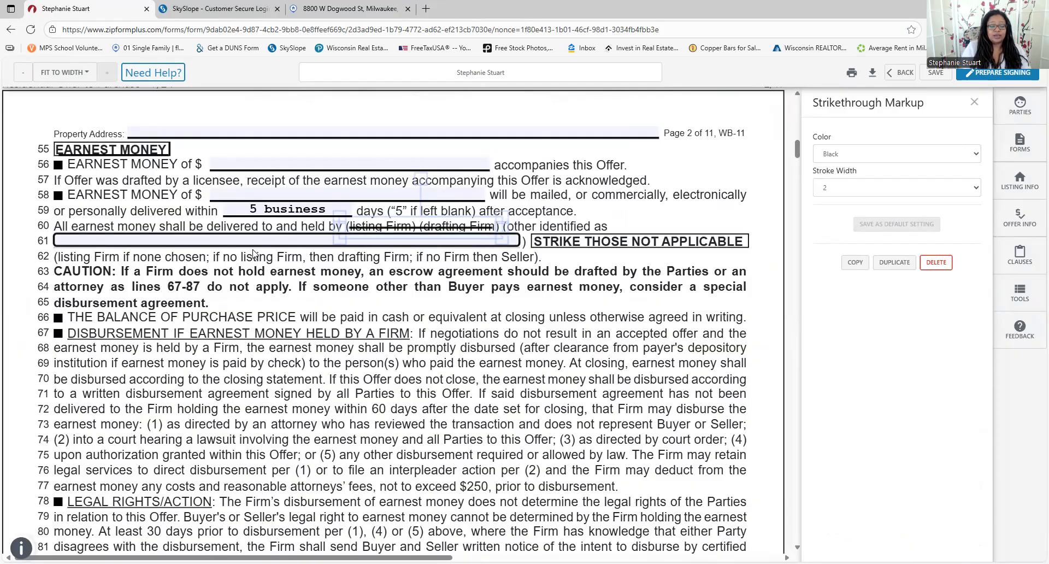
pyautogui.write('Sellers Title Company')
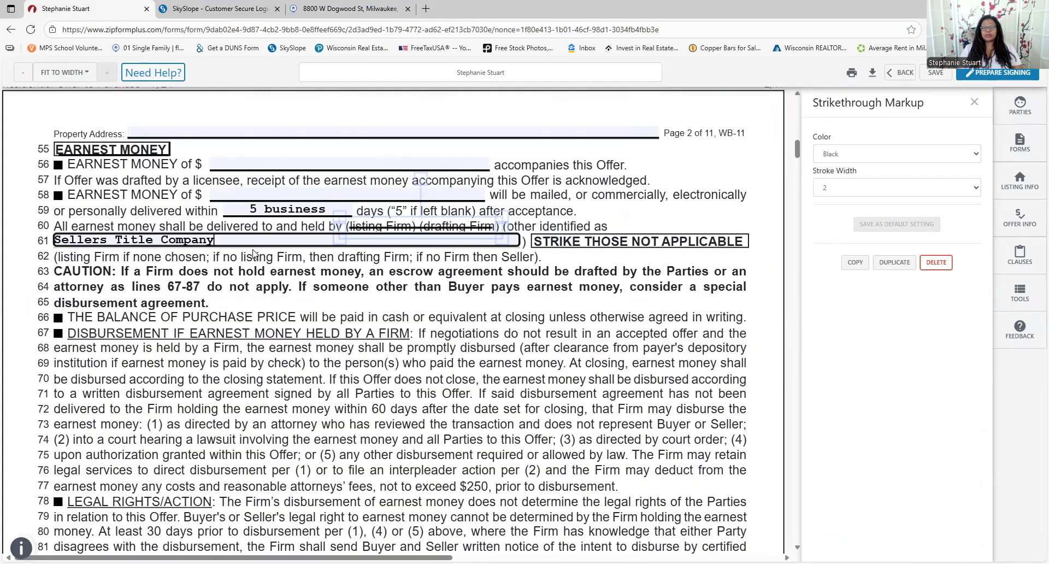
pyautogui.scroll(-3, 239, 278)
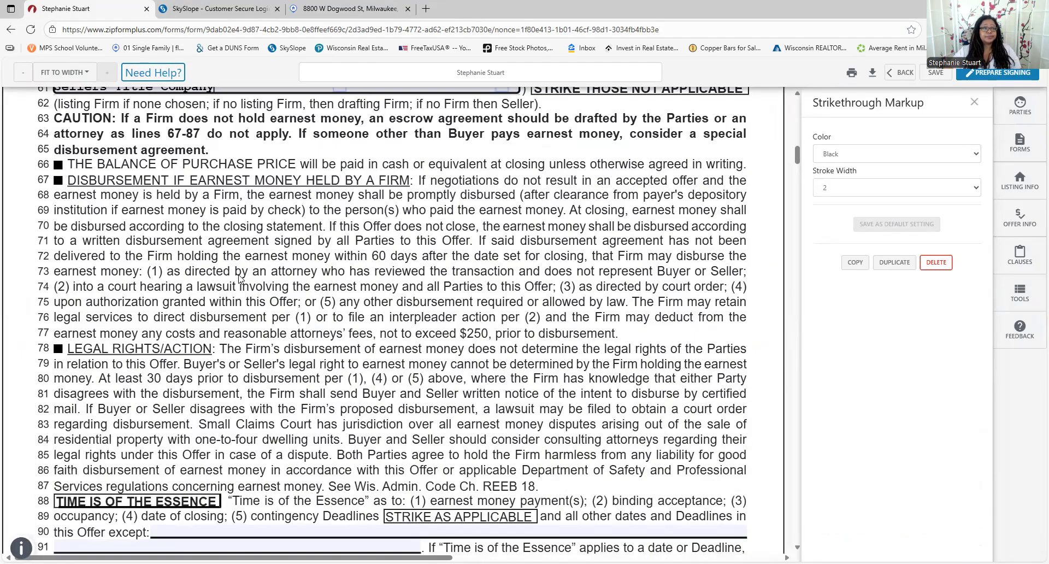
pyautogui.scroll(-1, 240, 276)
pyautogui.scroll(-8, 246, 268)
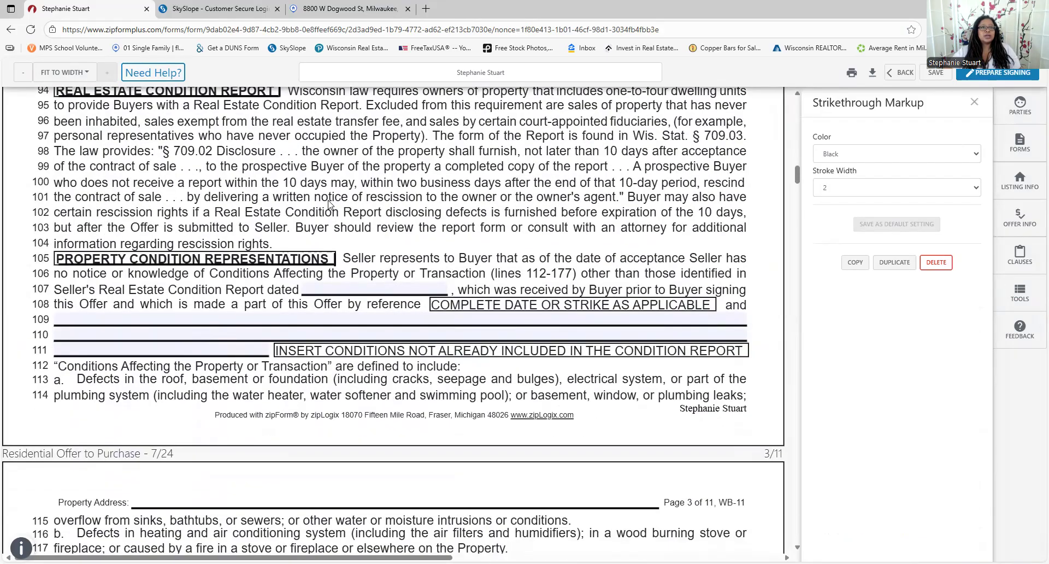
# Pick 09/02/2025 as the Seller's Real Estate Condition Report date on line 107
pyautogui.click(344, 8)
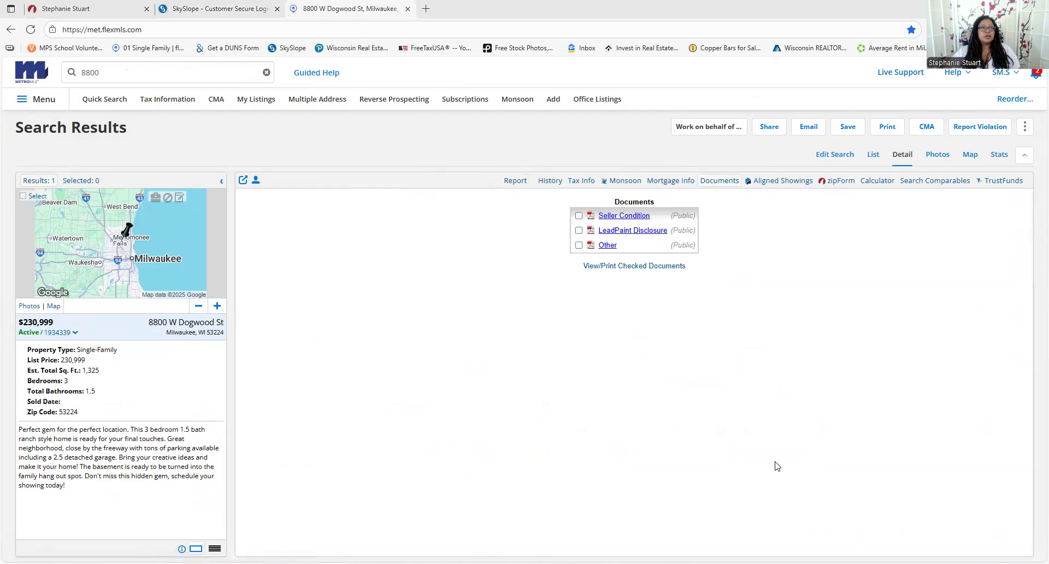
pyautogui.click(84, 8)
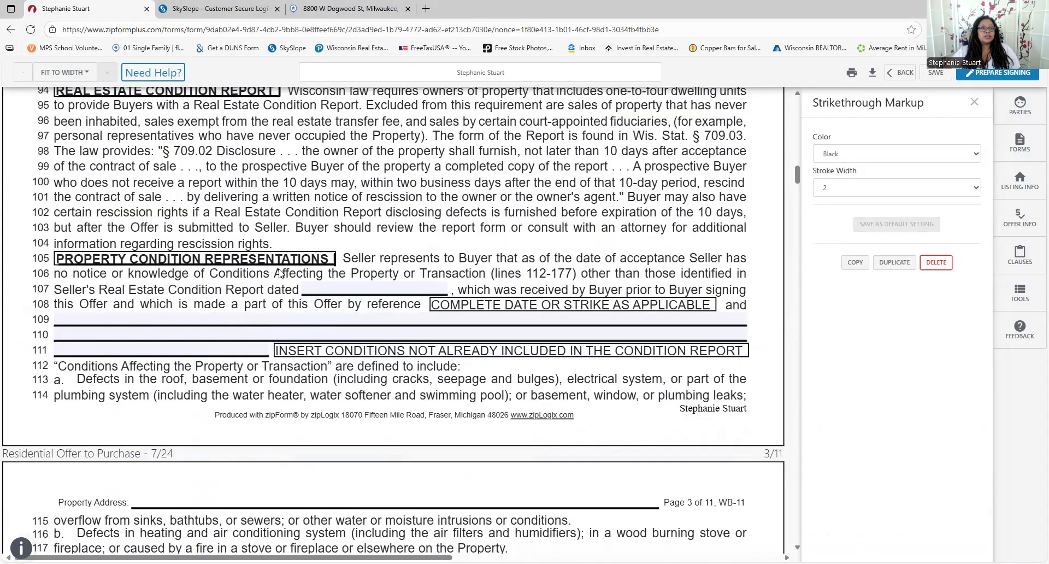
pyautogui.click(379, 293)
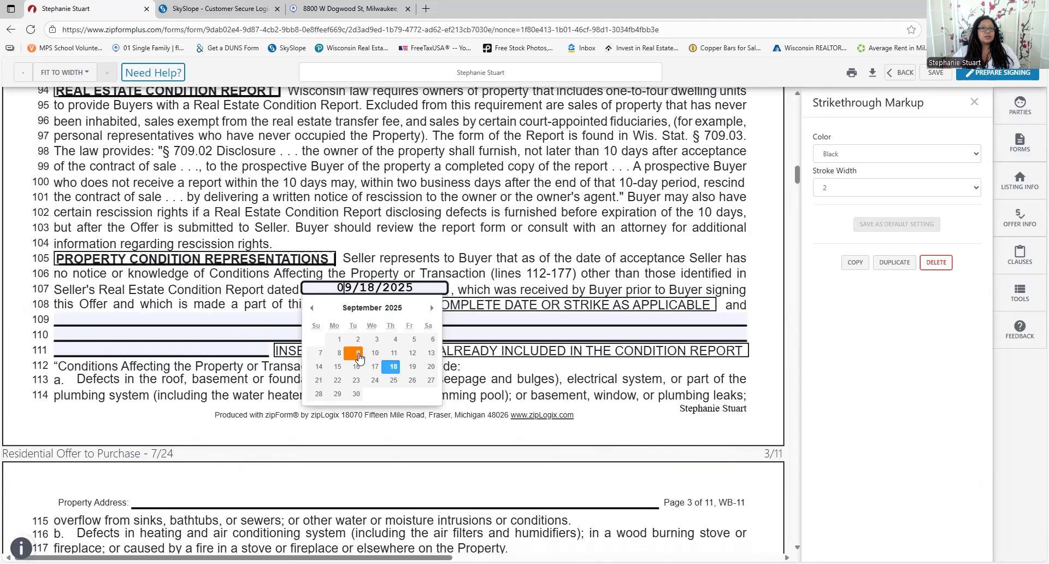
pyautogui.click(355, 328)
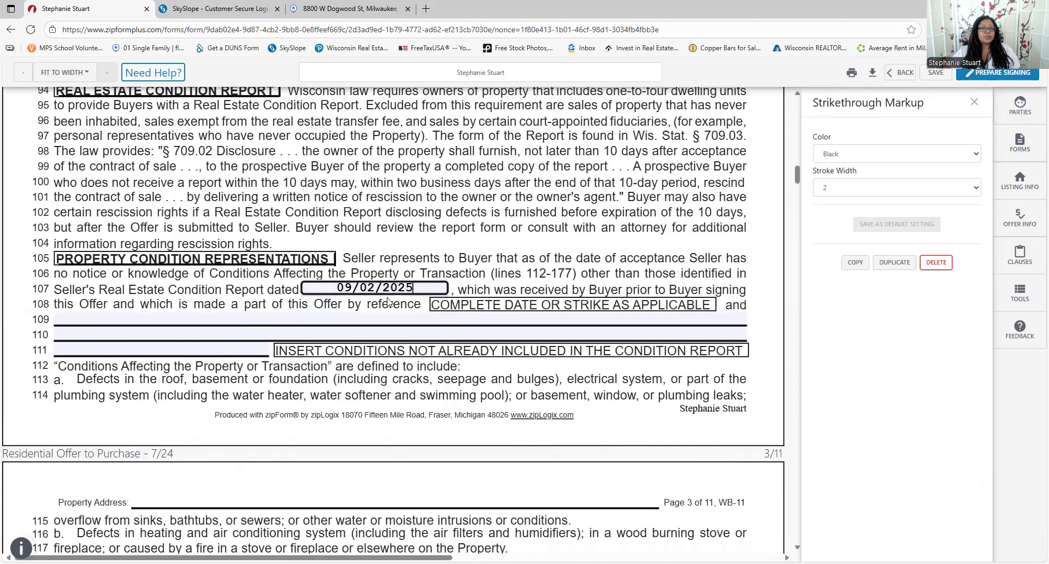
pyautogui.scroll(-5, 387, 300)
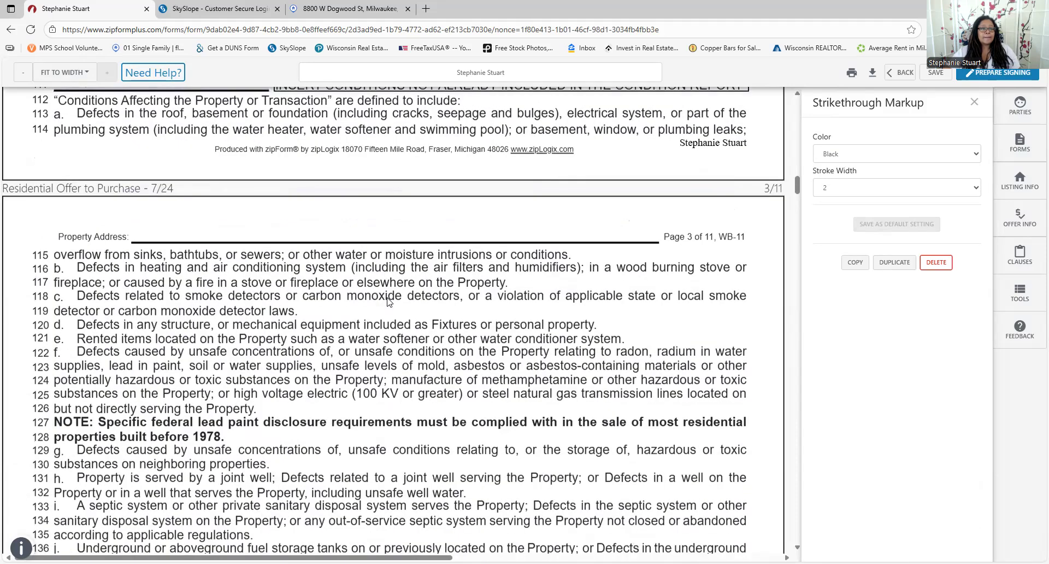
pyautogui.scroll(-5, 388, 301)
pyautogui.scroll(-6, 387, 300)
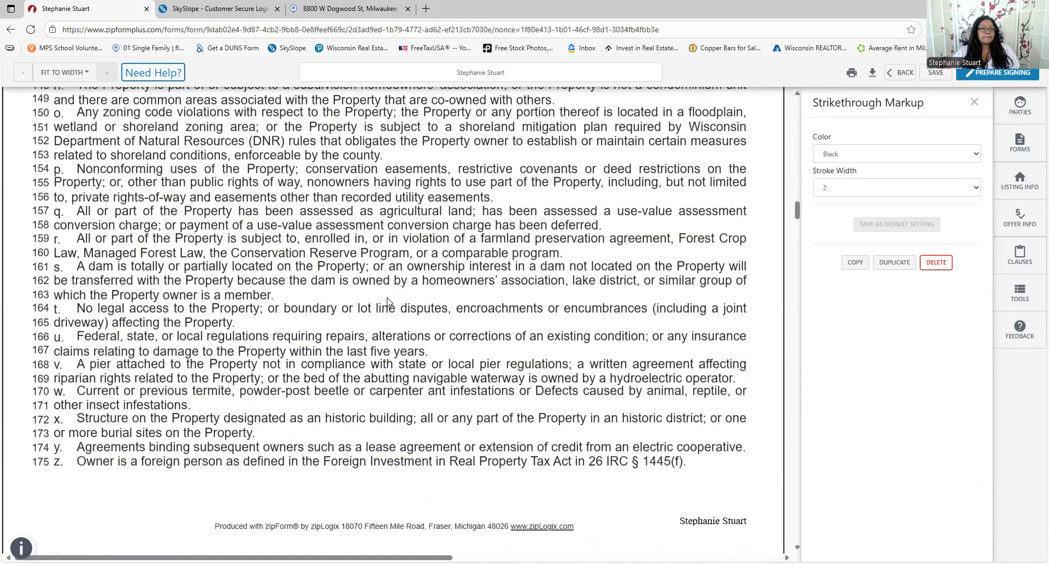
pyautogui.scroll(-8, 387, 300)
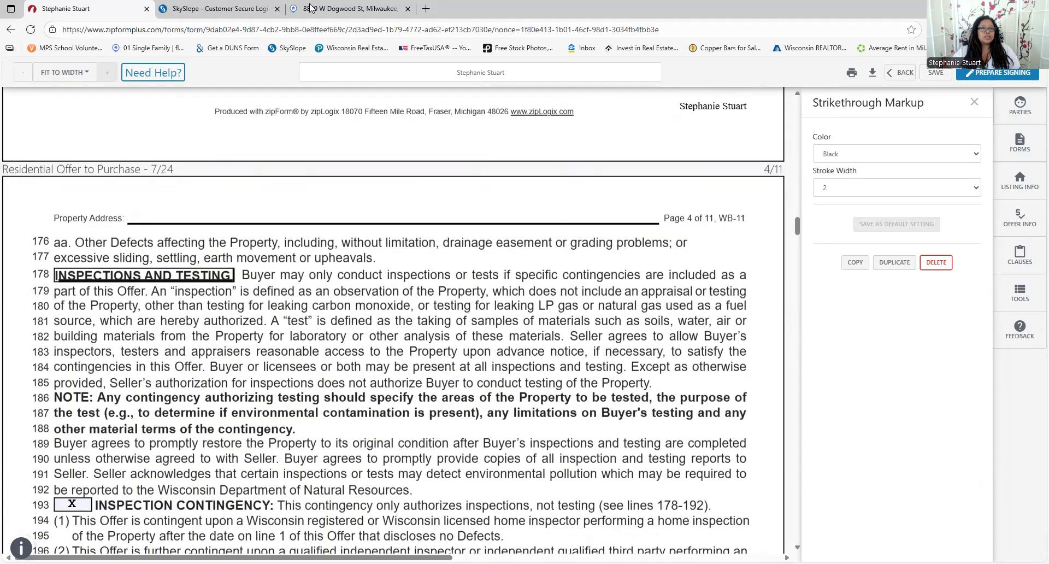
# After checking the listing's documents in flexmls, replace the line 107 date with N/A
pyautogui.click(311, 8)
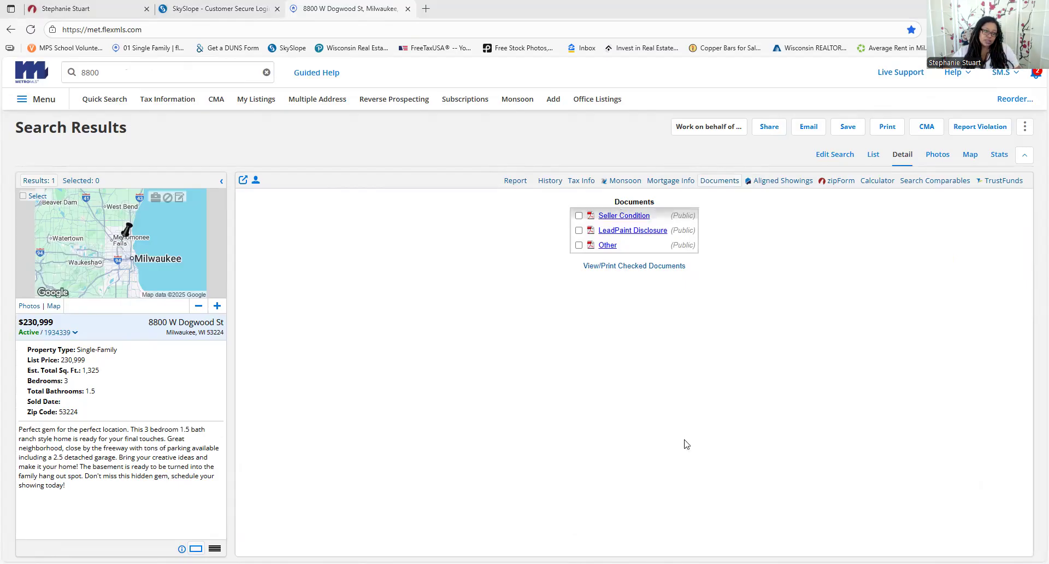
pyautogui.click(201, 4)
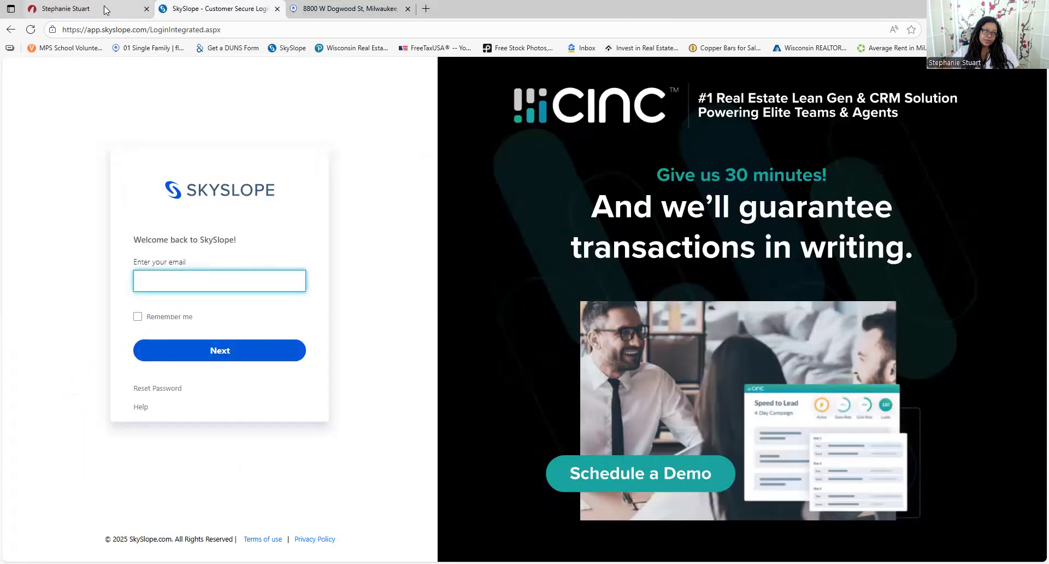
pyautogui.click(87, 8)
pyautogui.scroll(5, 280, 277)
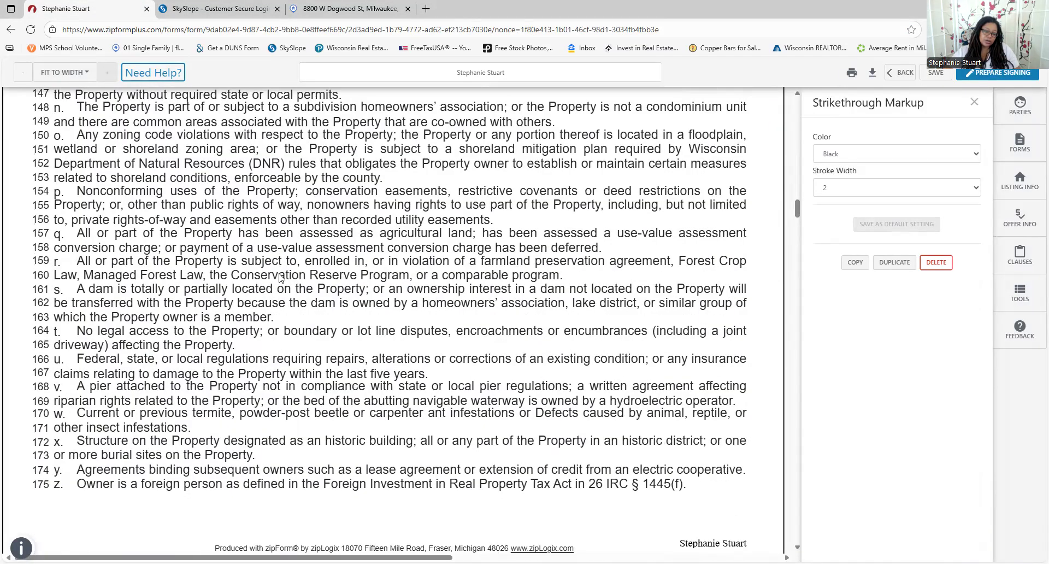
pyautogui.scroll(10, 405, 355)
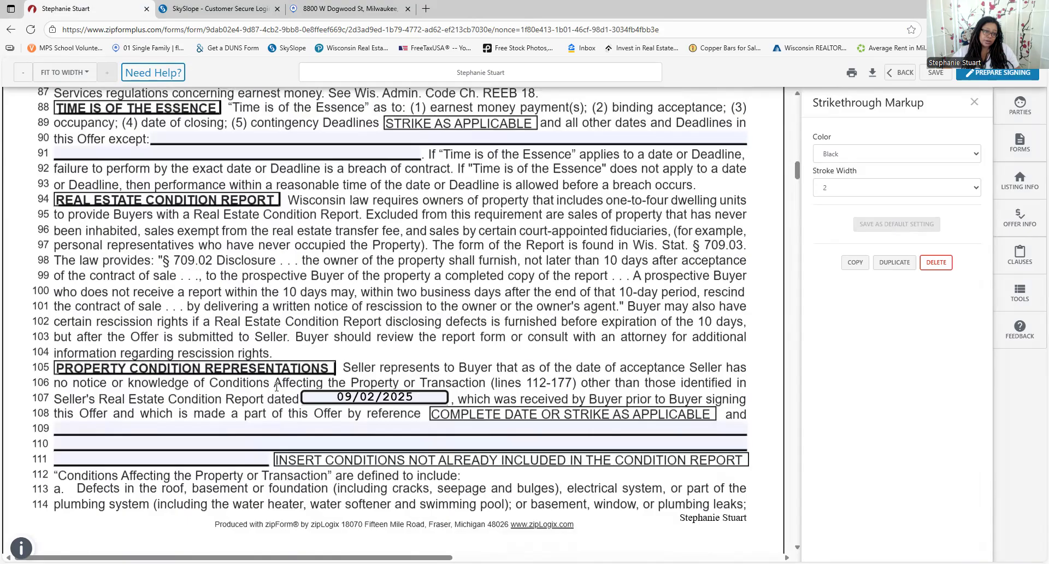
pyautogui.write('N/A')
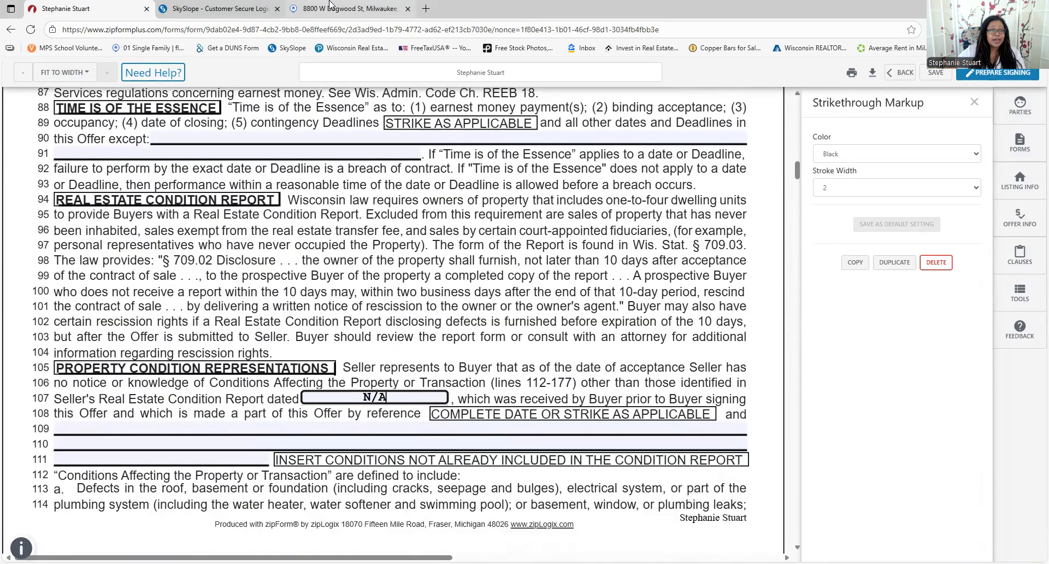
pyautogui.click(330, 5)
pyautogui.click(193, 72)
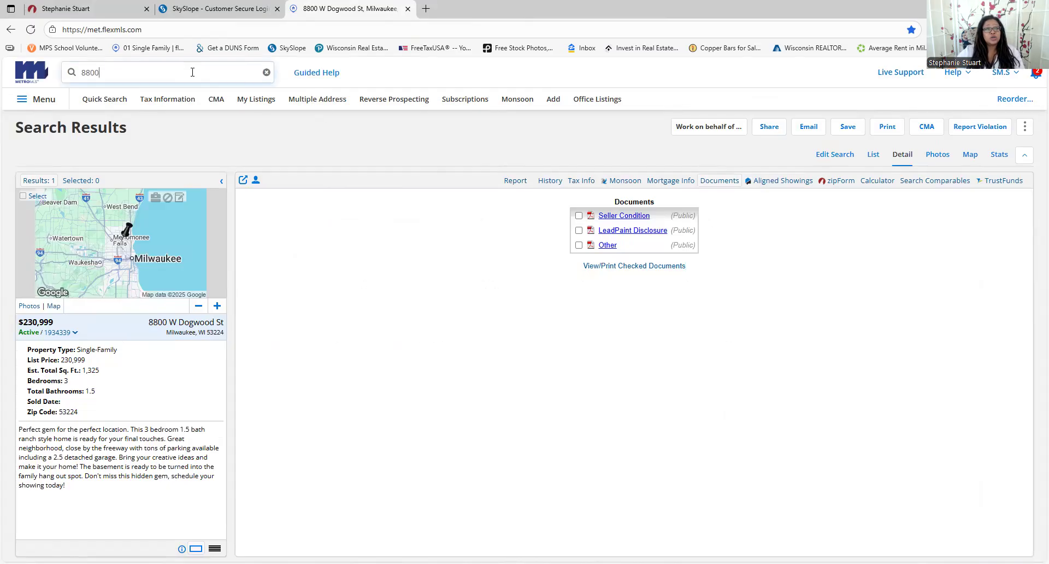
pyautogui.click(189, 130)
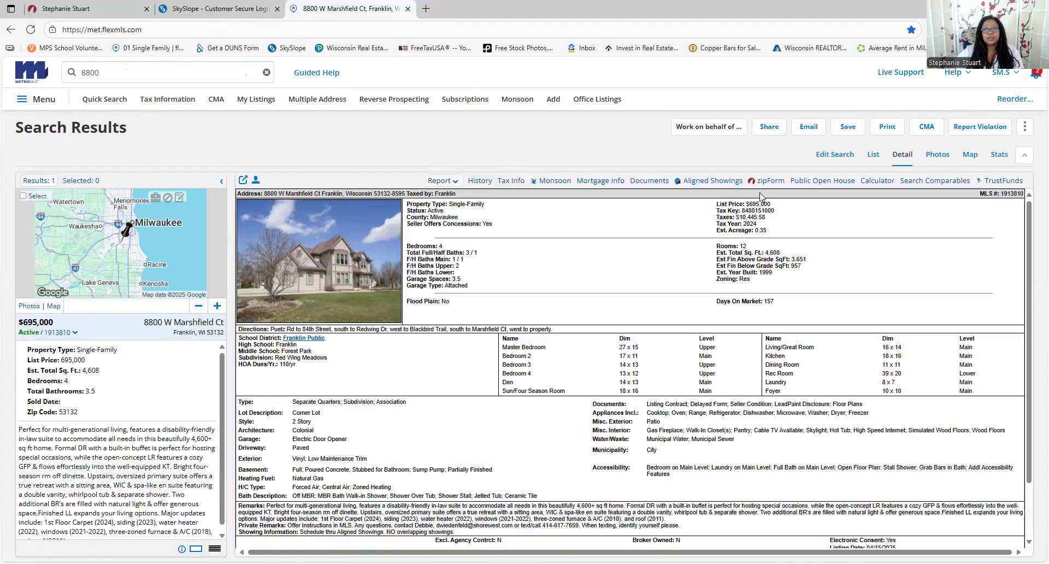
pyautogui.click(649, 181)
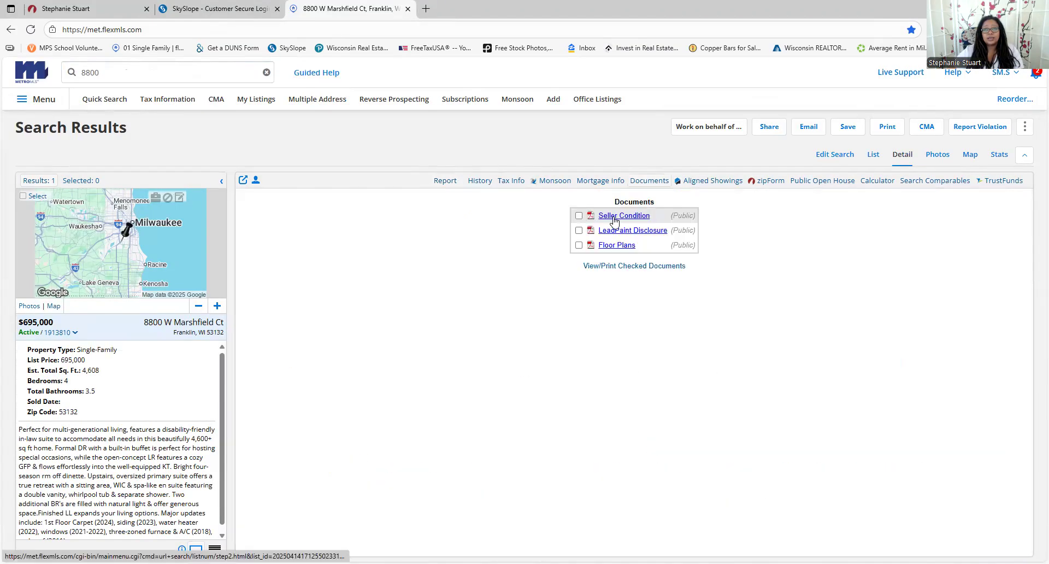
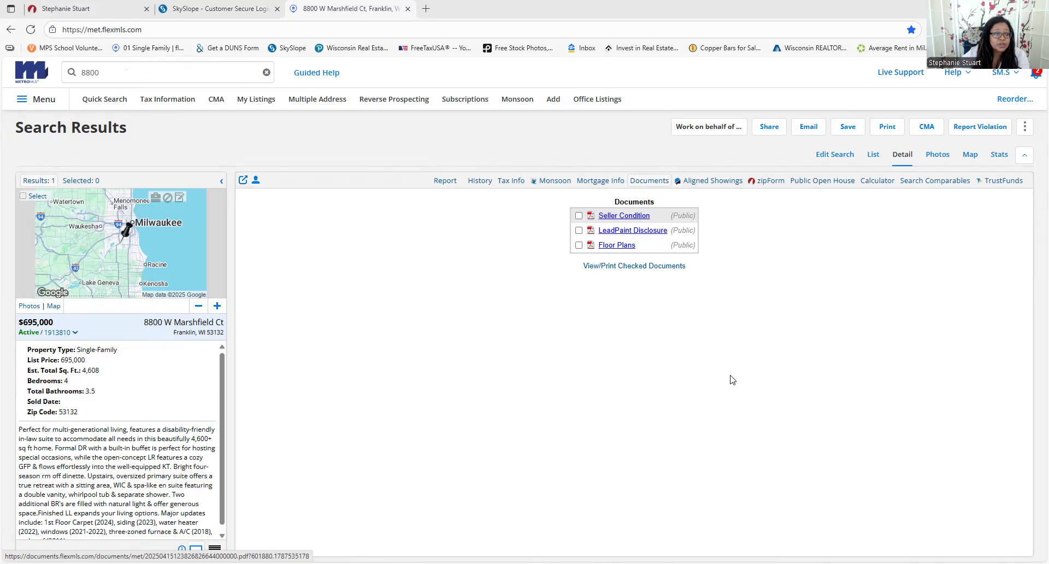
# Leave the flexmls listing and go back to the offer-to-purchase form tab
pyautogui.click(216, 8)
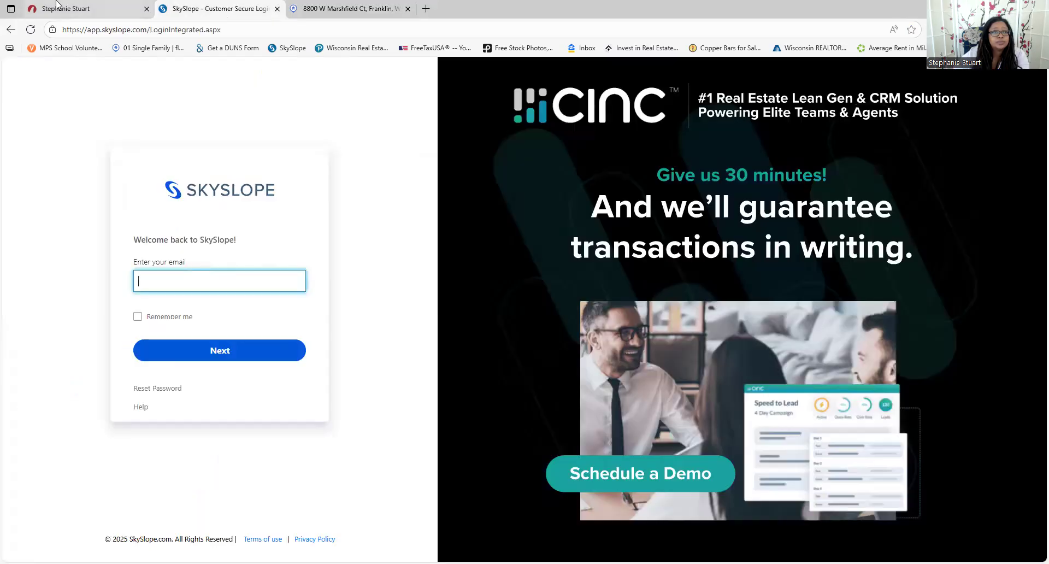
pyautogui.click(57, 6)
# Change the line 206 inspection contingency deadline from 20 to 14 days
pyautogui.scroll(-15, 475, 398)
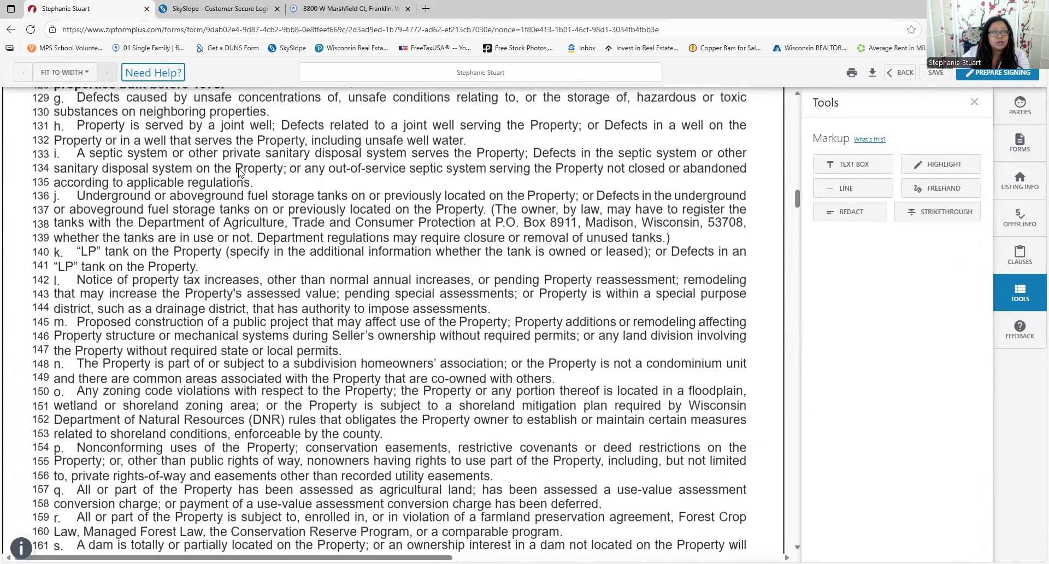
pyautogui.scroll(-20, 148, 205)
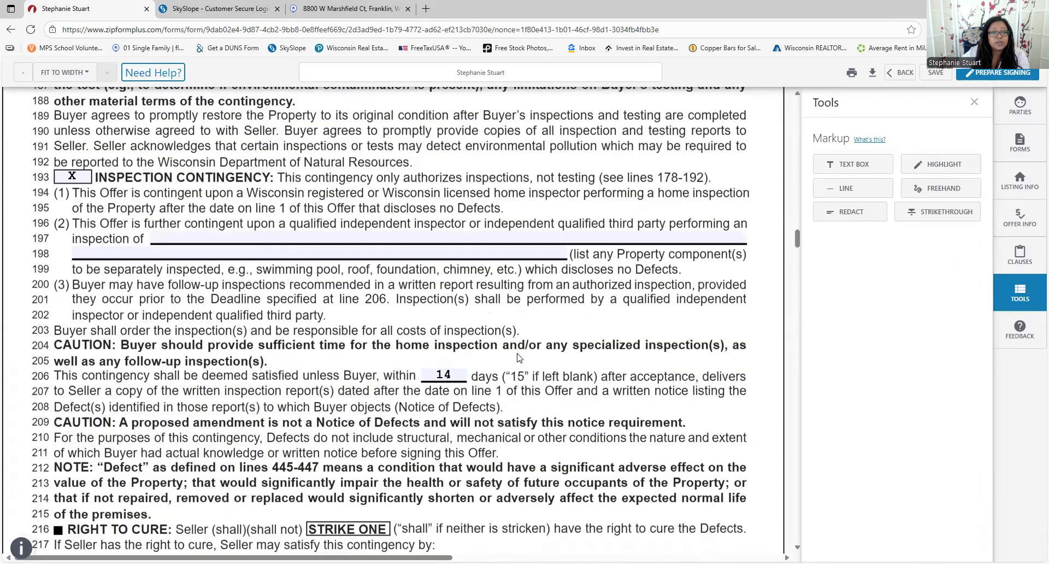
pyautogui.click(438, 370)
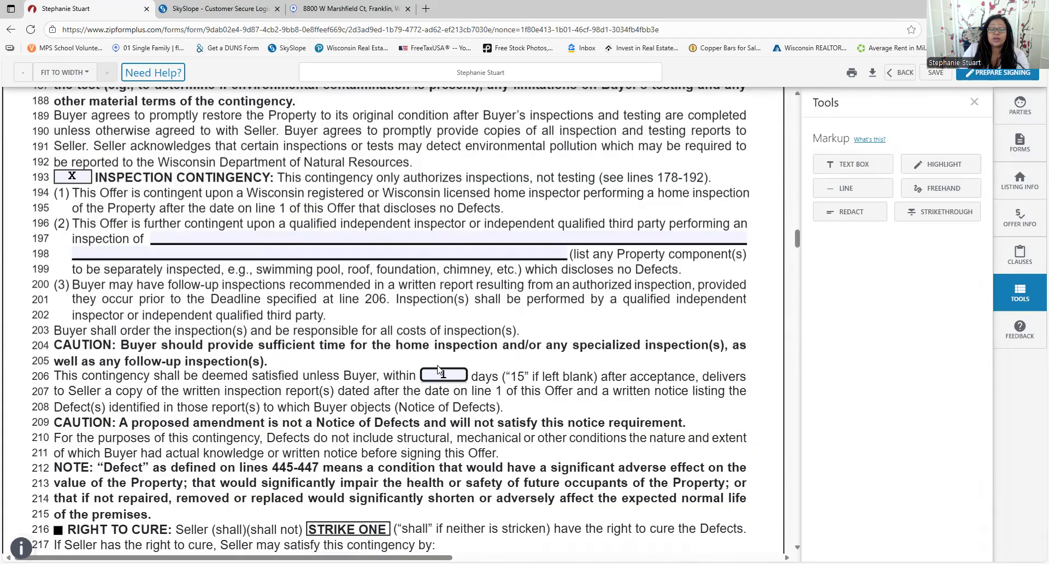
pyautogui.write('20')
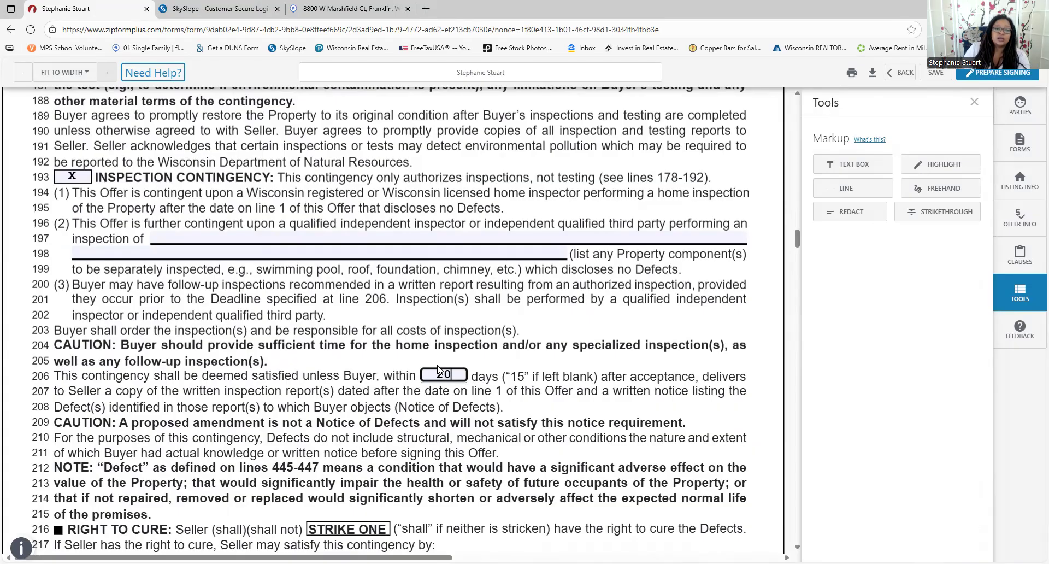
pyautogui.press('BackSpace')
pyautogui.press('BackSpace')
pyautogui.write('14')
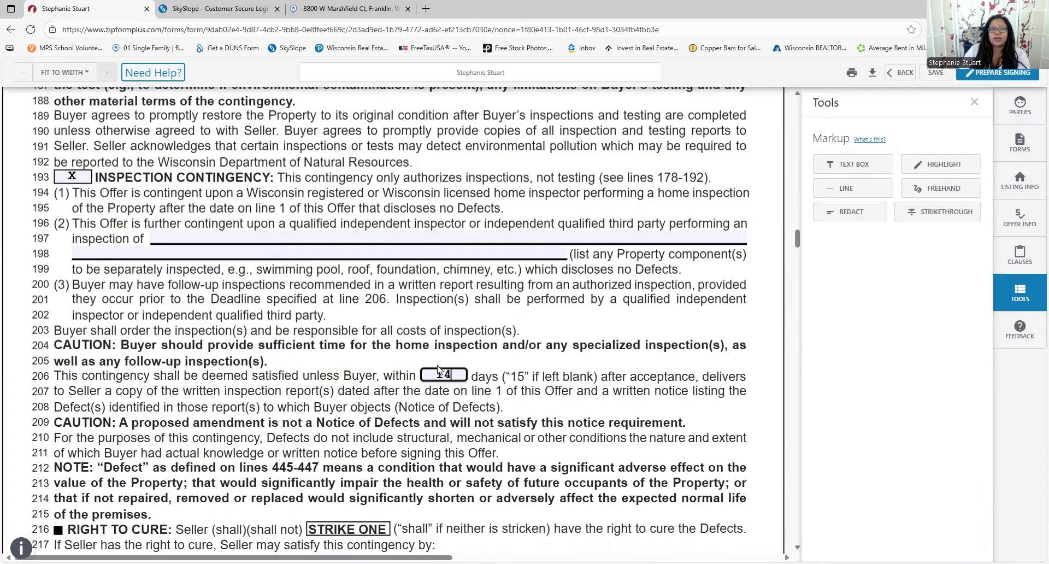
pyautogui.scroll(-3, 437, 369)
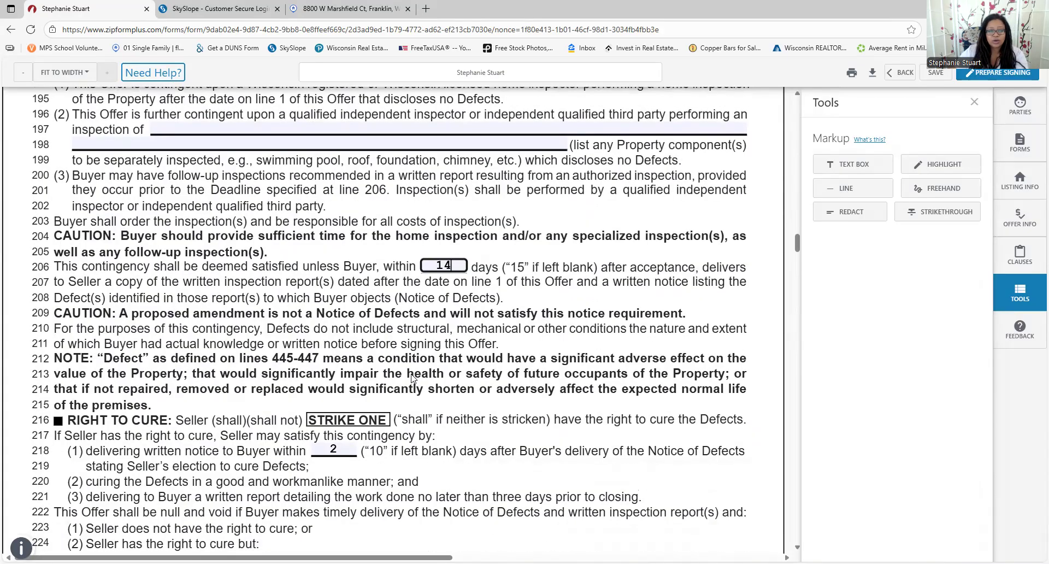
pyautogui.scroll(-5, 411, 378)
pyautogui.scroll(7, 415, 321)
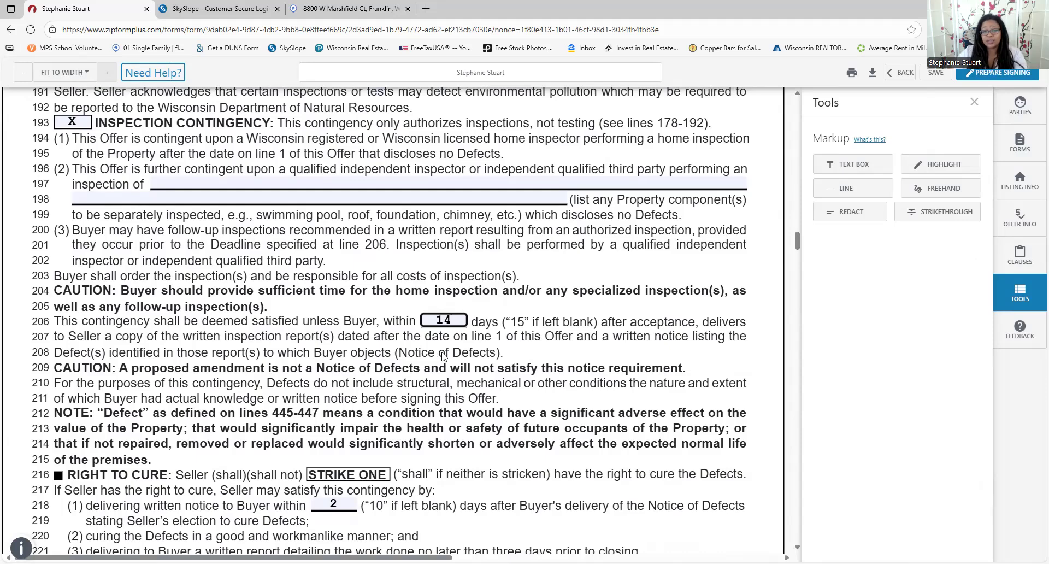
pyautogui.scroll(-4, 454, 350)
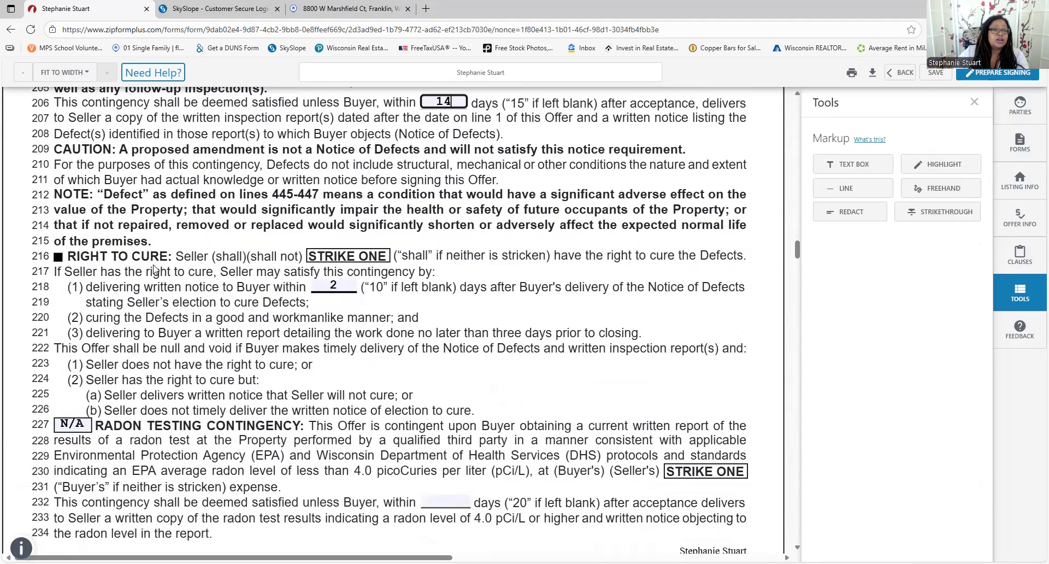
# Strike out '(shall not)' in the line 216 right-to-cure clause
pyautogui.click(924, 212)
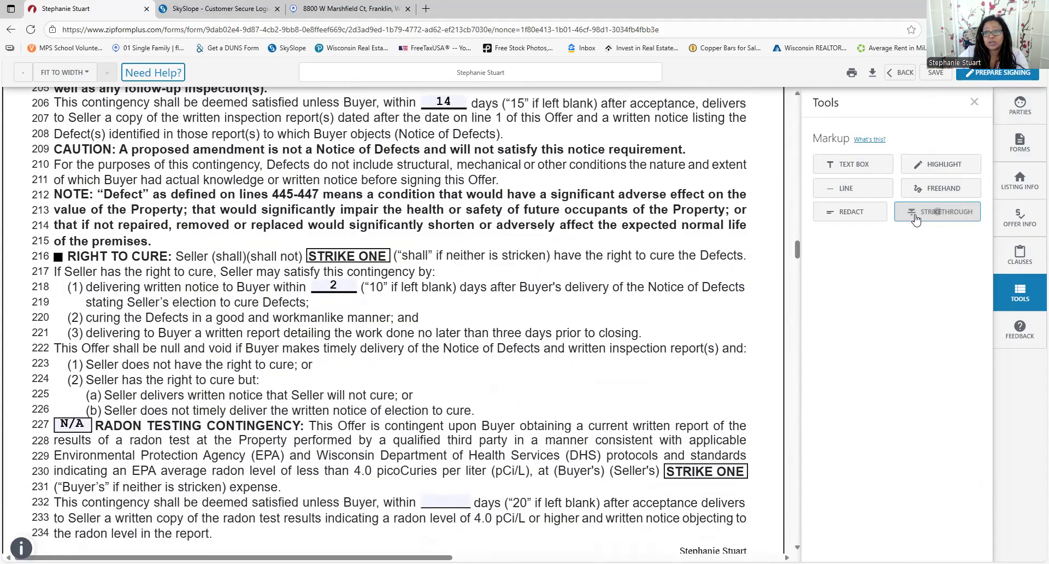
pyautogui.moveTo(249, 261); pyautogui.dragTo(299, 264)
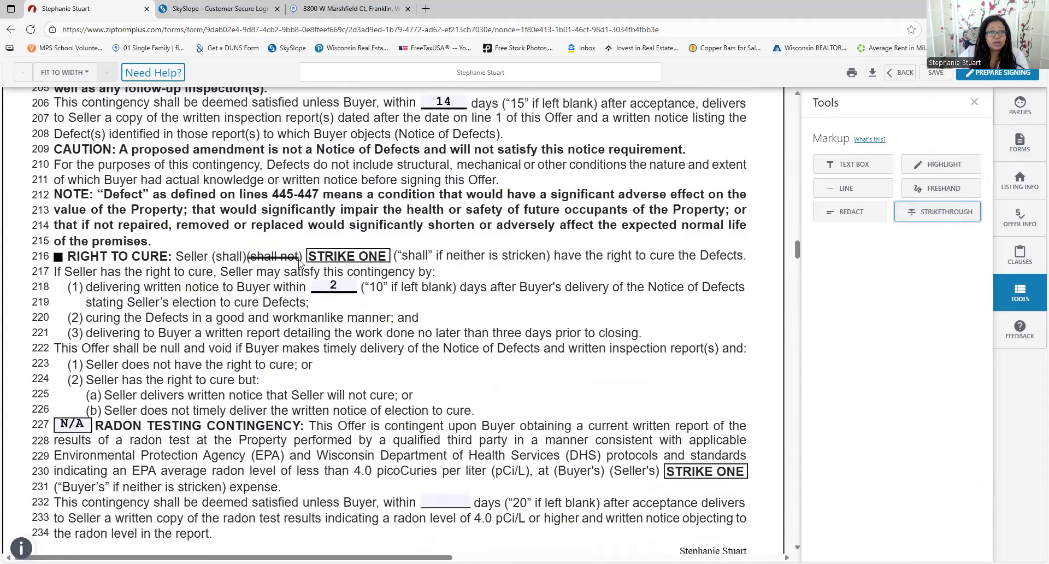
pyautogui.scroll(-4, 613, 352)
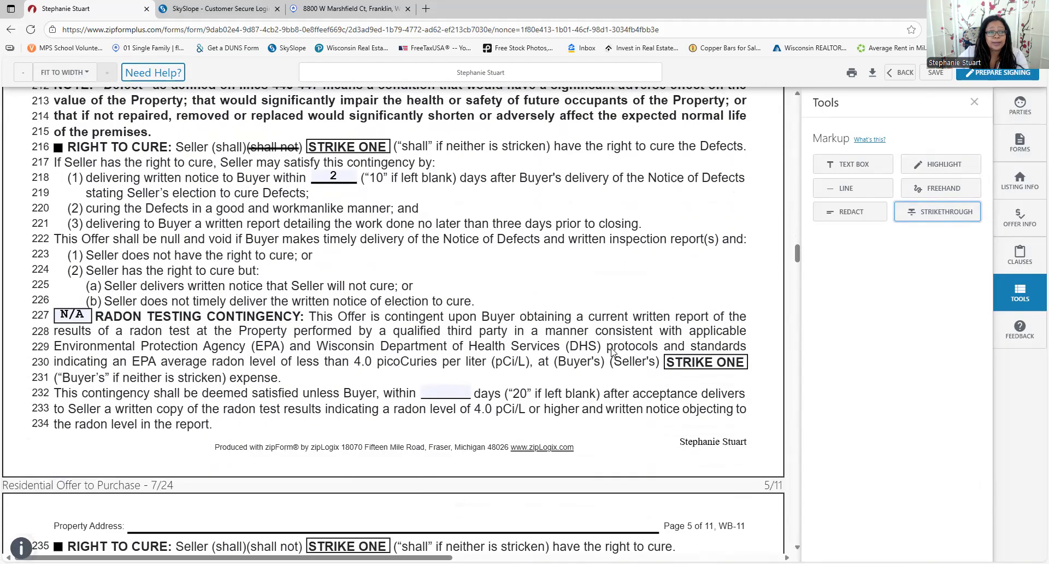
# Mark the line 227 radon testing contingency X with a 15-day deadline
pyautogui.scroll(-3, 201, 238)
pyautogui.scroll(3, 166, 180)
pyautogui.moveTo(84, 210); pyautogui.dragTo(1, 189)
pyautogui.press('BackSpace')
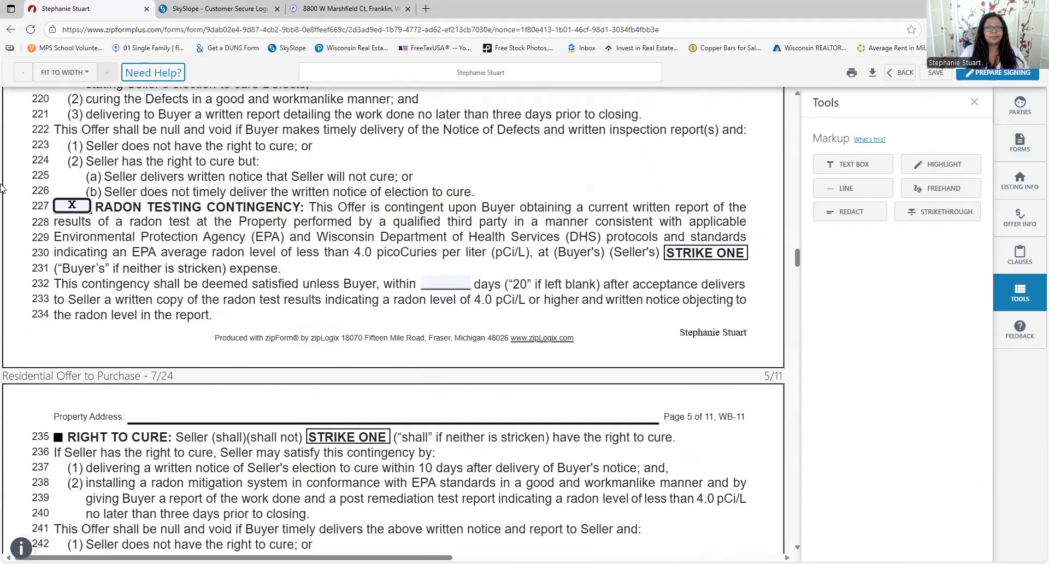
pyautogui.press('Tab')
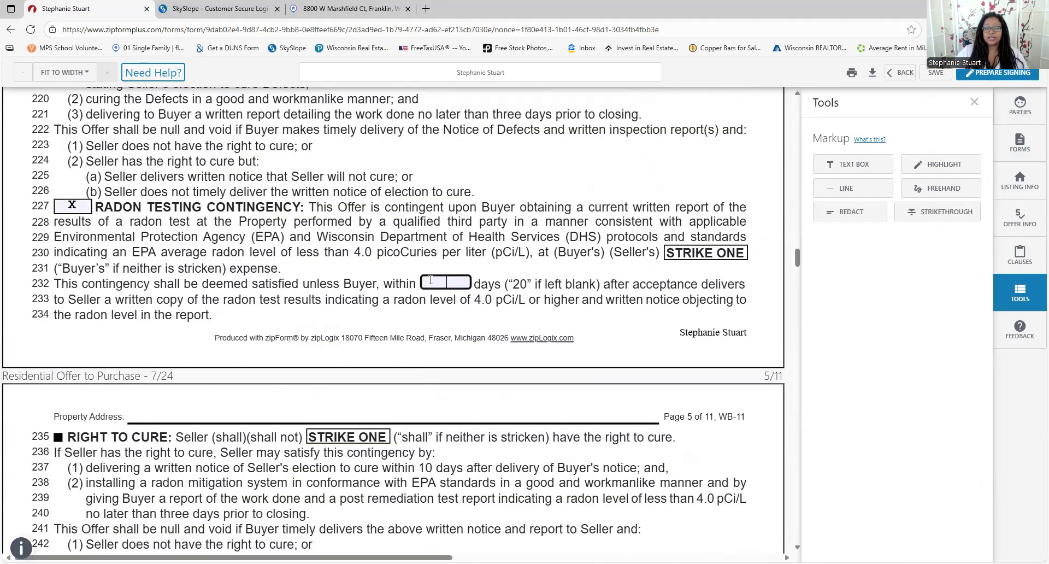
pyautogui.write('15')
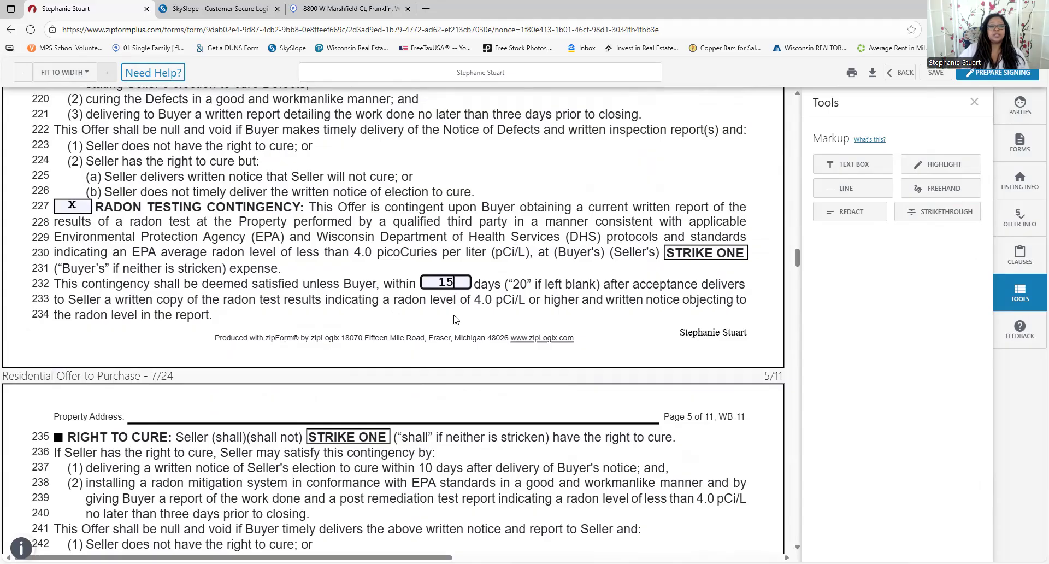
pyautogui.scroll(-4, 429, 349)
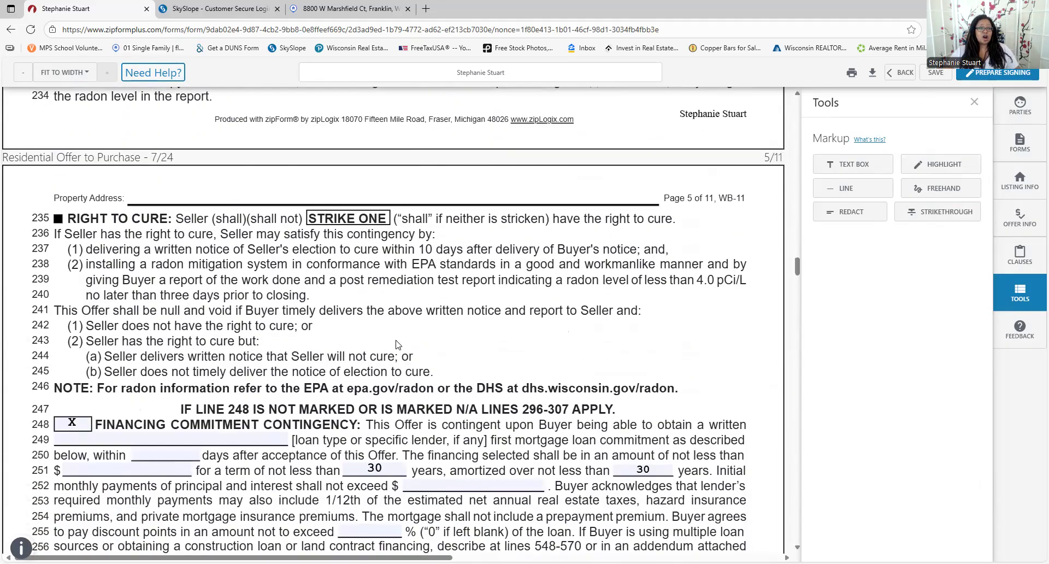
# Choose FHA 30 YR FXD as the line 249 loan type, replacing 5YR ARM
pyautogui.scroll(-1, 399, 345)
pyautogui.click(208, 384)
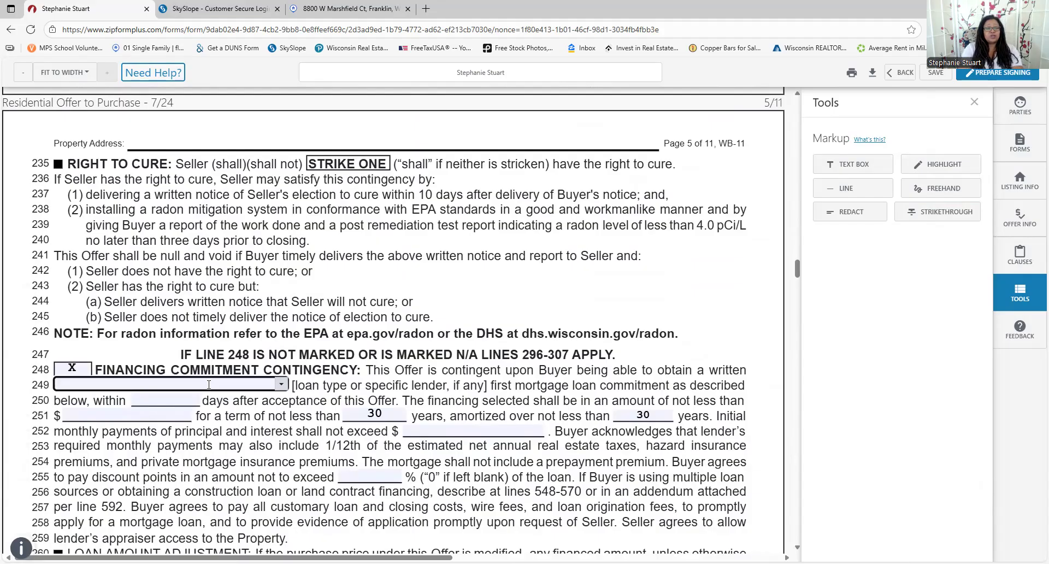
pyautogui.write('30')
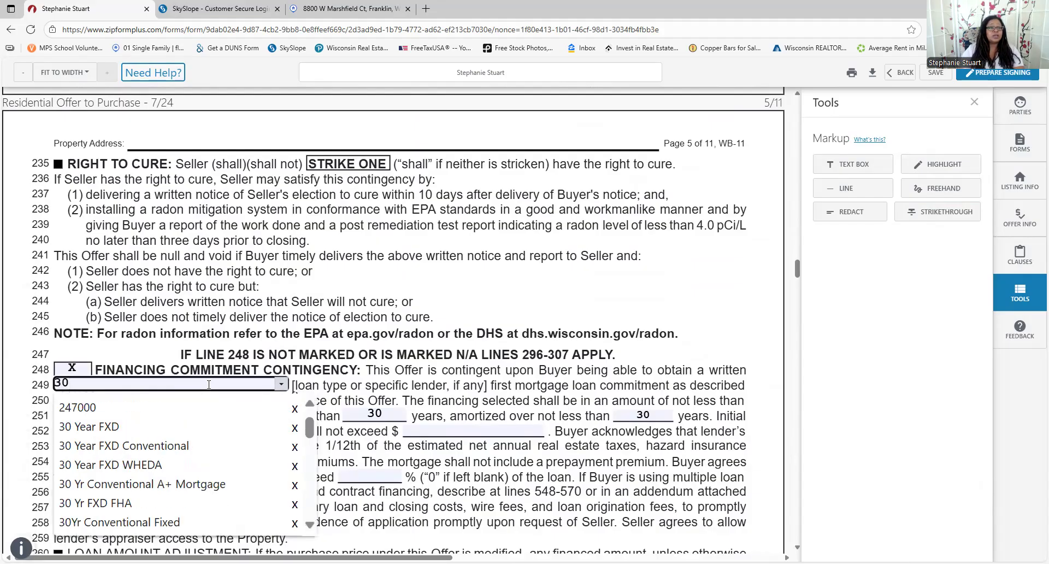
pyautogui.click(175, 445)
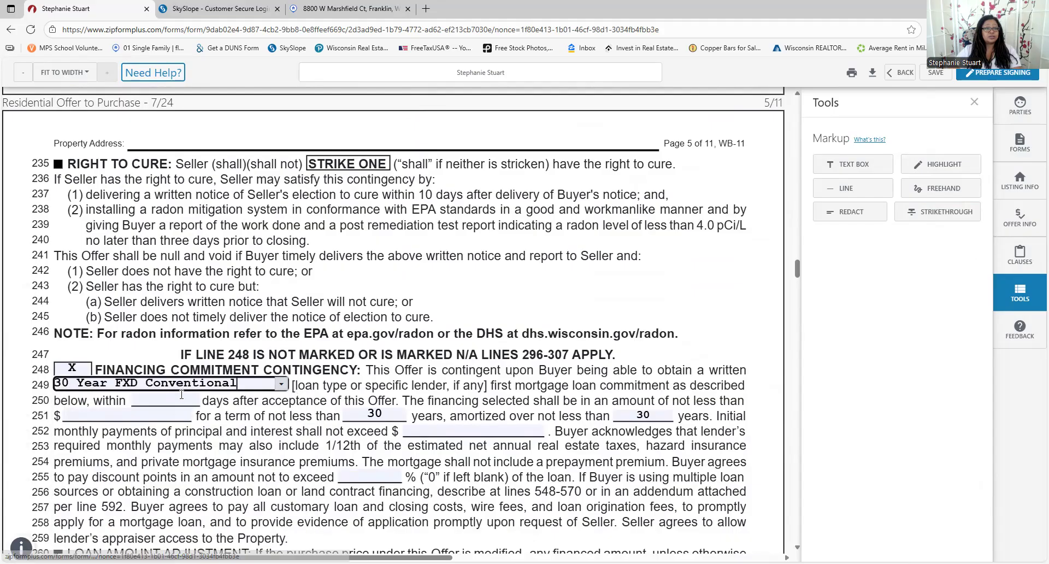
pyautogui.click(281, 384)
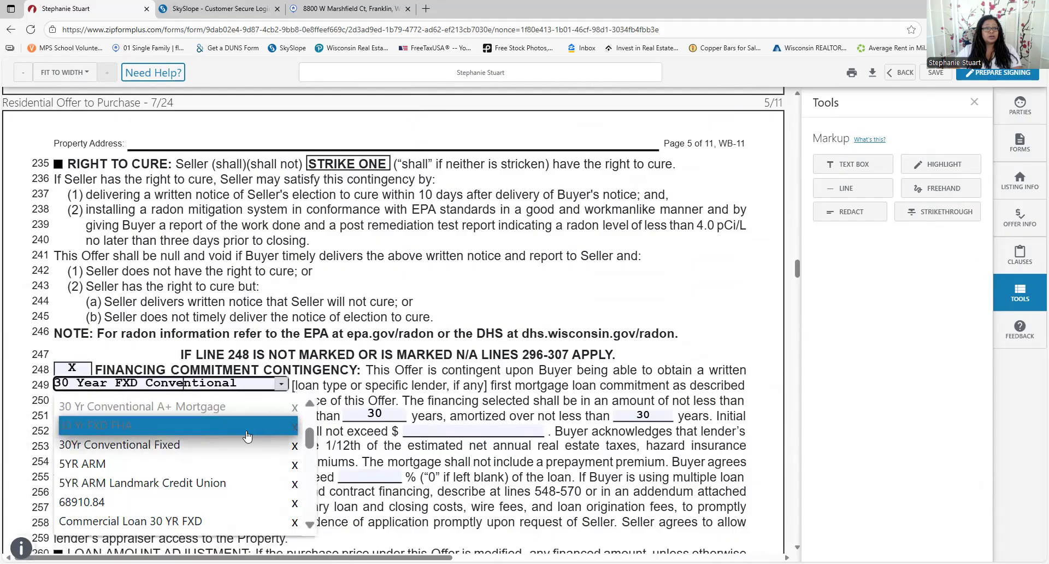
pyautogui.click(212, 471)
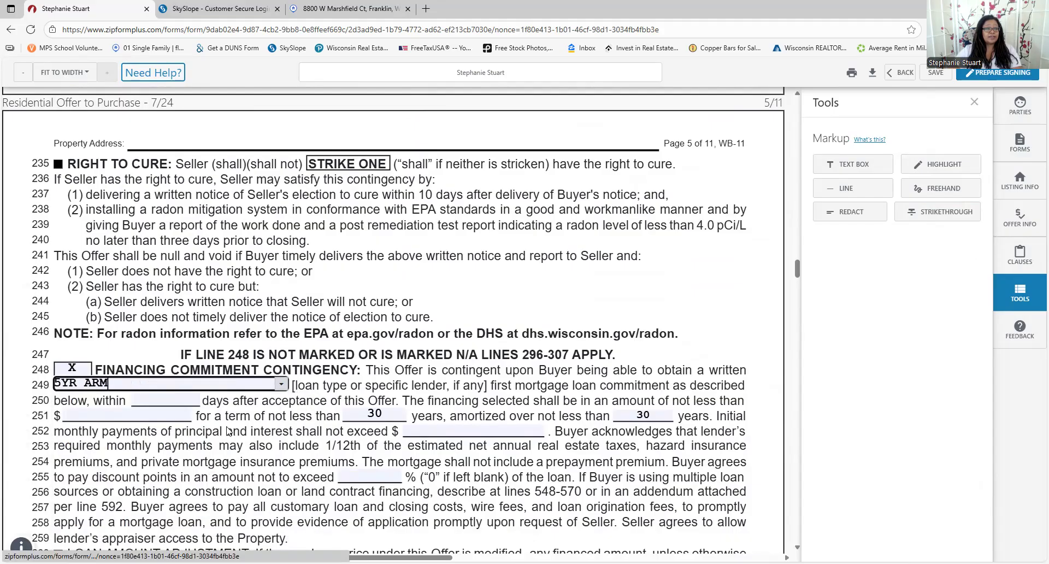
pyautogui.click(281, 384)
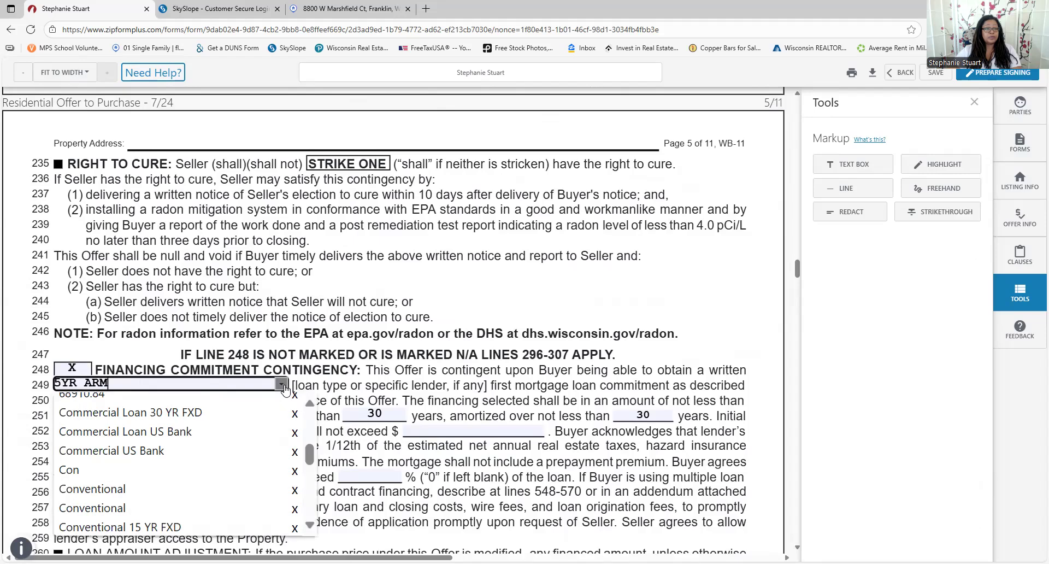
pyautogui.scroll(-3, 214, 481)
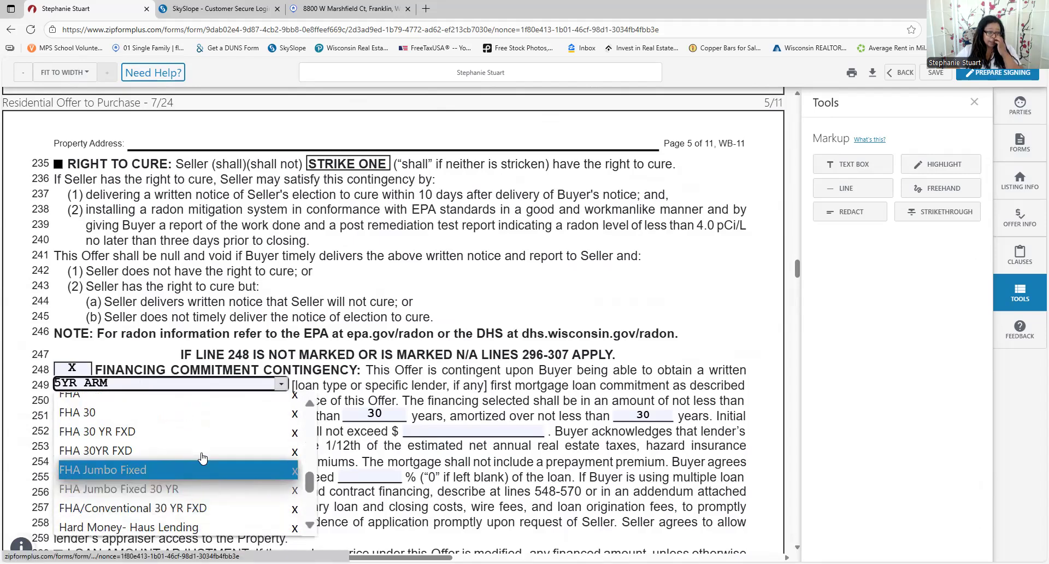
pyautogui.click(198, 432)
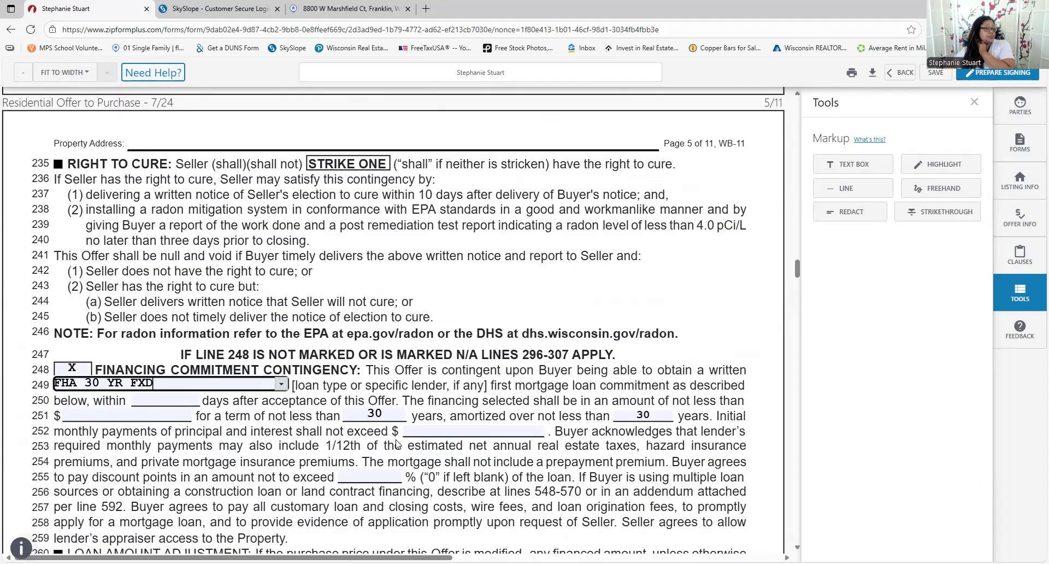
pyautogui.click(126, 415)
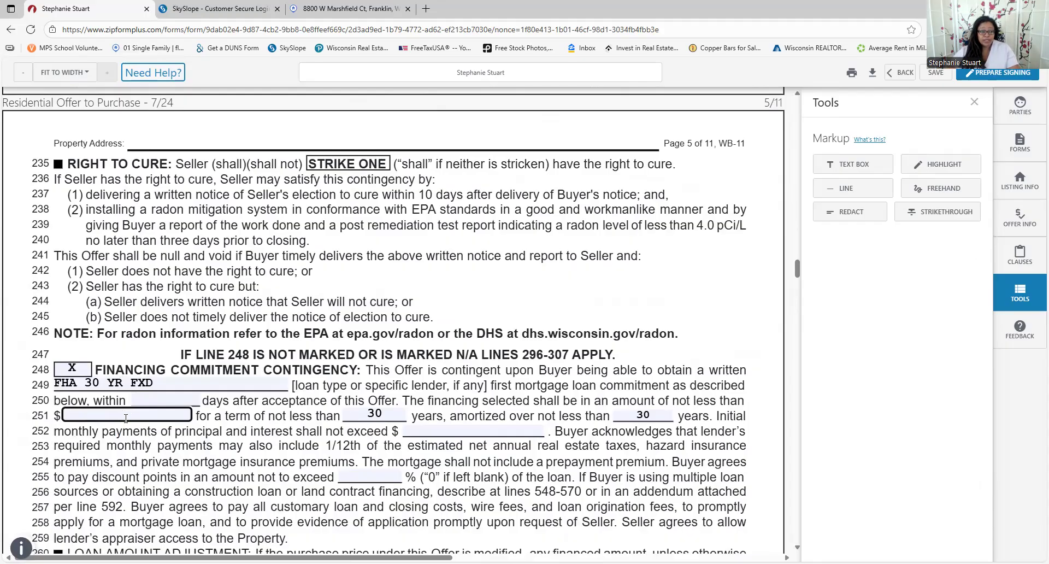
# Scroll through the rest of the WB-11 offer form to its last page
pyautogui.scroll(-1, 455, 450)
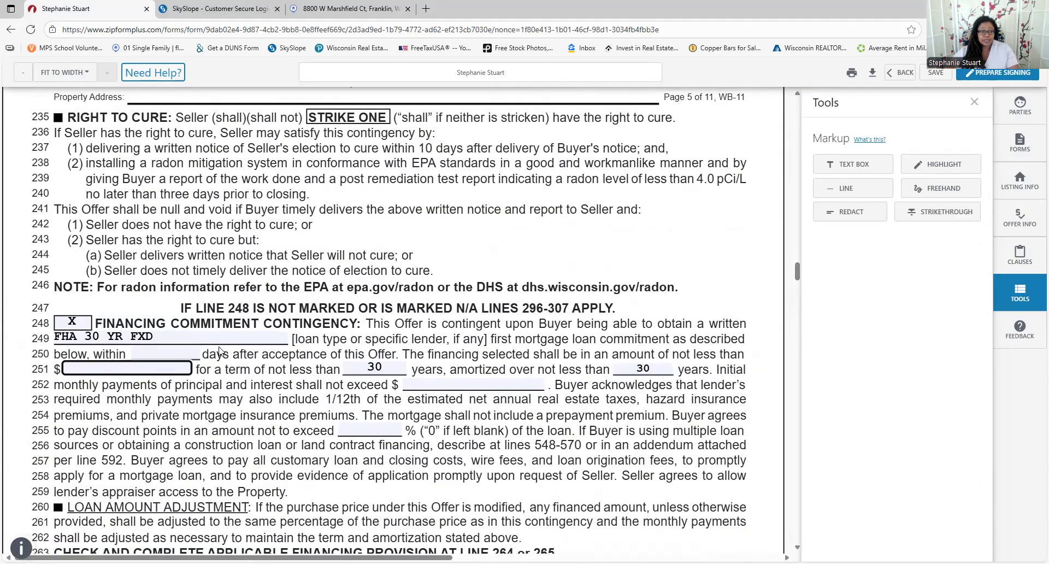
pyautogui.scroll(-6, 220, 349)
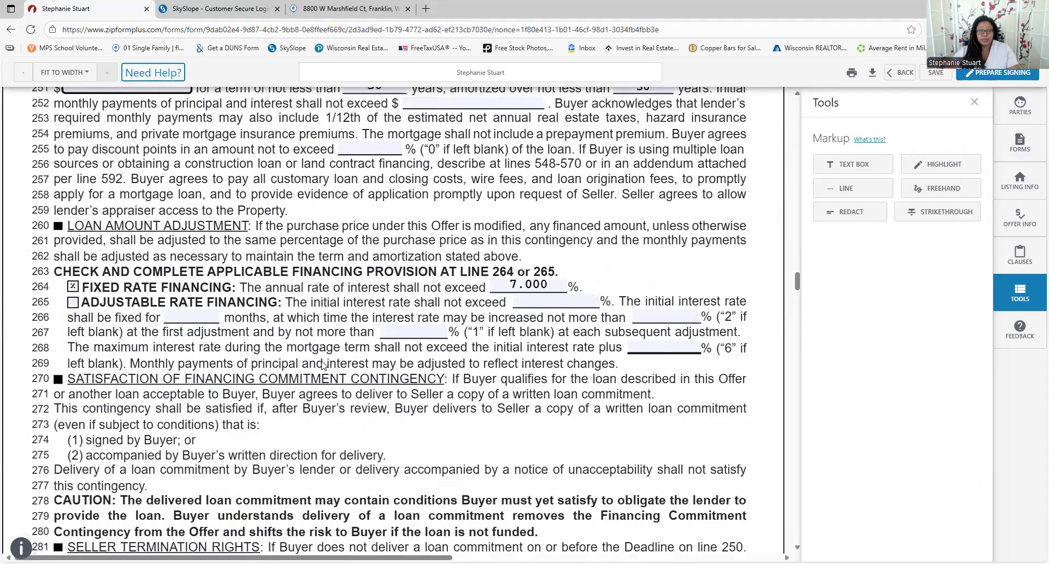
pyautogui.scroll(-2, 323, 365)
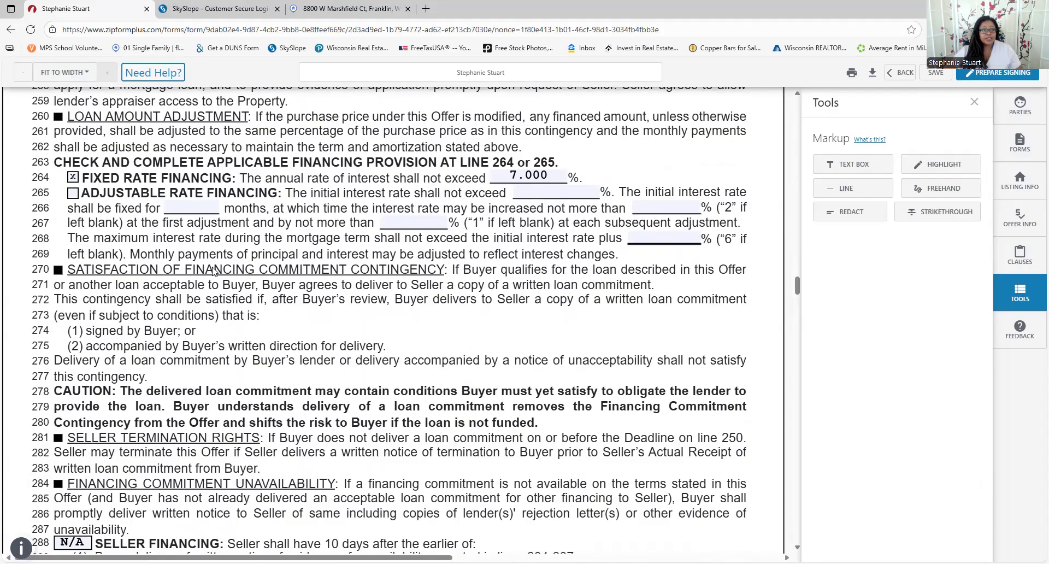
pyautogui.scroll(-4, 207, 284)
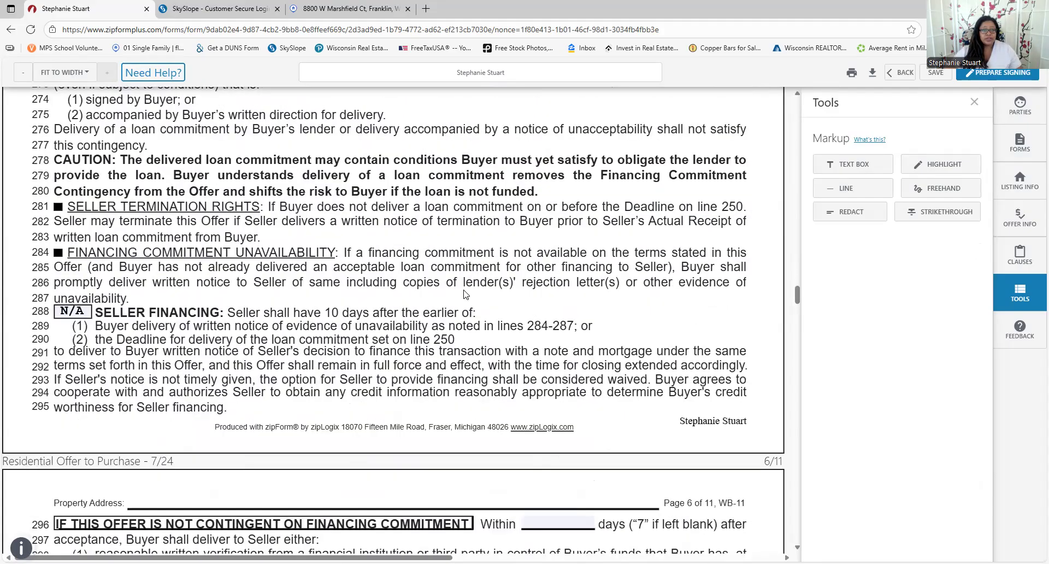
pyautogui.scroll(-2, 407, 369)
pyautogui.scroll(-6, 555, 427)
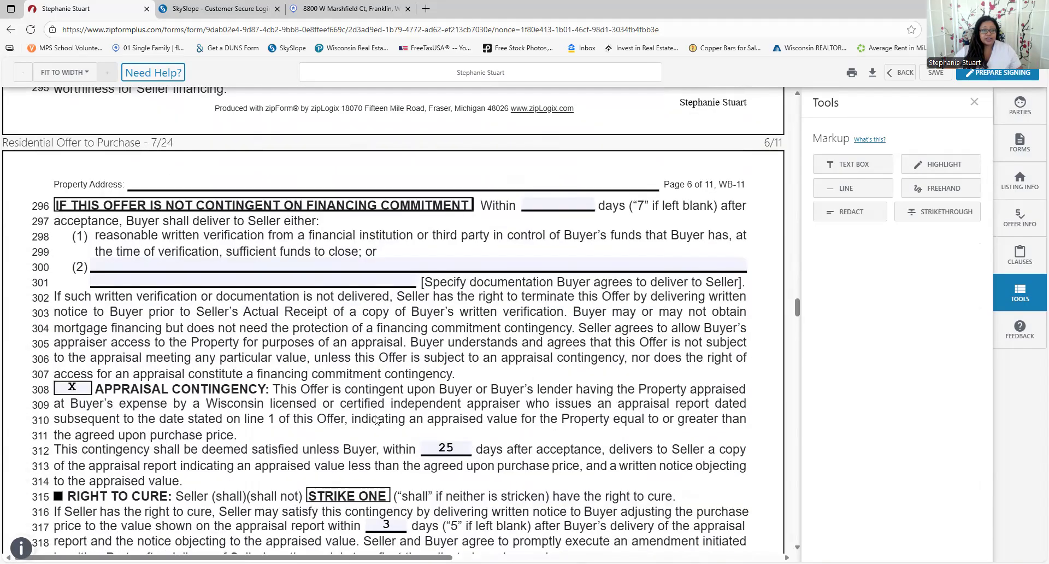
pyautogui.scroll(-3, 421, 374)
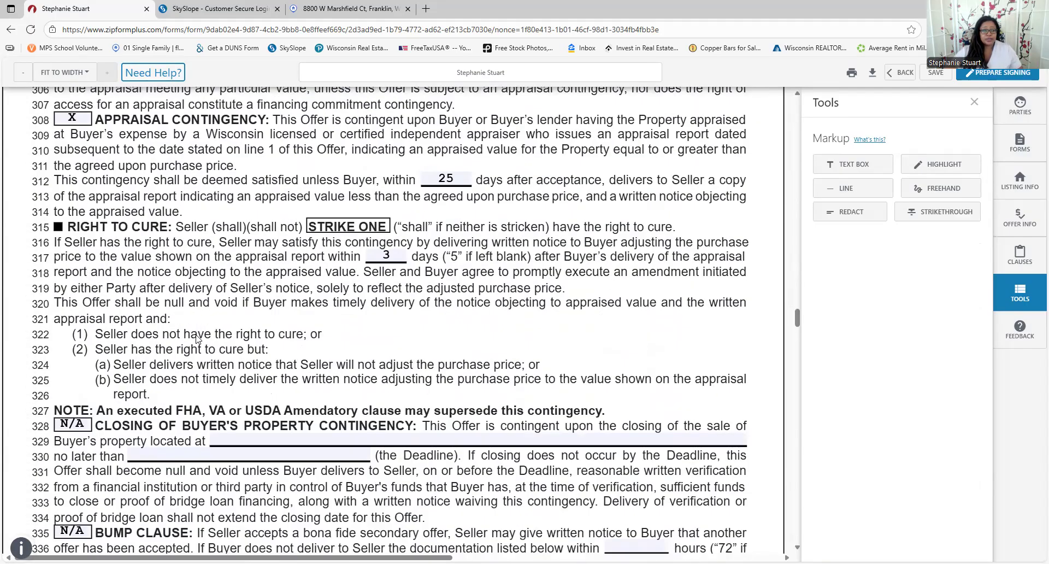
pyautogui.scroll(-5, 116, 218)
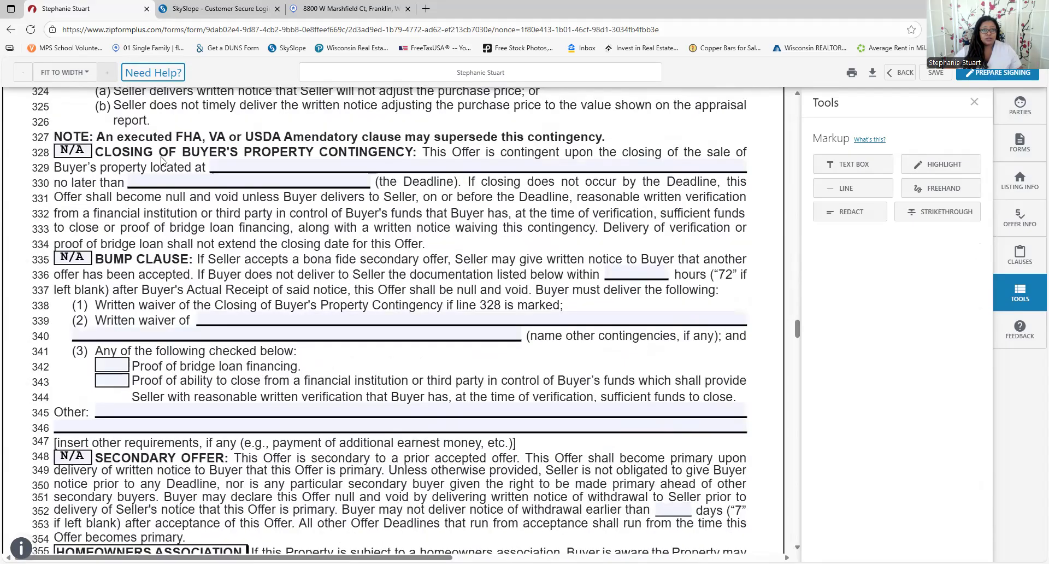
pyautogui.scroll(-1, 148, 186)
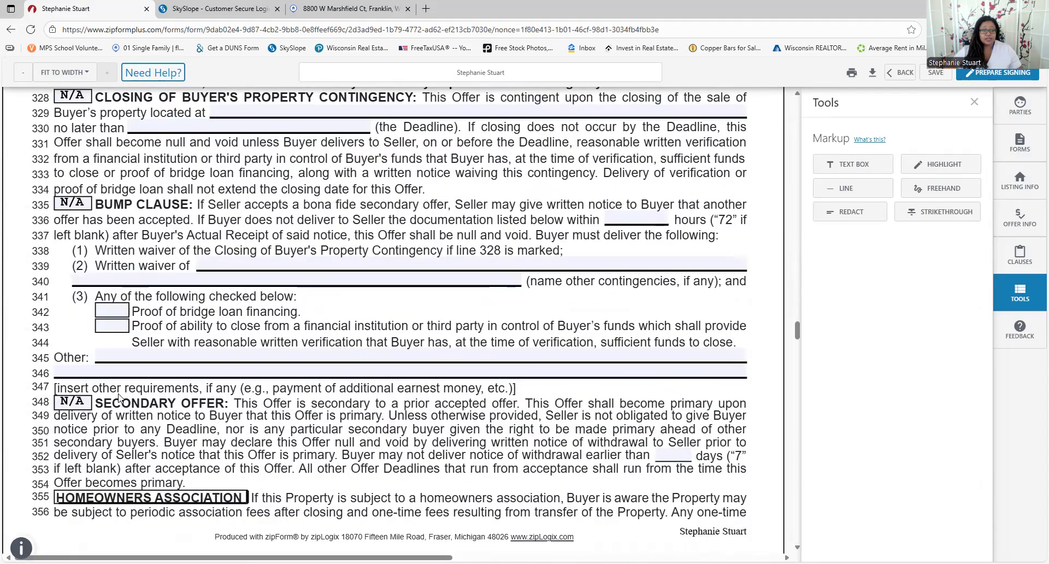
pyautogui.scroll(-6, 274, 416)
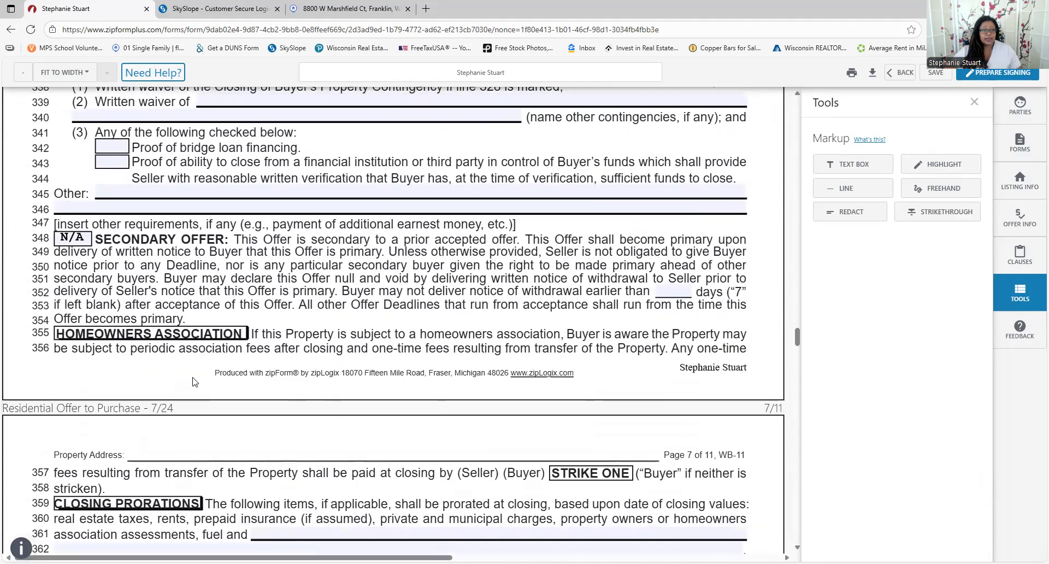
pyautogui.scroll(-1, 161, 377)
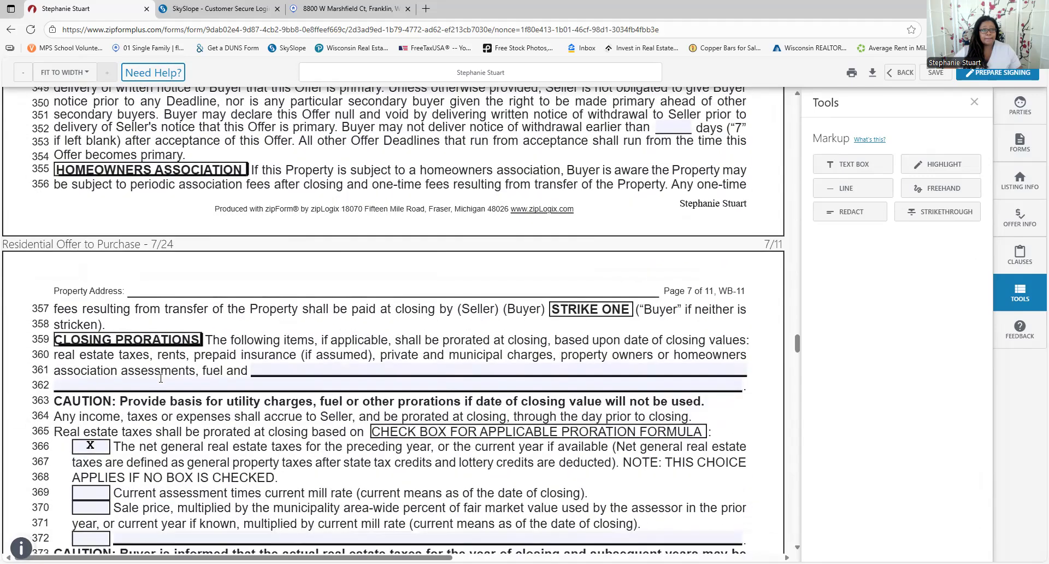
pyautogui.scroll(-2, 158, 381)
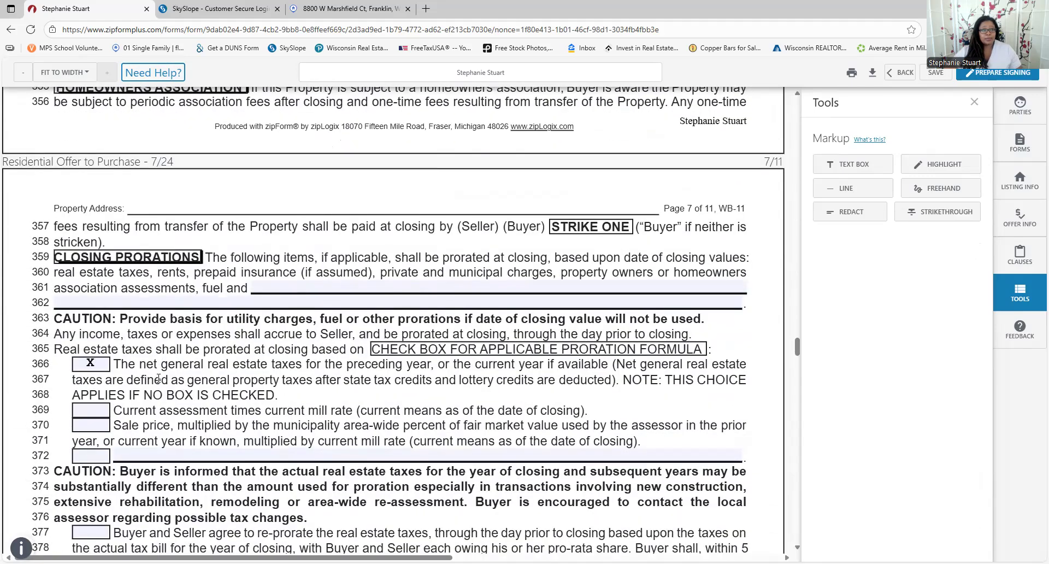
pyautogui.scroll(-3, 159, 381)
pyautogui.scroll(-12, 158, 381)
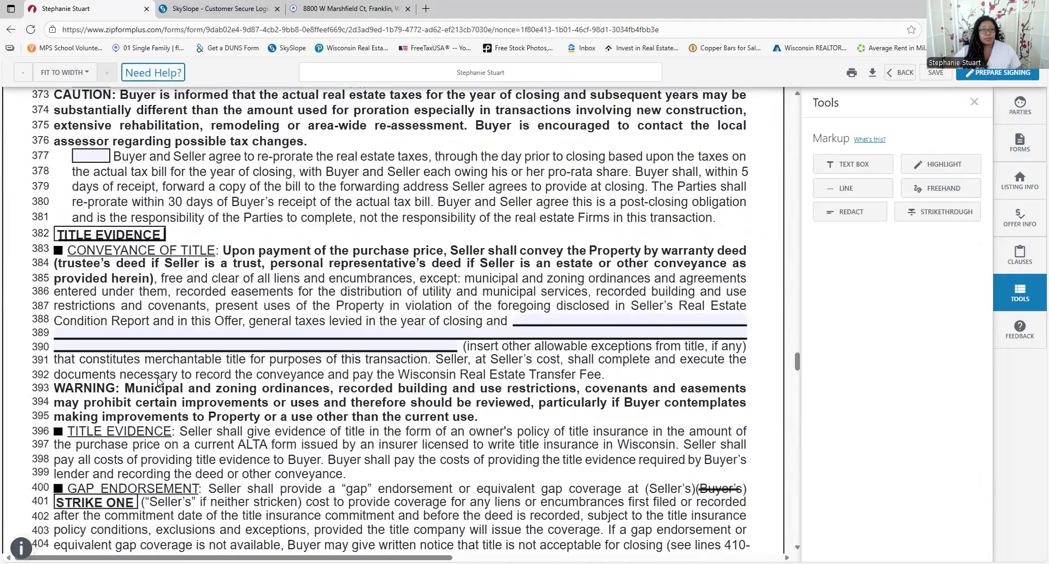
pyautogui.scroll(-5, 158, 381)
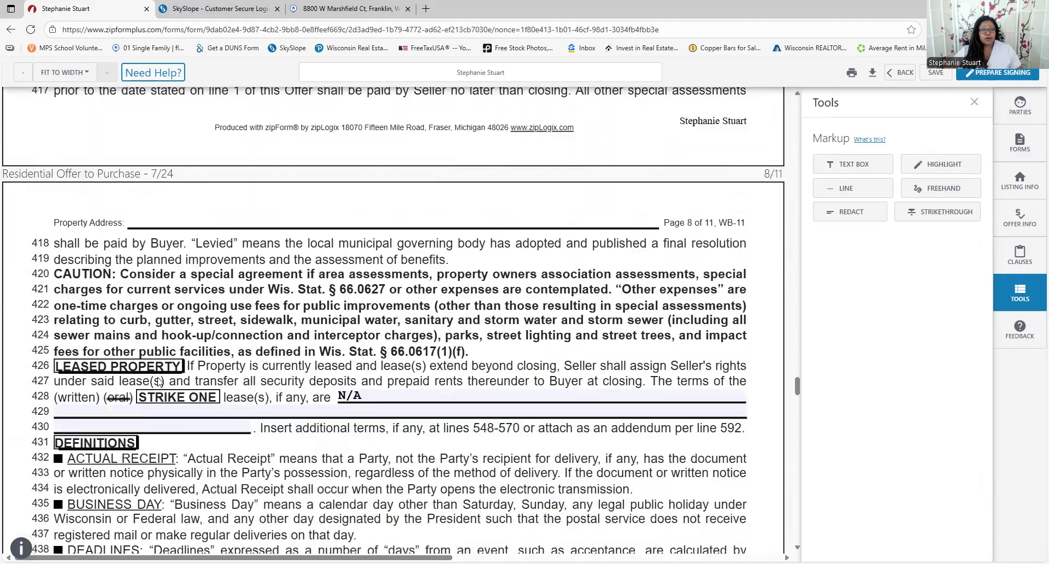
pyautogui.scroll(-4, 158, 381)
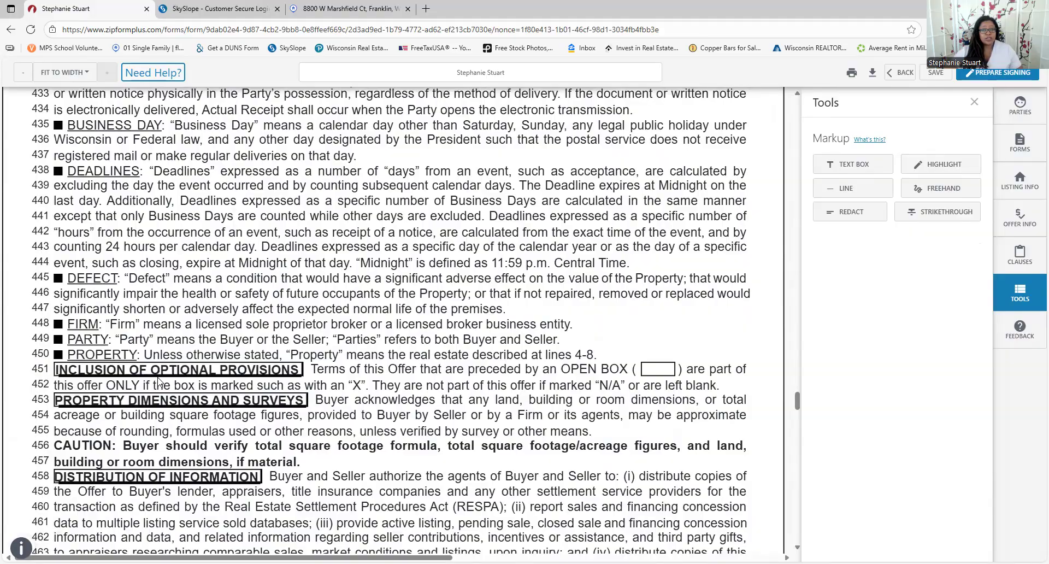
pyautogui.scroll(-8, 158, 381)
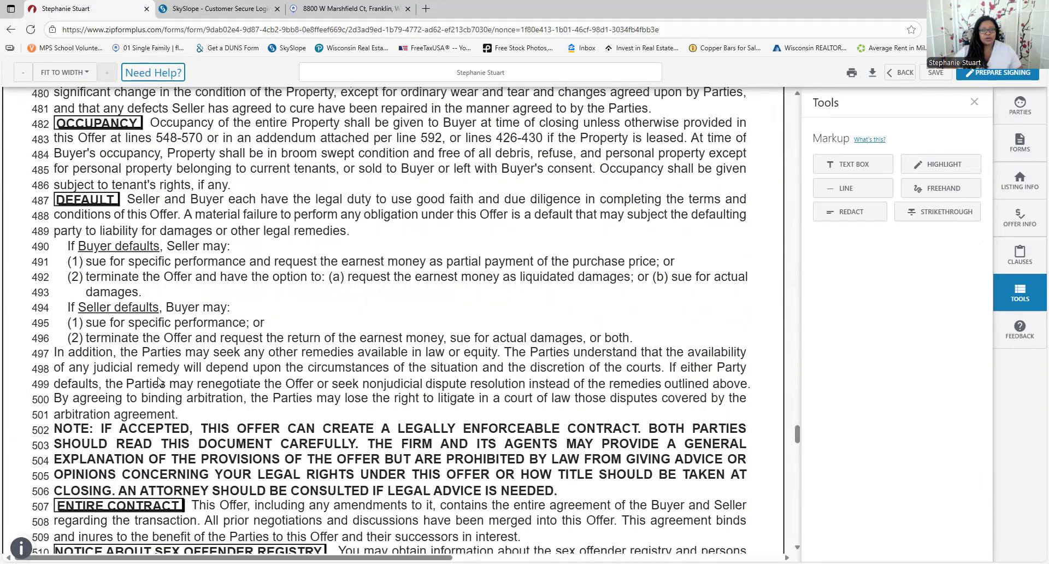
pyautogui.scroll(-10, 158, 381)
pyautogui.scroll(-12, 158, 381)
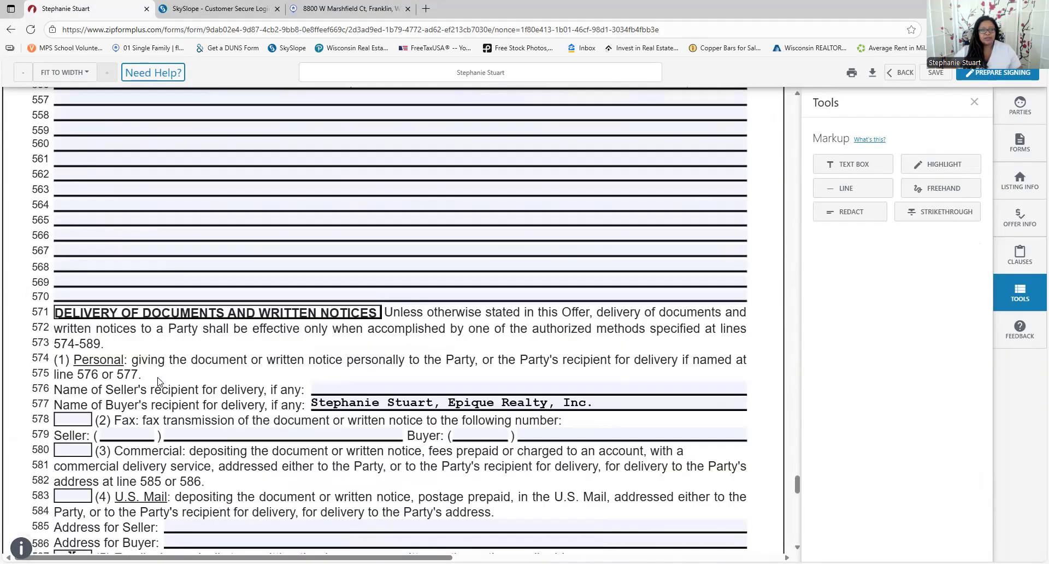
pyautogui.scroll(-5, 154, 386)
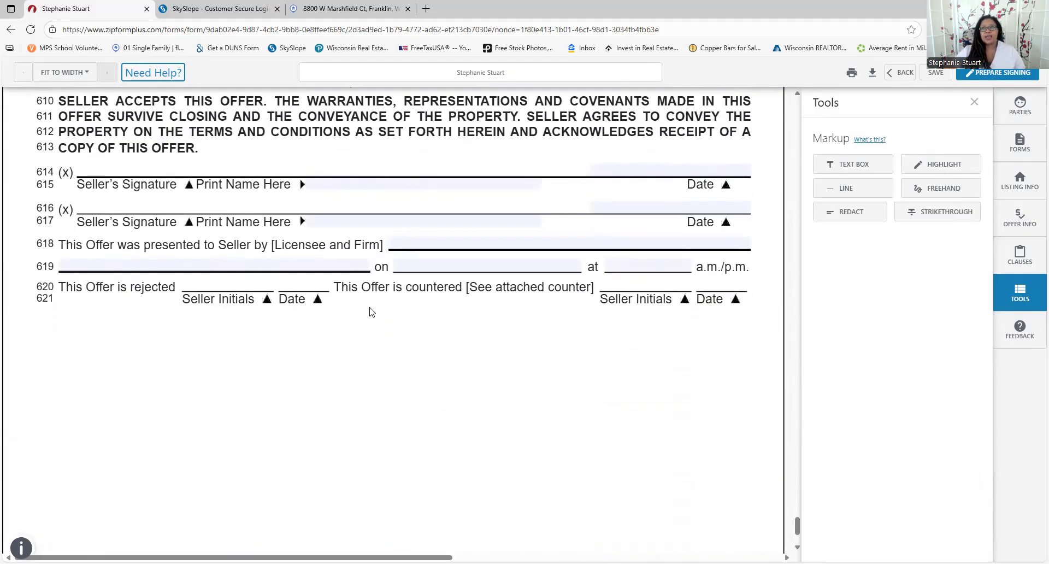
# Hide the markup tools, then save the form and return to the OTP (Residential) folder
pyautogui.click(973, 104)
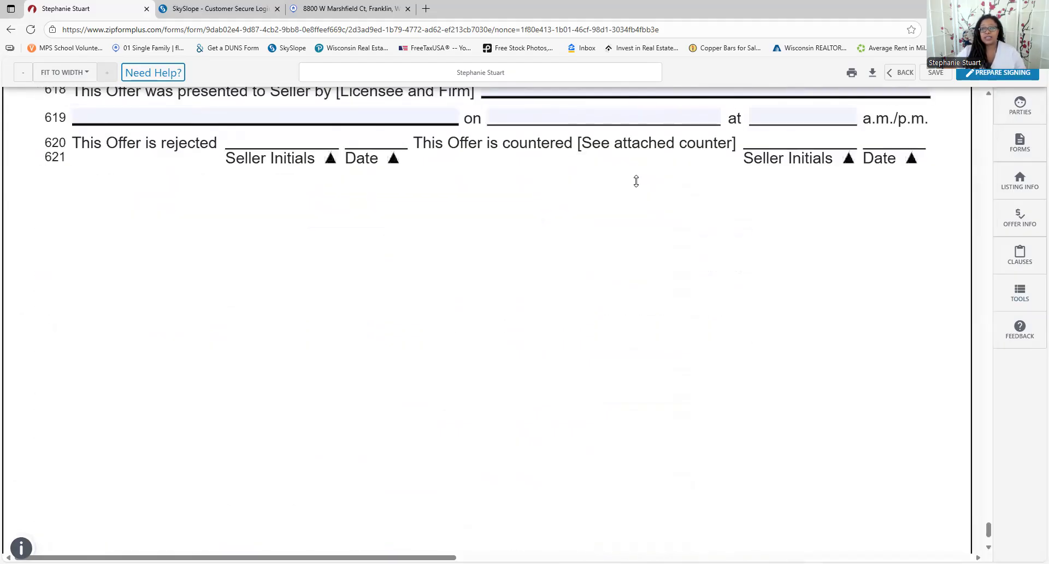
pyautogui.scroll(10, 830, 340)
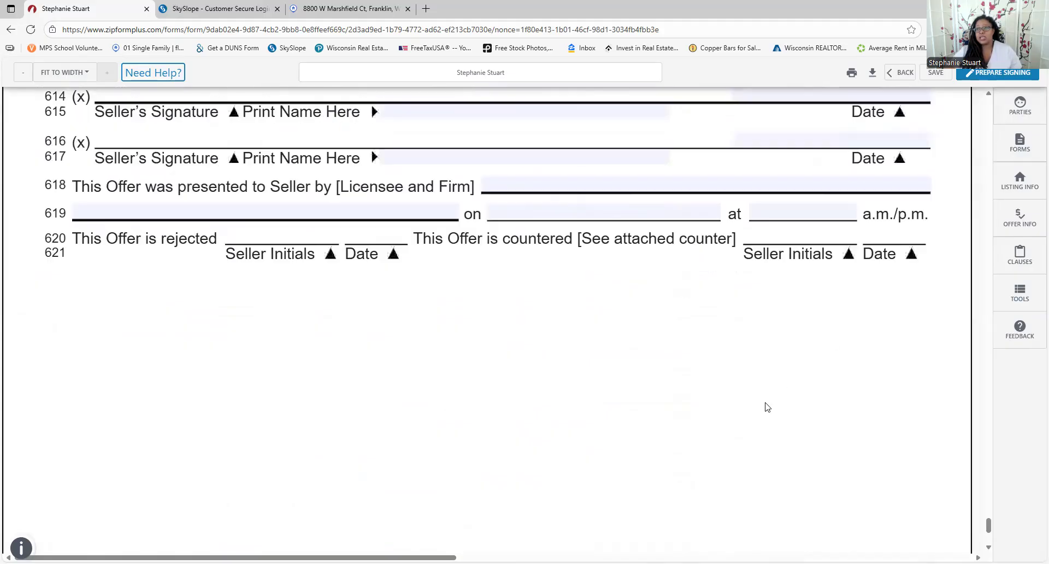
pyautogui.scroll(5, 889, 76)
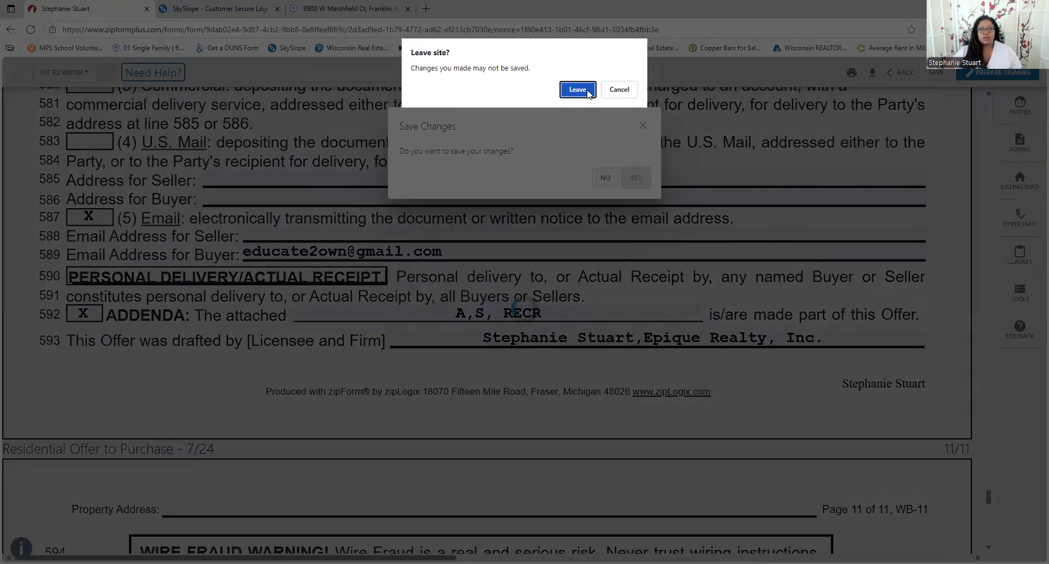
pyautogui.click(577, 89)
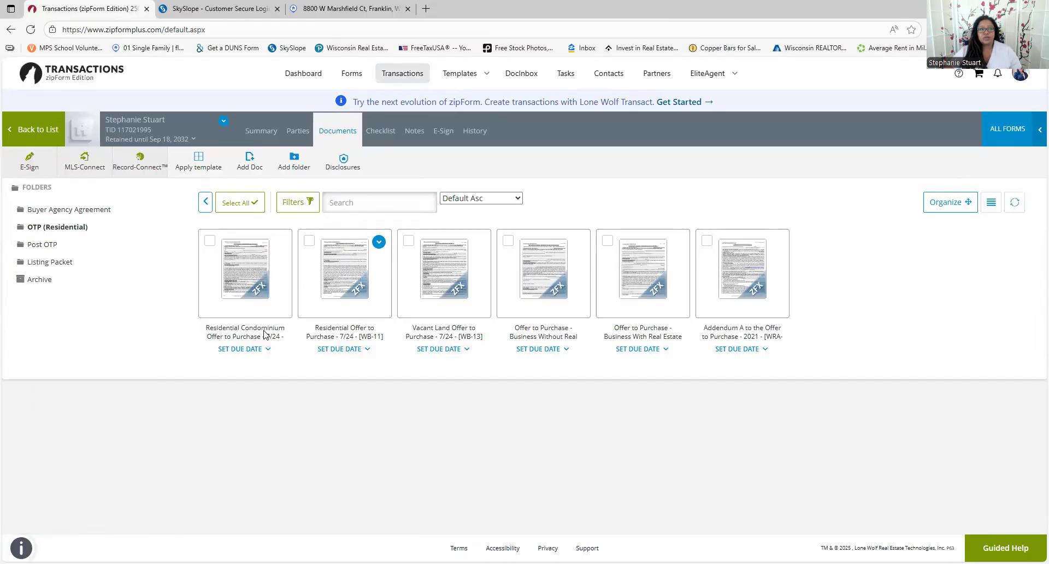
# Download the Residential Offer to Purchase [WB-11] as a PDF and close the download dialog
pyautogui.moveTo(379, 245)
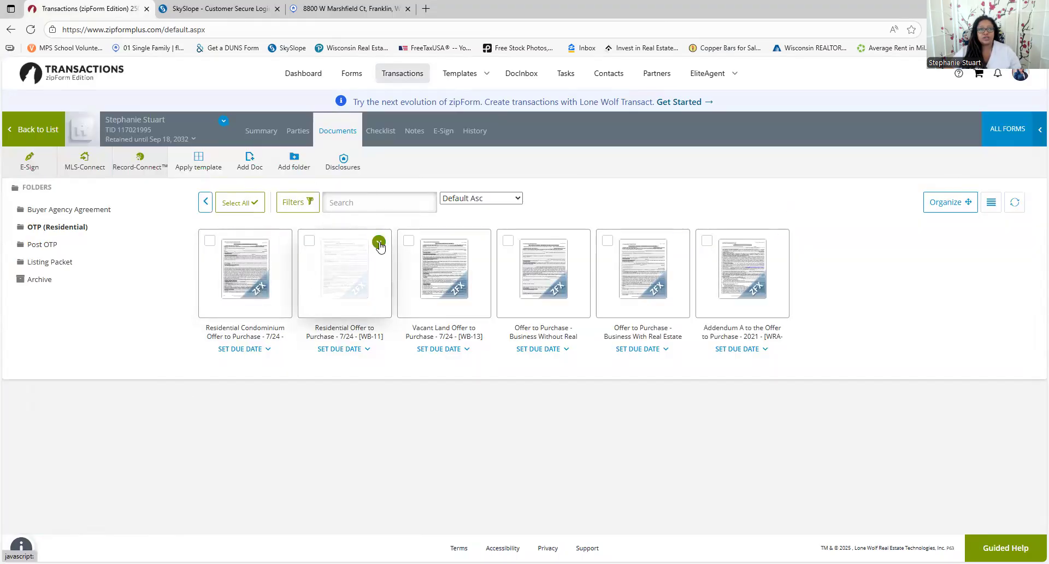
pyautogui.click(379, 244)
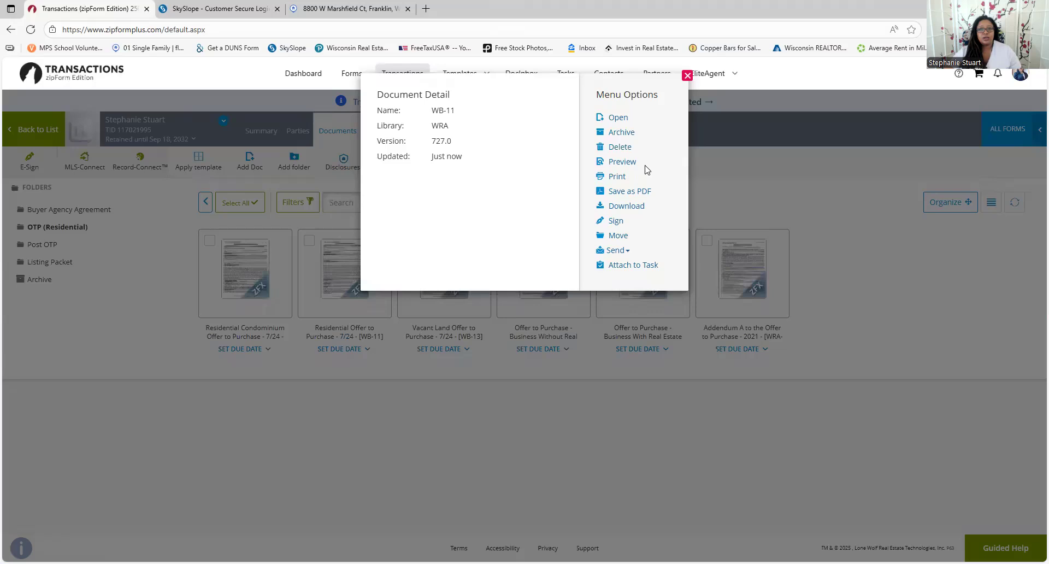
pyautogui.click(626, 206)
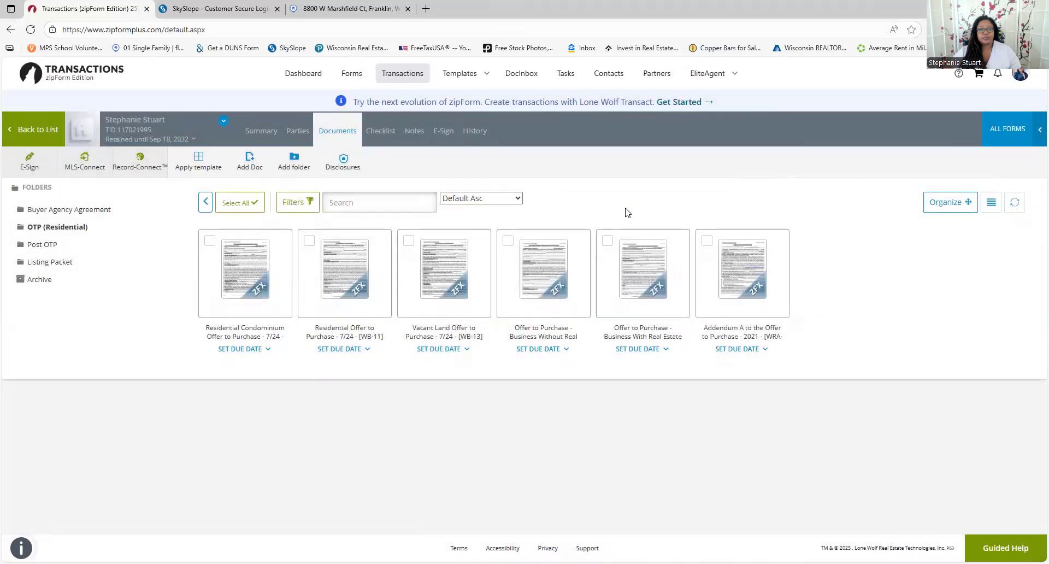
pyautogui.rightClick(627, 210)
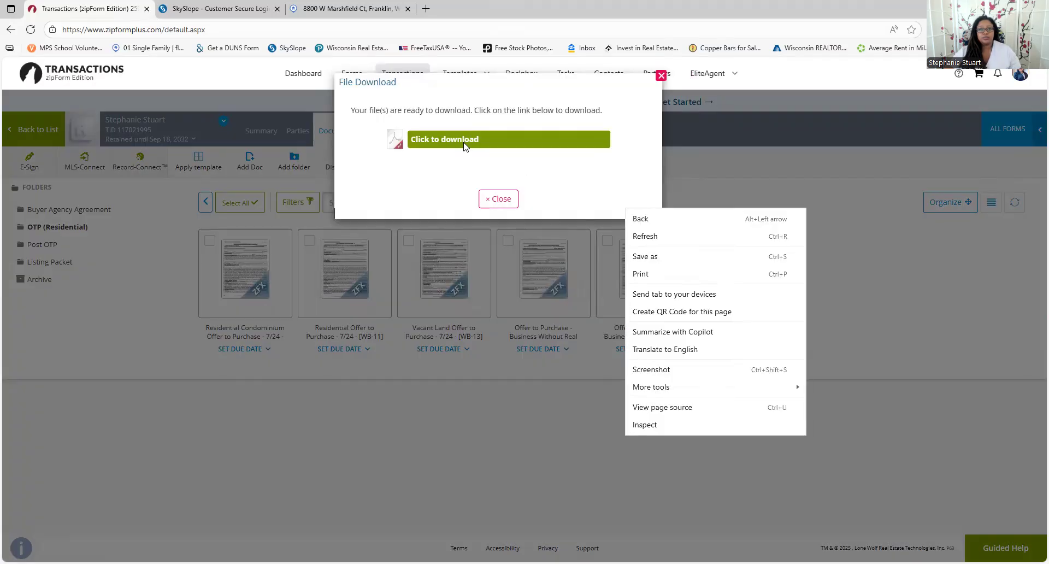
pyautogui.click(464, 146)
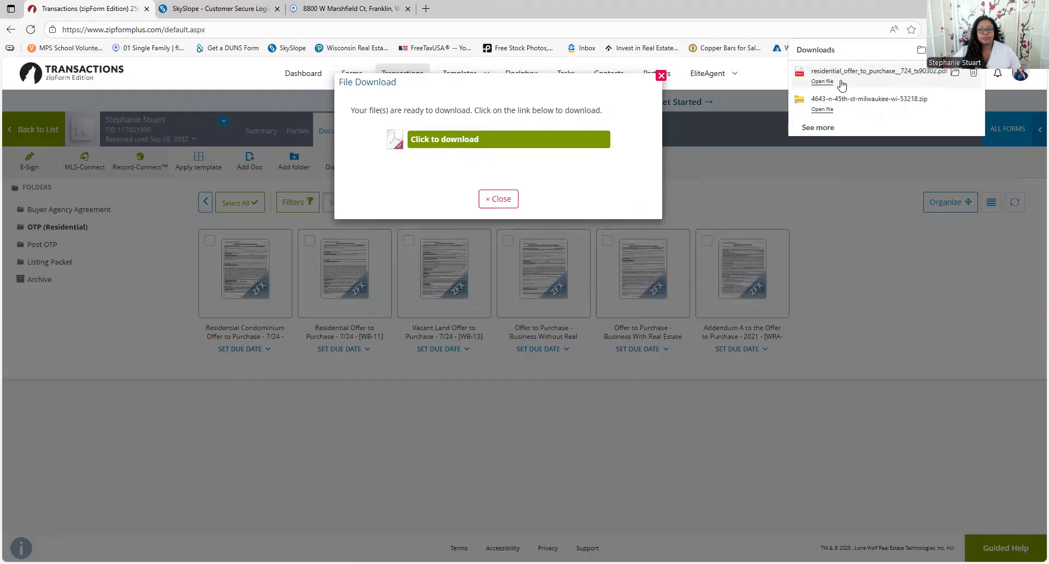
pyautogui.click(661, 77)
pyautogui.moveTo(577, 245)
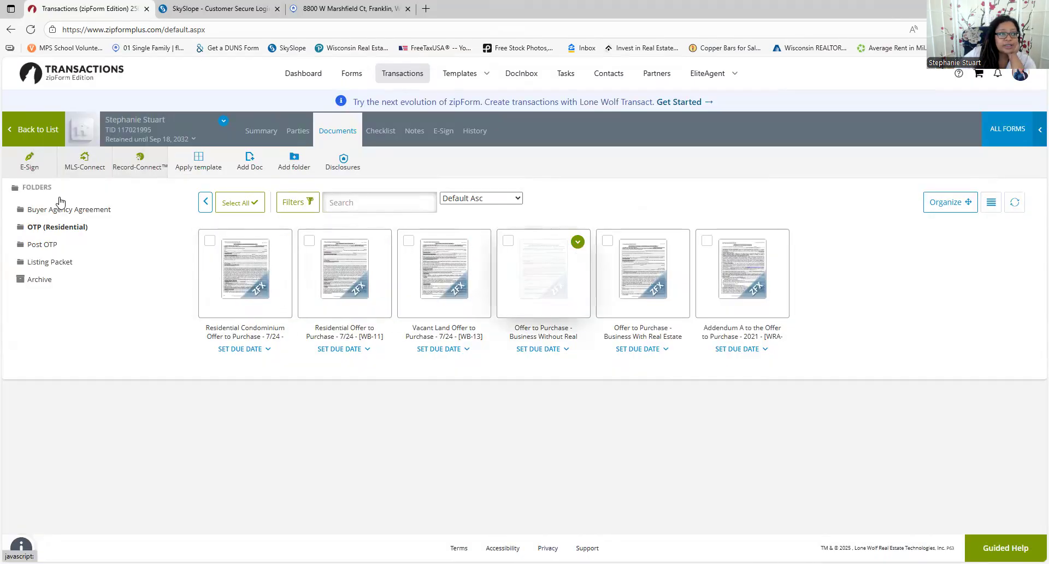
# From the transactions list, reopen the new transaction's Residential Offer to Purchase, then leave it
pyautogui.click(34, 130)
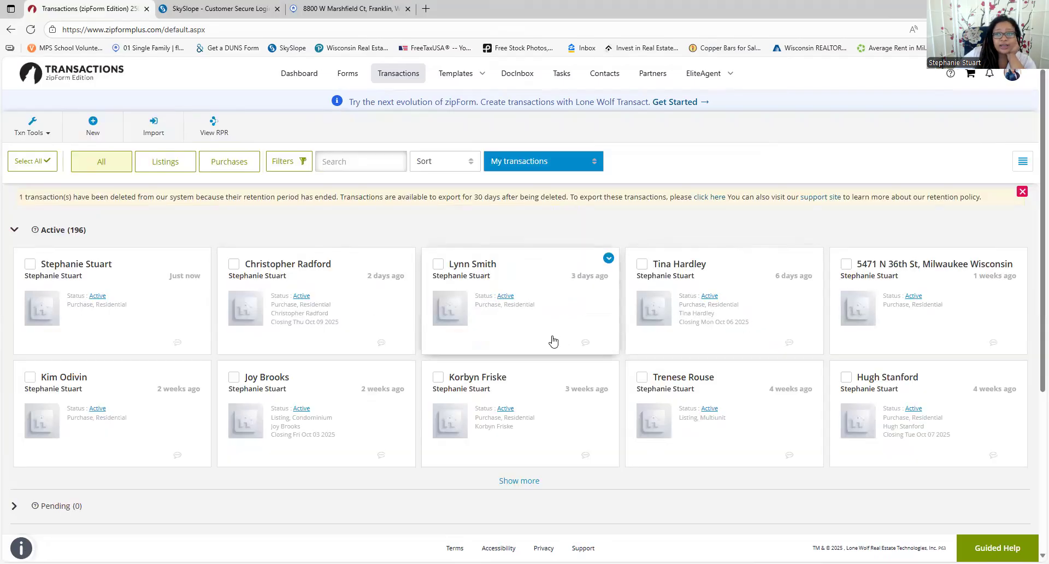
pyautogui.click(370, 321)
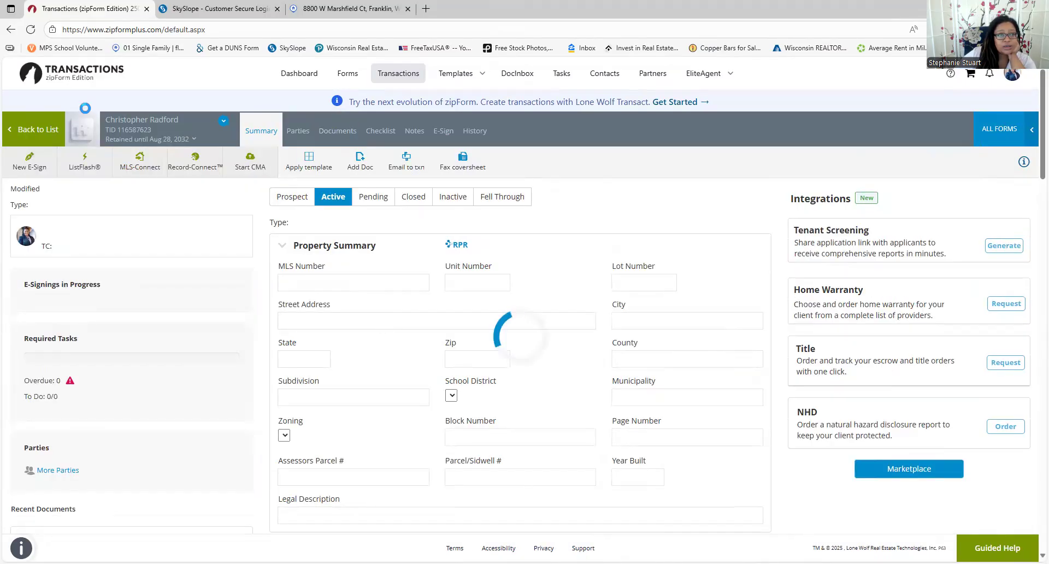
pyautogui.click(34, 130)
pyautogui.click(153, 304)
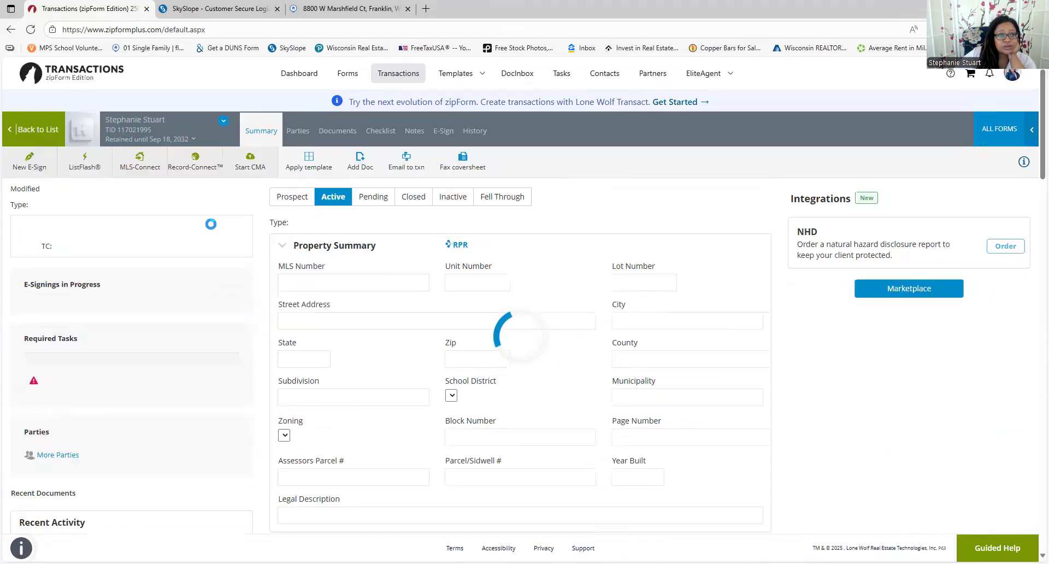
pyautogui.click(336, 140)
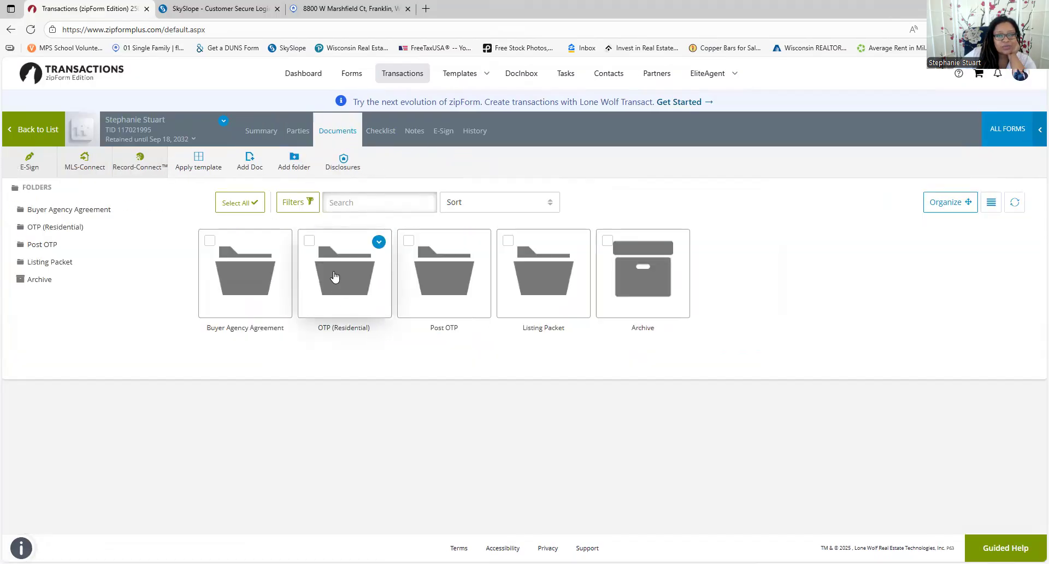
pyautogui.click(335, 277)
pyautogui.click(335, 277)
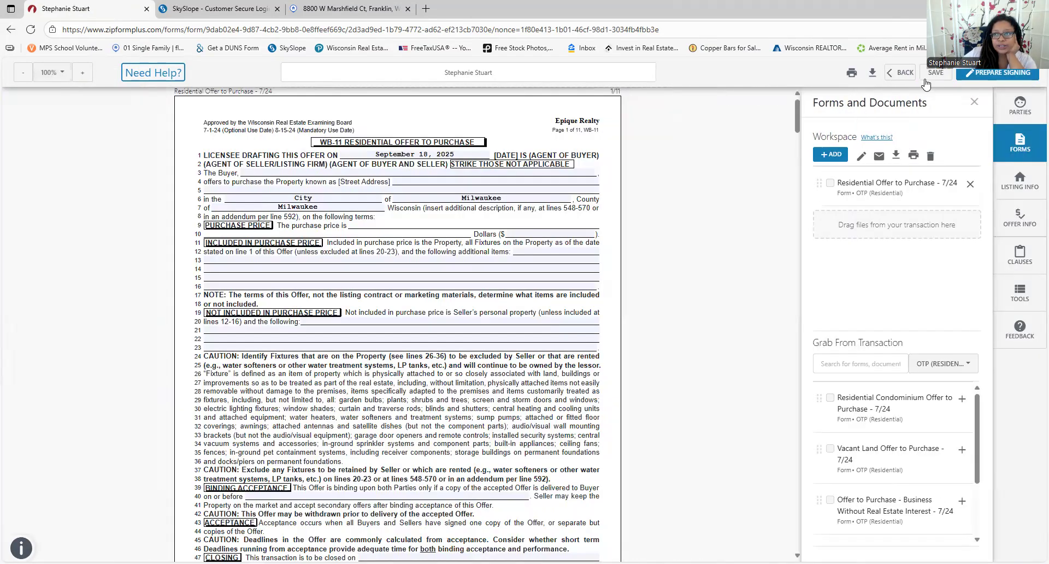
pyautogui.click(902, 73)
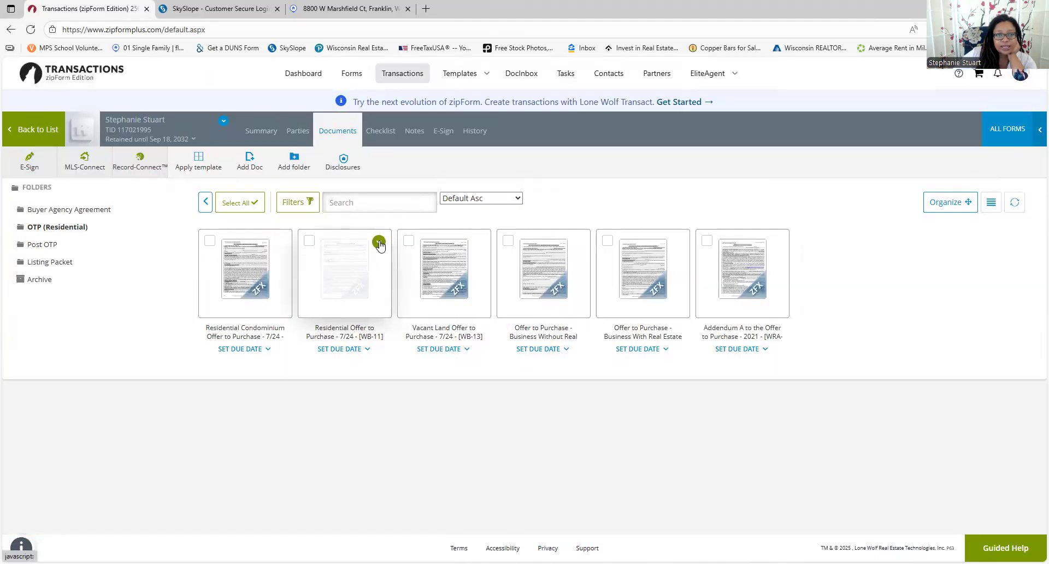
# Dismiss the offer's details and open another client's transaction summary
pyautogui.click(379, 244)
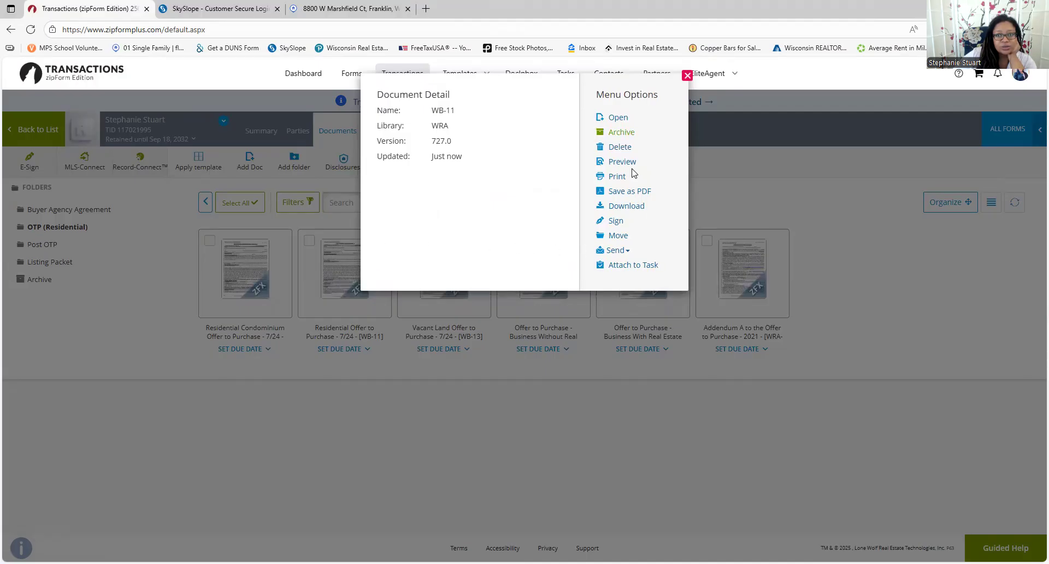
pyautogui.click(475, 412)
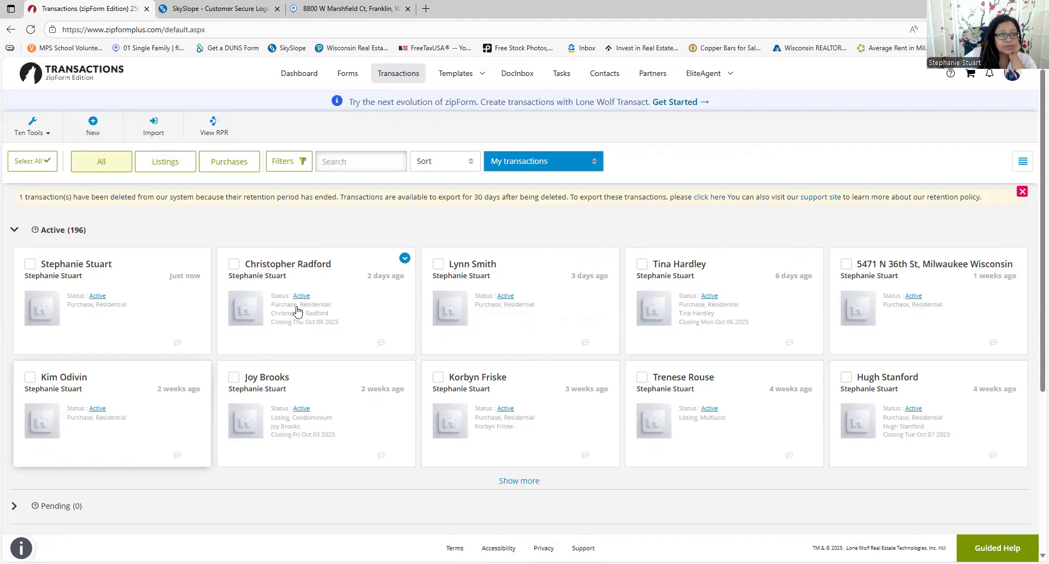
pyautogui.click(347, 283)
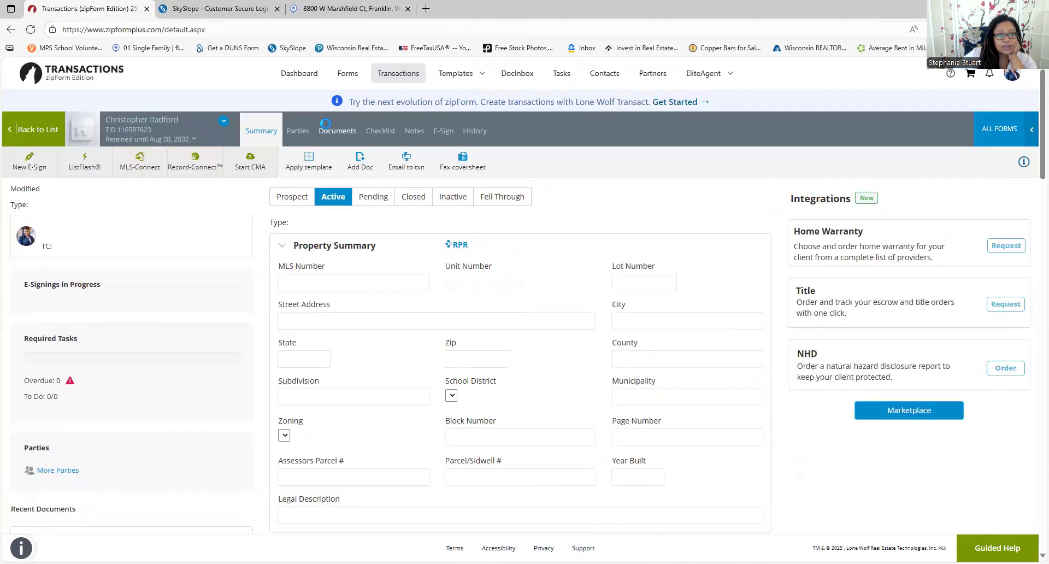
# Add the residential offer PDF from Downloads to this client's Post OTP folder
pyautogui.click(326, 131)
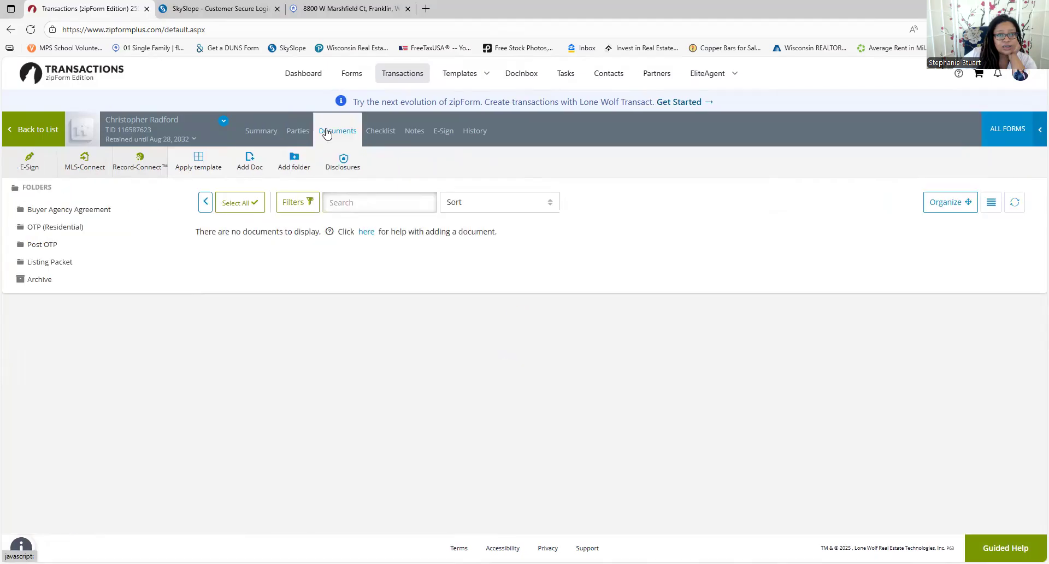
pyautogui.click(44, 245)
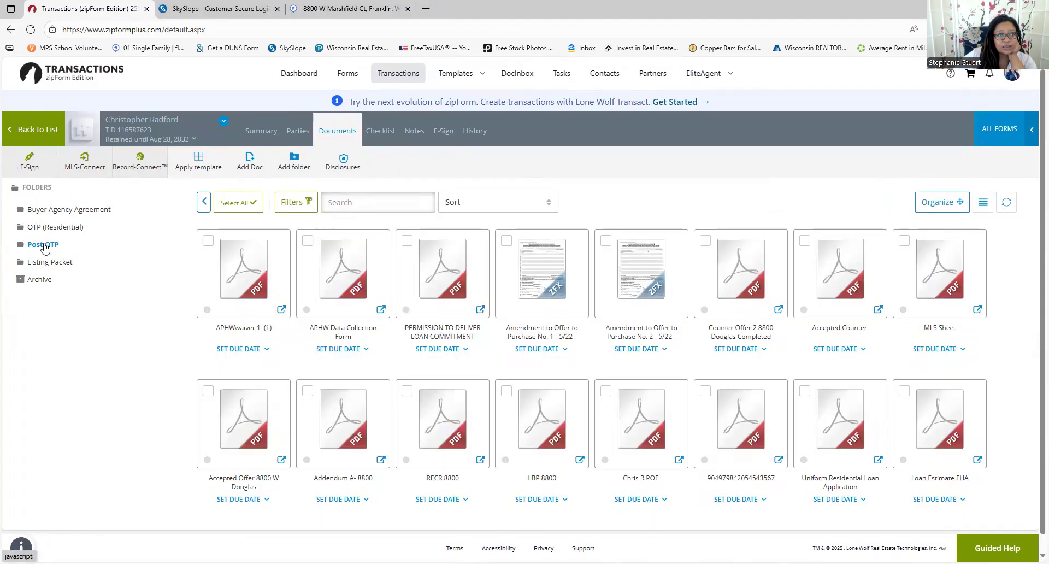
pyautogui.scroll(-1, 634, 322)
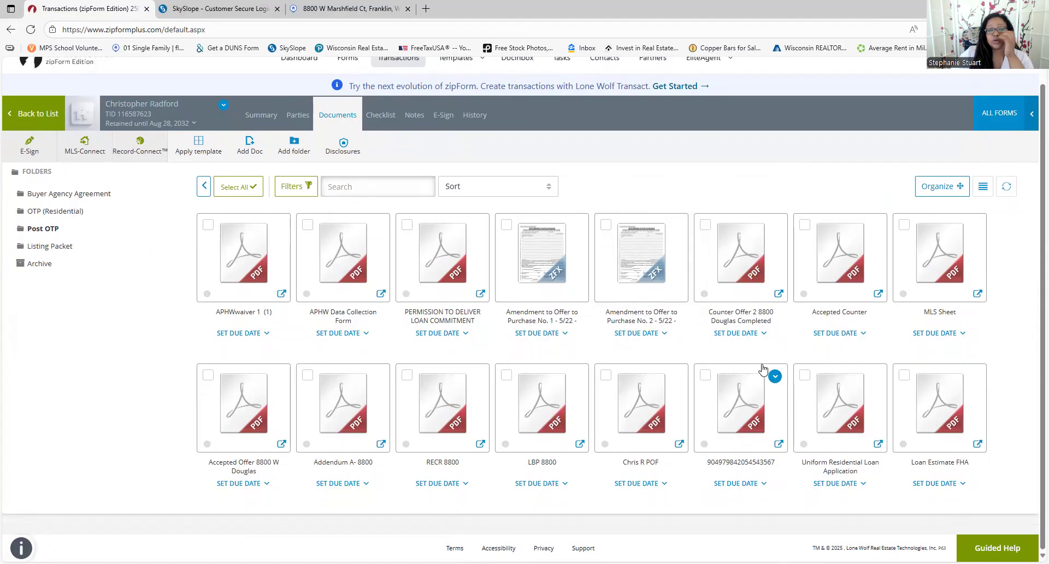
pyautogui.click(251, 153)
pyautogui.click(416, 166)
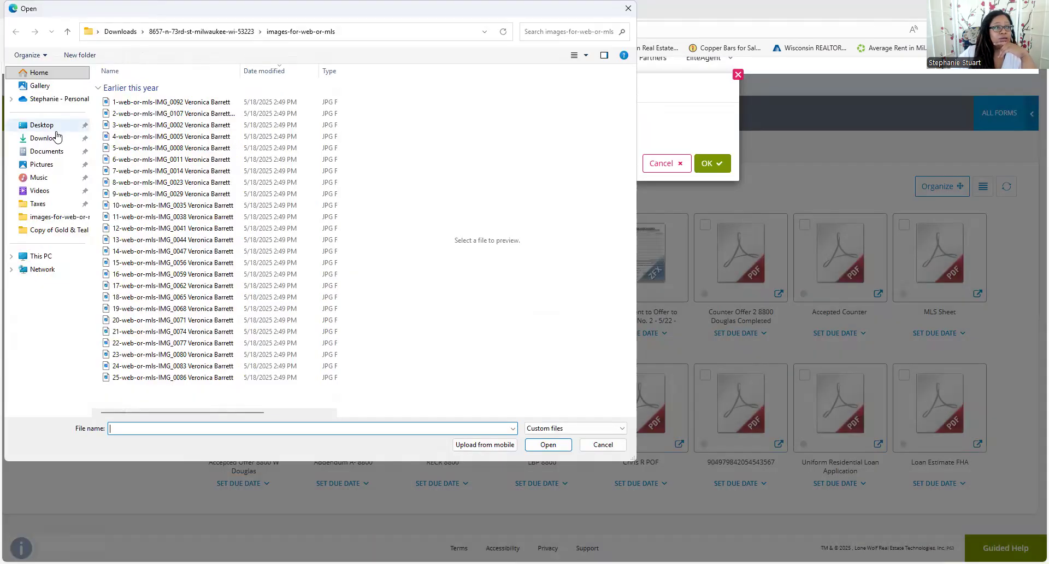
pyautogui.click(42, 125)
pyautogui.click(50, 142)
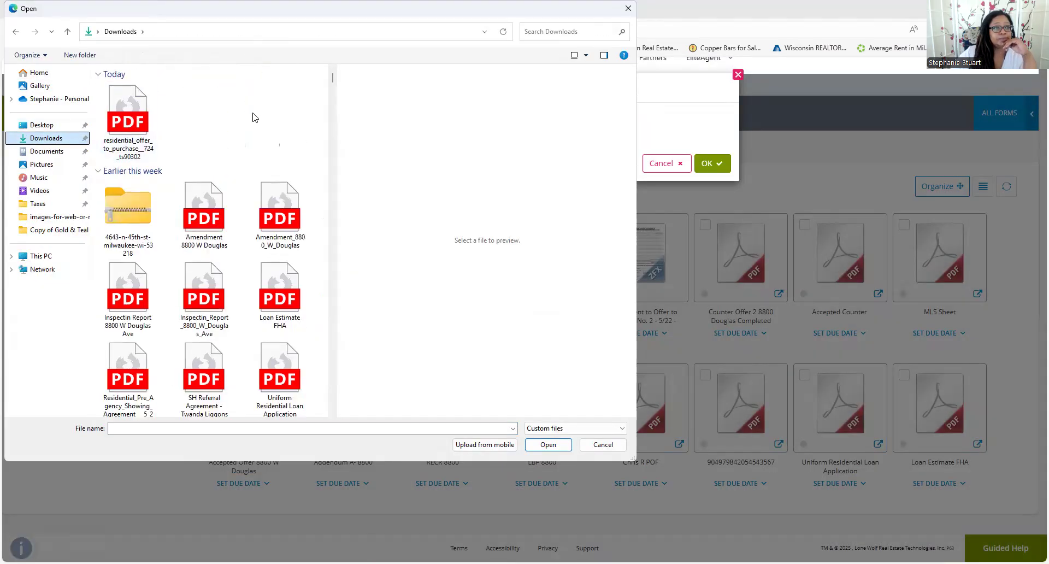
pyautogui.scroll(-2, 249, 170)
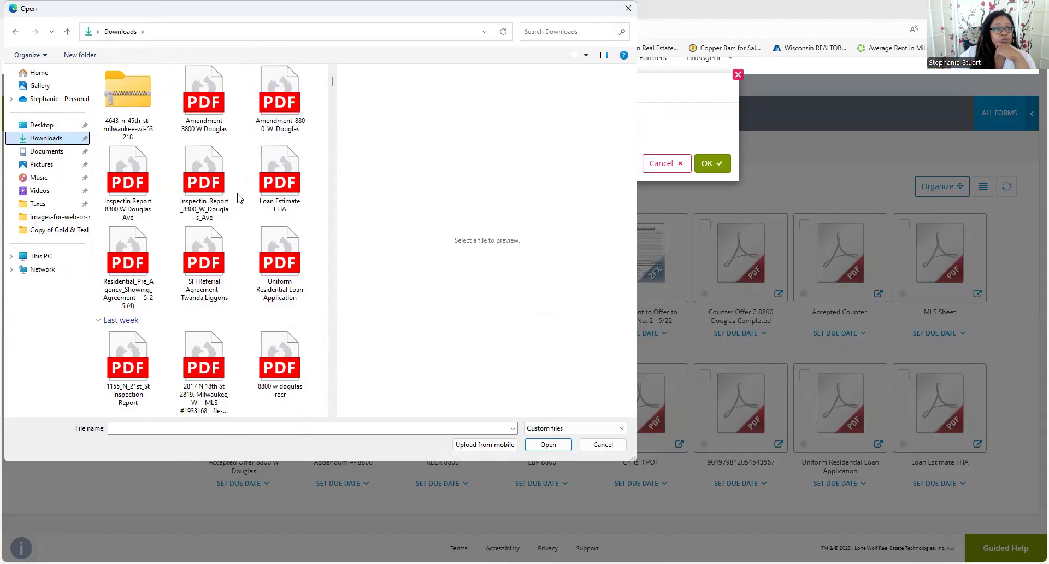
pyautogui.scroll(2, 239, 198)
pyautogui.click(127, 121)
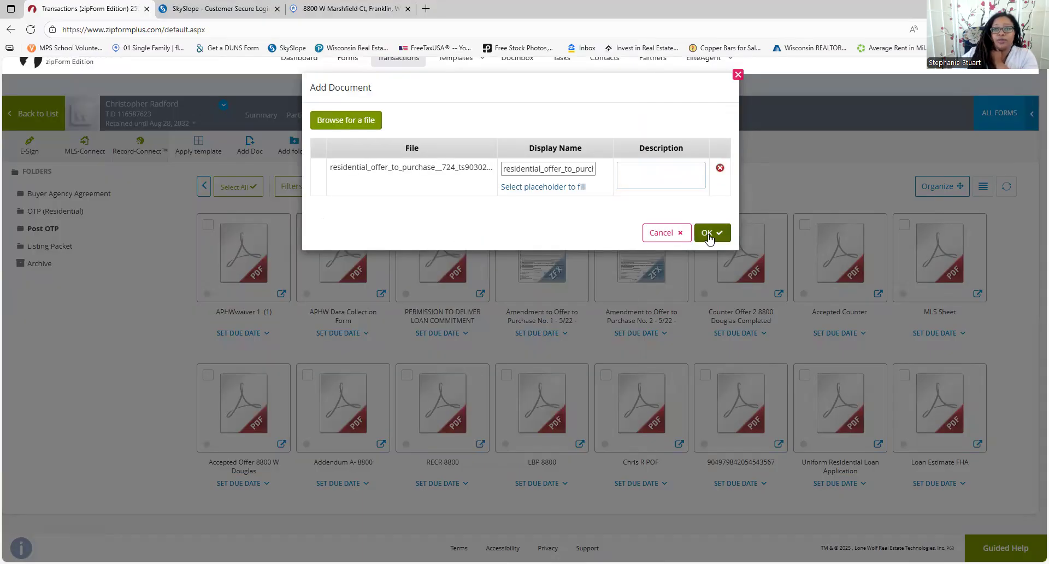
pyautogui.click(709, 233)
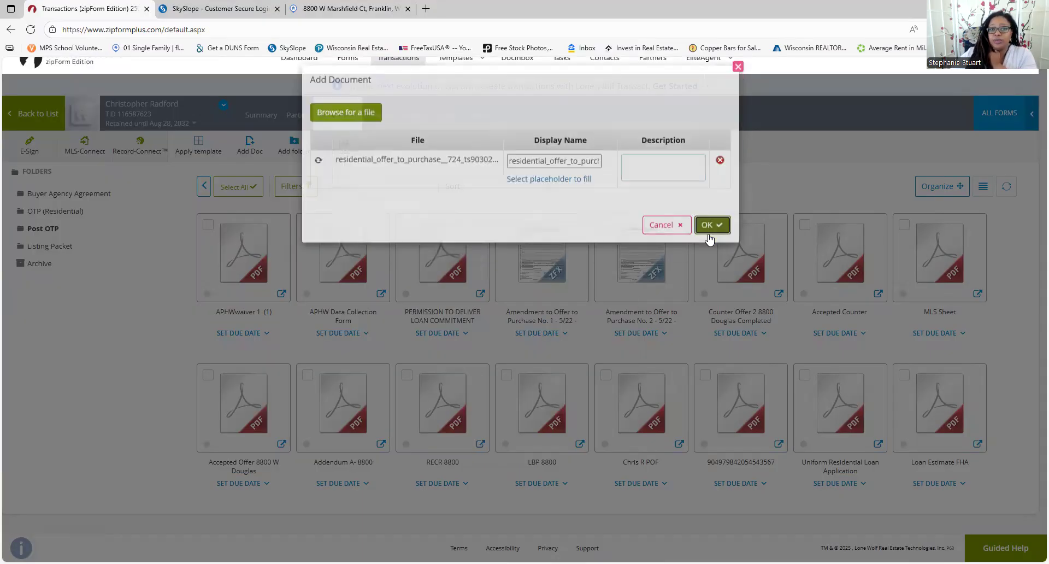
# Select all fields and import the offer's data into the transaction
pyautogui.click(377, 154)
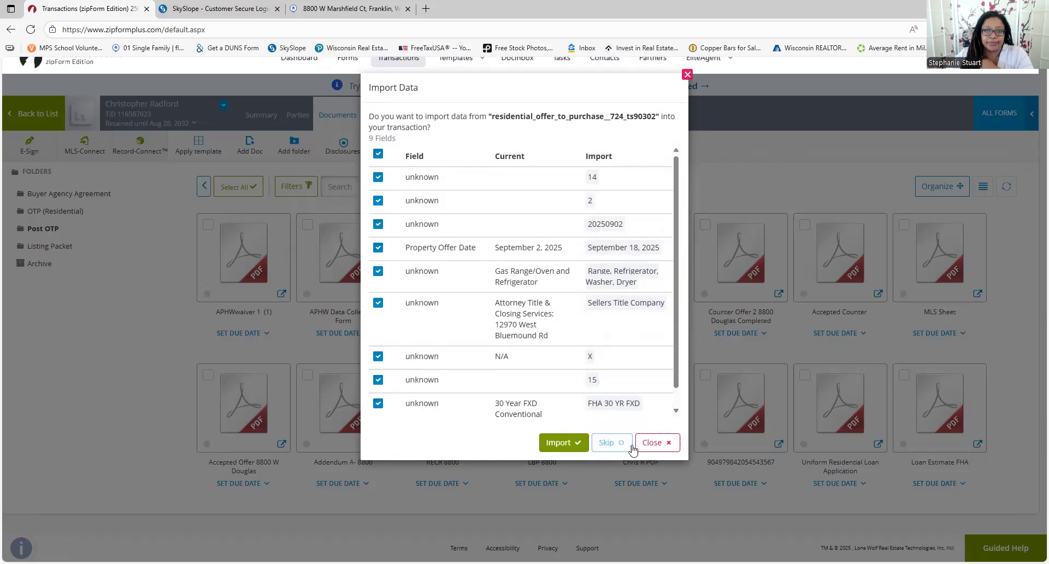
pyautogui.click(574, 444)
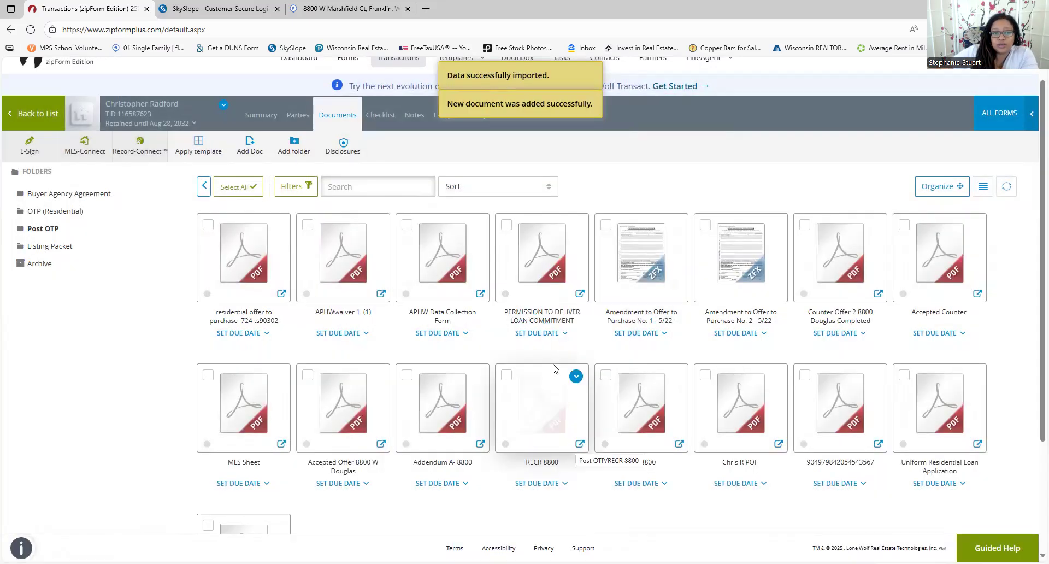
pyautogui.scroll(-3, 553, 368)
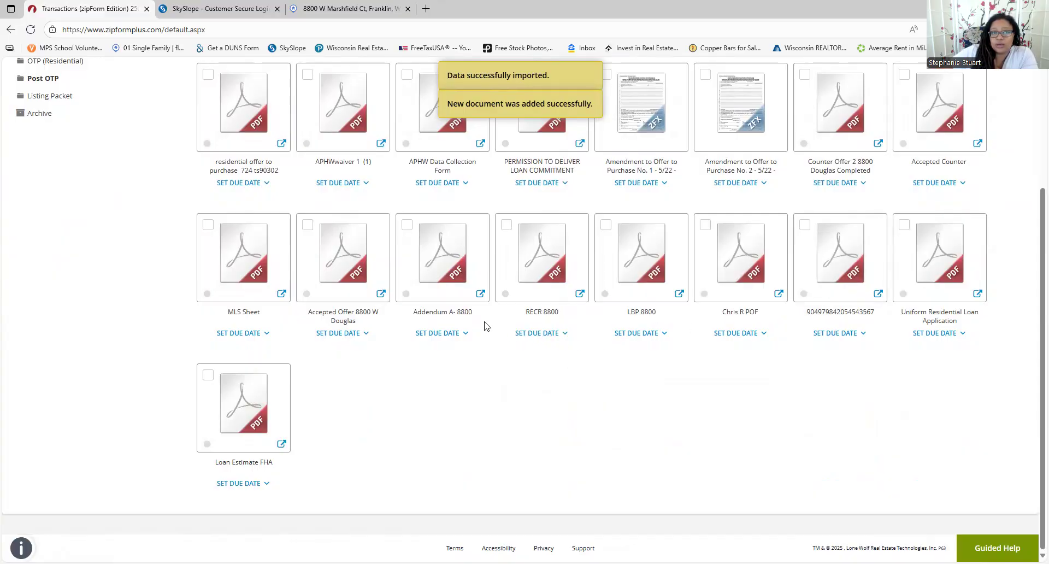
pyautogui.scroll(2, 474, 323)
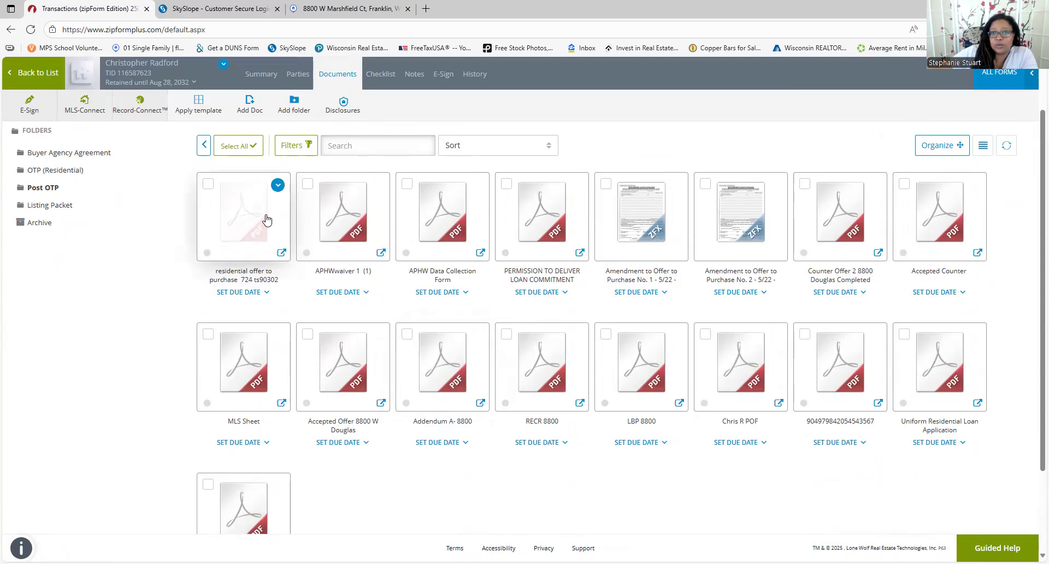
# Start a Split & Rotate of the offer PDF with a first split, Otp, for pages 1-4
pyautogui.click(274, 188)
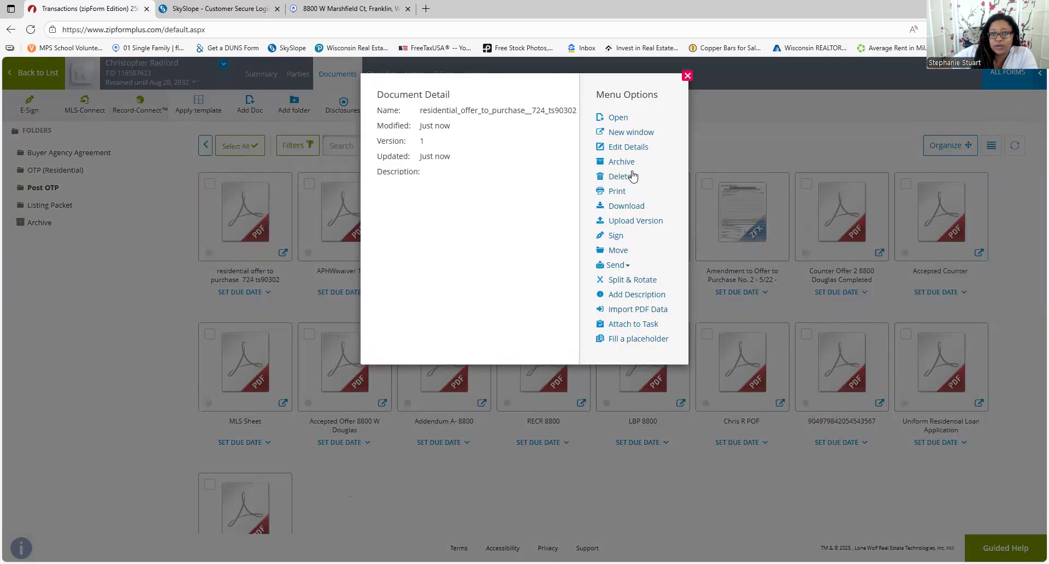
pyautogui.click(636, 280)
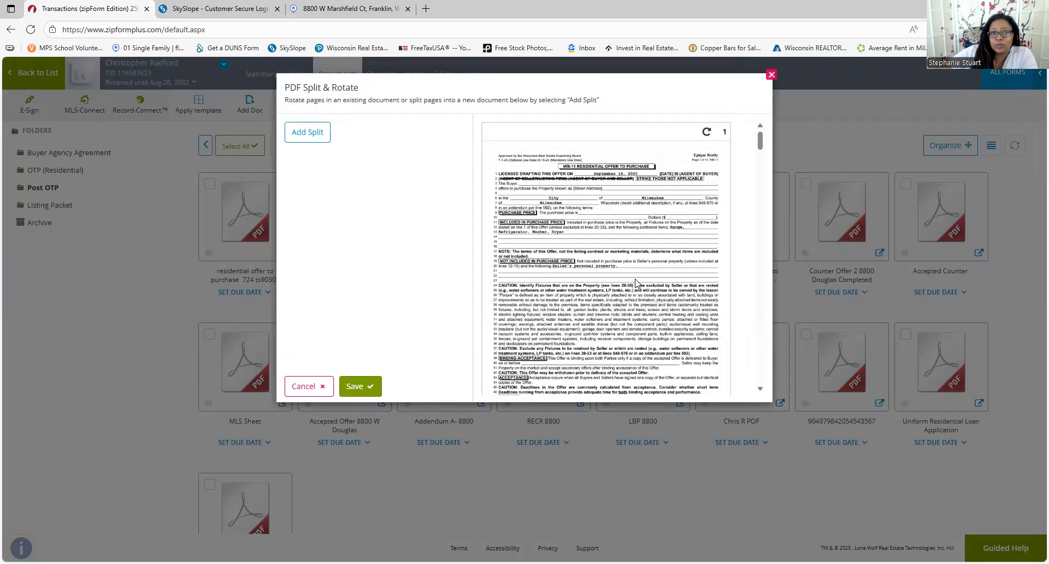
pyautogui.click(313, 131)
pyautogui.click(319, 134)
pyautogui.write('Of')
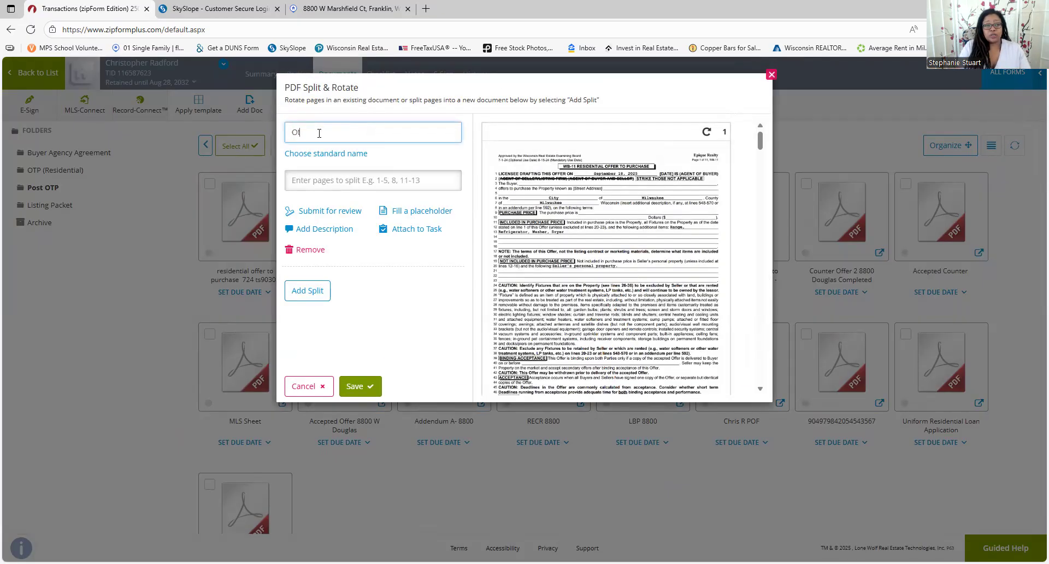
pyautogui.click(344, 178)
pyautogui.write('1-4')
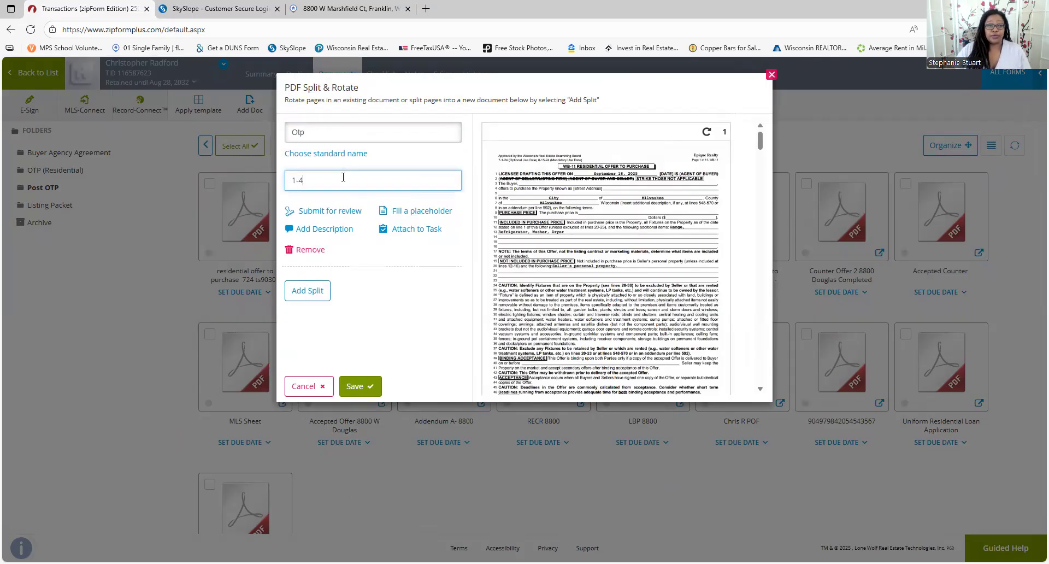
# Add a second split named RECR for pages 5-7 and save both splits
pyautogui.click(307, 291)
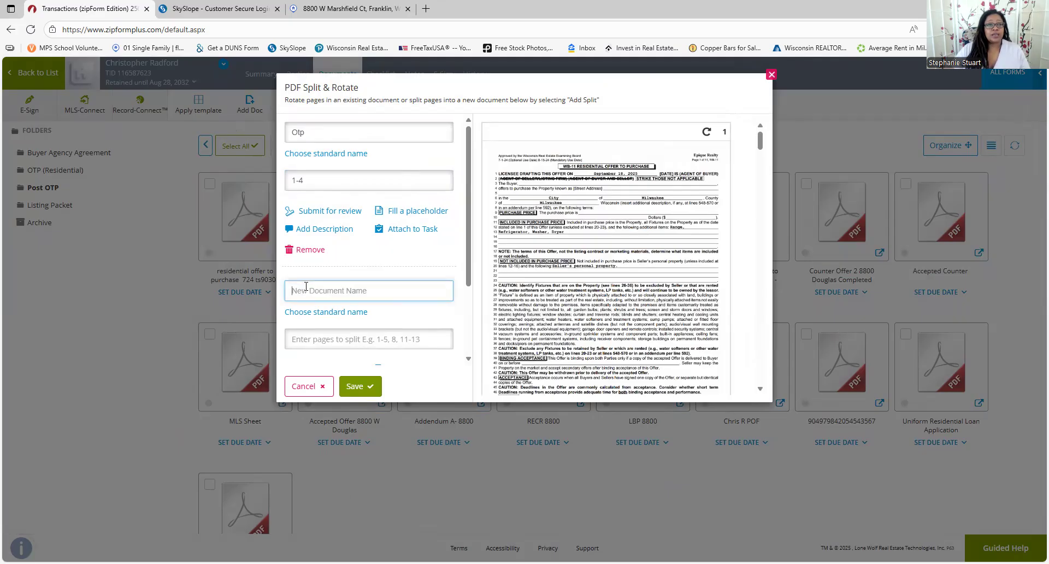
pyautogui.write('r')
pyautogui.press('BackSpace')
pyautogui.write('RECR')
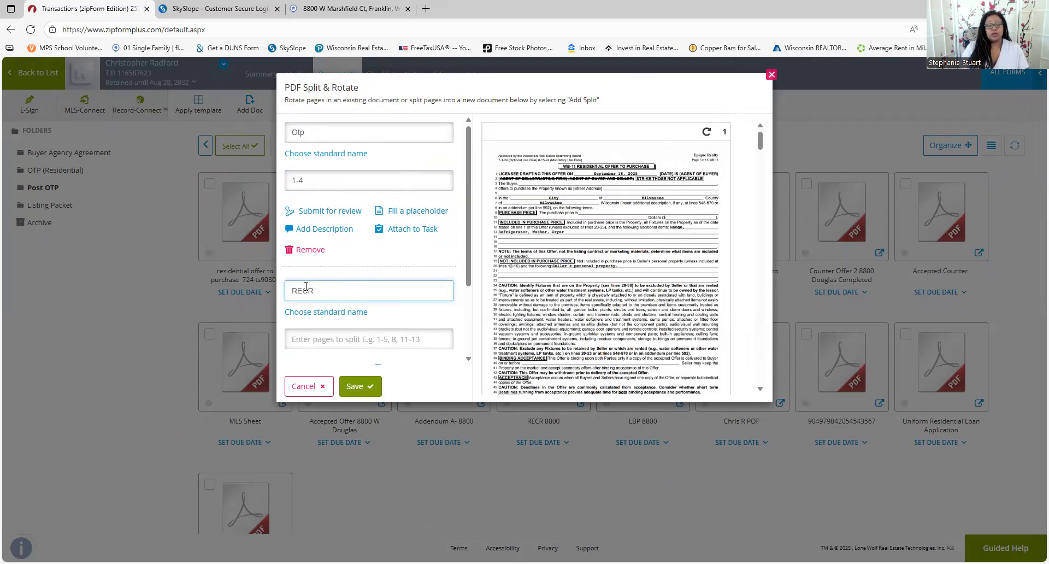
pyautogui.click(339, 341)
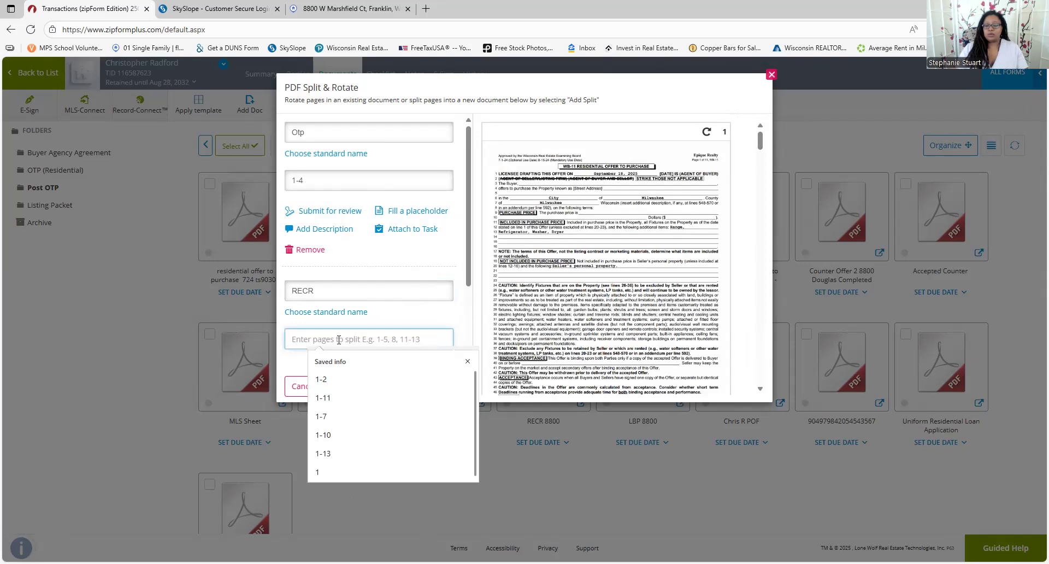
pyautogui.write('57')
pyautogui.scroll(-2, 338, 340)
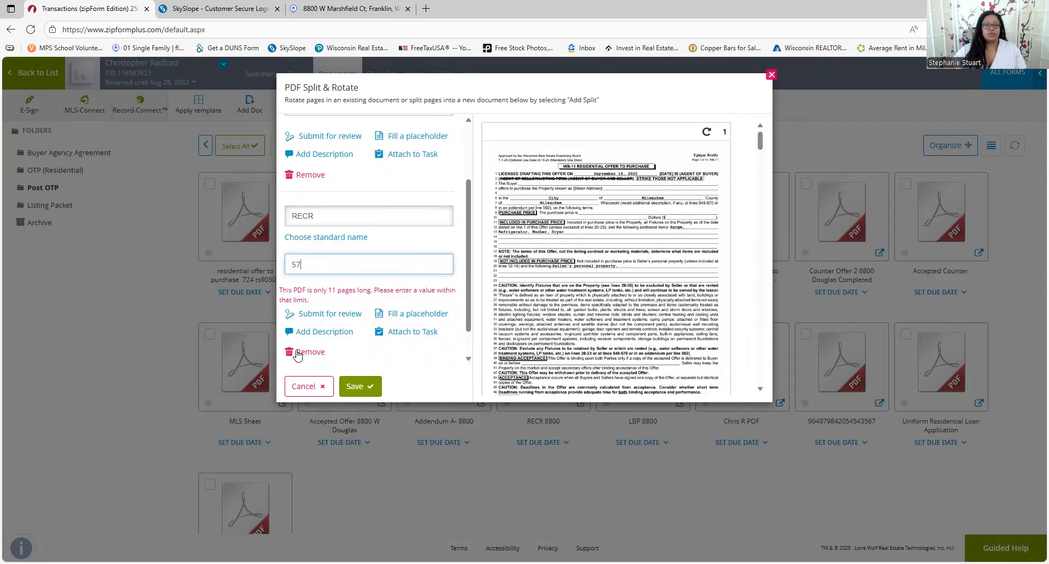
pyautogui.press('BackSpace')
pyautogui.press('BackSpace')
pyautogui.write('5-7')
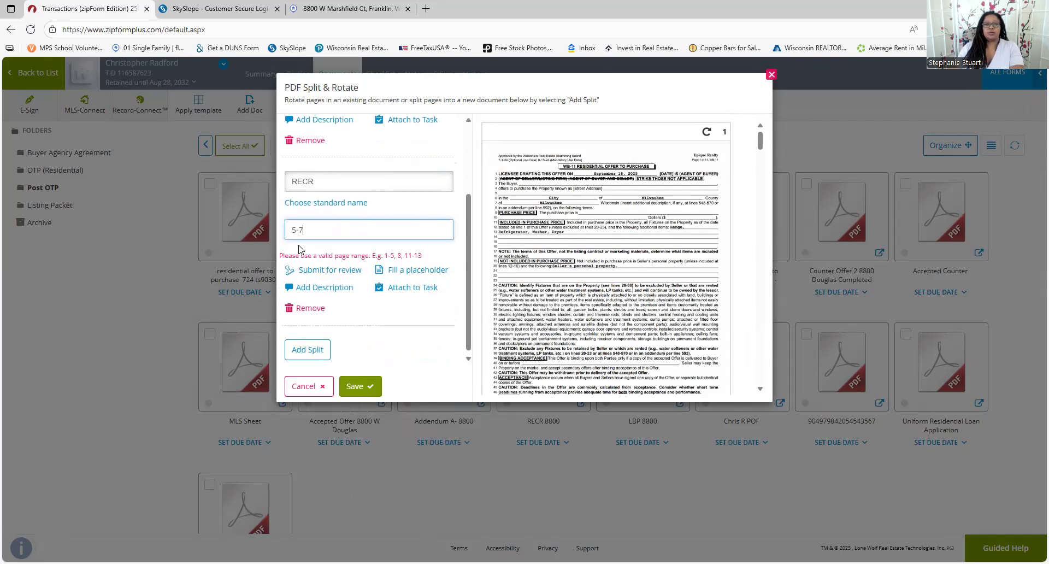
pyautogui.click(307, 346)
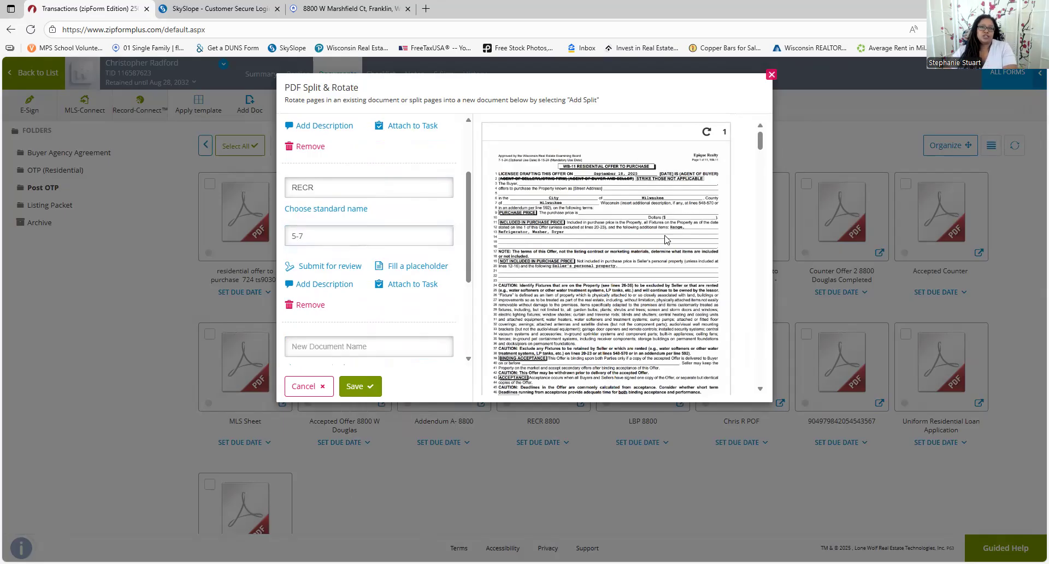
pyautogui.scroll(-5, 672, 237)
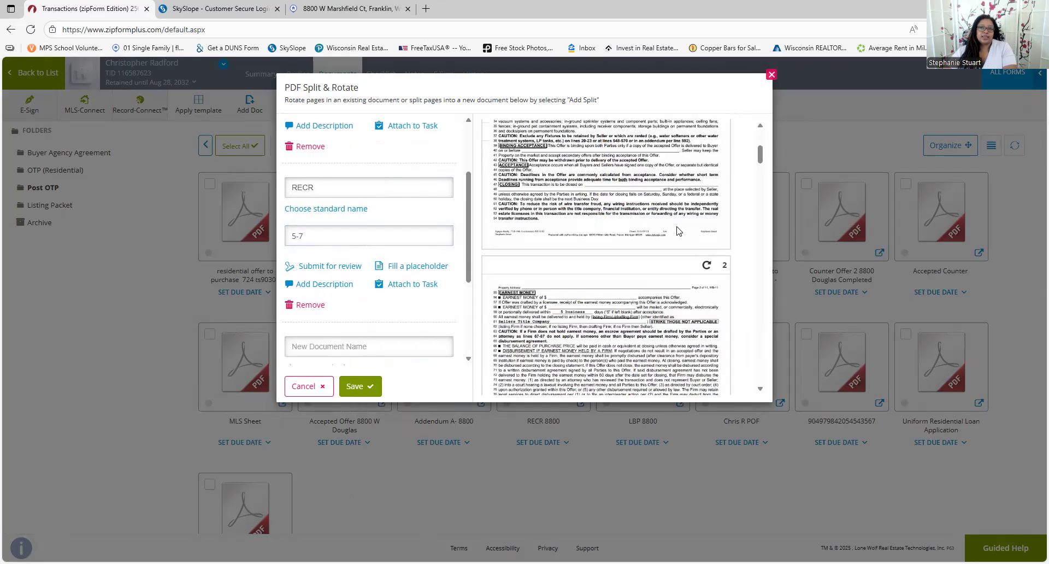
pyautogui.click(360, 386)
pyautogui.scroll(-2, 357, 277)
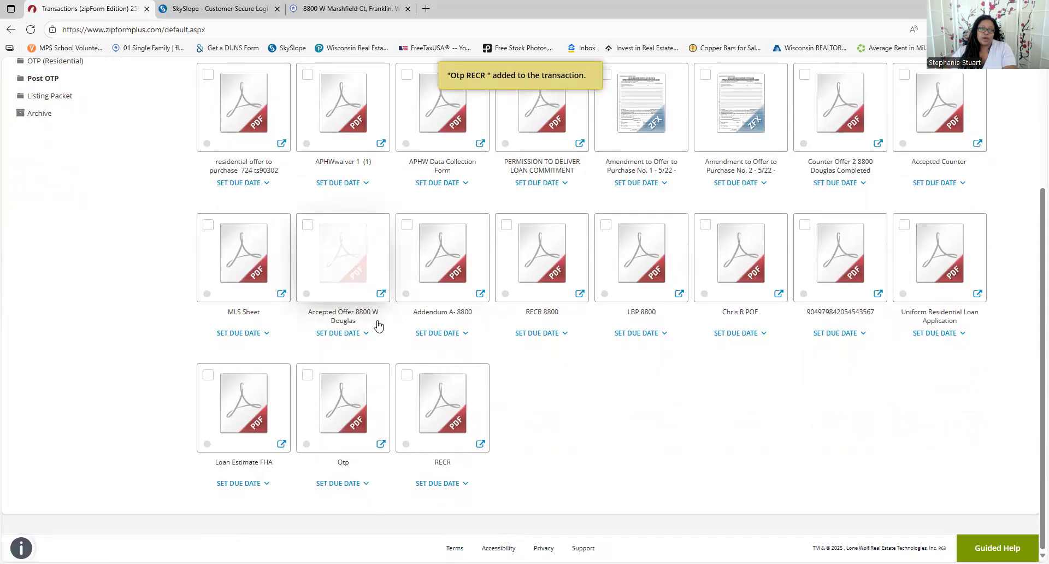
pyautogui.click(377, 377)
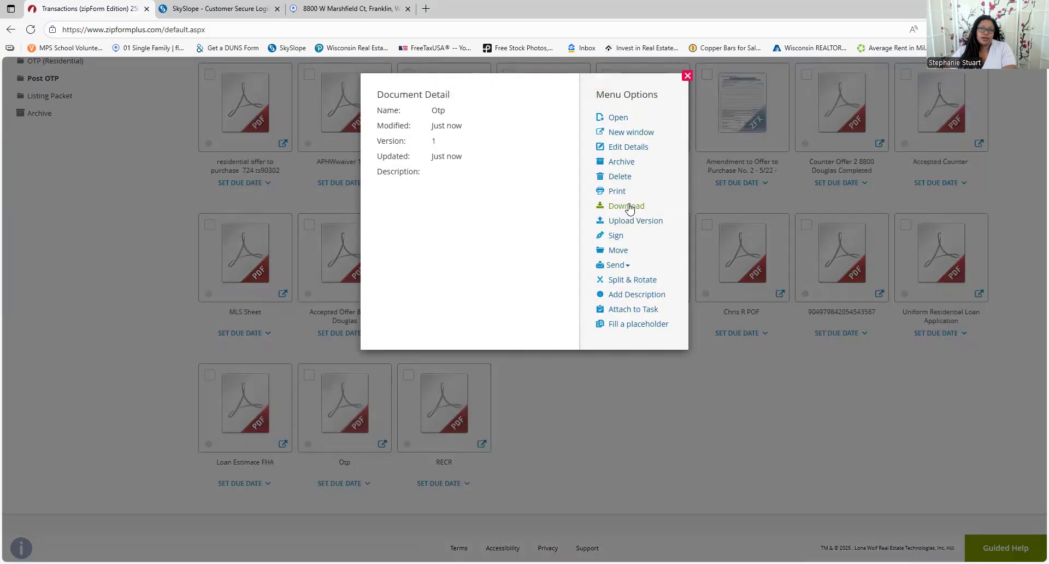
# Download the Otp and RECR split documents as PDF files
pyautogui.click(867, 93)
pyautogui.click(479, 376)
pyautogui.click(639, 208)
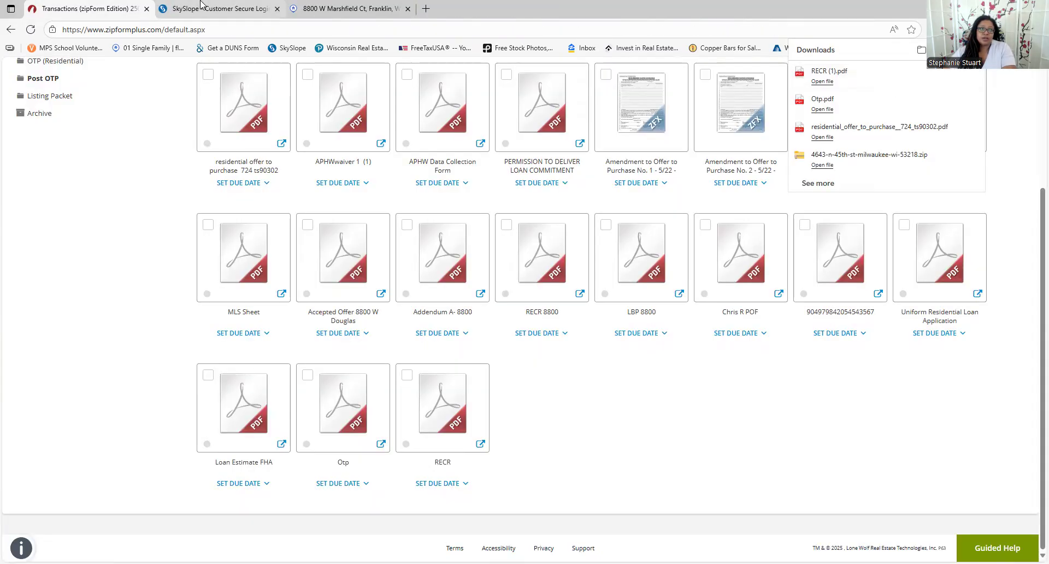
# Sign in to SkySlope with the saved agent e-mail, Remember me ticked, and the account password
pyautogui.click(219, 9)
pyautogui.click(206, 281)
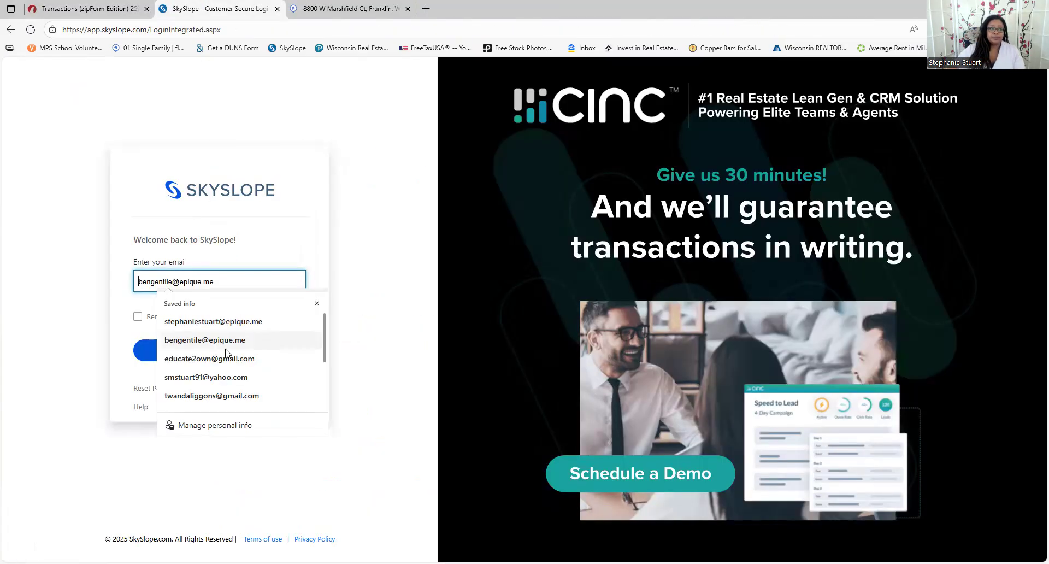
pyautogui.click(242, 323)
pyautogui.click(138, 321)
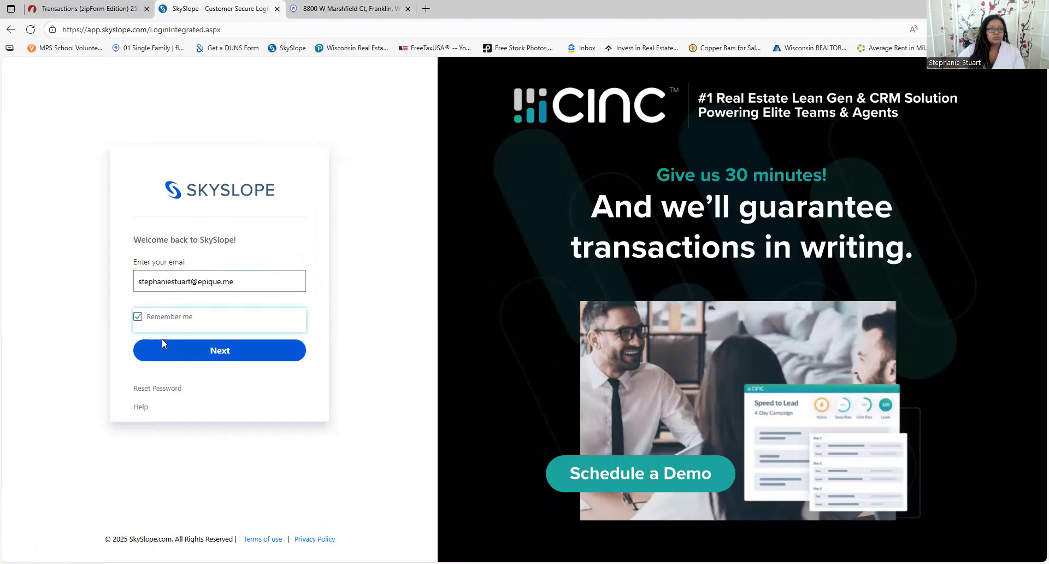
pyautogui.click(208, 356)
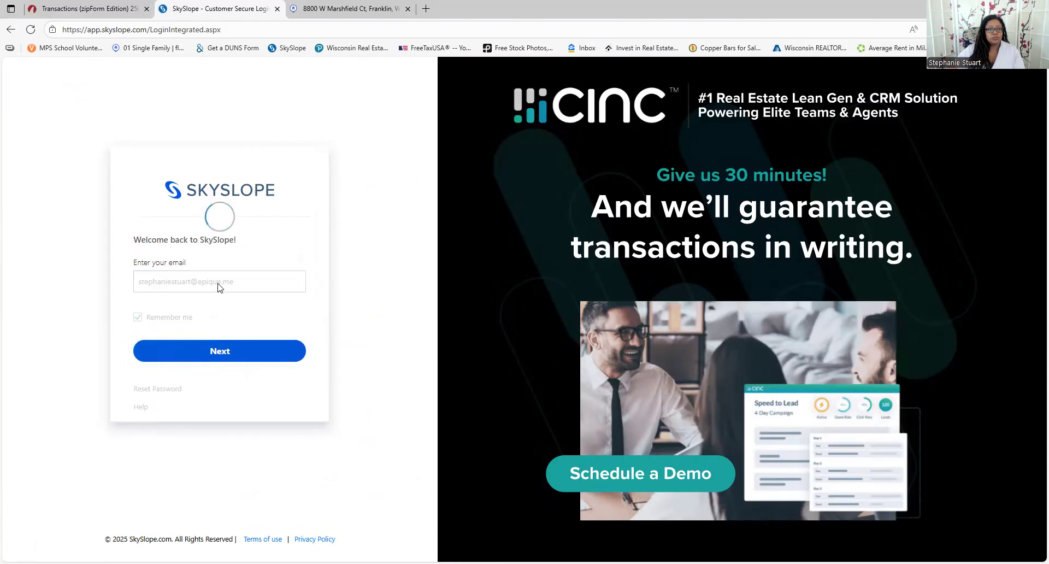
pyautogui.write('••••')
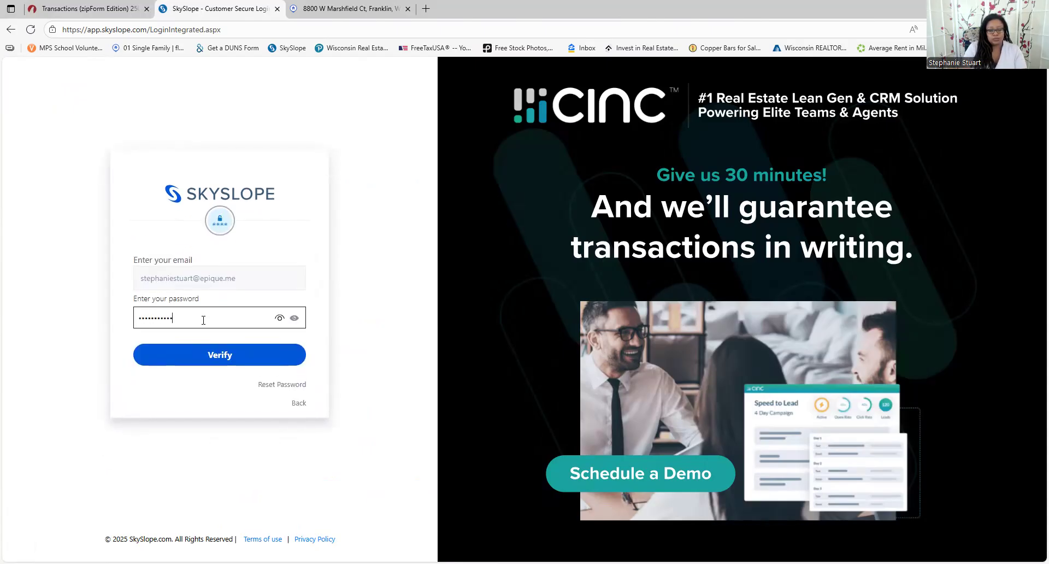
pyautogui.write('•••••••••')
pyautogui.press('Return')
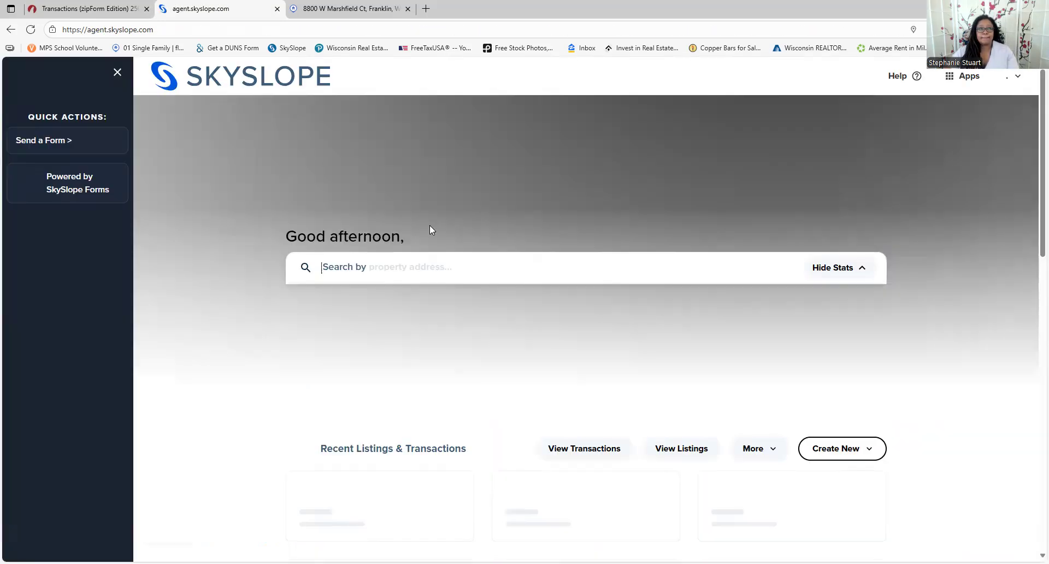
pyautogui.click(1017, 79)
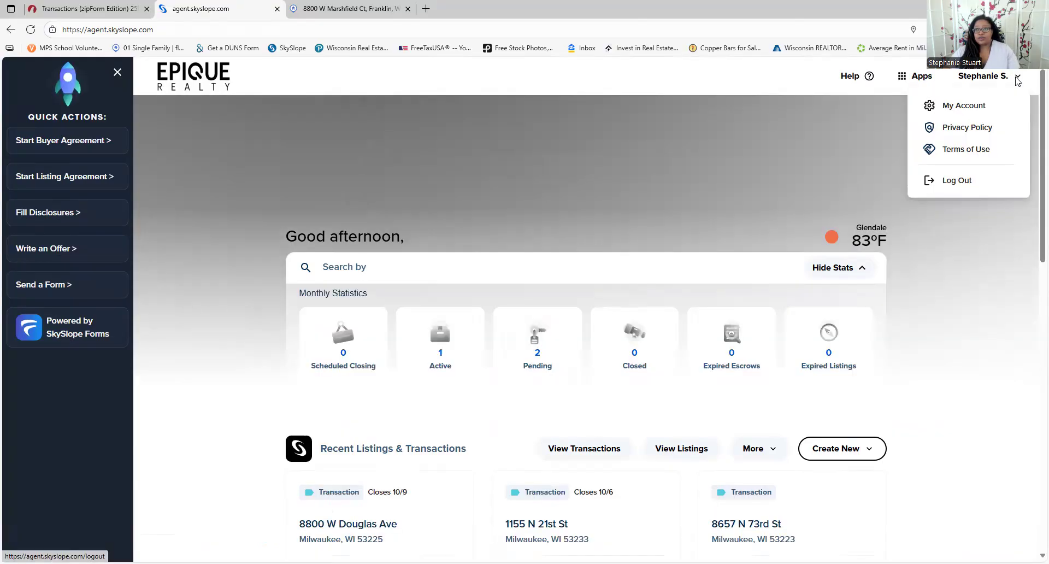
pyautogui.click(965, 107)
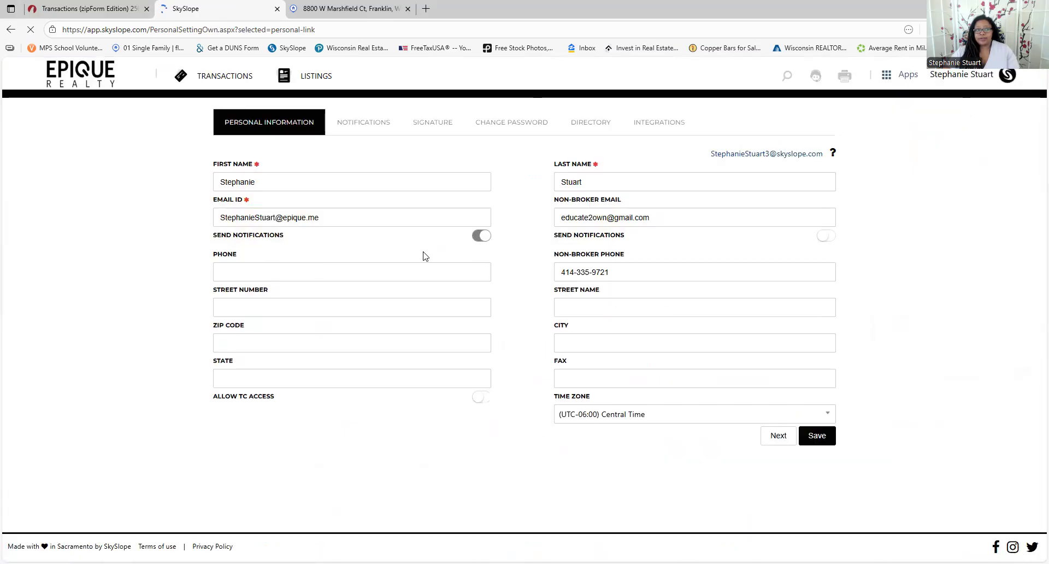
pyautogui.click(370, 135)
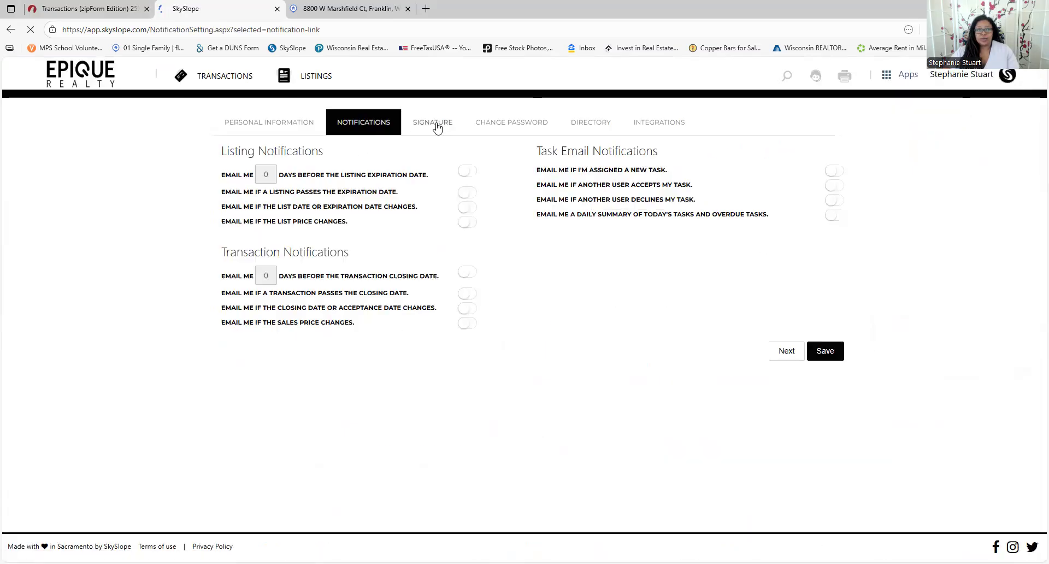
pyautogui.click(461, 129)
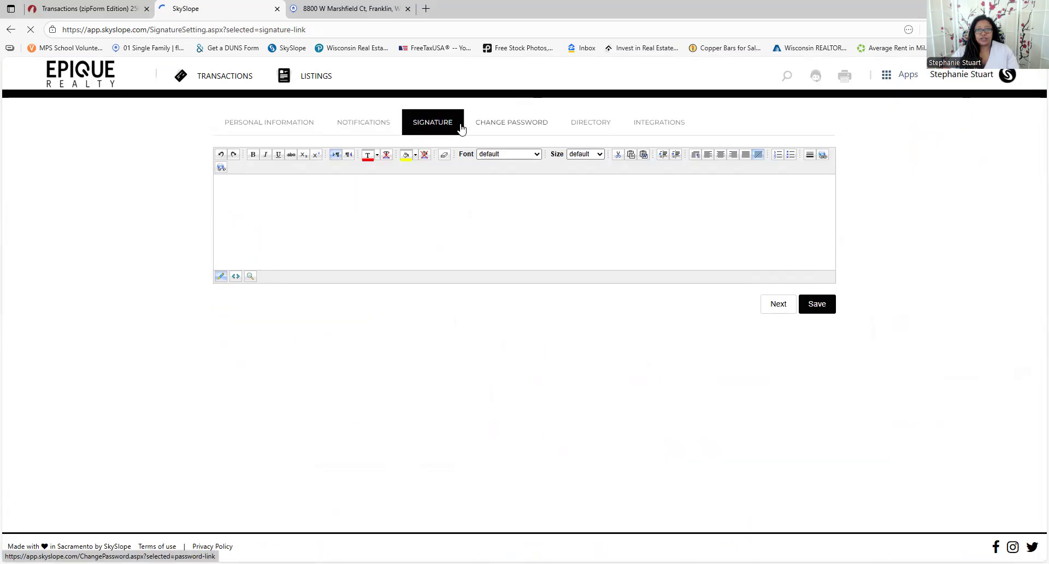
pyautogui.click(511, 124)
pyautogui.click(591, 123)
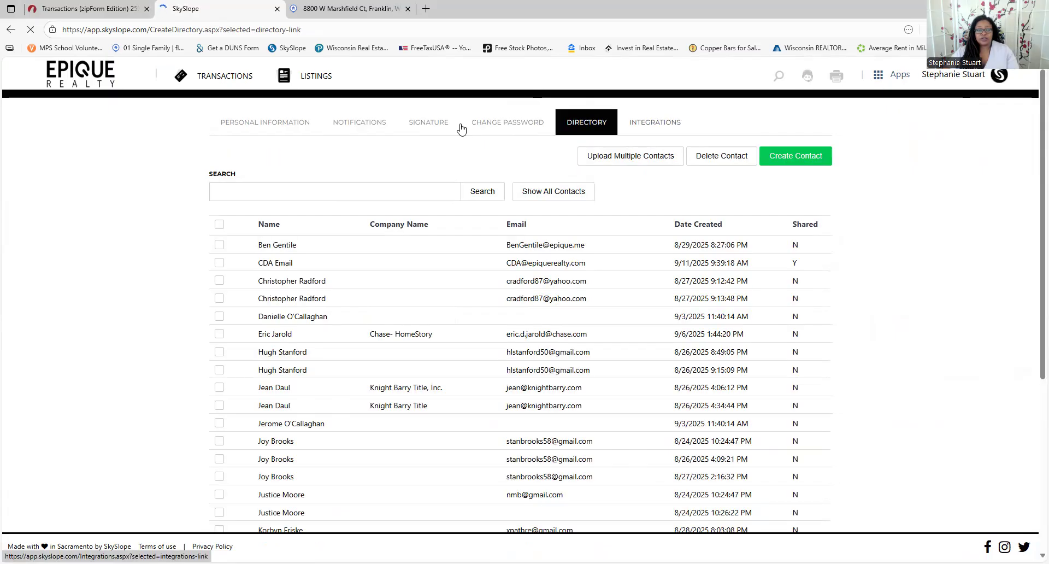
pyautogui.click(88, 75)
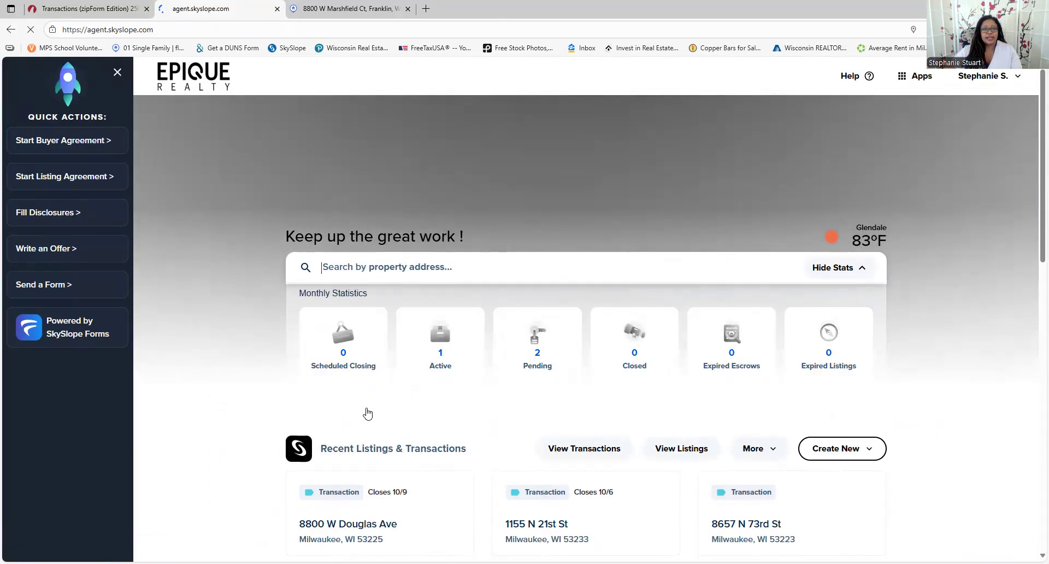
pyautogui.scroll(-3, 367, 413)
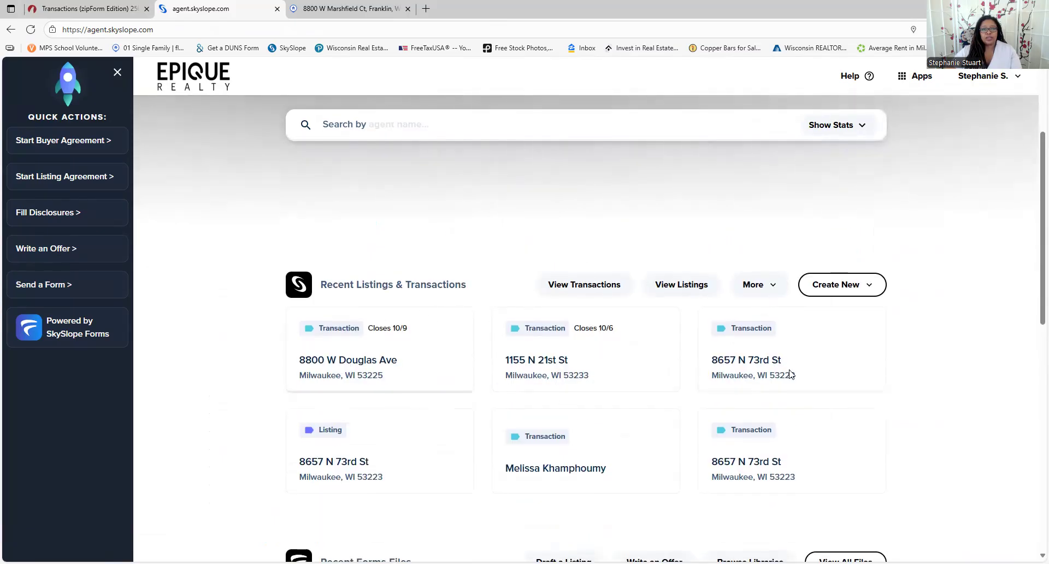
pyautogui.scroll(-3, 469, 277)
pyautogui.scroll(-2, 469, 278)
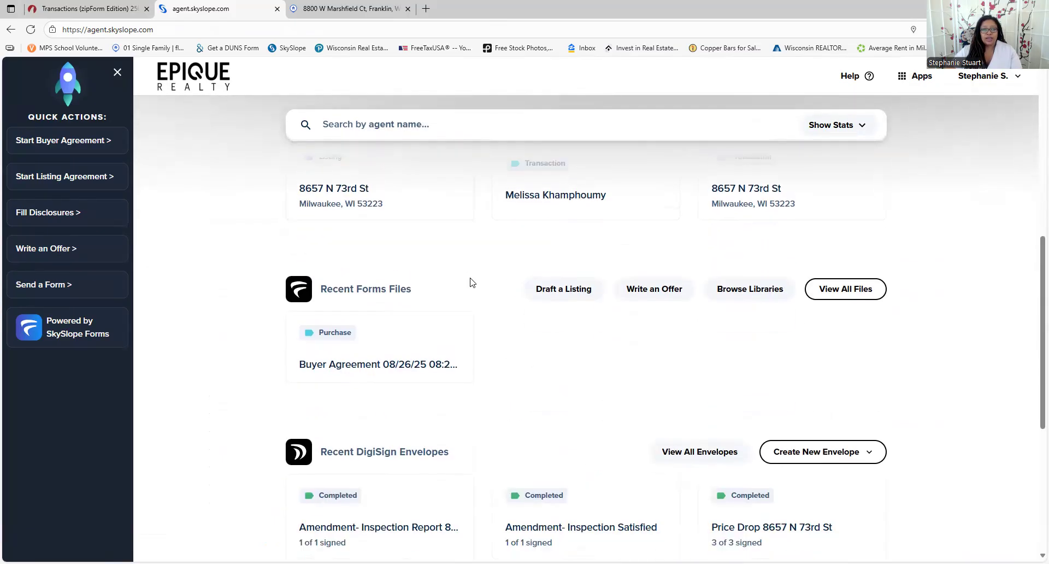
pyautogui.scroll(-2, 542, 343)
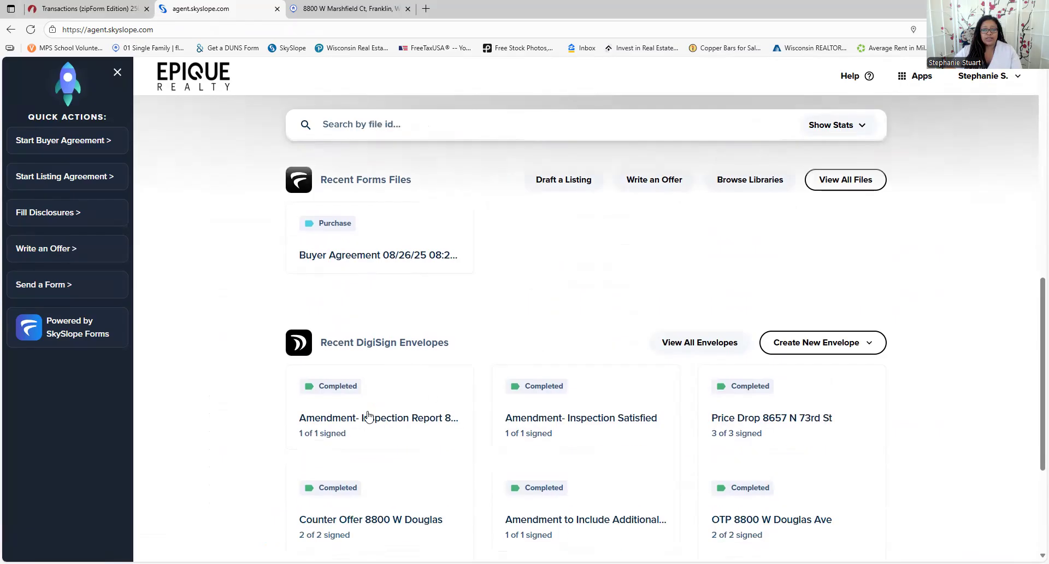
pyautogui.scroll(9, 464, 320)
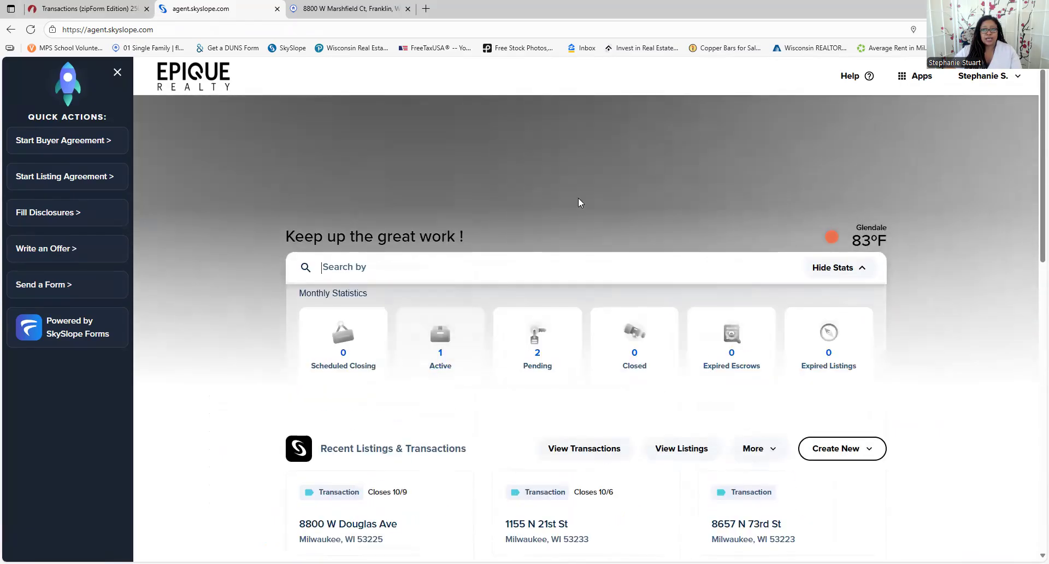
# In DigiSign, create a no-project envelope with Otp.pdf uploaded from Downloads and go to recipients
pyautogui.click(923, 79)
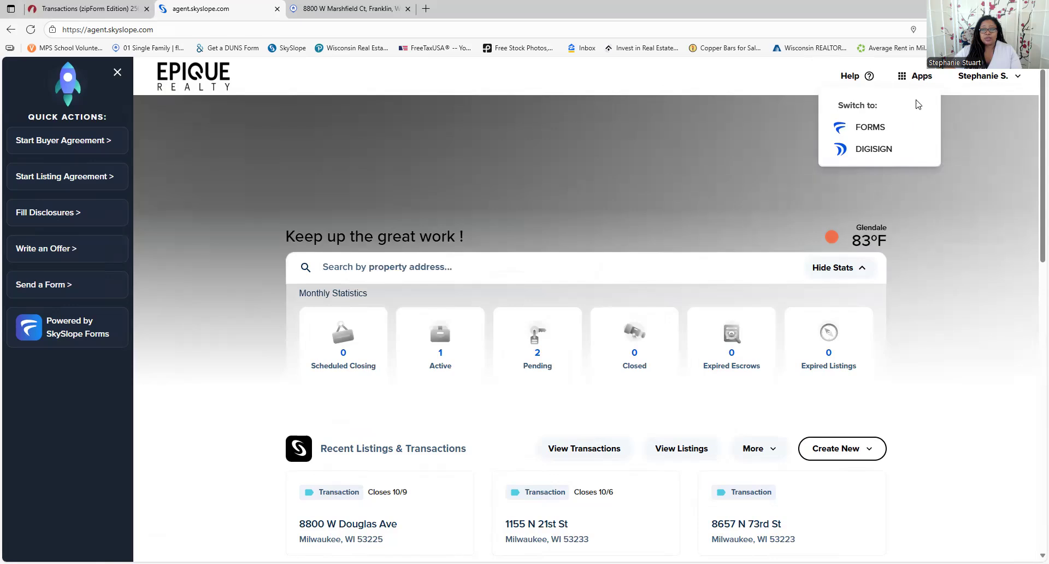
pyautogui.click(902, 149)
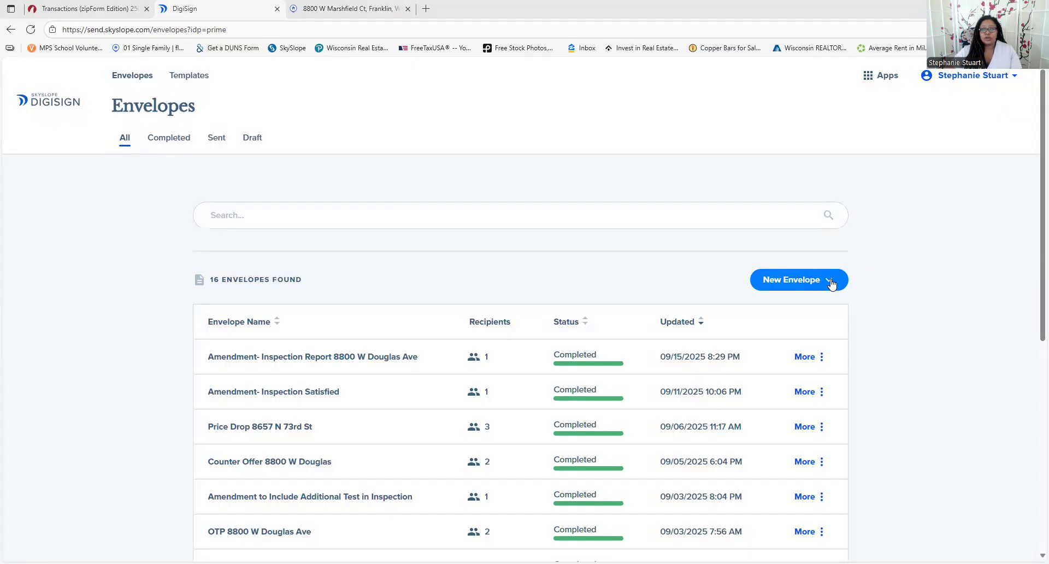
pyautogui.click(831, 282)
pyautogui.click(769, 325)
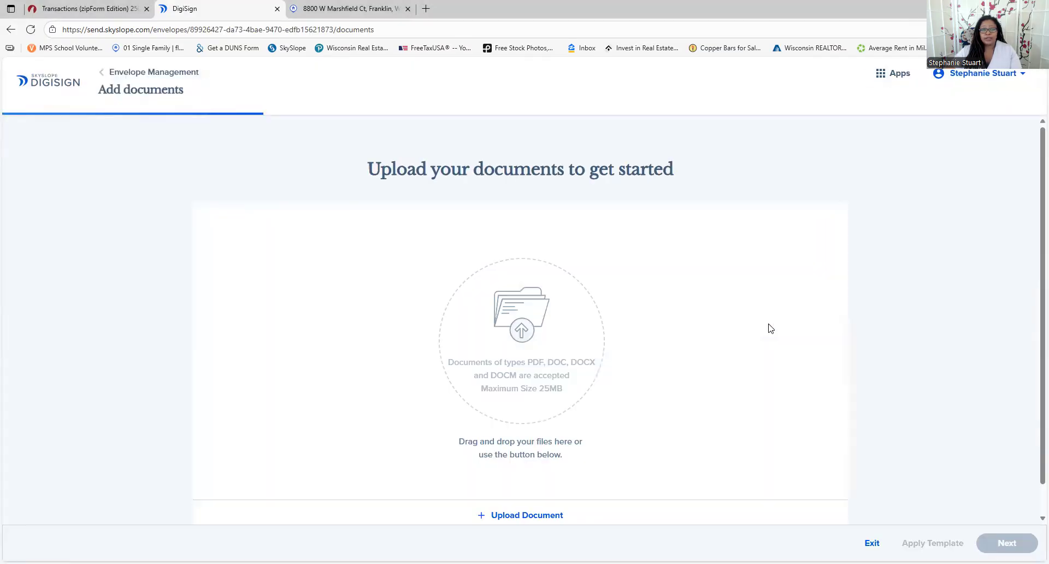
pyautogui.click(494, 516)
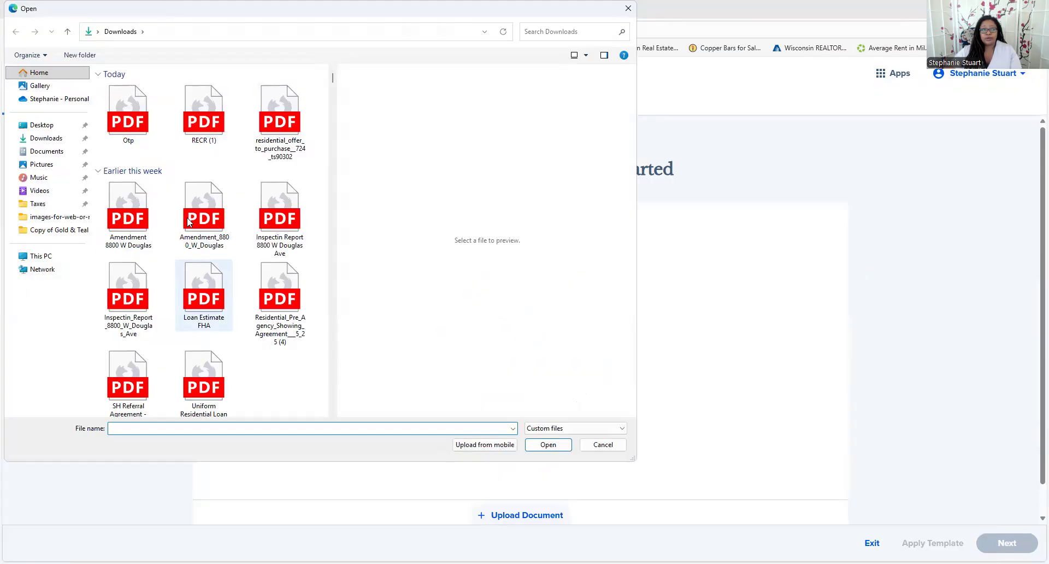
pyautogui.click(549, 444)
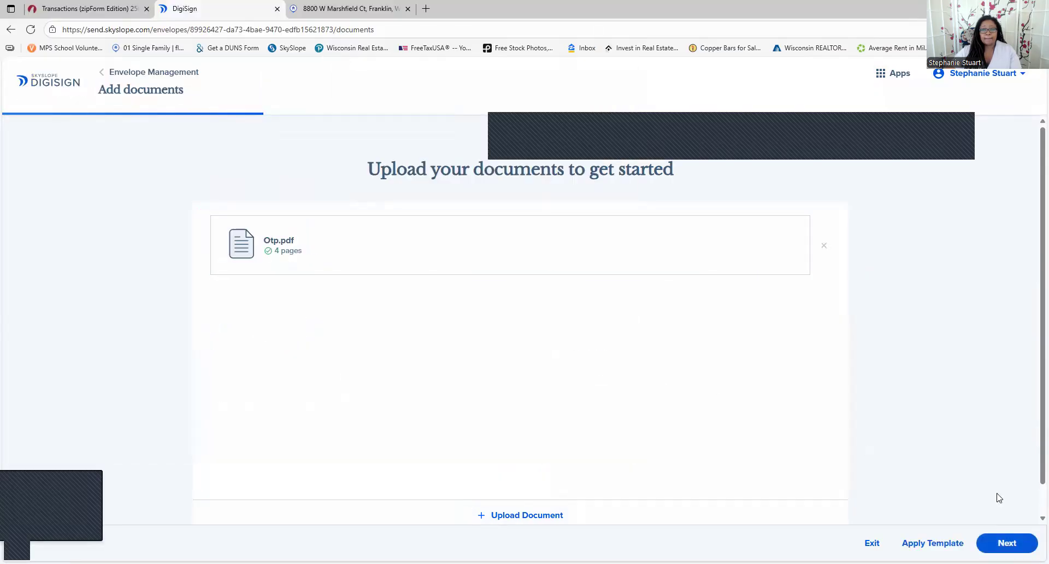
pyautogui.click(1008, 543)
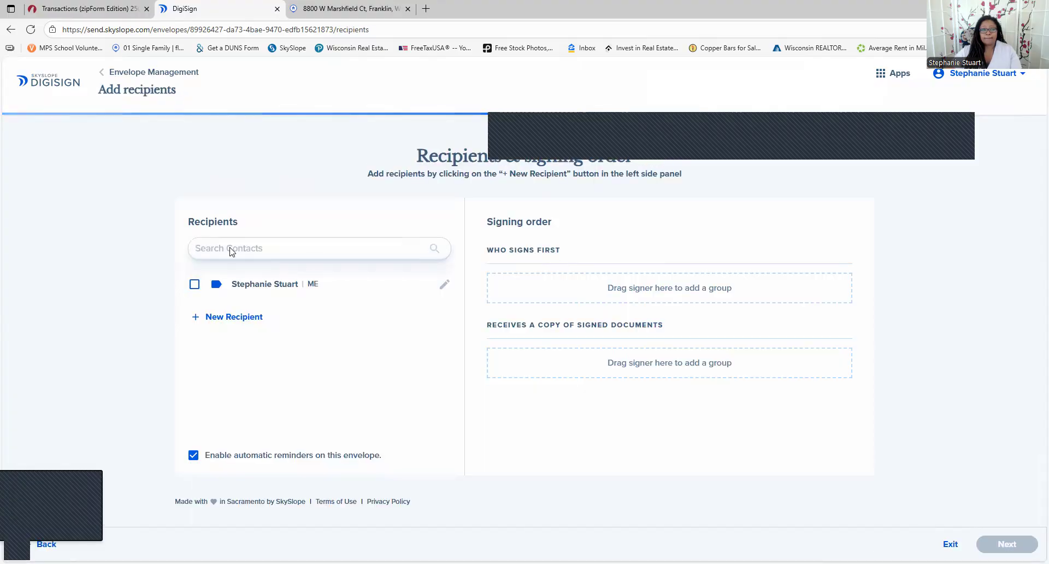
# Add the agent's own contact as the envelope's first signer
pyautogui.click(194, 285)
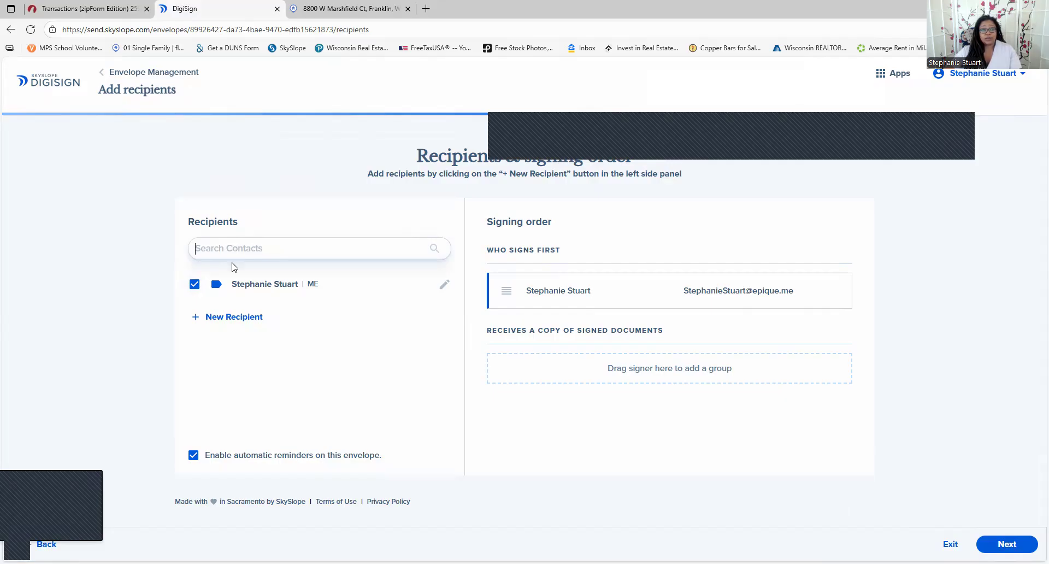
pyautogui.write('cha')
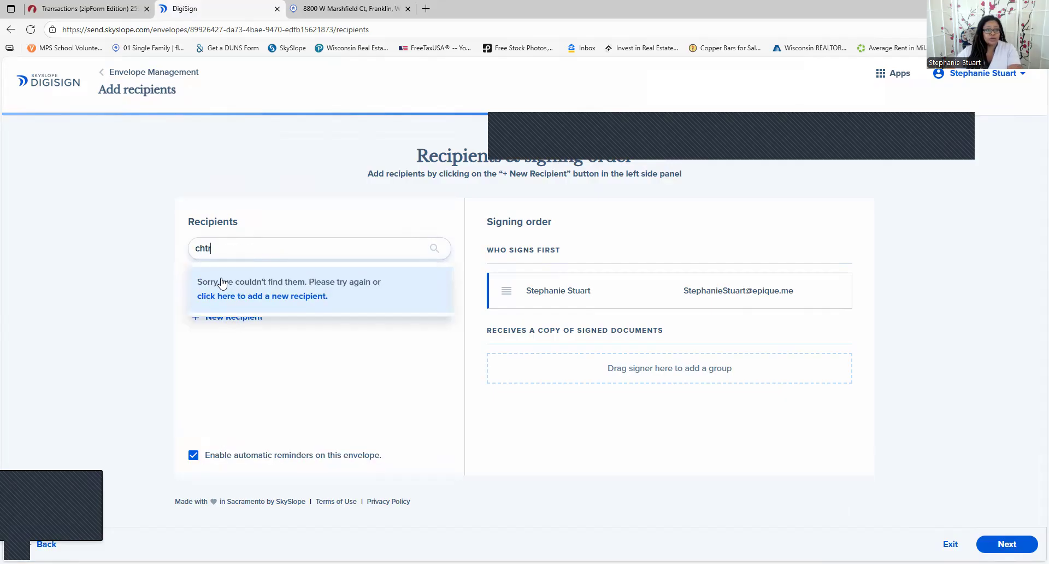
pyautogui.press('BackSpace')
pyautogui.press('BackSpace')
pyautogui.press('BackSpace')
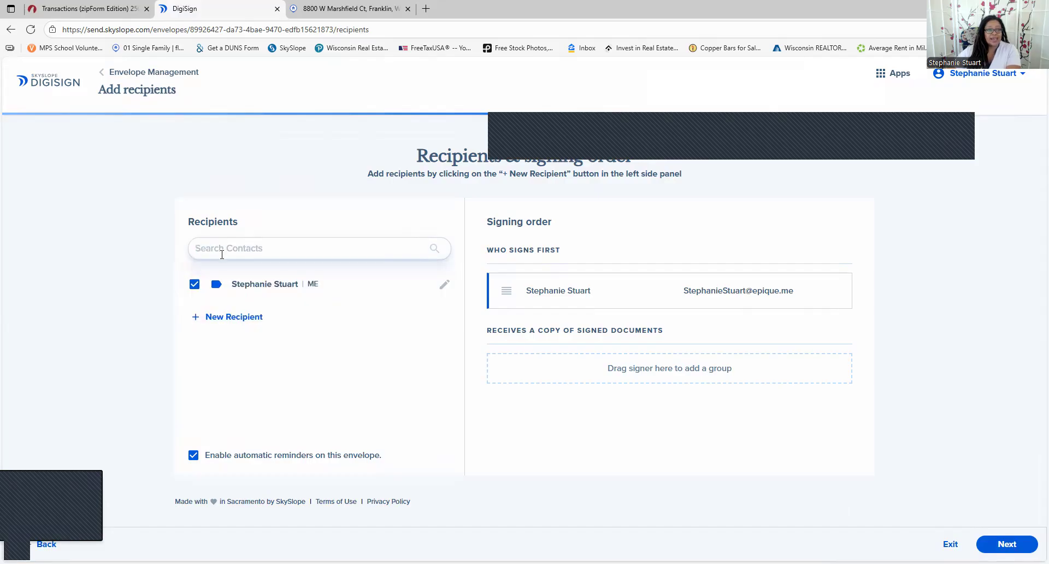
# Save new recipient Test Tester with their e-mail address as second signer and proceed to fields
pyautogui.click(218, 317)
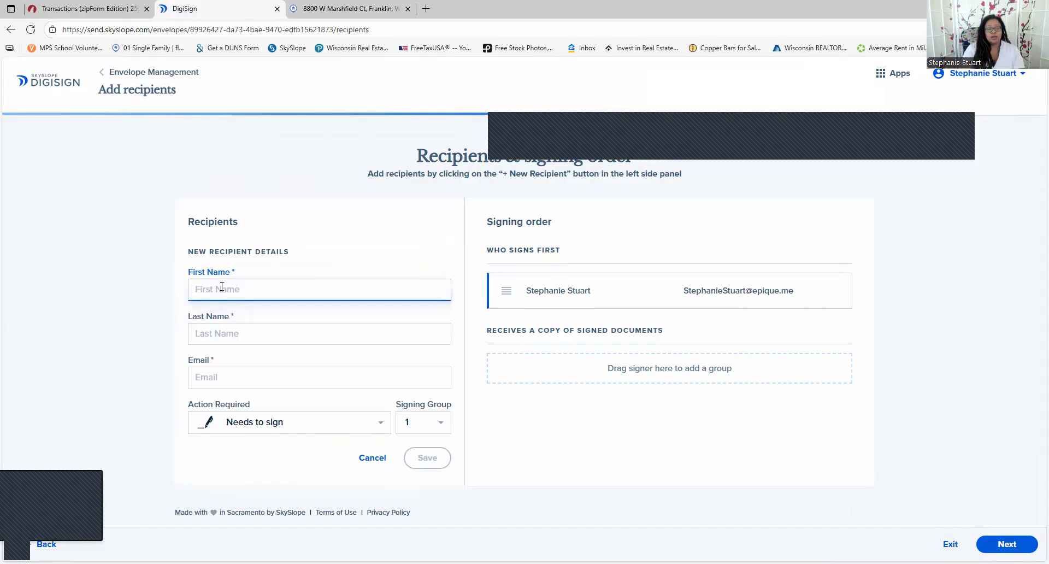
pyautogui.write('Test')
pyautogui.press('Tab')
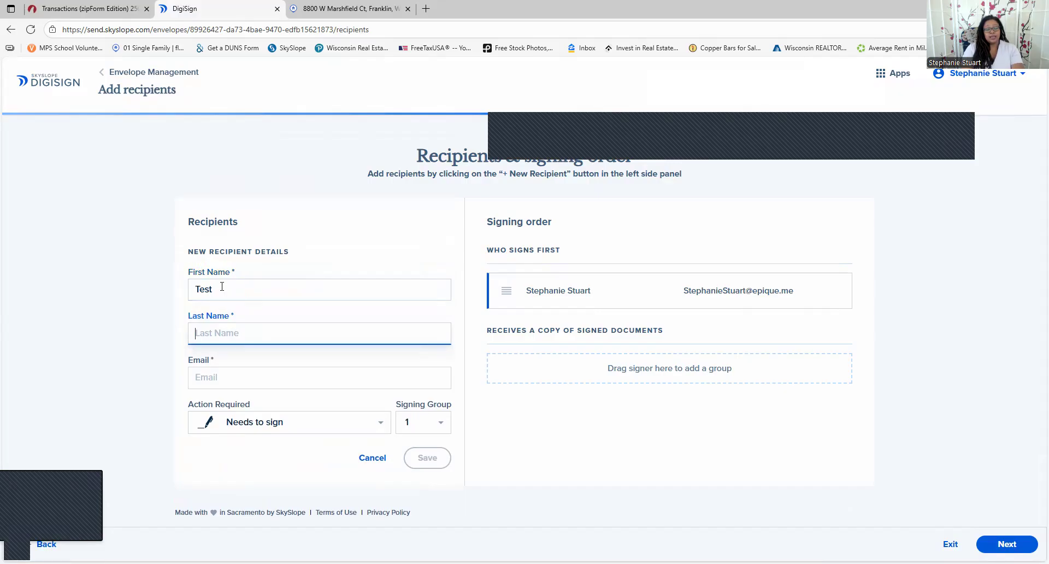
pyautogui.write('Tester')
pyautogui.press('Tab')
pyautogui.write('sm')
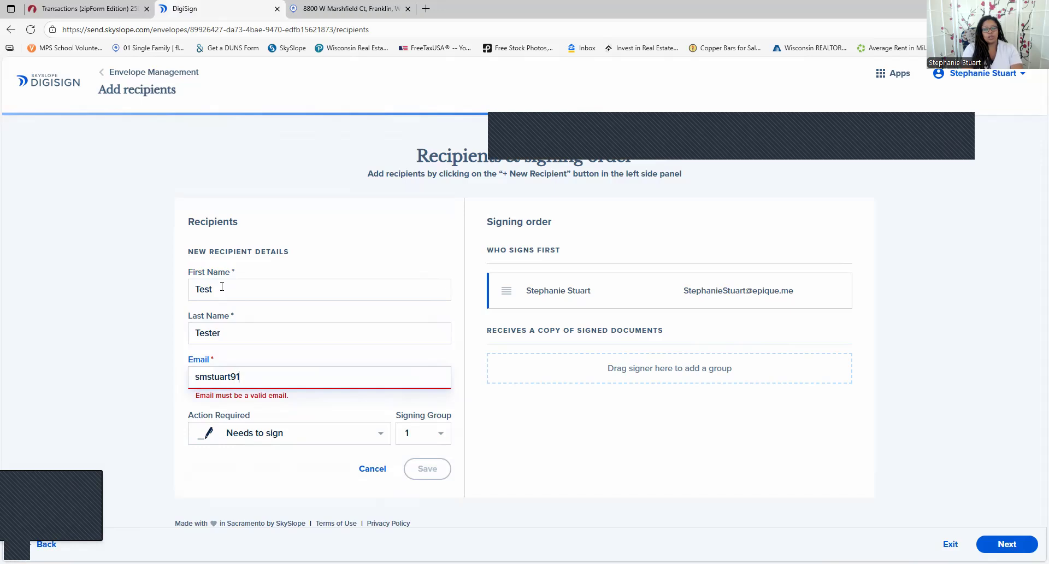
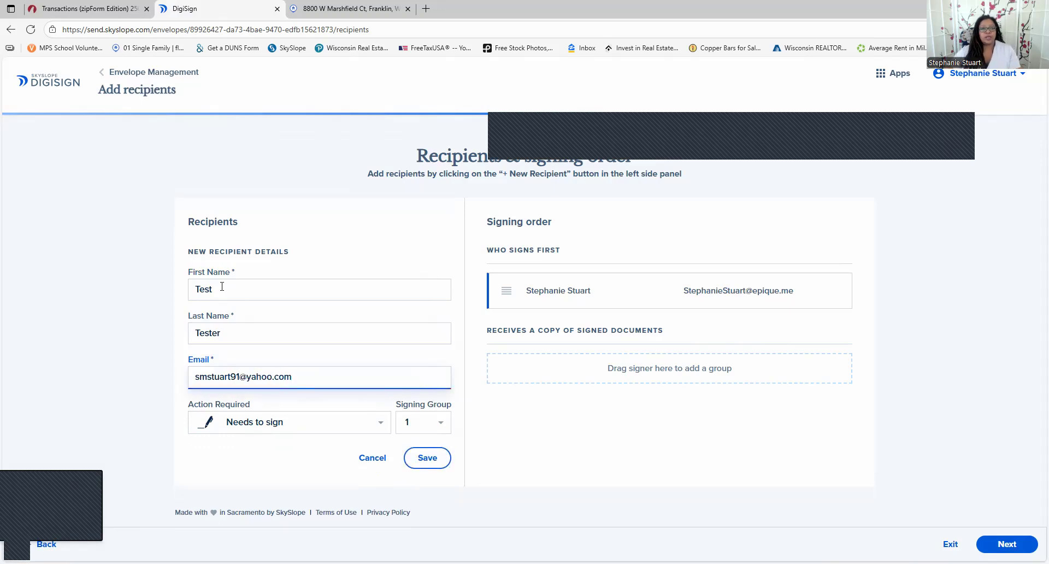
pyautogui.click(411, 456)
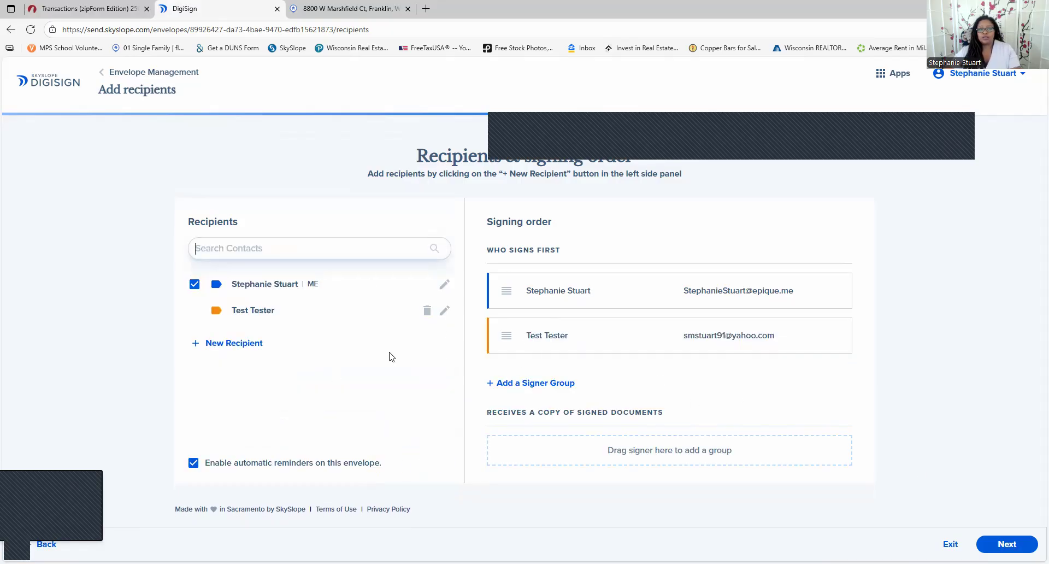
pyautogui.click(1009, 542)
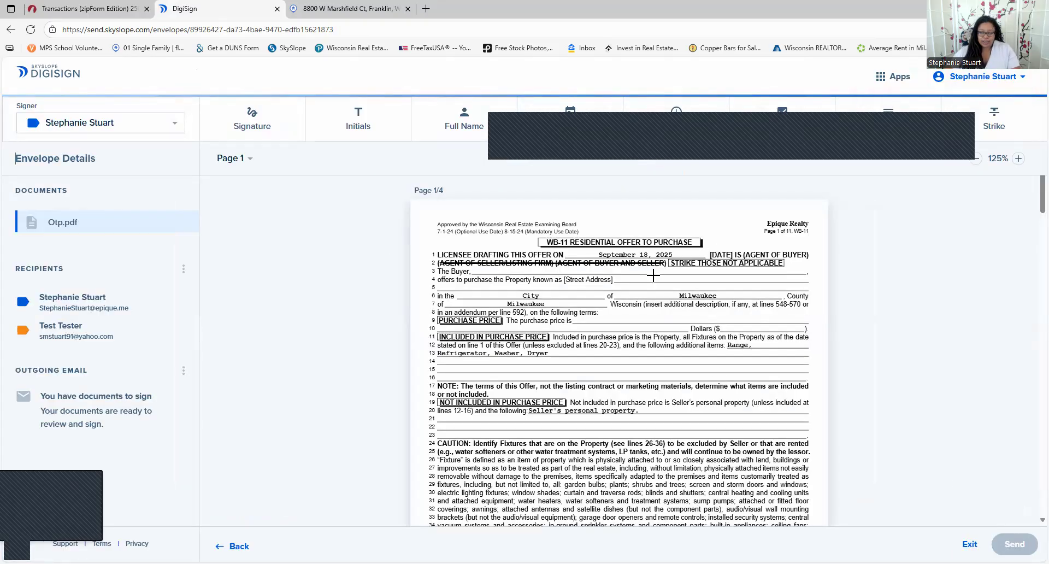
# Place a trial signature and date-signed field on page 4, then delete both
pyautogui.scroll(-1, 619, 361)
pyautogui.scroll(-20, 620, 361)
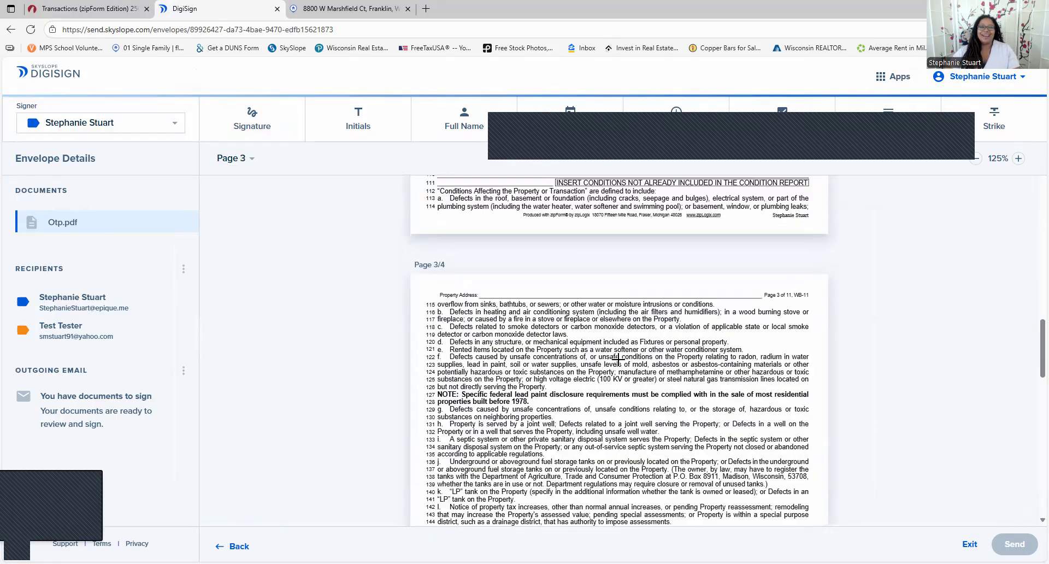
pyautogui.scroll(-10, 618, 358)
pyautogui.scroll(-6, 618, 358)
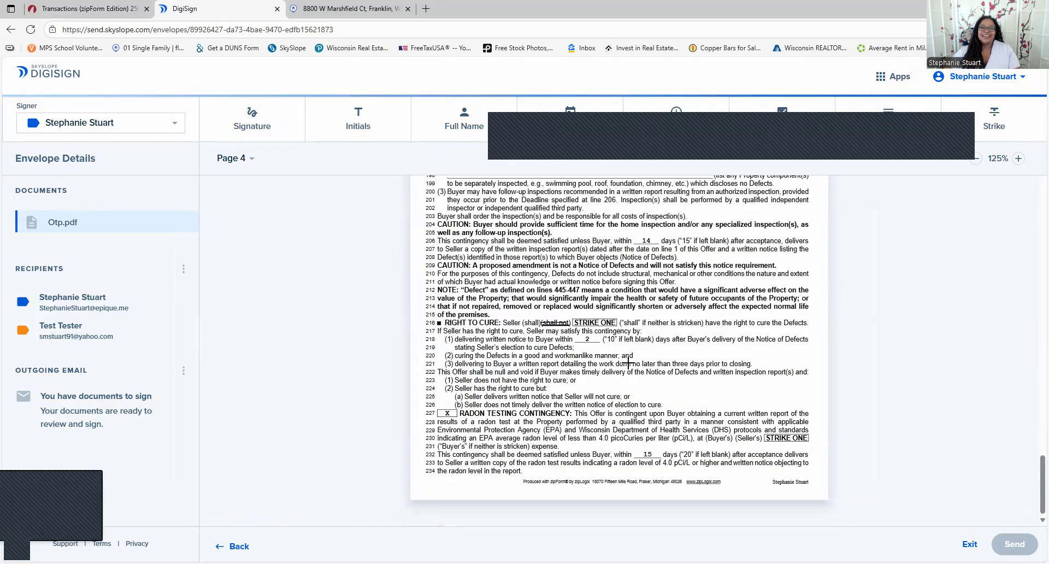
pyautogui.click(252, 131)
pyautogui.click(691, 397)
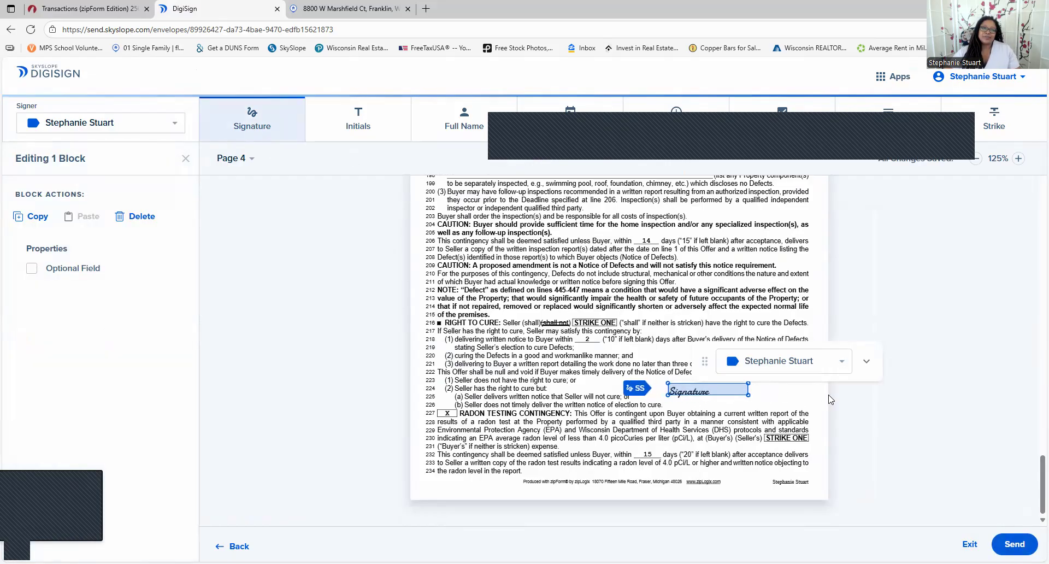
pyautogui.click(566, 133)
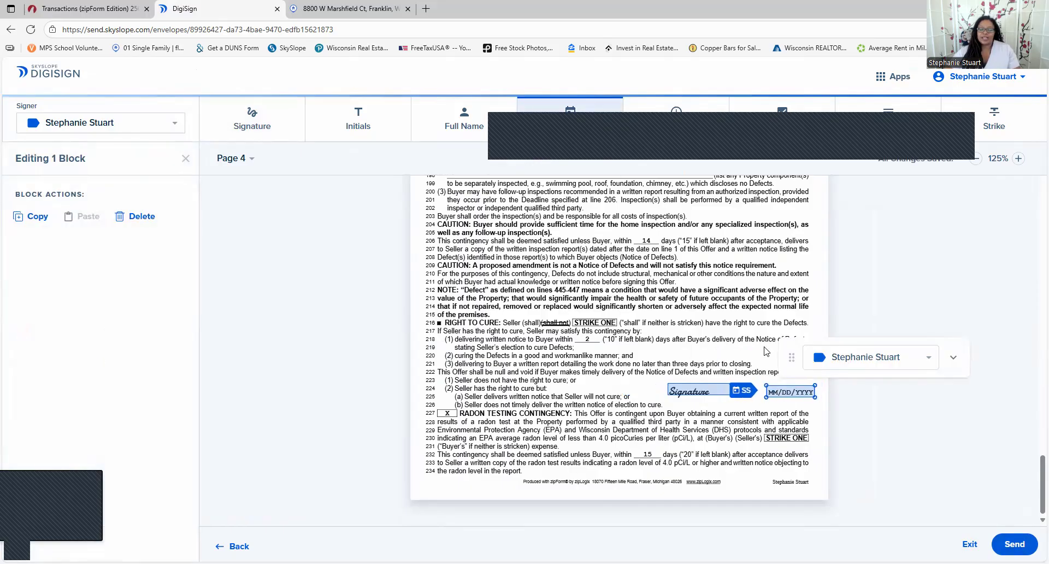
pyautogui.press('Delete')
pyautogui.click(737, 394)
pyautogui.press('Delete')
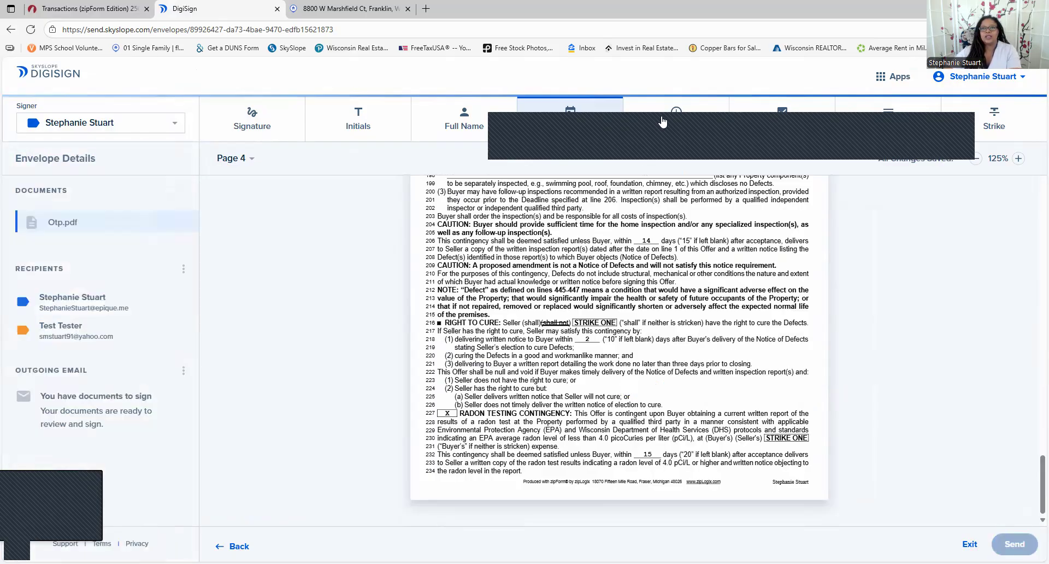
# Place a signature block on page 4, reassign it to Test Tester, then delete it
pyautogui.click(275, 113)
pyautogui.click(707, 395)
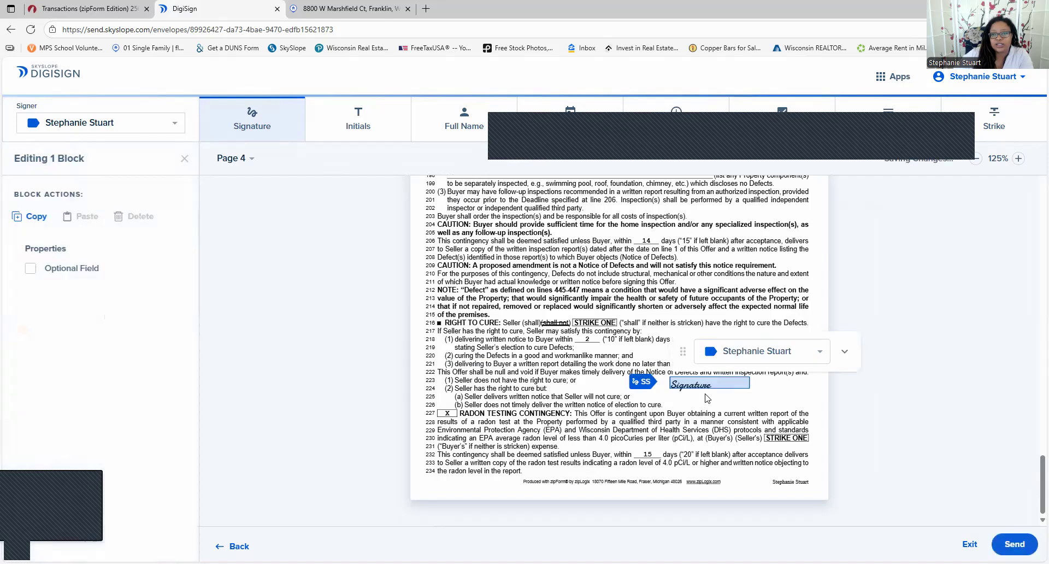
pyautogui.click(819, 352)
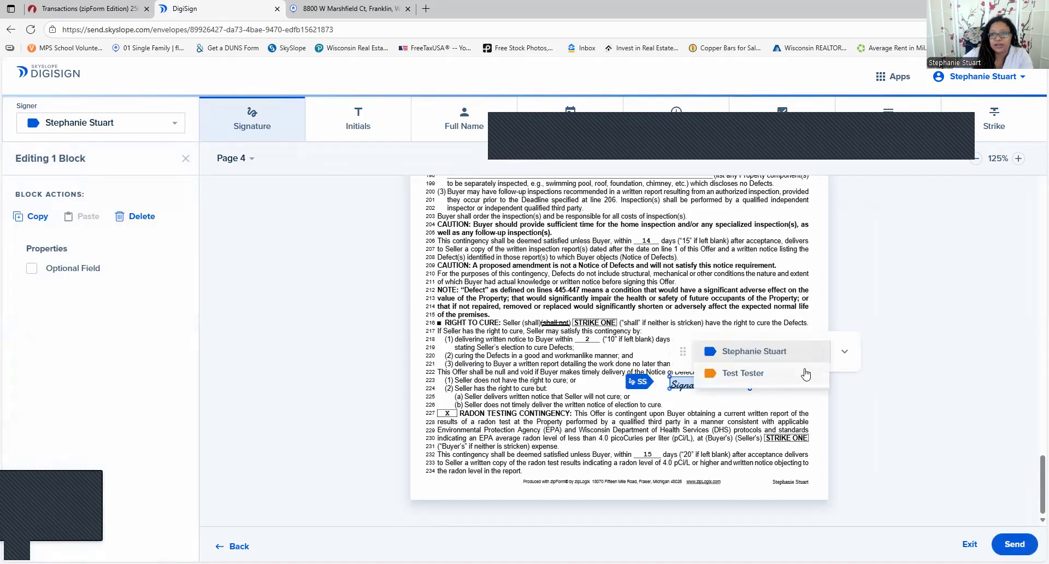
pyautogui.click(806, 374)
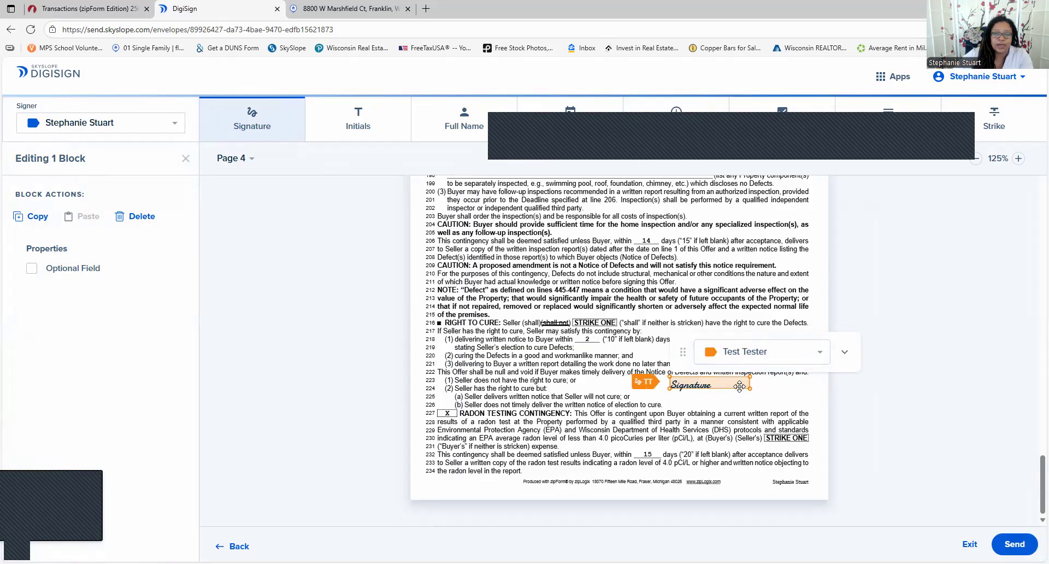
pyautogui.press('Delete')
# Add an initials field beside Approved on page 1, assigned to Test Tester
pyautogui.scroll(1, 542, 334)
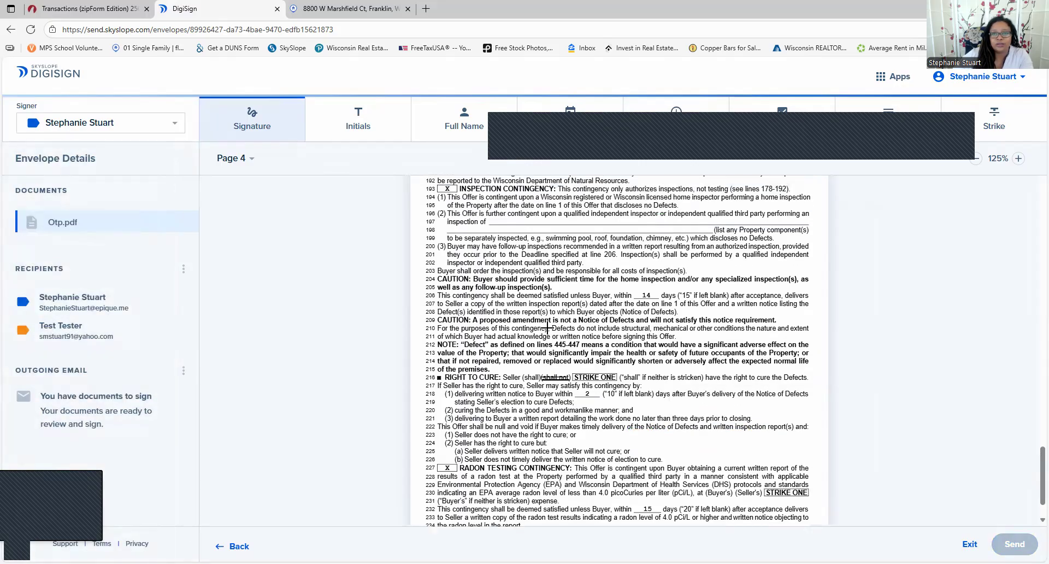
pyautogui.scroll(10, 547, 328)
pyautogui.scroll(20, 547, 325)
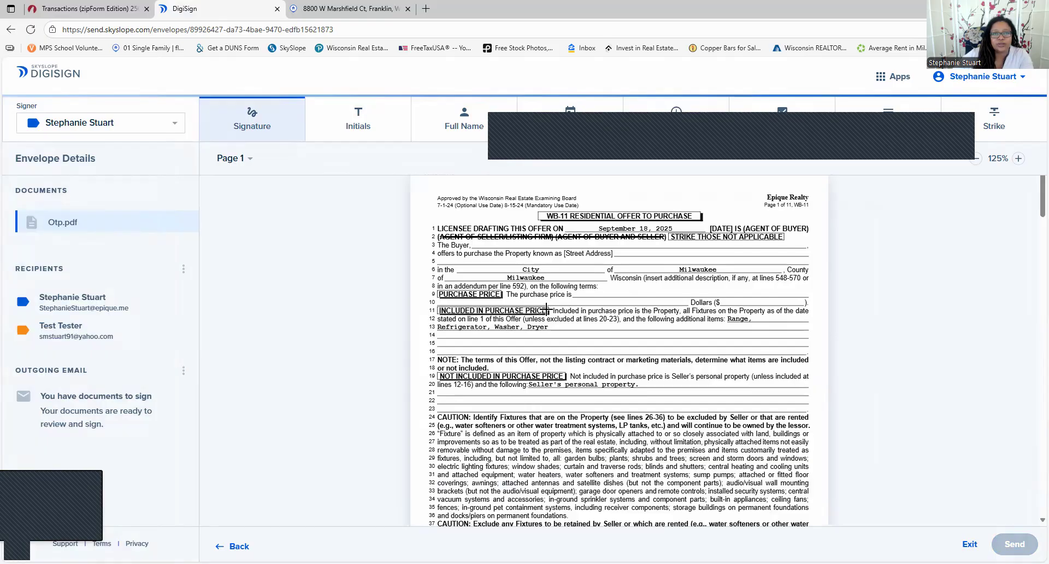
pyautogui.scroll(1, 547, 310)
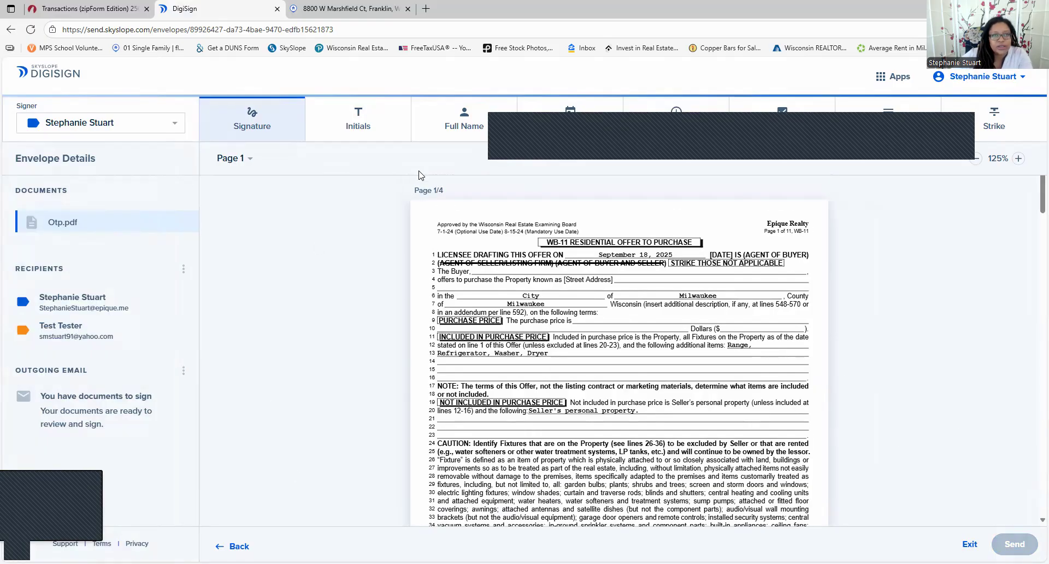
pyautogui.click(363, 124)
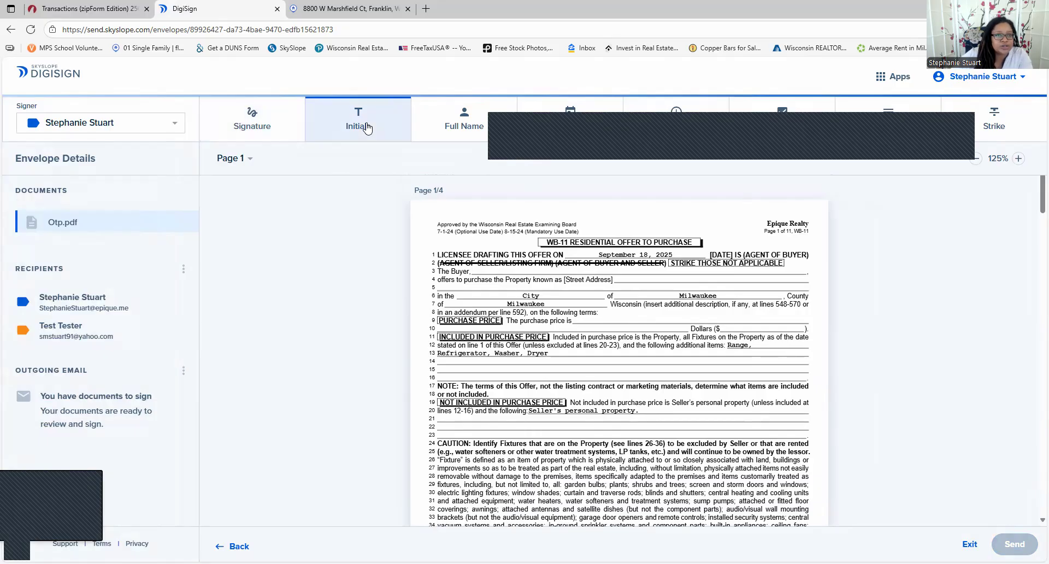
pyautogui.click(458, 226)
pyautogui.click(749, 351)
pyautogui.click(753, 376)
# Add a Test Tester full name field atop page 1, then delete it and the initials field
pyautogui.click(452, 128)
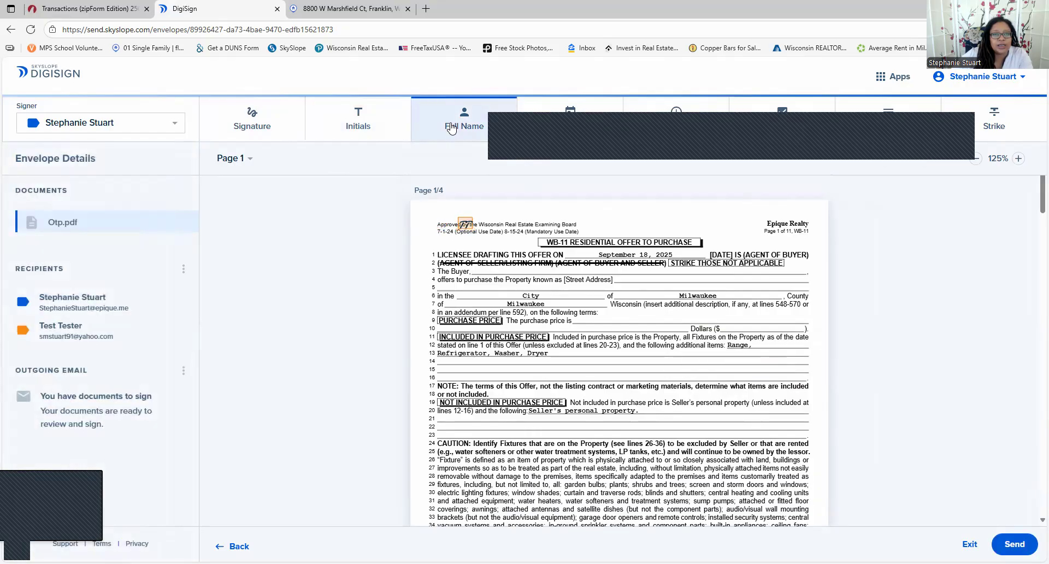
pyautogui.click(596, 210)
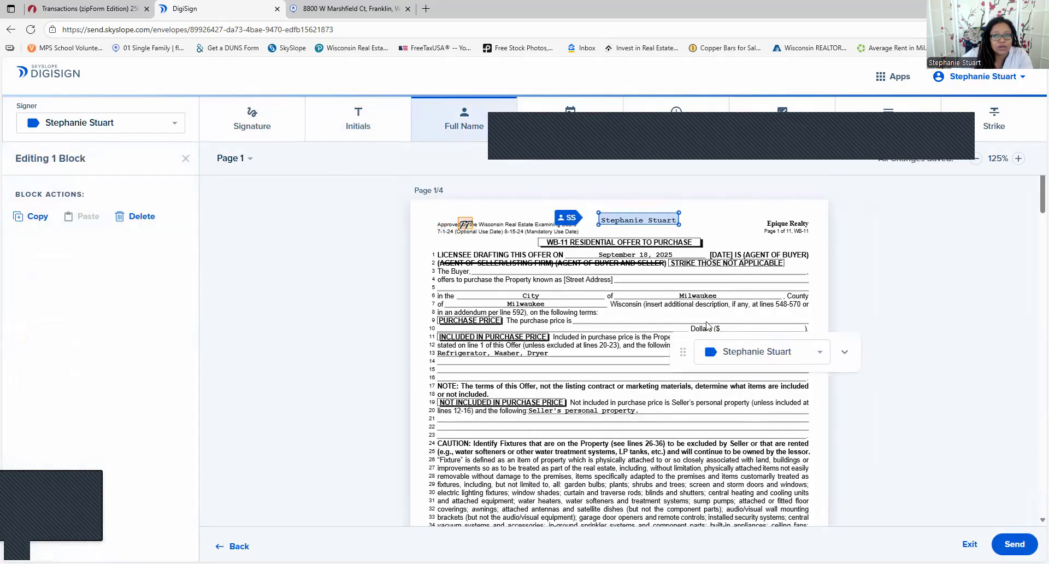
pyautogui.click(741, 356)
pyautogui.click(738, 377)
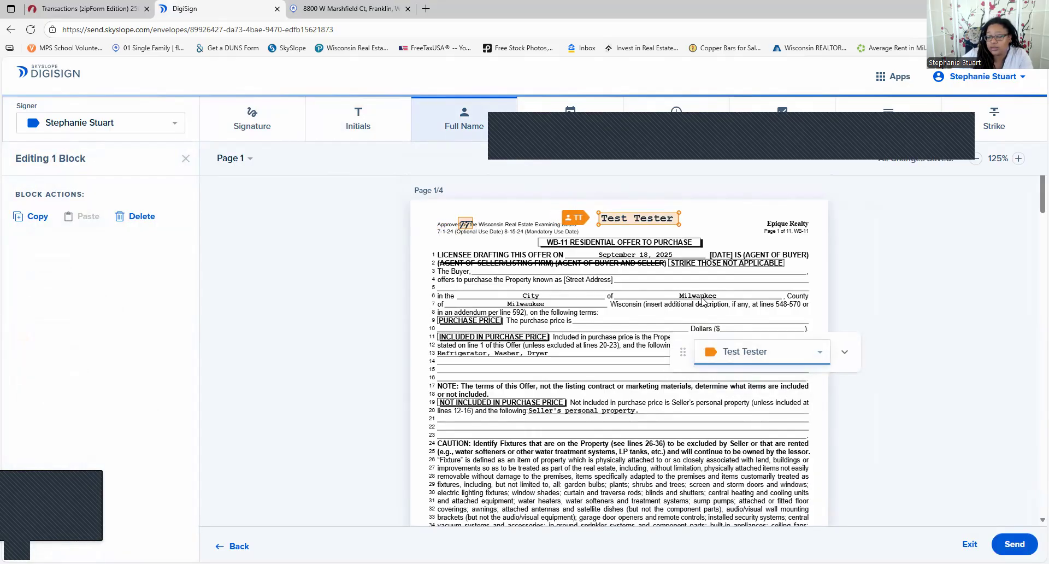
pyautogui.click(653, 223)
pyautogui.press('Delete')
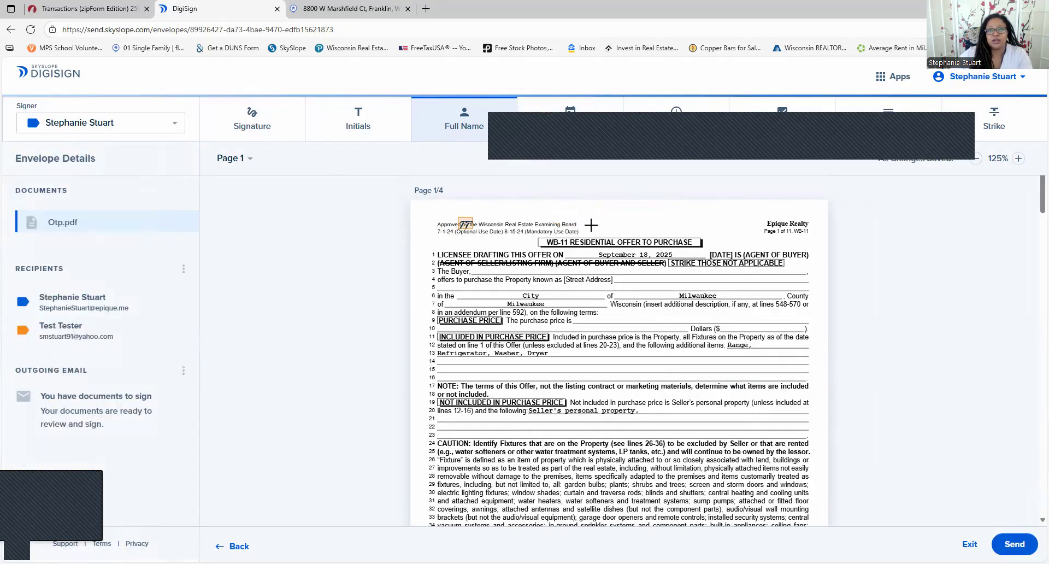
pyautogui.click(465, 225)
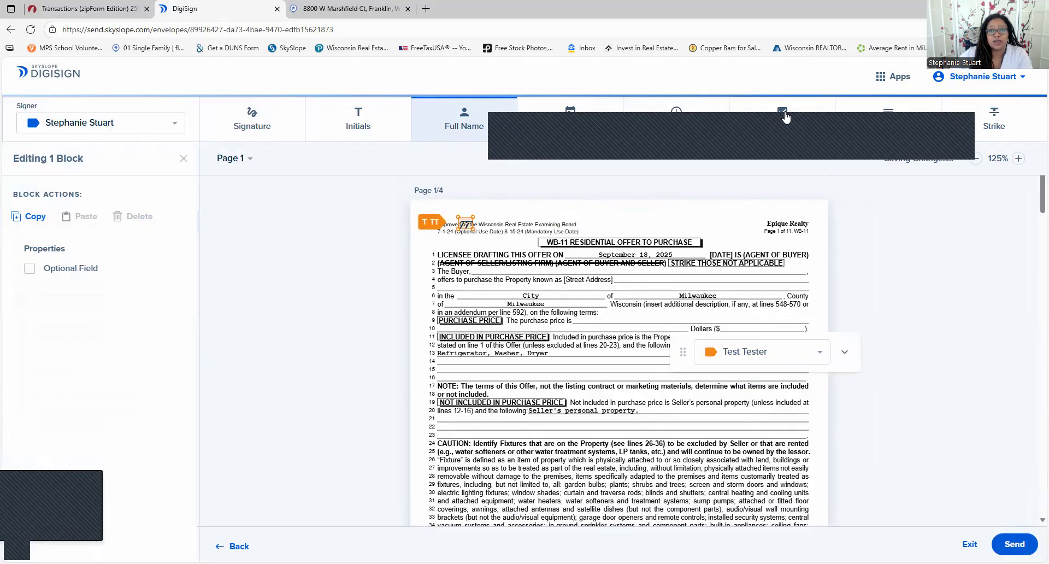
pyautogui.press('Delete')
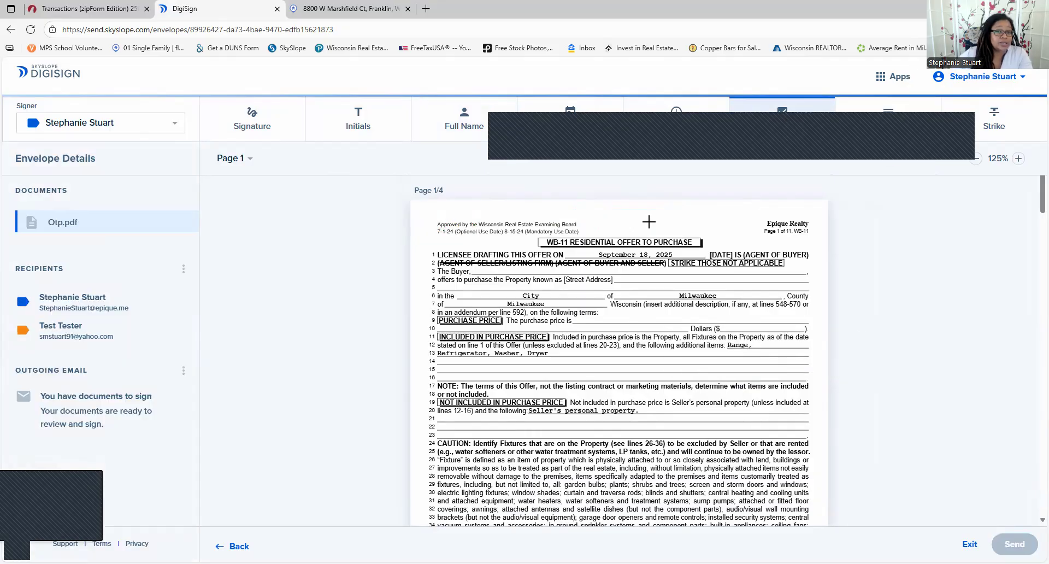
# Place a checkbox field near the top of page 1, tick and nudge it, then delete it
pyautogui.click(649, 222)
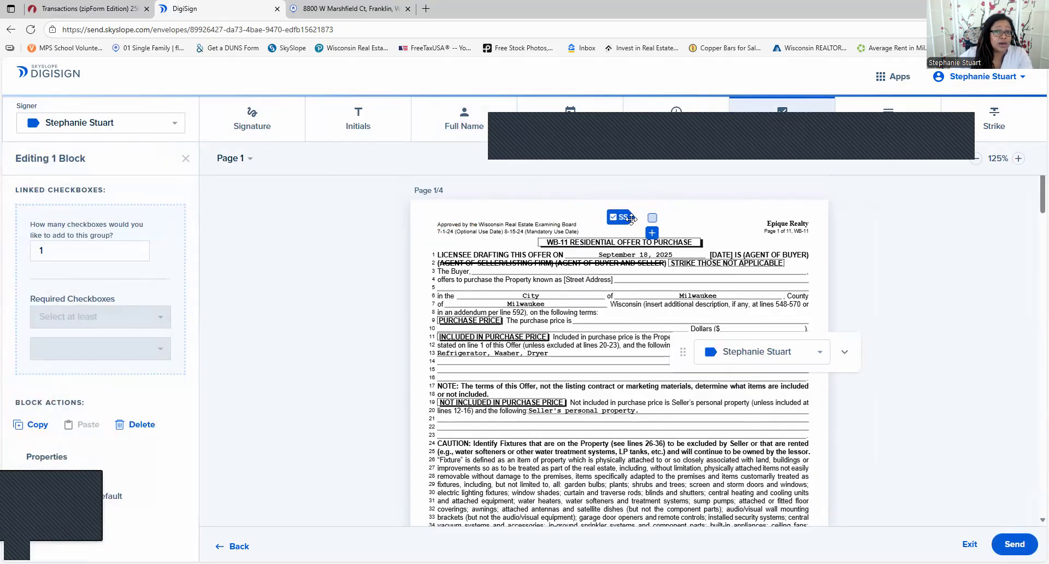
pyautogui.click(653, 217)
pyautogui.moveTo(621, 220); pyautogui.dragTo(610, 218)
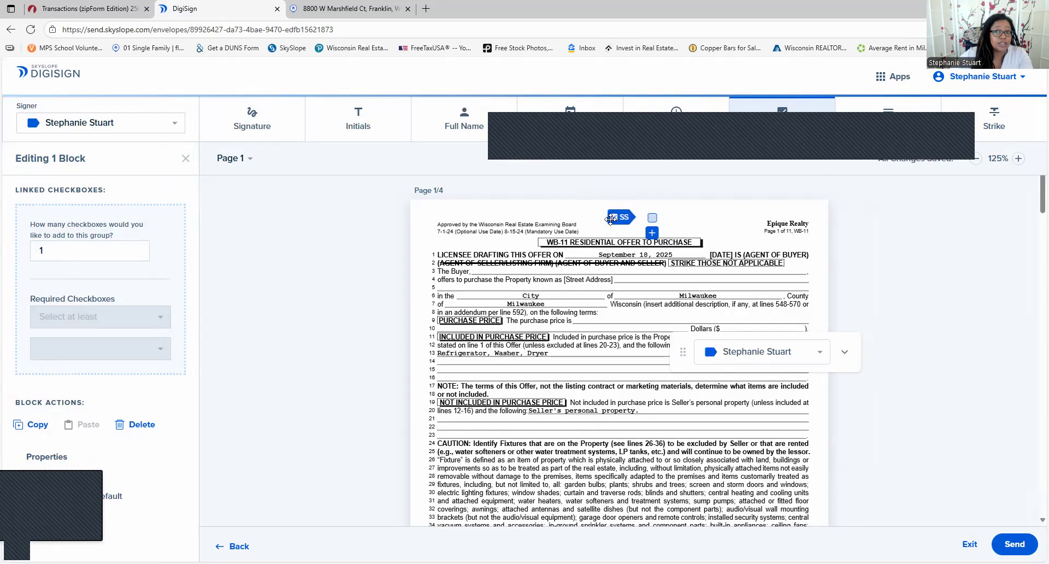
pyautogui.press('Delete')
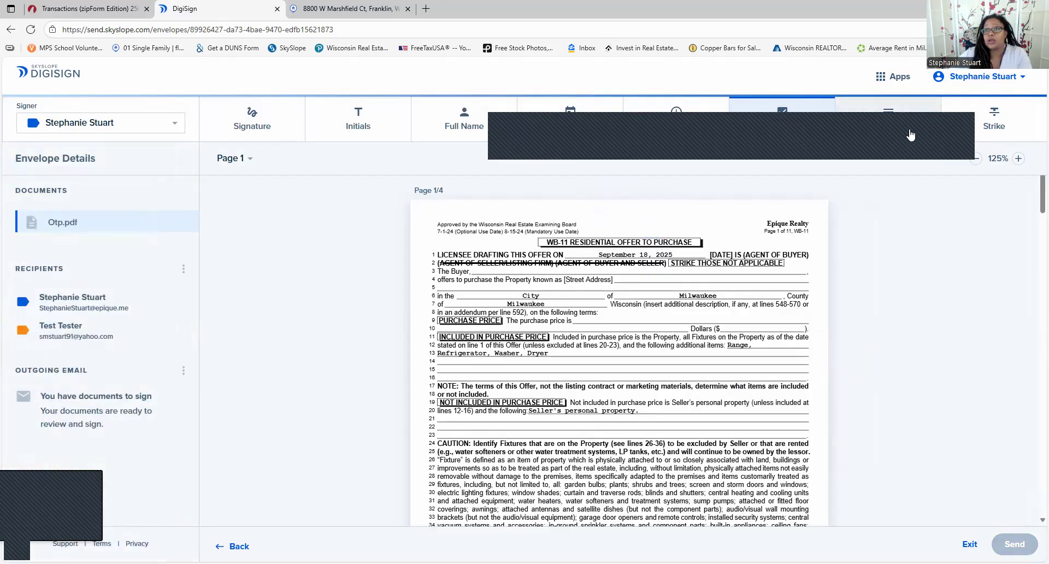
# Draw a text field over lines 14-15 of page 1 containing 'Washer / Dryer'
pyautogui.click(906, 141)
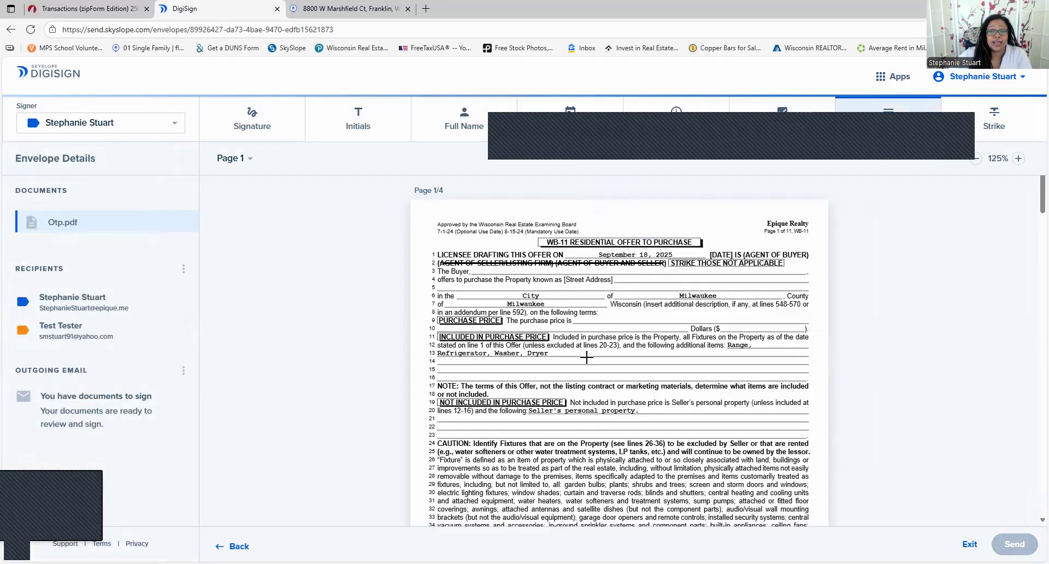
pyautogui.moveTo(575, 361); pyautogui.dragTo(769, 377)
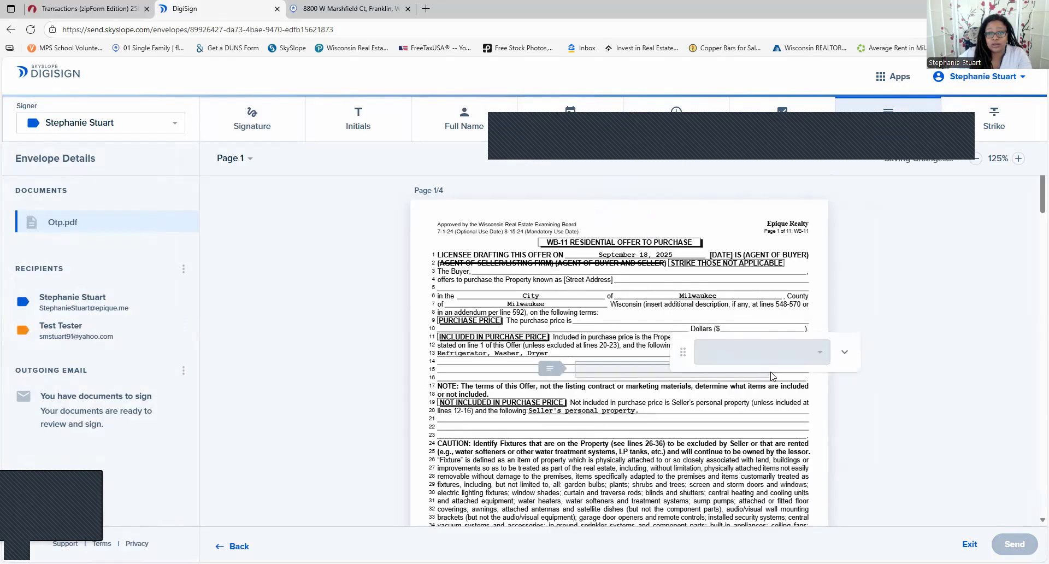
pyautogui.write("o'poj[")
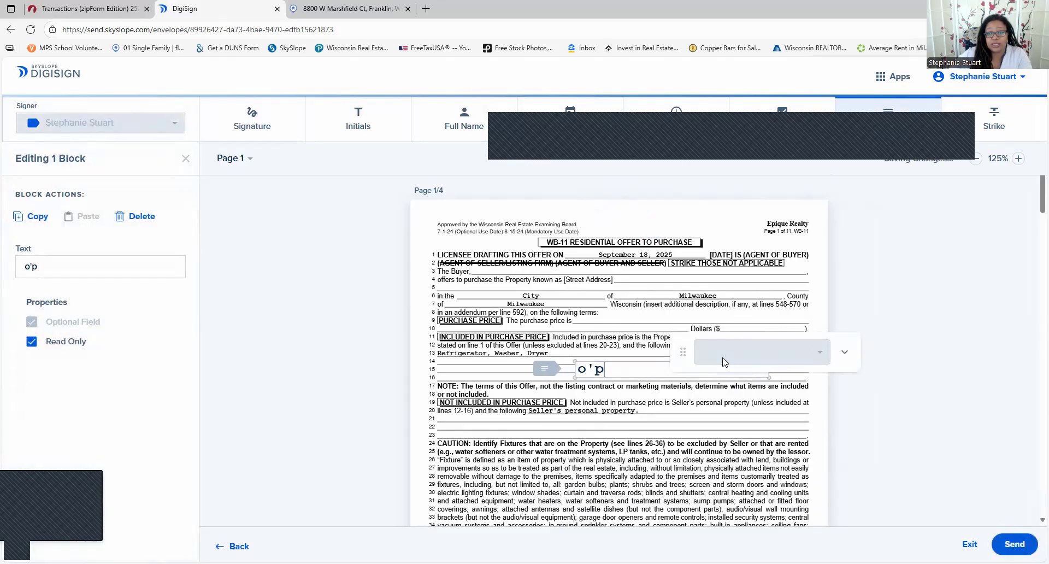
pyautogui.press('Return')
pyautogui.write('o')
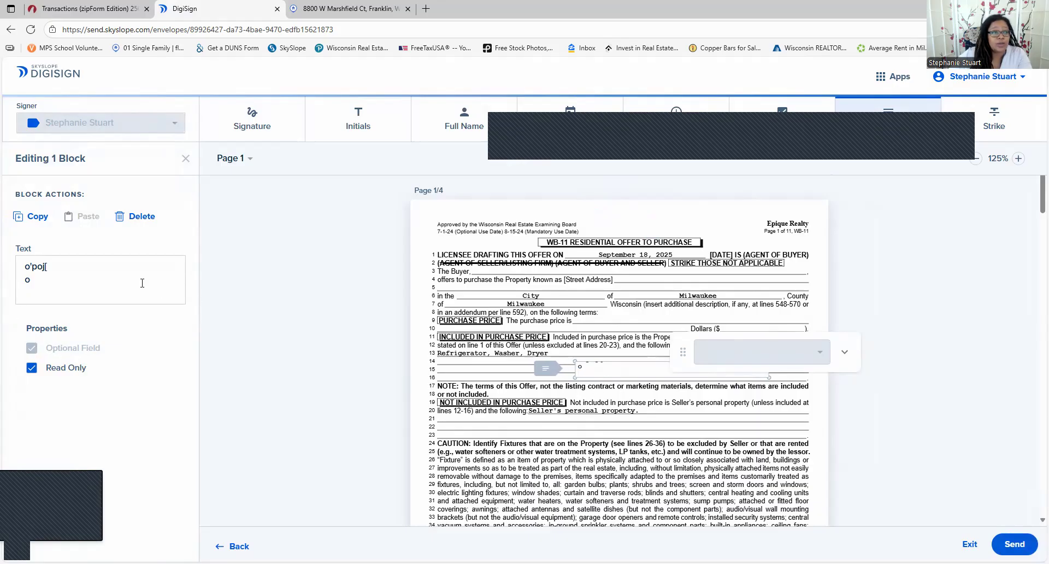
pyautogui.hotkey('ctrl', 'a')
pyautogui.press('BackSpace')
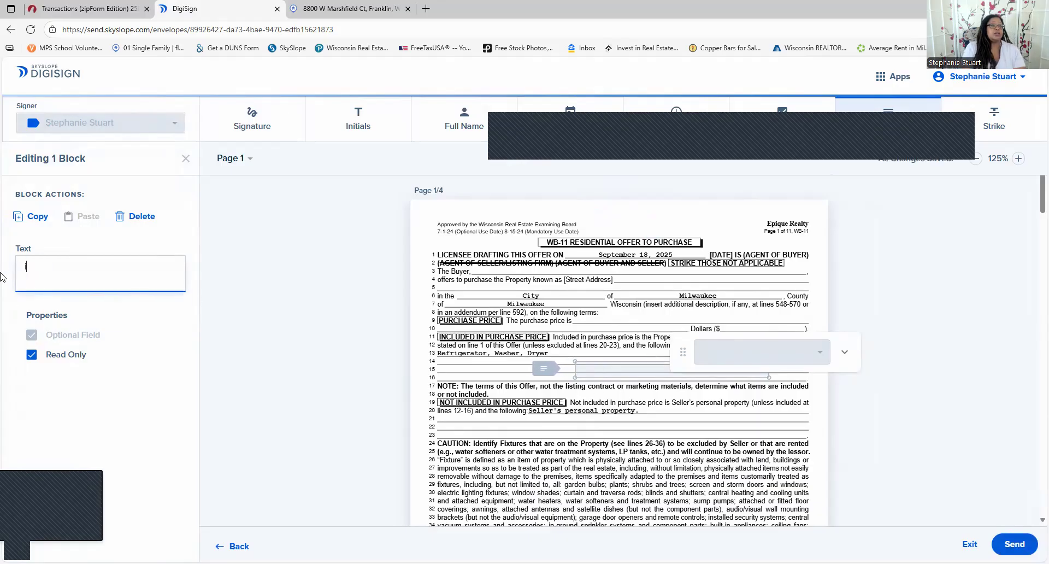
pyautogui.write('Washer')
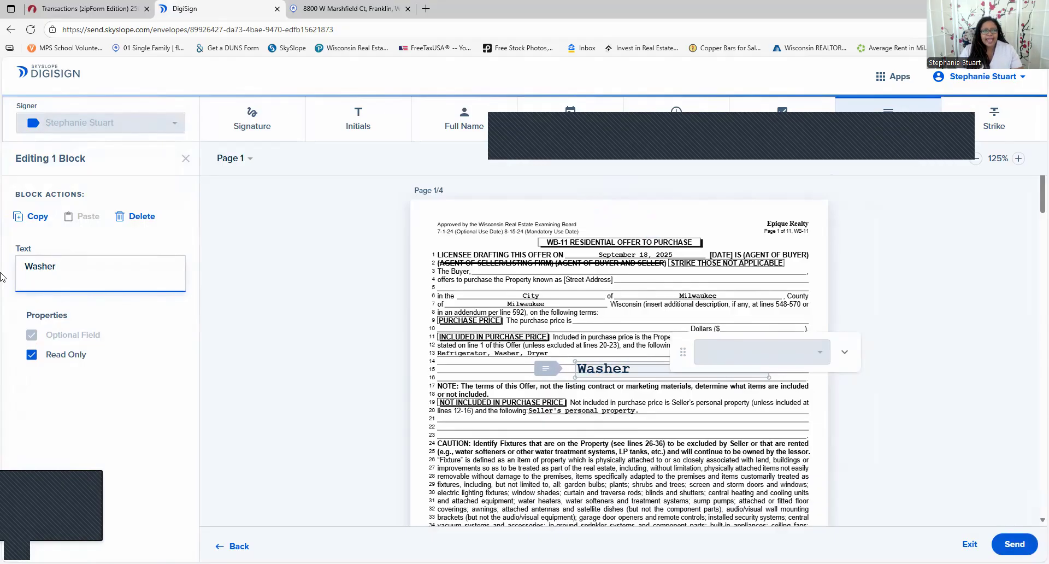
pyautogui.write(' / Dryer')
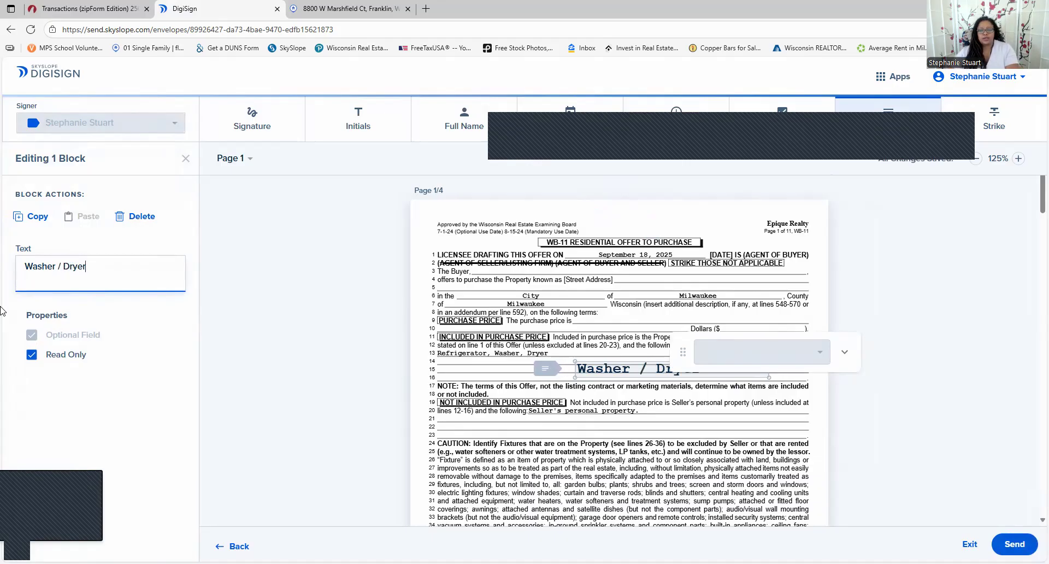
pyautogui.press('Return')
pyautogui.click(892, 370)
# Move and resize the Washer / Dryer field beside the included items, then view zipForm's Post OTP folder
pyautogui.moveTo(669, 372); pyautogui.dragTo(539, 370)
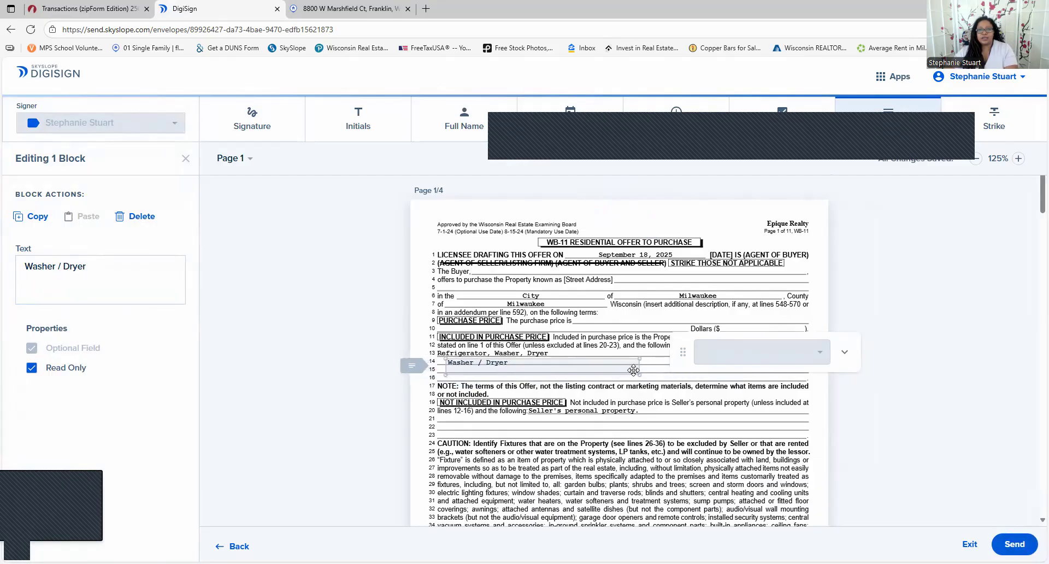
pyautogui.moveTo(639, 375); pyautogui.dragTo(589, 353)
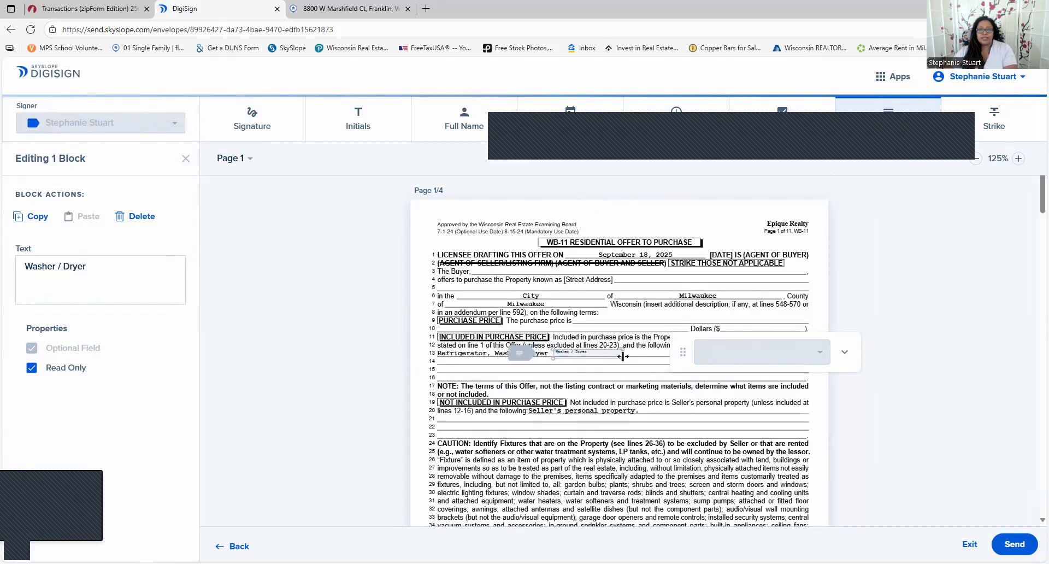
pyautogui.moveTo(619, 359); pyautogui.dragTo(652, 365)
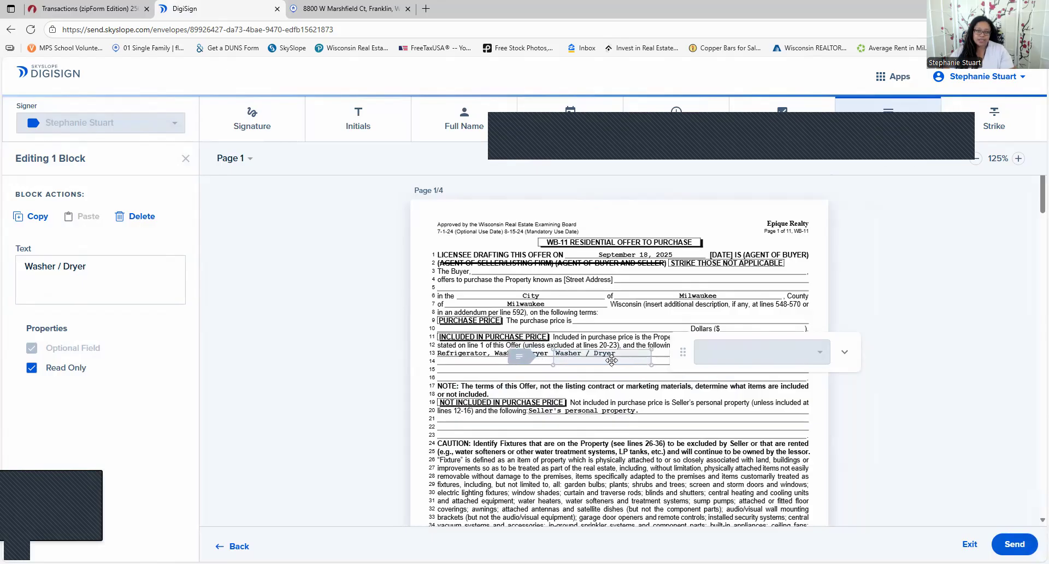
pyautogui.click(112, 8)
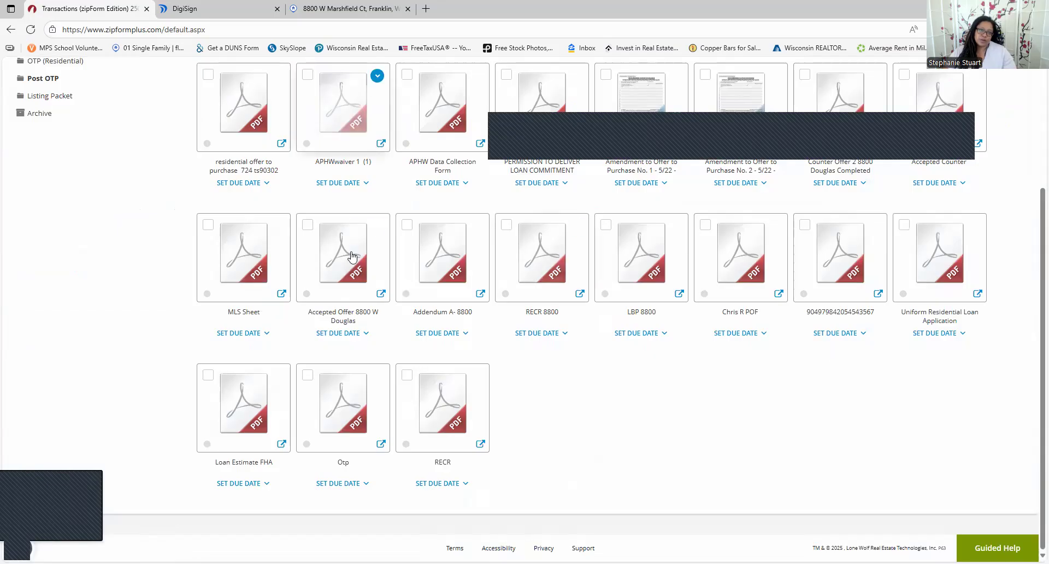
# Back in the DigiSign editor, change the email subject to 'OTP- 123 Main' and send for signatures
pyautogui.scroll(3, 351, 257)
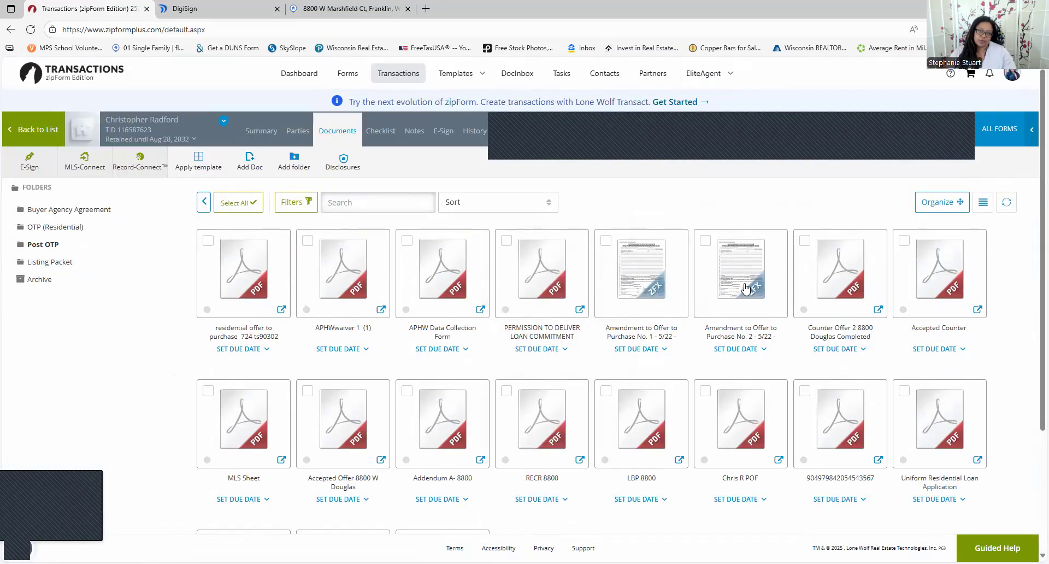
pyautogui.click(746, 288)
pyautogui.click(182, 8)
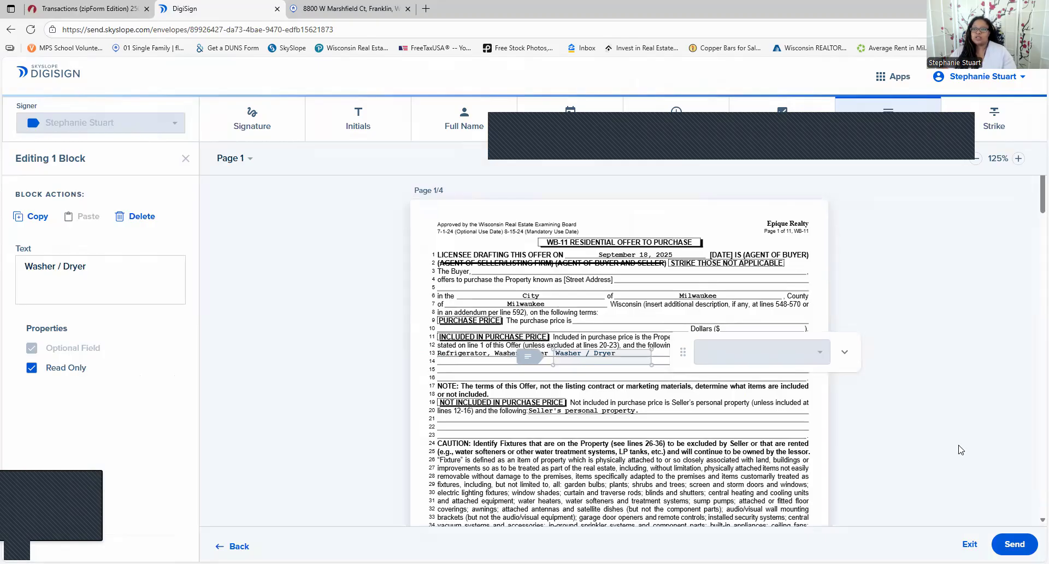
pyautogui.click(1015, 543)
pyautogui.moveTo(460, 186); pyautogui.dragTo(304, 186)
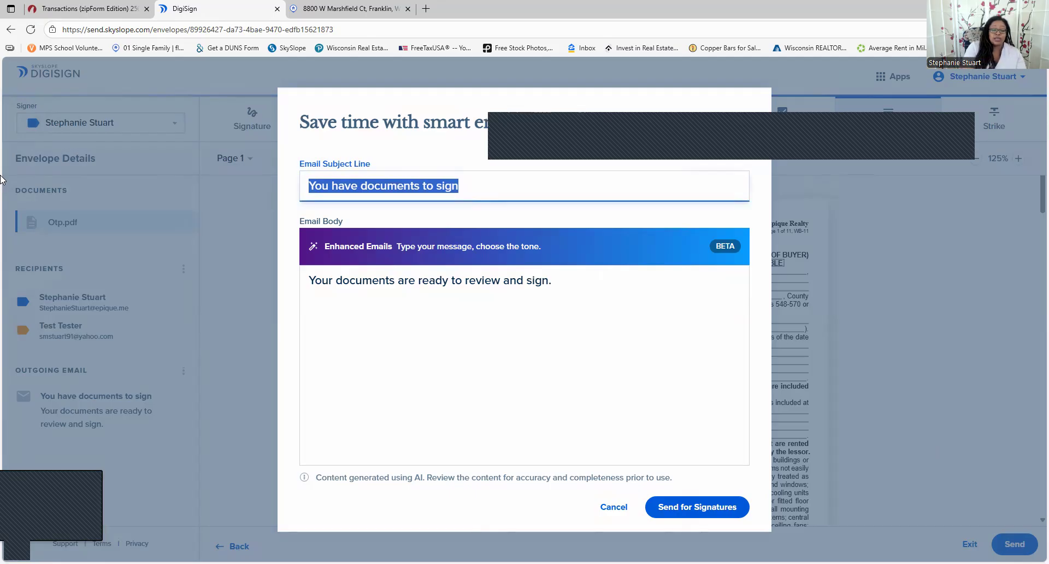
pyautogui.write('Ot')
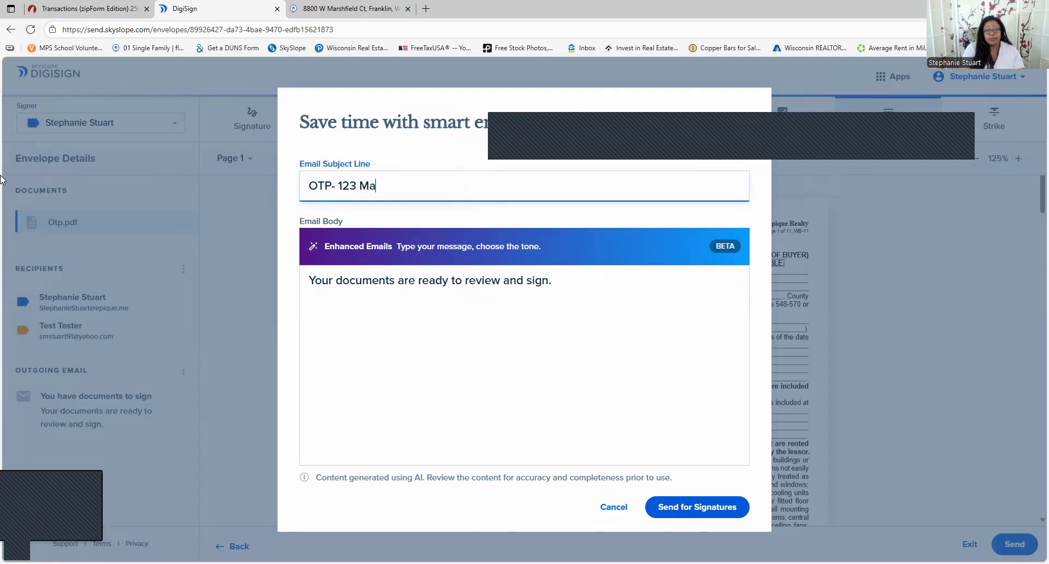
pyautogui.click(679, 508)
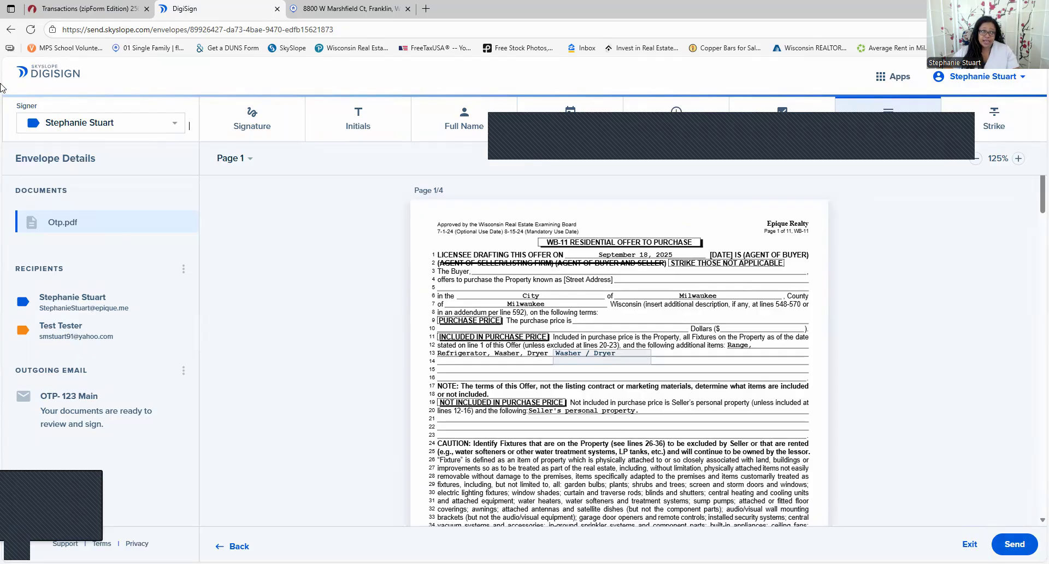
# Open the DigiSign Envelopes list to confirm OTP- 123 Main appears as a Draft
pyautogui.click(37, 74)
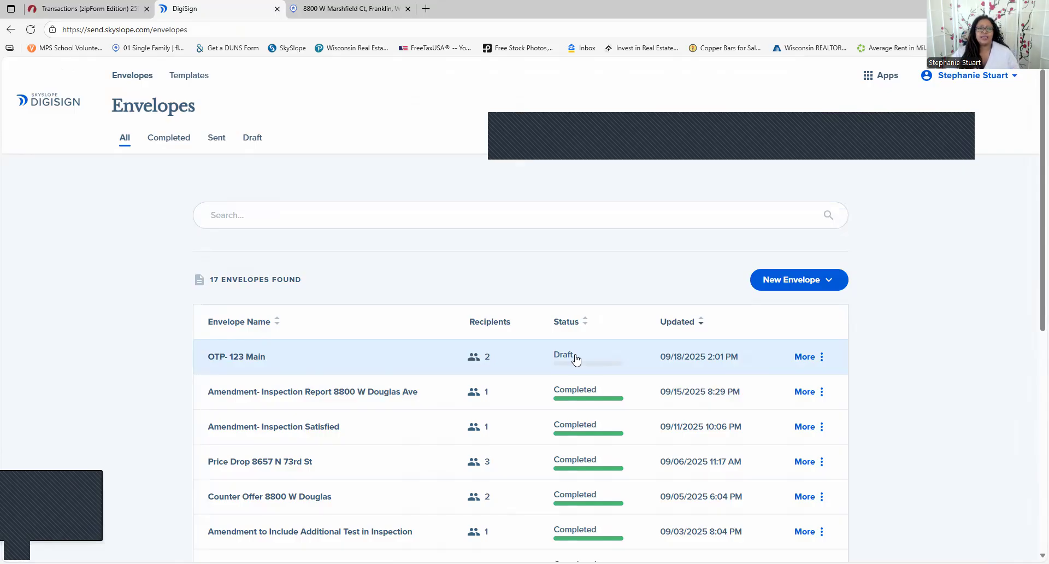
# Check the actions menus for the OTP draft and the inspection report envelopes
pyautogui.click(87, 7)
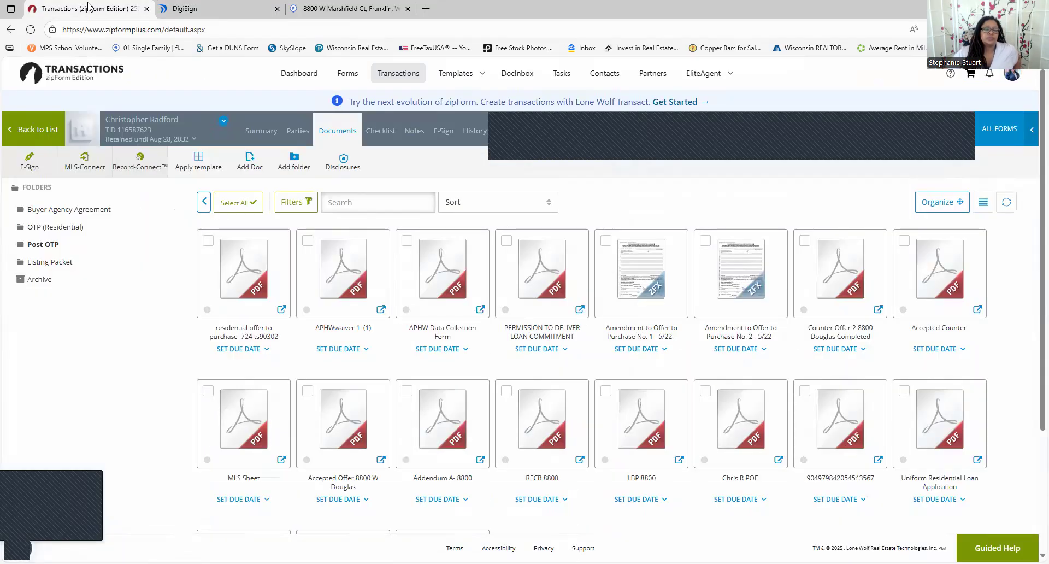
pyautogui.click(185, 8)
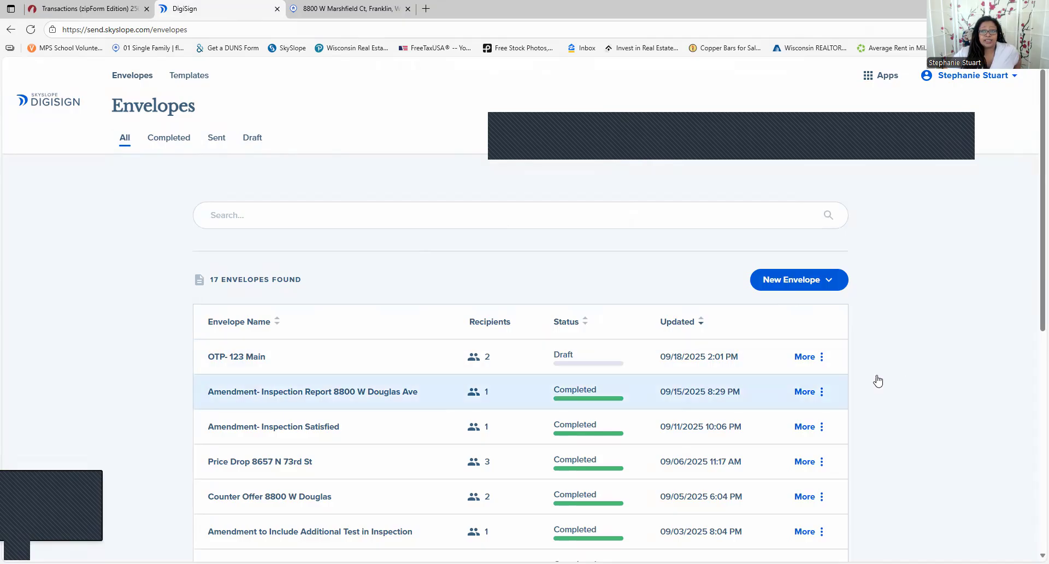
pyautogui.click(821, 361)
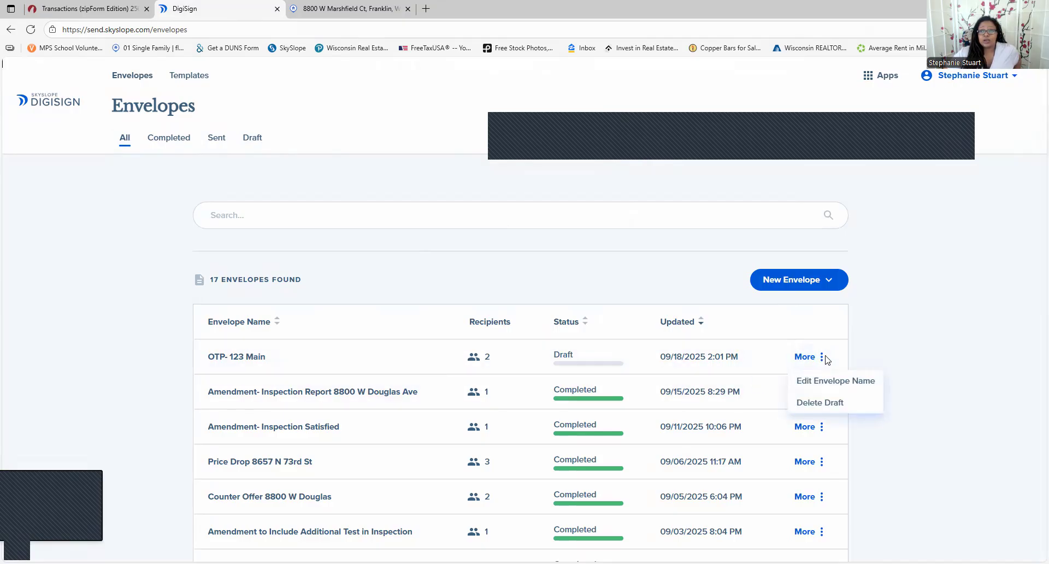
pyautogui.click(819, 394)
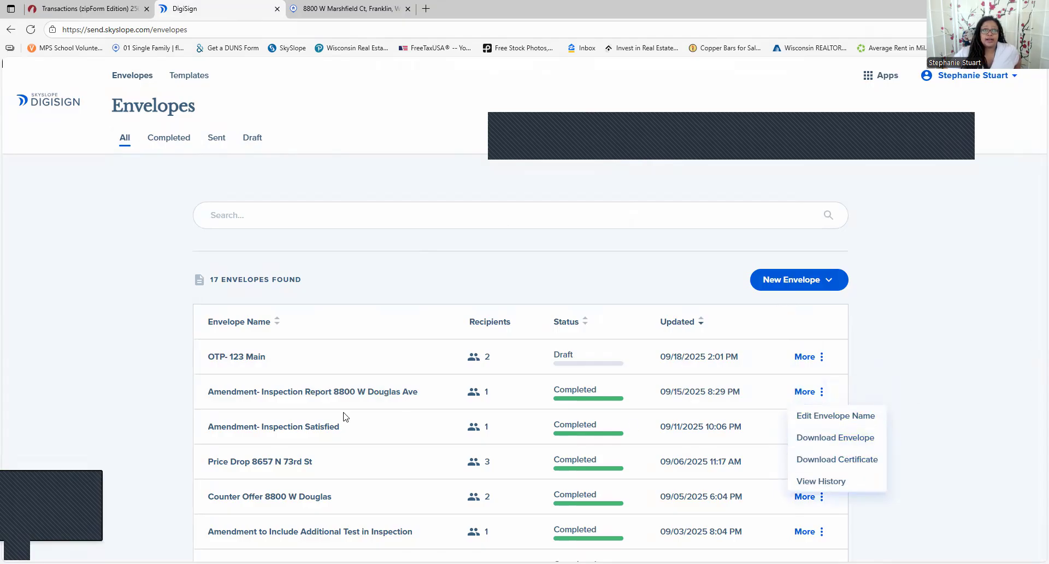
pyautogui.click(94, 100)
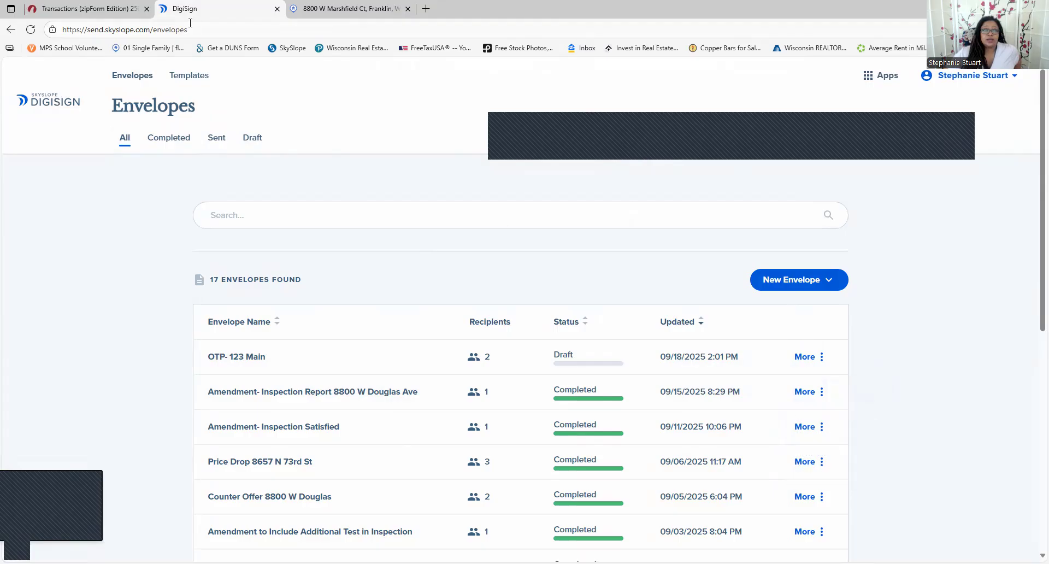
# Flip between the open zipForm and SkySlope pages, then bring up the Apps switch-to list
pyautogui.click(69, 8)
pyautogui.click(331, 8)
pyautogui.click(230, 8)
pyautogui.click(332, 7)
pyautogui.click(207, 6)
pyautogui.click(881, 75)
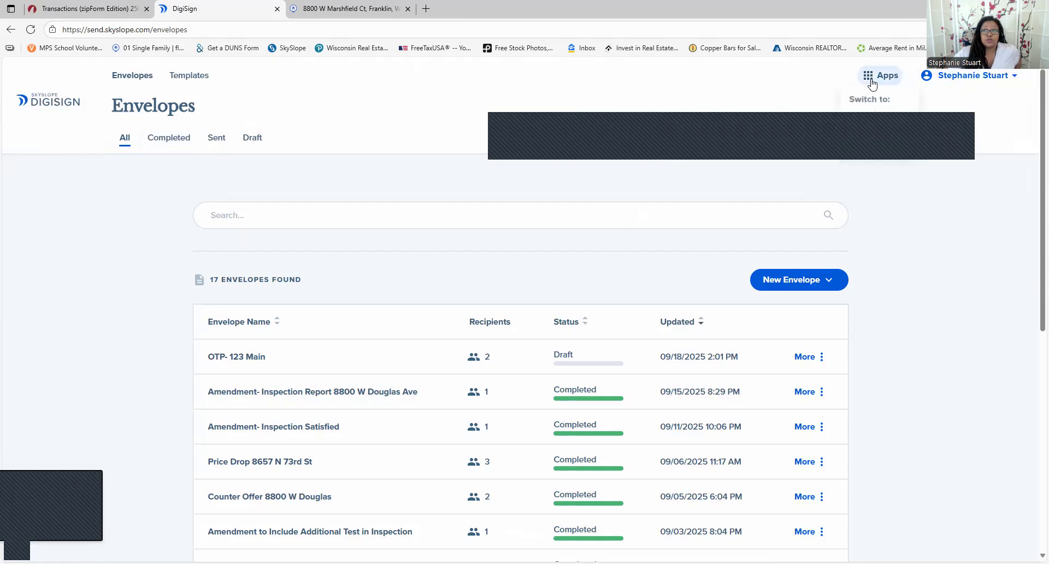
# From the SkySlope dashboard, choose Create New > Transaction and open the Representation Type choices
pyautogui.click(881, 119)
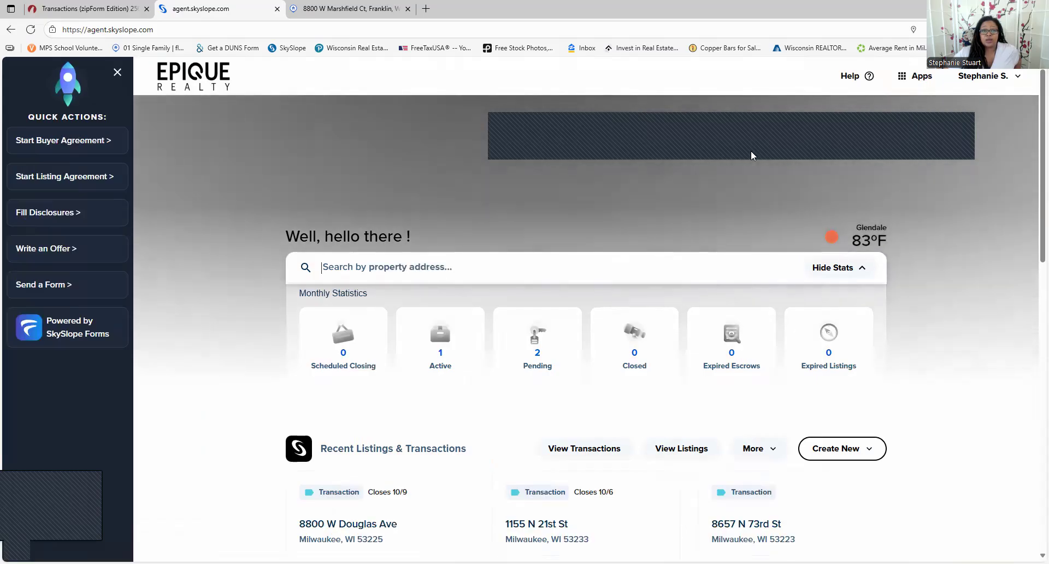
pyautogui.scroll(-5, 417, 295)
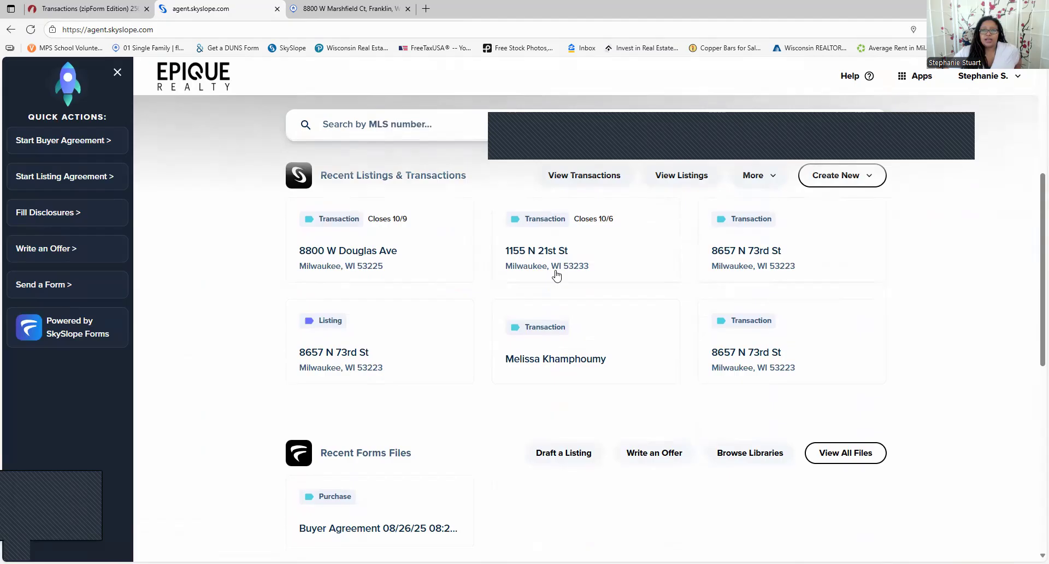
pyautogui.click(872, 178)
pyautogui.click(836, 204)
pyautogui.click(396, 281)
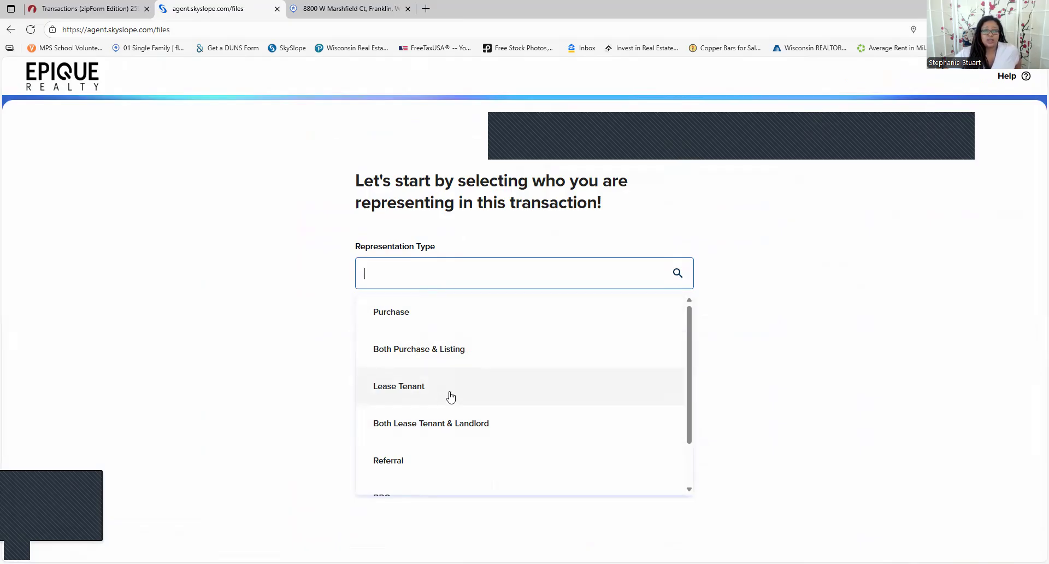
# Set up a Purchase, Pre-Contract transaction linked to the Buyer Agreement form file and continue
pyautogui.scroll(-1, 458, 432)
pyautogui.scroll(1, 457, 452)
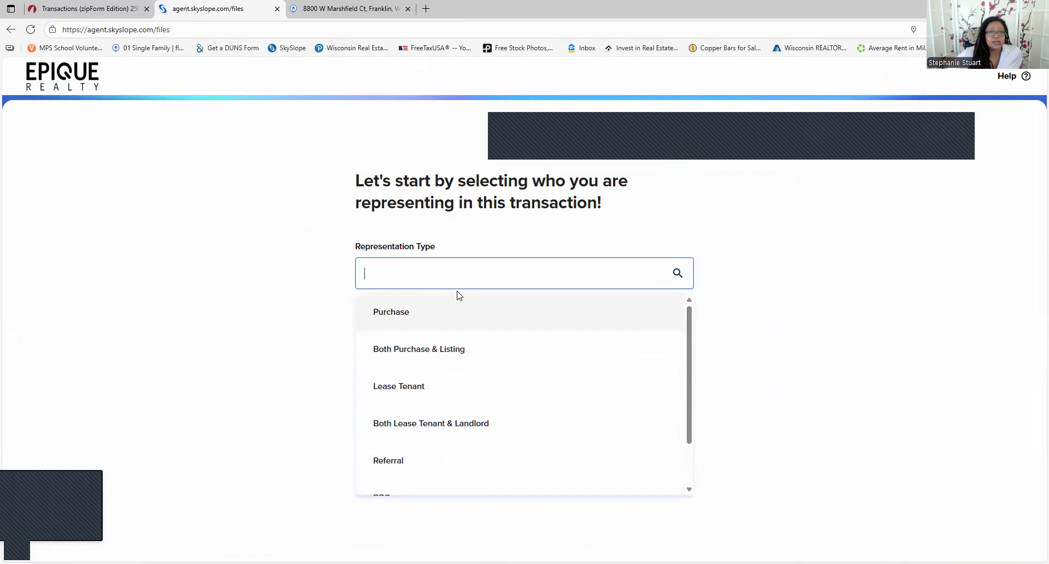
pyautogui.click(458, 314)
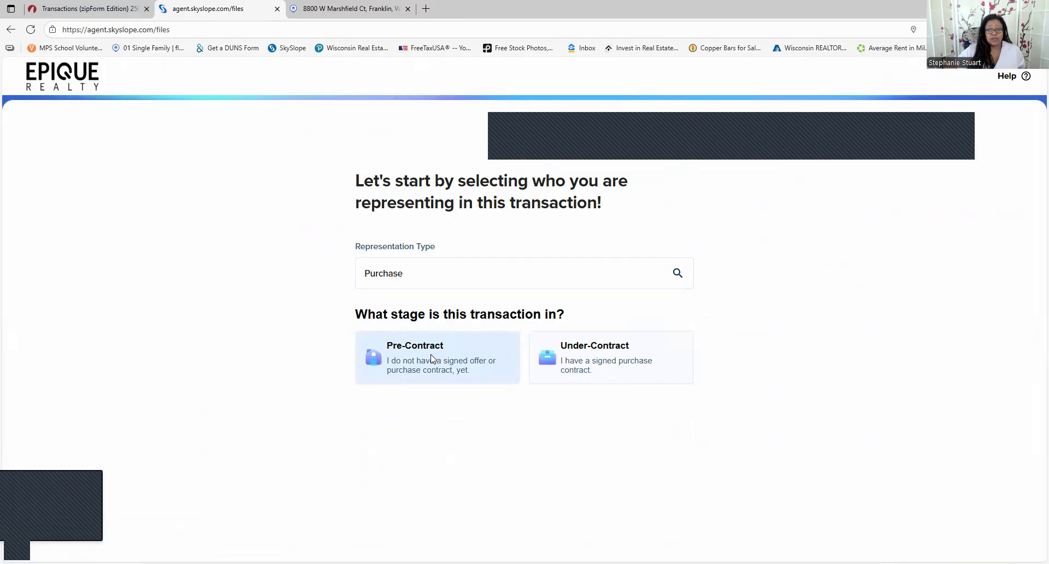
pyautogui.click(634, 378)
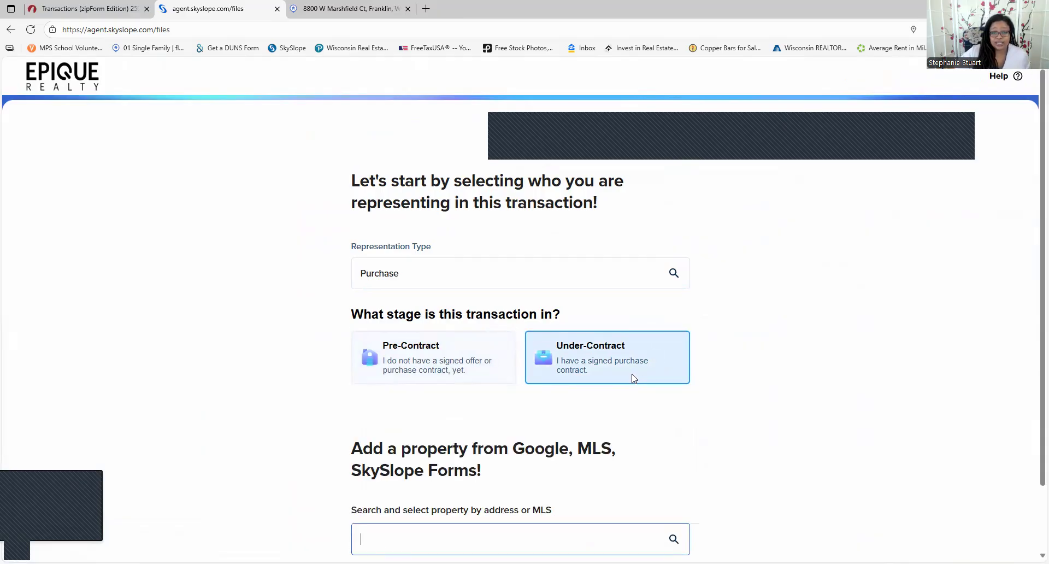
pyautogui.scroll(-1, 633, 377)
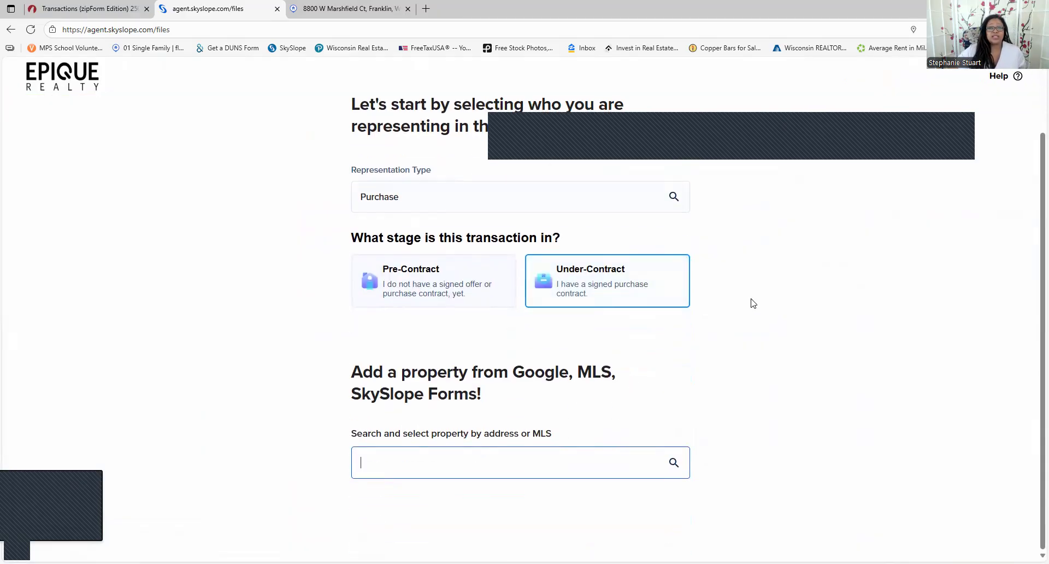
pyautogui.click(395, 464)
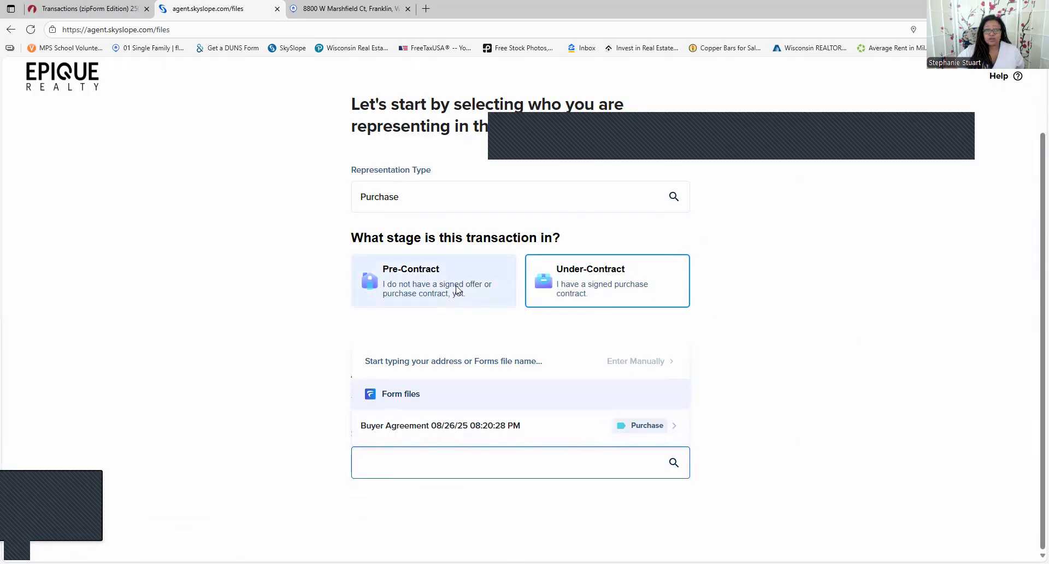
pyautogui.click(404, 279)
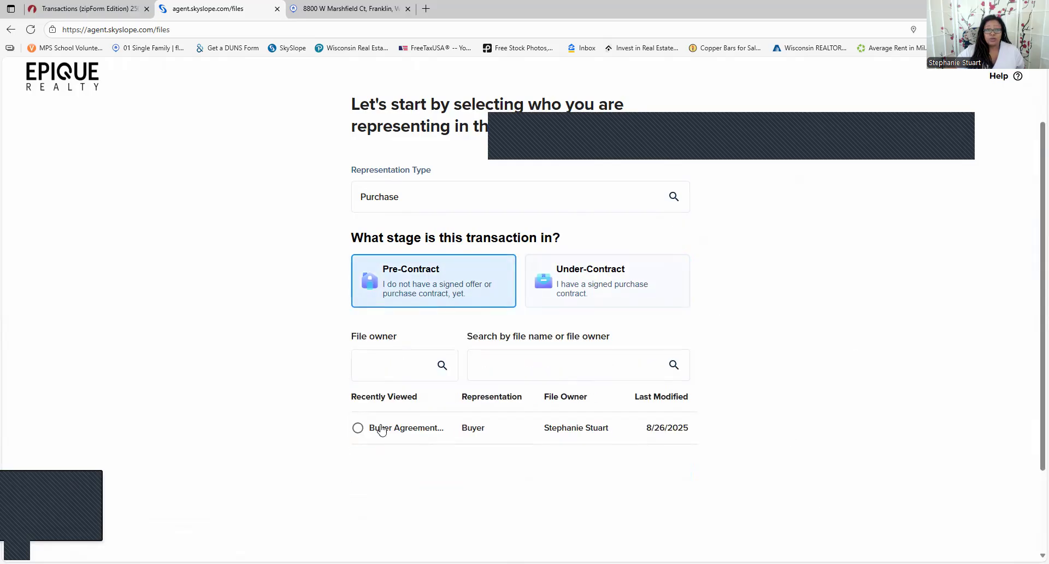
pyautogui.click(358, 427)
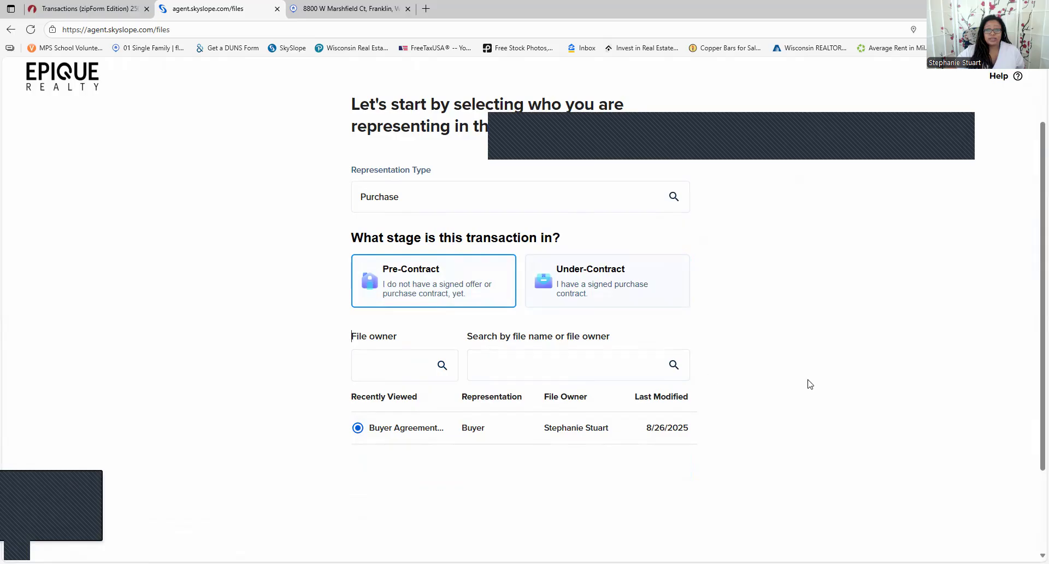
pyautogui.scroll(-2, 820, 385)
pyautogui.click(661, 519)
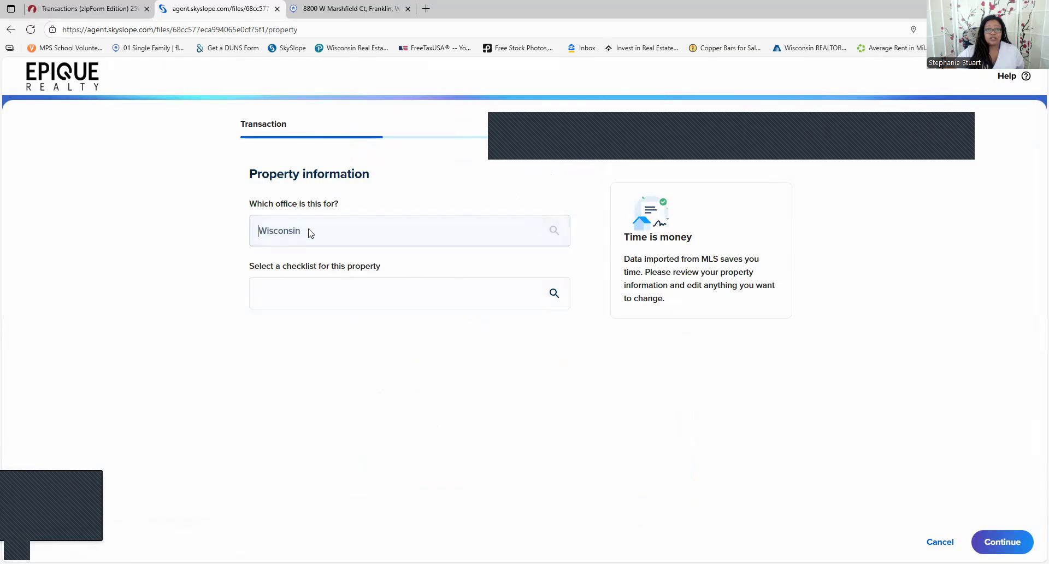
# Choose the WI - Sale - Buyer Rep checklist and advance past the property information
pyautogui.click(1009, 541)
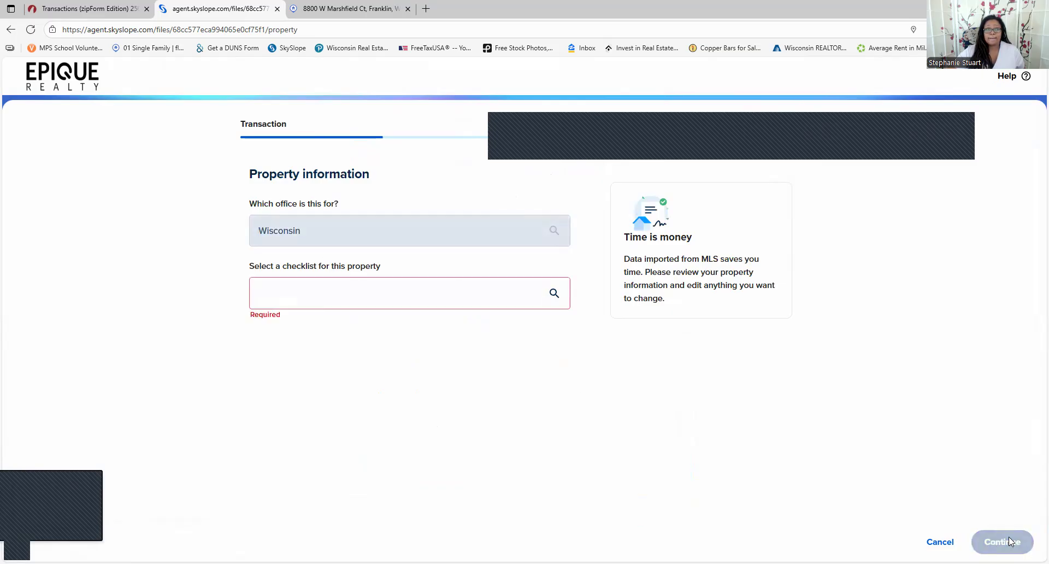
pyautogui.click(373, 288)
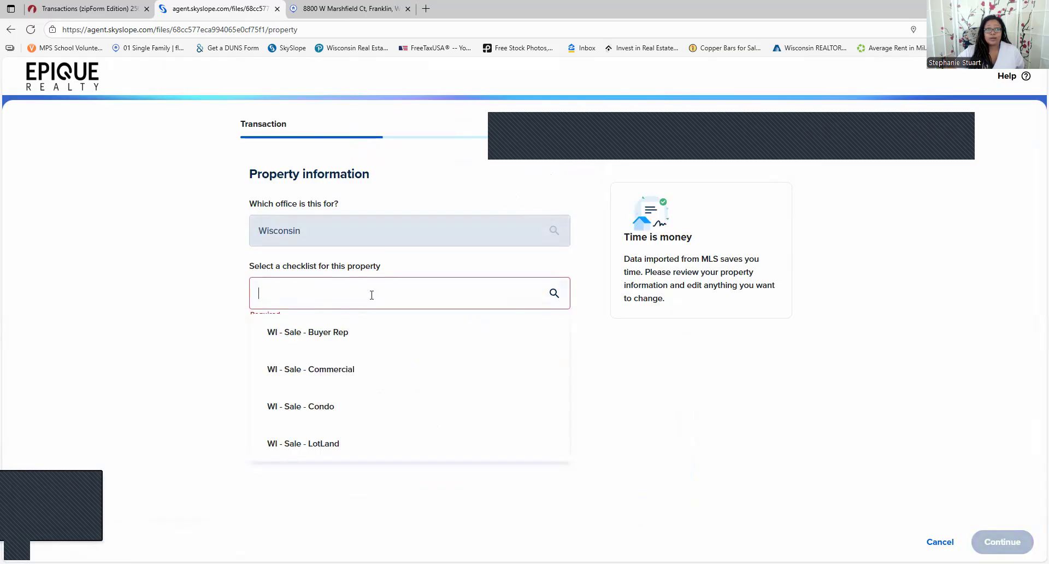
pyautogui.click(358, 342)
pyautogui.press('Return')
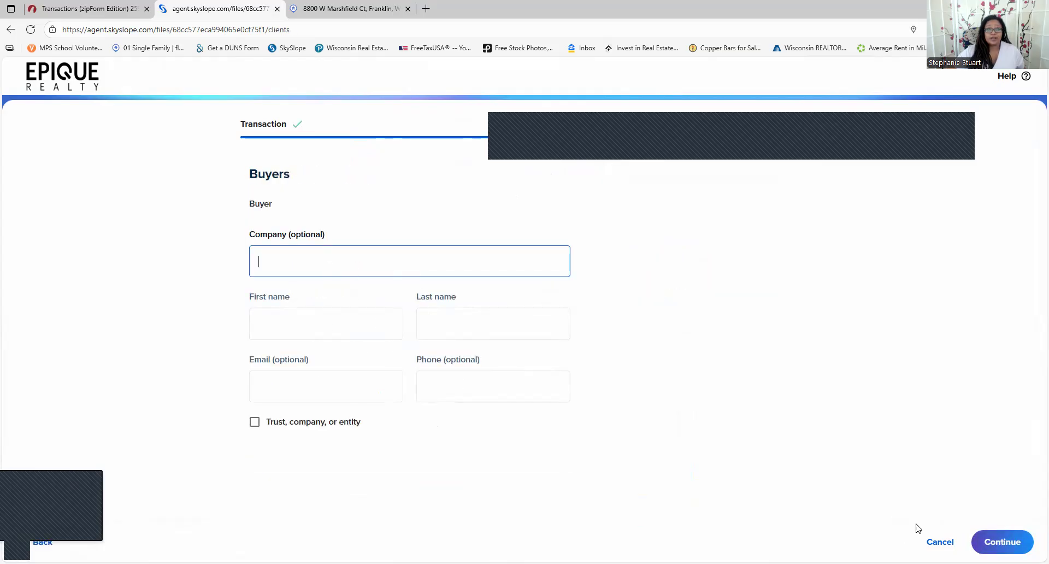
# Enter the test buyer's first and last name and continue creating the transaction
pyautogui.click(998, 544)
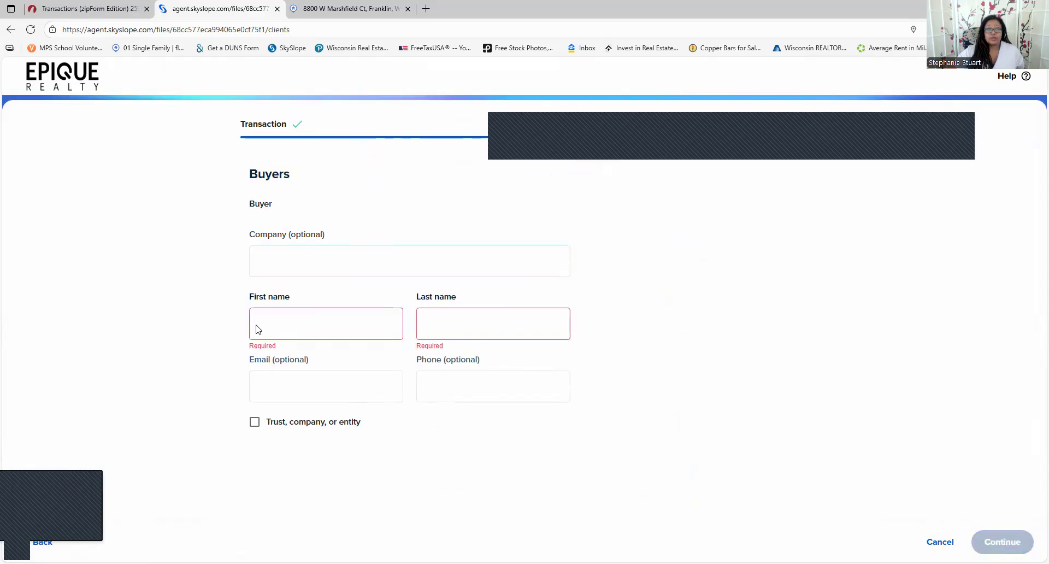
pyautogui.click(308, 321)
pyautogui.write('TGest')
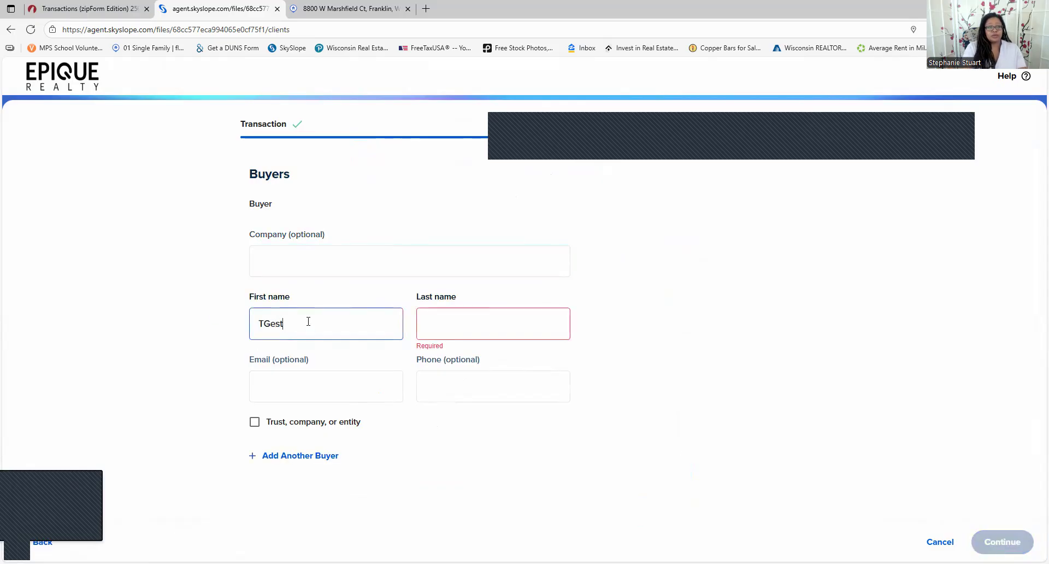
pyautogui.write('r')
pyautogui.press('BackSpace')
pyautogui.write('t')
pyautogui.press('Tab')
pyautogui.write('tester')
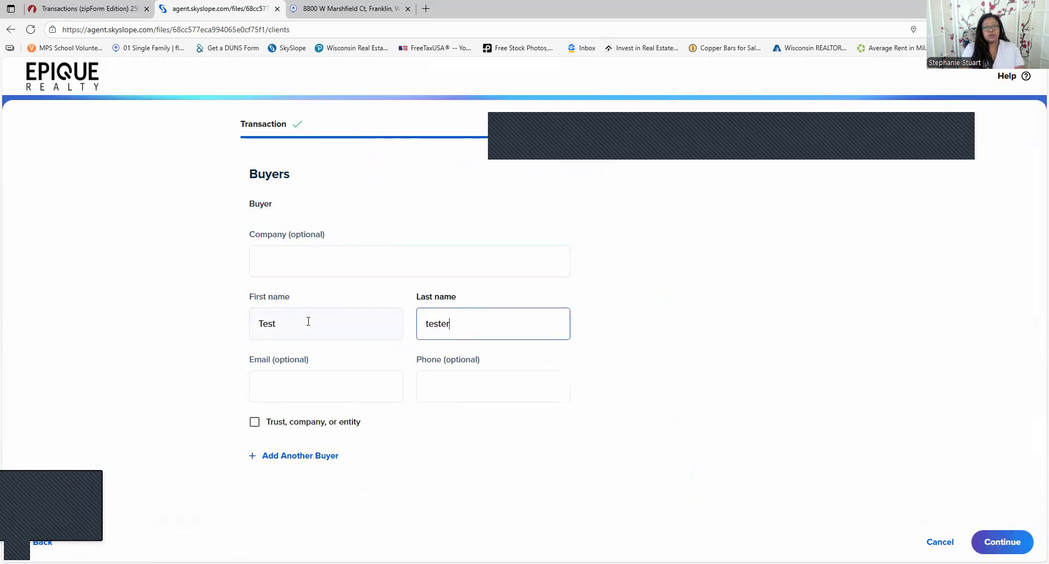
pyautogui.click(1005, 543)
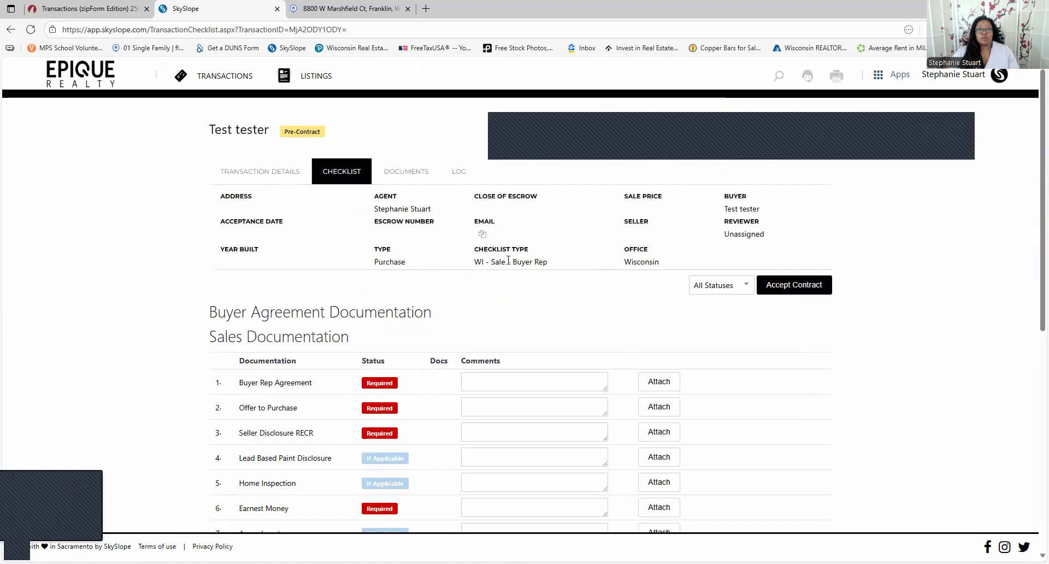
pyautogui.scroll(-2, 503, 338)
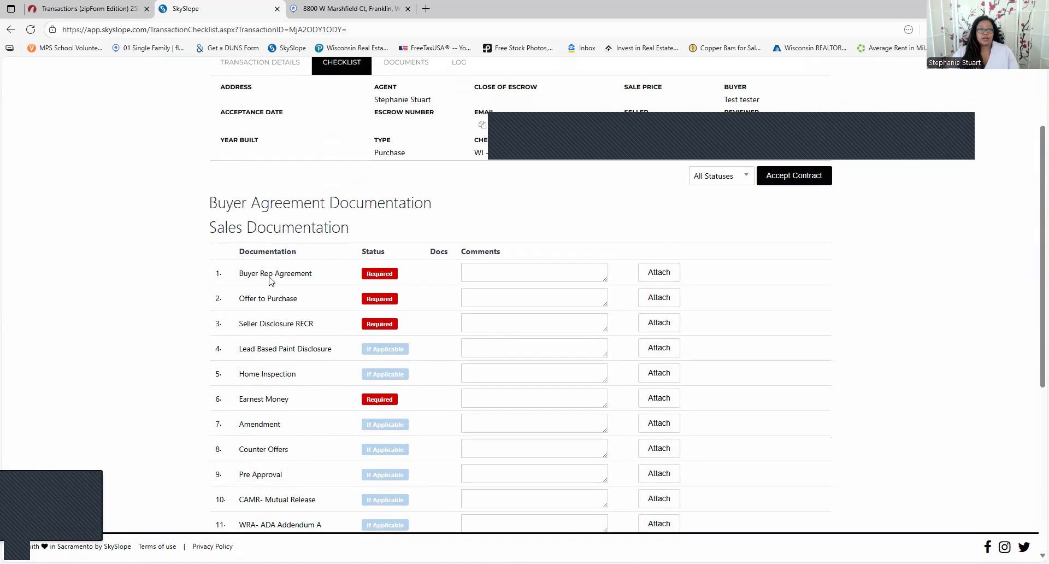
pyautogui.click(665, 272)
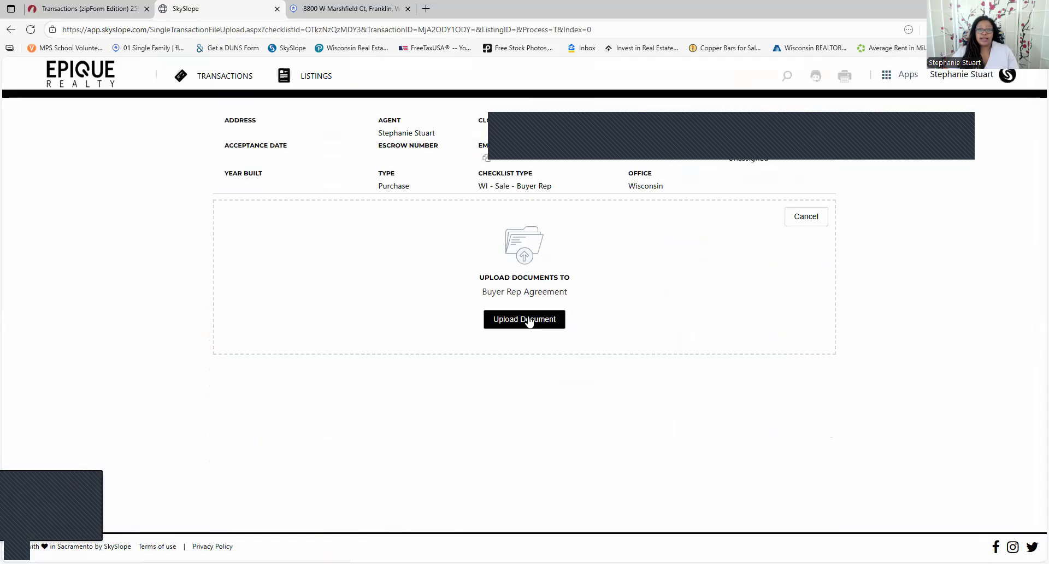
pyautogui.click(524, 319)
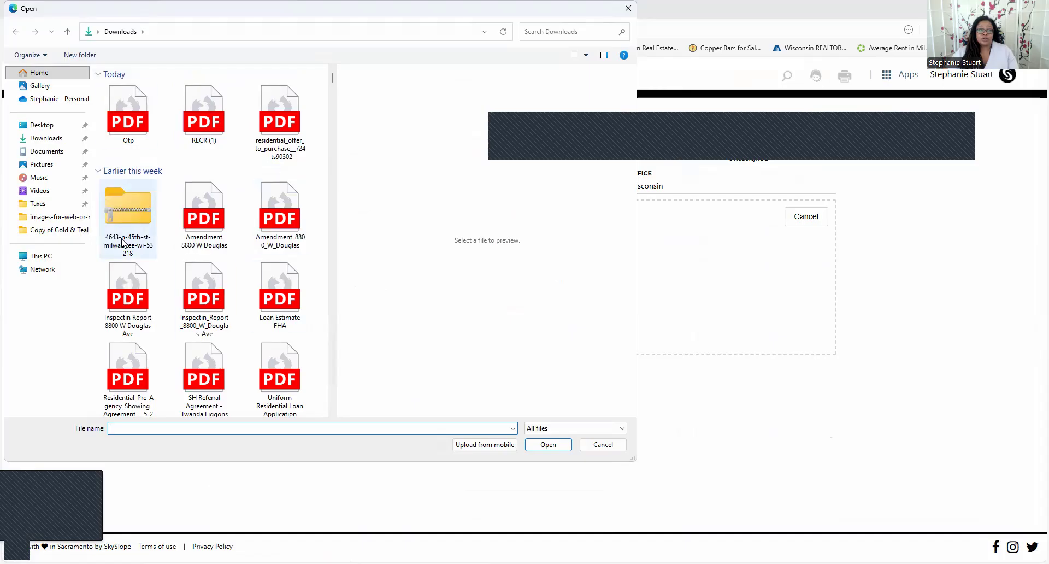
pyautogui.click(603, 445)
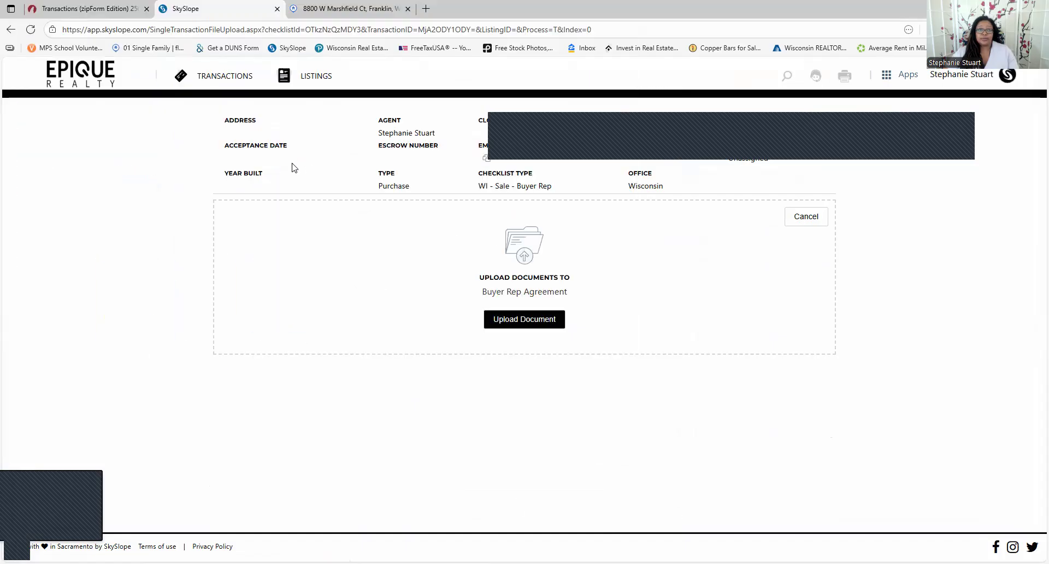
pyautogui.click(11, 29)
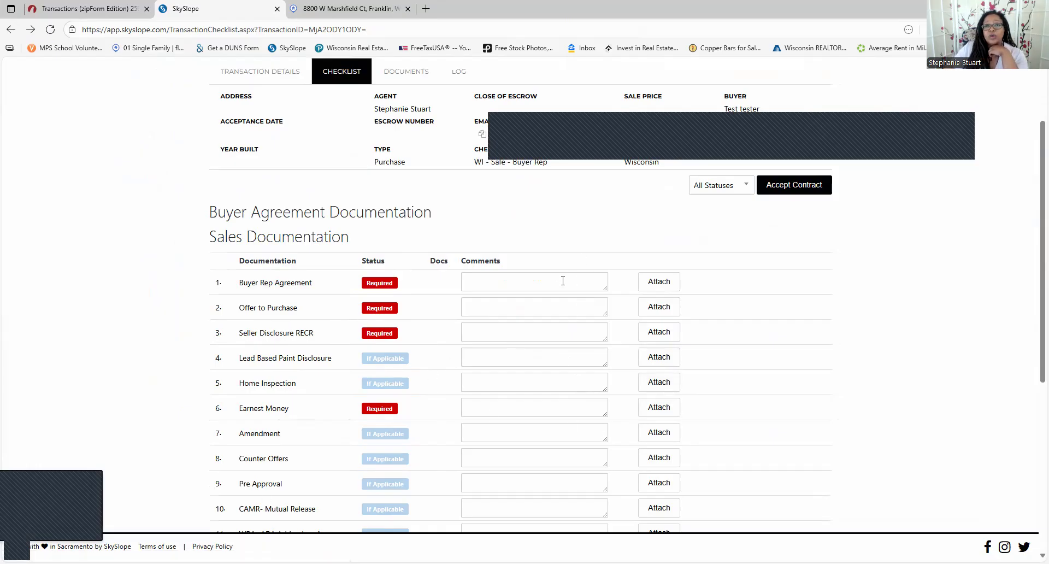
# Scroll past the 18 sales documents to the Closing Documents section of the checklist
pyautogui.scroll(-4, 519, 284)
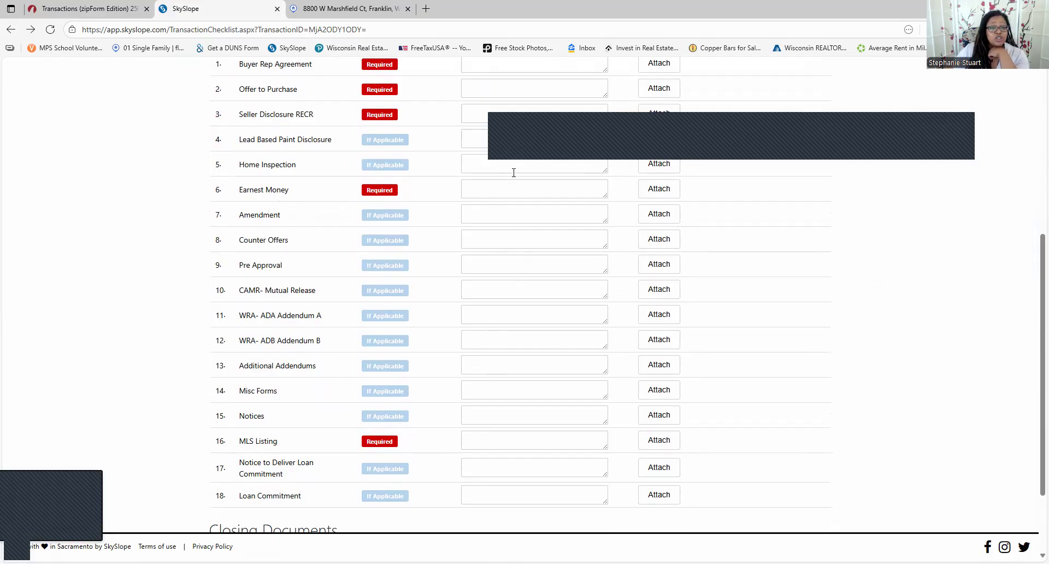
pyautogui.scroll(-2, 514, 173)
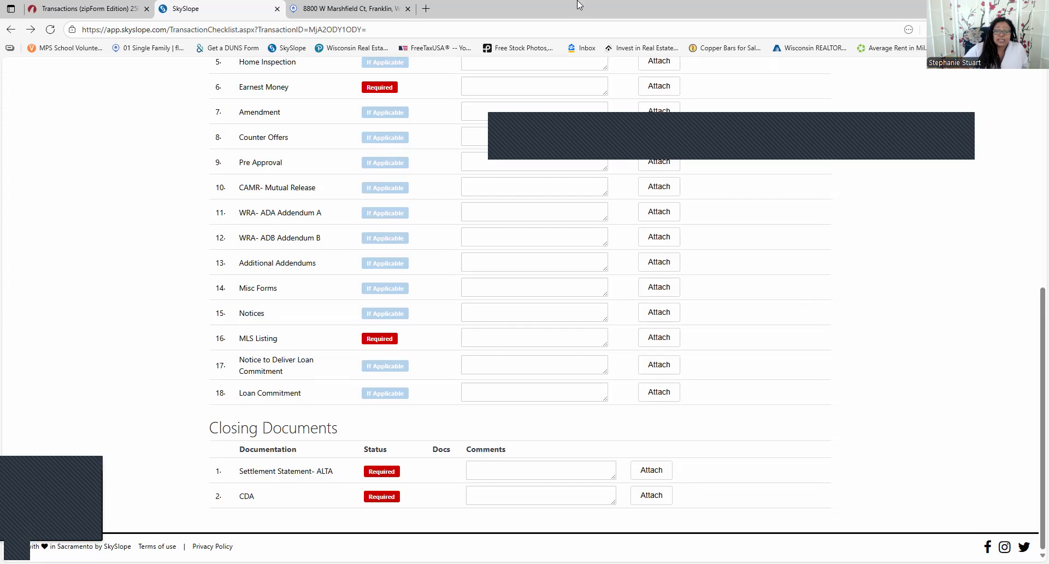
pyautogui.click(650, 471)
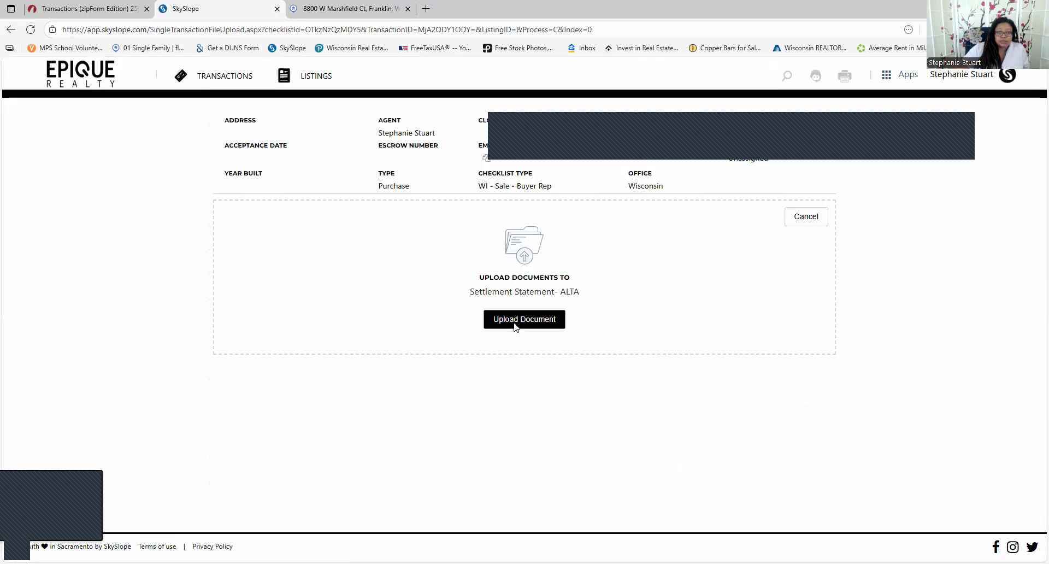
pyautogui.click(515, 323)
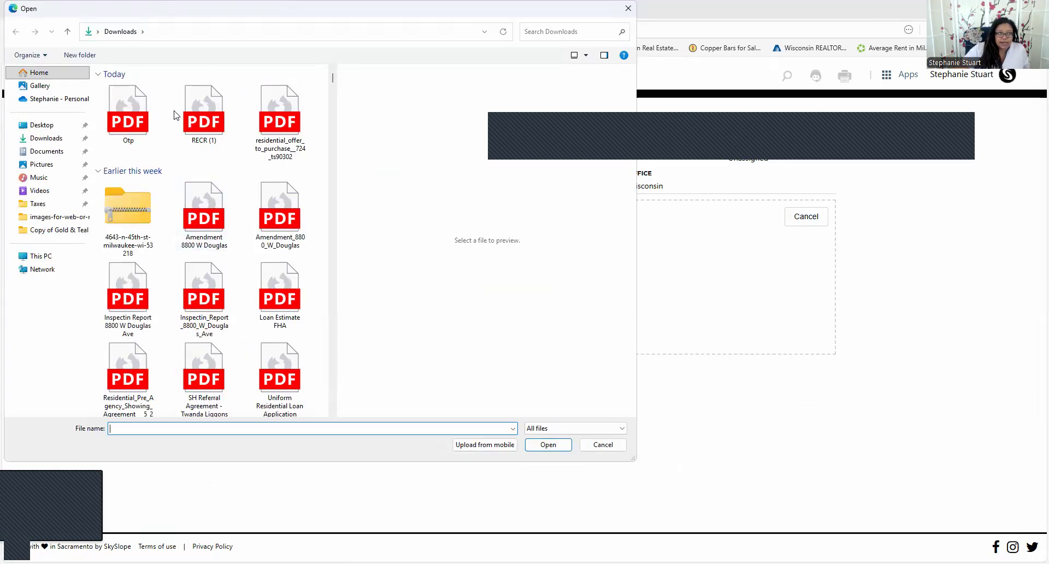
pyautogui.click(581, 32)
pyautogui.write('alta')
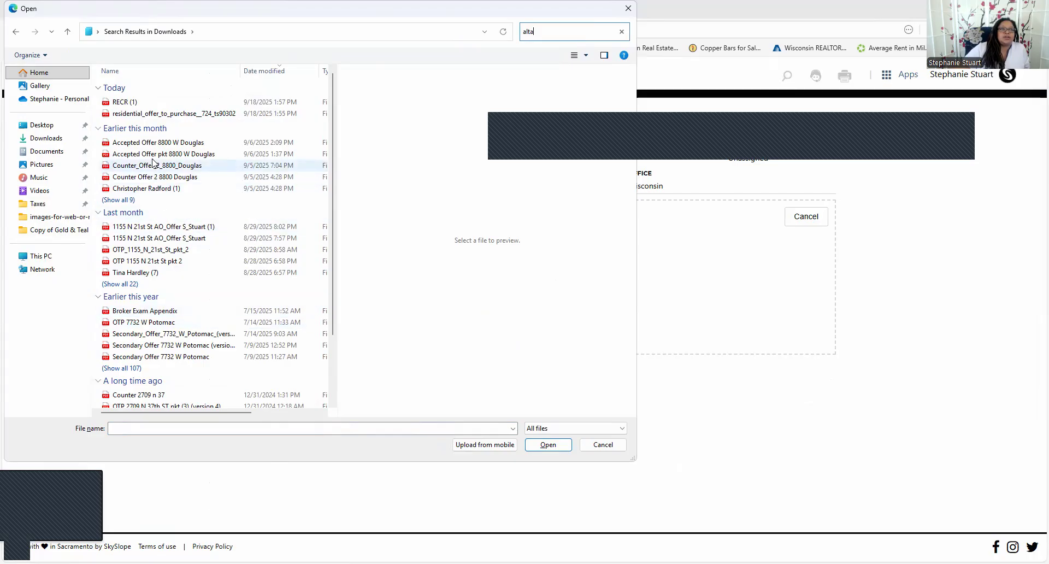
pyautogui.scroll(-3, 155, 276)
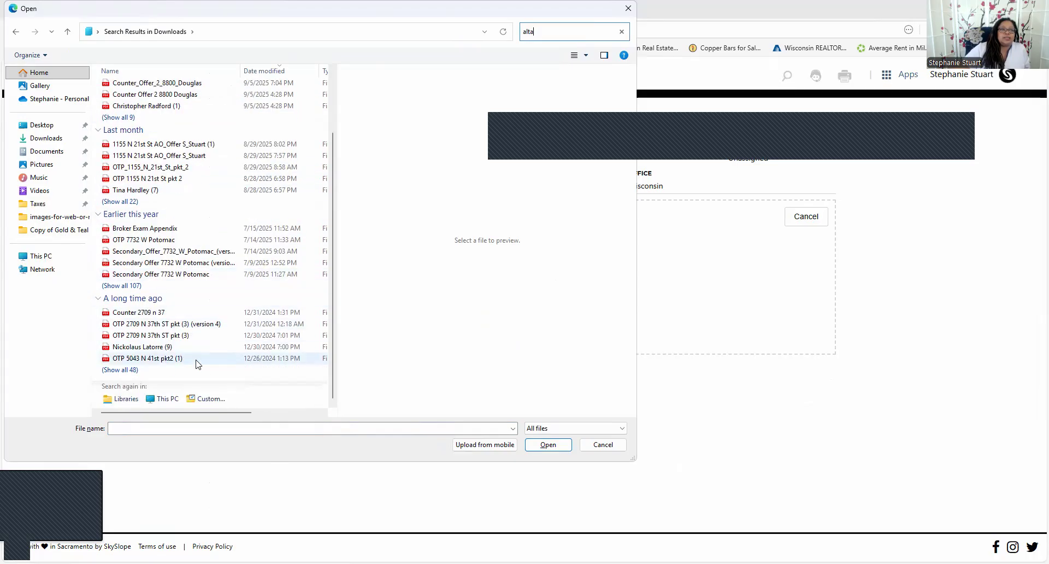
pyautogui.click(604, 445)
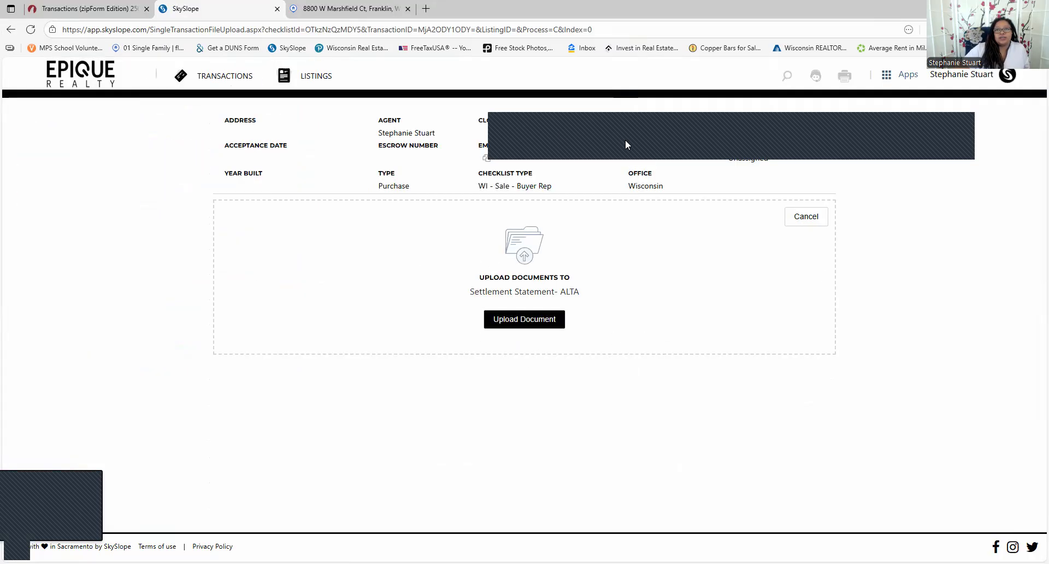
pyautogui.click(822, 218)
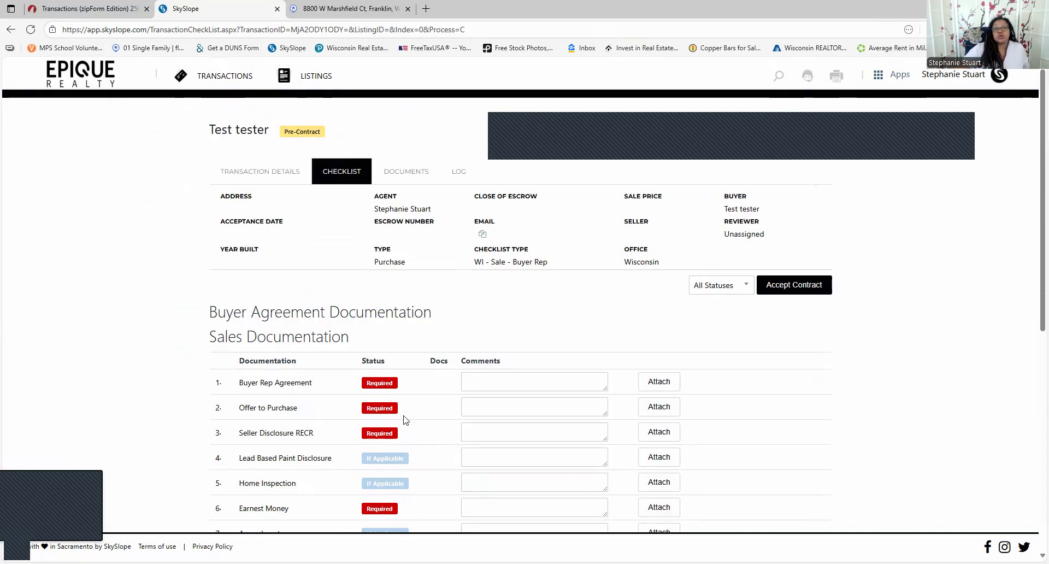
pyautogui.scroll(-6, 423, 462)
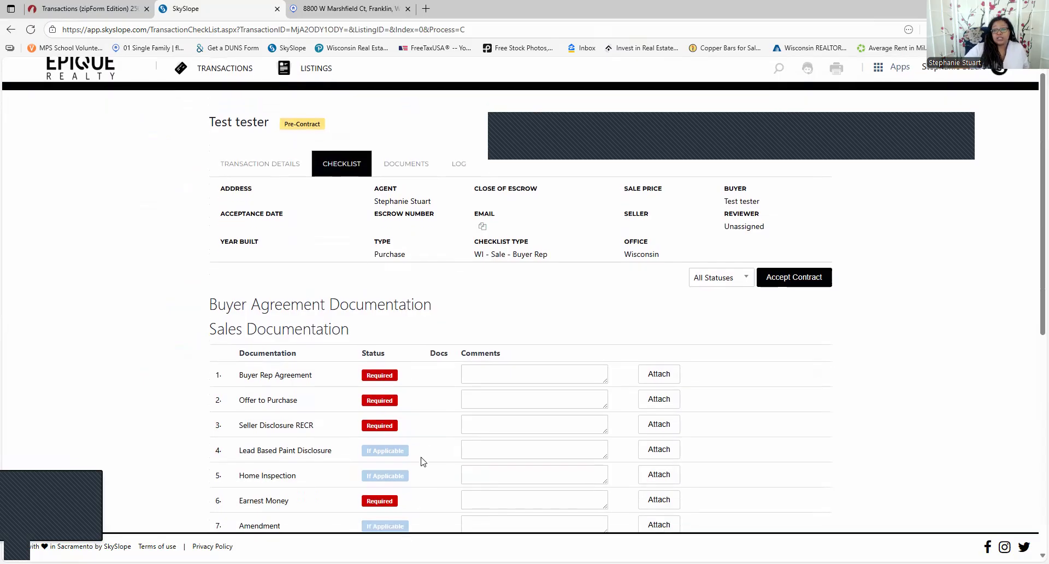
pyautogui.scroll(-2, 511, 330)
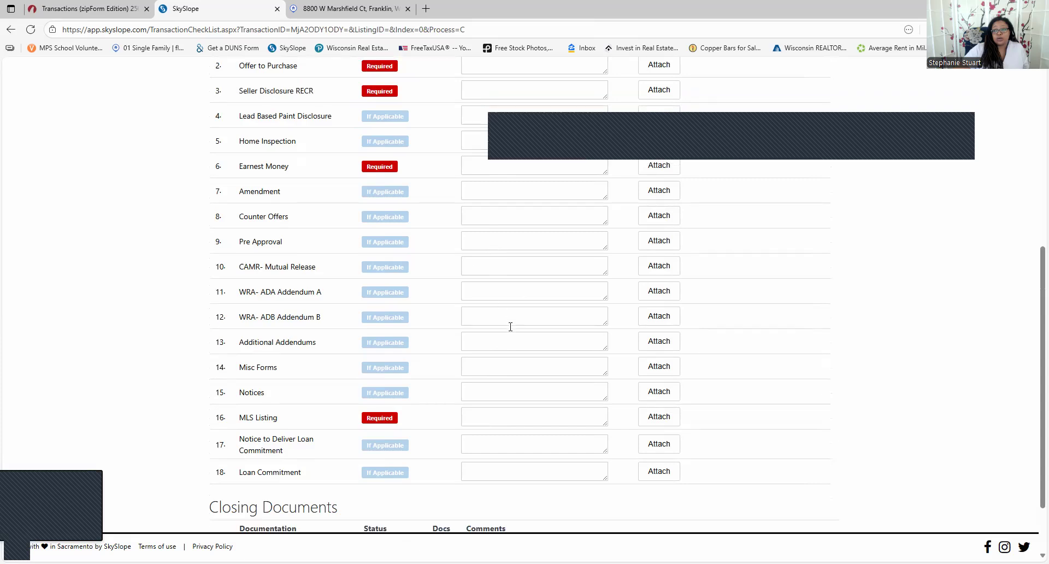
pyautogui.scroll(8, 609, 253)
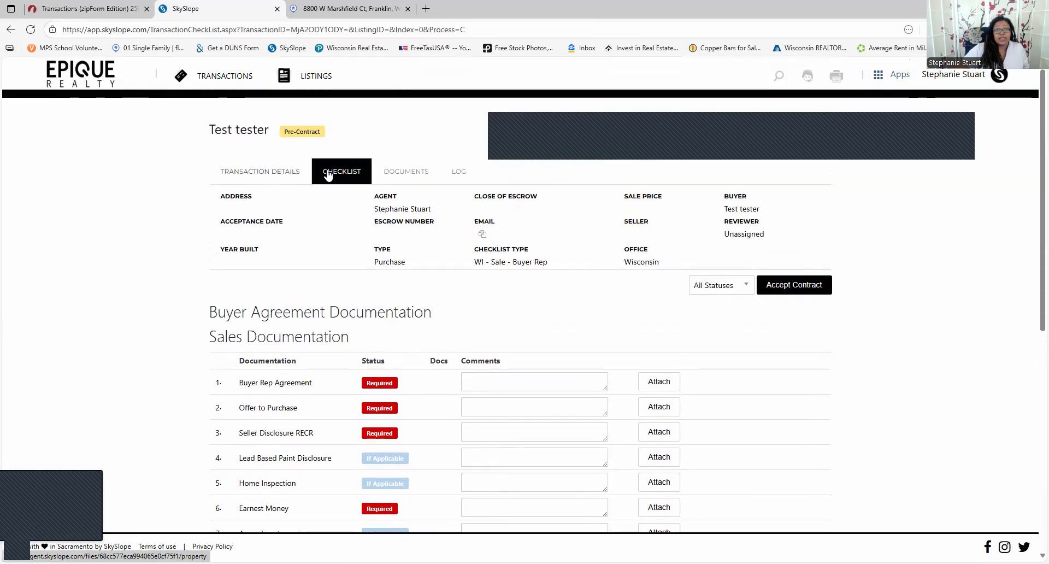
# Open the transaction details, then return to the Epique agent home dashboard
pyautogui.click(283, 172)
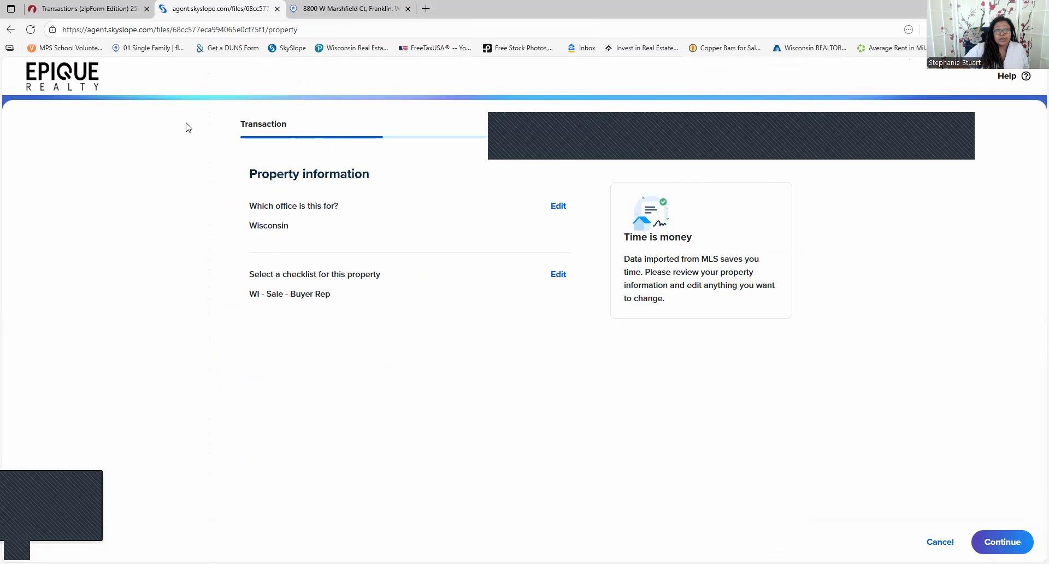
pyautogui.click(71, 84)
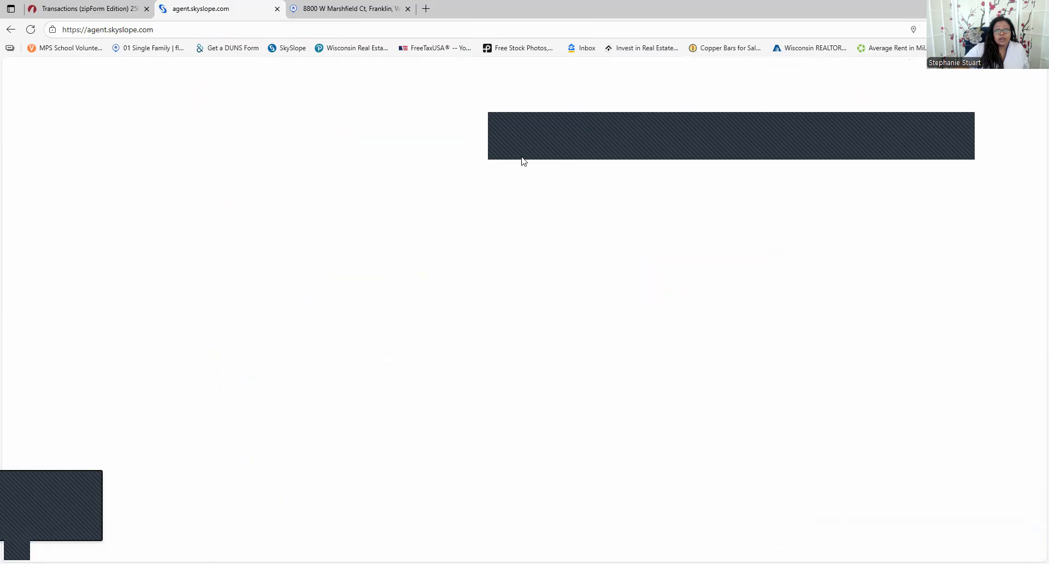
pyautogui.scroll(-2, 525, 224)
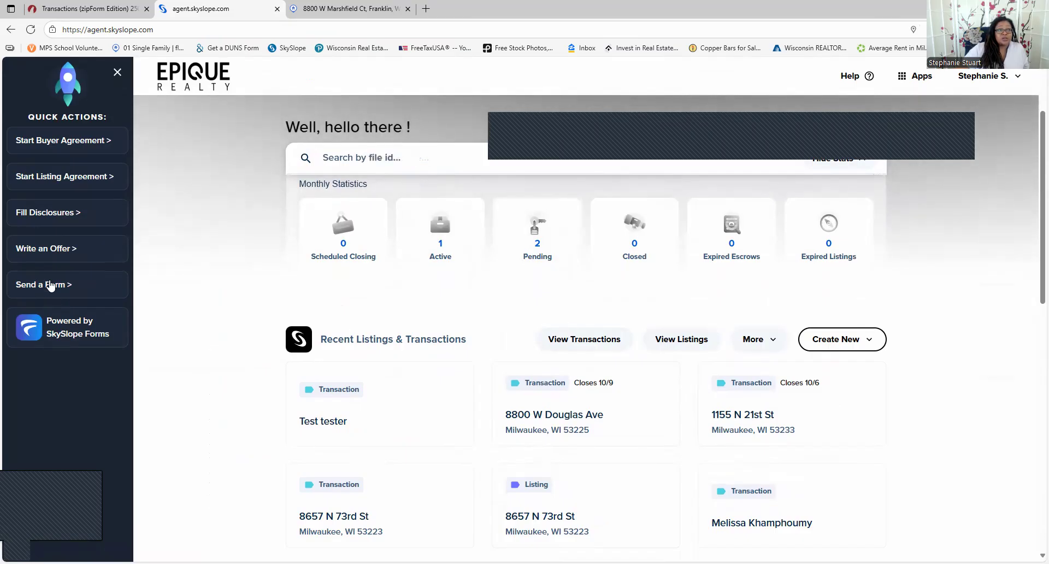
# Start a buyer agreement with WB-36, Pre-agency Showing, WB-50 and WB36 forms, accepting the terms
pyautogui.click(46, 143)
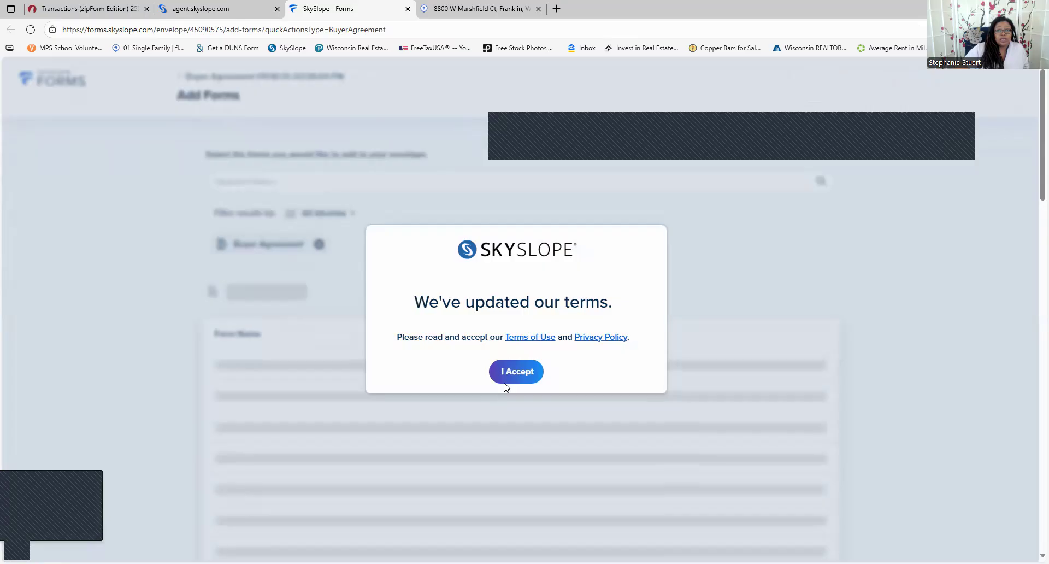
pyautogui.click(514, 380)
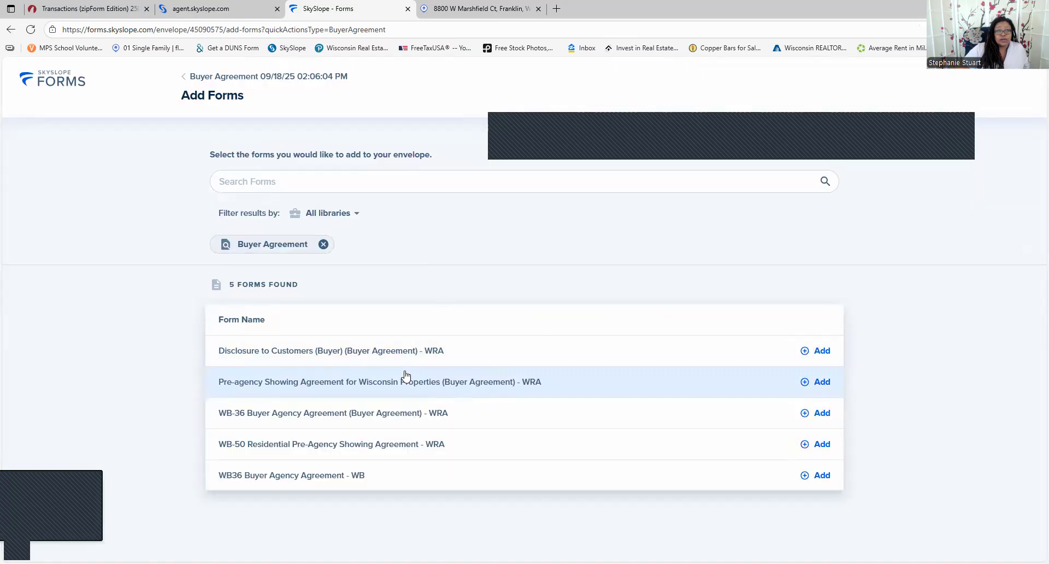
pyautogui.click(817, 413)
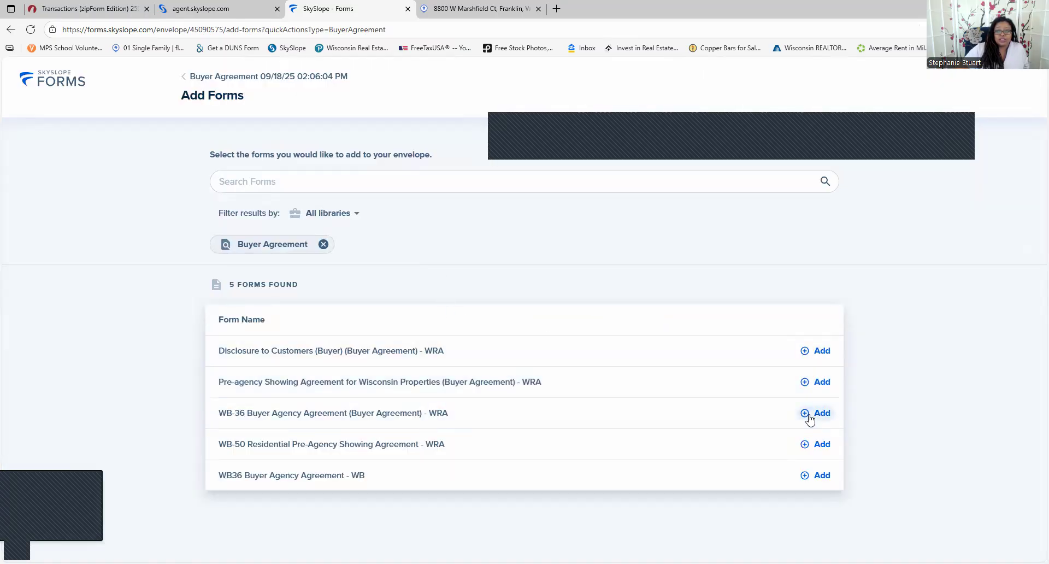
pyautogui.click(814, 382)
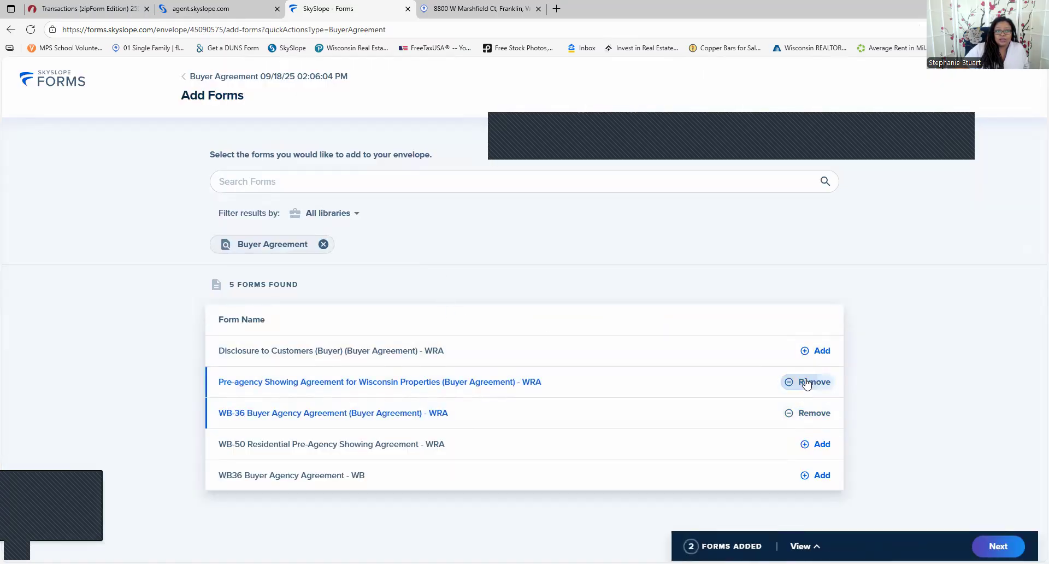
pyautogui.click(816, 447)
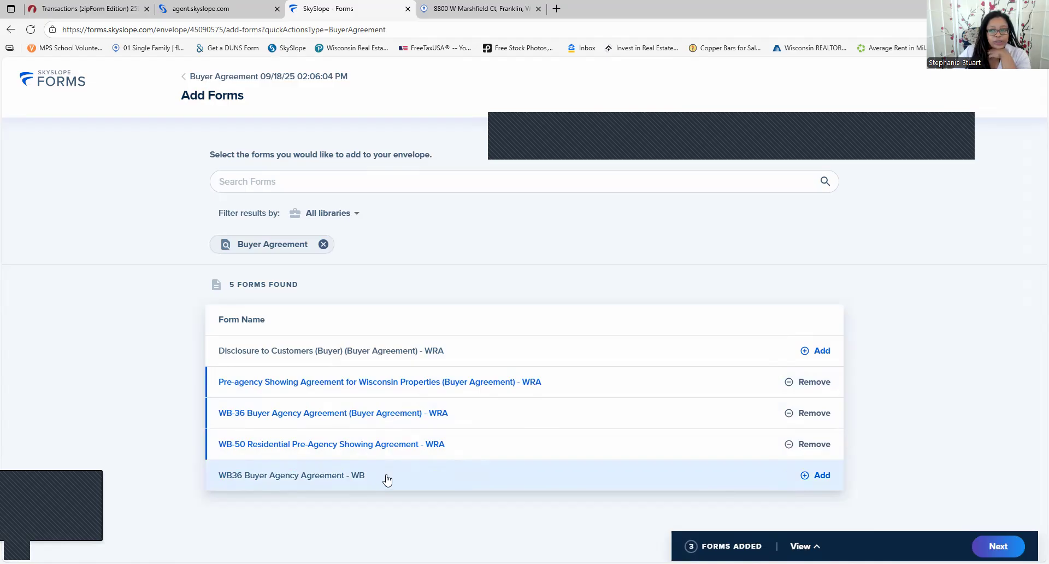
pyautogui.click(809, 476)
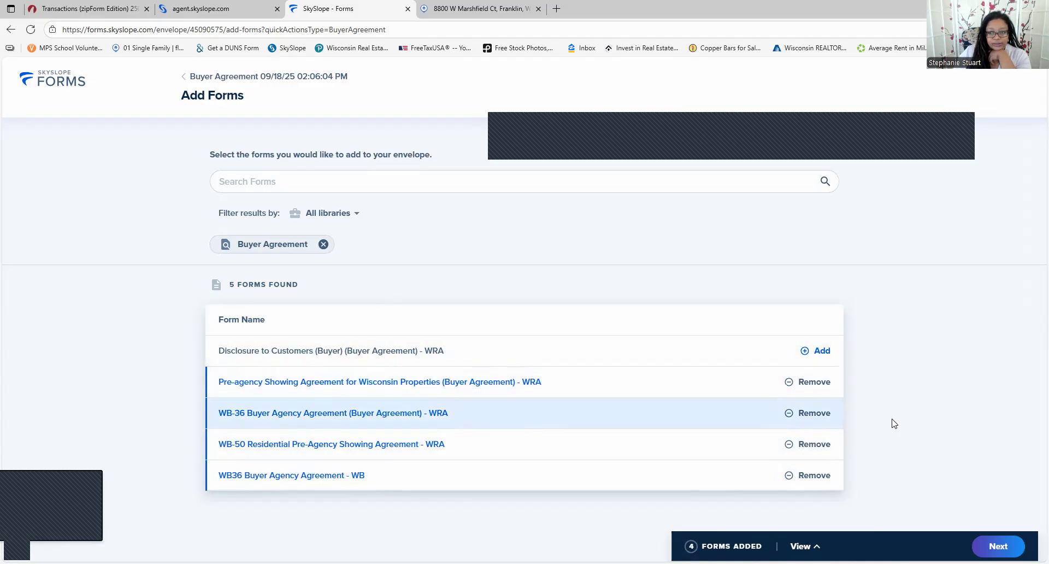
pyautogui.click(998, 546)
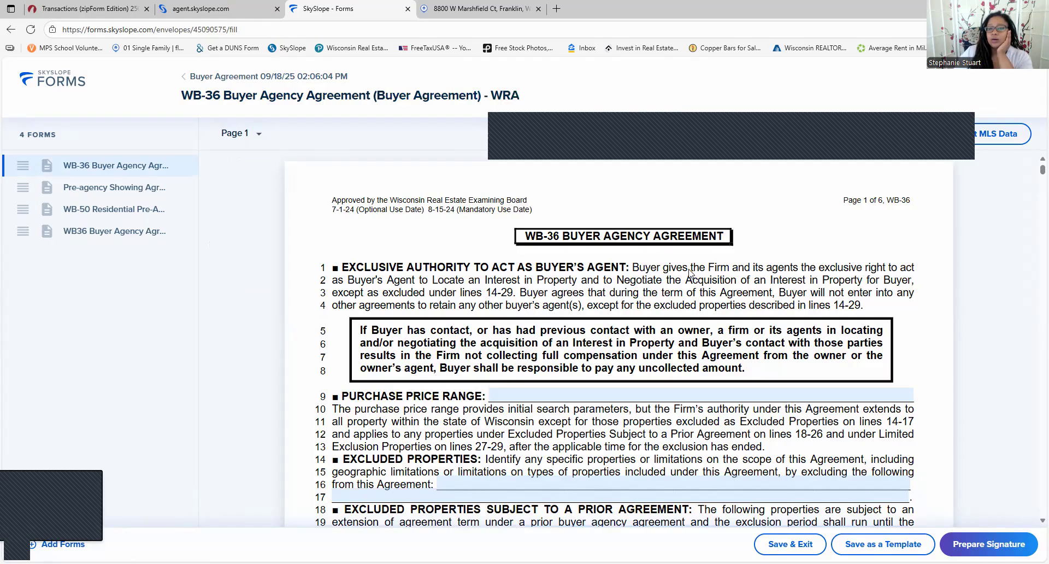
# Select the Purchase Price Range field and scroll the WB-36 form through compensation into page 2
pyautogui.scroll(-1, 711, 271)
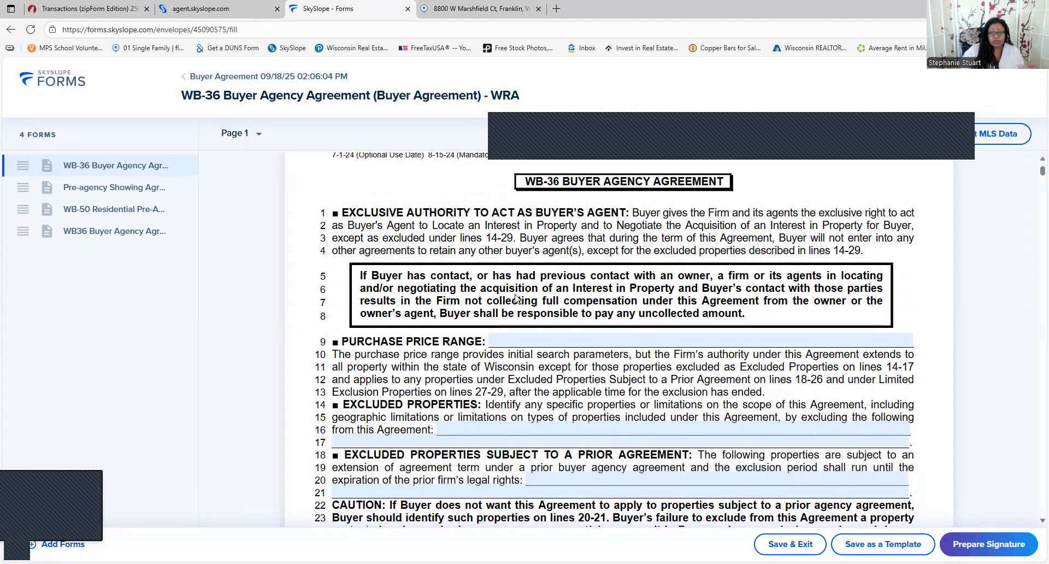
pyautogui.click(615, 337)
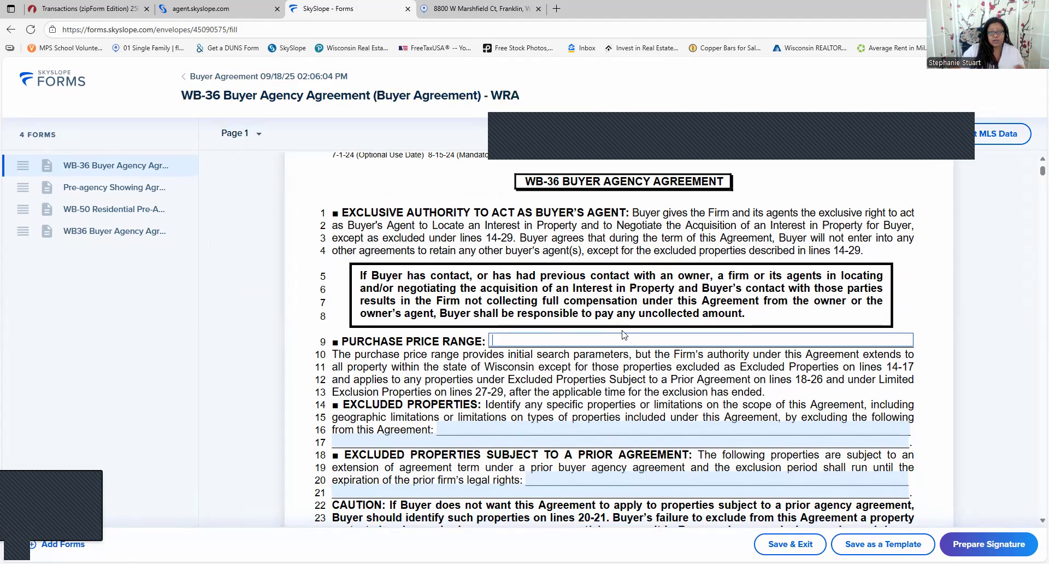
pyautogui.scroll(-3, 650, 350)
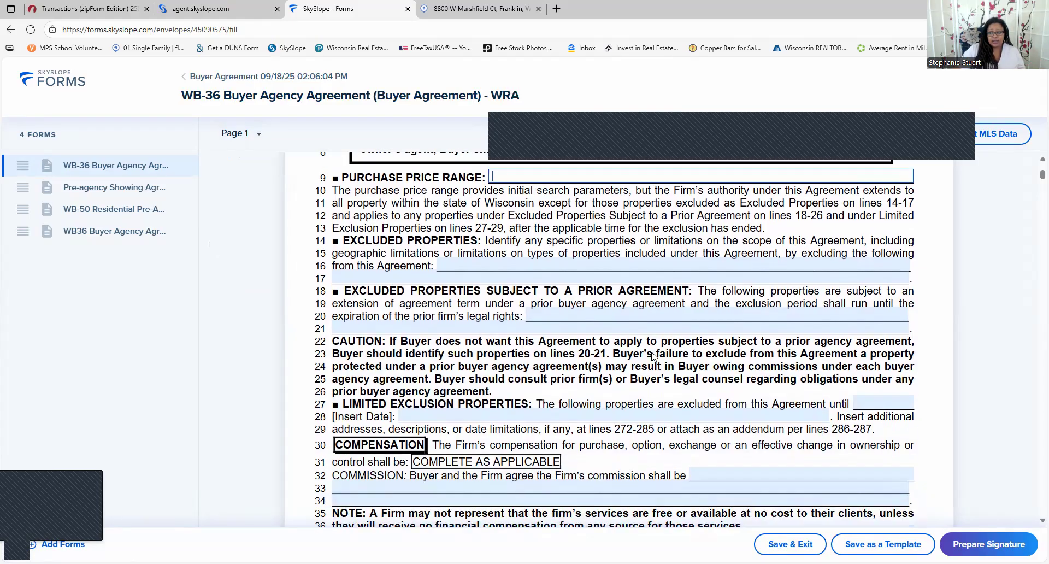
pyautogui.scroll(-1, 652, 356)
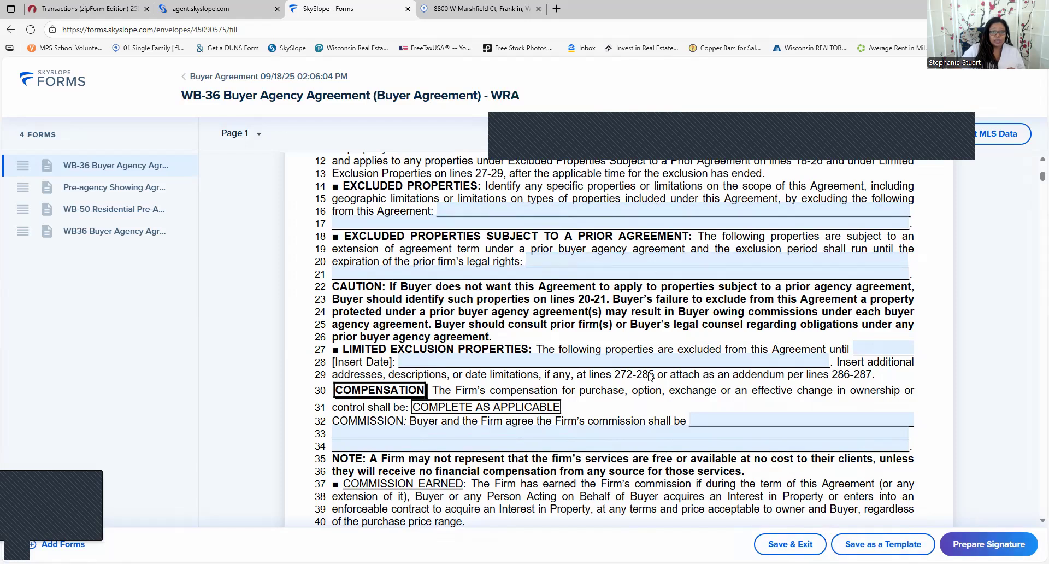
pyautogui.scroll(-2, 655, 363)
pyautogui.scroll(-3, 654, 363)
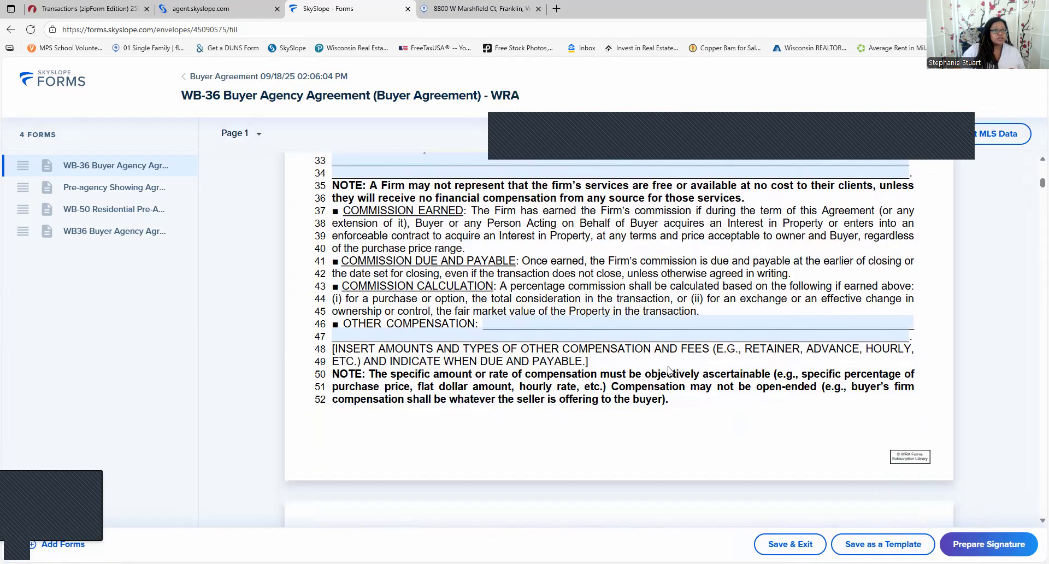
pyautogui.scroll(-3, 727, 375)
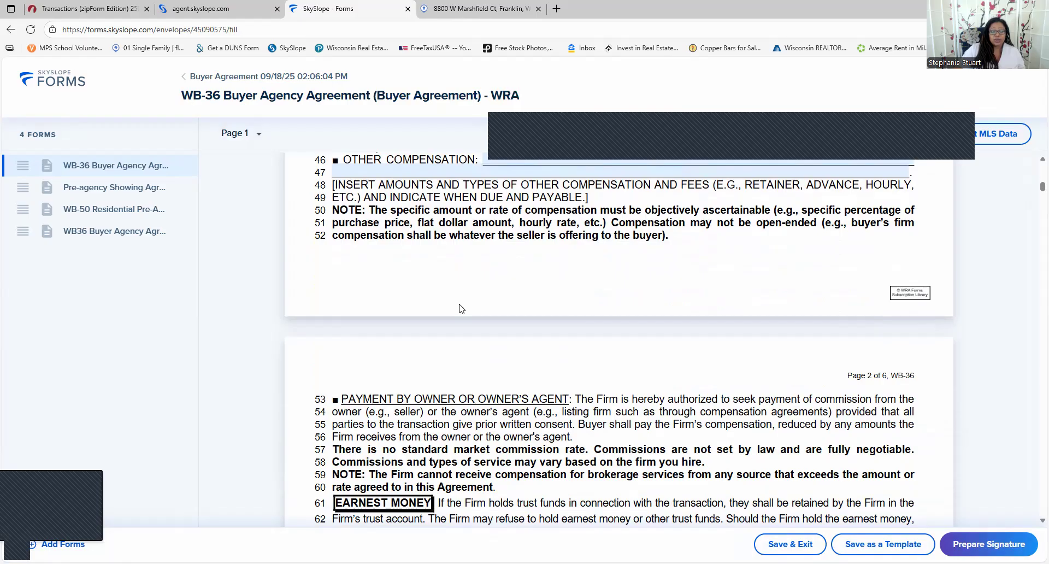
pyautogui.scroll(-7, 459, 309)
pyautogui.scroll(-6, 459, 309)
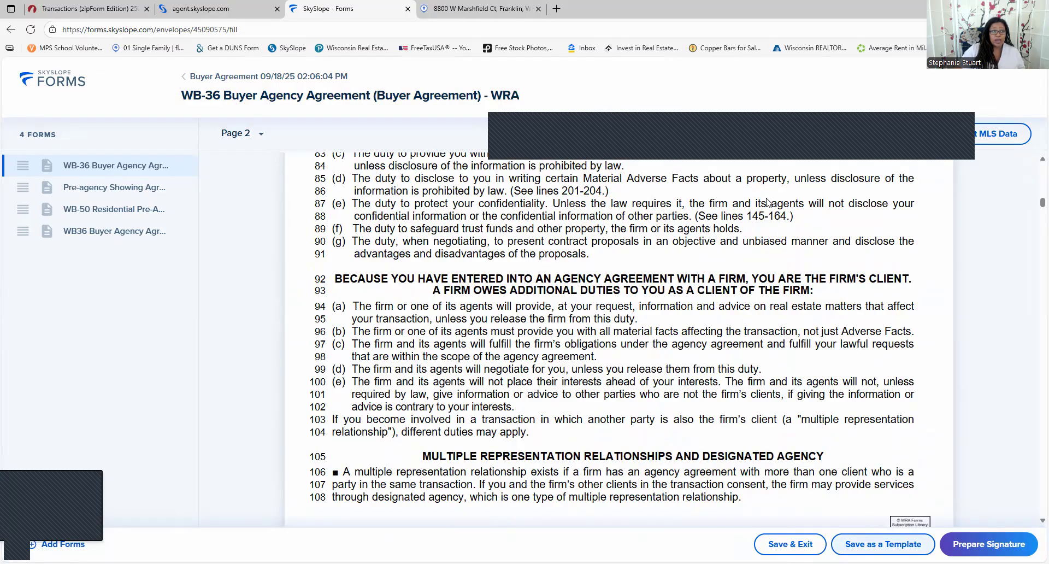
# Go back twice from the form editor and return to the SkySlope Forms Files list
pyautogui.click(11, 29)
pyautogui.click(11, 29)
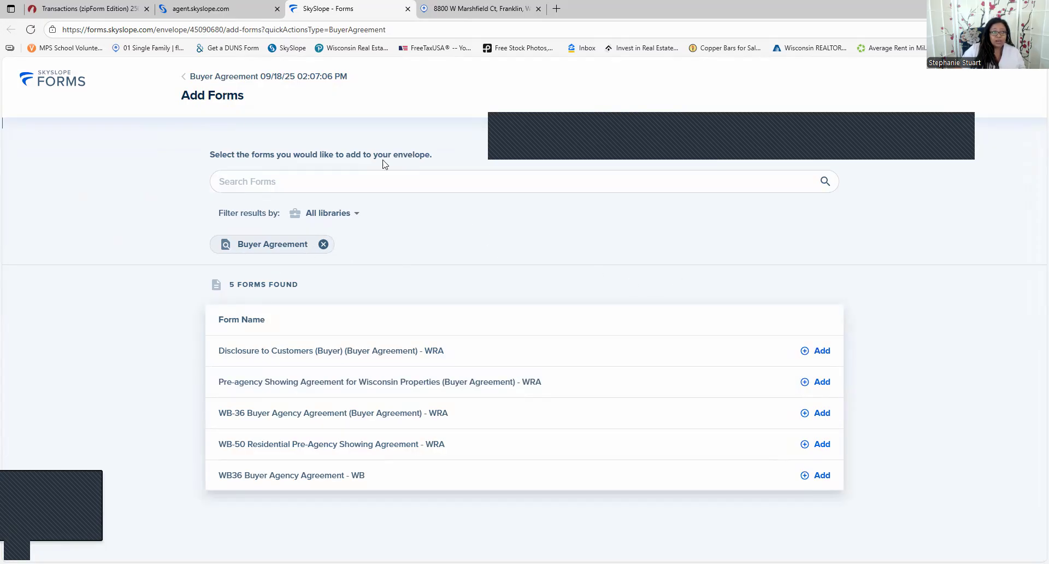
pyautogui.click(39, 83)
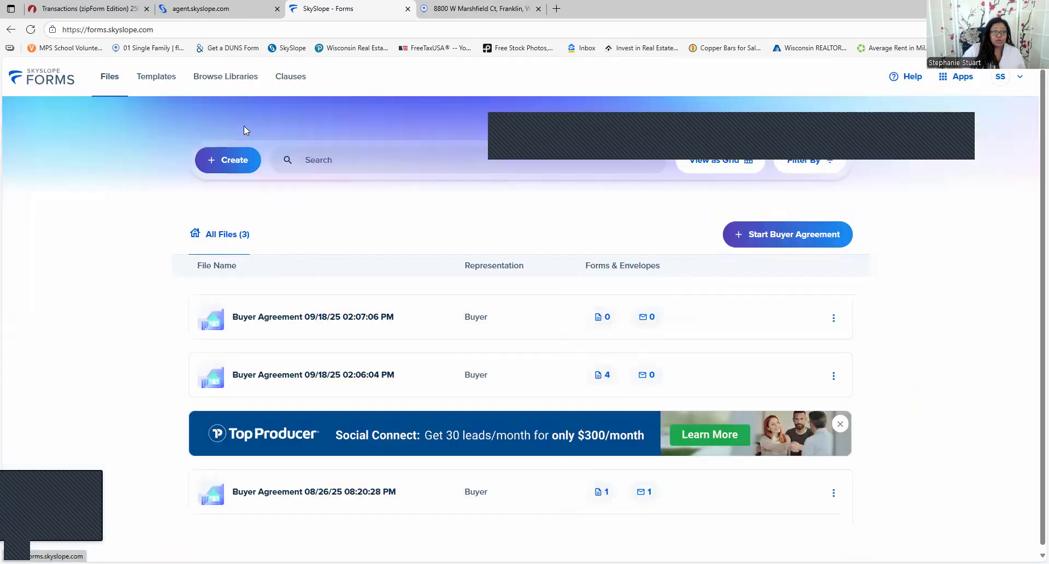